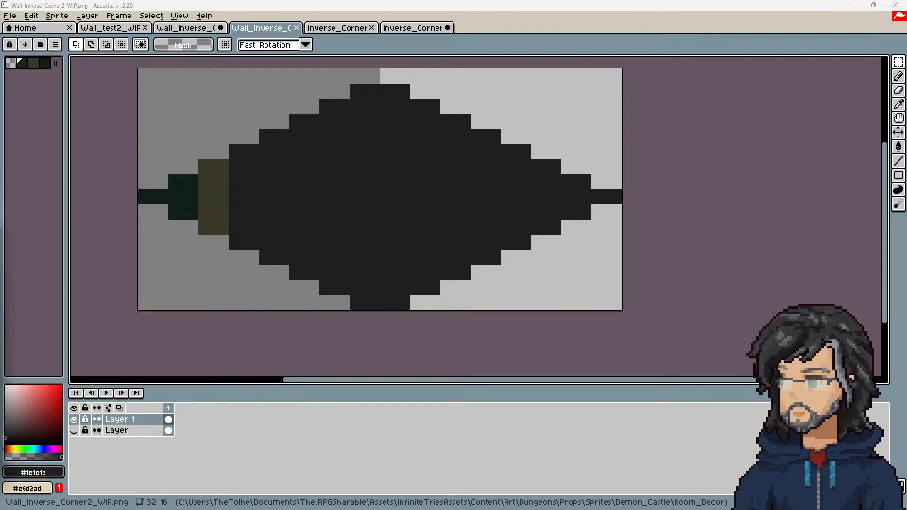
Switch to the Unity editor and reduce the Game view's scale to 2x so the whole castle room fits
key(alt+Tab)
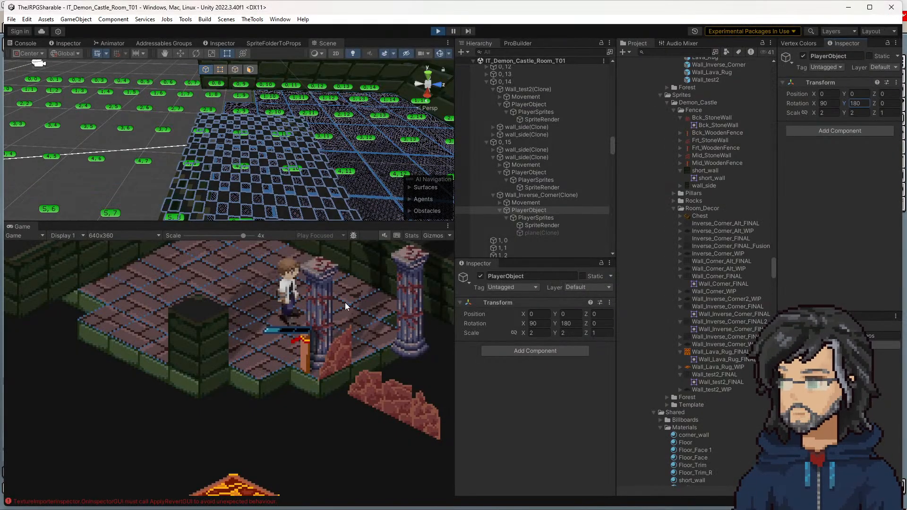
click(324, 305)
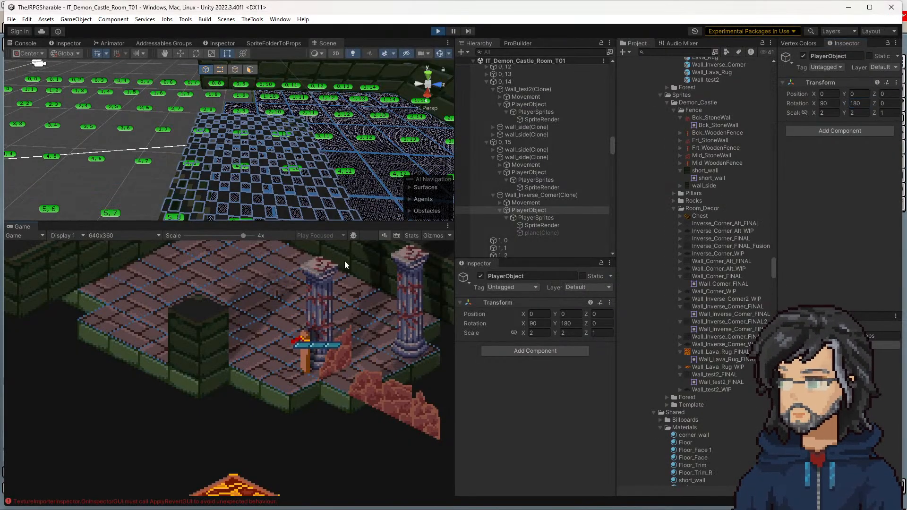
drag(342, 222, 345, 44)
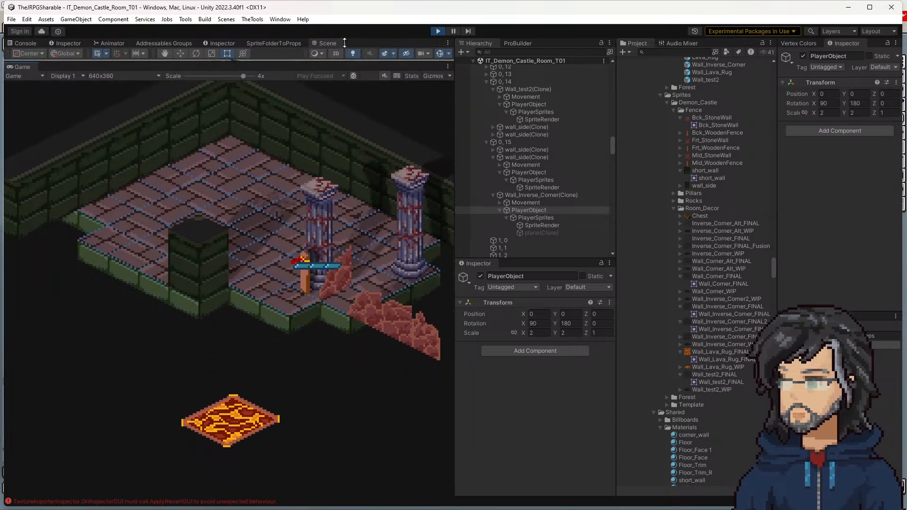
drag(236, 78, 213, 75)
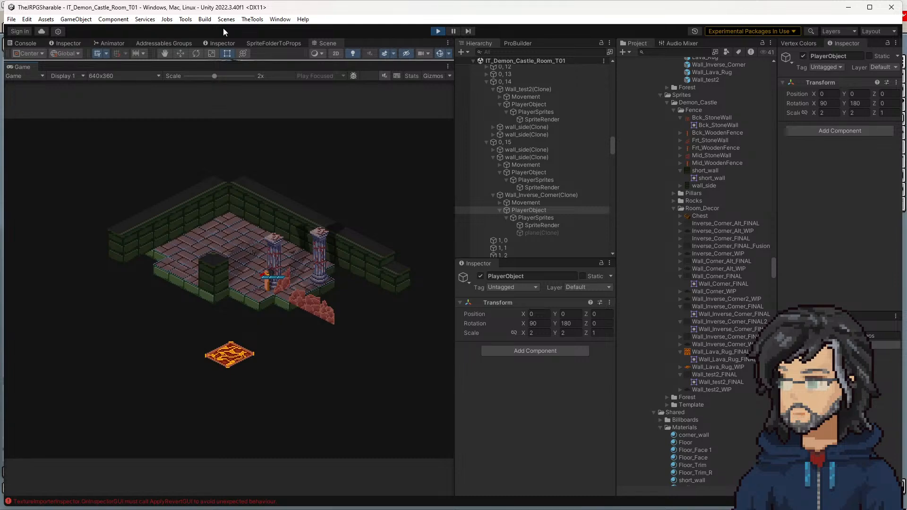
drag(284, 62, 283, 232)
Assign the Wall_Inverse_Corner room decor decal to floor tile 3, 12 and set its decal pixel height to 30
click(378, 144)
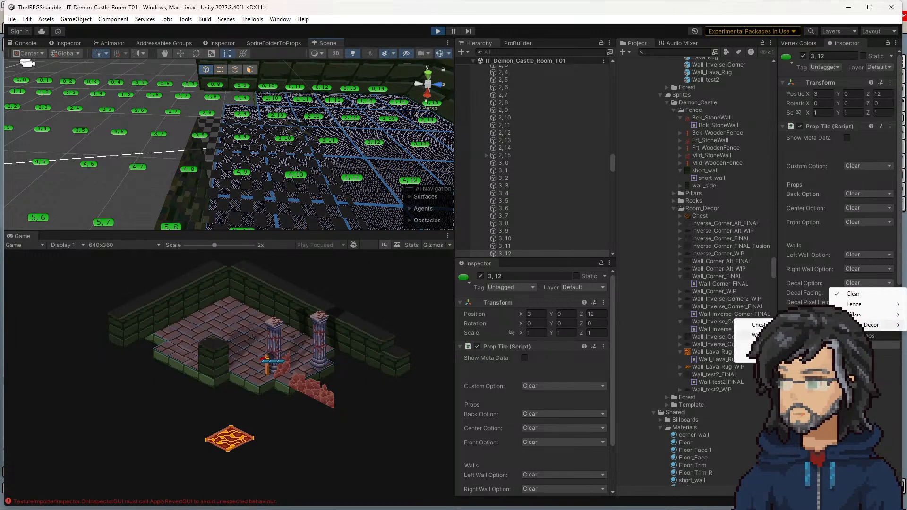
click(758, 335)
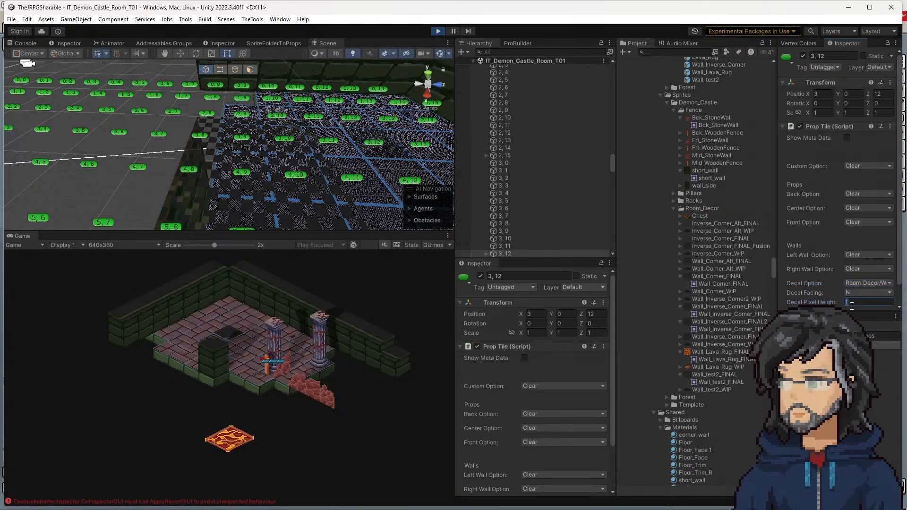
text(30)
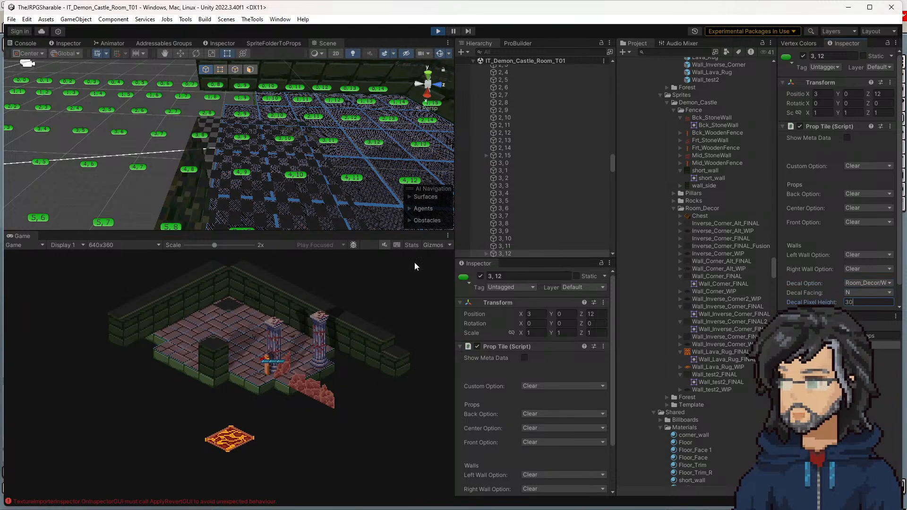
Try different decal facings on wall tile 0, 11, starting with W and ending on E
right_drag(327, 168, 266, 147)
key(w)
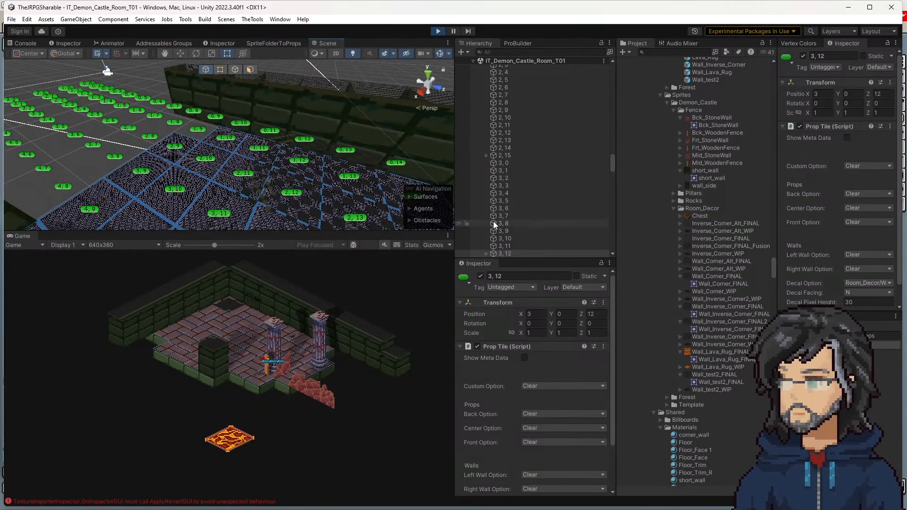
click(269, 132)
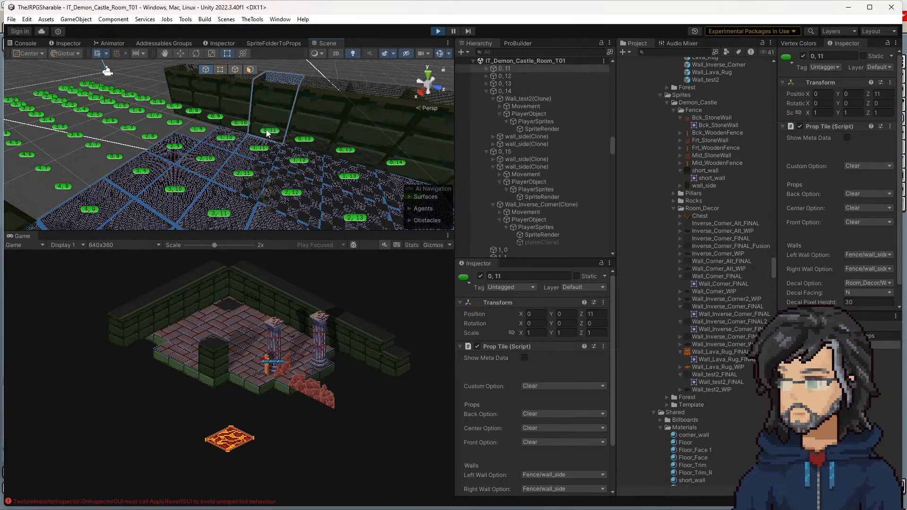
click(857, 293)
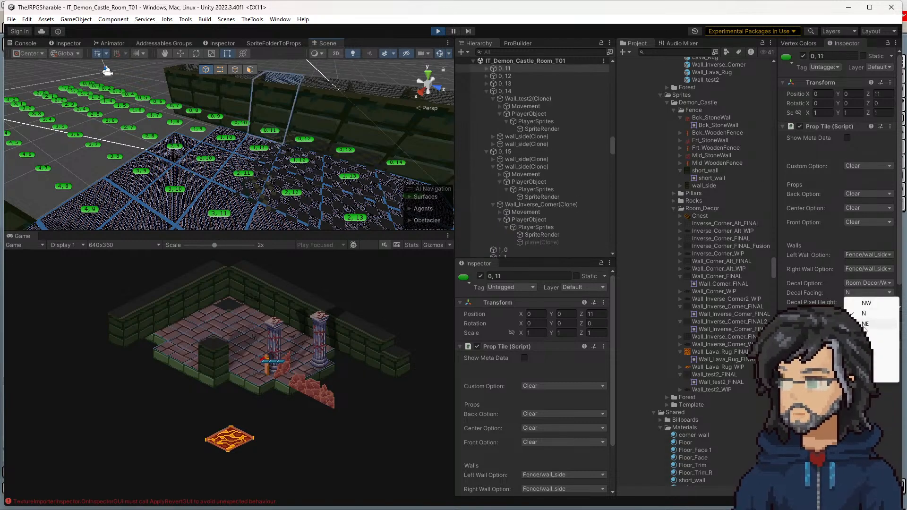
click(866, 334)
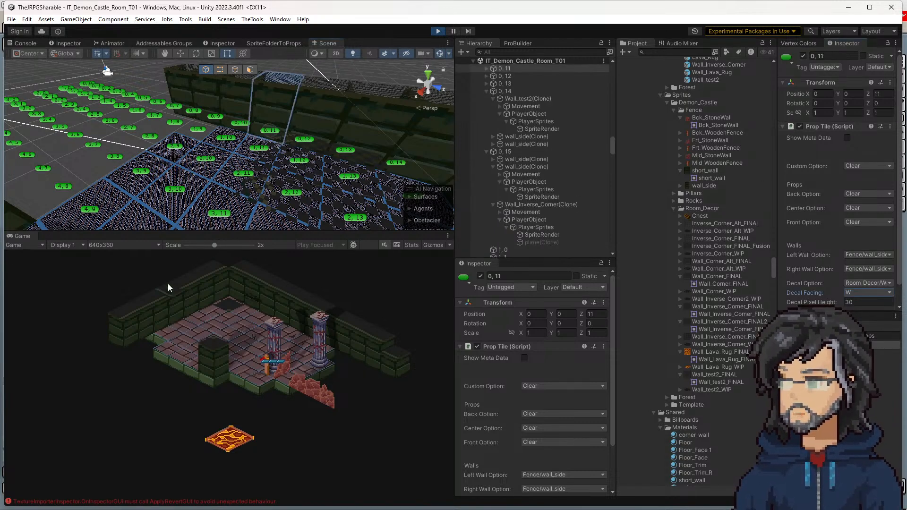
click(868, 292)
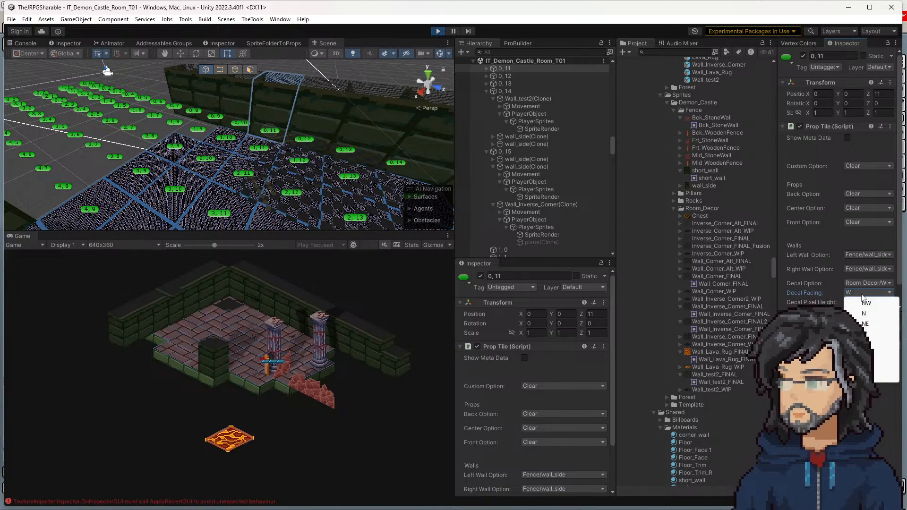
click(868, 365)
click(860, 293)
click(875, 336)
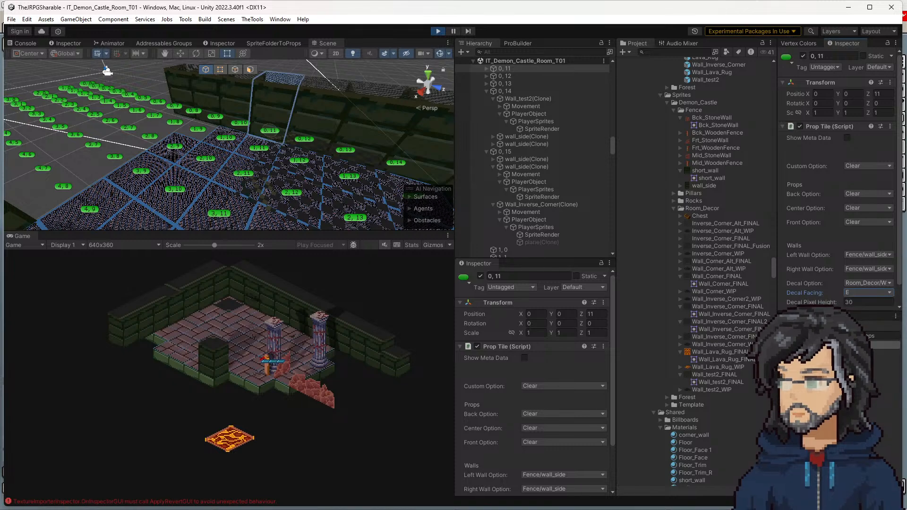
Try the W, N and E decal facings on floor tile 3, 12, ending with S
mouse_move(286, 196)
right_down()
mouse_move(313, 214)
mouse_move(281, 207)
right_up()
click(265, 200)
scroll(849, 263, down, 2)
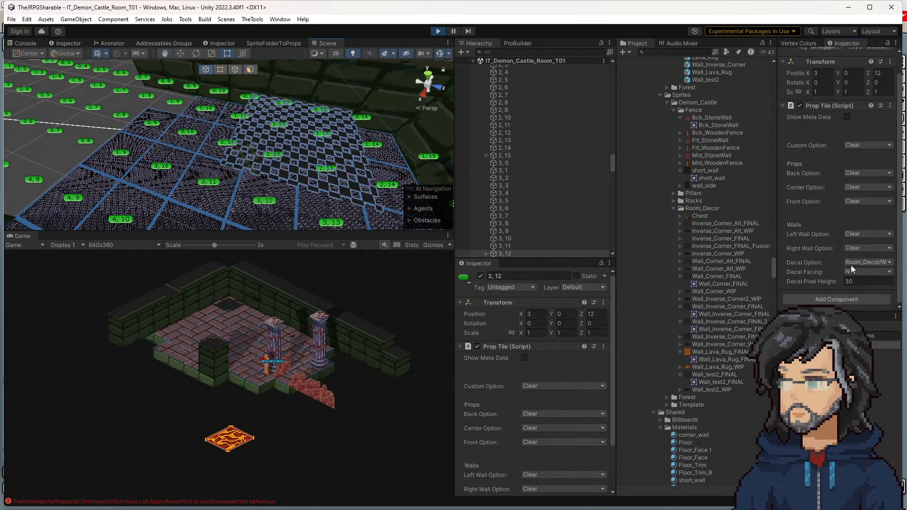
click(860, 273)
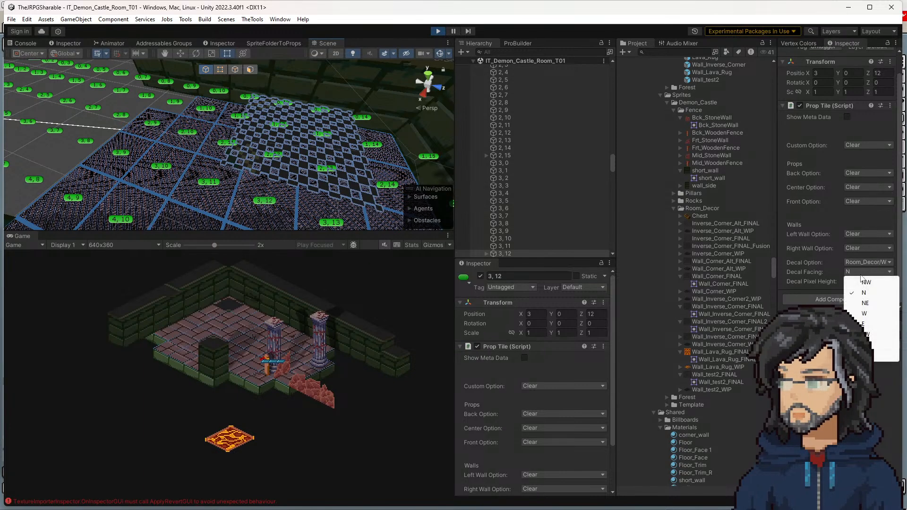
click(865, 314)
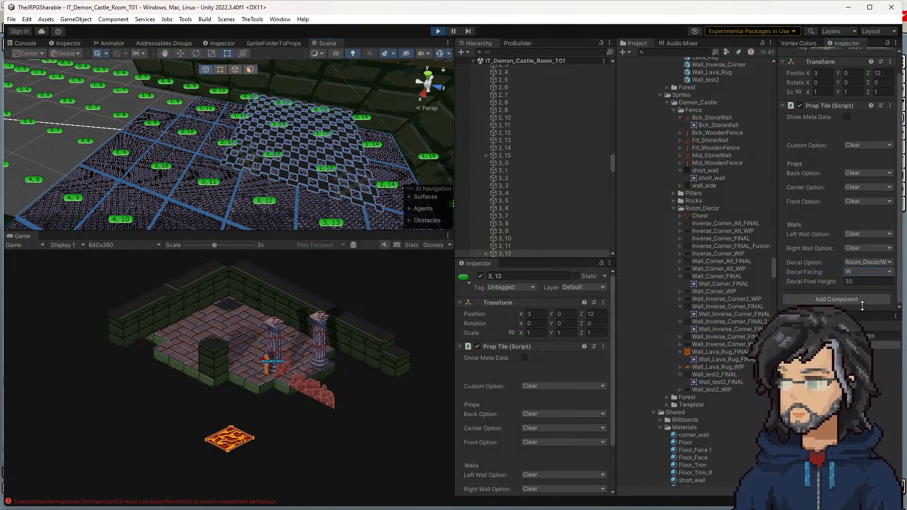
click(858, 273)
click(861, 293)
click(858, 273)
click(863, 324)
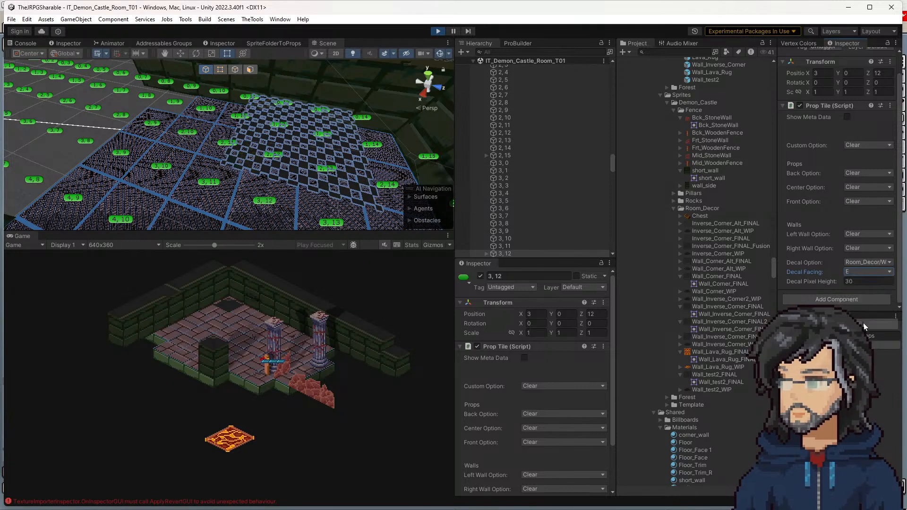
click(858, 272)
click(870, 337)
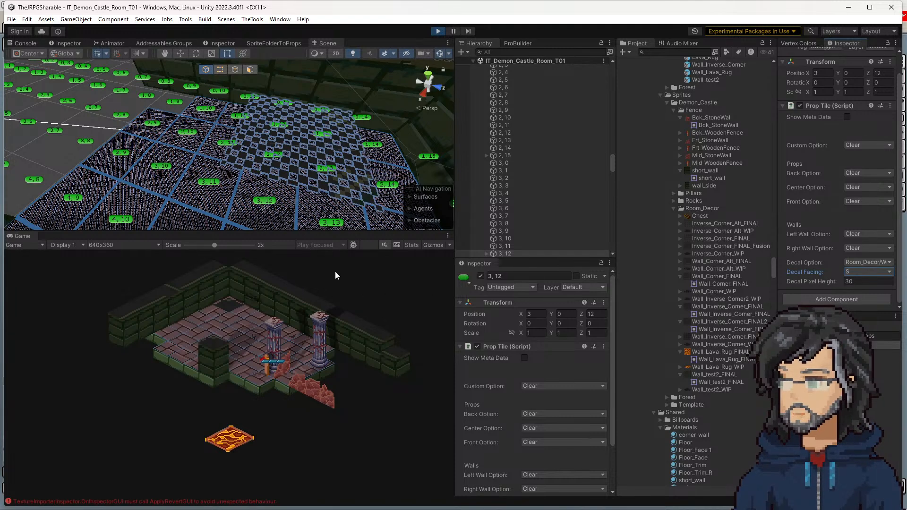
Select the PlayerObject of tile 3, 12's Wall_Inverse_Corner decal and sweep its Y rotation from 0 to about 177
click(355, 189)
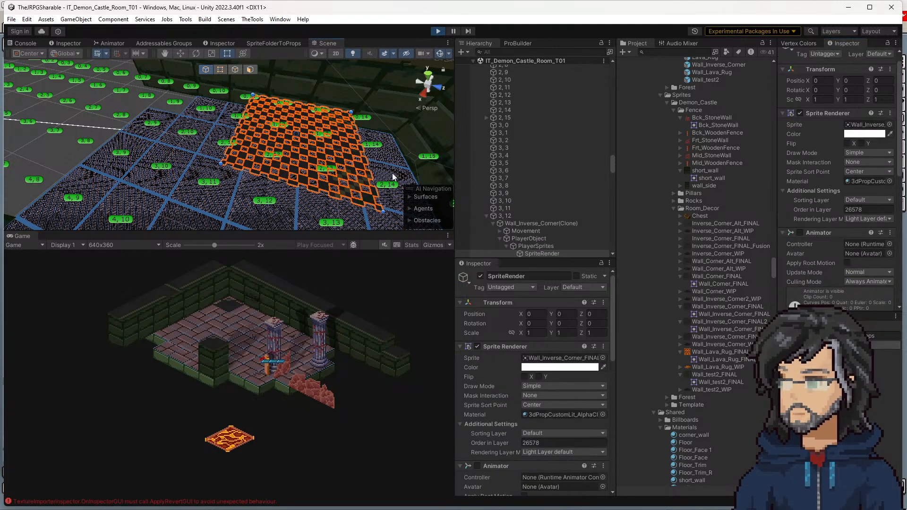
click(538, 238)
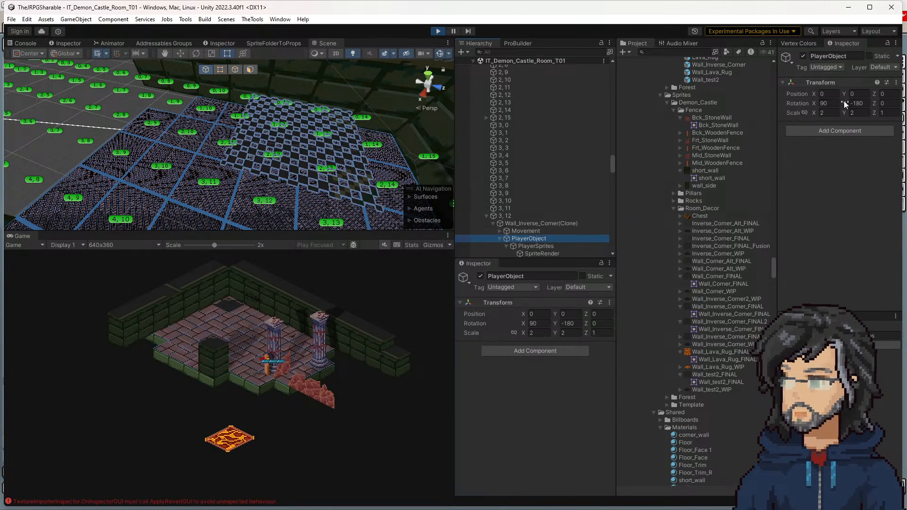
click(861, 103)
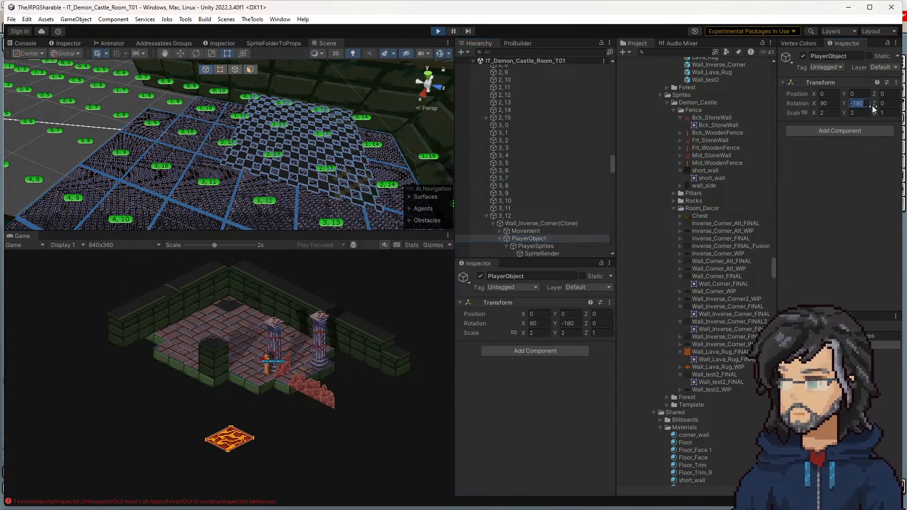
text(0.09)
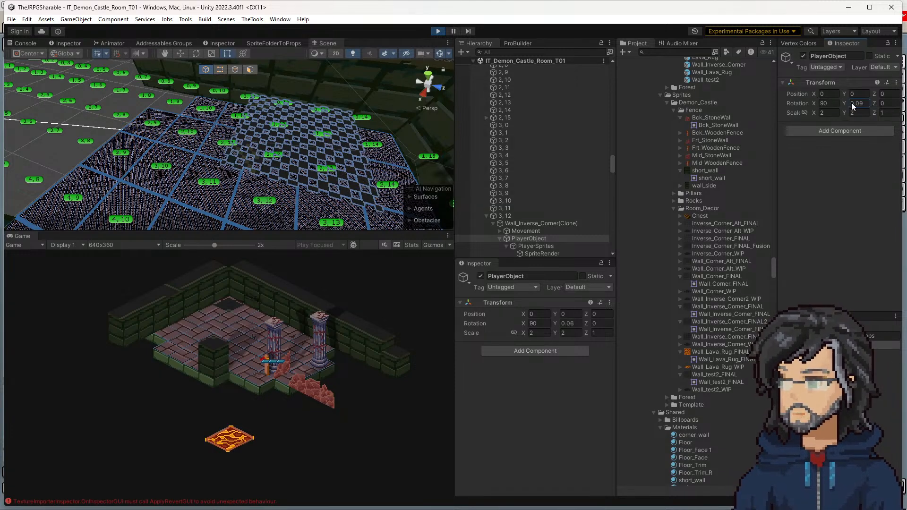
drag(852, 103, 457, 228)
drag(855, 101, 336, 127)
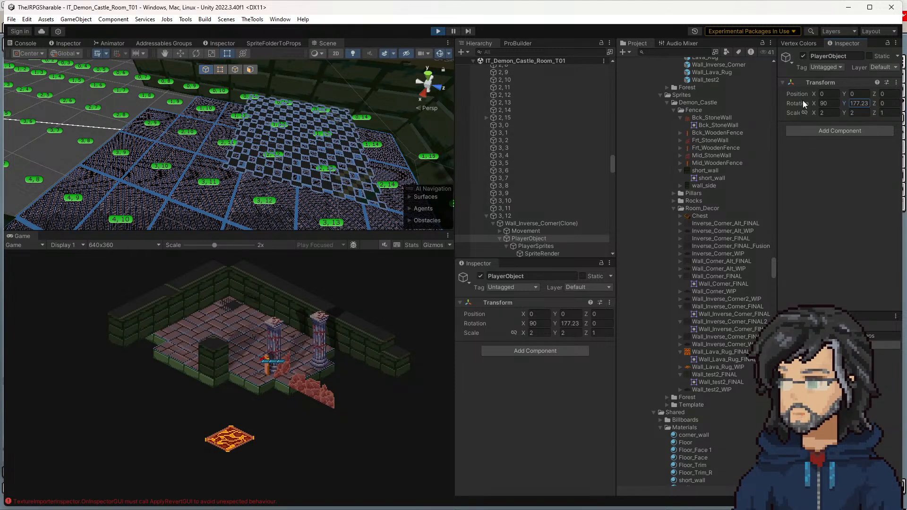
Sweep the inverse corner decal's Y rotation from 0 through about 90 and 177 to 279, and set it to 270
drag(845, 103, 550, 109)
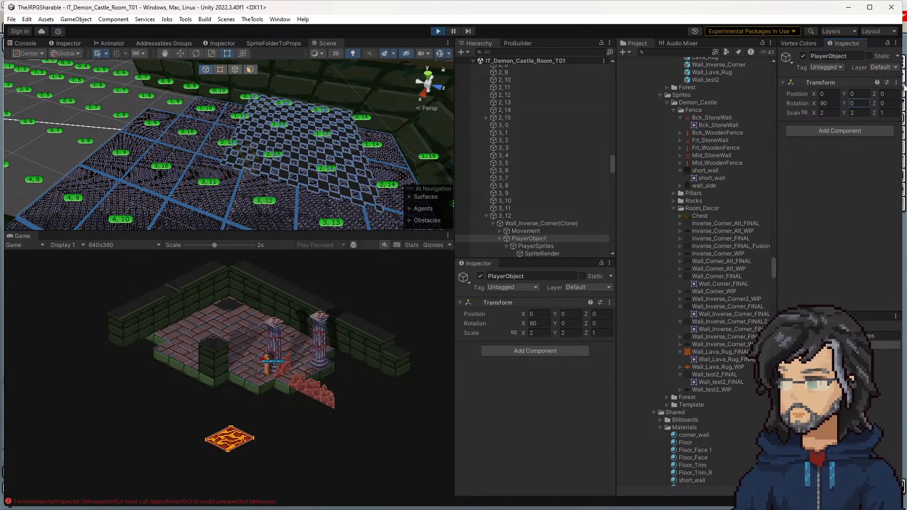
drag(844, 103, 56, 112)
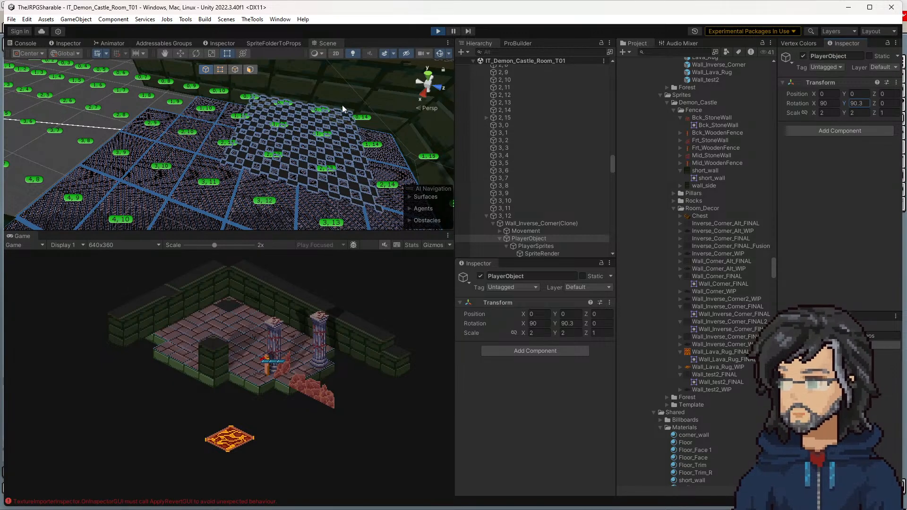
click(858, 103)
drag(858, 104, 420, 196)
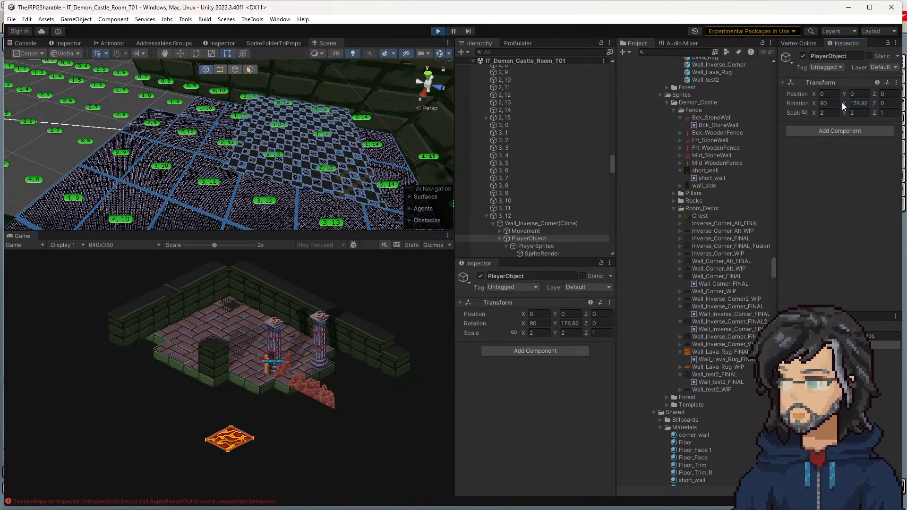
drag(847, 103, 74, 126)
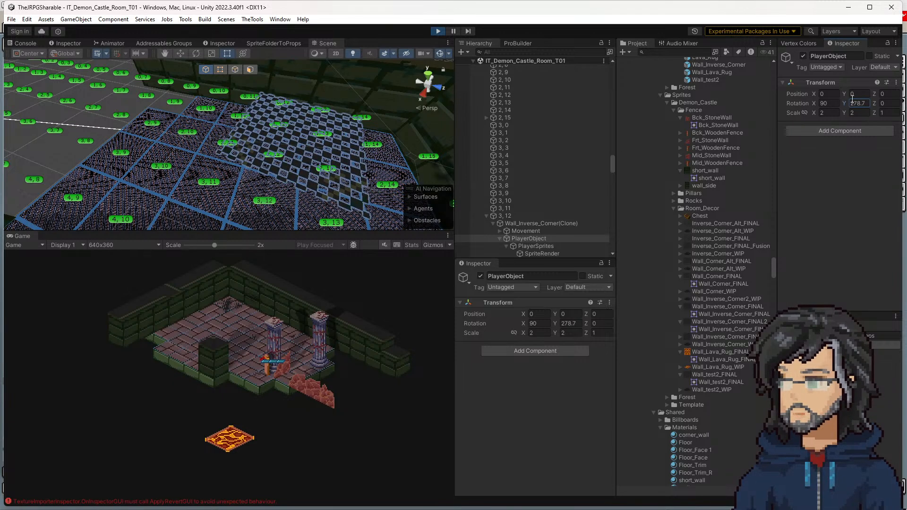
text(270)
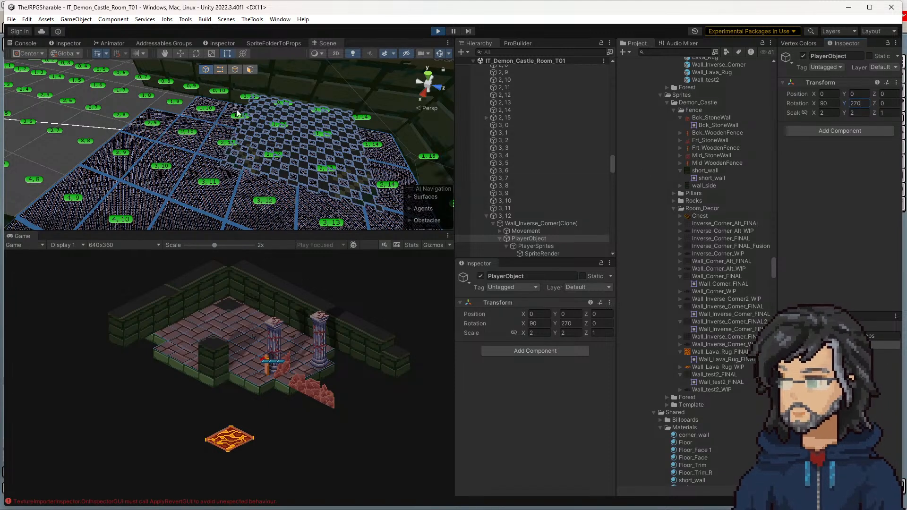
Select the PlayerObject of the Wall_test2 decal on wall tile 0, 12 and set its Y rotation to 90
right_drag(236, 147, 345, 485)
alt+drag(346, 485, 291, 149)
click(254, 102)
click(165, 112)
alt+drag(362, 161, 312, 170)
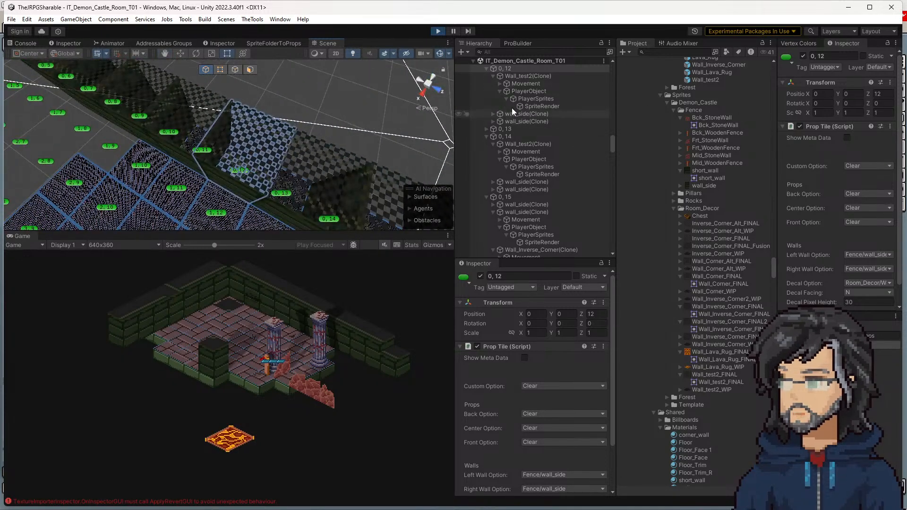
click(515, 77)
click(514, 92)
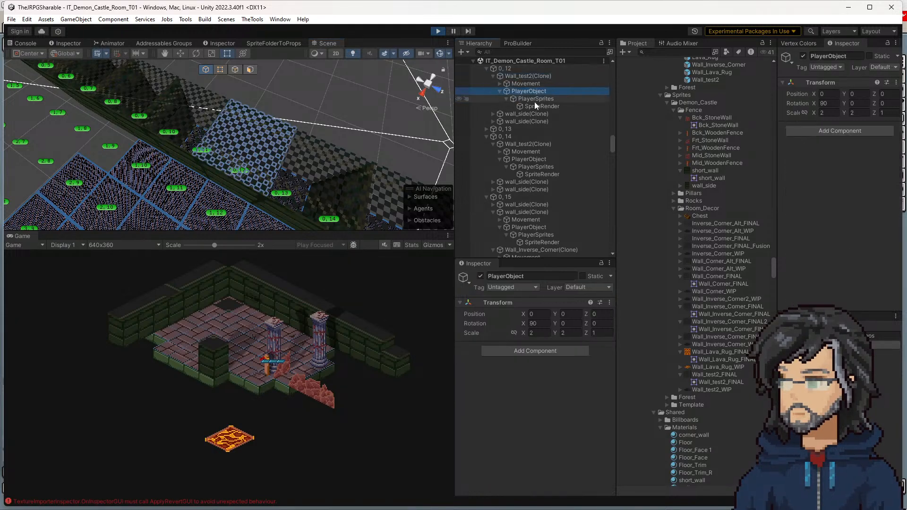
click(857, 103)
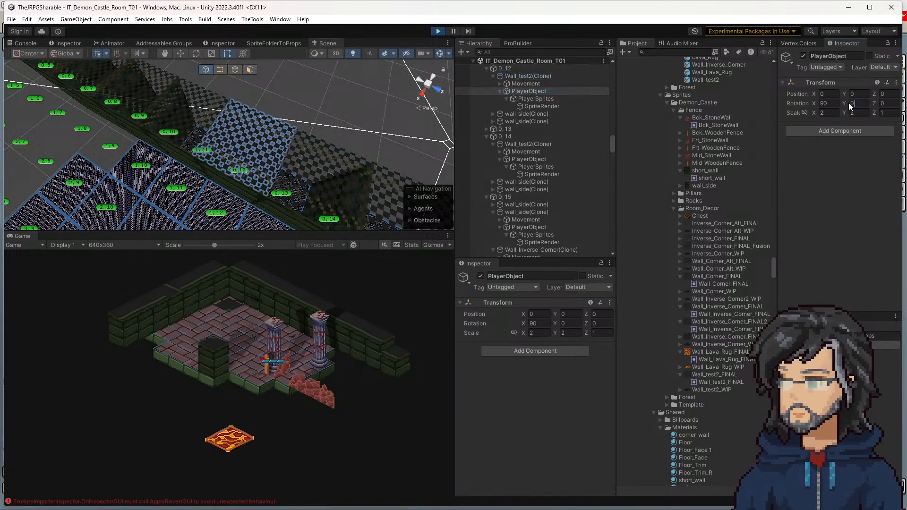
text(90)
Reset the Wall_test2 decal's Y rotation to 0 and sweep it through about 56 and 182 to about 270
drag(866, 103, 887, 108)
text(0)
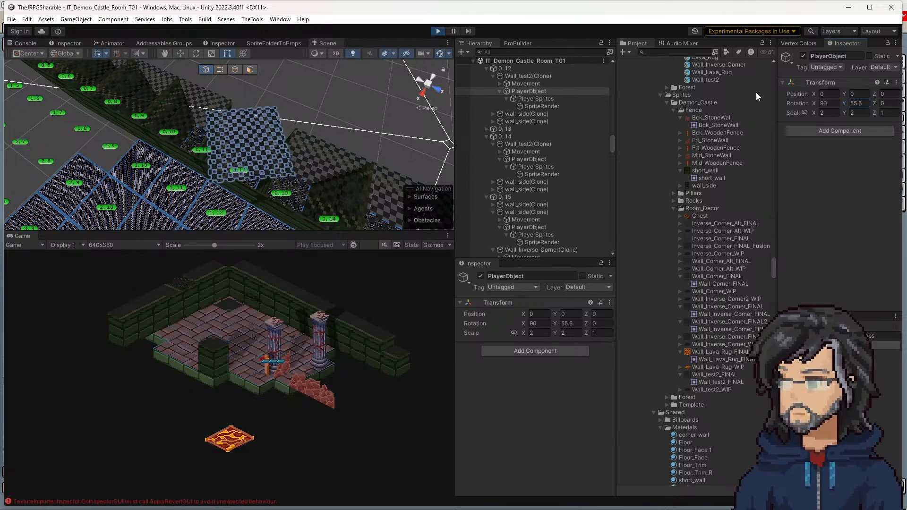
drag(846, 103, 217, 149)
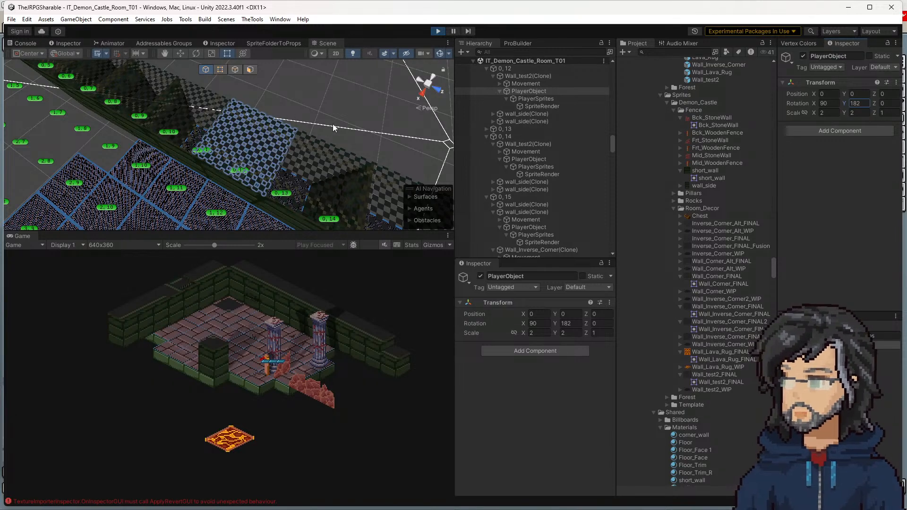
drag(845, 103, 22, 135)
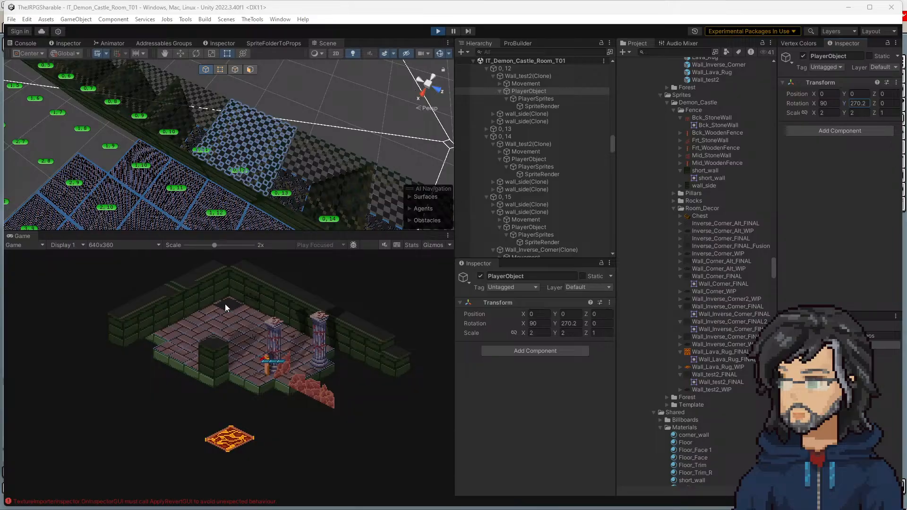
key(s)
right_drag(166, 123, 250, 152)
key(w)
key(s)
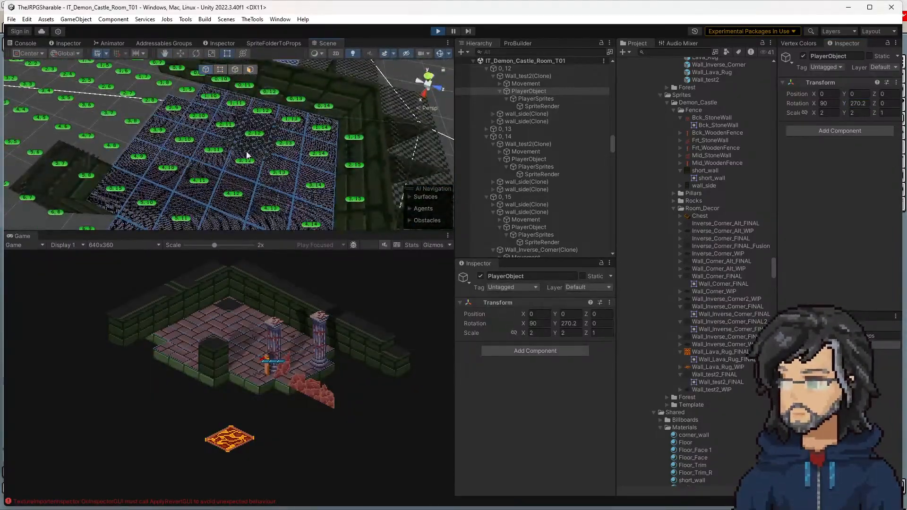
Select the inverse corner decal's sprite on tile 3, 12, switch to Aseprite and review the open sprites, ending on Wall_test2_WIP.png
click(229, 147)
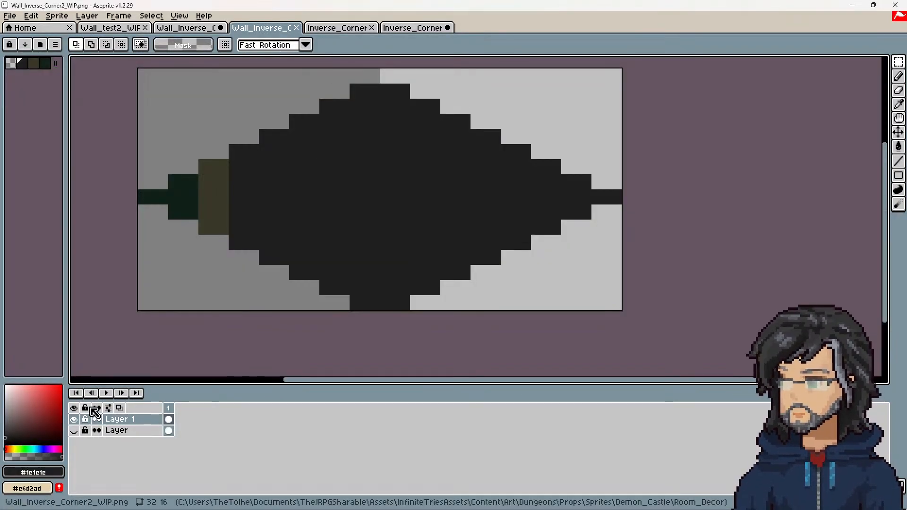
click(345, 28)
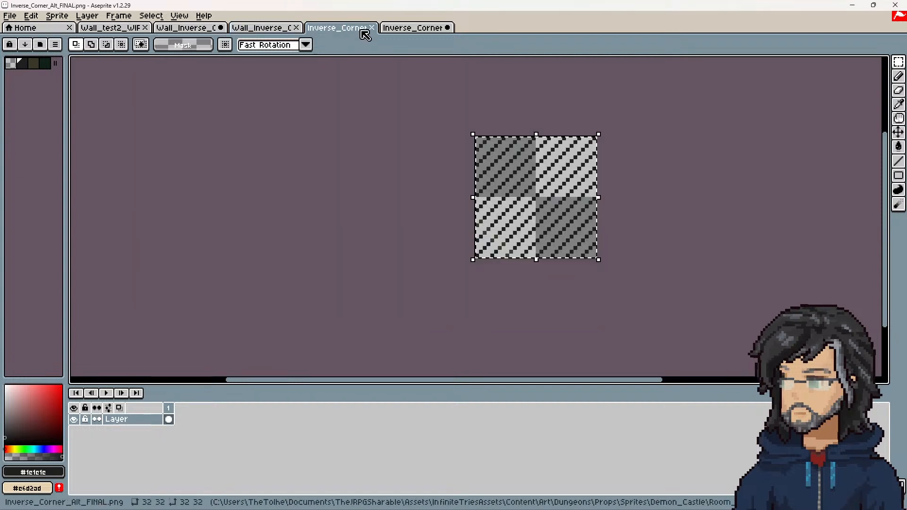
click(182, 27)
click(113, 27)
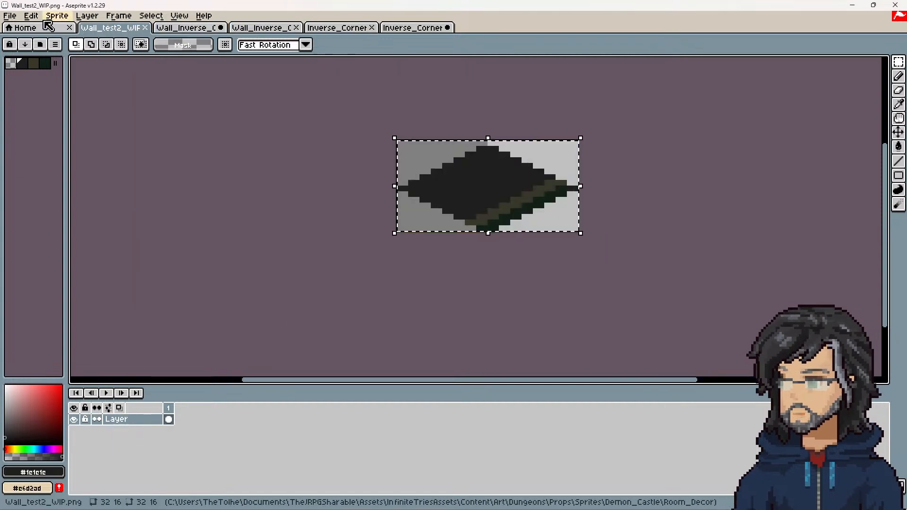
click(10, 16)
click(27, 39)
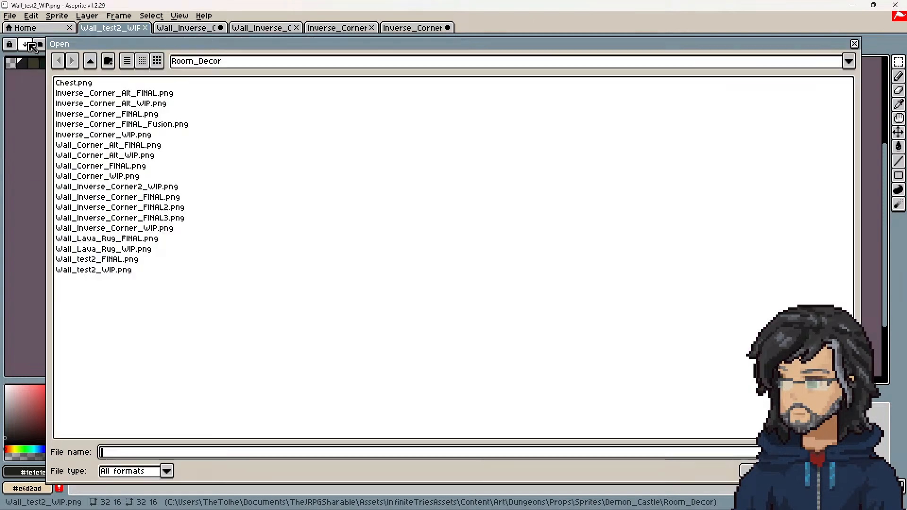
double_click(150, 188)
scroll(491, 224, up, 7)
middle_drag(415, 190, 451, 216)
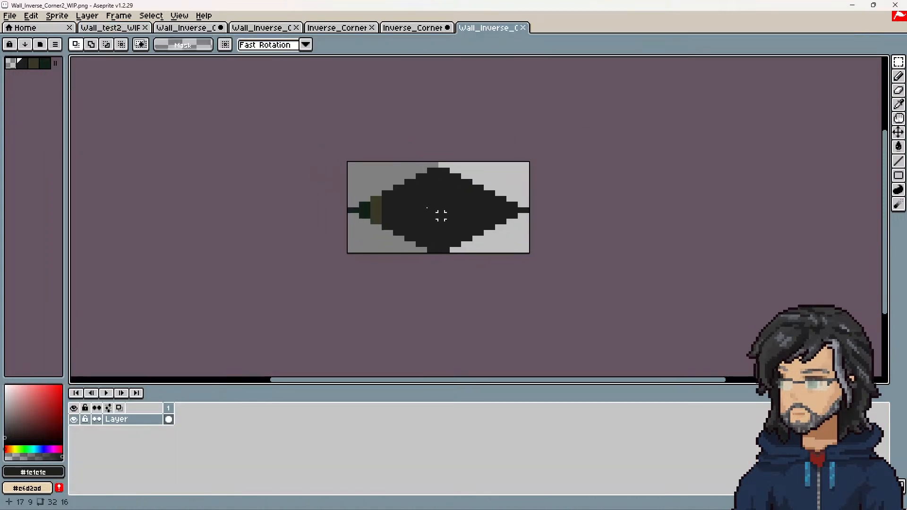
click(523, 27)
Open Wall_Corner_WIP.png and Wall_Corner_Alt_WIP.png from the Room_Decor folder
click(10, 15)
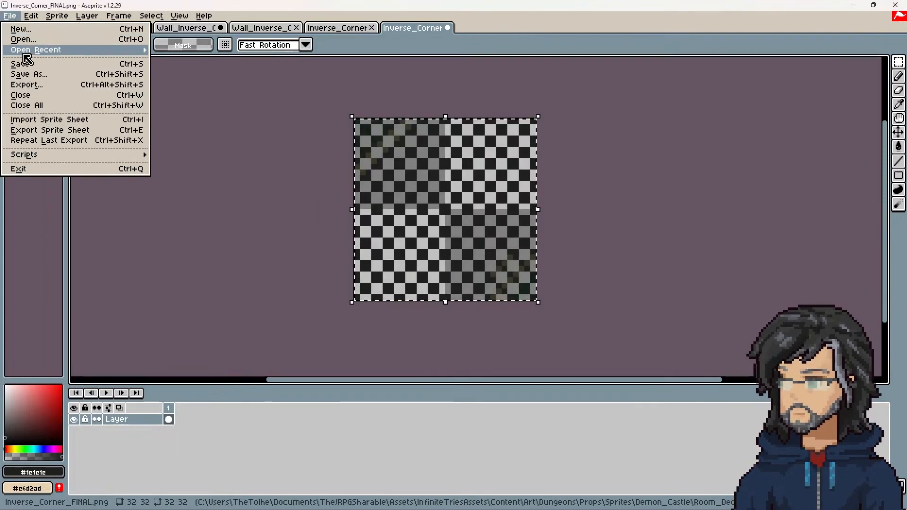
click(27, 40)
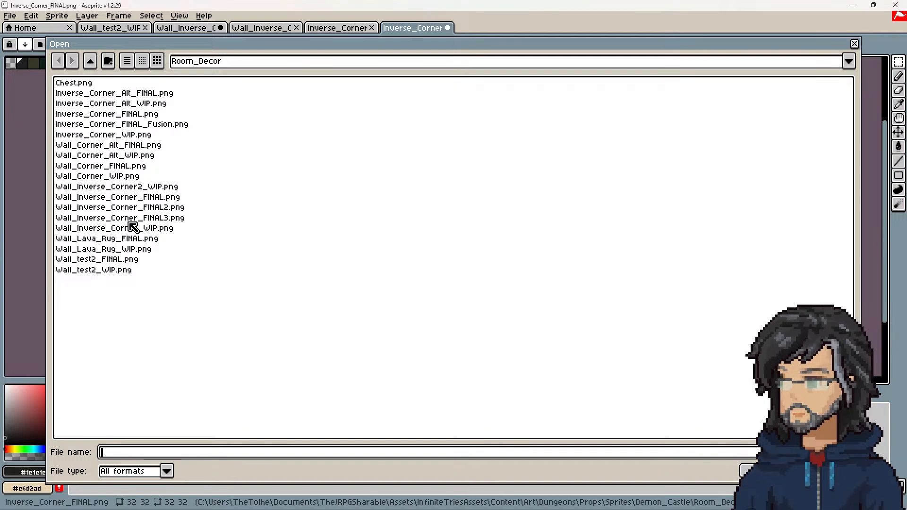
double_click(125, 177)
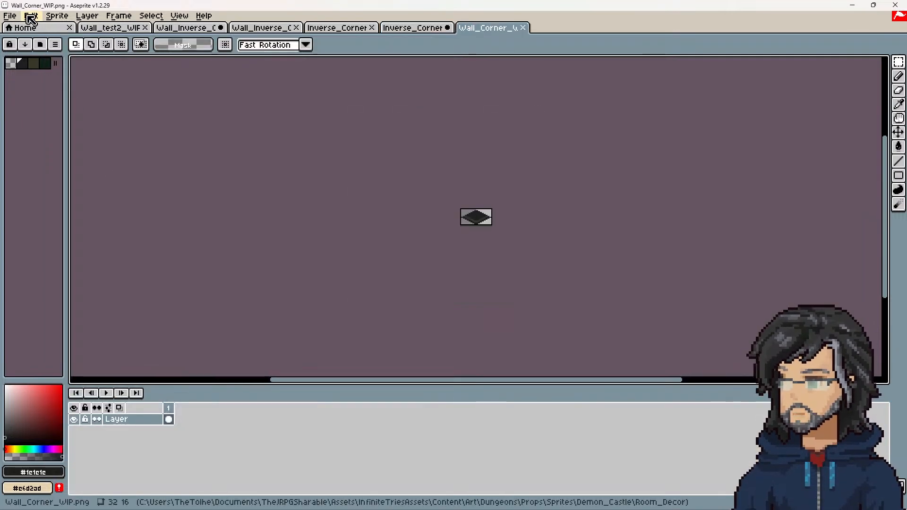
click(10, 16)
click(33, 41)
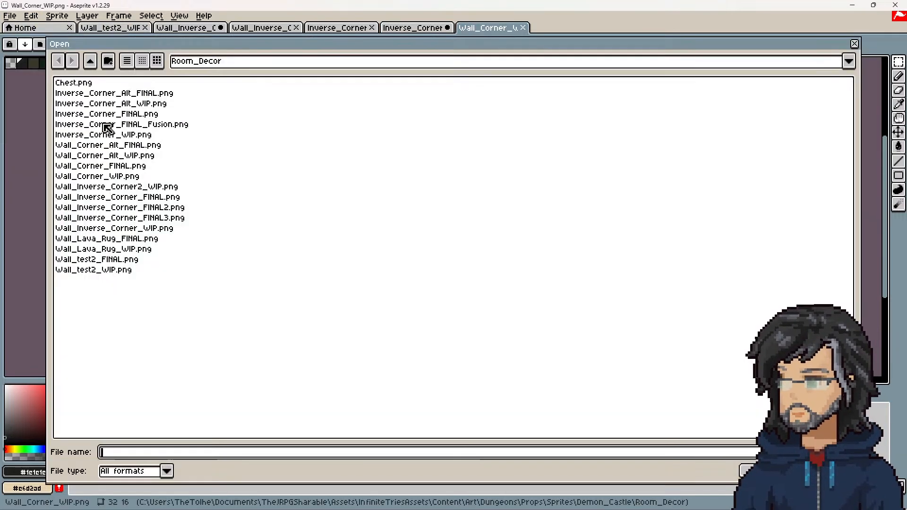
double_click(126, 155)
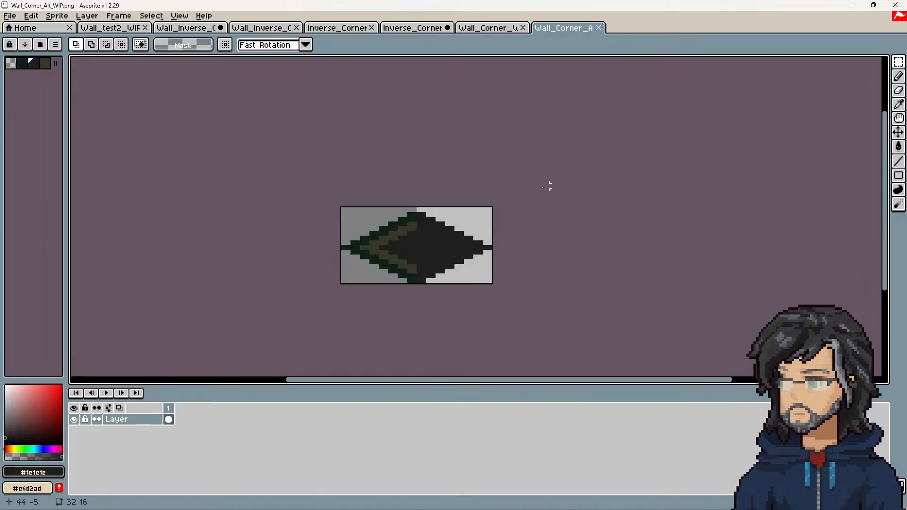
Compare the direction of the corner trim in Wall_Corner_WIP.png and Wall_Corner_Alt_WIP.png by alternating between the two sprites
click(486, 28)
scroll(481, 234, up, 8)
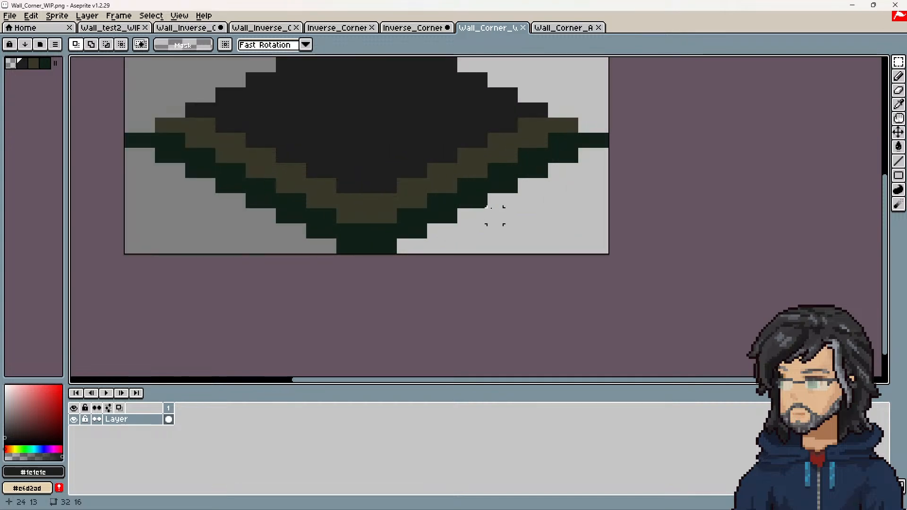
middle_drag(495, 169, 537, 205)
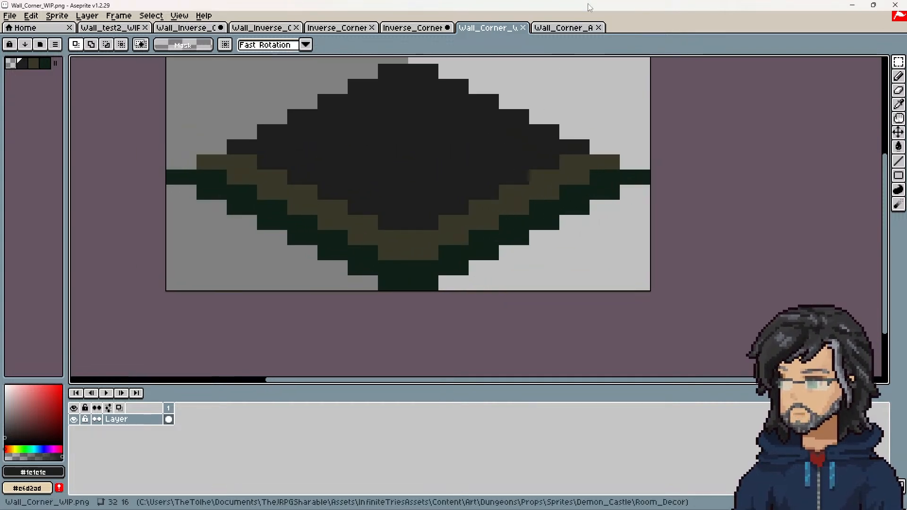
click(569, 30)
click(494, 29)
click(565, 30)
click(485, 31)
click(559, 32)
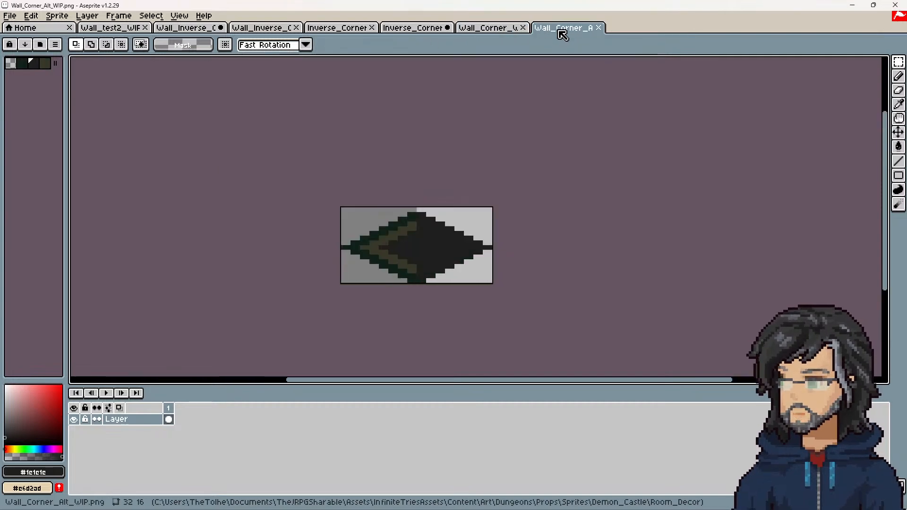
click(482, 31)
click(559, 29)
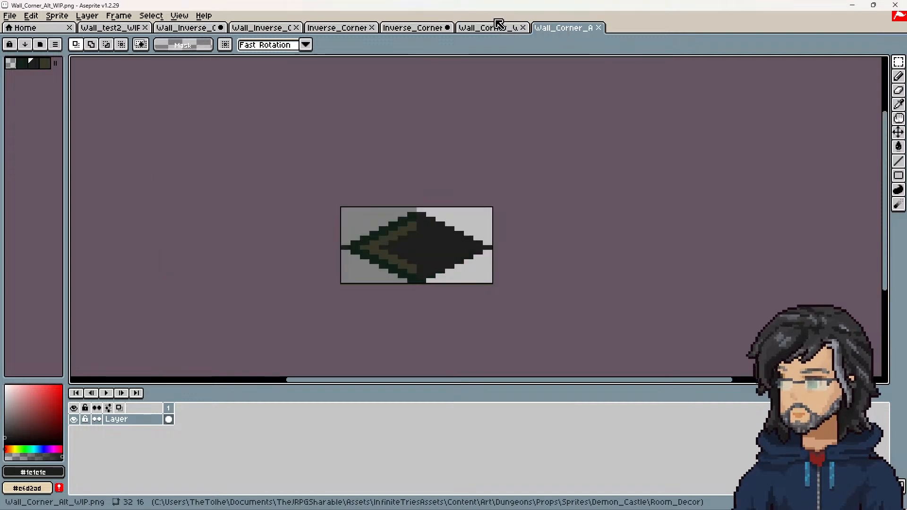
click(497, 30)
click(575, 29)
click(494, 29)
click(577, 31)
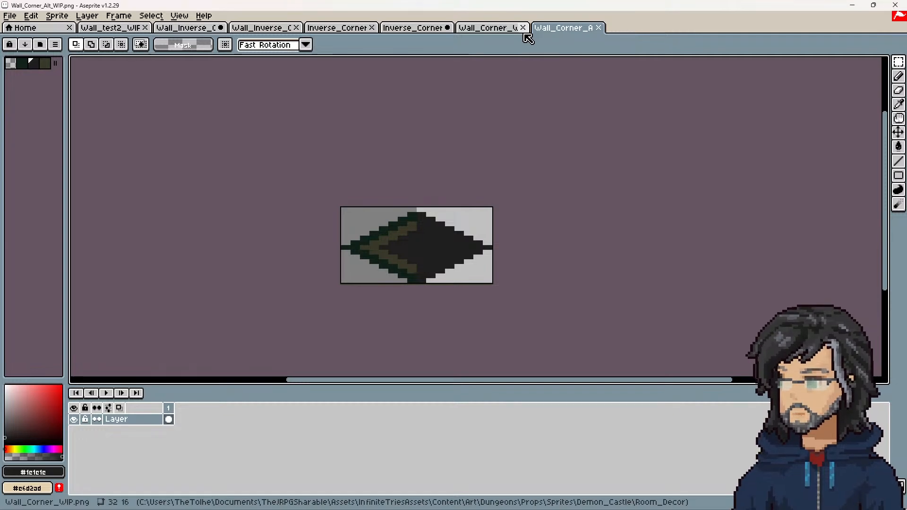
click(494, 29)
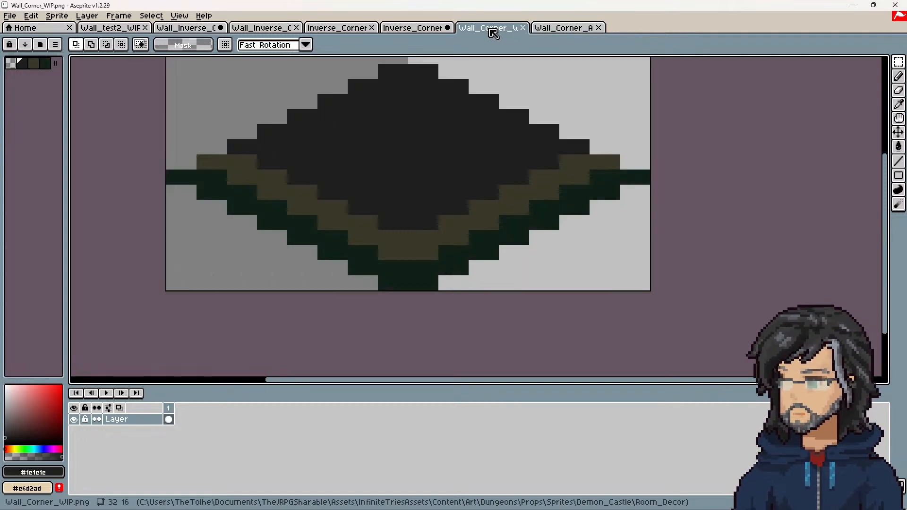
click(557, 28)
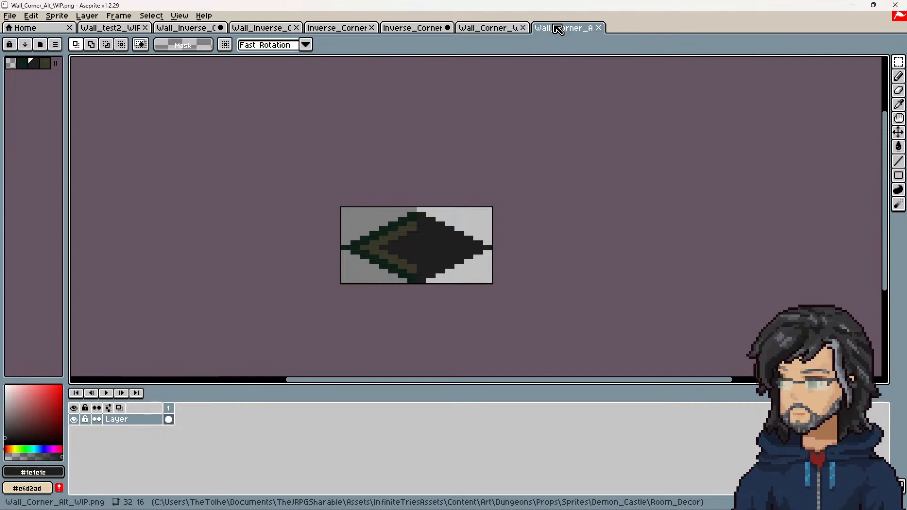
In Wall_Inverse_Corner2_WIP.png, show the base layer named Layer and toggle Layer 1 repeatedly to compare both trims, leaving Layer 1 hidden
click(412, 28)
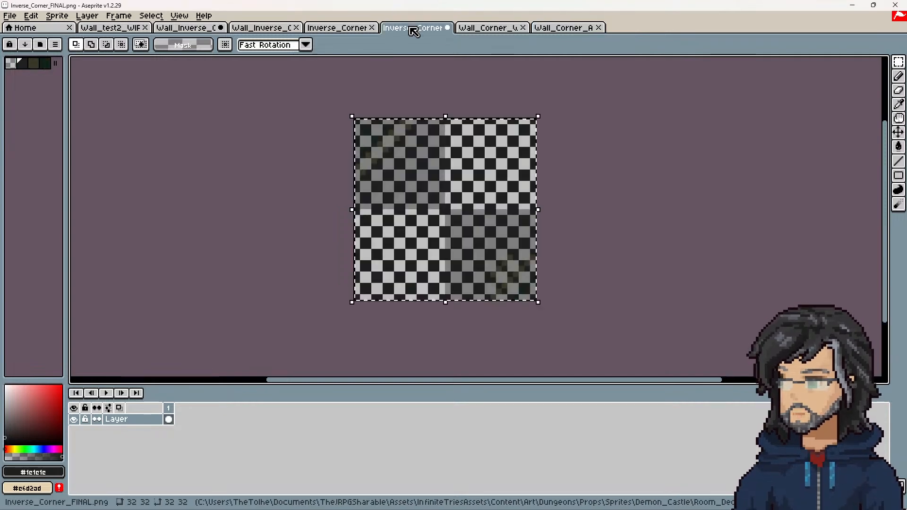
click(314, 30)
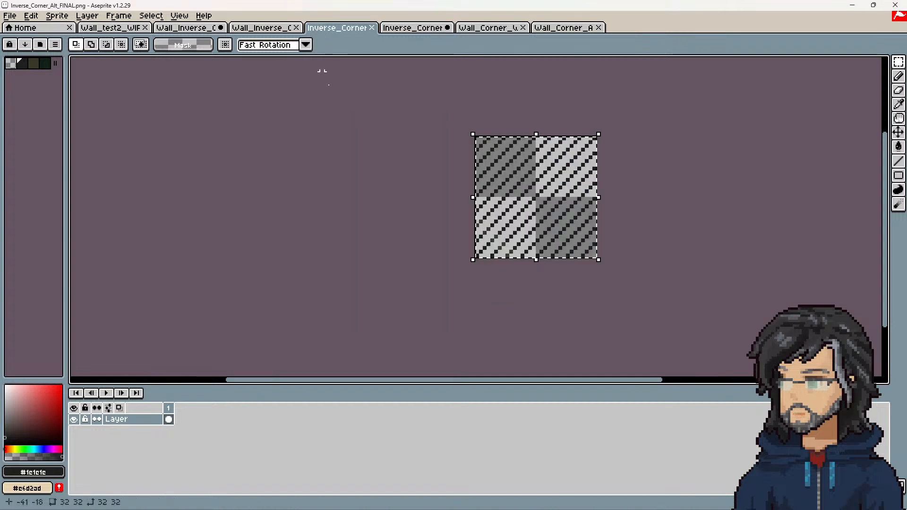
click(257, 32)
click(74, 419)
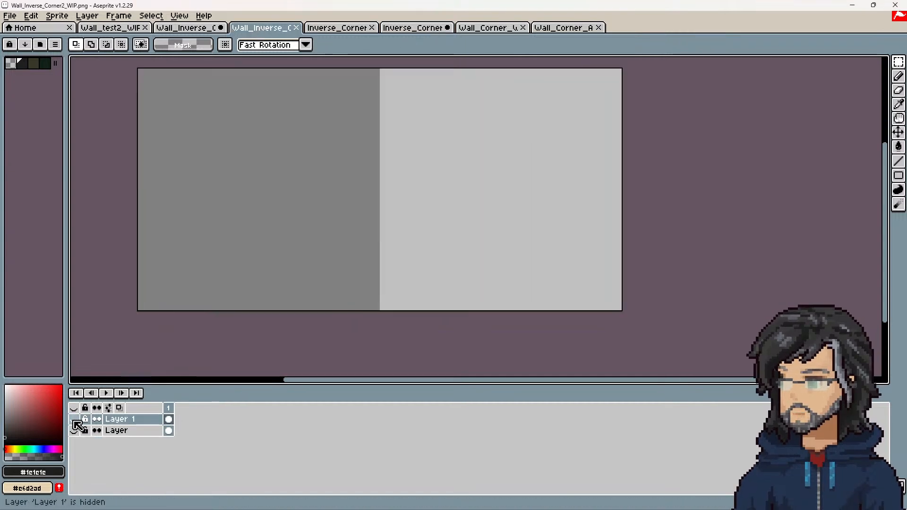
click(74, 430)
click(74, 419)
click(76, 420)
click(76, 420)
click(75, 420)
click(75, 420)
click(76, 420)
click(76, 420)
click(75, 419)
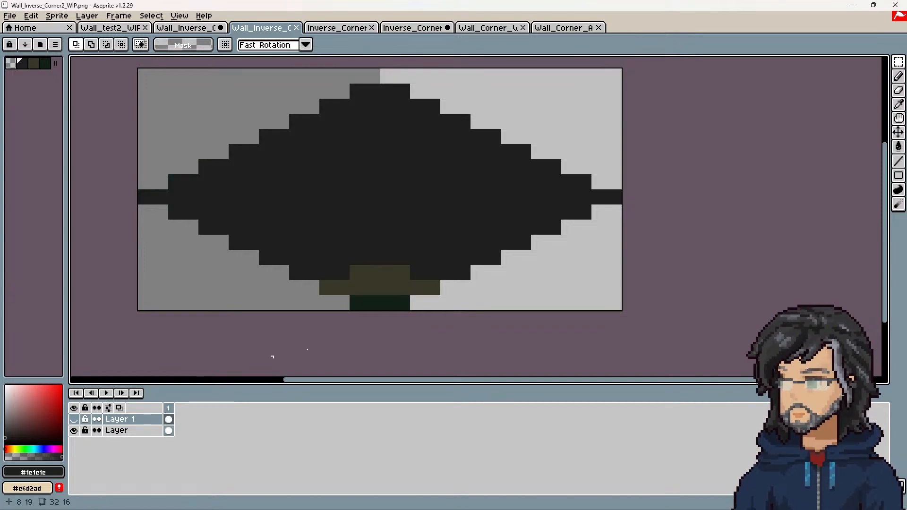
Marquee-select the diamond's bottom tip and then its 2 by 1 pixel left tip, and compare the trim with Layer 1 shown and hidden
drag(350, 294, 411, 310)
drag(145, 197, 162, 199)
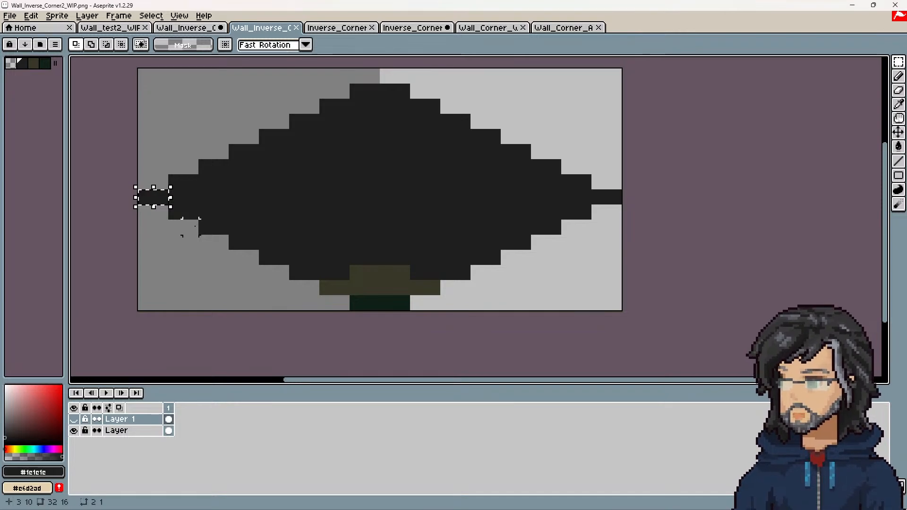
click(75, 419)
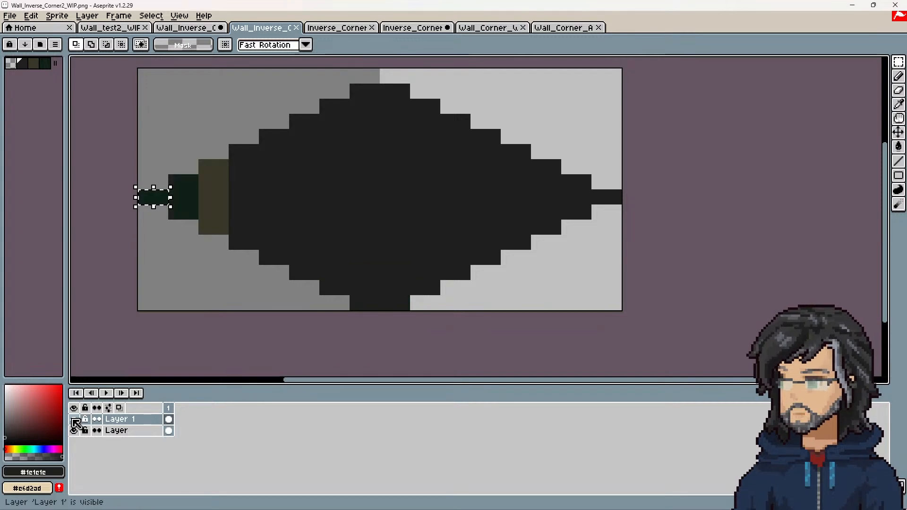
click(75, 420)
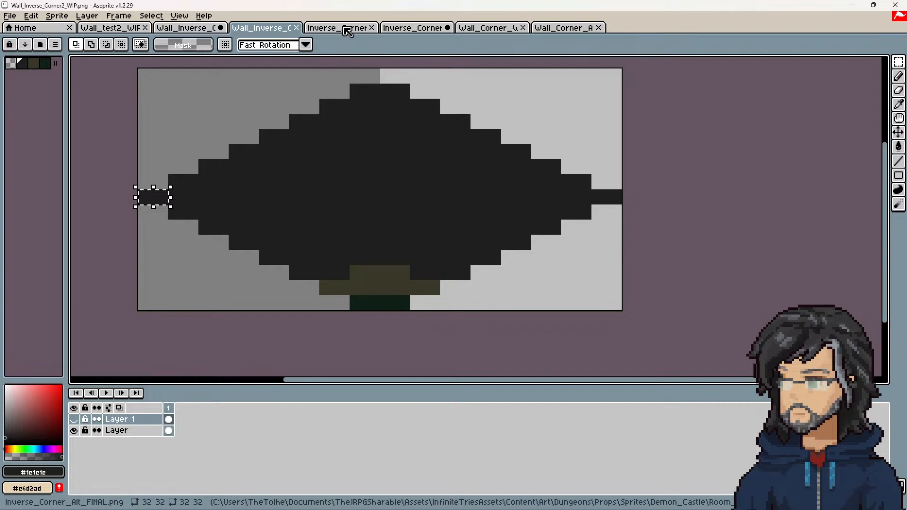
Open Wall_test2_WIP.png from the Room_Decor folder and examine its wall trim up close
click(10, 16)
click(23, 39)
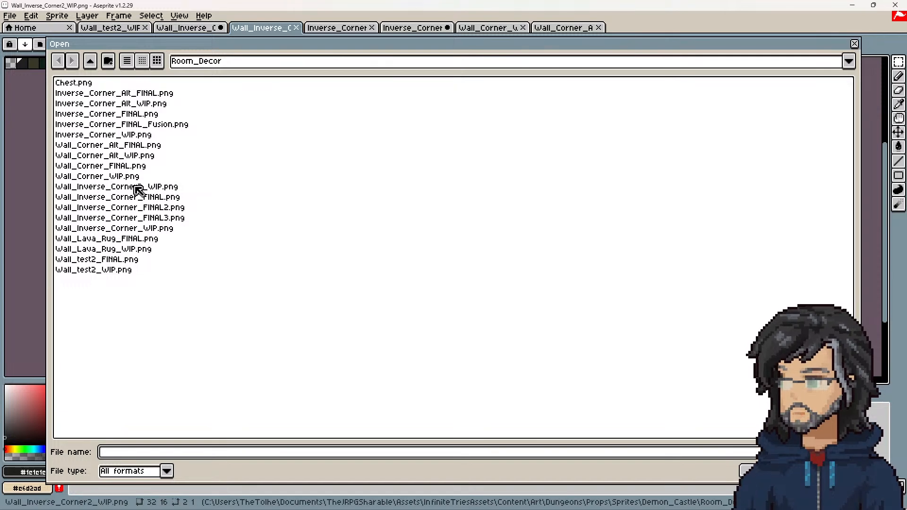
double_click(113, 270)
scroll(513, 247, up, 6)
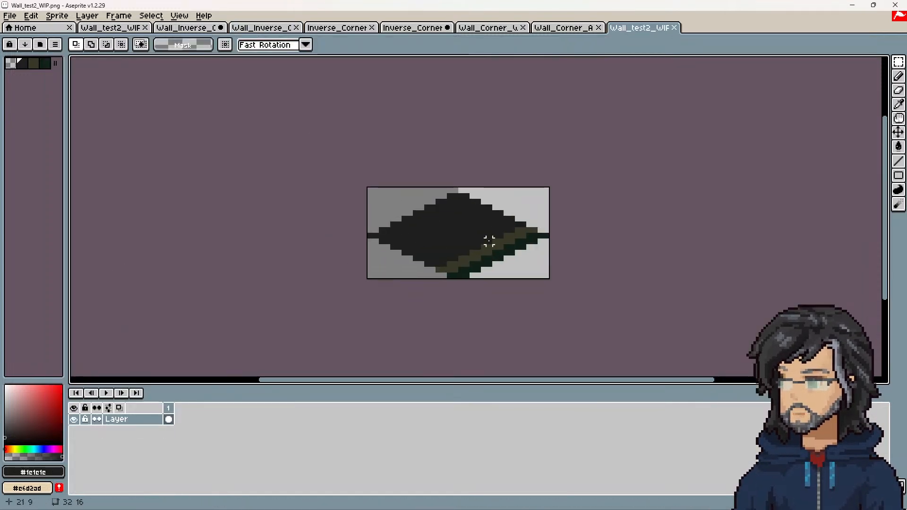
middle_drag(492, 246, 503, 238)
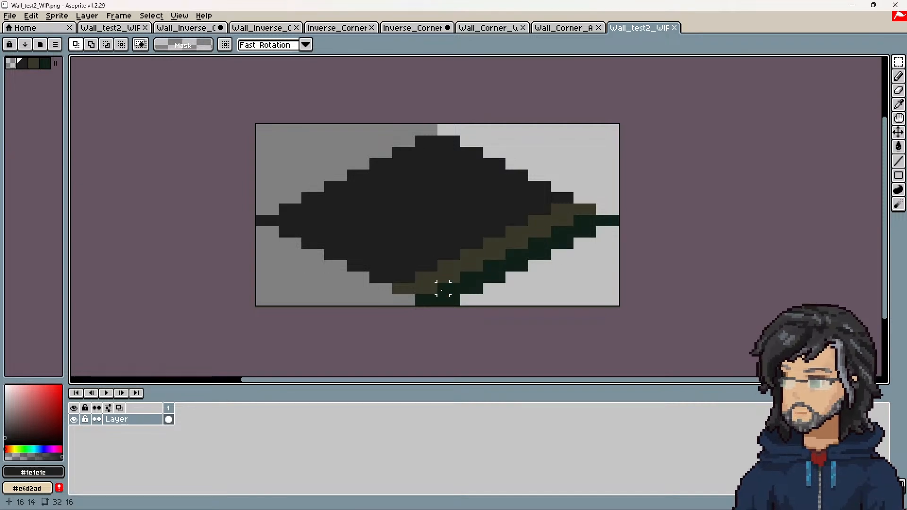
Flip the Wall_test2_WIP.png sprite horizontally so the trim runs along the diamond's lower-left edge
click(57, 15)
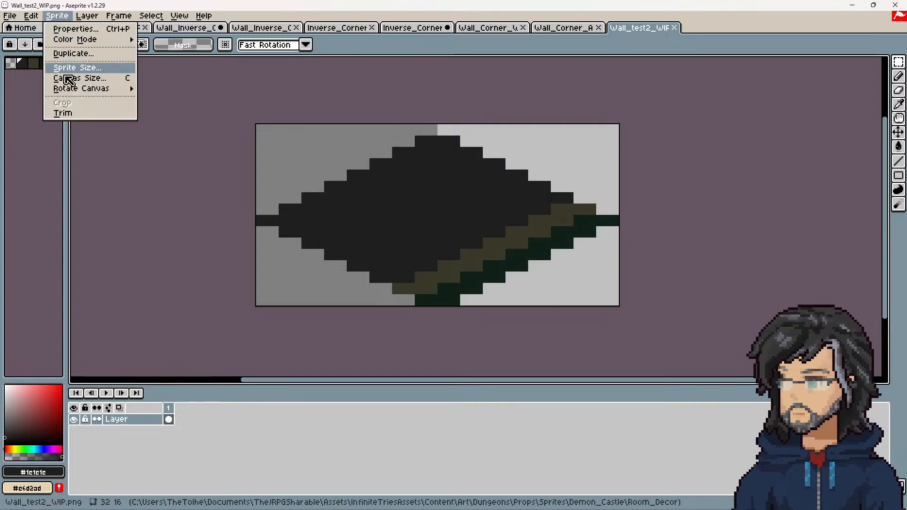
mouse_move(30, 15)
click(66, 166)
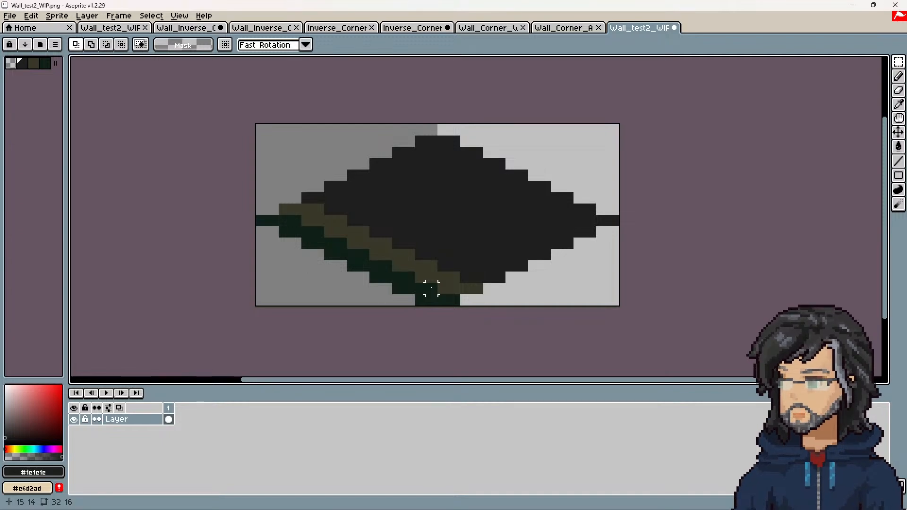
Compare the two Wall_Corner sprites again and go through the inverse corner sprites, ending on Wall_Inverse_Corner2_WIP.png
click(562, 28)
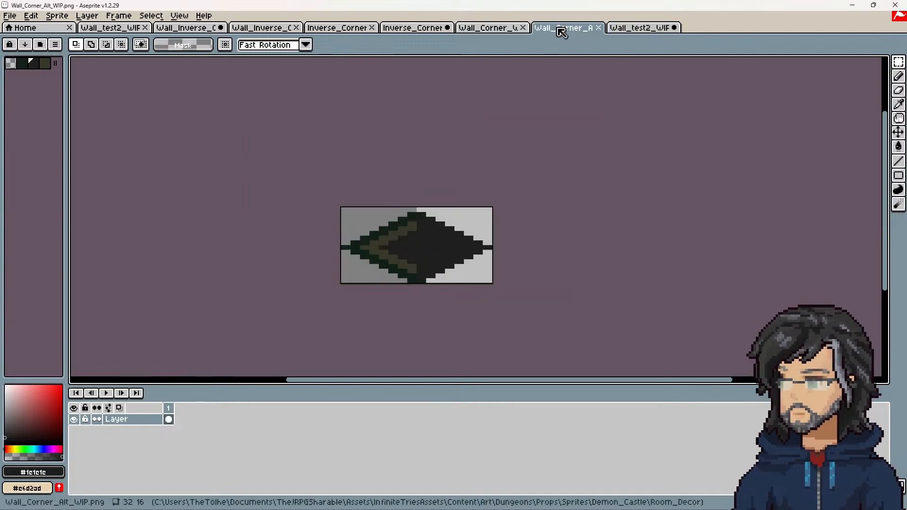
click(502, 28)
click(542, 27)
click(499, 26)
click(553, 29)
click(393, 28)
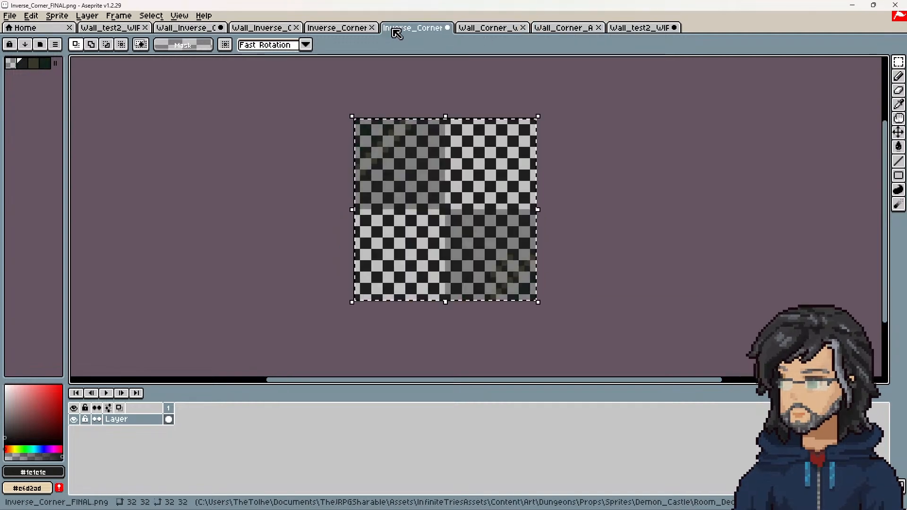
click(341, 28)
click(261, 29)
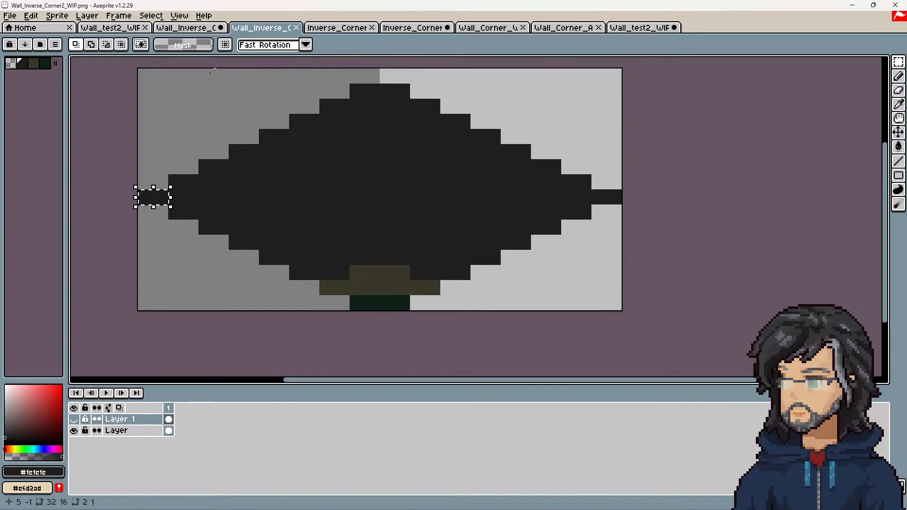
Show and hide Layer 1 of Wall_Inverse_Corner2_WIP.png, save the sprite, and switch back to Unity
click(74, 420)
click(76, 420)
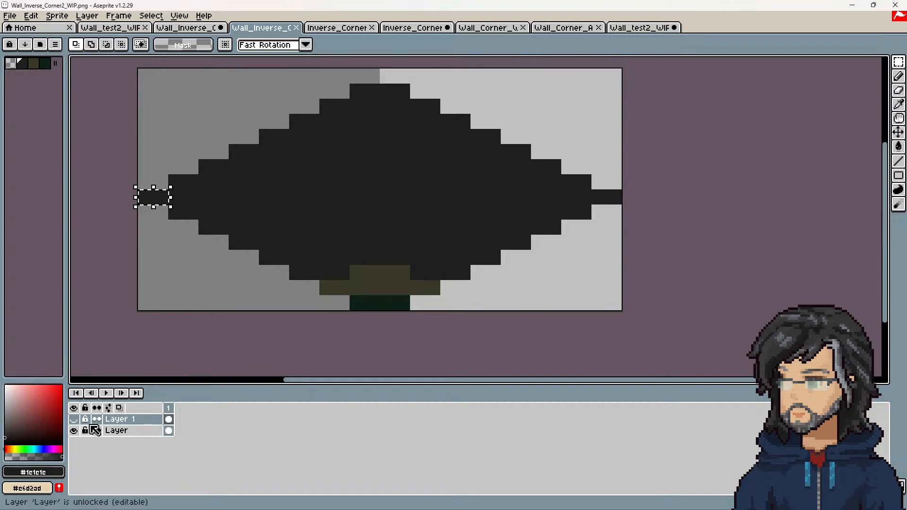
key(ctrl+s)
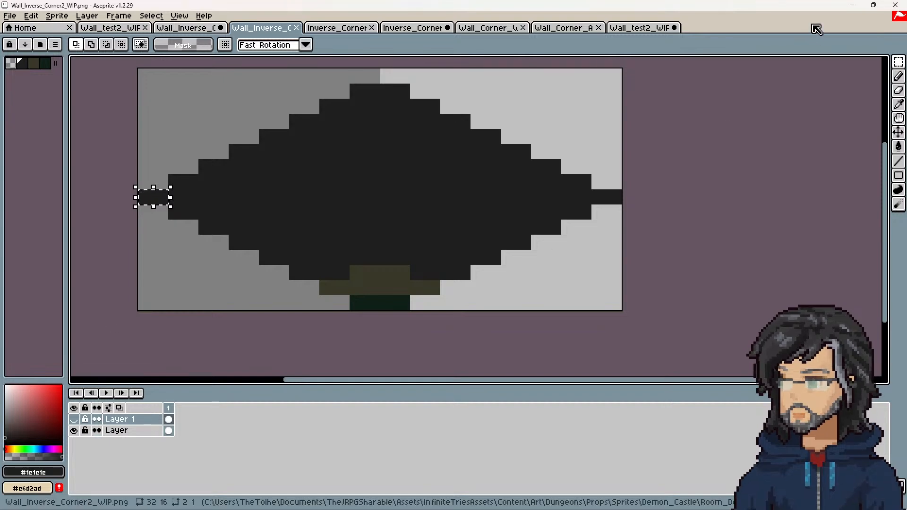
key(alt+Tab)
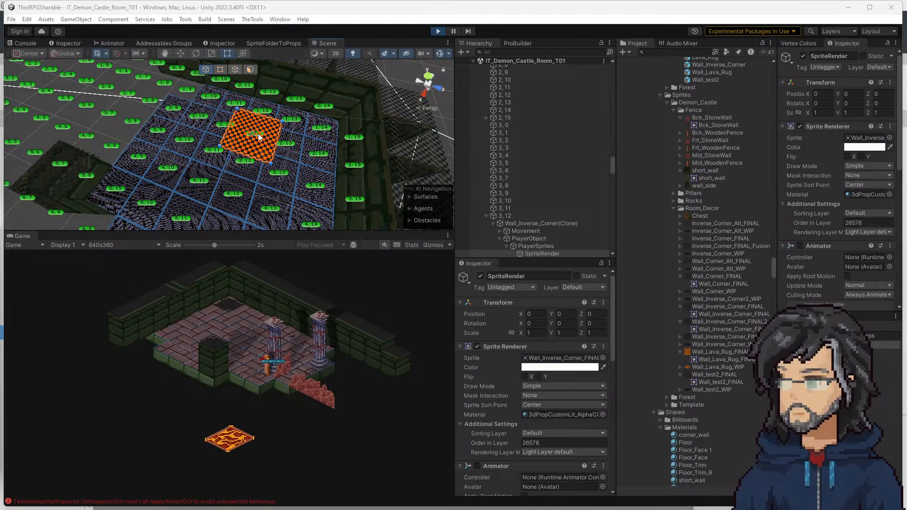
Examine the selected inverse corner decal around tile 3, 12 up close, and switch to Aseprite
right_drag(365, 153, 286, 162)
key(w)
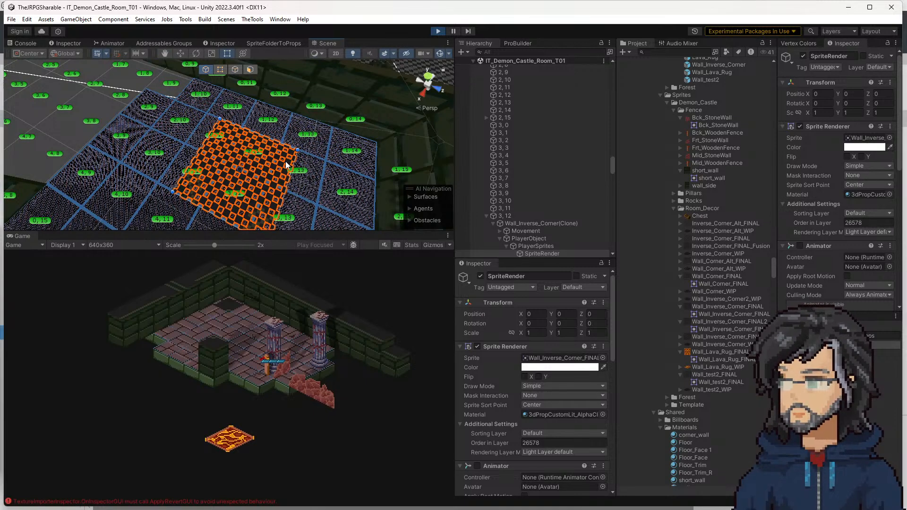
key(w)
right_drag(285, 164, 312, 173)
scroll(313, 173, down, 4)
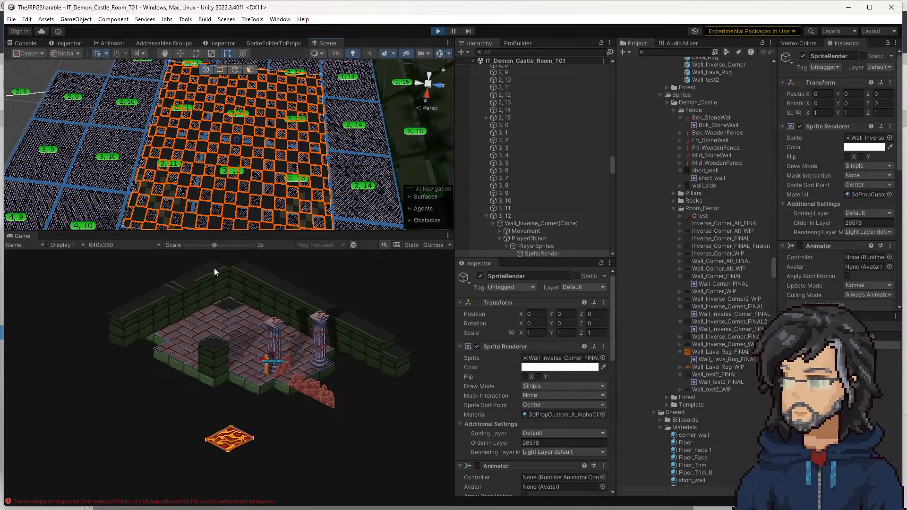
click(850, 8)
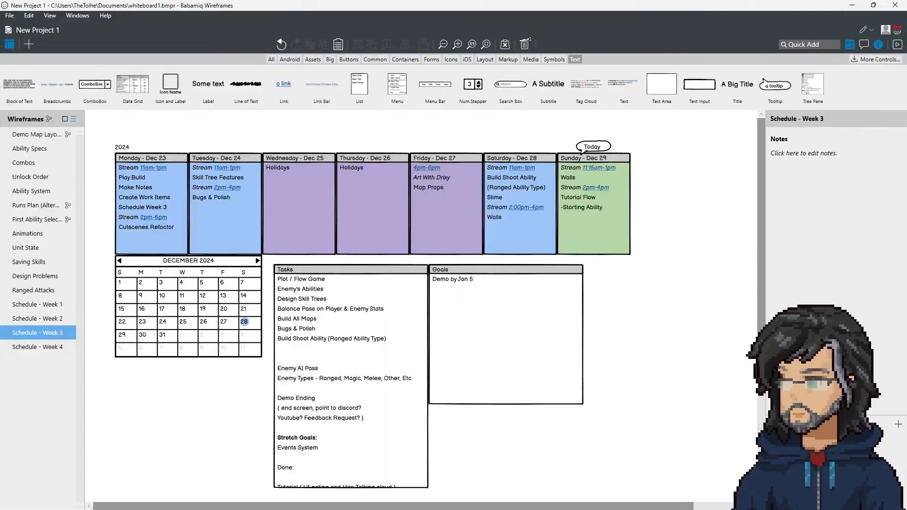
key(alt+Tab)
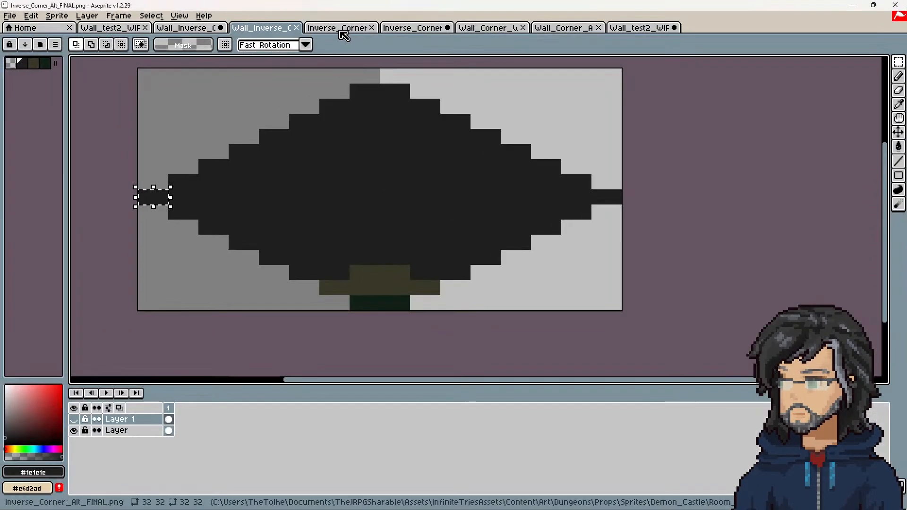
Clear the rotated pixels of Inverse_Corner_FINAL.png and undo its edits back to the original stripe pattern
click(343, 28)
click(405, 27)
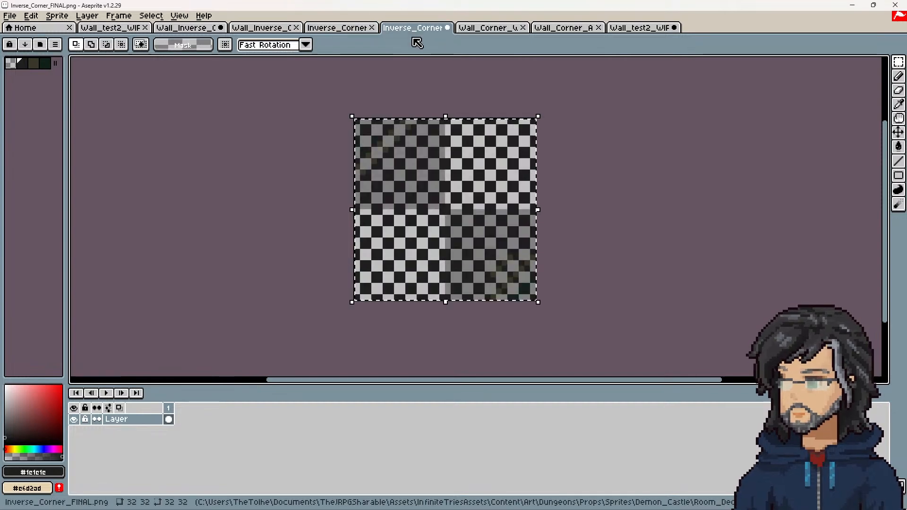
scroll(347, 232, up, 1)
scroll(381, 198, down, 2)
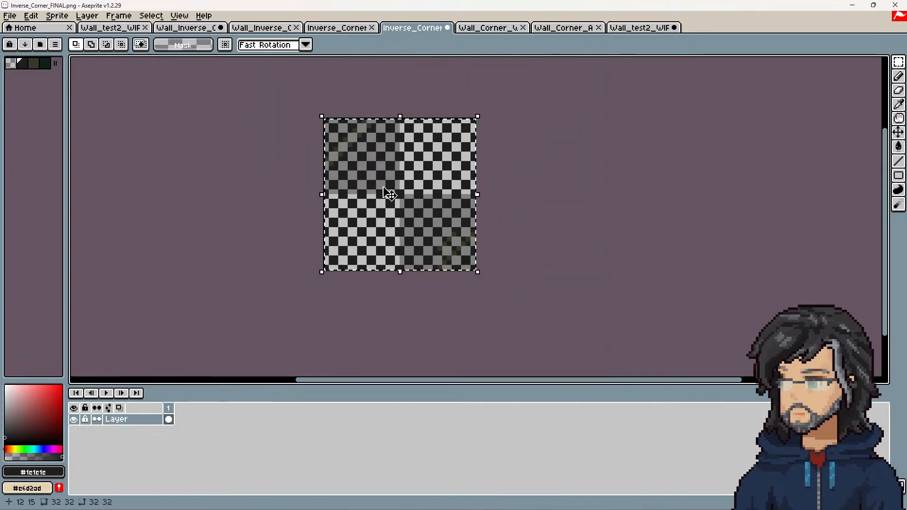
scroll(387, 210, up, 2)
key(Delete)
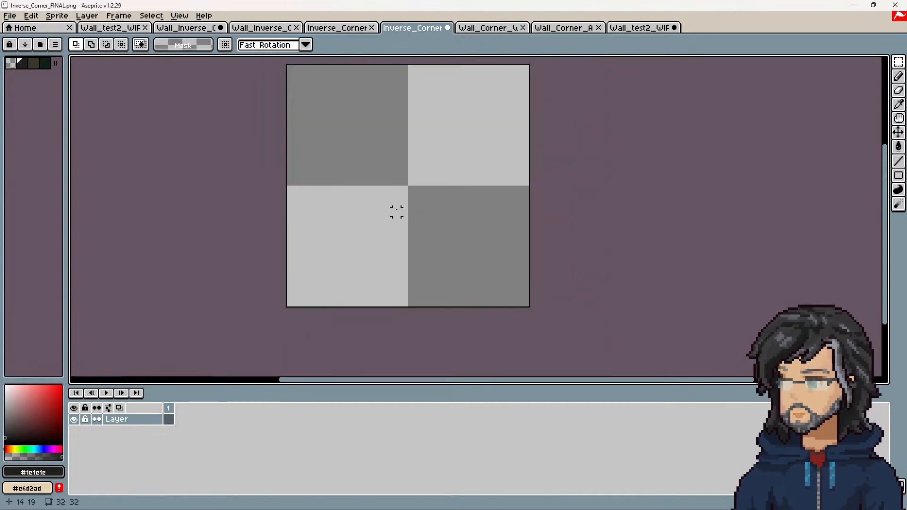
key(ctrl+z)
key(ctrl+z)
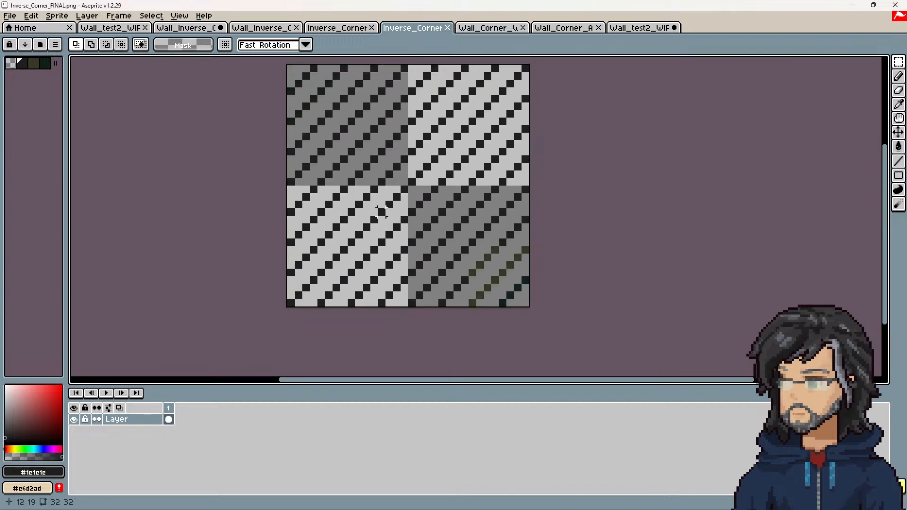
Compare the trim corner of Inverse_Corner_Alt_FINAL.png with the diamond in Wall_Inverse_Corner2_WIP.png
click(359, 31)
scroll(496, 182, up, 3)
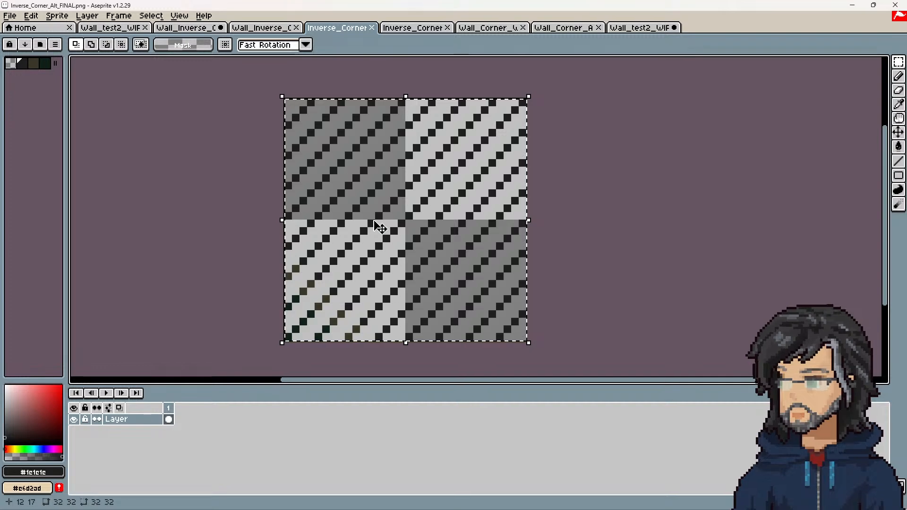
click(261, 29)
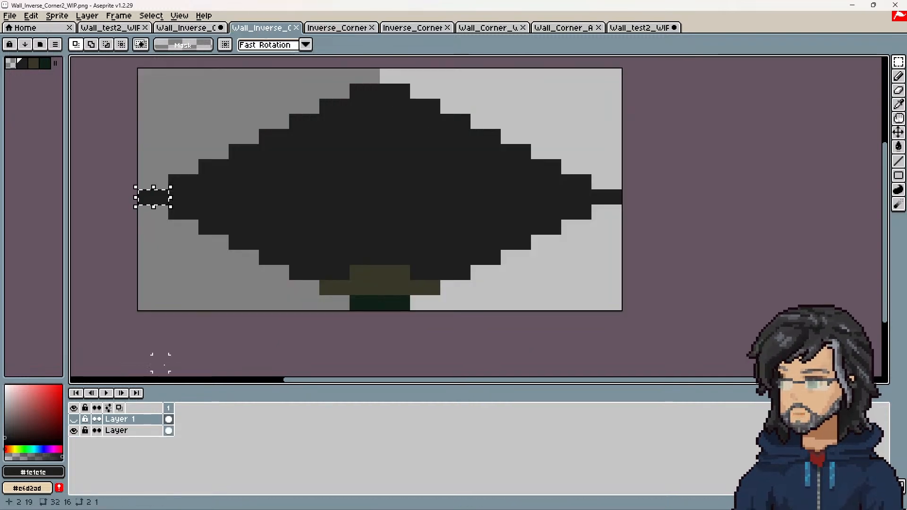
click(325, 29)
drag(480, 271, 455, 259)
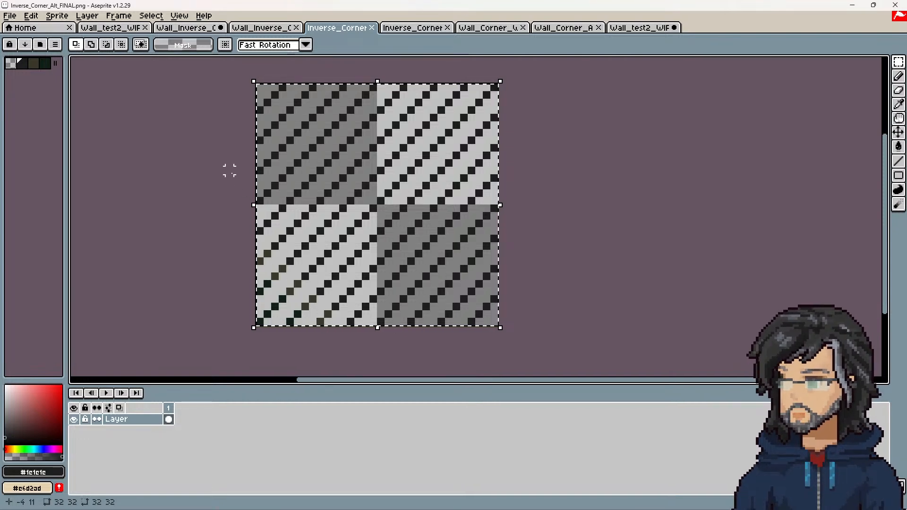
click(272, 28)
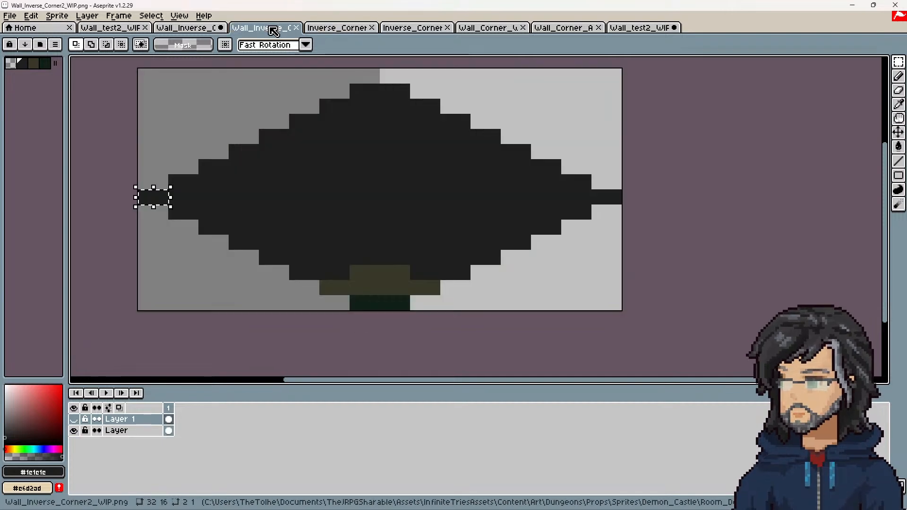
Toggle Layer 1 of Wall_Inverse_Corner2_WIP.png to compare both layers, marking the diamond's bottom and left tips
click(73, 419)
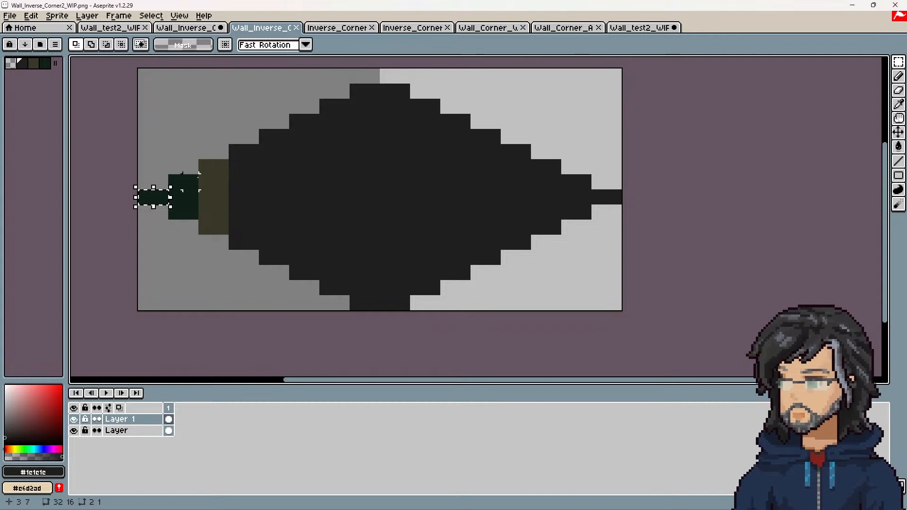
click(75, 419)
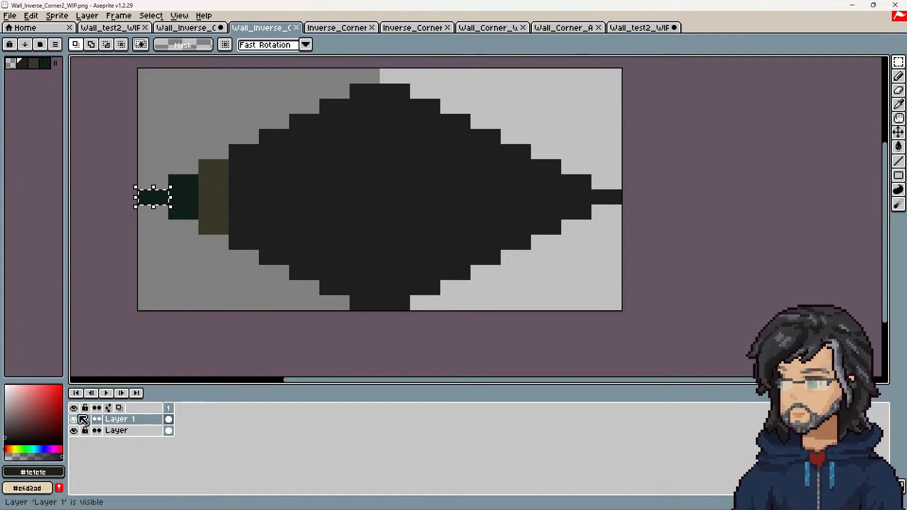
click(77, 431)
click(74, 431)
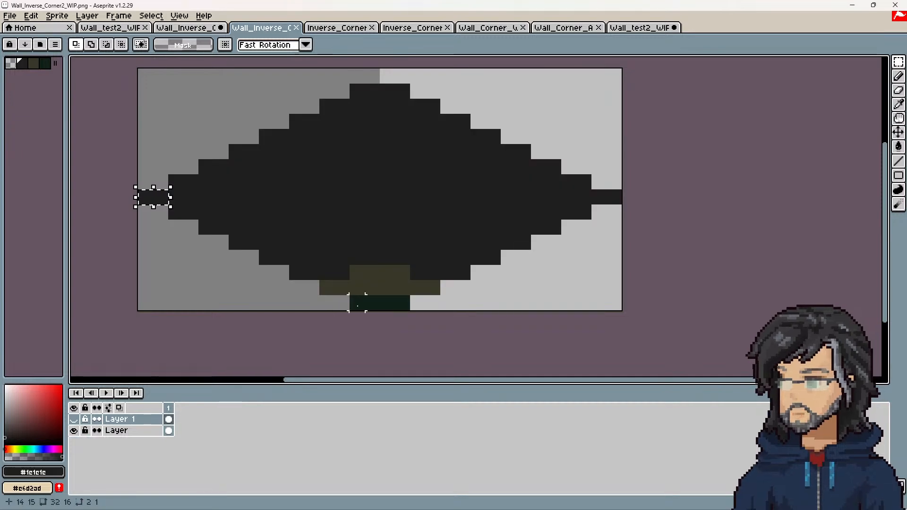
drag(356, 299, 407, 306)
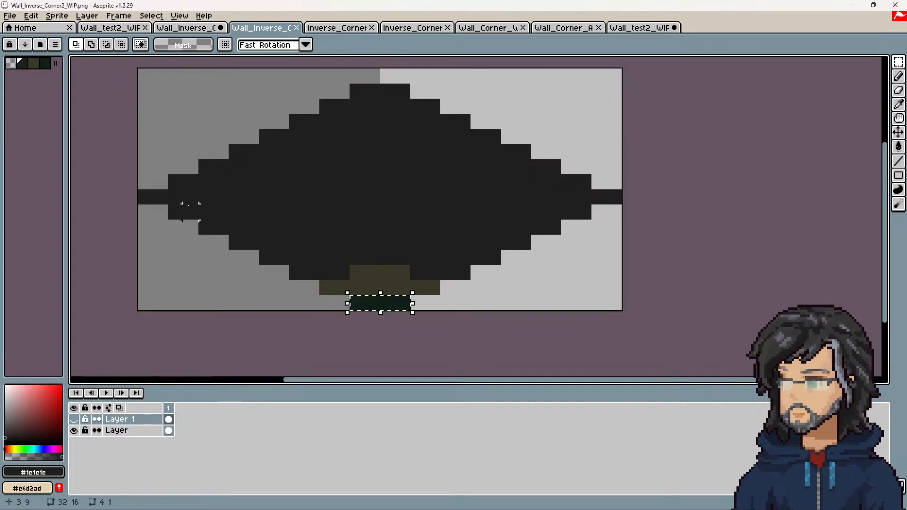
drag(142, 194, 162, 196)
click(74, 420)
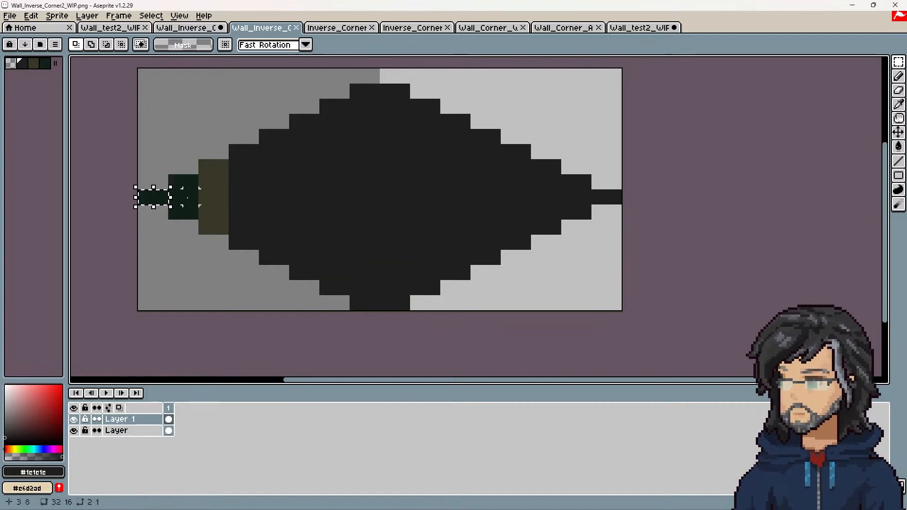
Compare the trim corners of Inverse_Corner_Alt_FINAL.png and Inverse_Corner_FINAL.png, ending on Inverse_Corner_FINAL.png
click(362, 28)
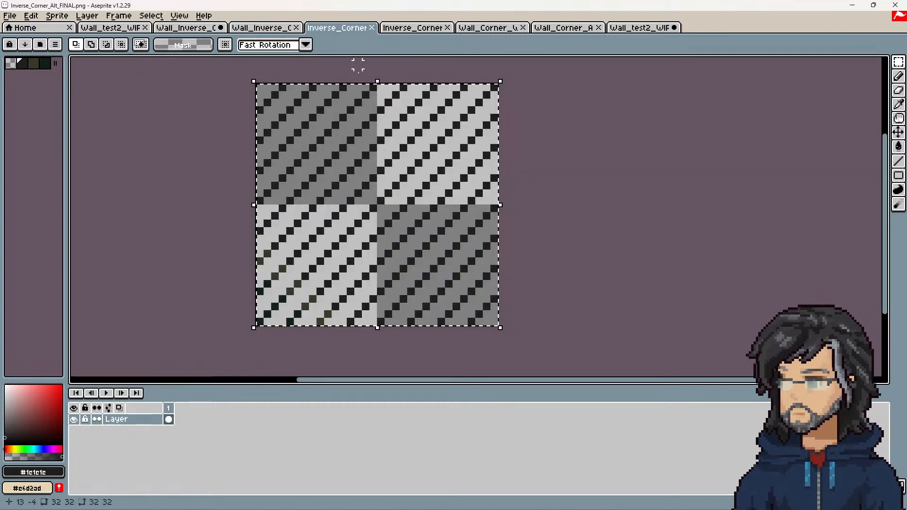
scroll(286, 331, up, 1)
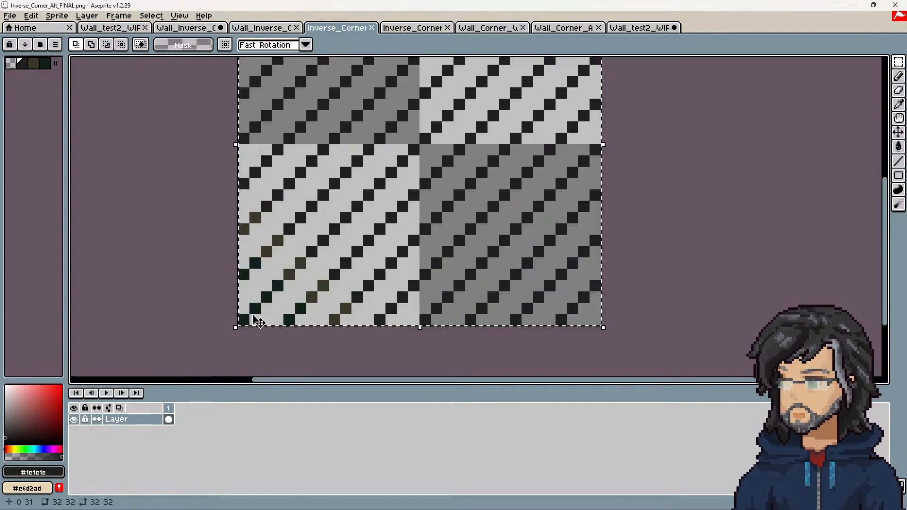
click(416, 30)
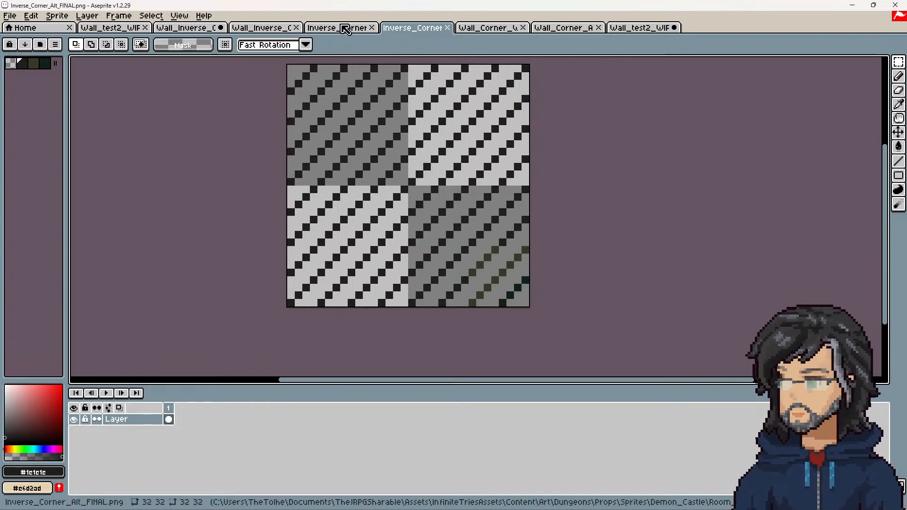
click(362, 27)
scroll(468, 222, down, 4)
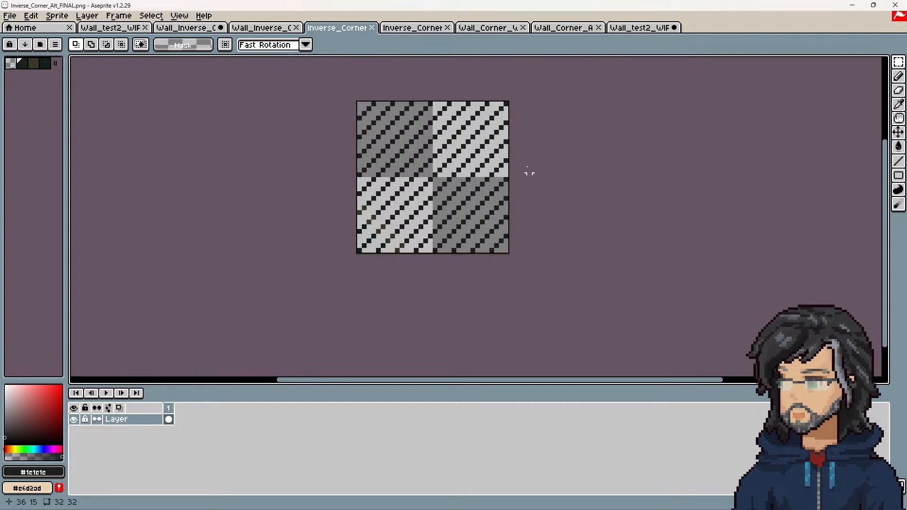
click(416, 29)
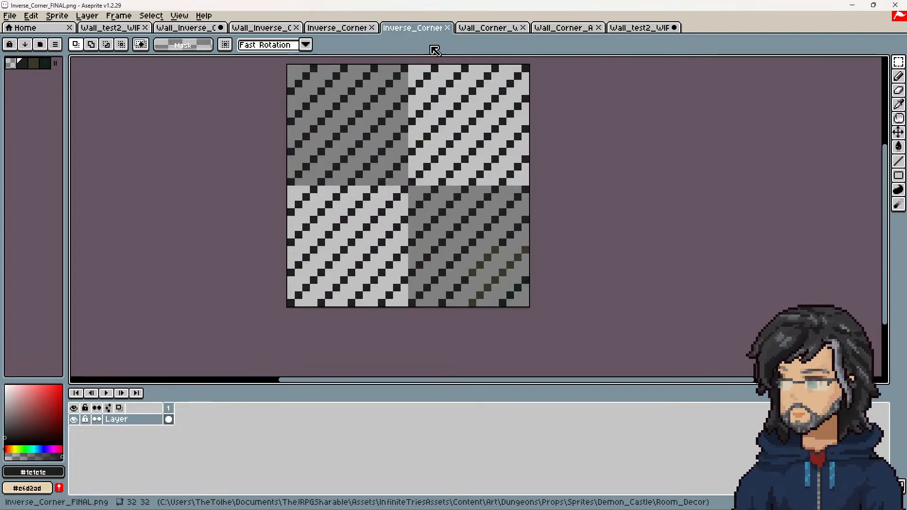
Flip the whole Inverse_Corner_FINAL.png sprite horizontally and rotate it about 90 degrees clockwise
click(504, 204)
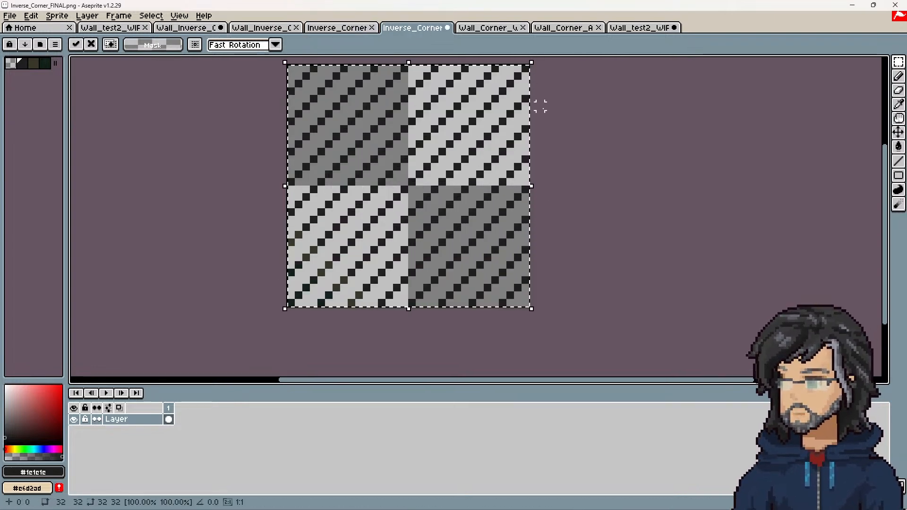
middle_drag(543, 105, 534, 138)
drag(530, 90, 526, 344)
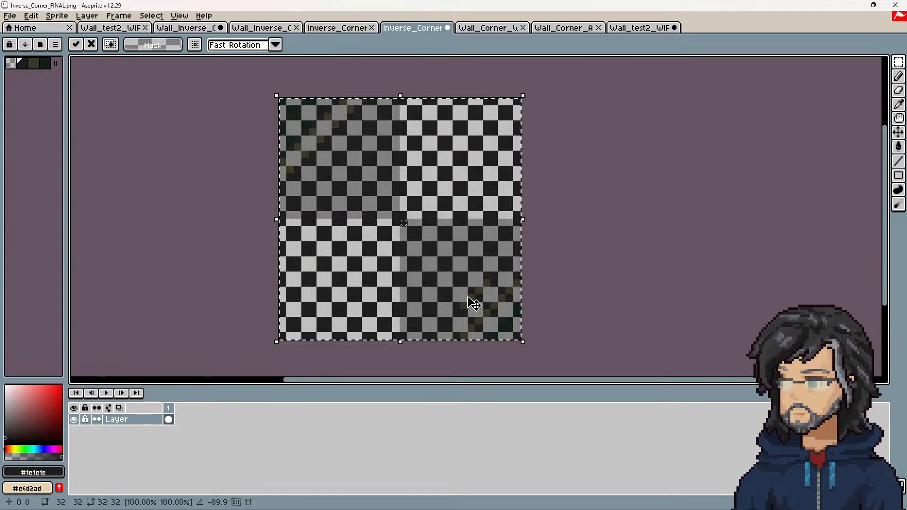
Switch to Unity and select the PlayerObject of the inverse corner decal on top of the wall block at tile 0, 15
click(854, 6)
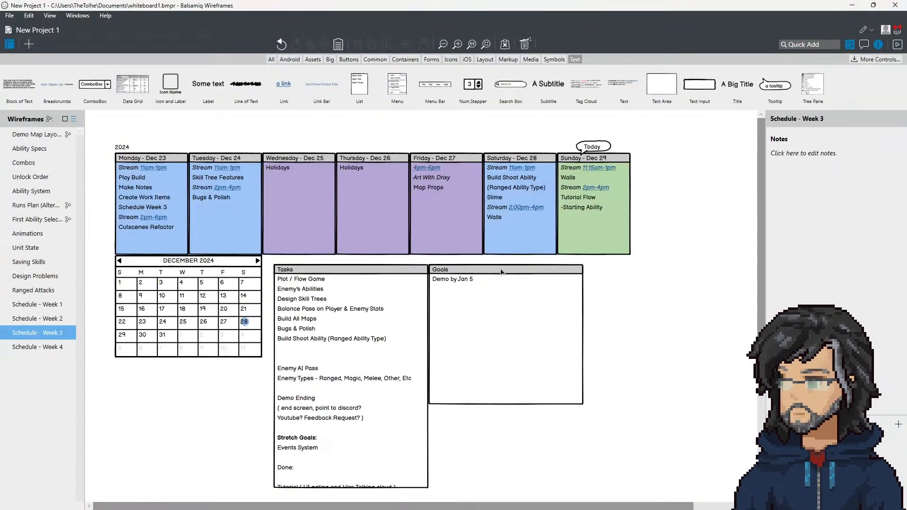
key(alt+Tab)
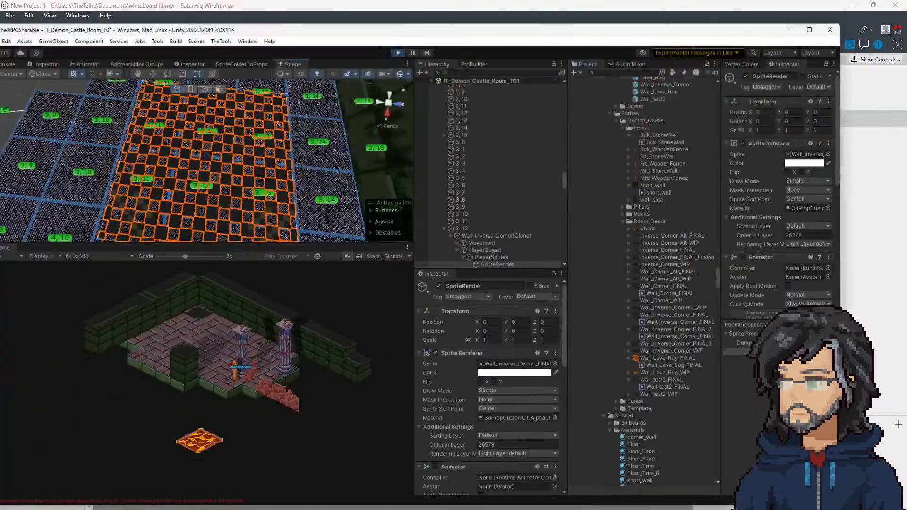
right_drag(276, 202, 255, 123)
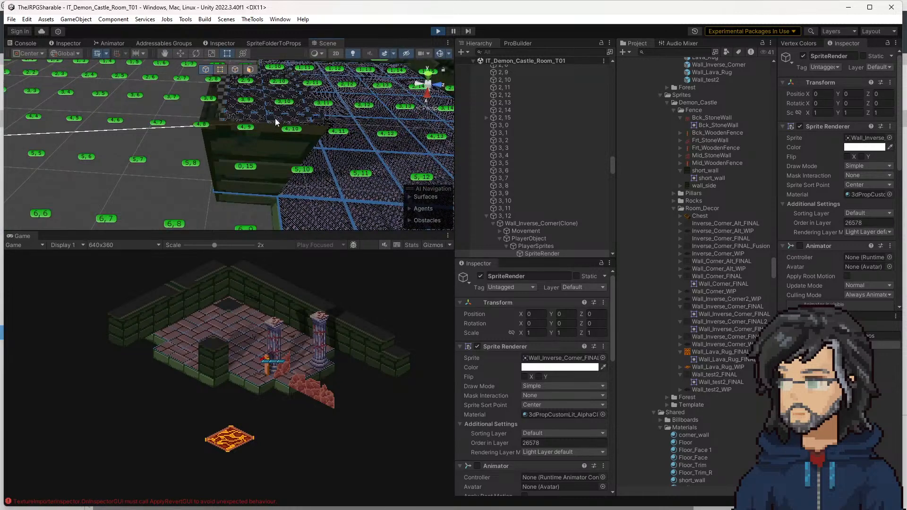
click(271, 117)
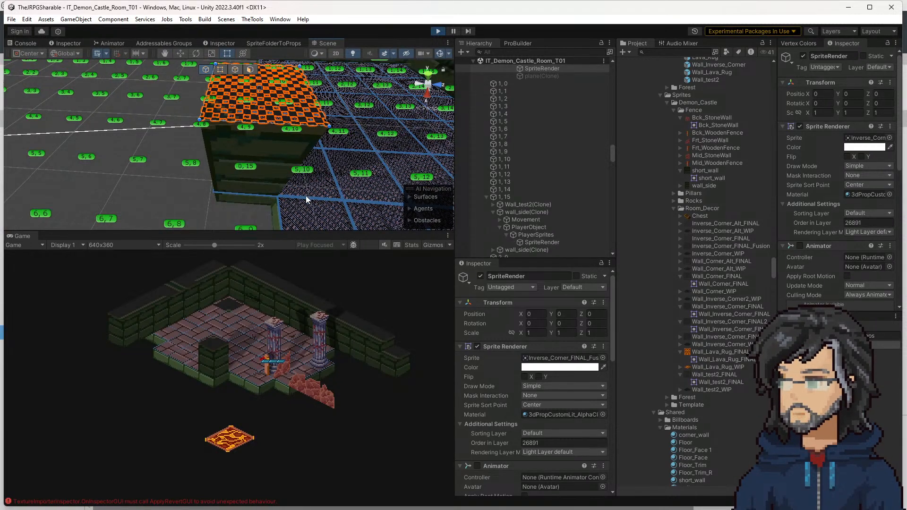
scroll(536, 163, up, 2)
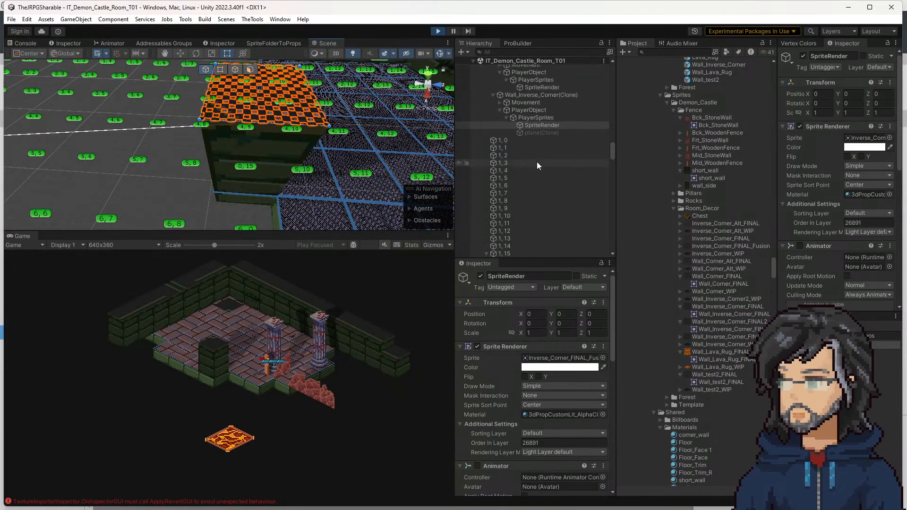
click(531, 101)
click(531, 96)
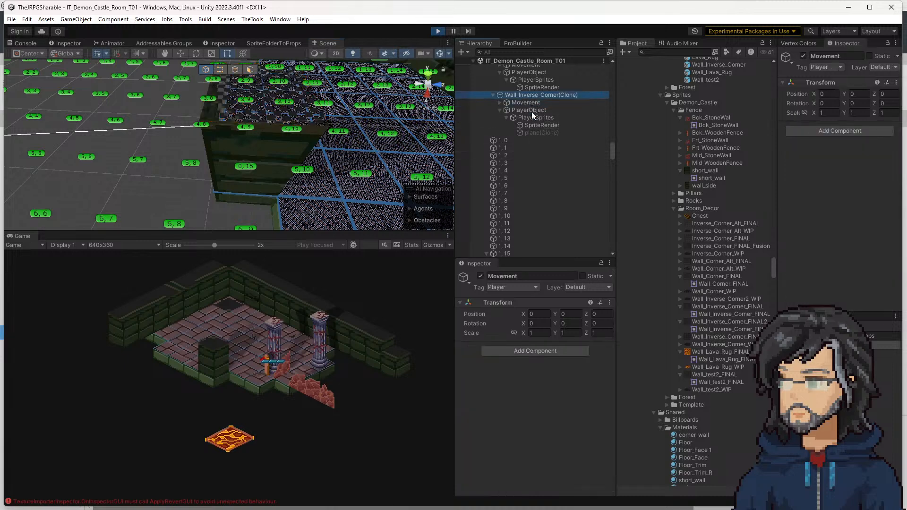
click(530, 111)
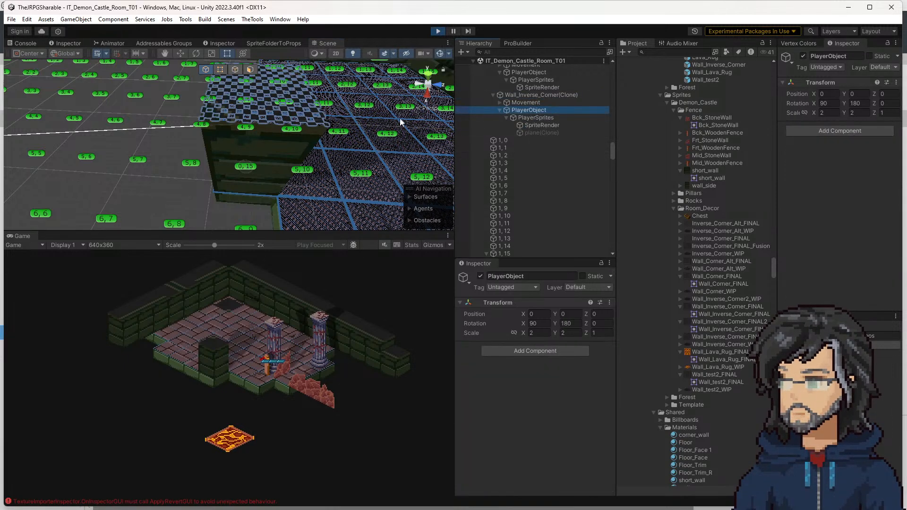
Try Y rotations of 90 and 180 on the decal's PlayerObject, and set the Y rotation to 270
mouse_move(401, 109)
middle_down()
mouse_move(206, 113)
mouse_move(395, 112)
middle_up()
click(854, 103)
text(0)
key(BackSpace)
text(90)
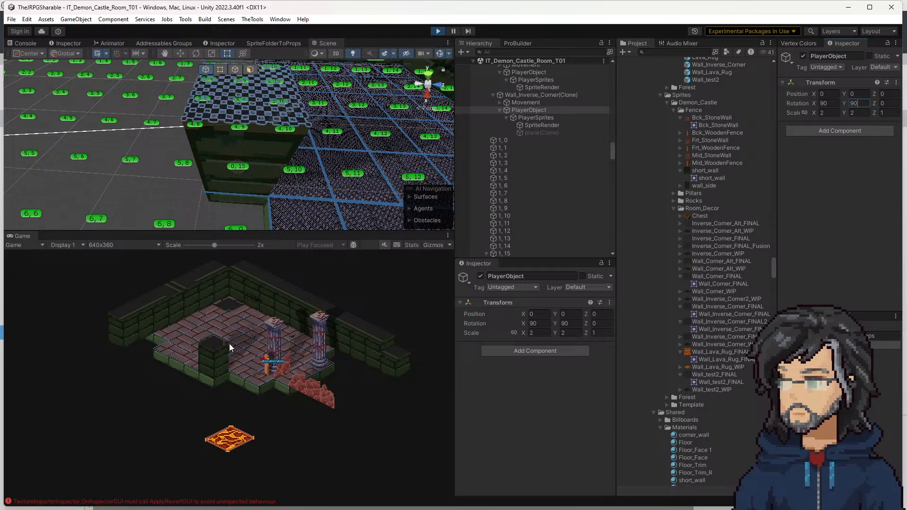
key(Return)
text(180)
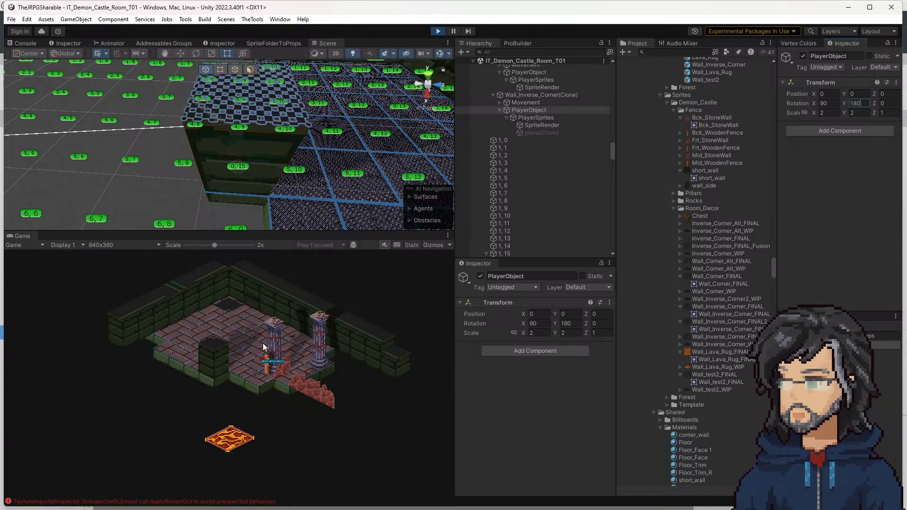
text(270)
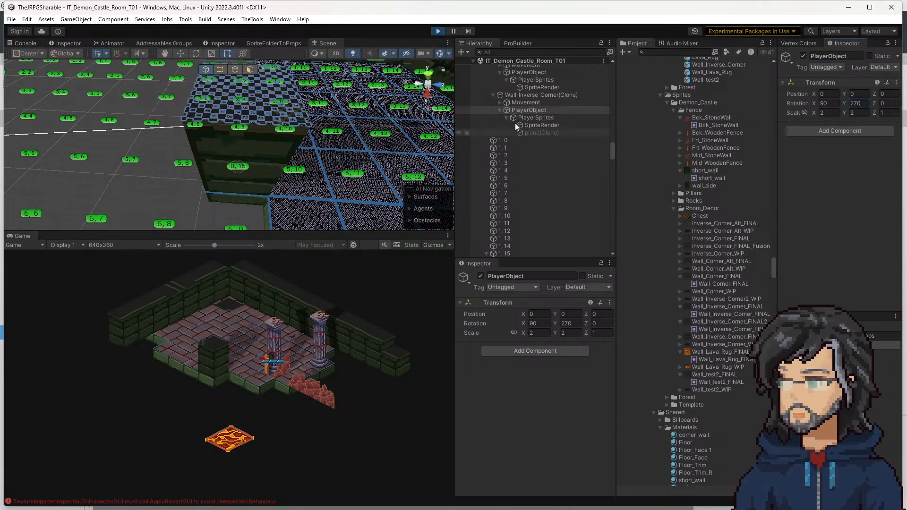
Select tile 0, 15, try the decal facings N, W and E, and set its Decal Facing to S
click(560, 93)
scroll(558, 96, up, 2)
click(520, 108)
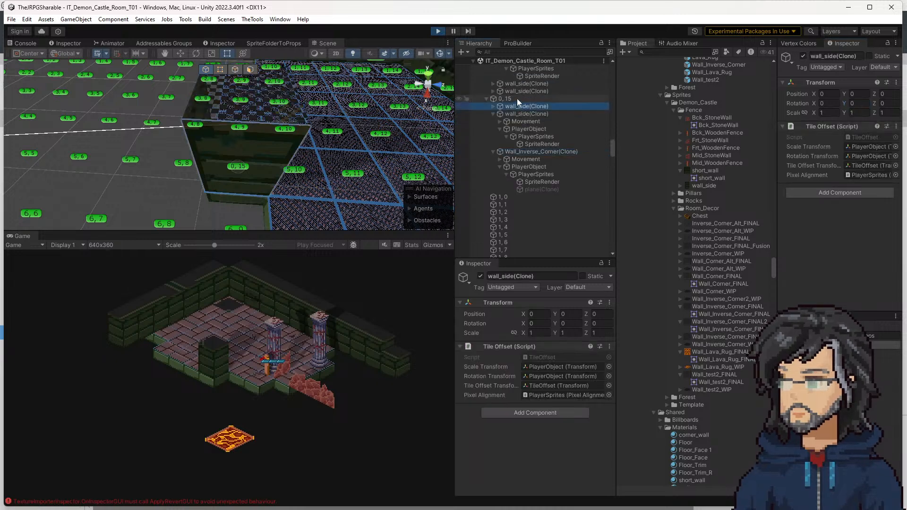
click(517, 98)
scroll(823, 236, down, 2)
click(856, 272)
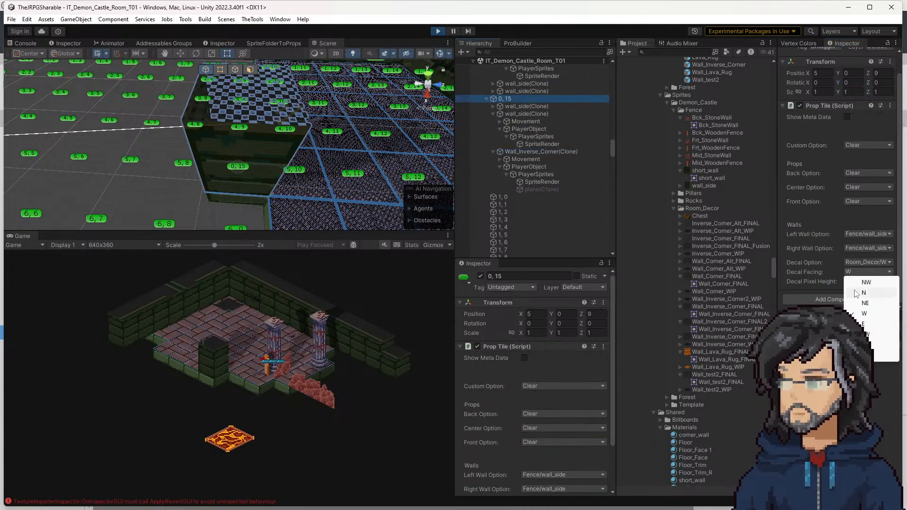
click(855, 293)
click(867, 271)
click(865, 314)
click(858, 273)
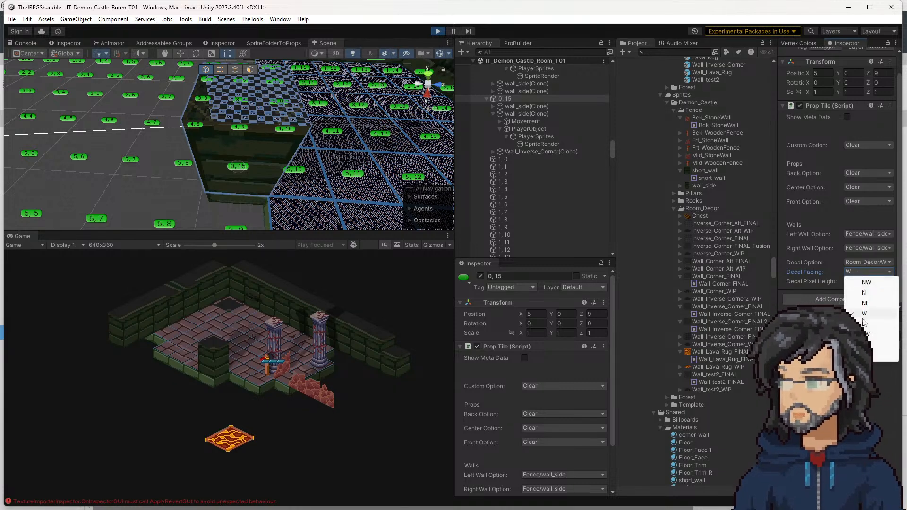
click(865, 325)
click(862, 273)
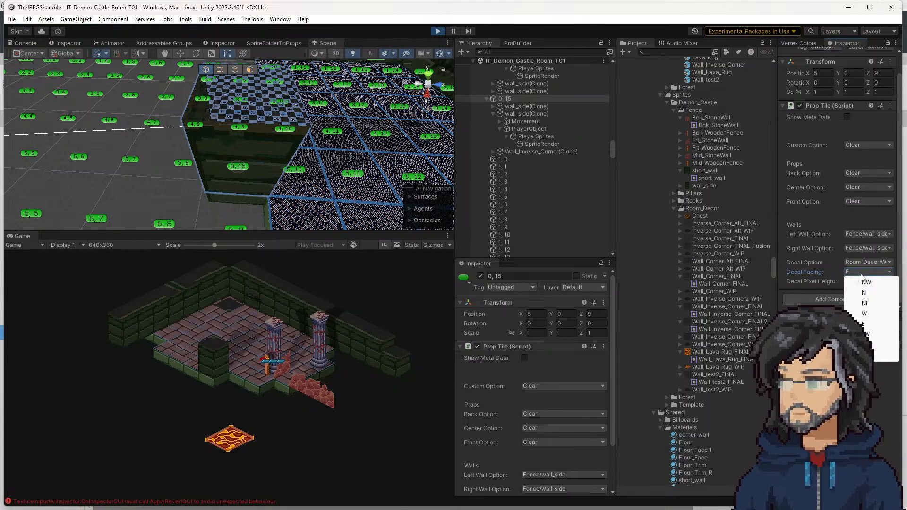
click(865, 345)
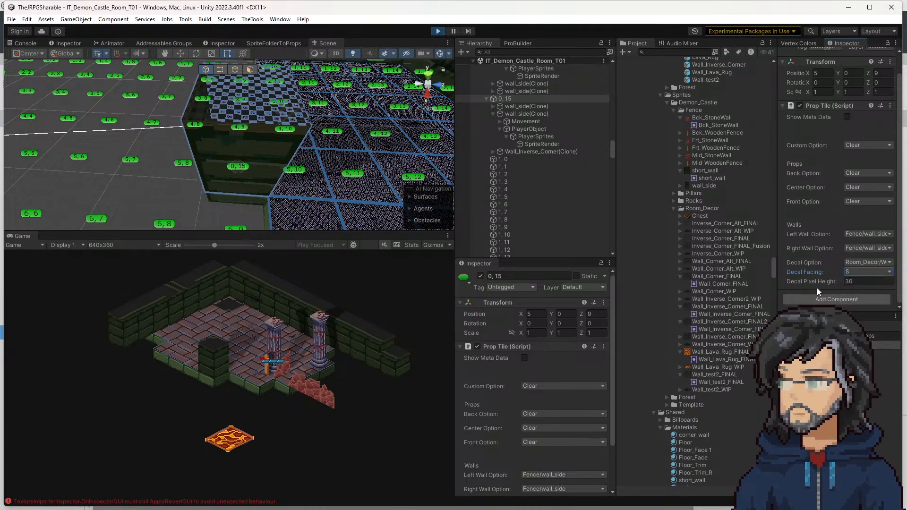
Try a Y rotation of 90 on the PlayerObject of the second wall_side under tile 0, 15, and undo it
scroll(557, 178, up, 3)
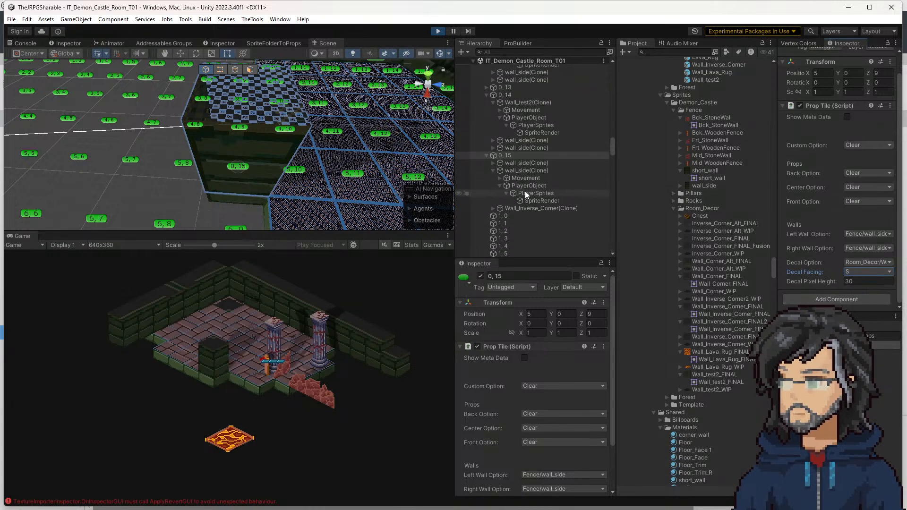
click(534, 201)
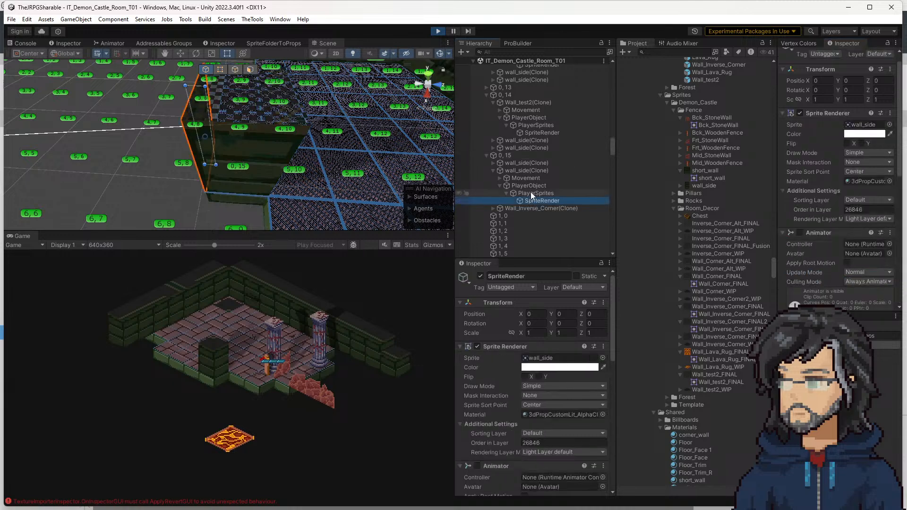
click(531, 194)
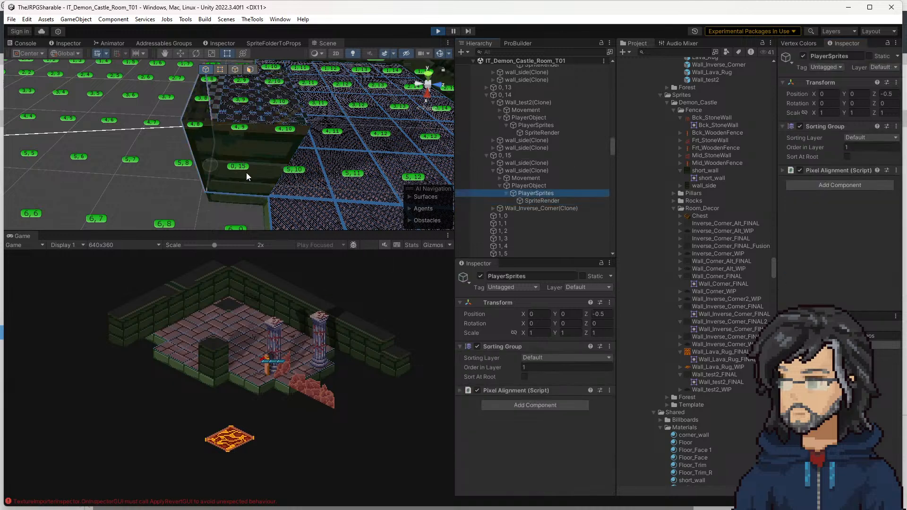
click(232, 167)
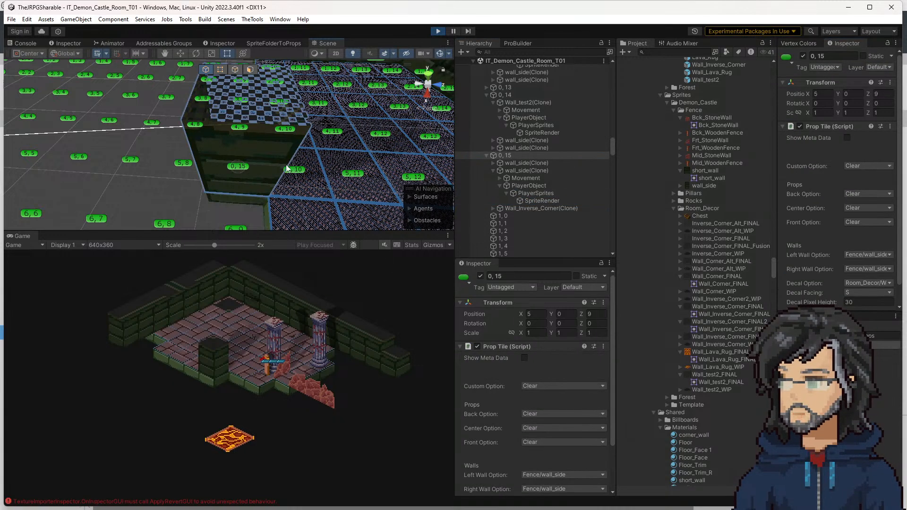
click(529, 186)
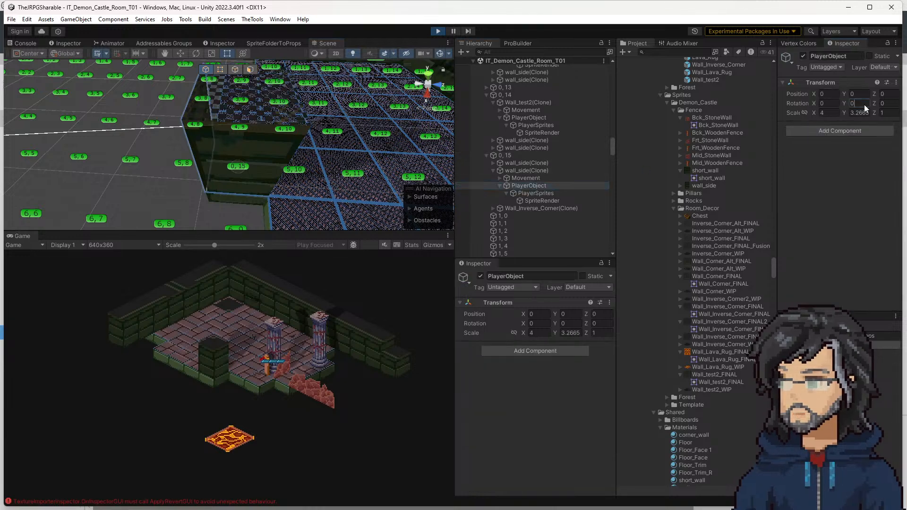
text(90)
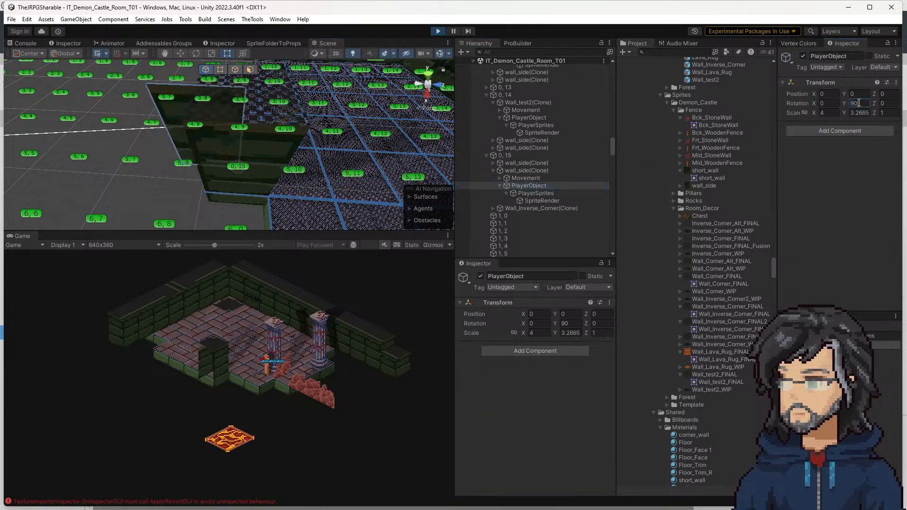
key(ctrl+z)
Inspect the PlayerObject transform of Wall_Inverse_Corner(Clone) under tile 0, 15, and return to the tile's properties
click(493, 208)
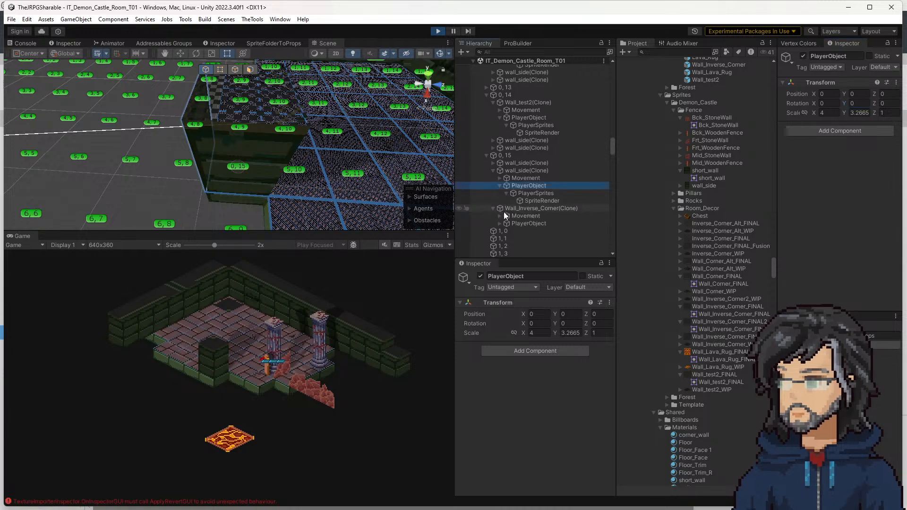
click(522, 216)
click(500, 216)
click(526, 231)
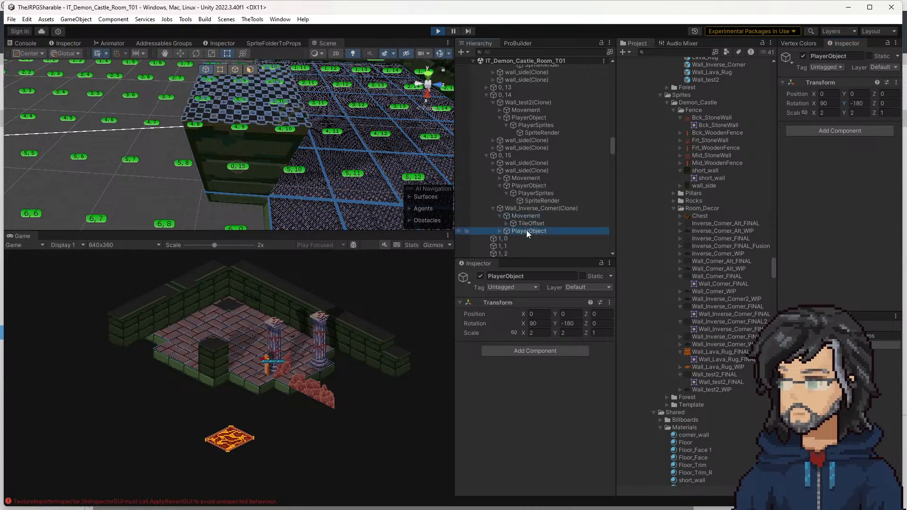
click(500, 231)
click(521, 208)
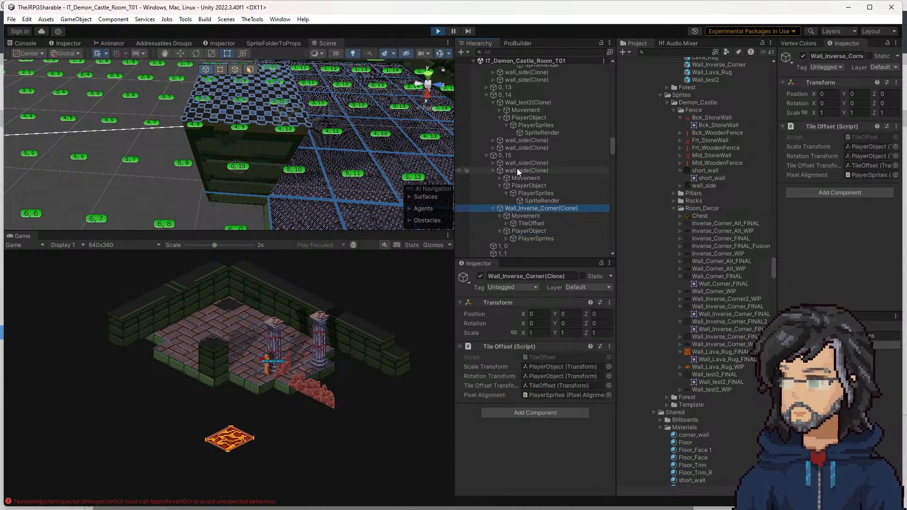
click(517, 155)
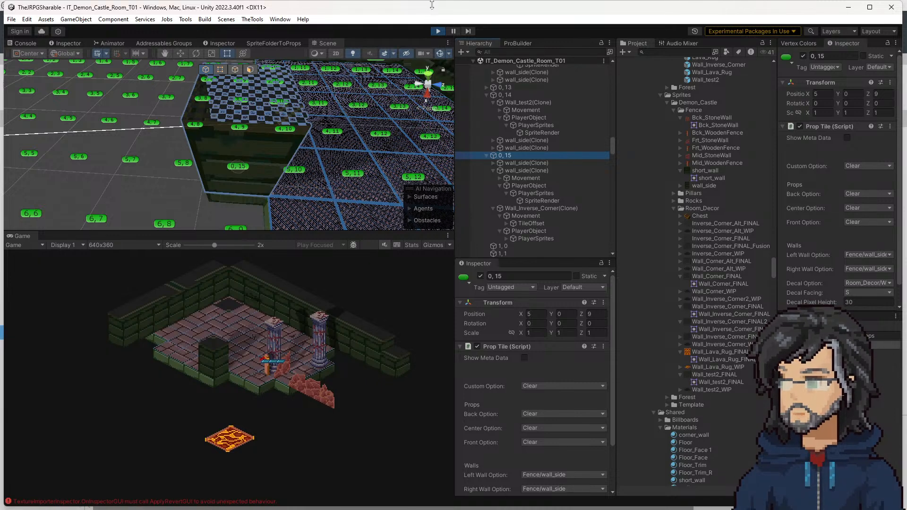
Stop play mode and enlarge the Scene view in both width and height
click(441, 31)
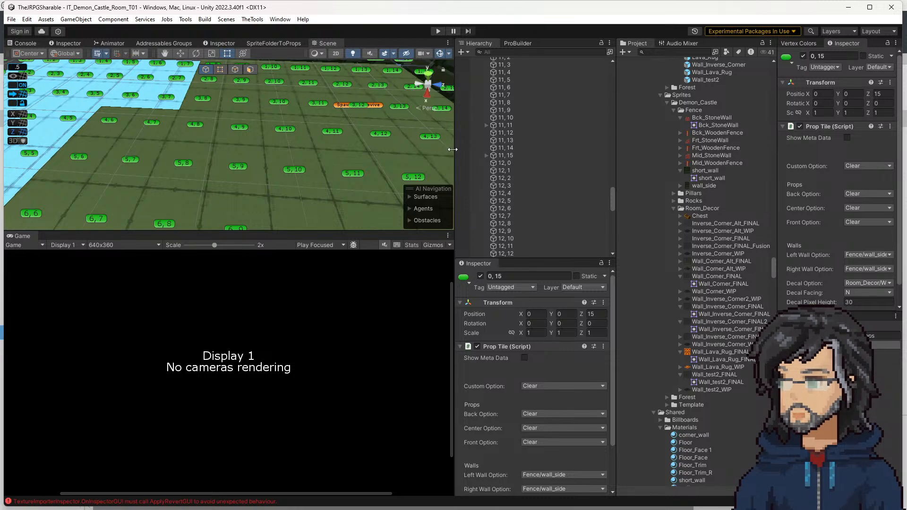
drag(455, 148, 492, 149)
drag(405, 231, 384, 308)
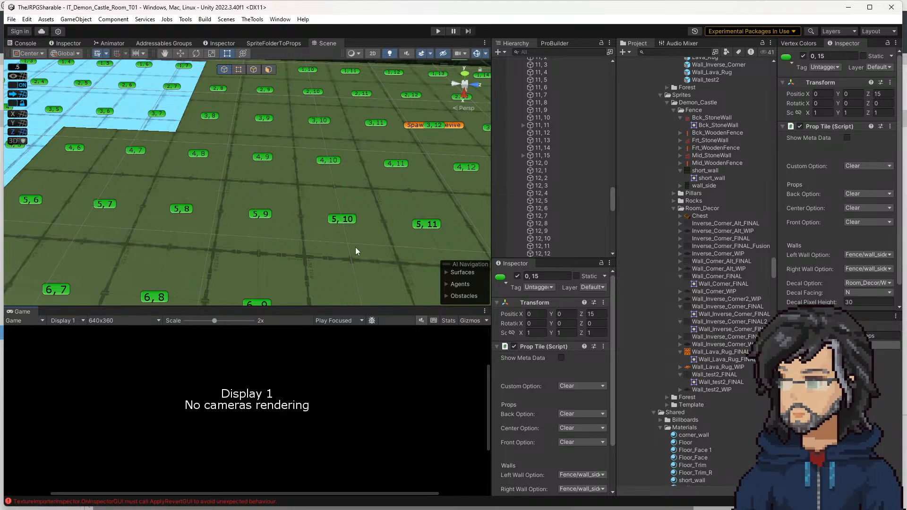
Create a folder named Walls under the props' Sprites folder and move it into Demon_Castle
click(712, 224)
scroll(730, 387, up, 5)
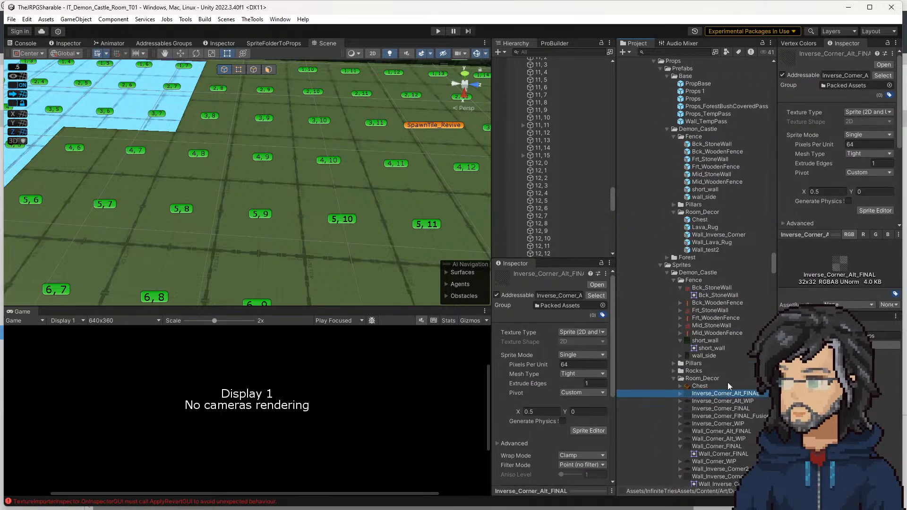
right_click(681, 269)
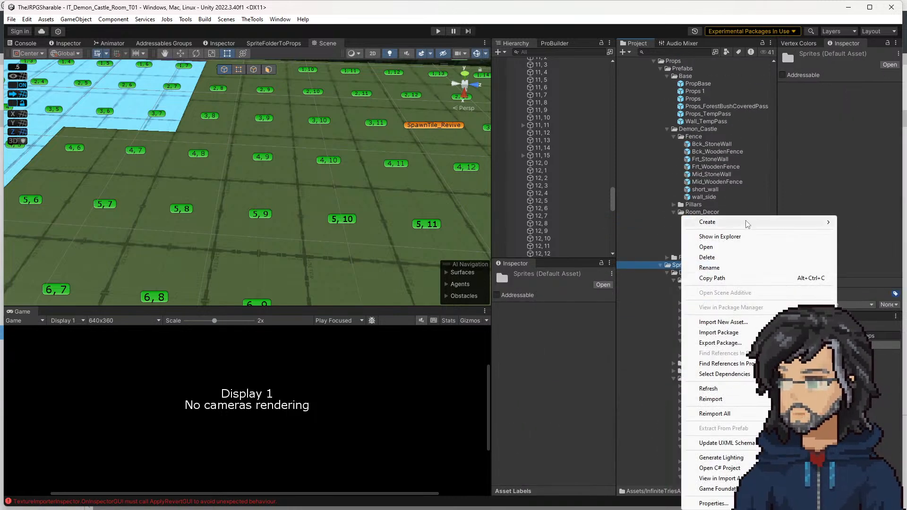
mouse_move(714, 222)
click(593, 98)
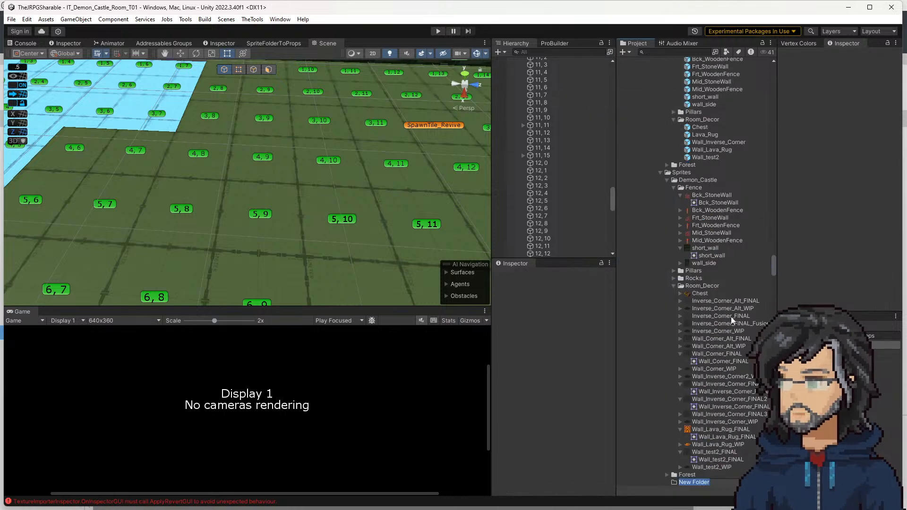
text(Walls)
key(Return)
drag(685, 472, 689, 171)
click(689, 172)
drag(680, 482, 702, 175)
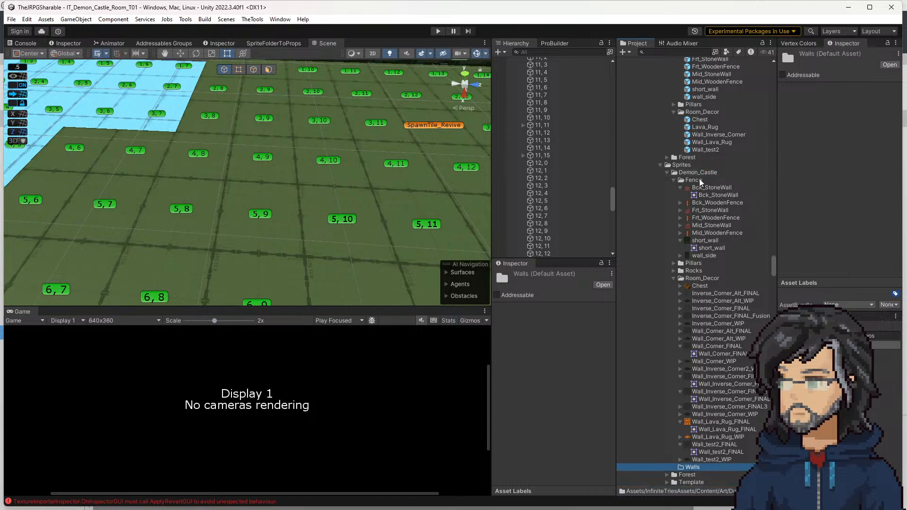
Place a copy of Wall_test2_WIP in the Walls folder and rename it Wall_Top_WIP
scroll(689, 362, down, 5)
click(702, 347)
drag(700, 347, 719, 362)
click(707, 362)
key(BackSpace)
text(Top_Singl_WIP)
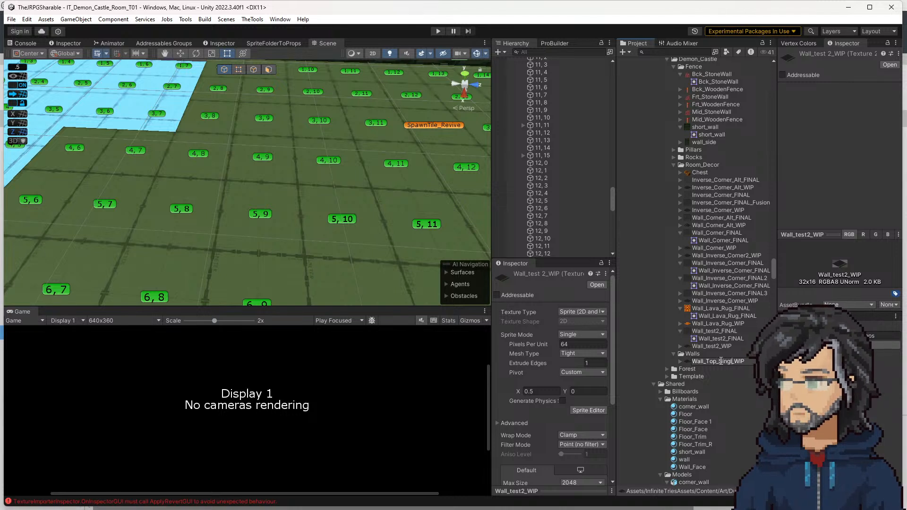
text(eFace)
key(Return)
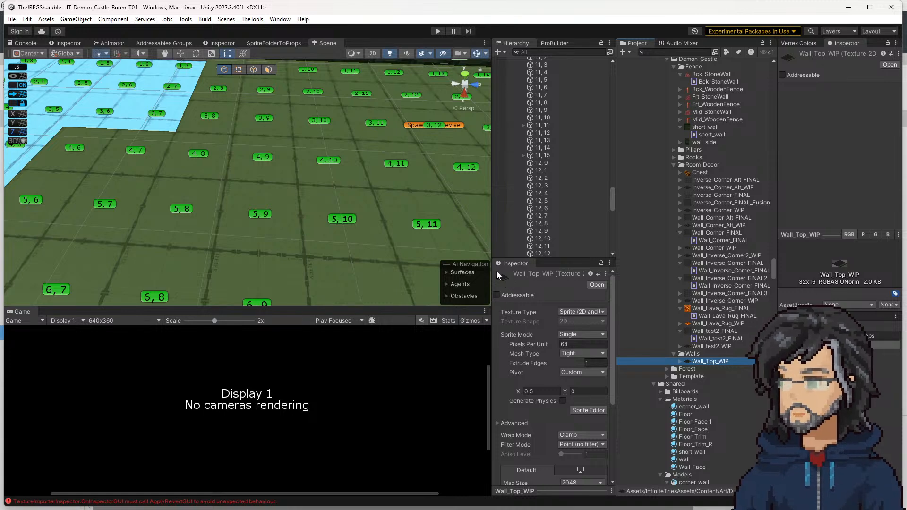
Examine how the existing walls are named, from the E_Wall prefab to the N_Facing, E_Facing and NS_Narrow sewer wall sprites
scroll(737, 352, down, 10)
scroll(718, 347, down, 20)
scroll(711, 349, down, 20)
scroll(712, 367, down, 15)
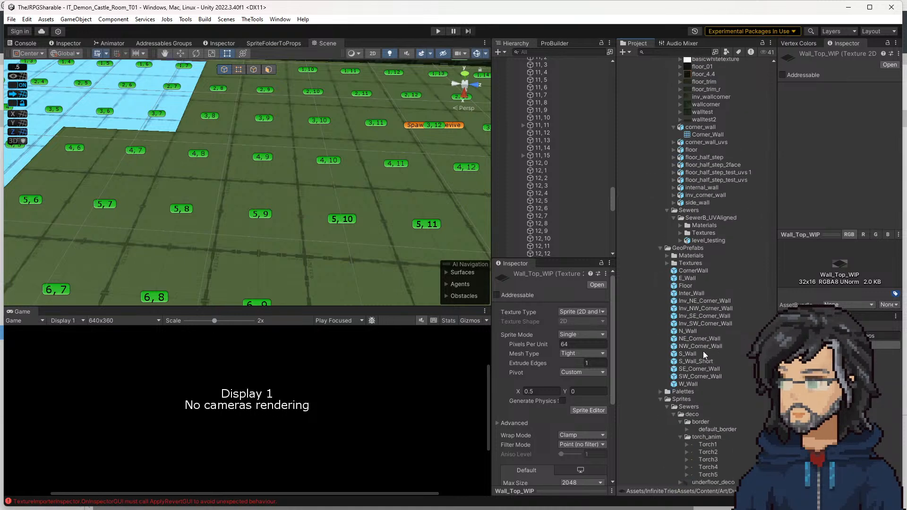
scroll(702, 349, down, 5)
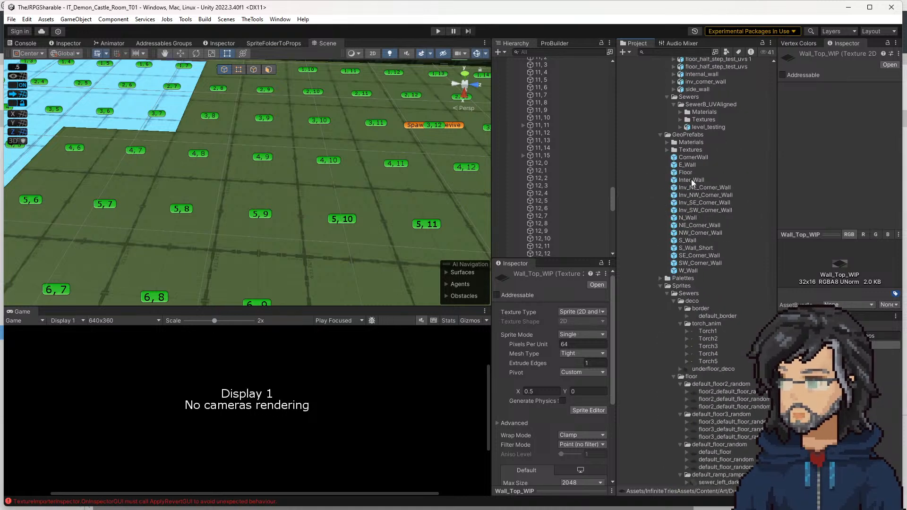
click(687, 166)
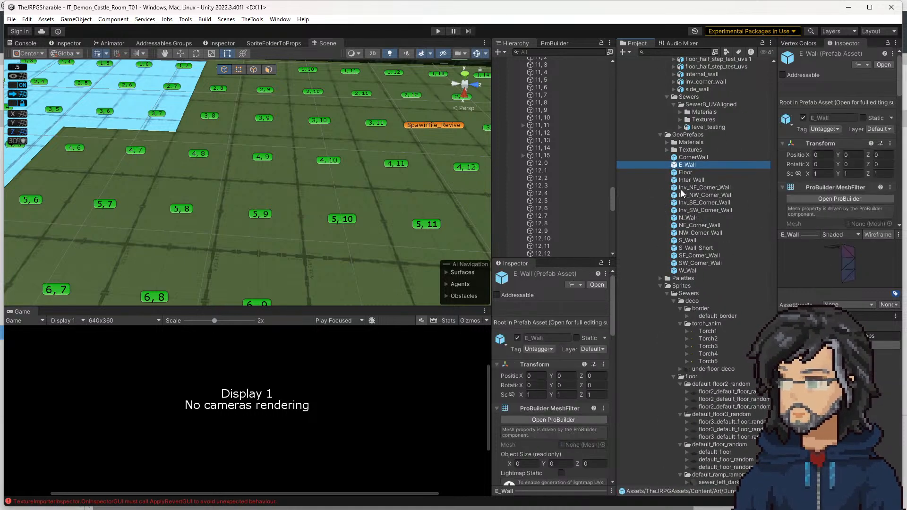
scroll(693, 278, down, 14)
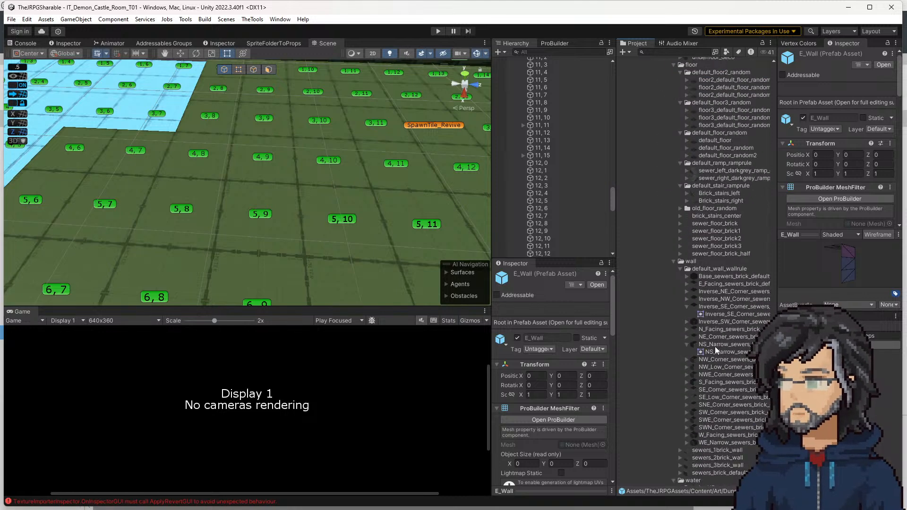
click(709, 330)
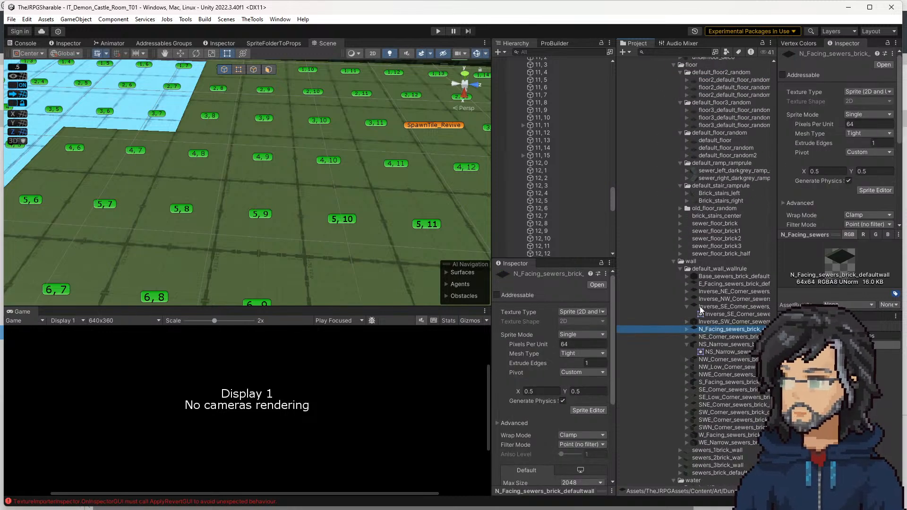
click(711, 282)
click(713, 335)
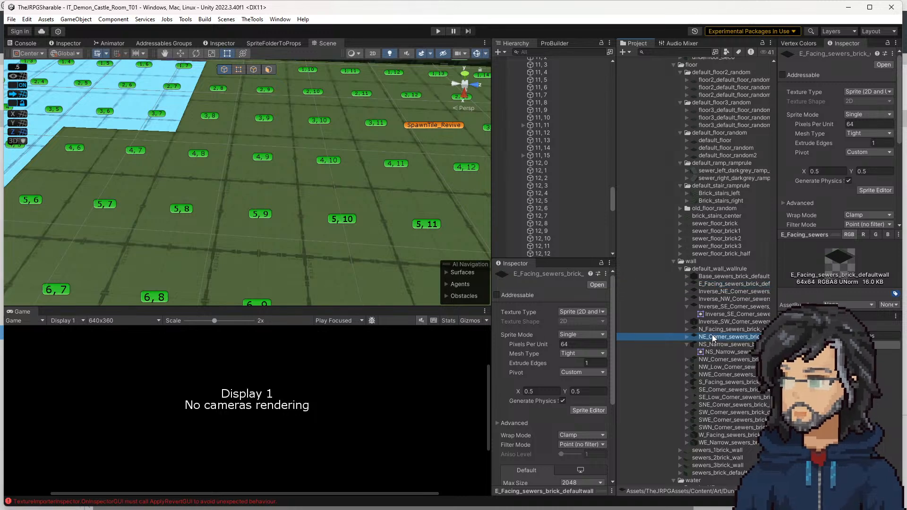
click(714, 344)
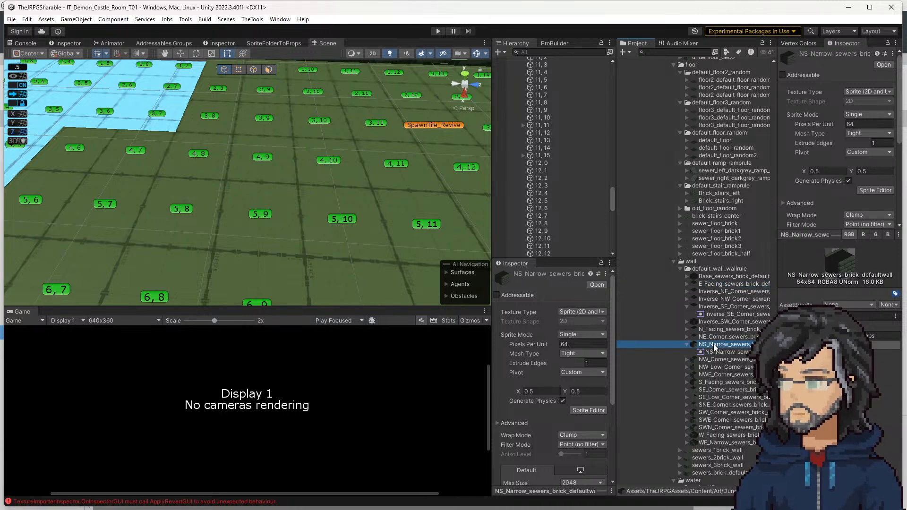
Go back to the Demon_Castle sprites with the Room_Decor and Walls folders
scroll(713, 344, up, 15)
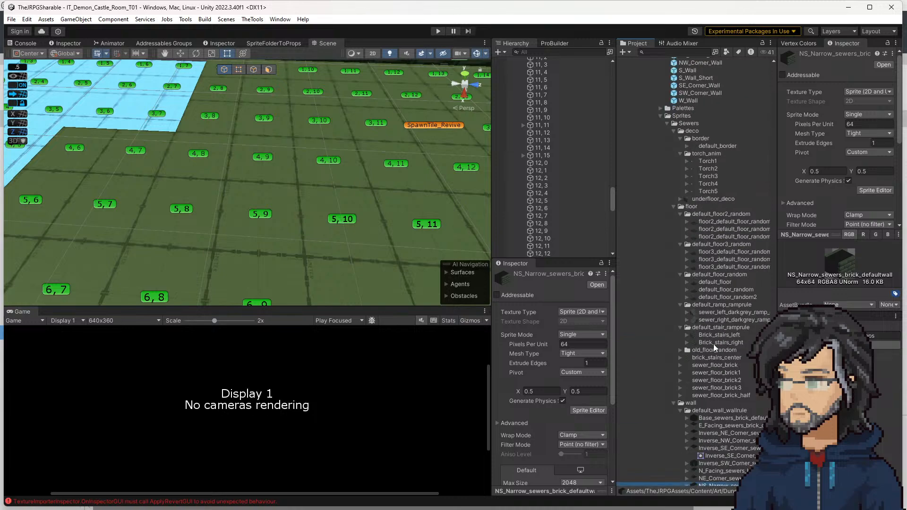
scroll(714, 329, up, 15)
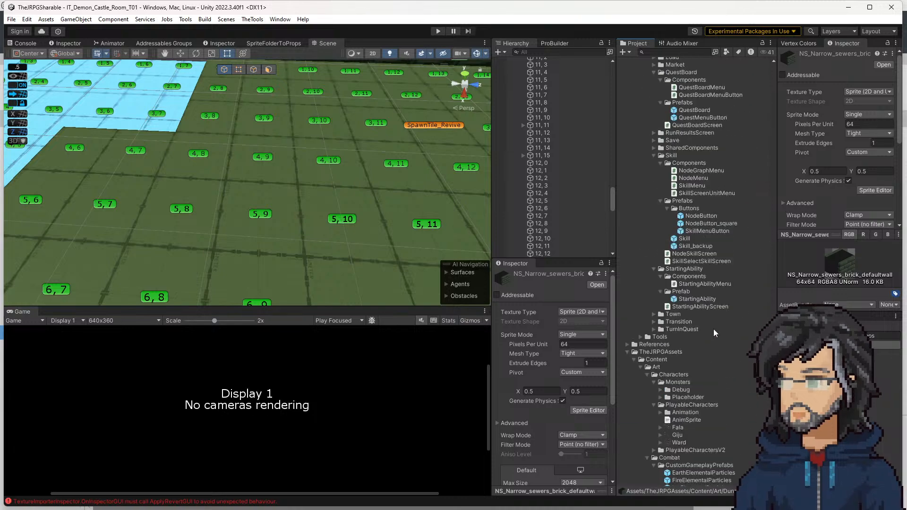
scroll(713, 328, up, 15)
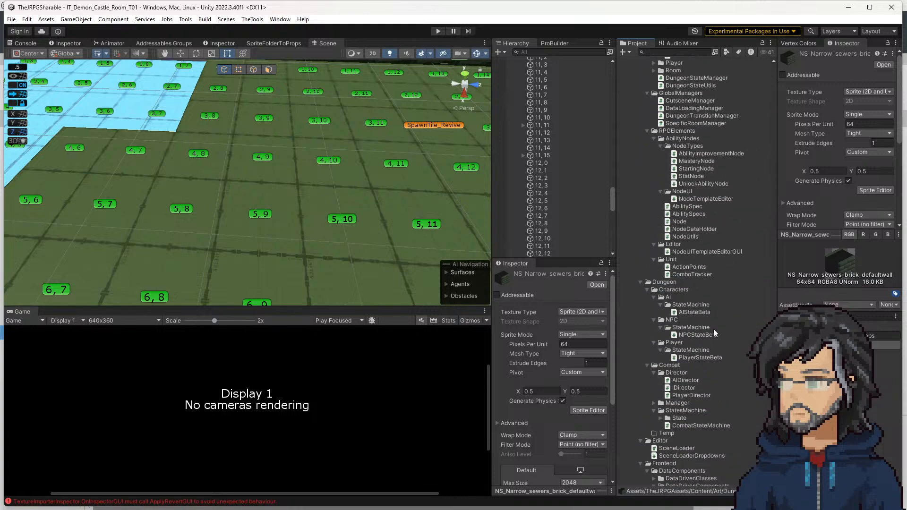
scroll(714, 329, up, 15)
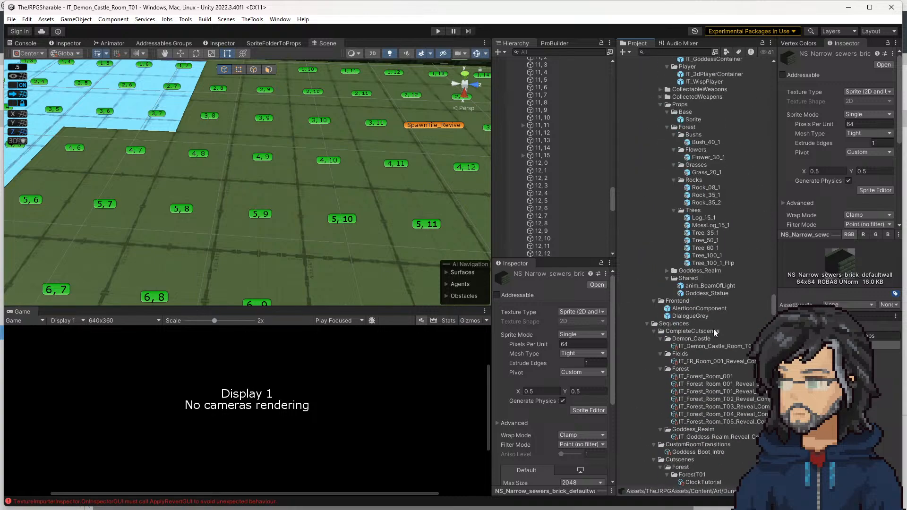
scroll(695, 328, up, 15)
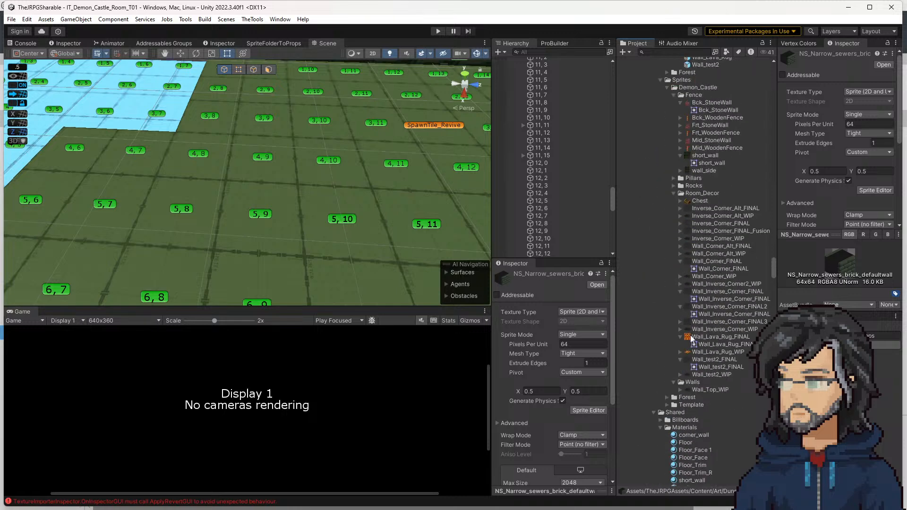
Rename the Wall_Top_WIP sprite in the Walls folder as Wall_N_Top_WIP
click(713, 390)
key(F2)
drag(706, 390, 718, 390)
key(BackSpace)
text(N_)
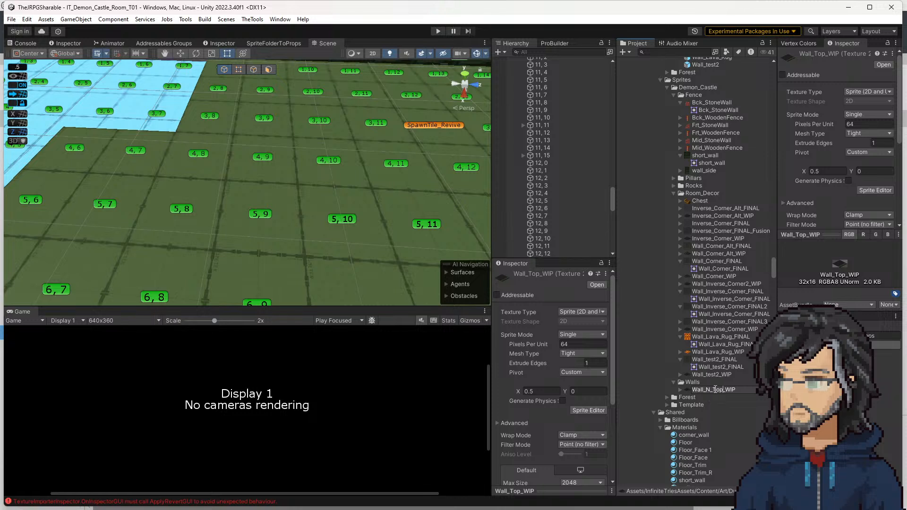
click(705, 383)
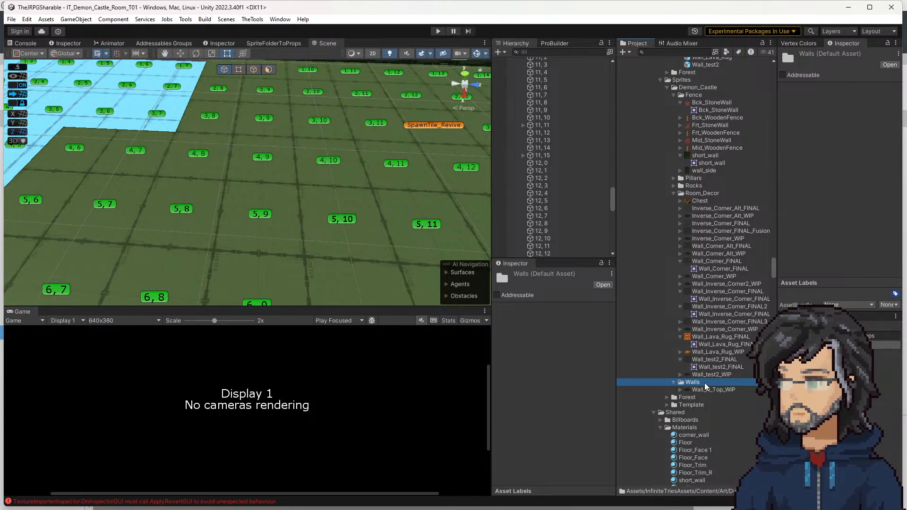
Rename the wall-top sprite in the Walls folder as Wall_Top_N_WIP, placing the direction letter after Top
click(722, 390)
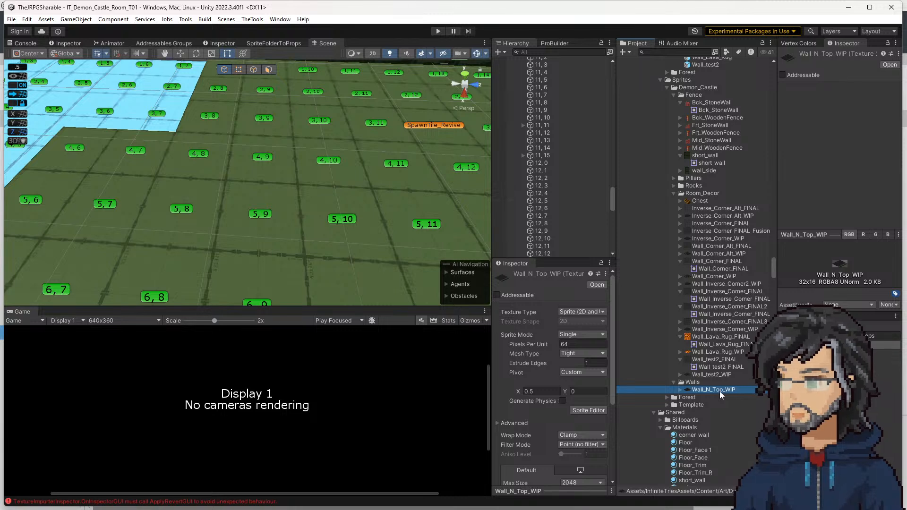
click(714, 391)
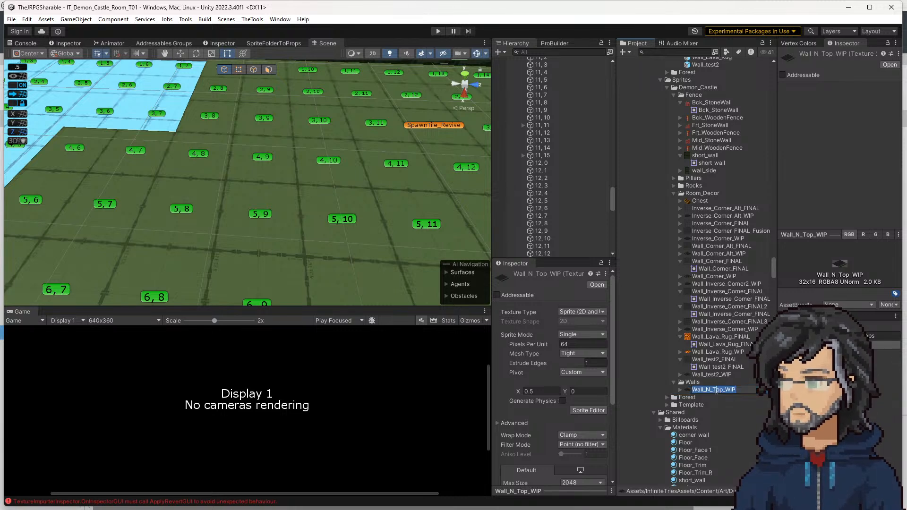
double_click(715, 390)
key(BackSpace)
click(707, 391)
text(Top)
text(__)
key(Return)
click(720, 384)
click(723, 392)
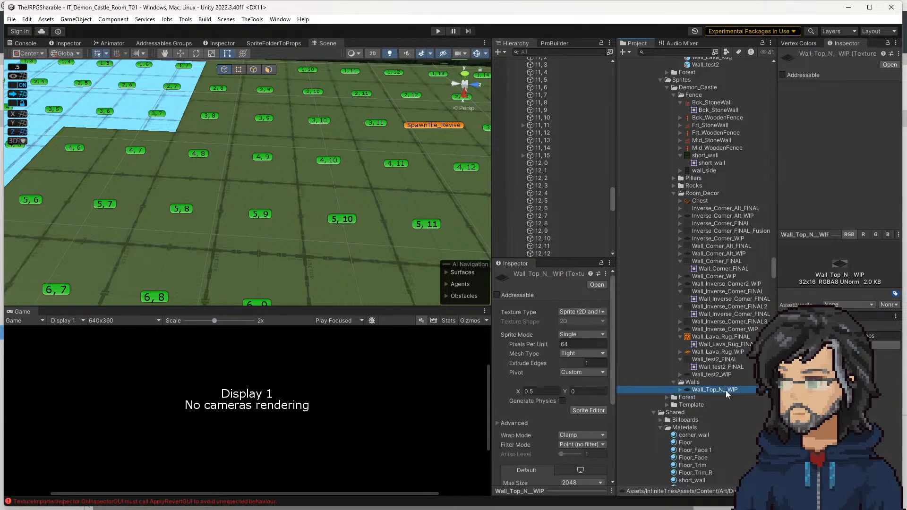
click(723, 391)
key(Return)
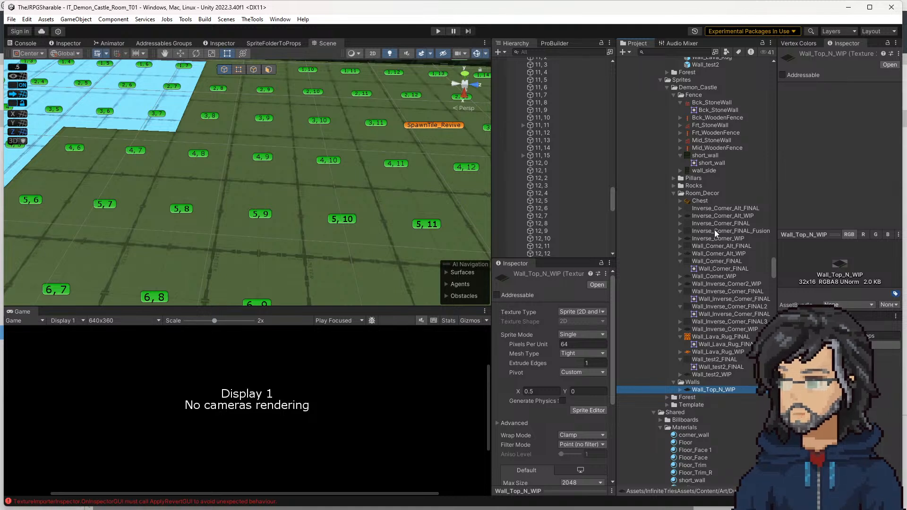
Copy Inverse_Corner_Alt_FINAL, Inverse_Corner_Alt_WIP, Inverse_Corner_FINAL and Inverse_Corner_WIP from Room_Decor into the Walls folder and check the copies
click(709, 217)
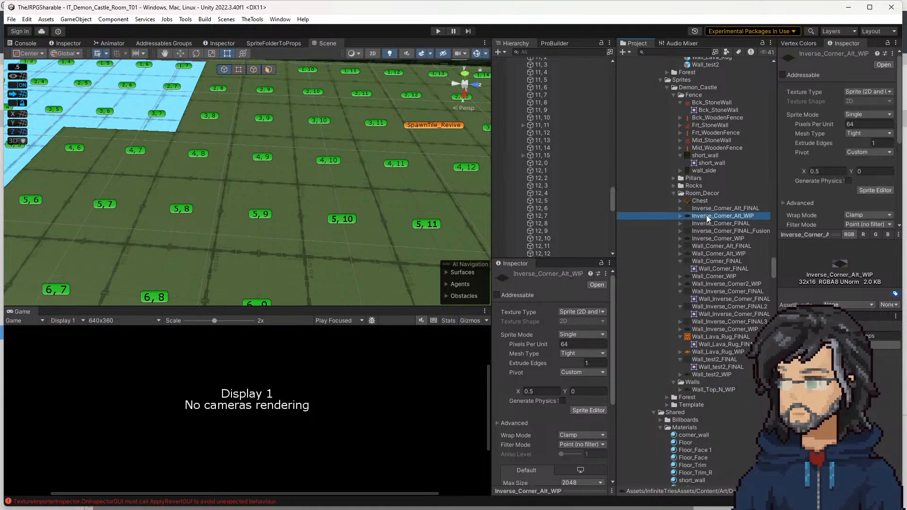
ctrl+click(706, 240)
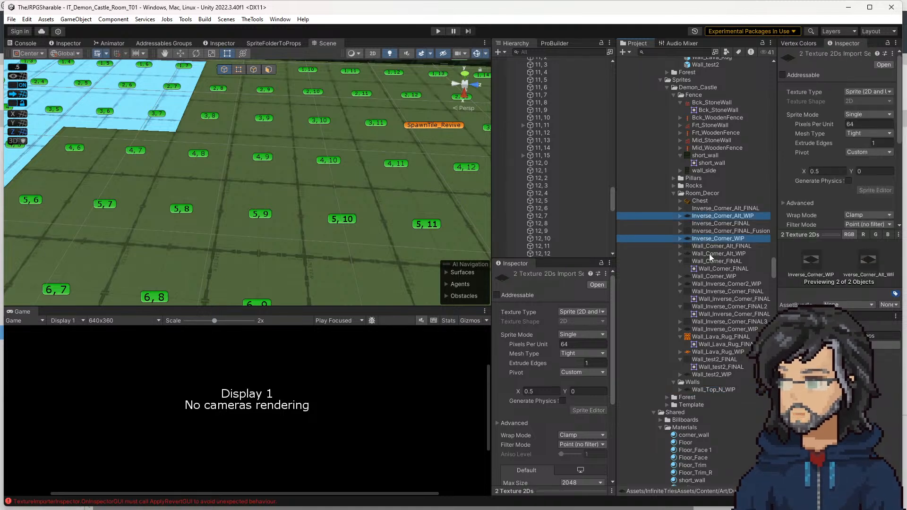
ctrl+click(718, 223)
ctrl+click(718, 209)
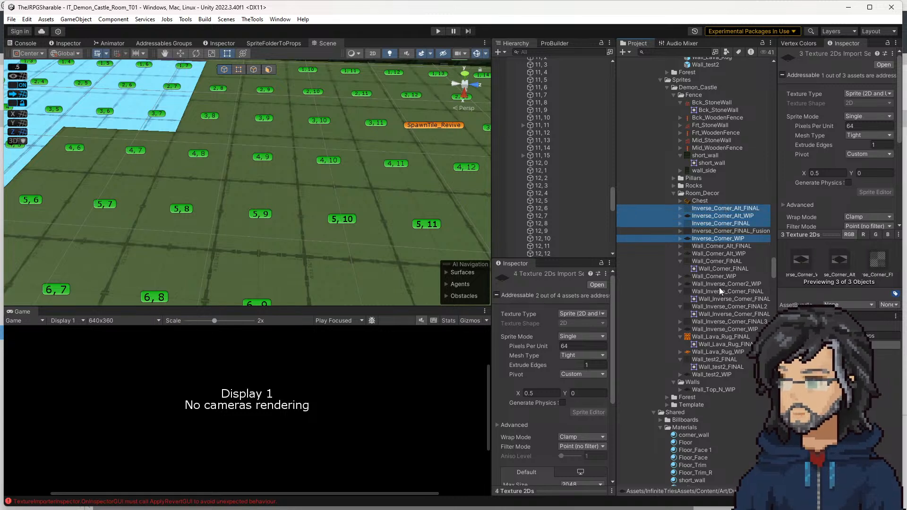
drag(718, 238, 728, 399)
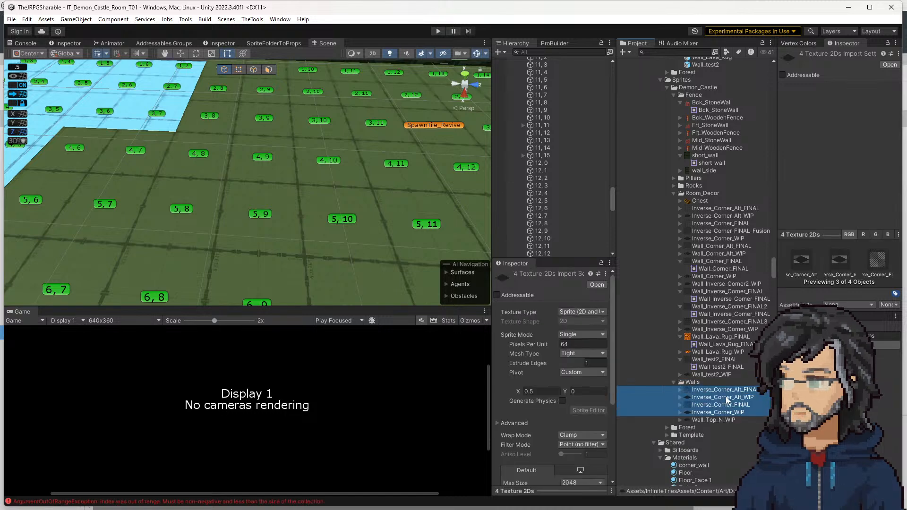
click(730, 392)
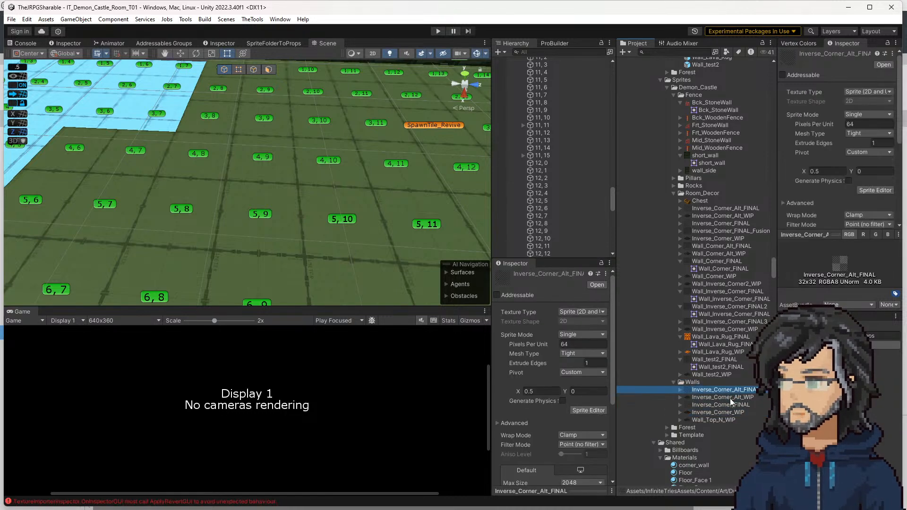
click(731, 398)
click(727, 412)
click(728, 405)
click(726, 398)
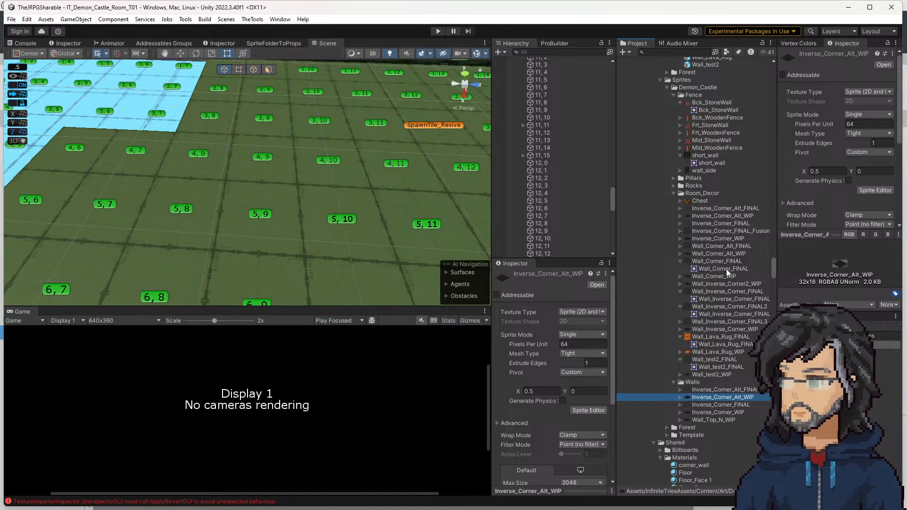
Copy all five Inverse_Corner sprites, including Inverse_Corner_FINAL_Fusion, from Room_Decor into the Walls folder
click(709, 246)
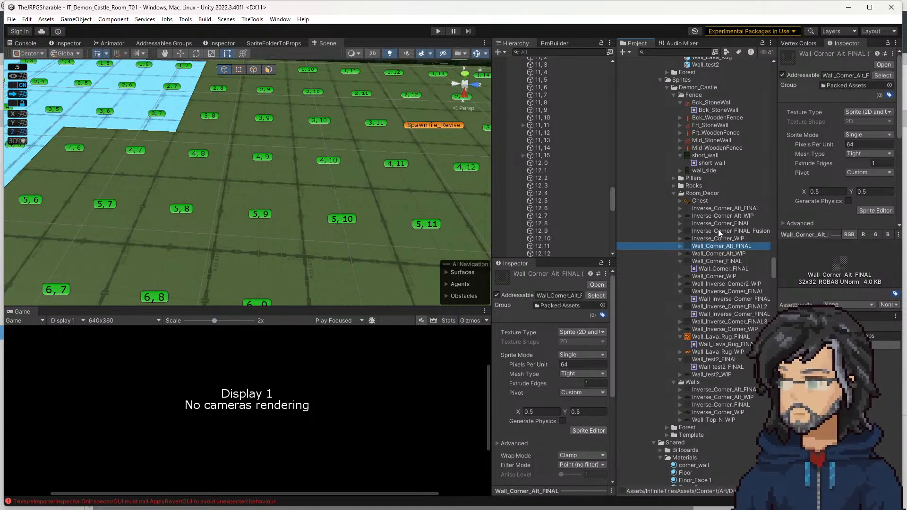
click(720, 235)
ctrl+click(718, 223)
ctrl+click(718, 216)
ctrl+click(718, 208)
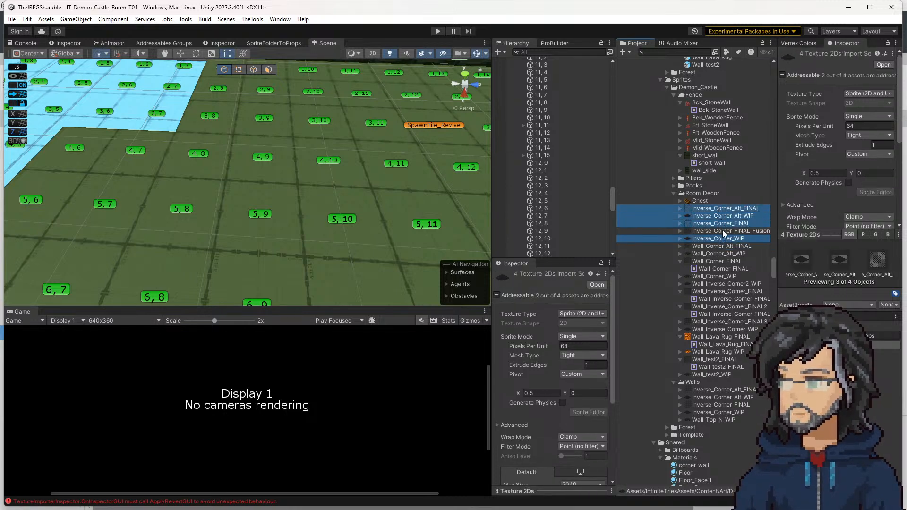
click(699, 382)
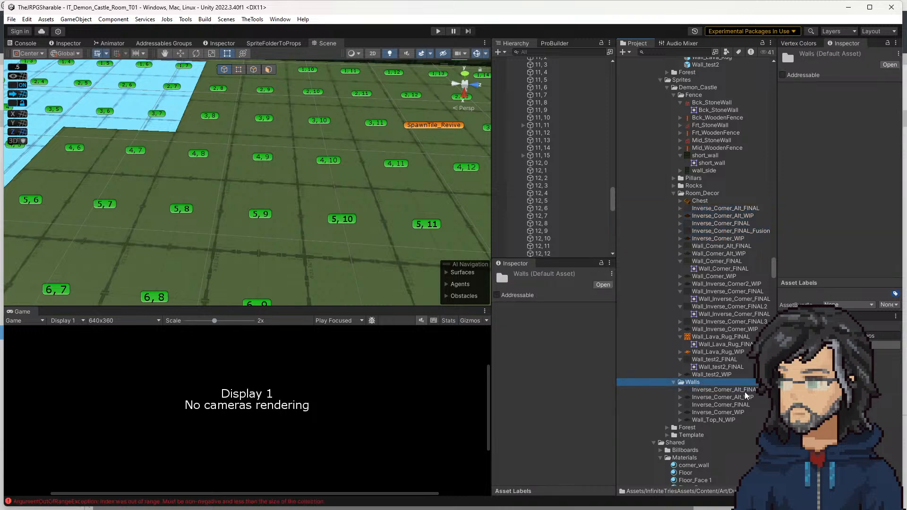
key(ctrl+v)
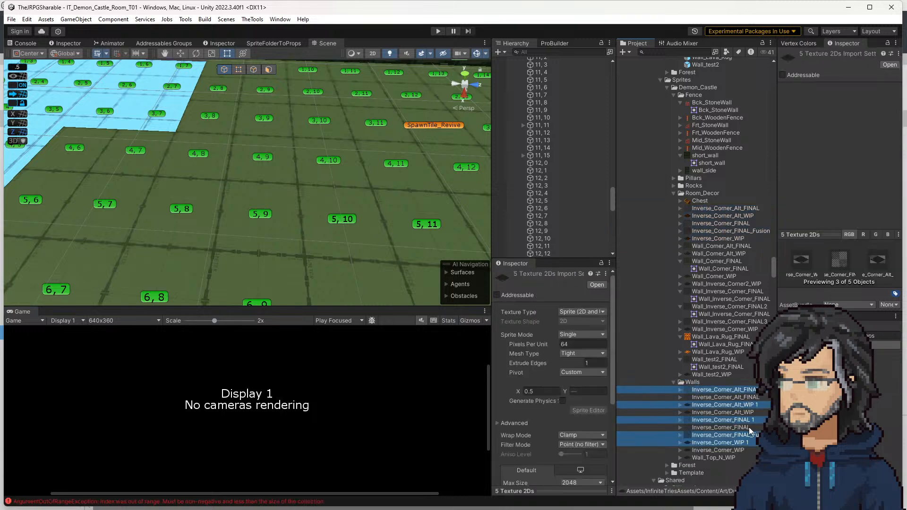
Delete the four duplicate Inverse_Corner sprites ending in 1 from the Walls folder, keeping Inverse_Corner_FINAL_Fusion
key(ctrl+z)
key(ctrl+z)
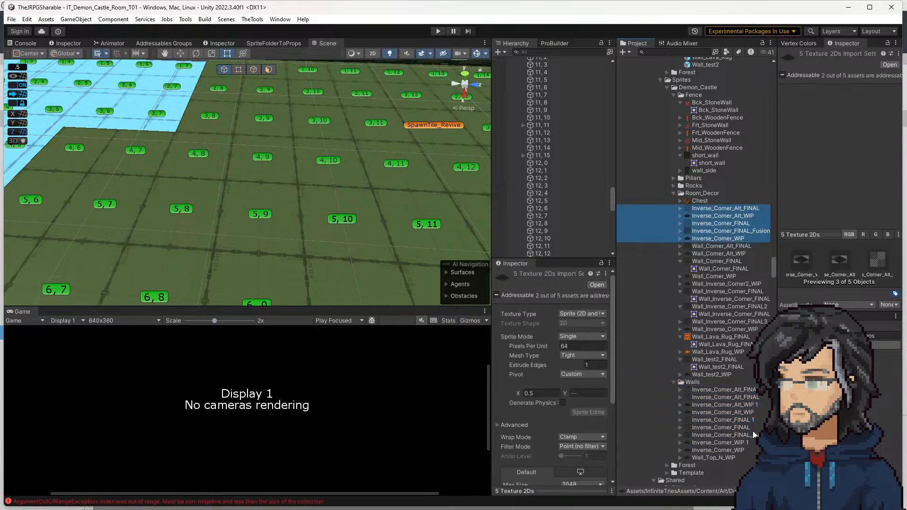
click(735, 391)
ctrl+click(736, 405)
ctrl+click(737, 420)
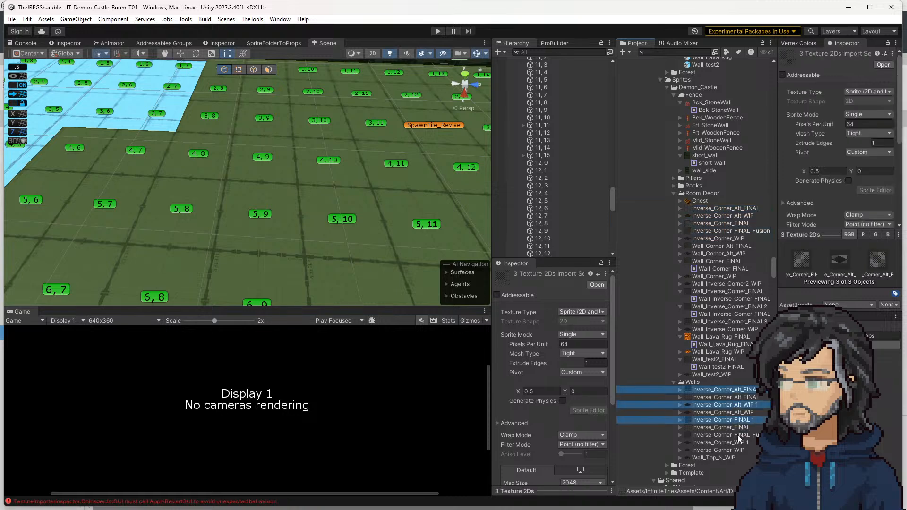
ctrl+click(741, 443)
key(Delete)
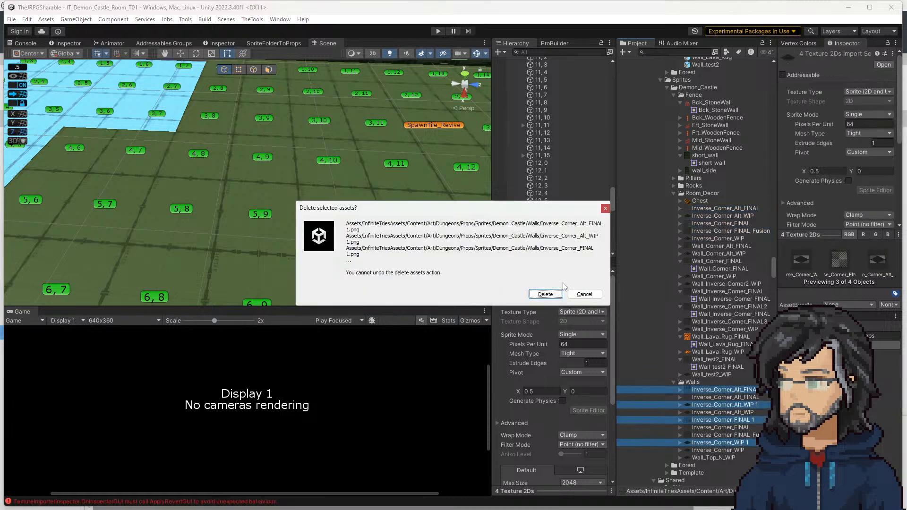
click(546, 294)
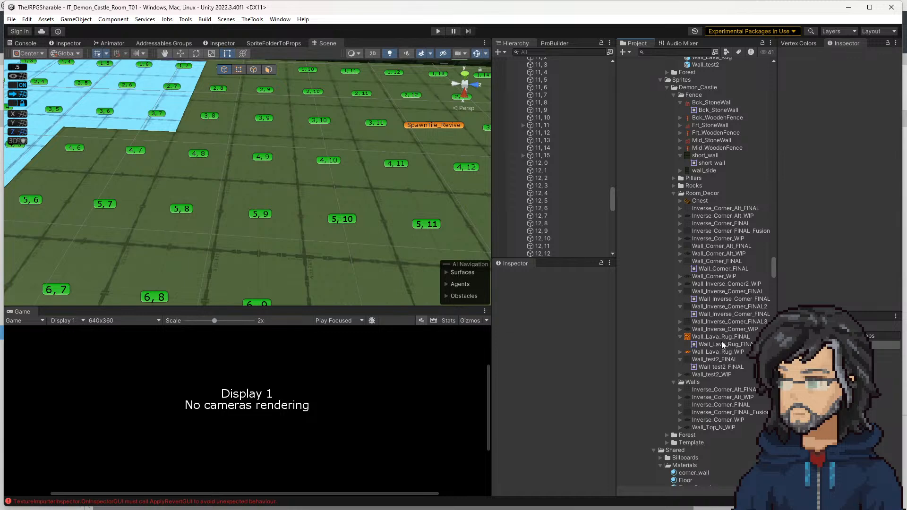
Compare Wall_Corner_Alt_WIP with Wall_Corner_FINAL in Room_Decor and rename Wall_Corner_FINAL as Corner_FINAL
click(708, 260)
key(Up)
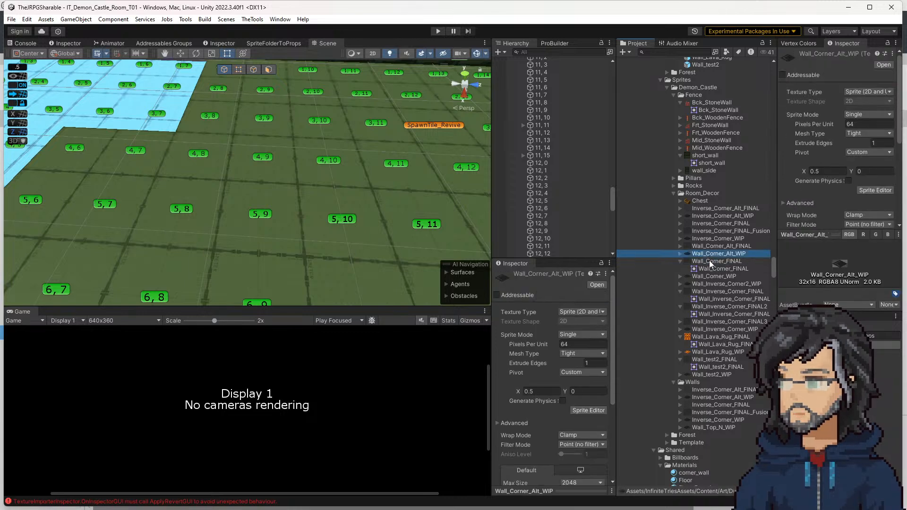
click(709, 262)
click(710, 254)
click(716, 262)
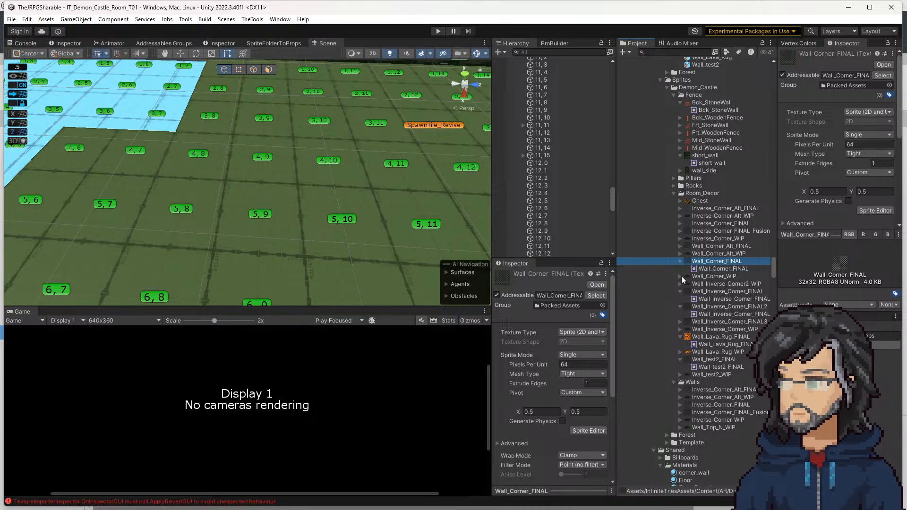
click(701, 256)
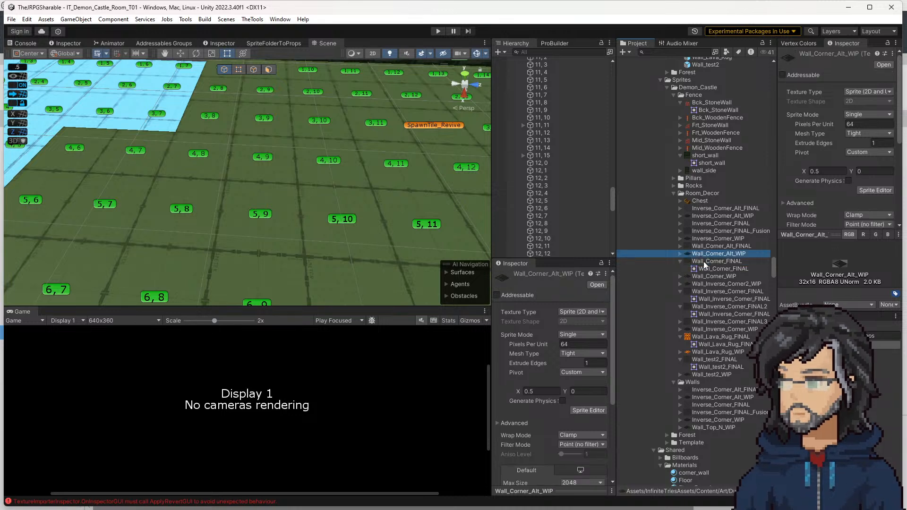
click(706, 262)
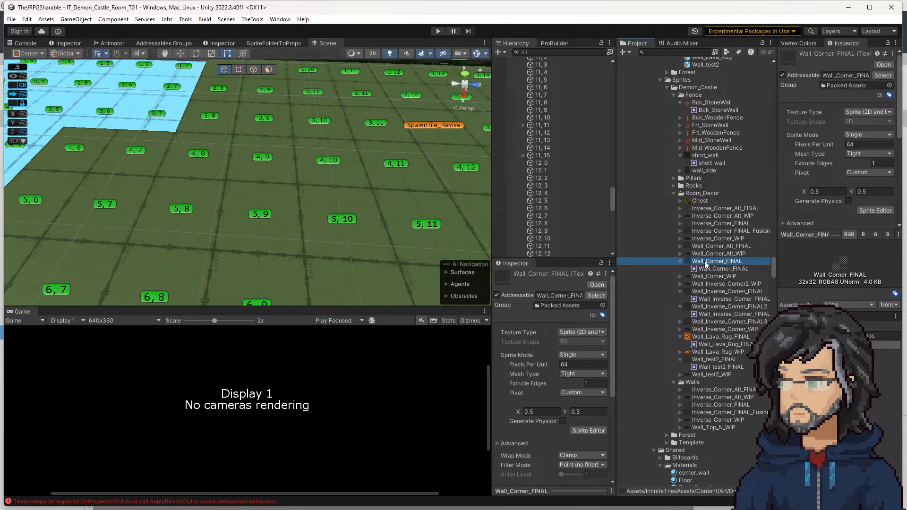
drag(706, 263, 675, 262)
key(BackSpace)
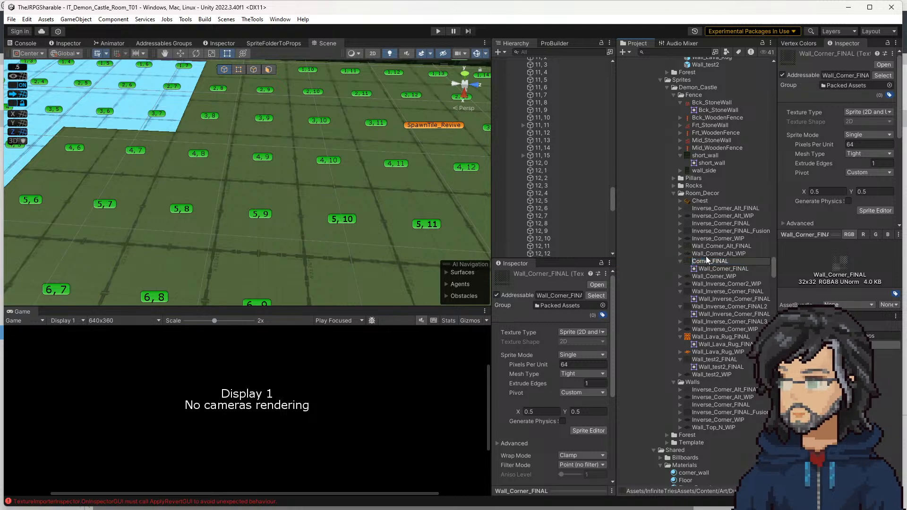
click(705, 256)
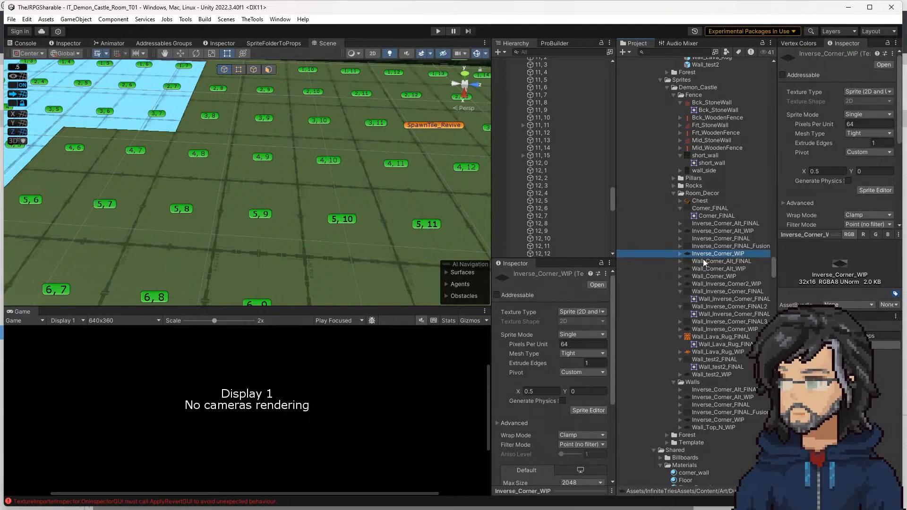
Rename the Wall_Corner_Alt_WIP sprite in Room_Decor as Corner_Alt_WIP
click(705, 268)
click(706, 261)
click(707, 255)
click(707, 269)
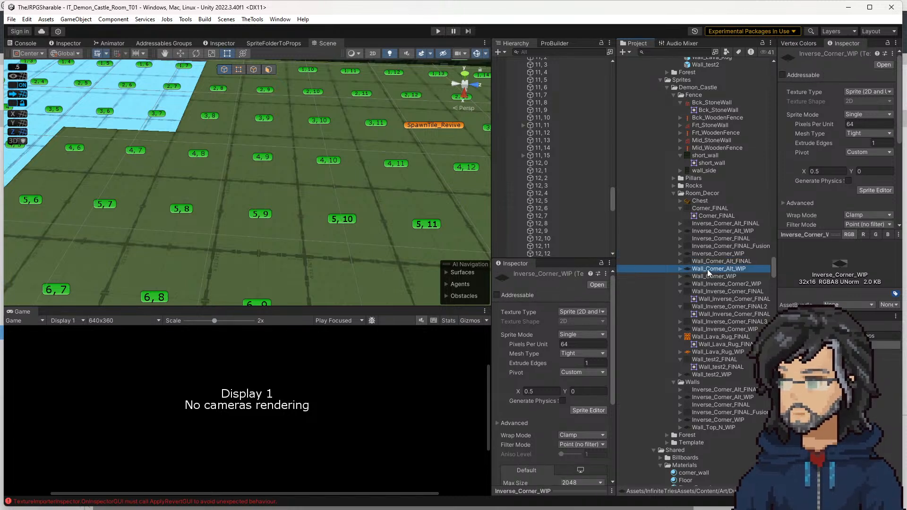
key(F2)
drag(706, 270, 670, 271)
key(BackSpace)
key(Return)
click(701, 217)
click(711, 209)
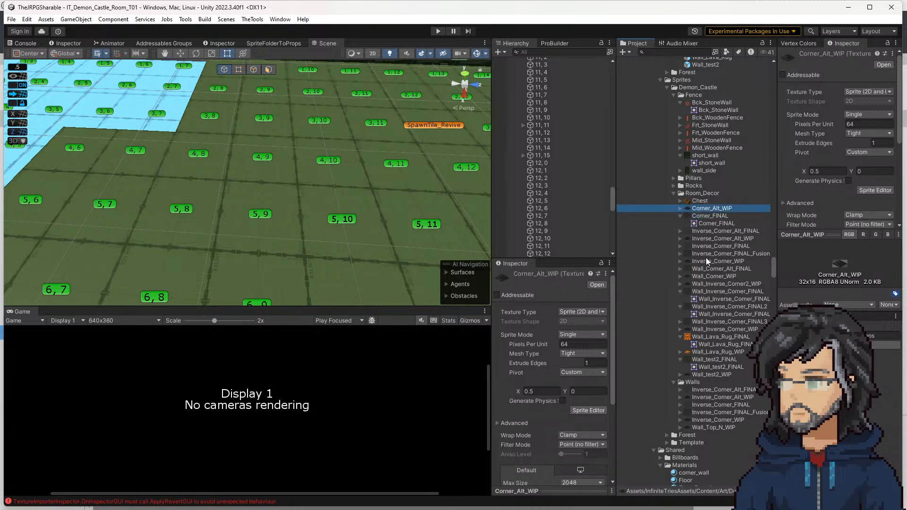
Rename the Wall_Corner_WIP sprite in Room_Decor as Corner_WIP
click(718, 277)
key(F2)
drag(706, 277, 676, 277)
key(BackSpace)
key(Return)
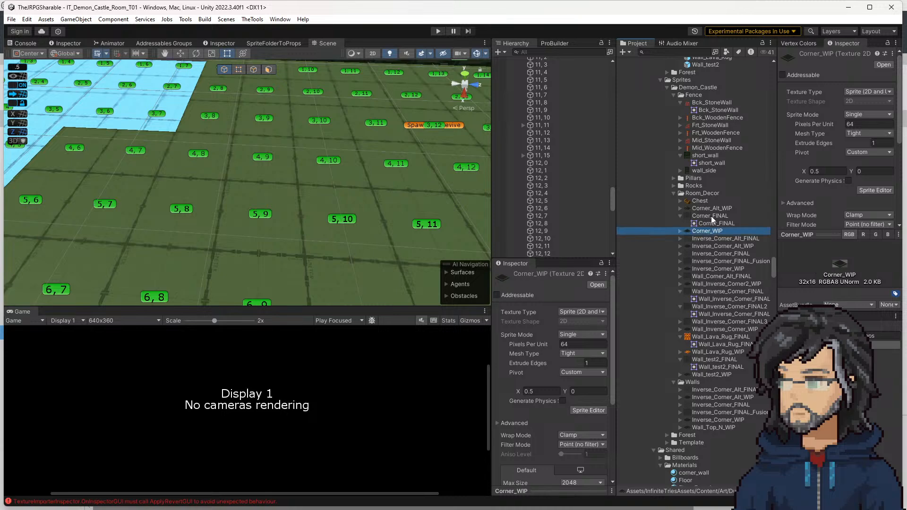
Copy Corner_Alt_WIP and Corner_WIP from Room_Decor into the Walls folder and check both copies
ctrl+click(711, 209)
drag(700, 390, 698, 383)
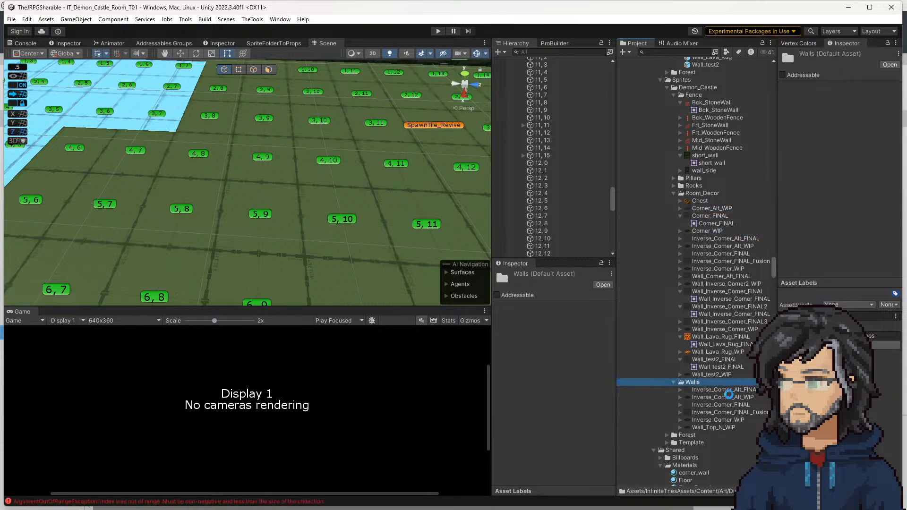
click(711, 396)
click(710, 390)
click(710, 397)
click(708, 390)
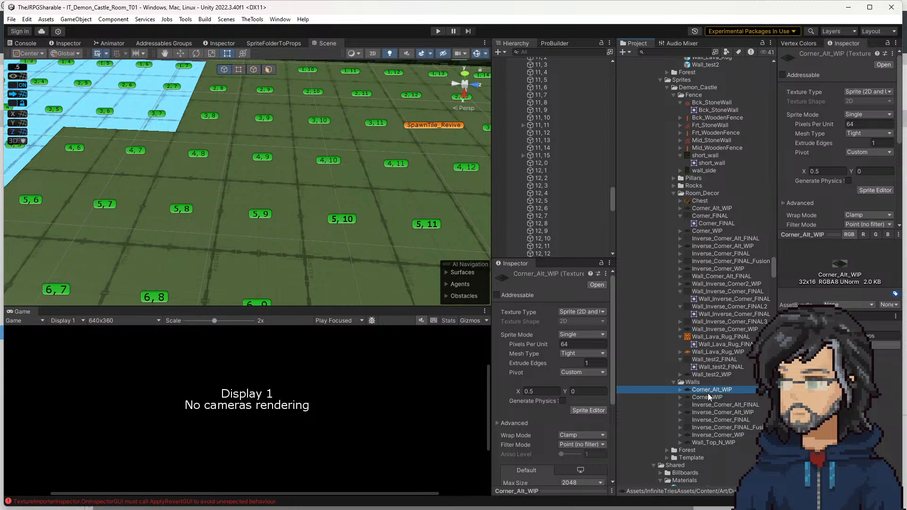
click(713, 360)
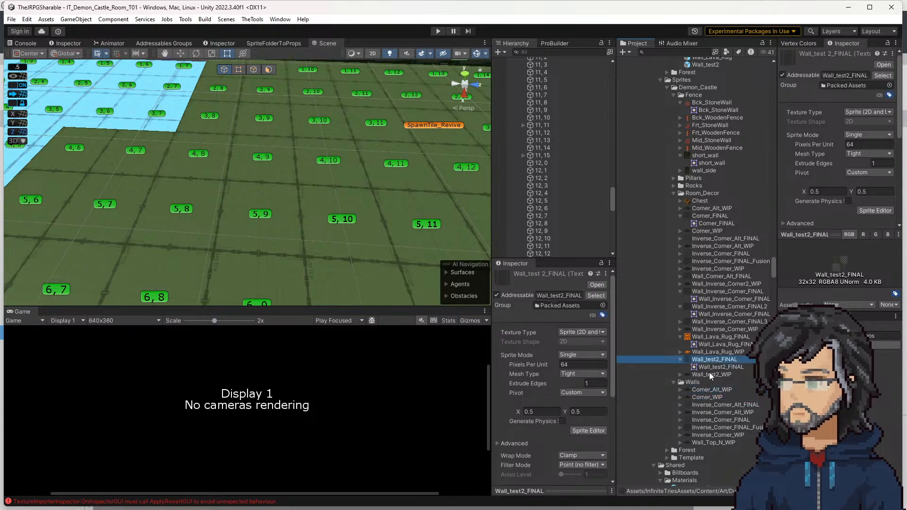
ctrl+click(711, 374)
ctrl+click(711, 329)
ctrl+click(711, 322)
ctrl+click(711, 307)
ctrl+click(711, 292)
ctrl+click(711, 284)
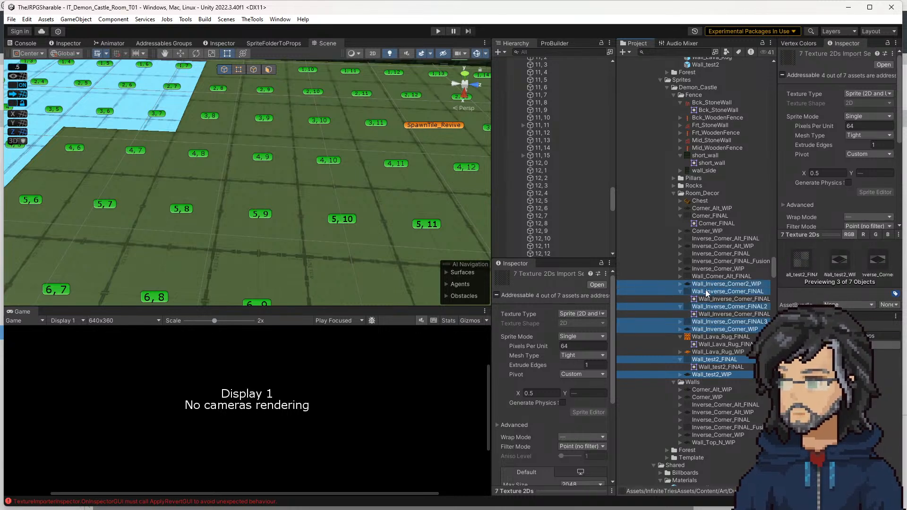
click(707, 390)
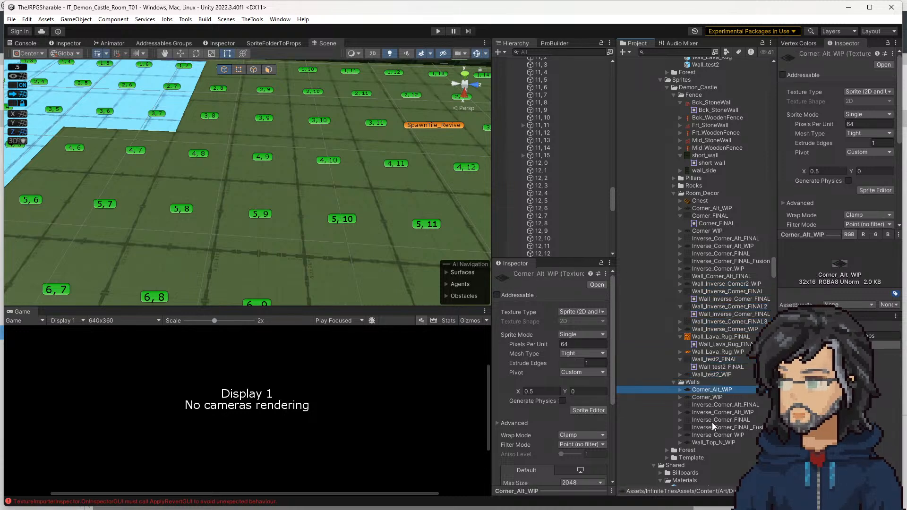
scroll(712, 423, down, 3)
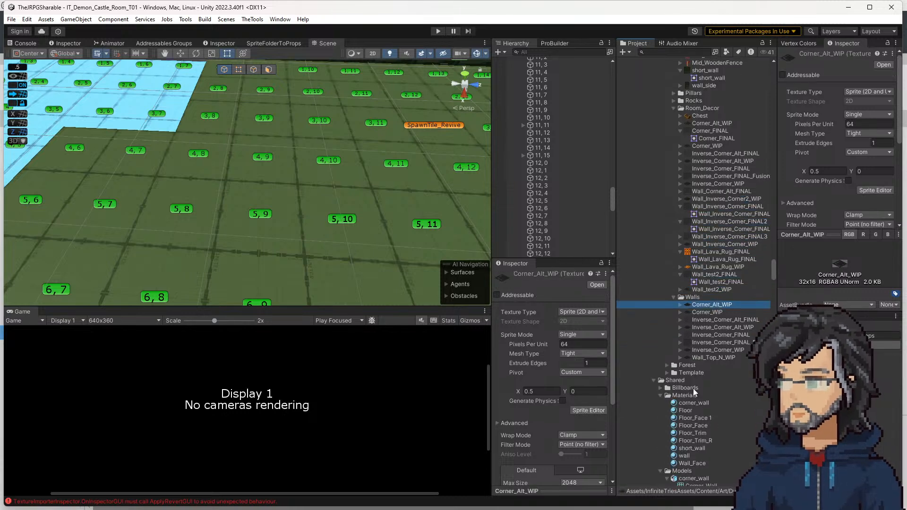
Compare the Corner_Alt_WIP and Corner_WIP sprites in the Walls folder and rename Corner_WIP as Corner_N_WIP
click(709, 312)
click(704, 306)
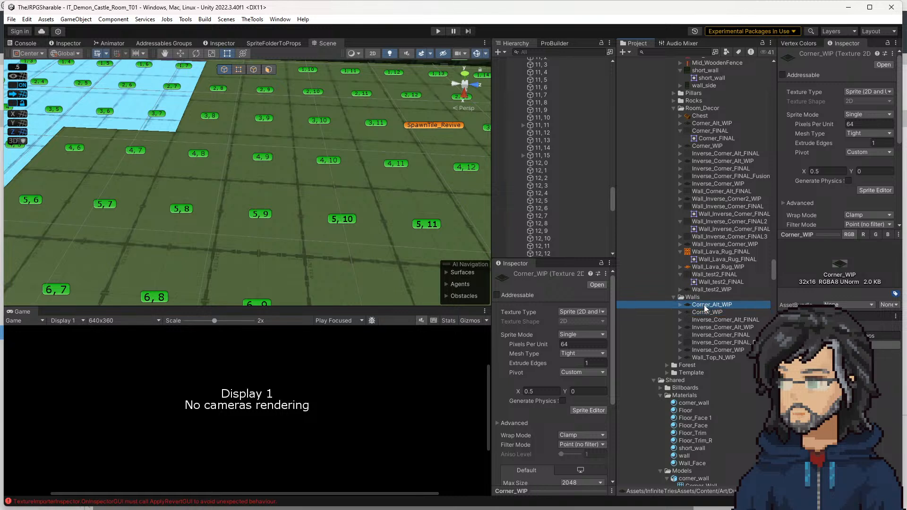
click(705, 313)
click(702, 306)
click(702, 313)
click(710, 313)
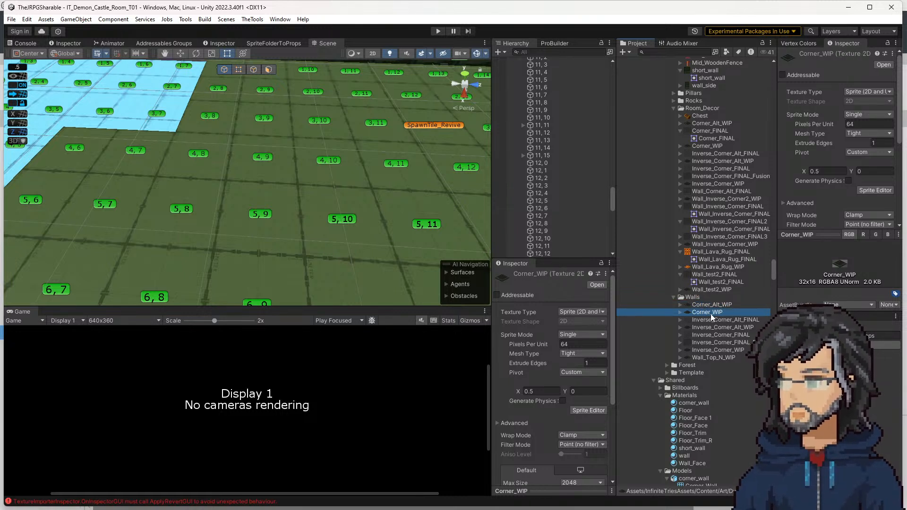
click(711, 313)
text(_N)
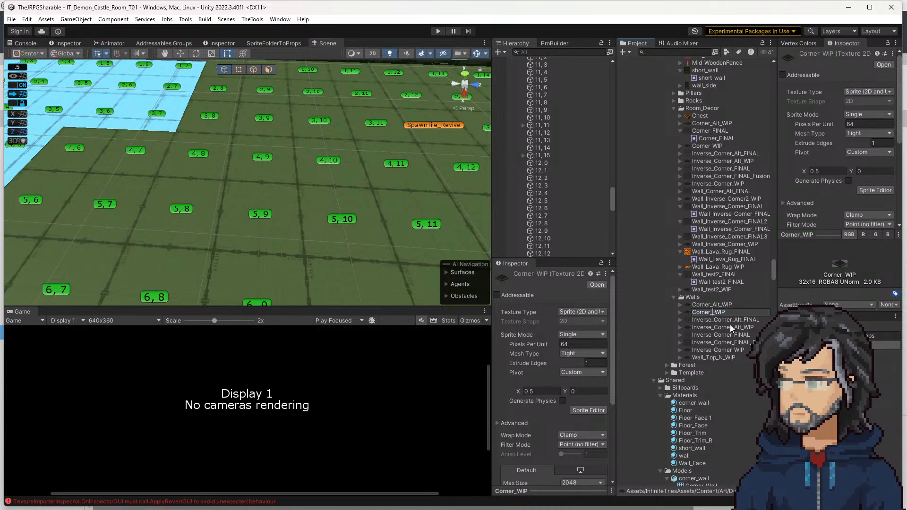
key(Return)
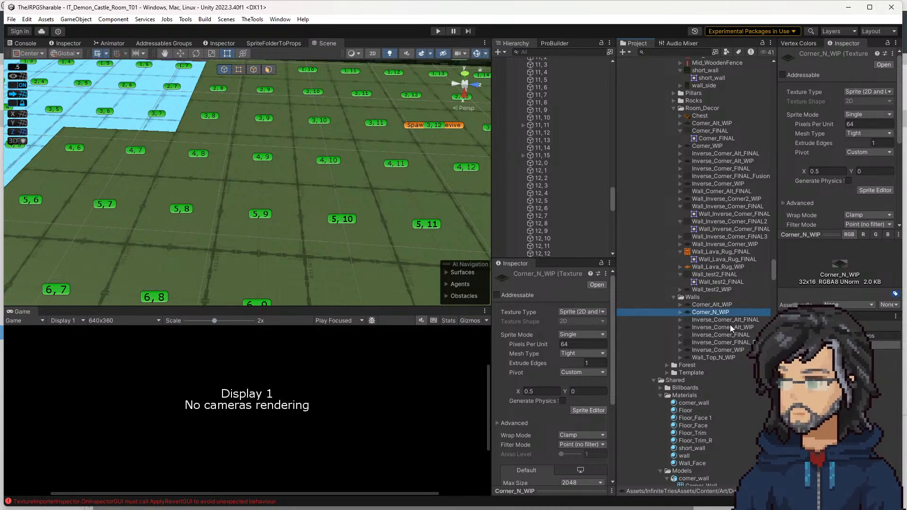
Rename the Corner_Alt_WIP sprite in the Walls folder as Corner_W_WIP
click(716, 305)
key(F2)
drag(713, 306, 719, 305)
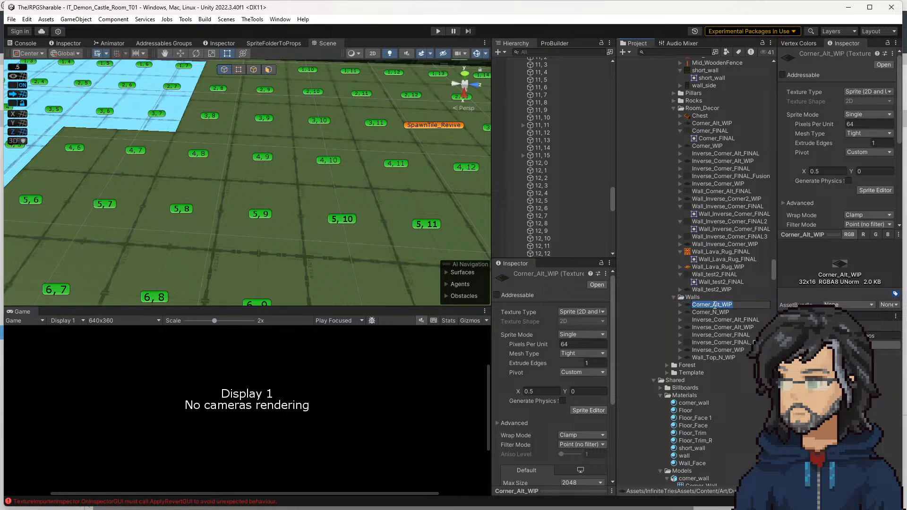
text(W)
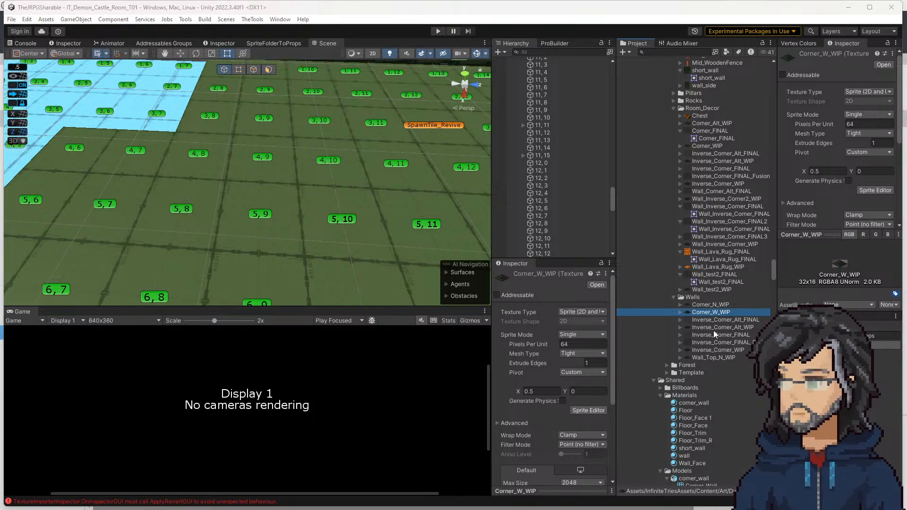
Check the Corner_W_WIP and Corner_N_WIP names against the room's wall directions, selecting the Wall_test2 decal on the far wall for reference
click(712, 313)
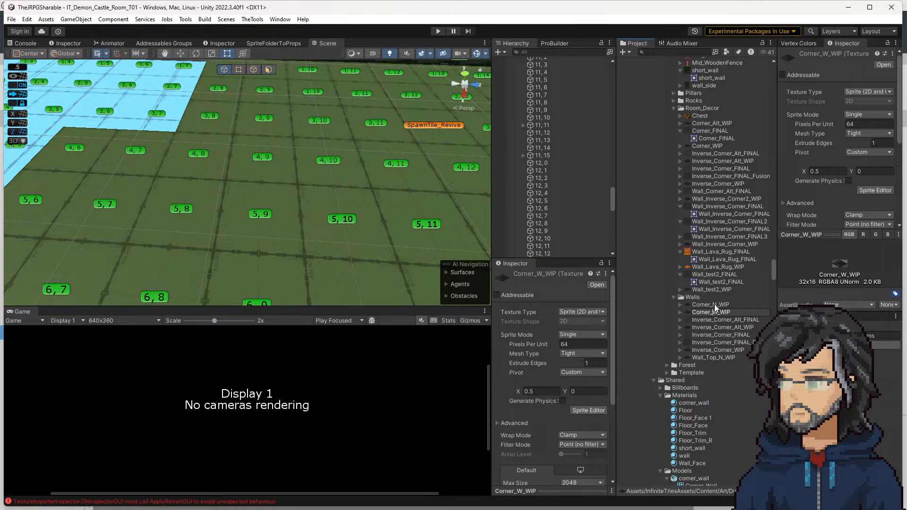
click(715, 306)
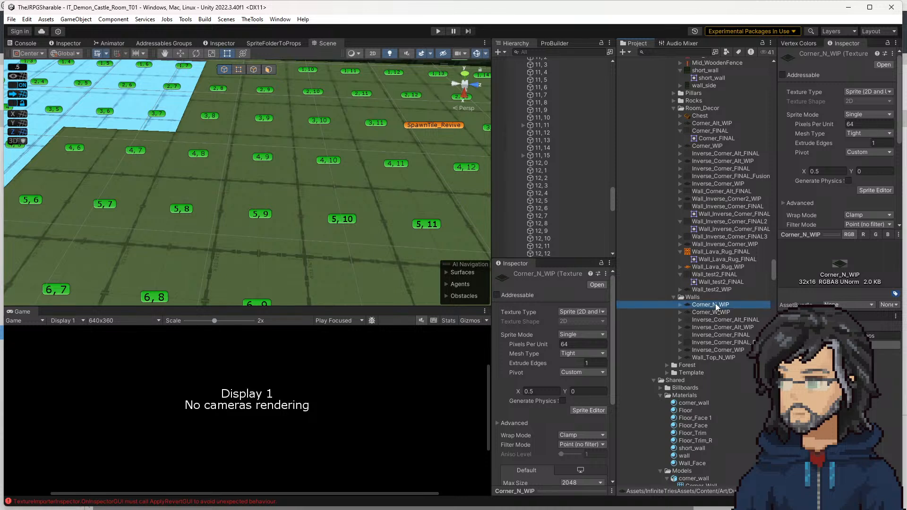
click(715, 306)
click(716, 305)
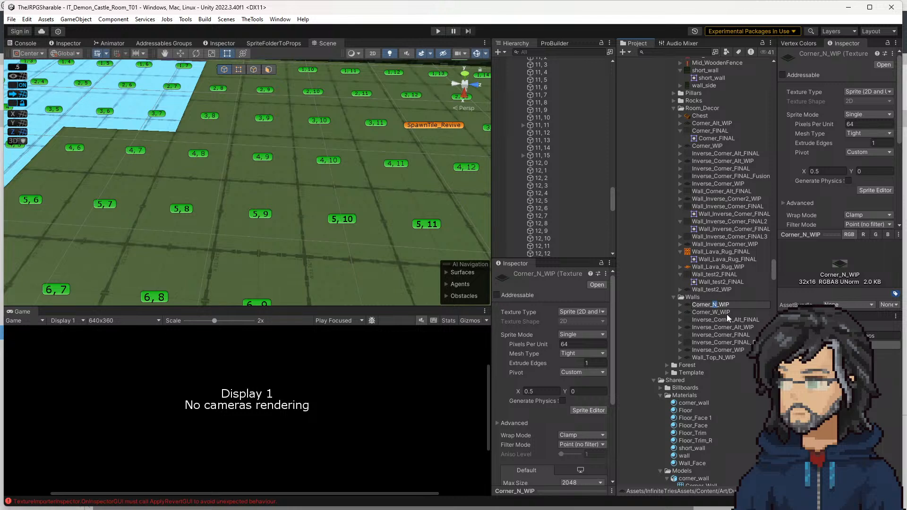
right_drag(366, 165, 347, 272)
key(s)
key(w)
click(292, 153)
key(w)
key(s)
key(w)
key(s)
key(s)
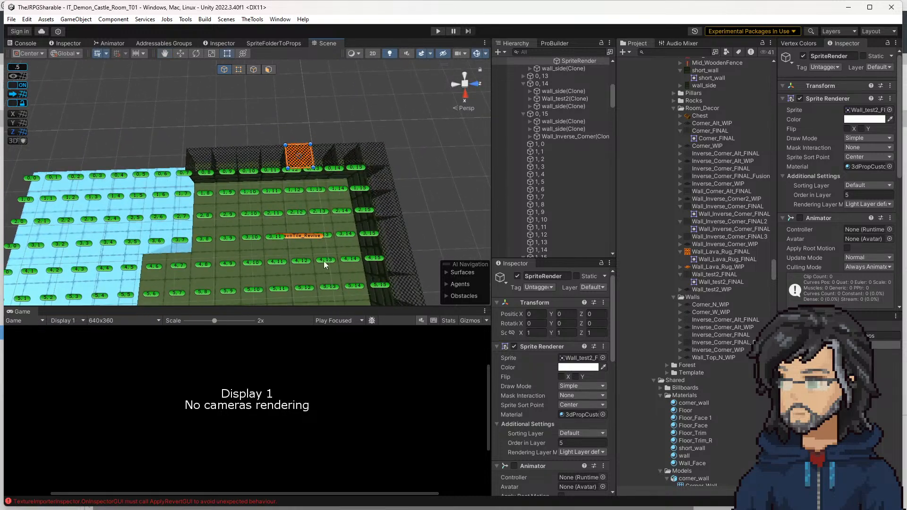
Switch to Aseprite and open Hiro_Animation_Formatted.aseprite from the Hiro folder under Characters and NPCs
key(alt+Tab)
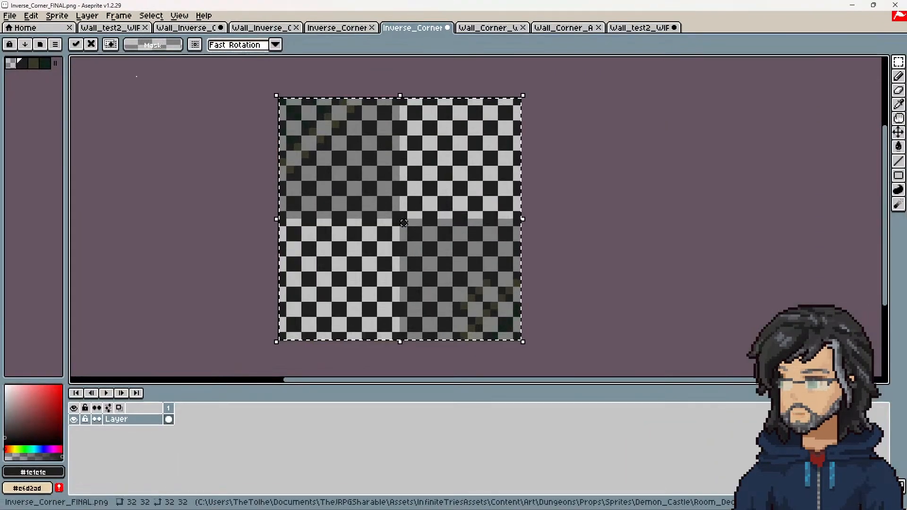
click(10, 15)
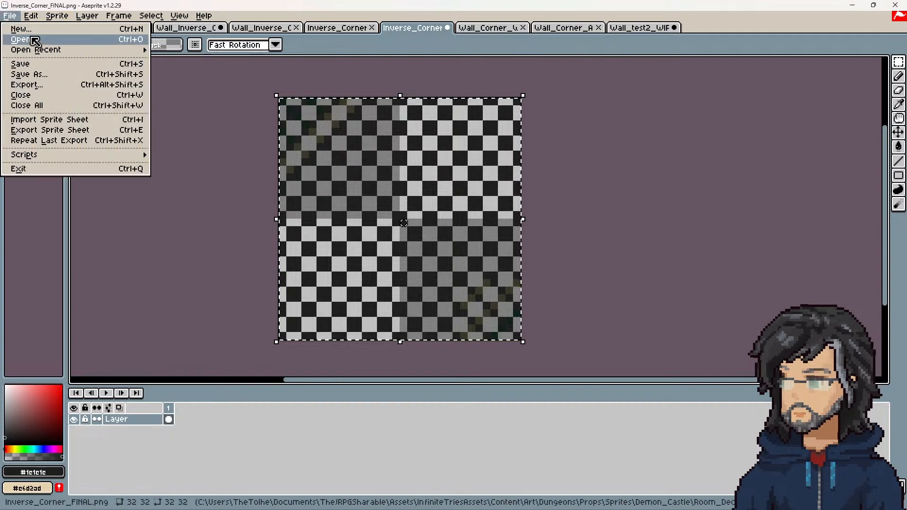
mouse_move(42, 50)
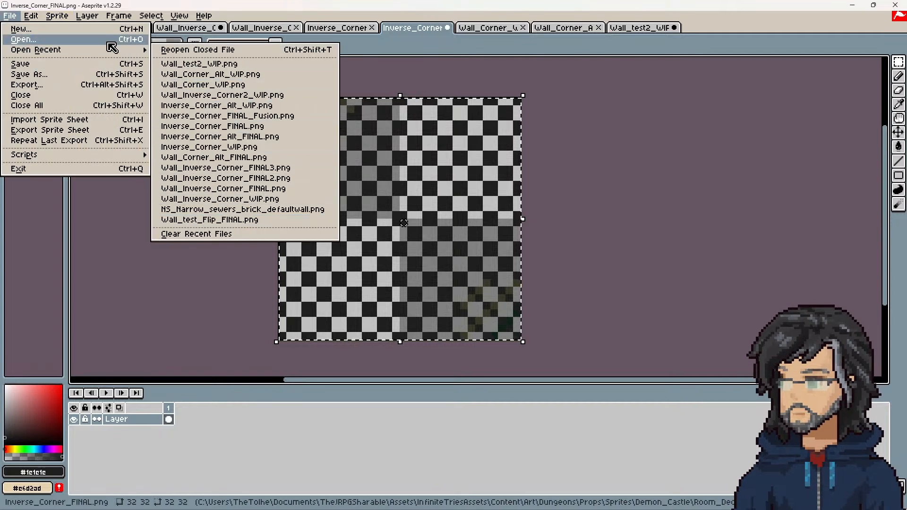
click(81, 40)
click(96, 64)
click(97, 65)
click(96, 64)
click(96, 65)
click(96, 65)
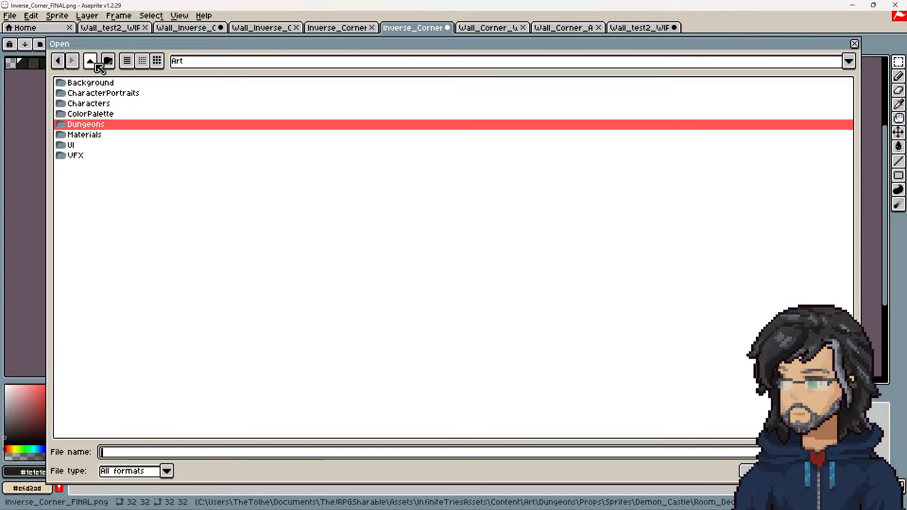
double_click(93, 104)
double_click(81, 94)
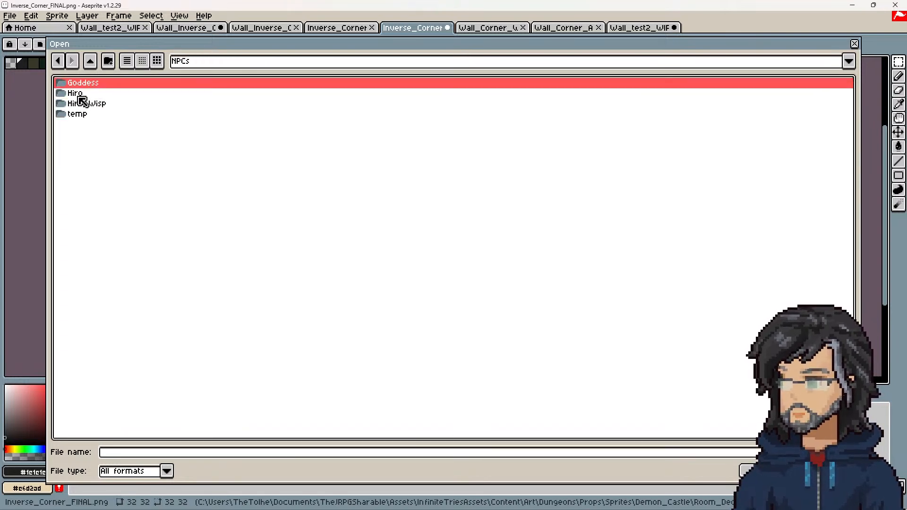
double_click(78, 93)
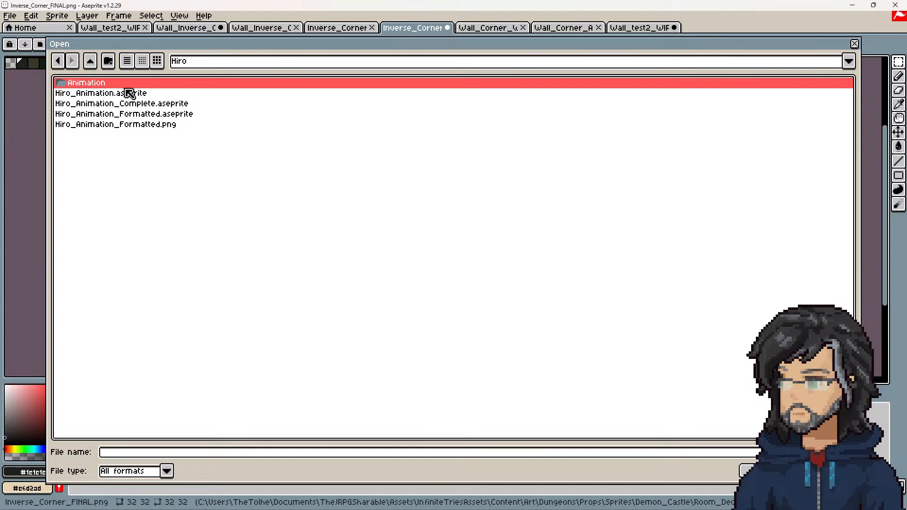
double_click(126, 114)
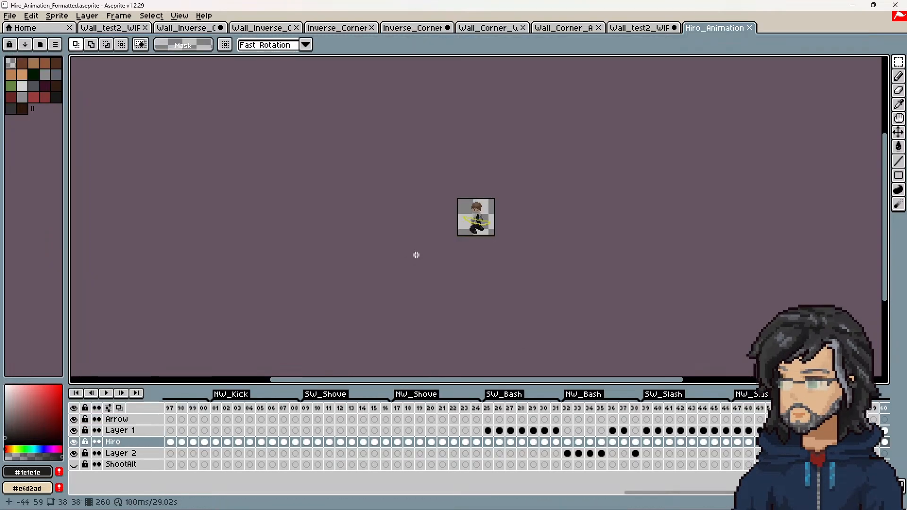
Compare the character's facing on the first frames of NW_Bash and SW_Bash and return to Unity
click(569, 408)
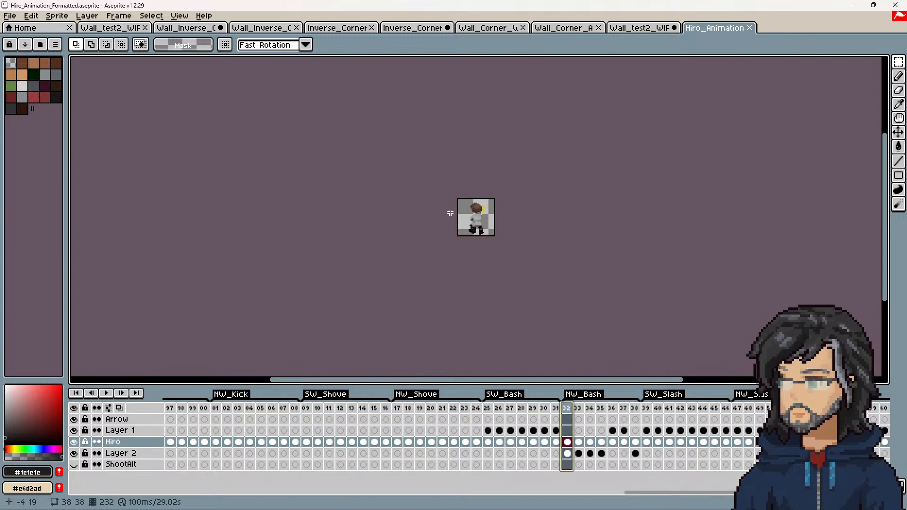
click(489, 409)
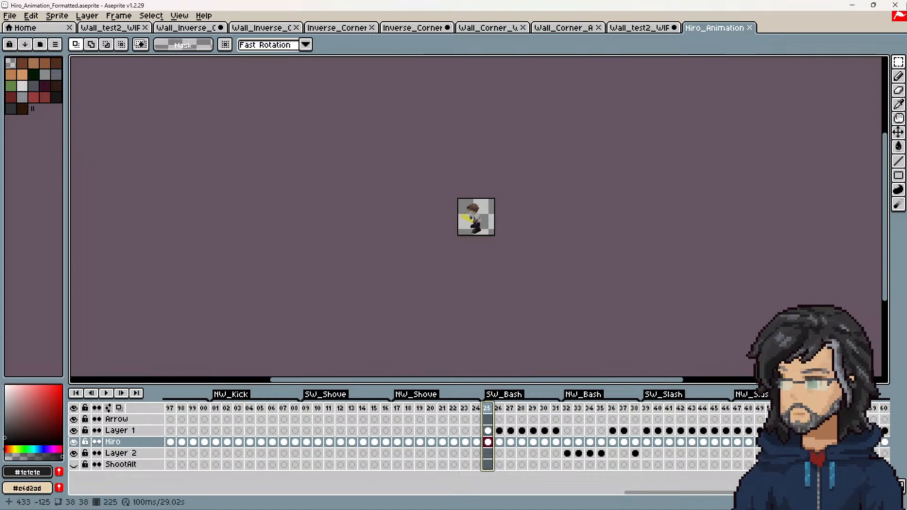
click(854, 4)
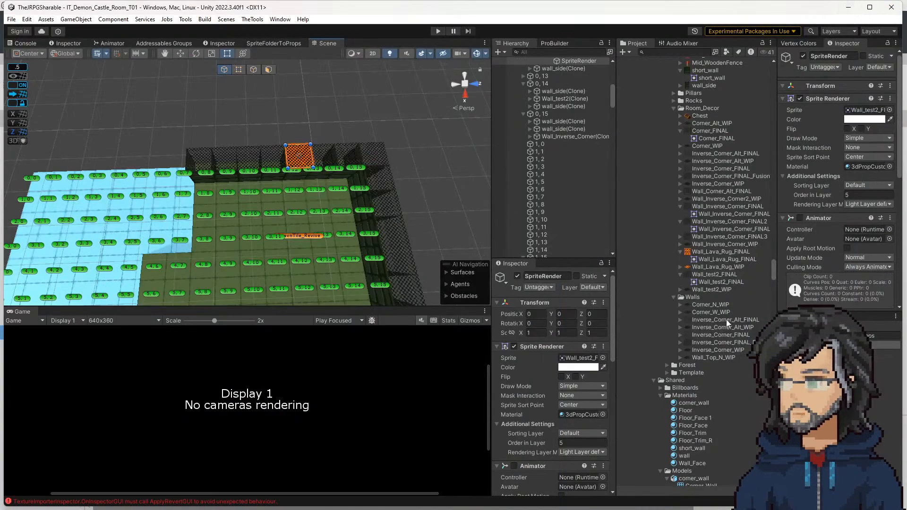
In the Walls folder, rename Corner_W_WIP as Corner_NW_WIP and Corner_N_WIP as Corner_SW_WIP
click(713, 312)
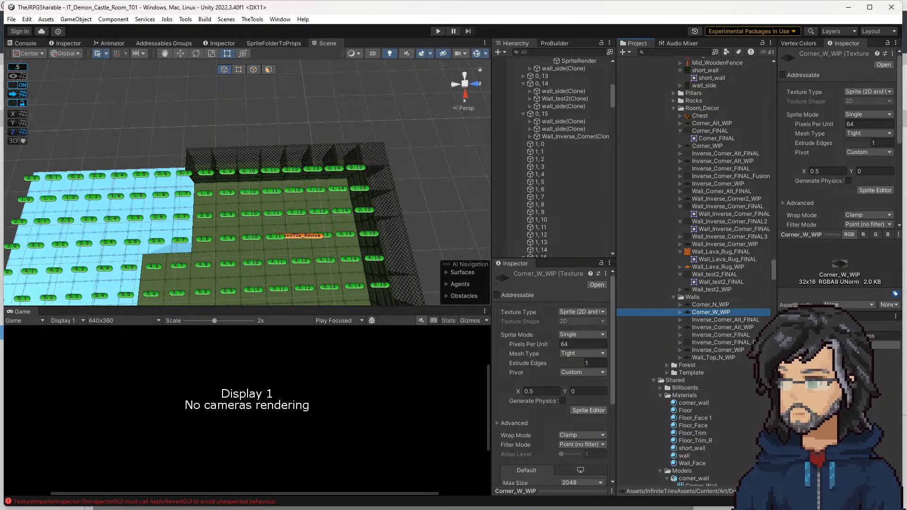
click(713, 311)
click(717, 311)
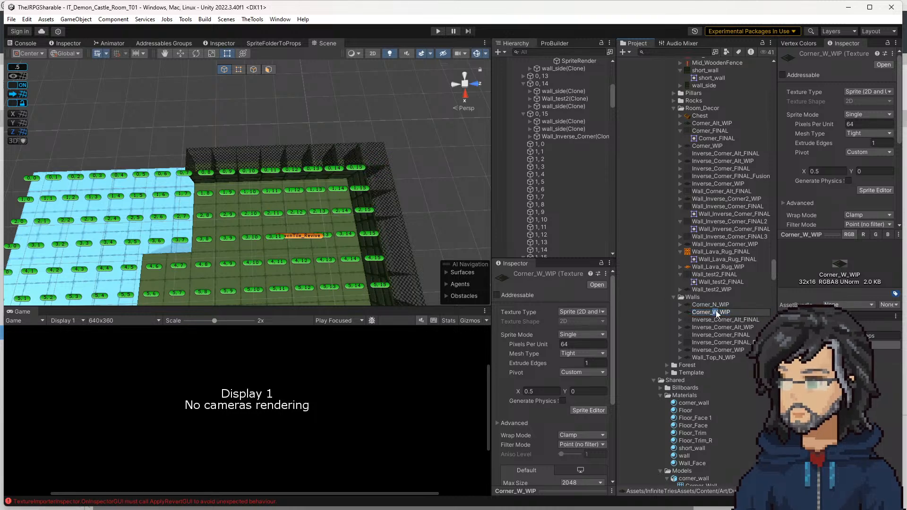
text(N)
click(713, 305)
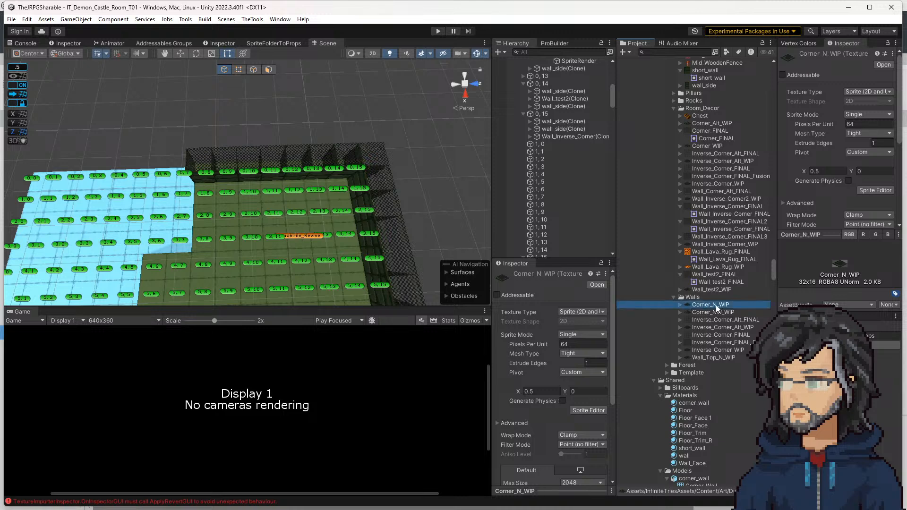
click(717, 305)
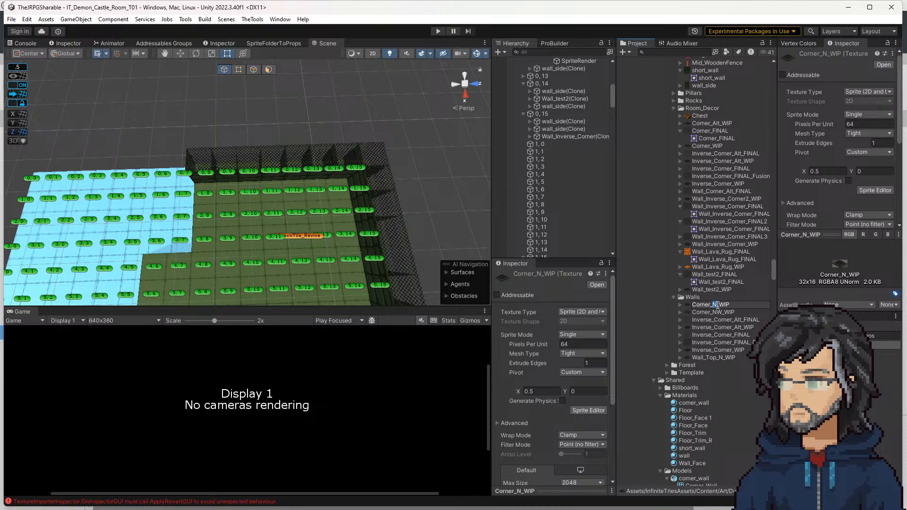
text(SW)
key(Return)
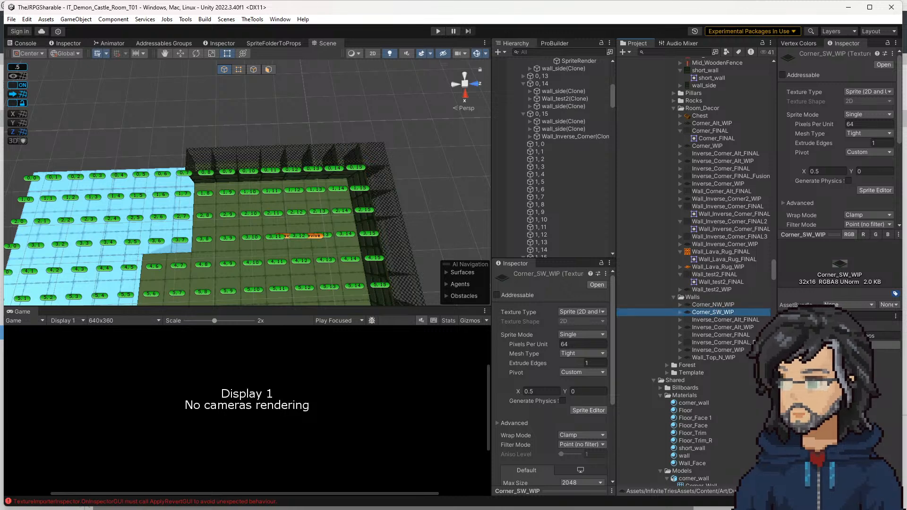
Switch to Aseprite, examine the character's facing on the first frames of NW_Shove and SW_Bash, and return to Unity
key(alt+Tab)
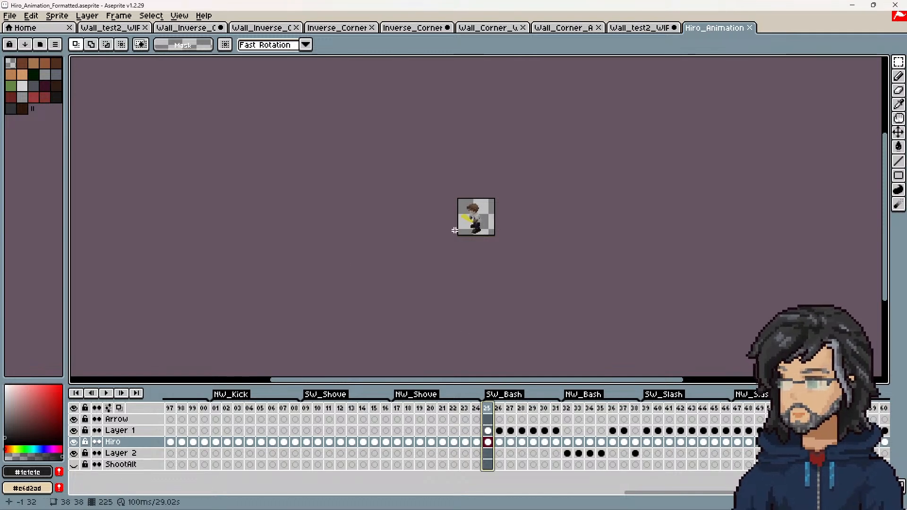
click(397, 408)
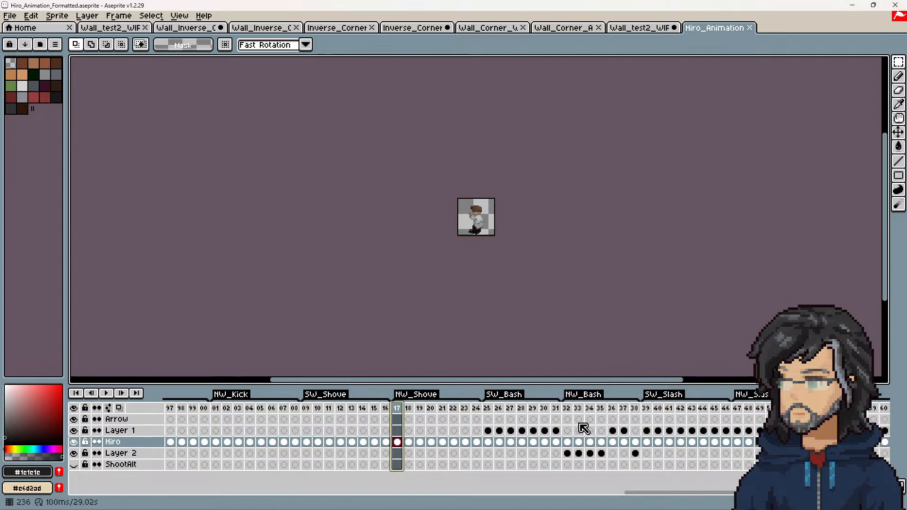
click(487, 408)
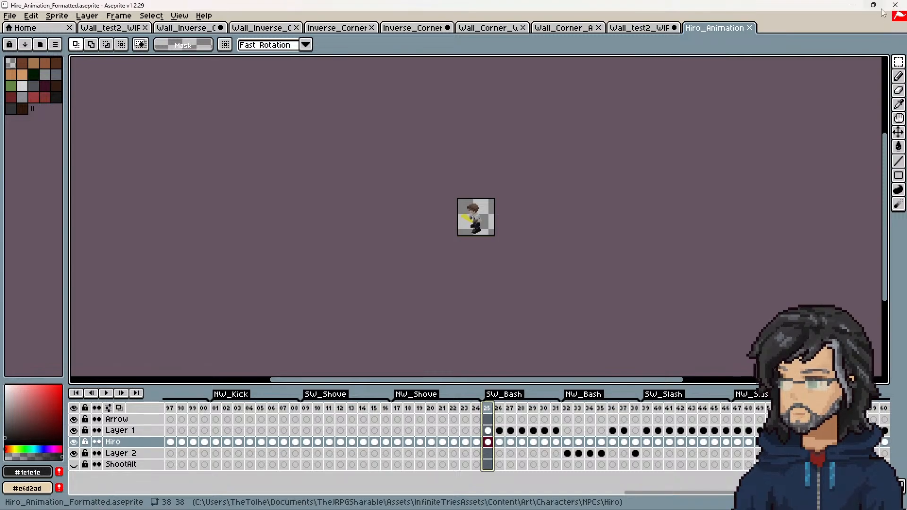
click(851, 6)
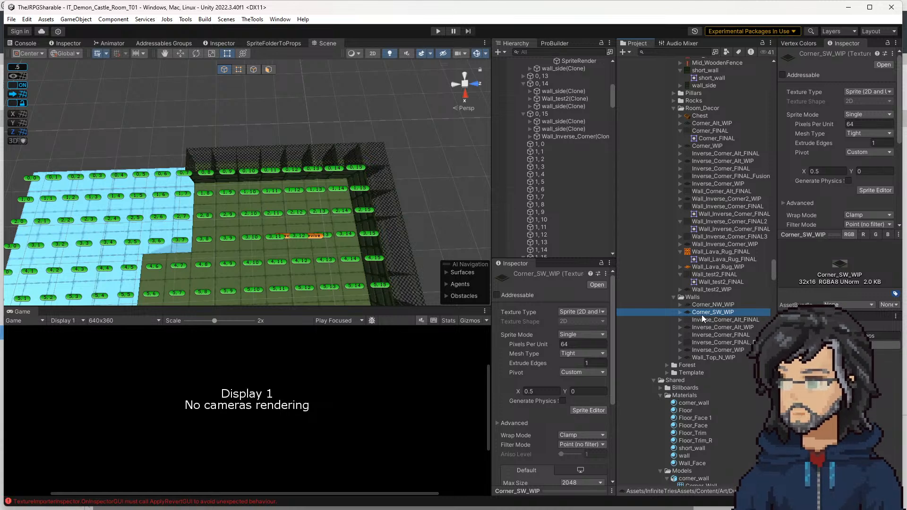
In the Walls folder, rename Corner_SW_WIP as Corner_S_WIP and Corner_NW_WIP as Corner_W_WIP
key(F2)
click(720, 313)
key(BackSpace)
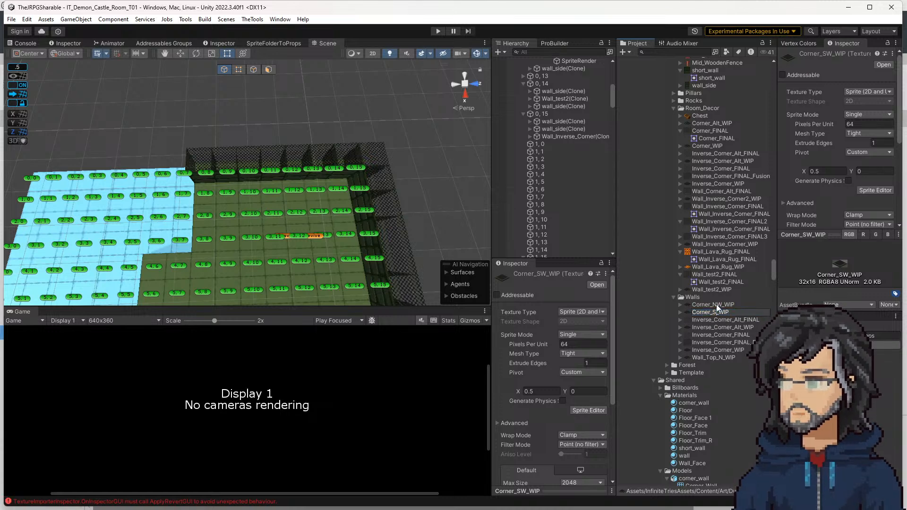
click(720, 305)
key(F2)
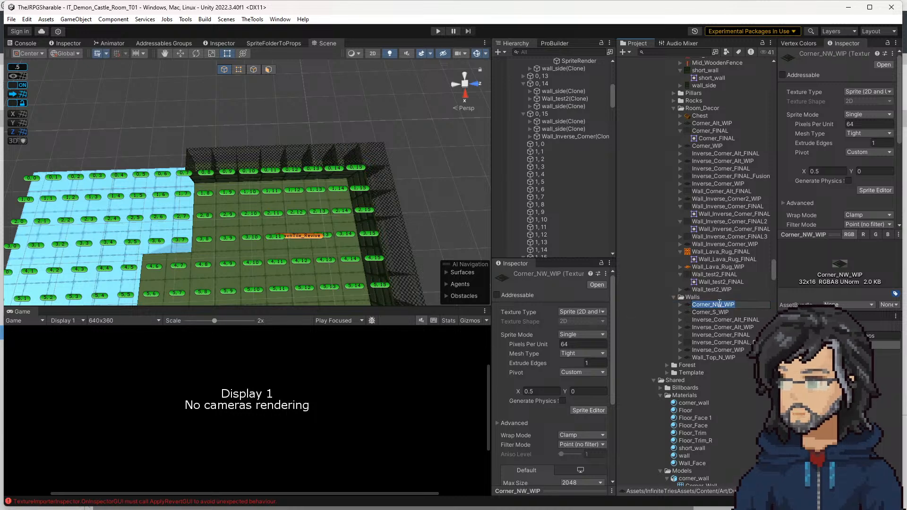
click(719, 305)
key(BackSpace)
key(Return)
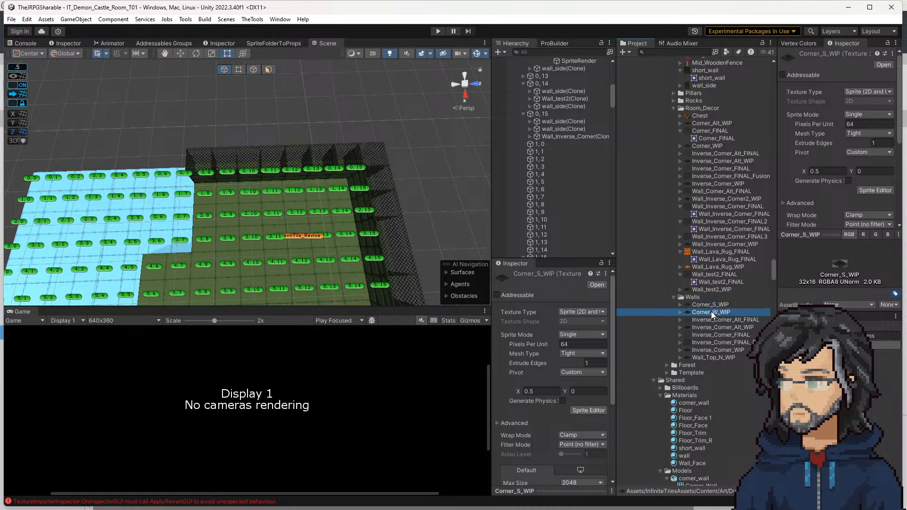
Compare the previews of Corner_W_WIP, Corner_S_WIP, Inverse_Corner_WIP and Wall_Top_N_WIP in the Walls folder
click(708, 312)
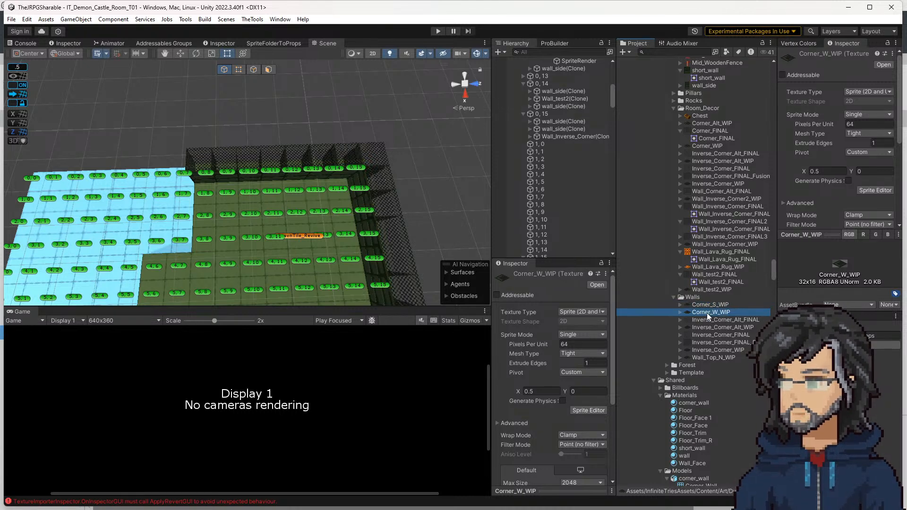
key(Up)
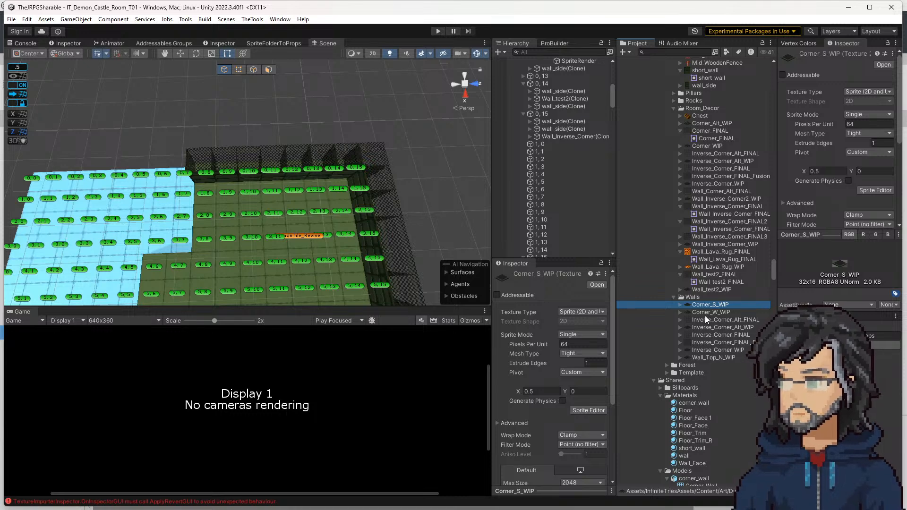
click(719, 350)
click(716, 357)
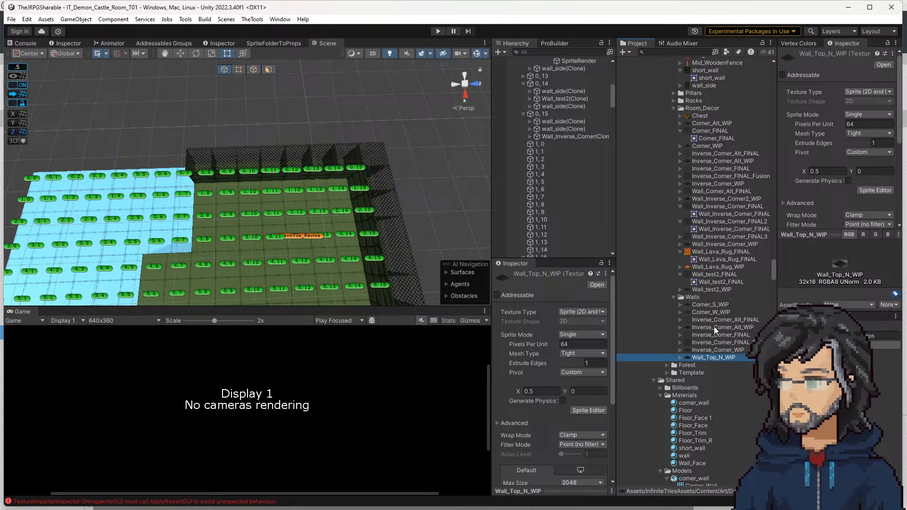
In the Walls folder, rename Corner_W_WIP as Corner_WIP and Corner_S_WIP as Corner_ALT_WIP
click(715, 312)
key(F2)
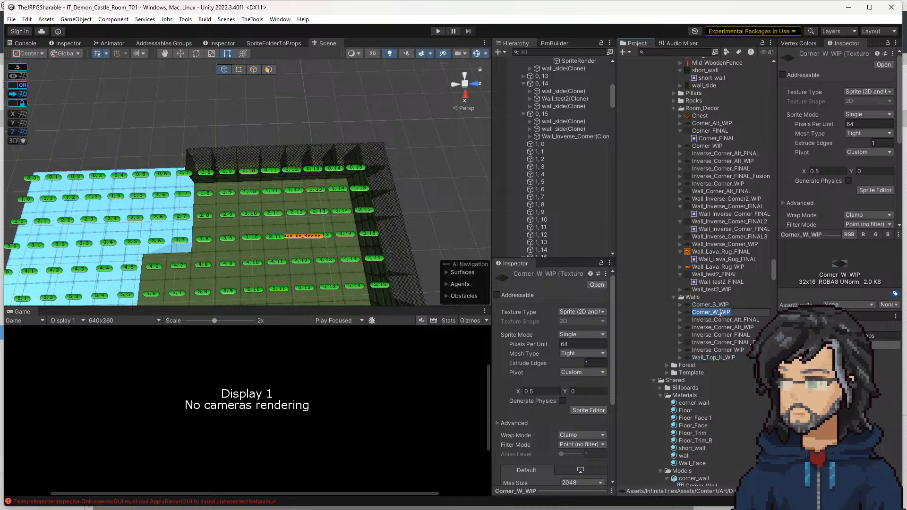
drag(718, 314, 709, 312)
key(BackSpace)
click(711, 305)
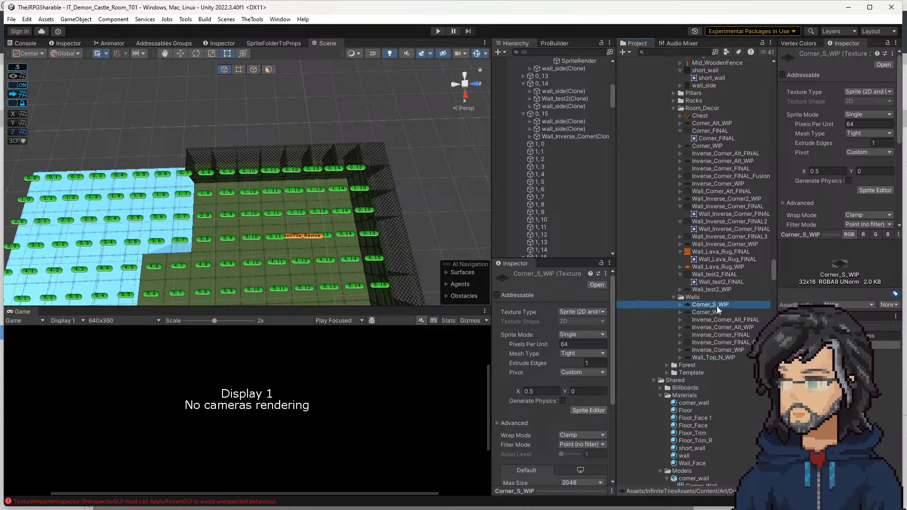
key(F2)
click(718, 305)
key(BackSpace)
text(ALT_)
key(Return)
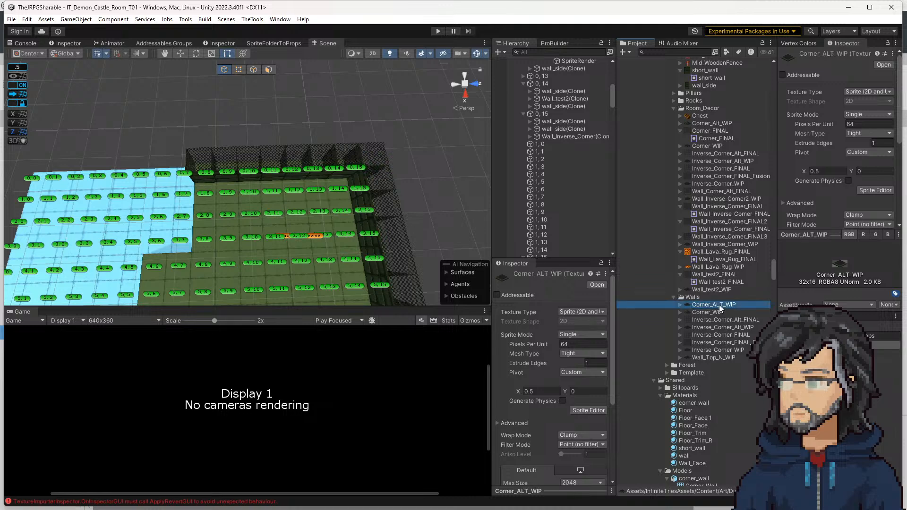
key(F2)
double_click(722, 305)
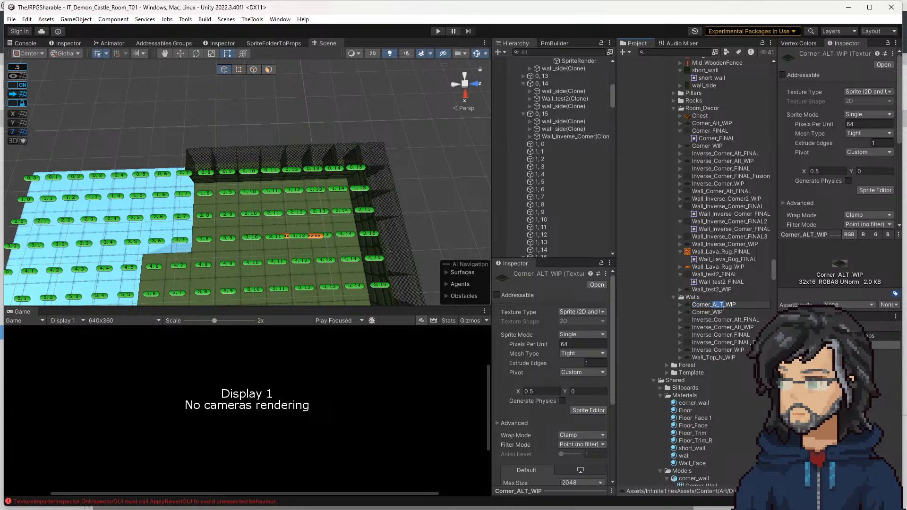
click(712, 310)
click(721, 307)
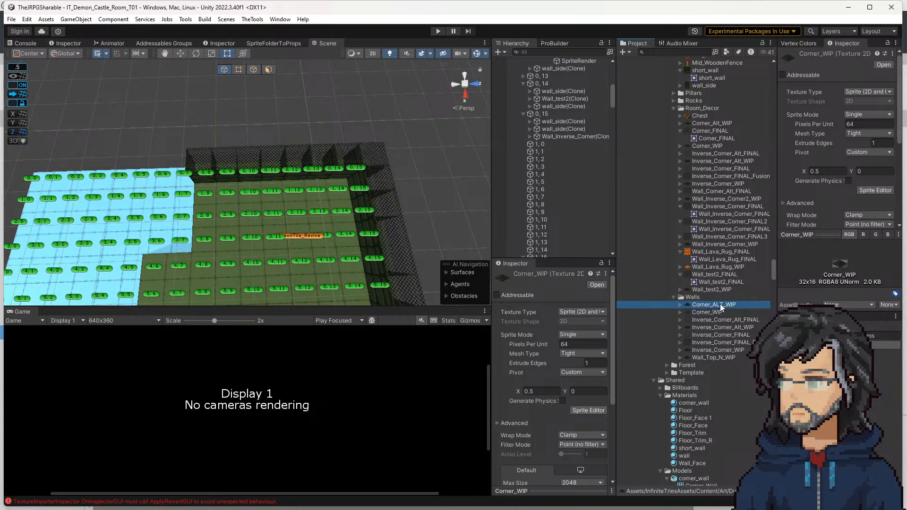
key(F2)
double_click(716, 304)
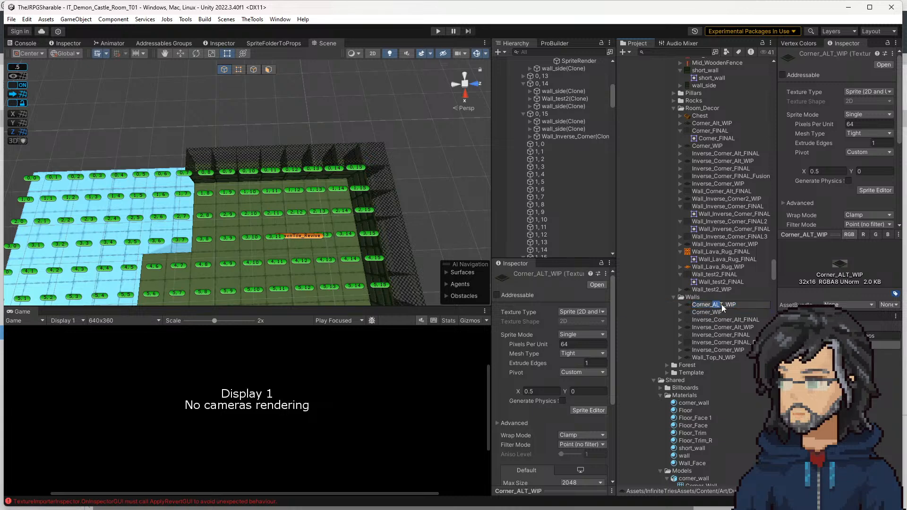
click(716, 312)
Delete Inverse_Corner_Alt_FINAL and Inverse_Corner_FINAL from the Walls folder
click(721, 322)
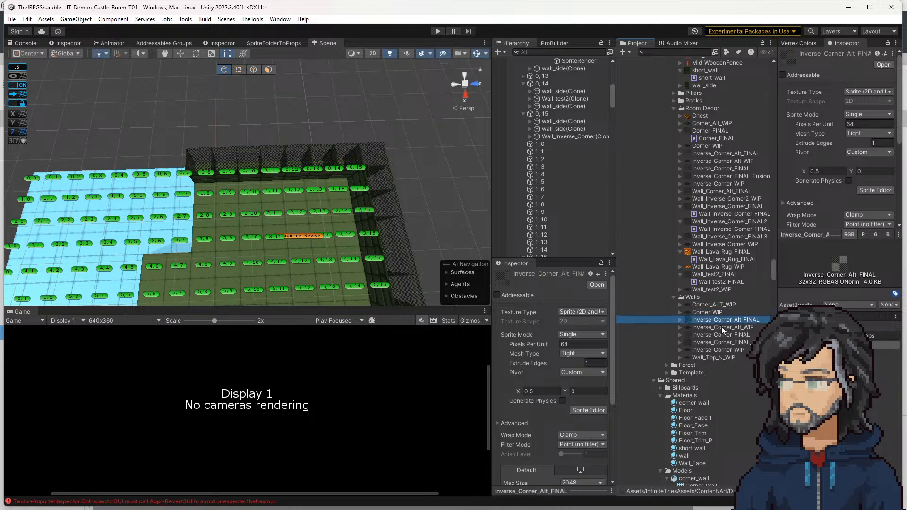
click(720, 328)
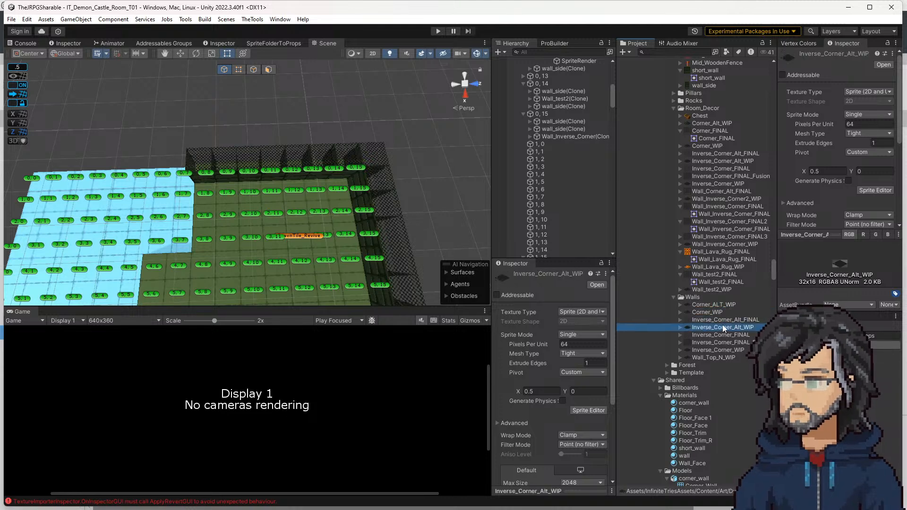
click(720, 319)
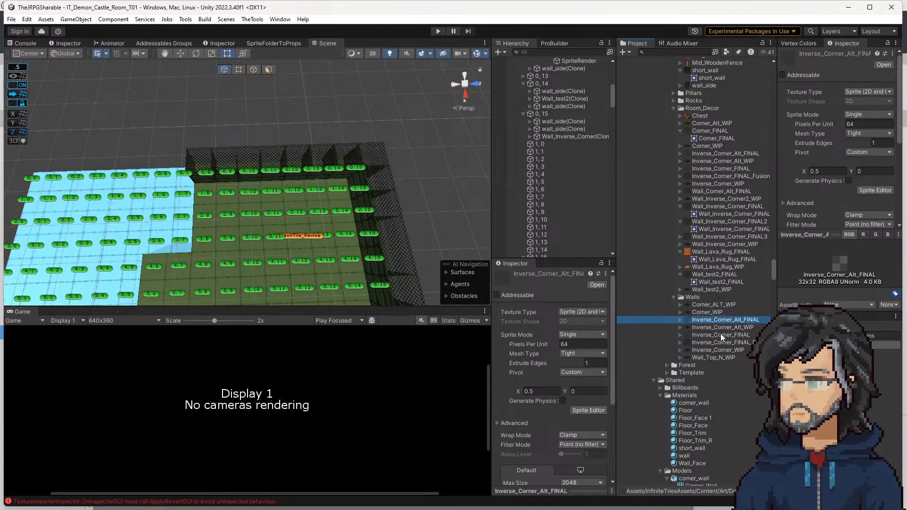
key(Delete)
key(Return)
click(725, 328)
key(Delete)
key(Return)
Rename Inverse_Corner_Alt_WIP in the Walls folder as Inverse_Corner_ALT_WIP
click(718, 335)
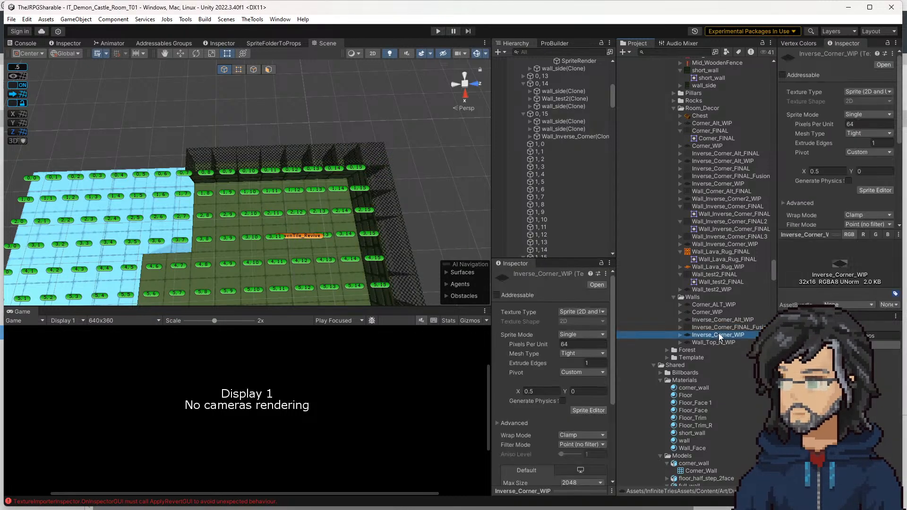
click(738, 319)
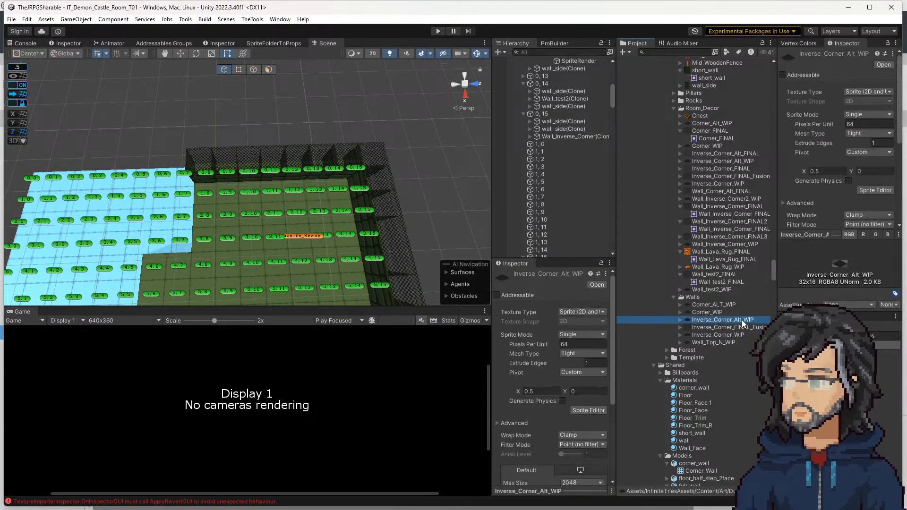
key(F2)
click(740, 320)
key(BackSpace)
key(BackSpace)
text(LT)
key(Return)
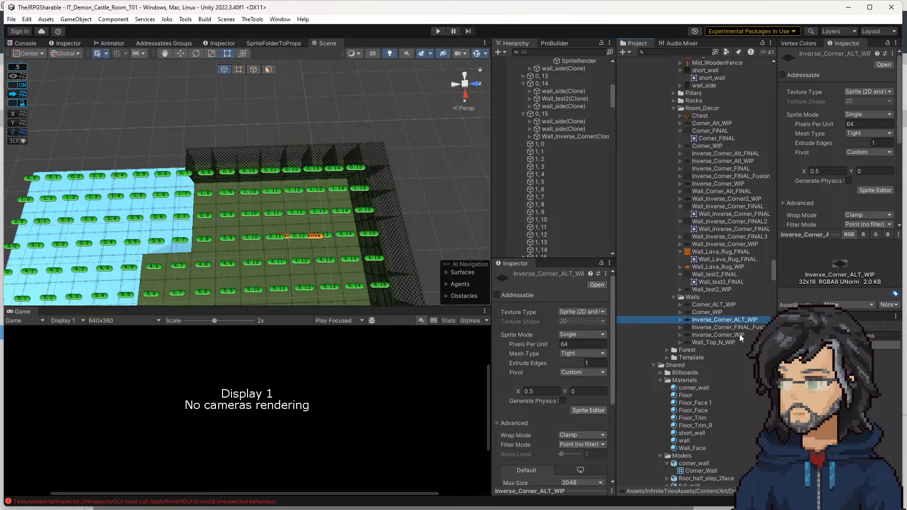
Rename Wall_Top_N_WIP in the Walls folder as Wall_Top_WIP
click(721, 343)
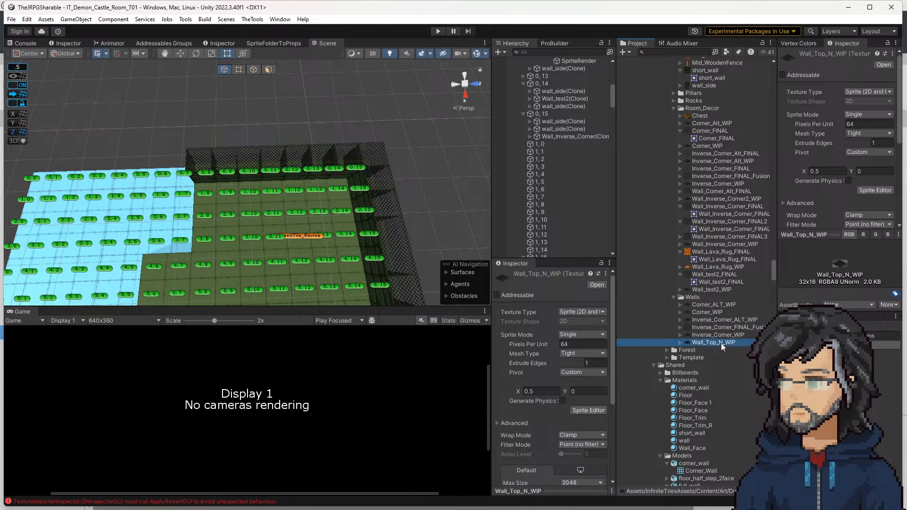
key(F2)
click(719, 342)
key(BackSpace)
key(BackSpace)
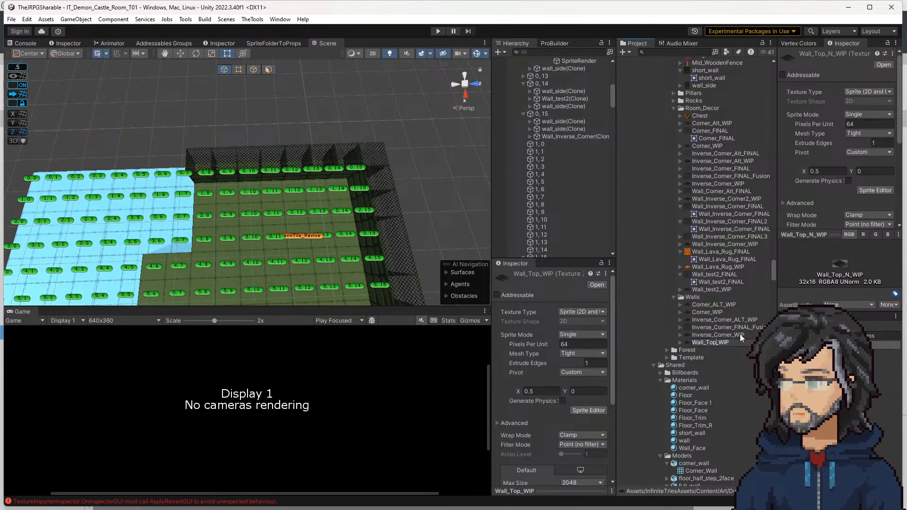
click(739, 334)
Run the sprite folder conversion that generates the FINAL sprites, and clear the Console
click(878, 336)
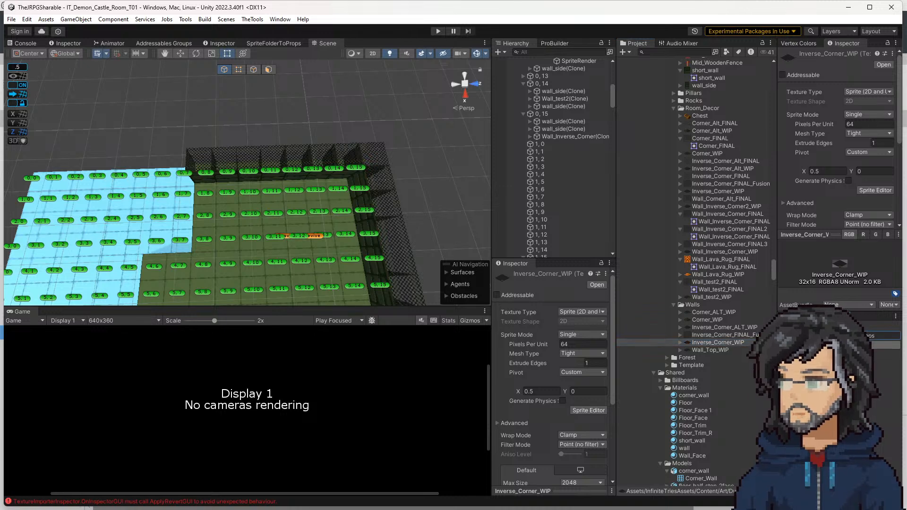
click(722, 328)
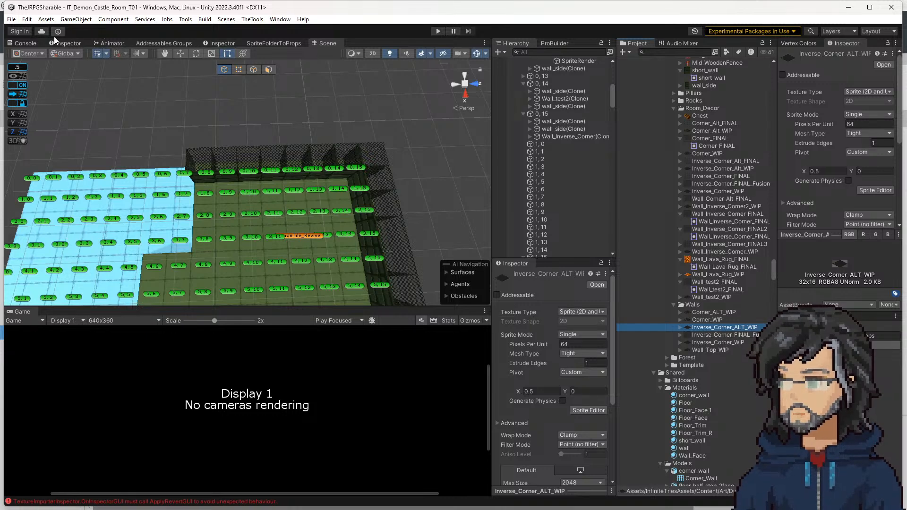
click(23, 43)
click(13, 52)
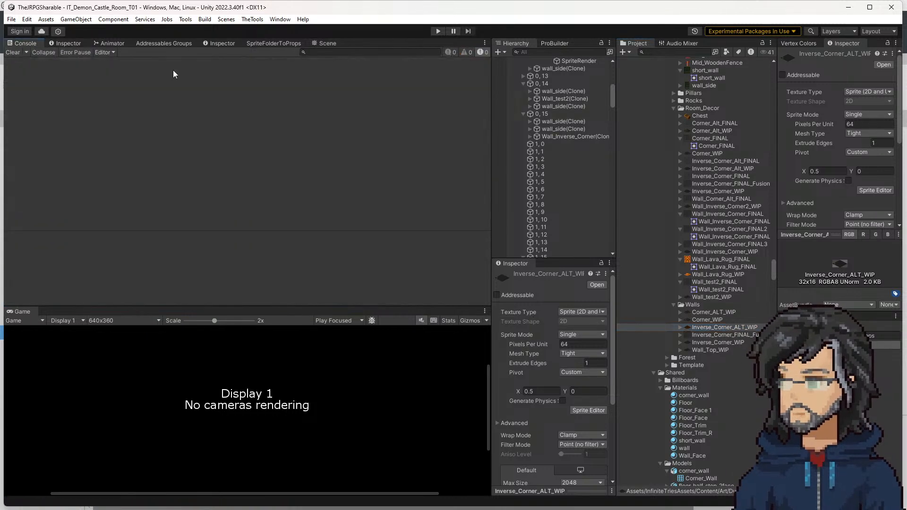
Delete Wall_test2_FINAL, the three Wall_Inverse_Corner FINAL sprites, Wall_Corner_Alt_FINAL, Inverse_Corner_FINAL and Inverse_Corner_Alt_FINAL from the Room_Decor folder
click(720, 289)
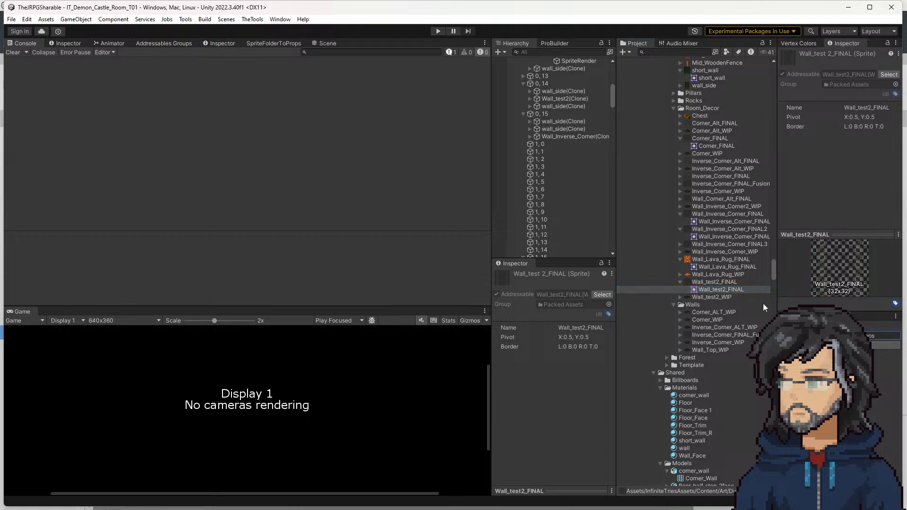
click(711, 282)
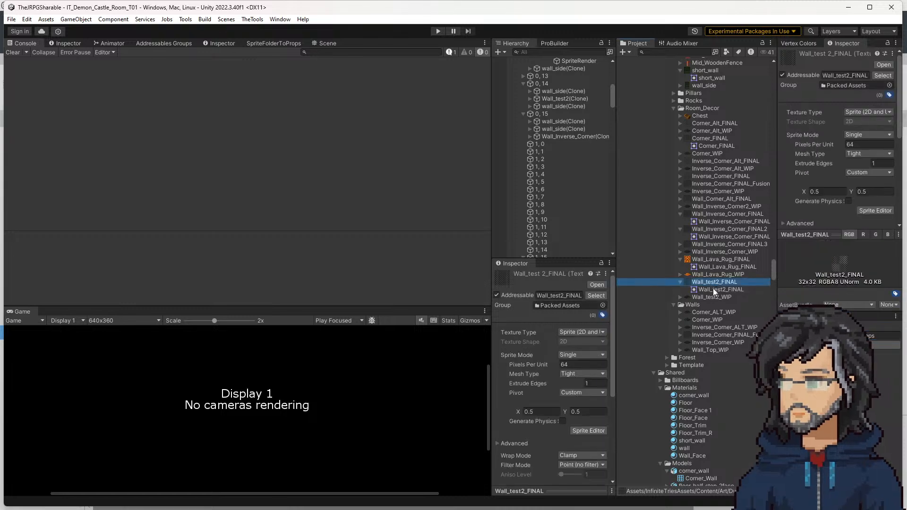
ctrl+click(704, 245)
ctrl+click(702, 229)
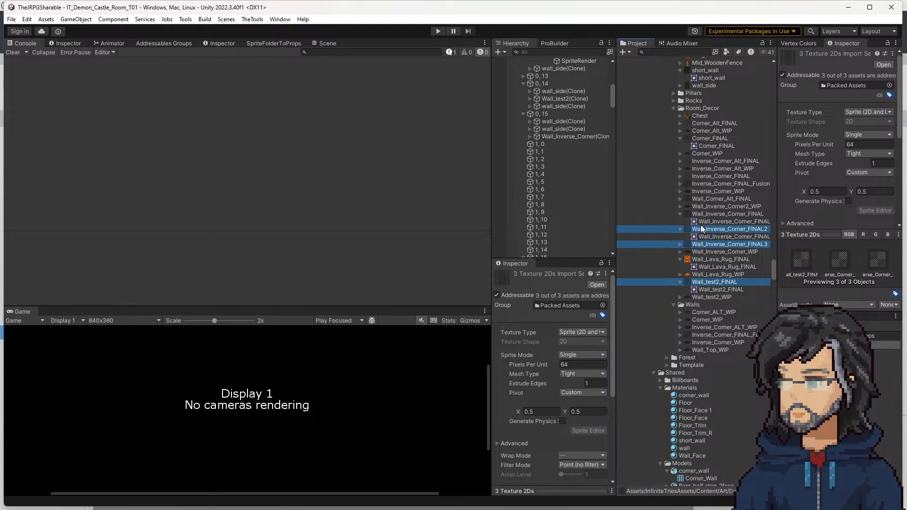
ctrl+click(718, 214)
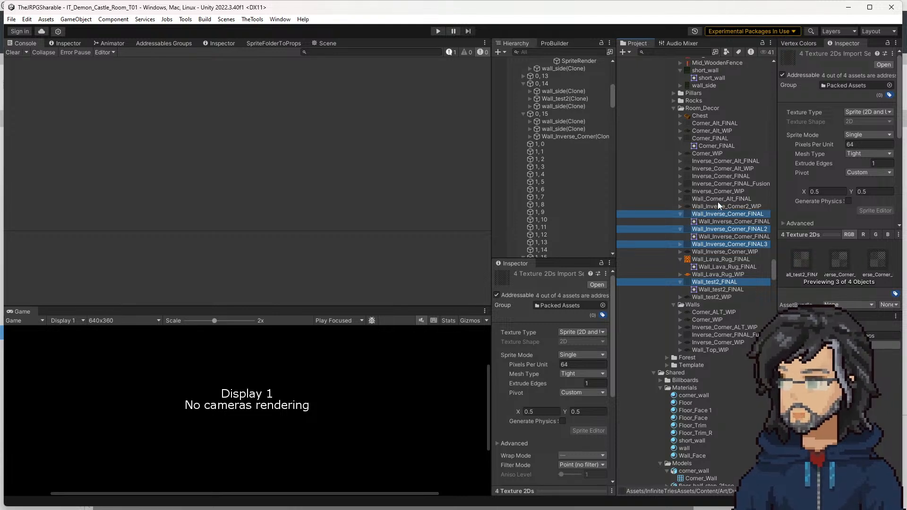
ctrl+click(720, 199)
ctrl+click(730, 175)
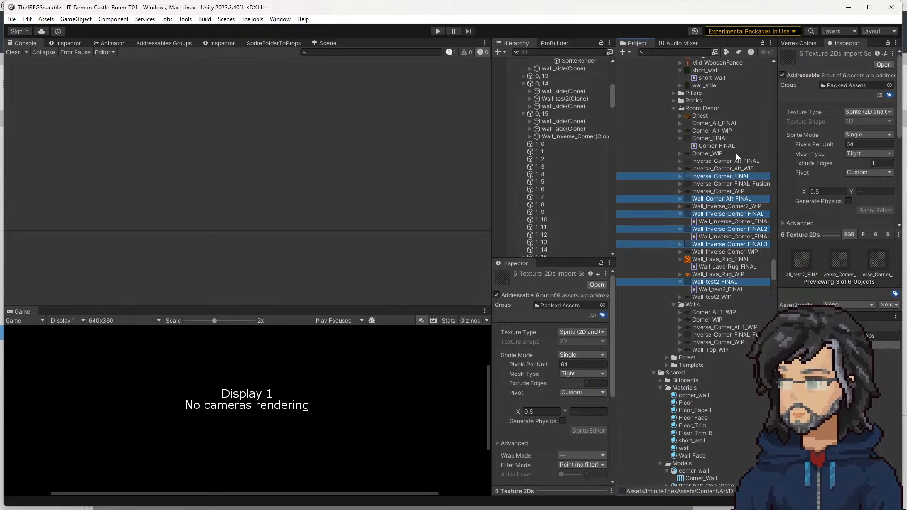
ctrl+click(733, 161)
key(Delete)
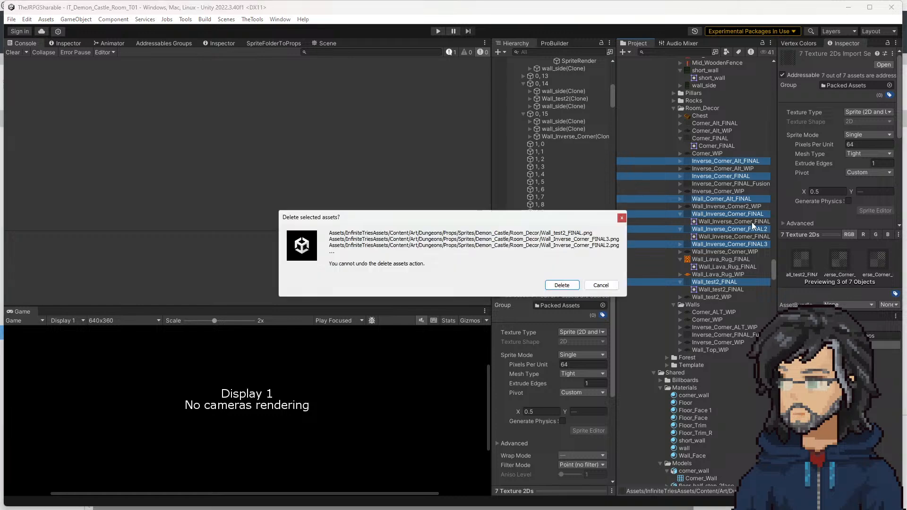
key(Return)
Delete the Corner_FINAL sprite from the Room_Decor folder
click(715, 140)
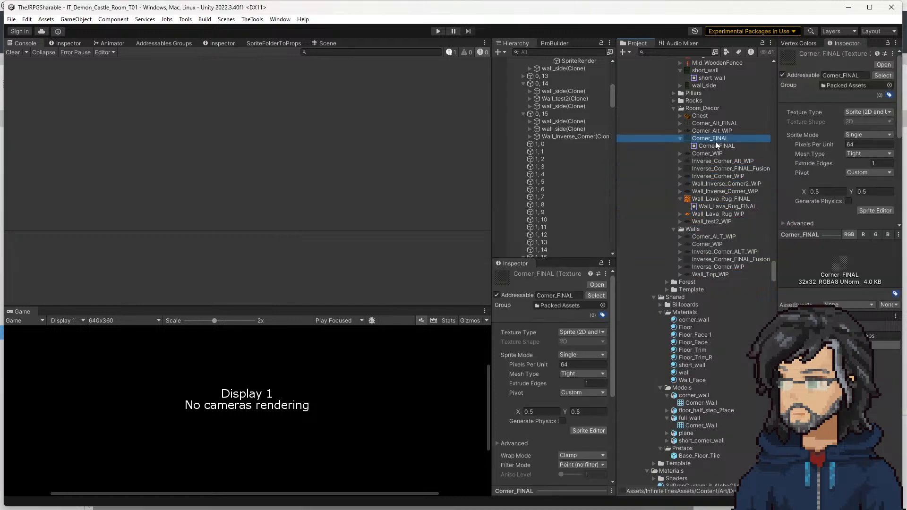
key(Delete)
key(Return)
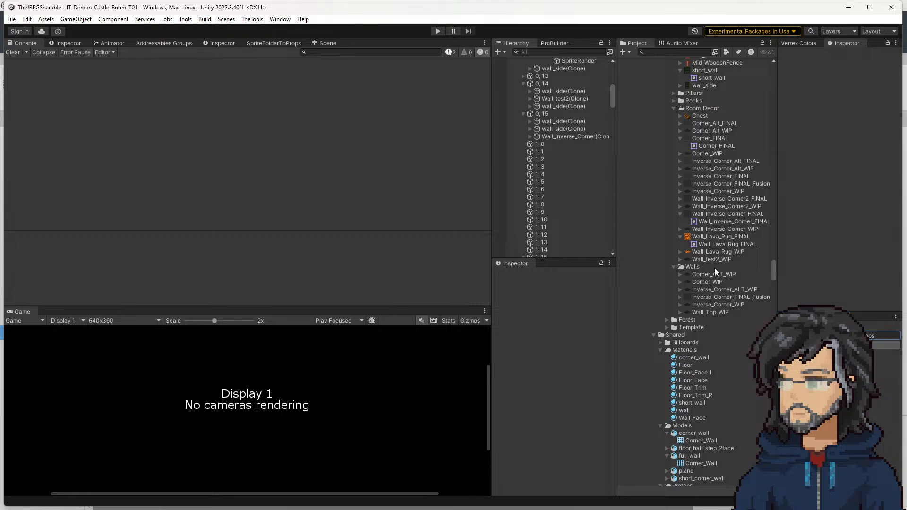
Compare the previews of Wall_test2_WIP, Wall_Lava_Rug_FINAL and the corner and inverse corner FINAL sprites in the Room_Decor folder
click(704, 260)
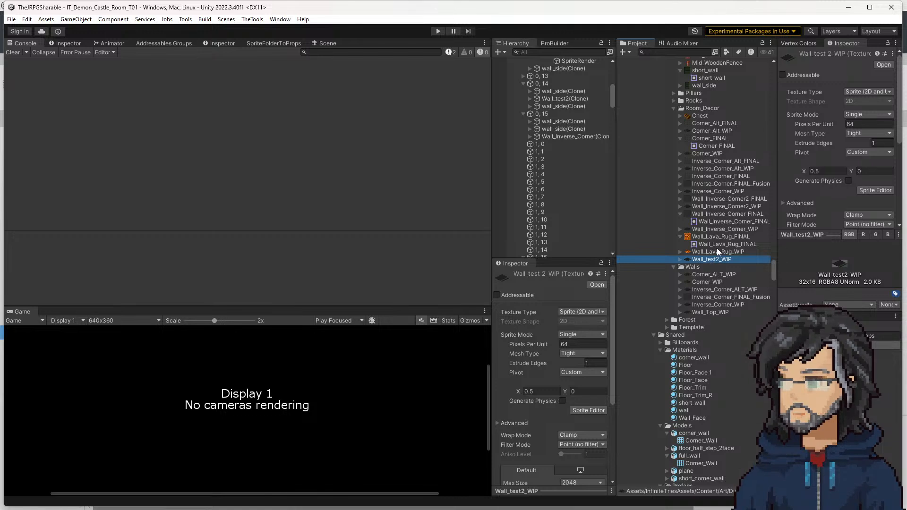
click(710, 236)
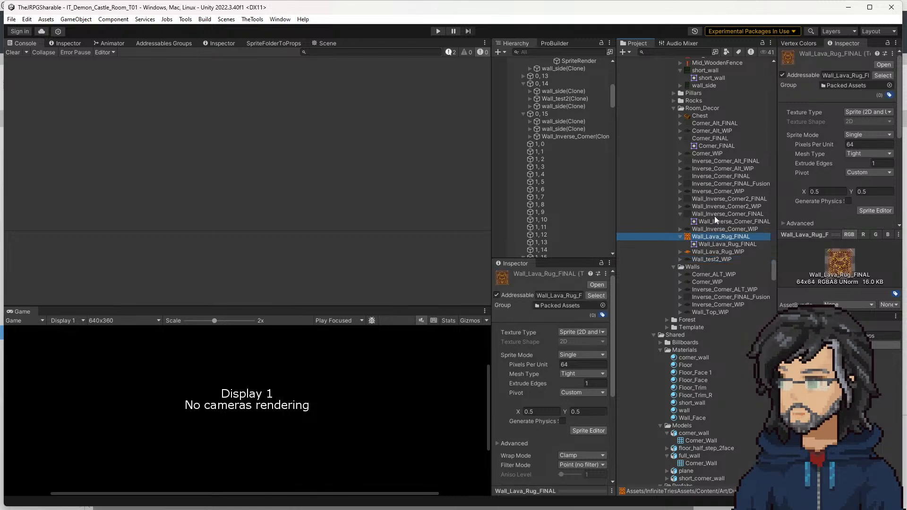
click(714, 216)
click(713, 200)
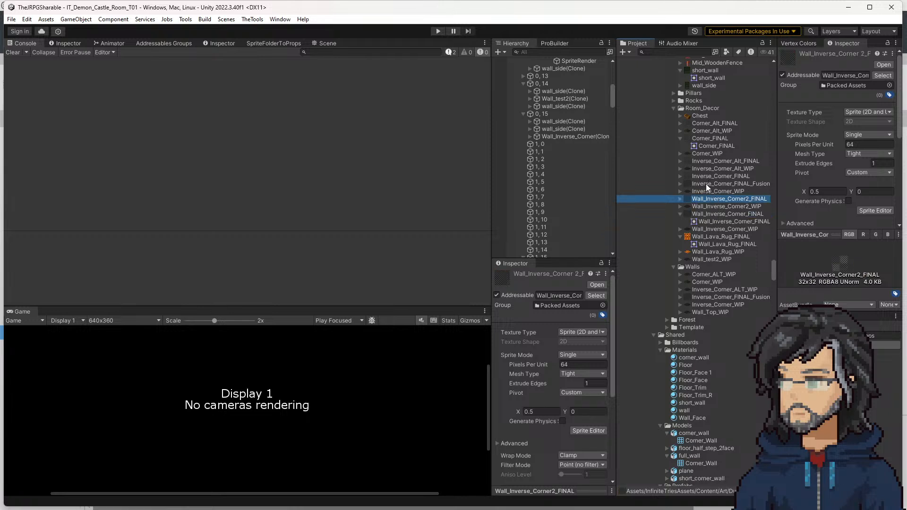
click(704, 180)
click(704, 177)
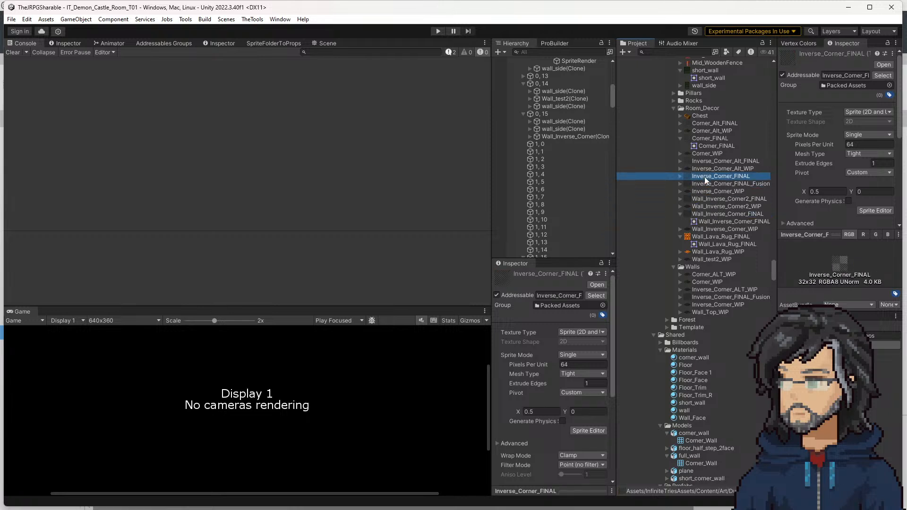
click(702, 182)
click(703, 177)
click(700, 161)
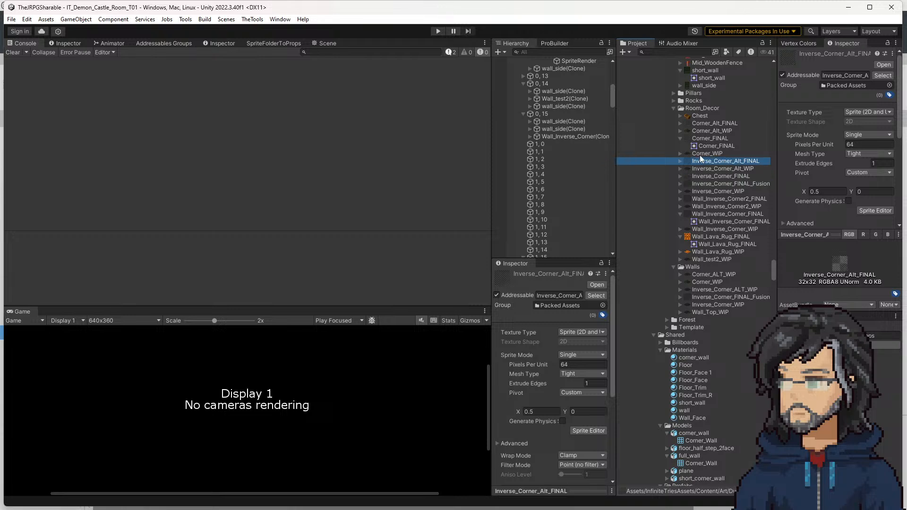
click(701, 138)
click(702, 123)
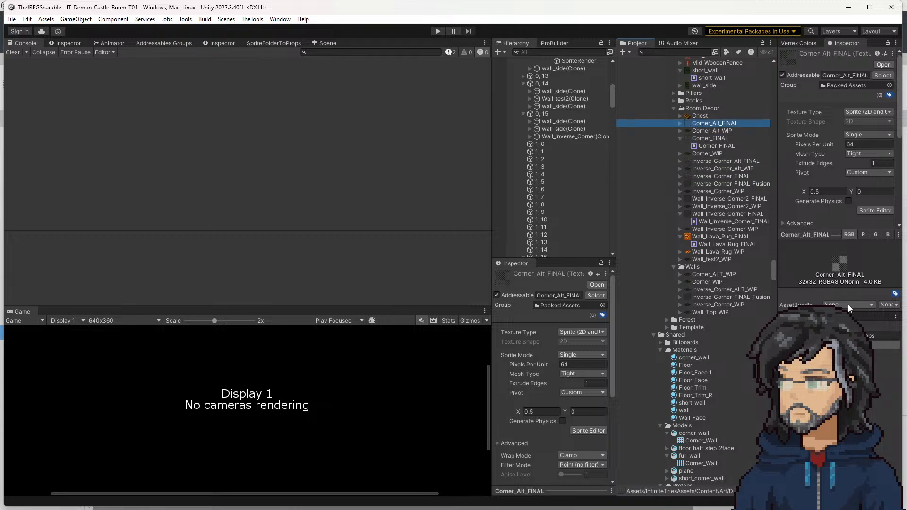
Run the sprite folder conversion again, and collapse Materials and Models under Shared and Prefabs and Sprites under Props
click(850, 345)
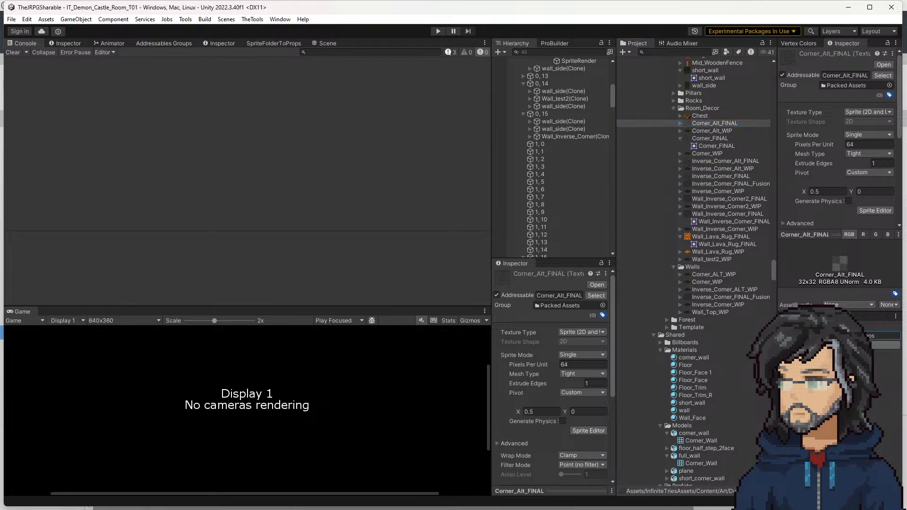
click(661, 351)
click(660, 358)
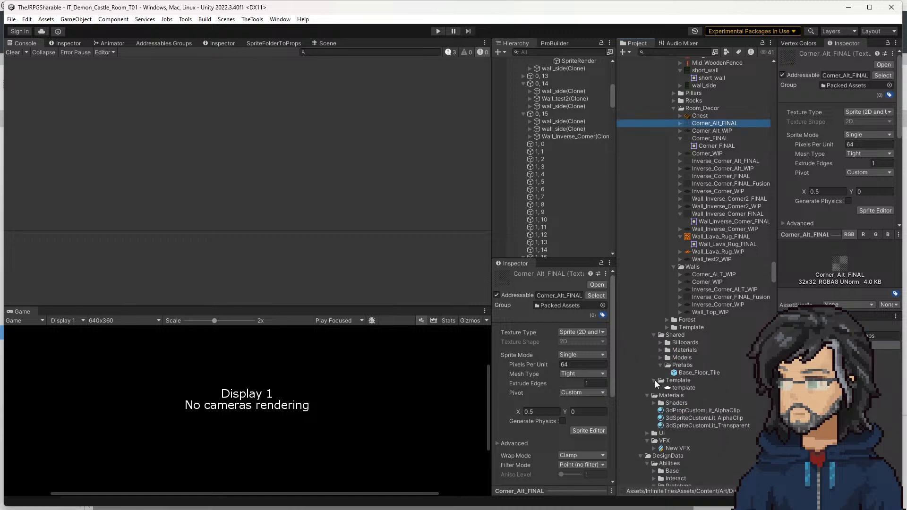
scroll(665, 342, up, 15)
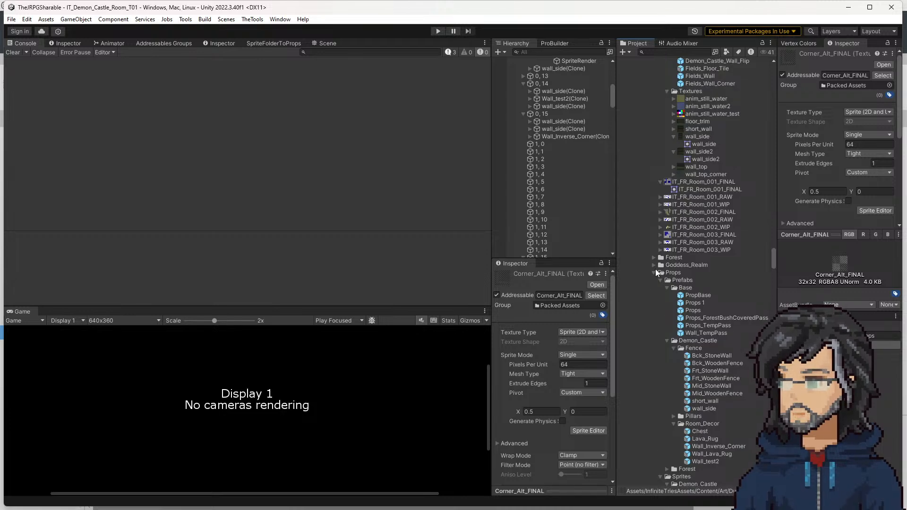
click(661, 280)
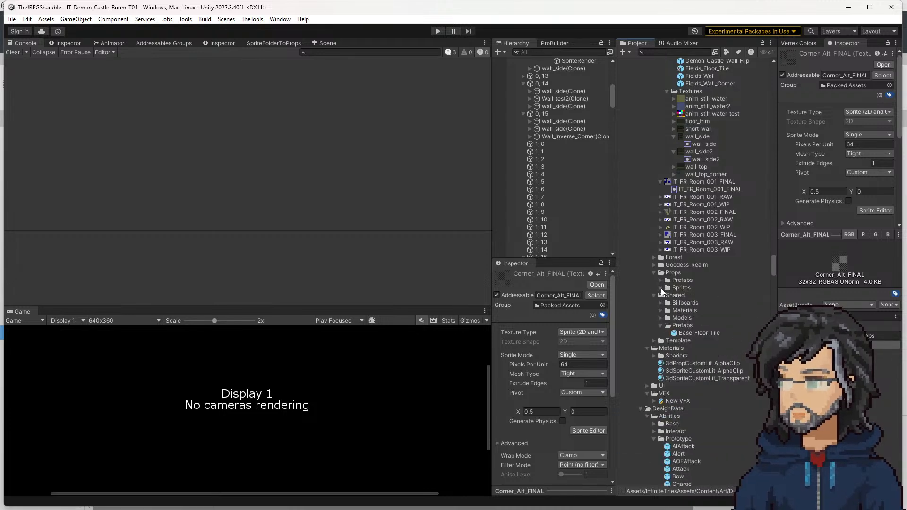
Collapse the Materials, VFX, Abilities and Fields folders in the project tree while keeping the Dungeons folder expanded
scroll(667, 275, up, 12)
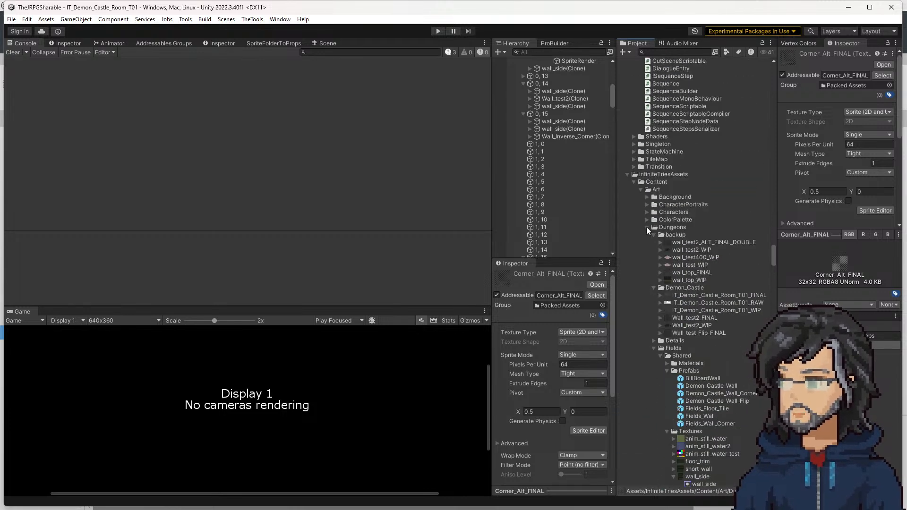
click(647, 227)
click(647, 233)
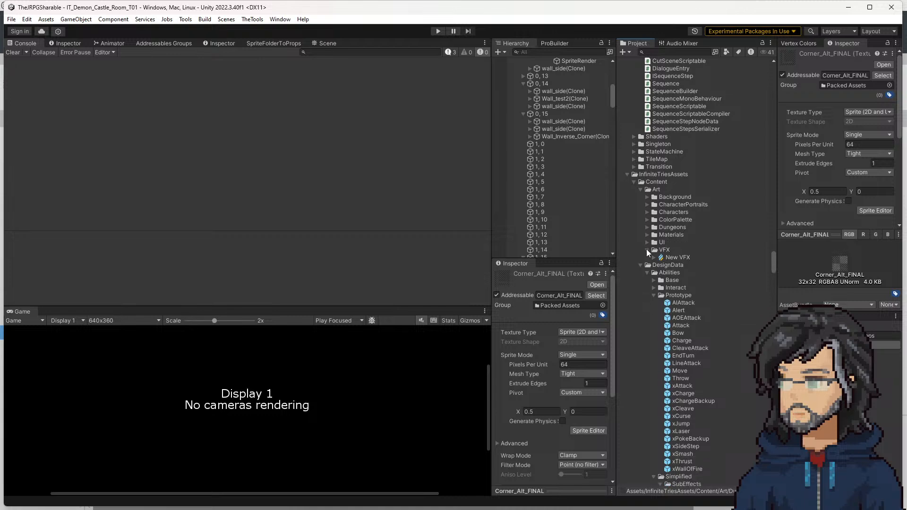
click(646, 228)
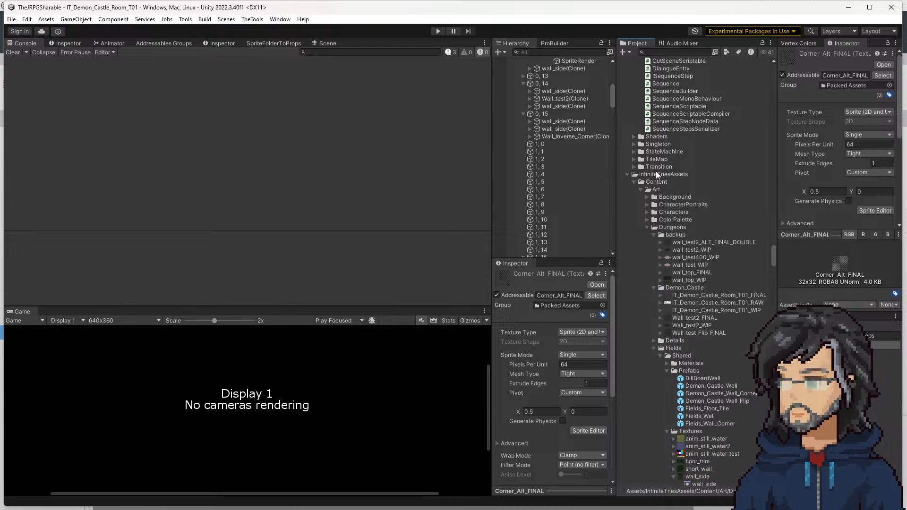
scroll(689, 295, down, 15)
scroll(680, 316, down, 3)
scroll(685, 211, up, 20)
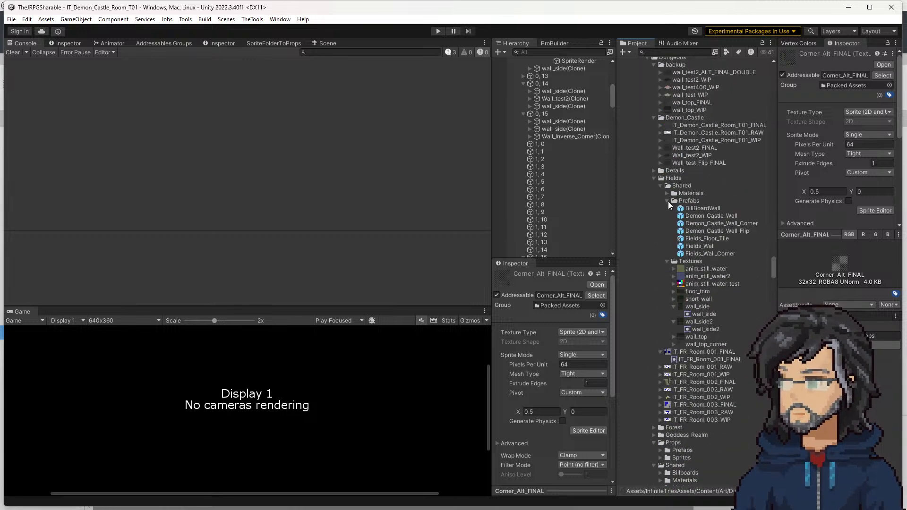
click(654, 177)
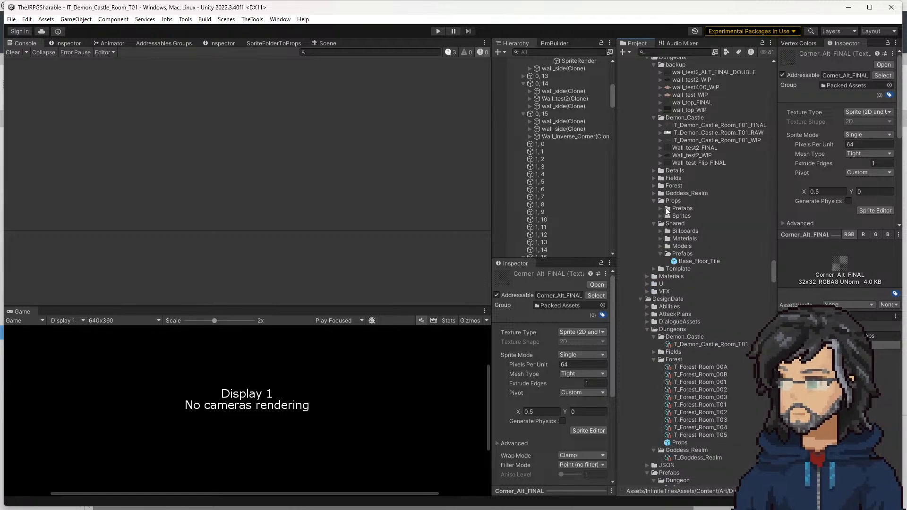
Move the Room_Decor corner and inverse corner sprites, from Corner_Alt_FINAL to Wall_Inverse_Corner_WIP, into the Dungeons backup folder, leaving the Wall_Lava_Rug textures in place
click(661, 216)
scroll(701, 317, down, 3)
scroll(701, 296, down, 4)
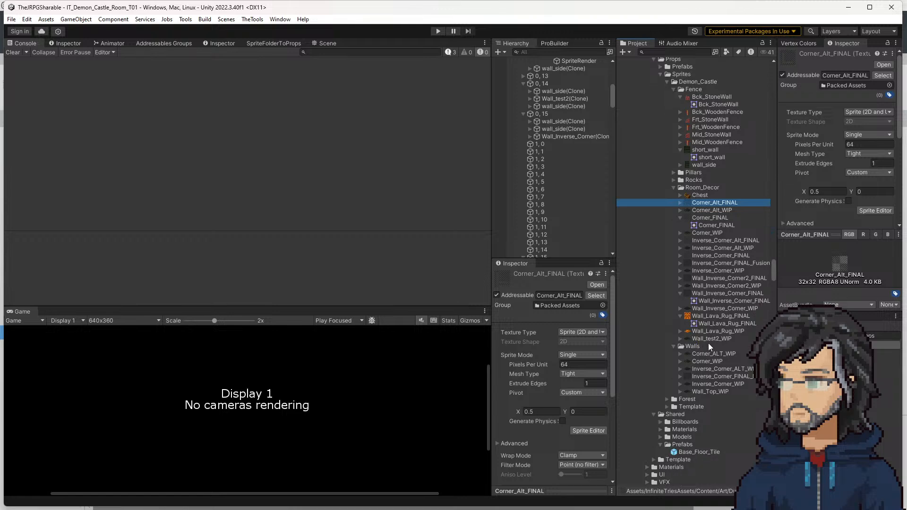
shift+click(709, 339)
ctrl+click(705, 332)
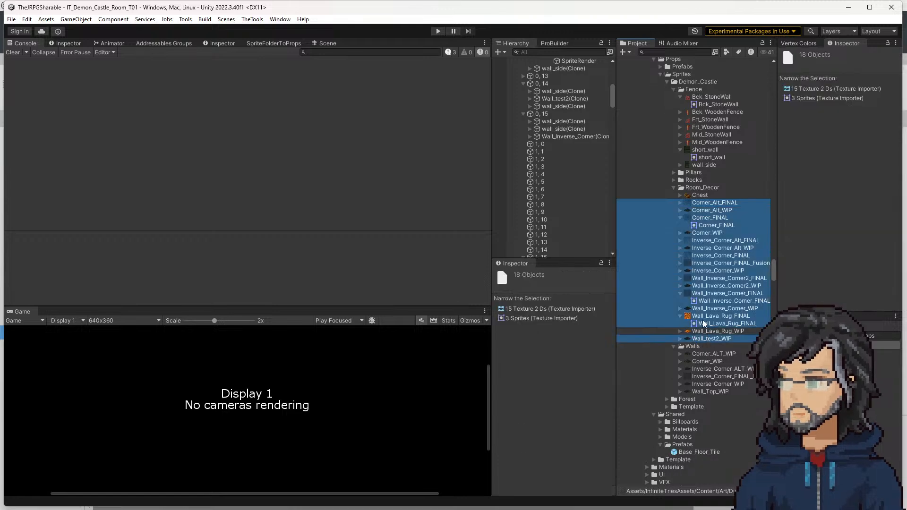
ctrl+click(703, 316)
scroll(703, 320, up, 4)
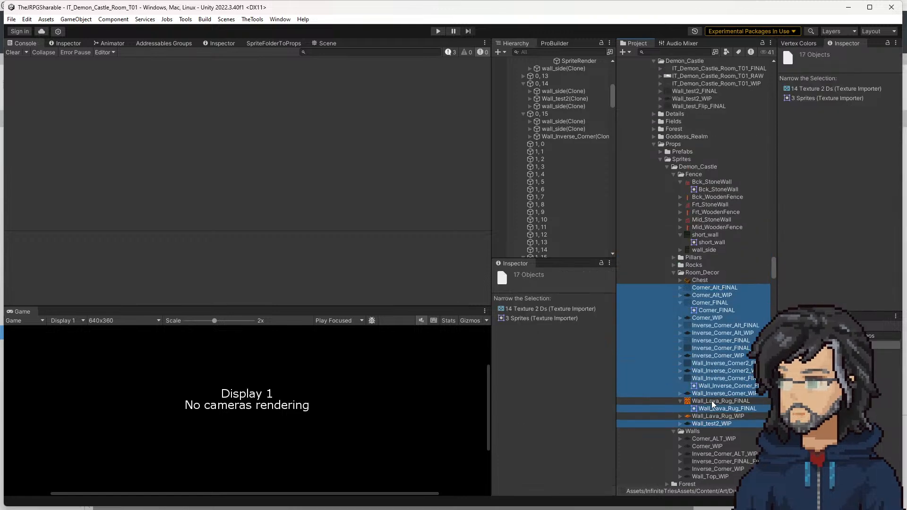
mouse_move(711, 348)
mouse_down()
mouse_move(680, 184)
mouse_move(686, 70)
mouse_move(678, 62)
mouse_up()
Delete Wall_Lava_Rug_FINAL and regenerate the FINAL sprites in Room_Decor and Walls with the sprite folder conversion
scroll(730, 274, down, 3)
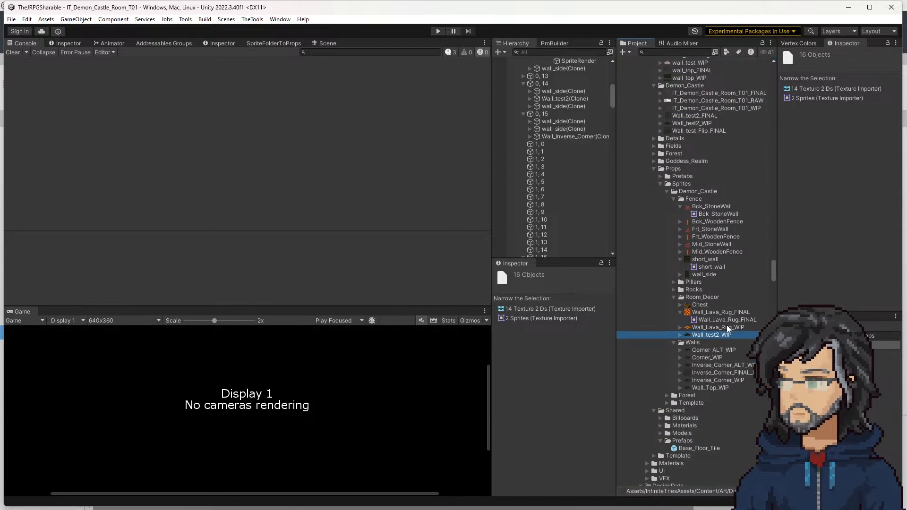
click(718, 327)
click(845, 346)
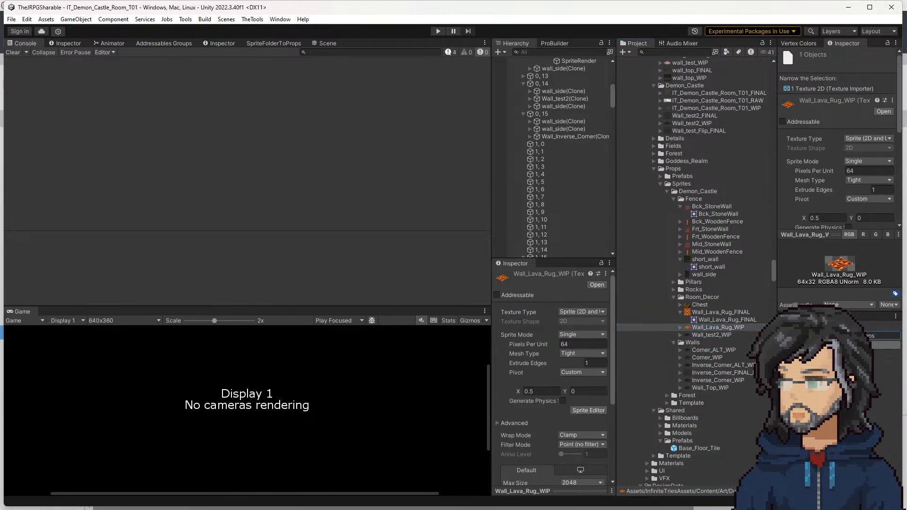
click(722, 328)
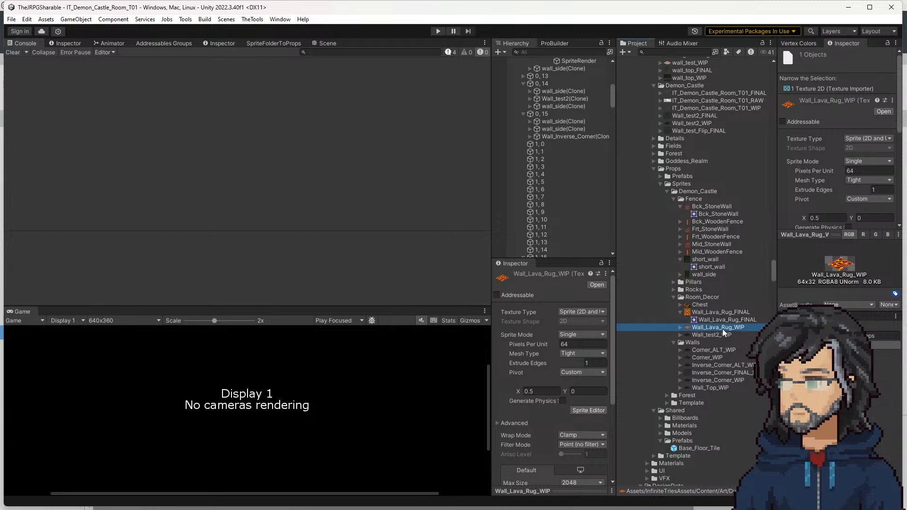
click(720, 313)
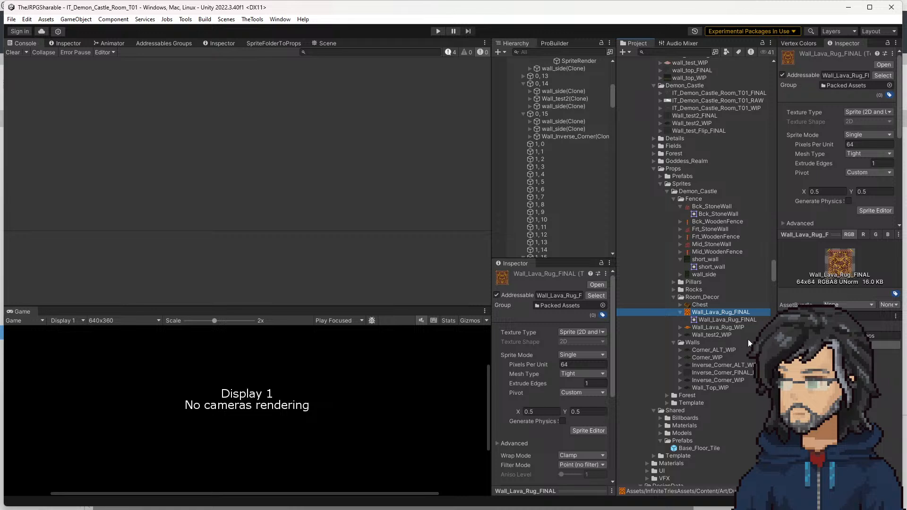
key(Delete)
key(Return)
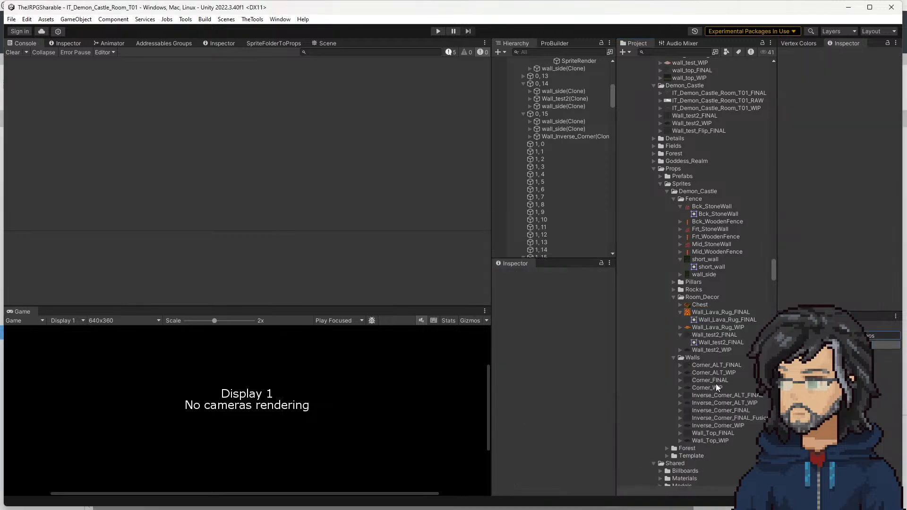
Compare the previews of the Wall_Top, Corner and Inverse_Corner FINAL sprites in the Walls folder
scroll(725, 386, down, 2)
click(726, 378)
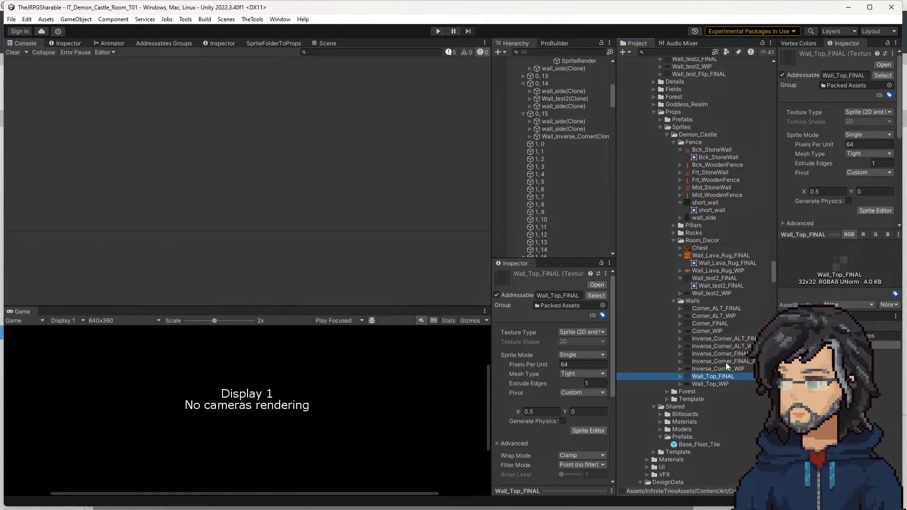
click(723, 356)
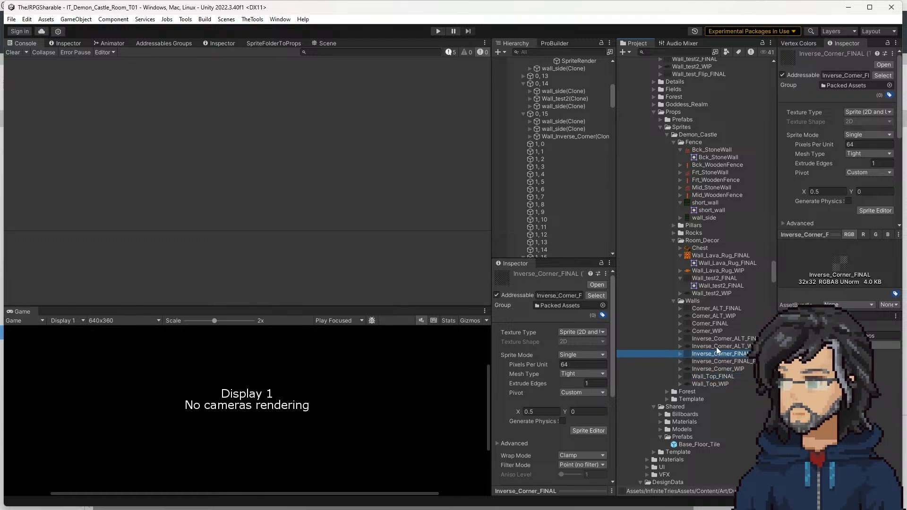
click(718, 339)
click(707, 324)
click(704, 309)
click(701, 325)
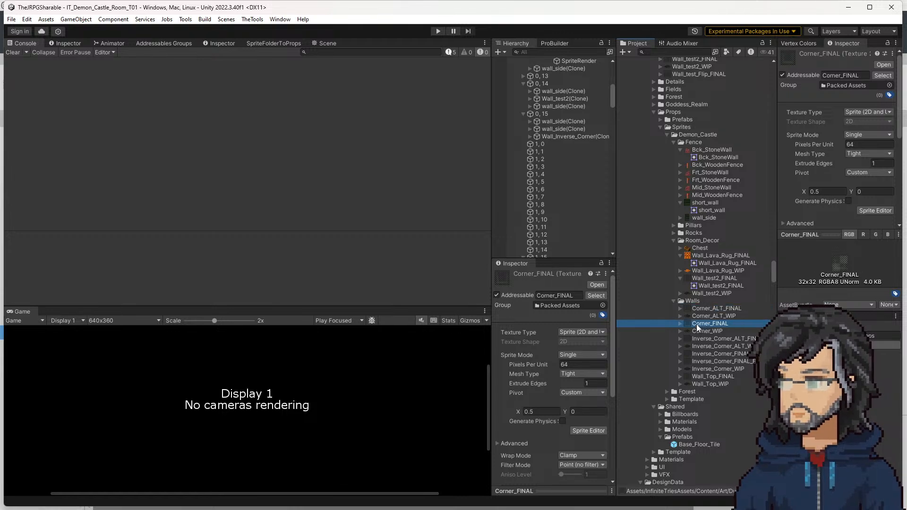
click(726, 361)
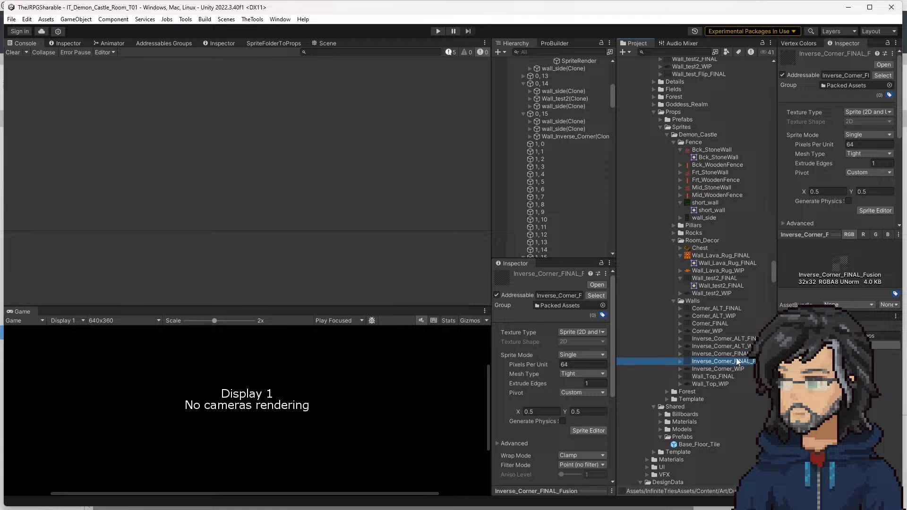
click(733, 354)
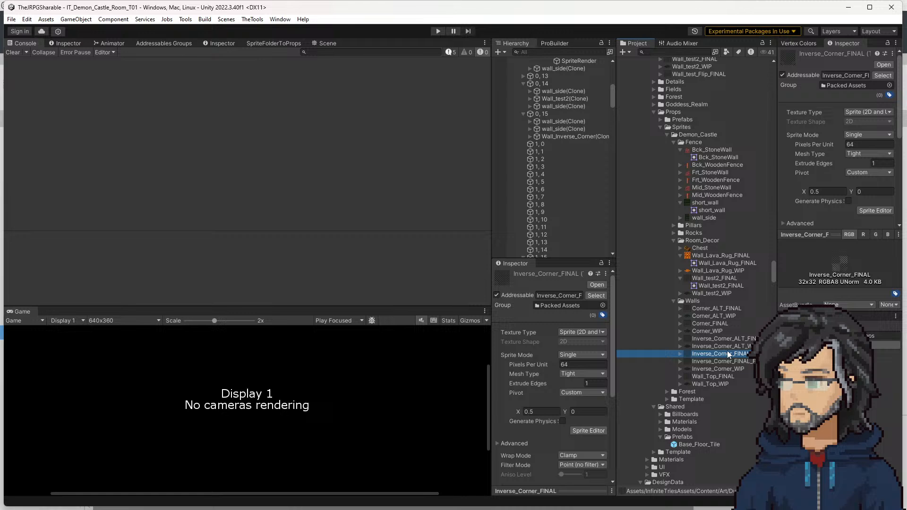
Reveal Corner_FINAL from the Walls folder in the file explorer, open it in Aseprite and inspect its pixels up close
right_click(708, 323)
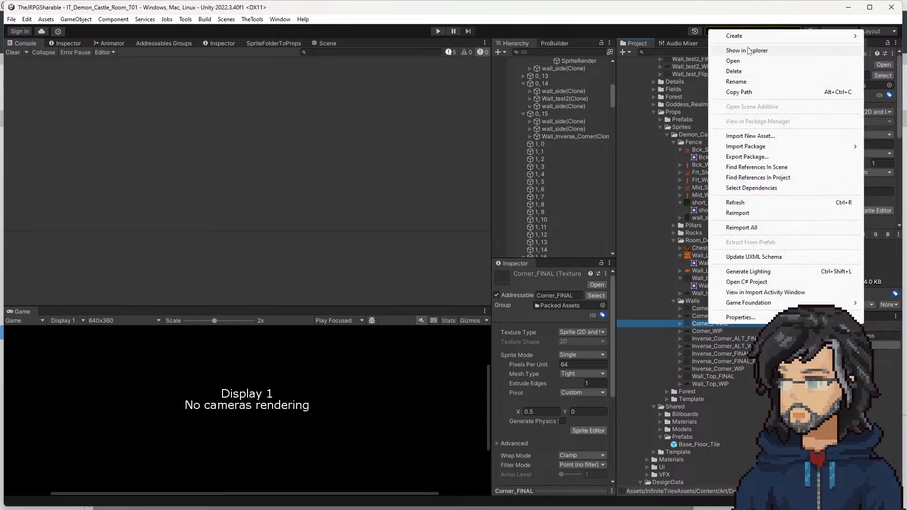
click(748, 50)
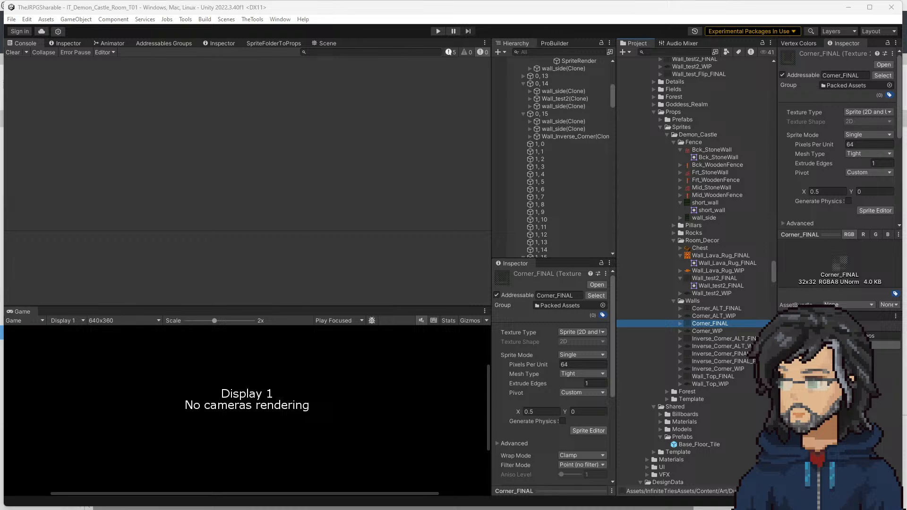
key(alt+Tab)
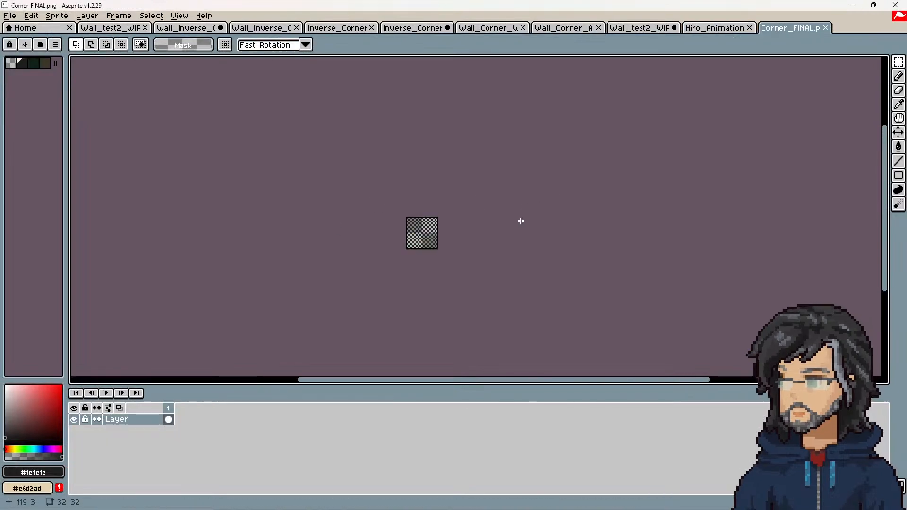
scroll(444, 255, up, 5)
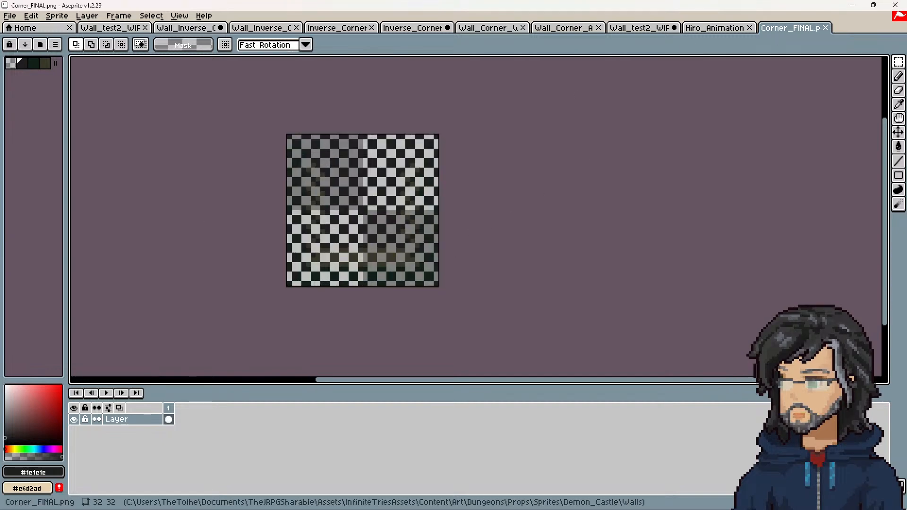
Open Corner_ALT_FINAL.png from the Dungeons/Props/Sprites/Demon_Castle/Walls folder
click(10, 16)
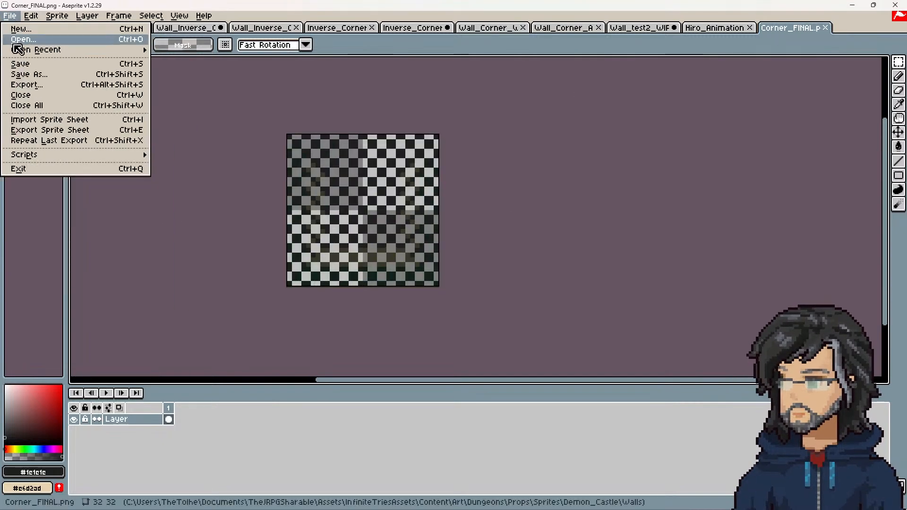
click(18, 40)
click(93, 62)
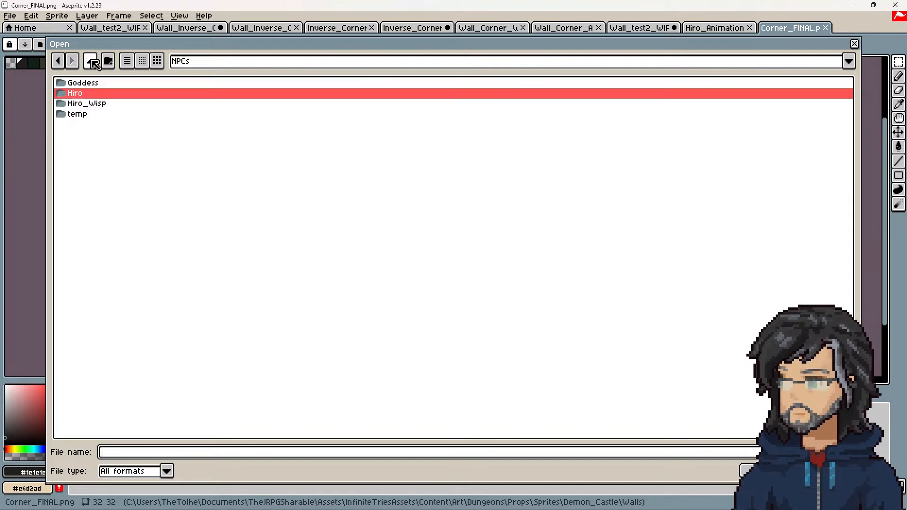
click(93, 62)
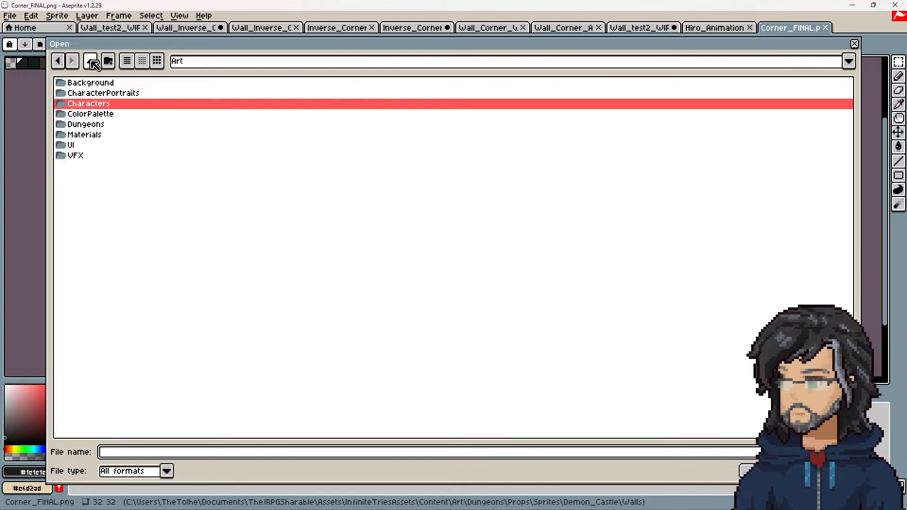
double_click(86, 125)
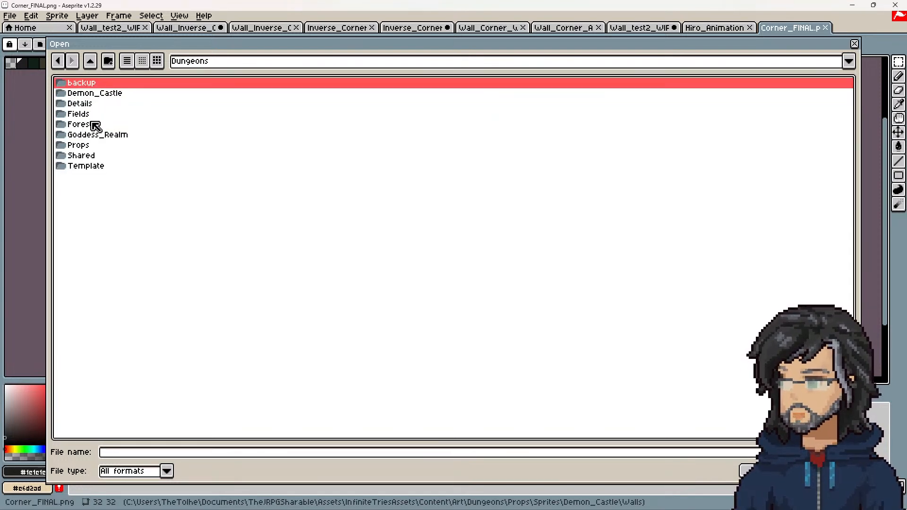
double_click(84, 145)
double_click(87, 92)
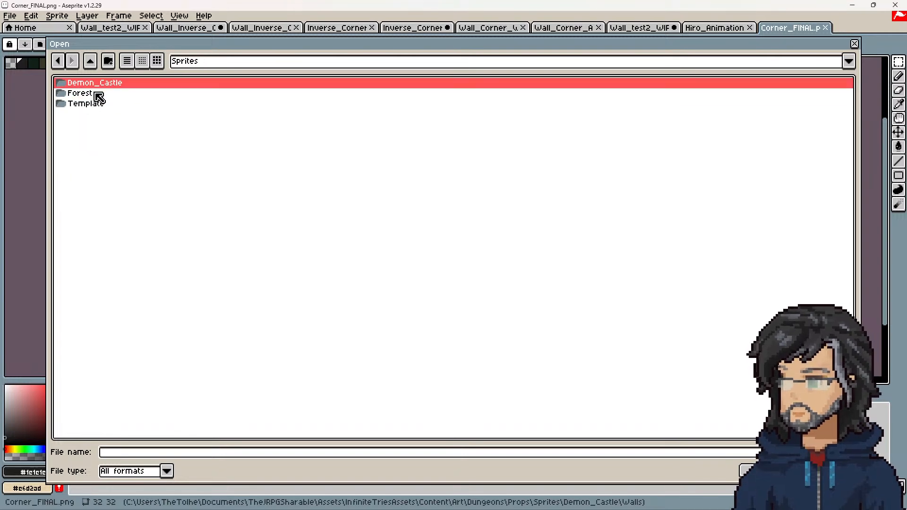
double_click(95, 86)
double_click(84, 125)
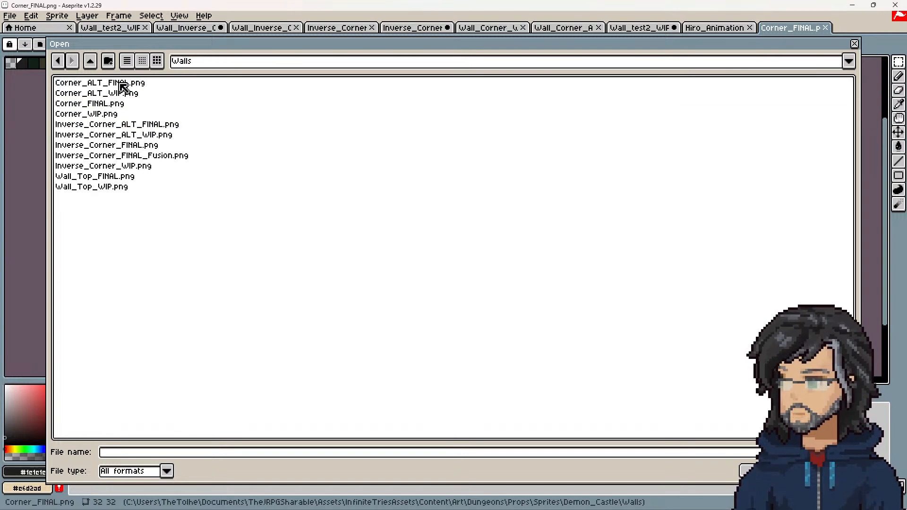
double_click(128, 83)
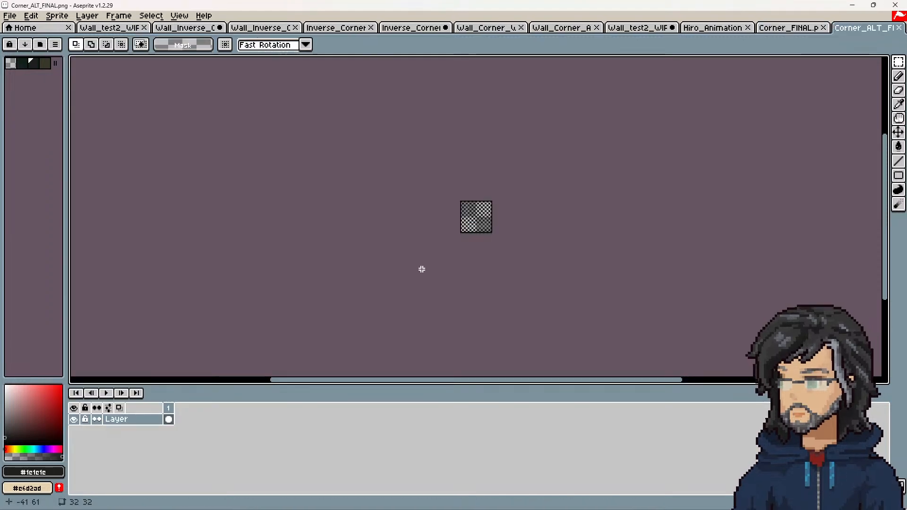
Compare the opened Corner_ALT_FINAL image with Corner_FINAL
middle_drag(504, 244, 509, 283)
drag(632, 99, 326, 330)
click(789, 28)
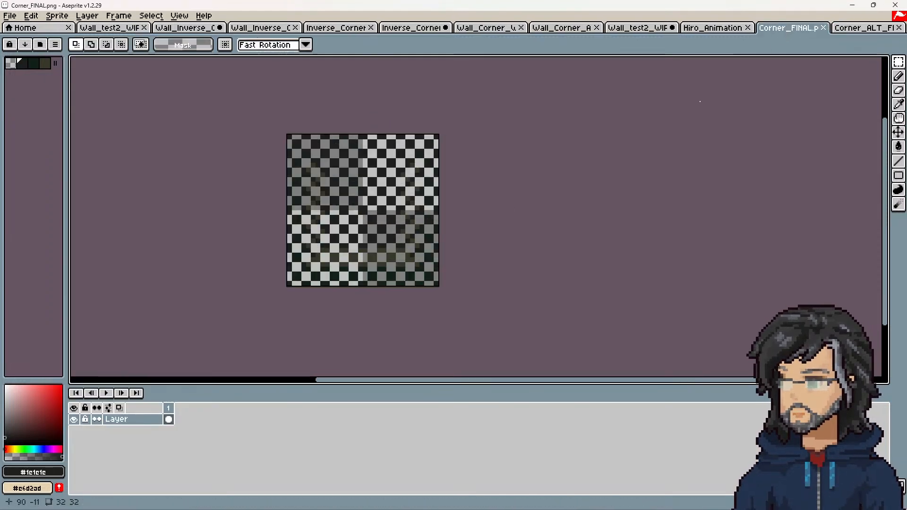
middle_drag(481, 237, 508, 236)
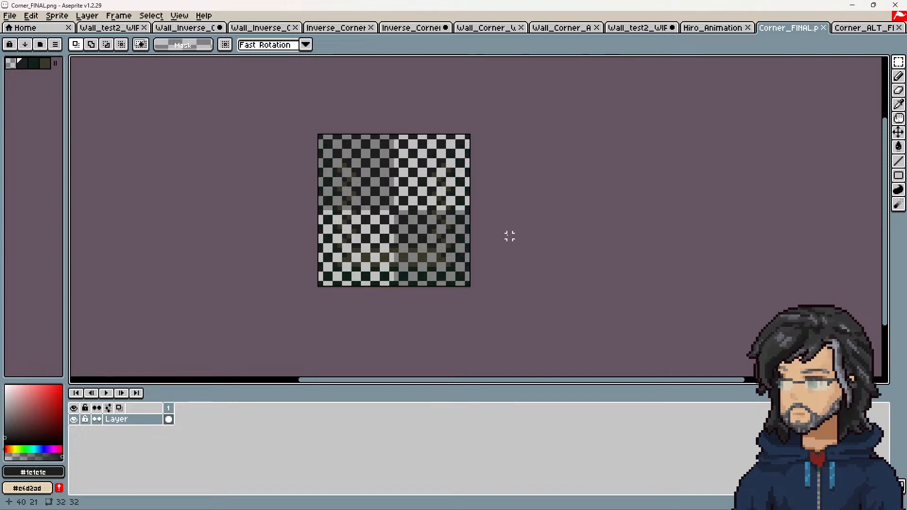
Switch back to Unity, compare the Corner_ALT_FINAL and Corner_FINAL previews in the Walls folder, and minimize the editor
click(852, 6)
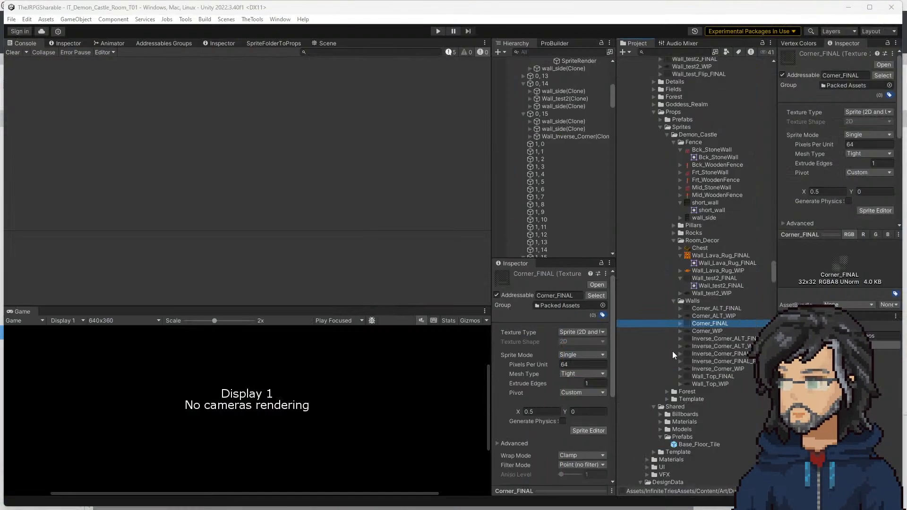
click(706, 308)
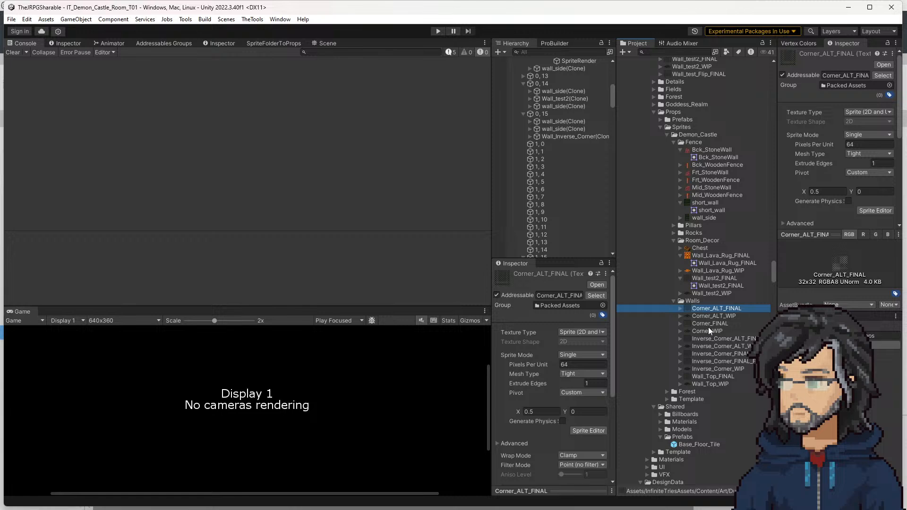
click(708, 326)
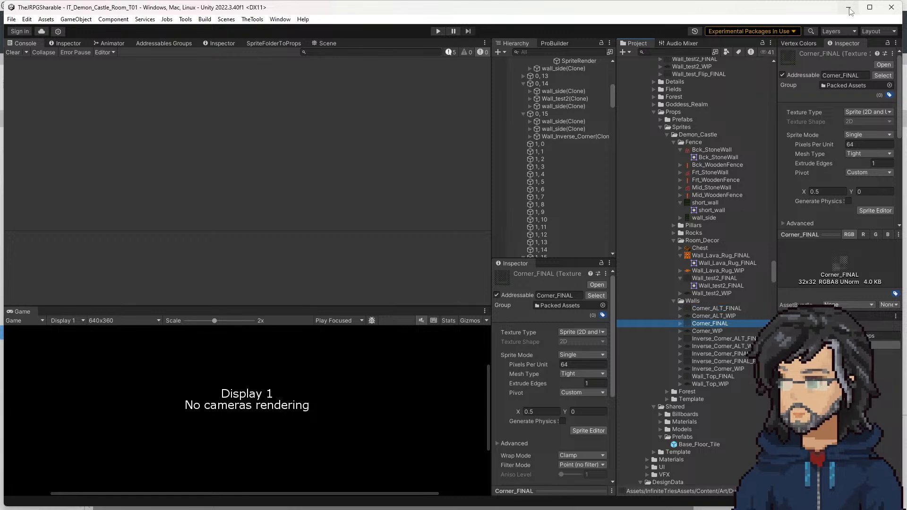
click(848, 7)
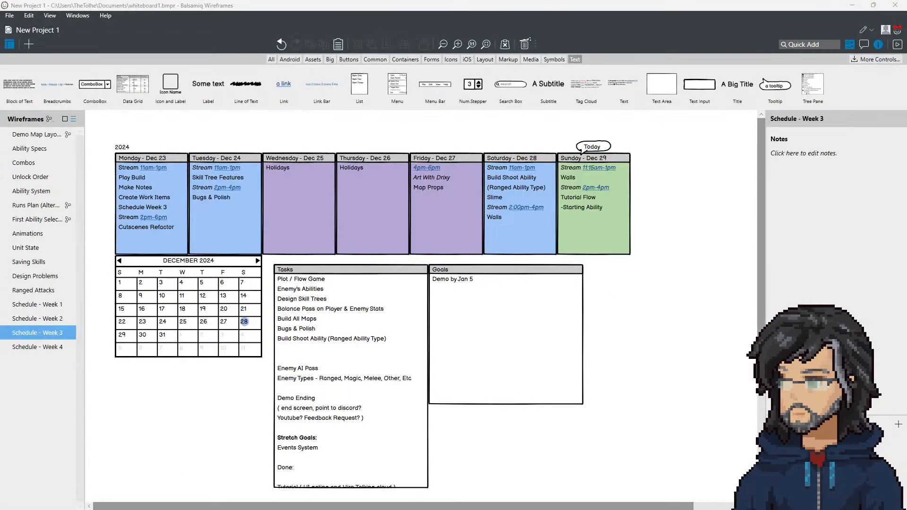
Switch to Aseprite, compare the open Corner_FINAL and Corner_ALT_FINAL images once more, and minimize the editor
key(alt+Tab)
click(847, 28)
click(793, 29)
click(844, 28)
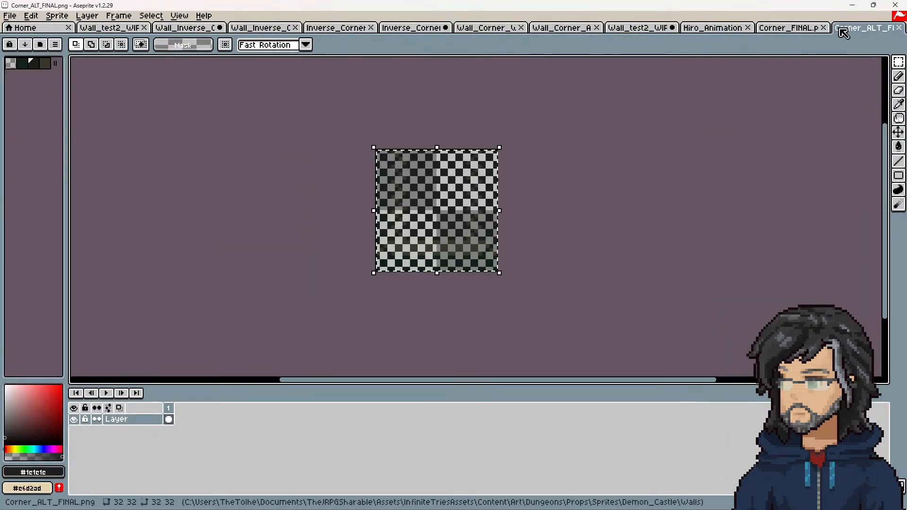
click(853, 4)
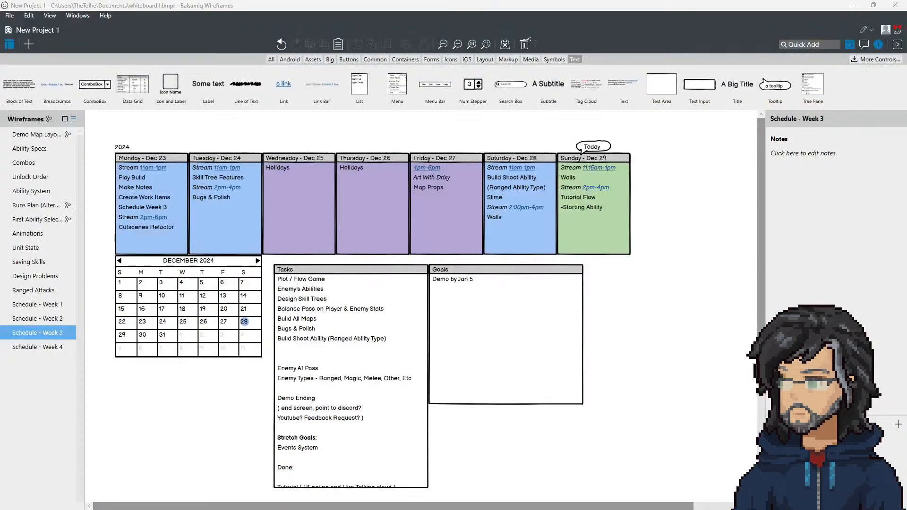
Switch to Unity and compare the corner and inverse-corner sprite previews in the Walls folder, enlarging the preview area
key(alt+Tab)
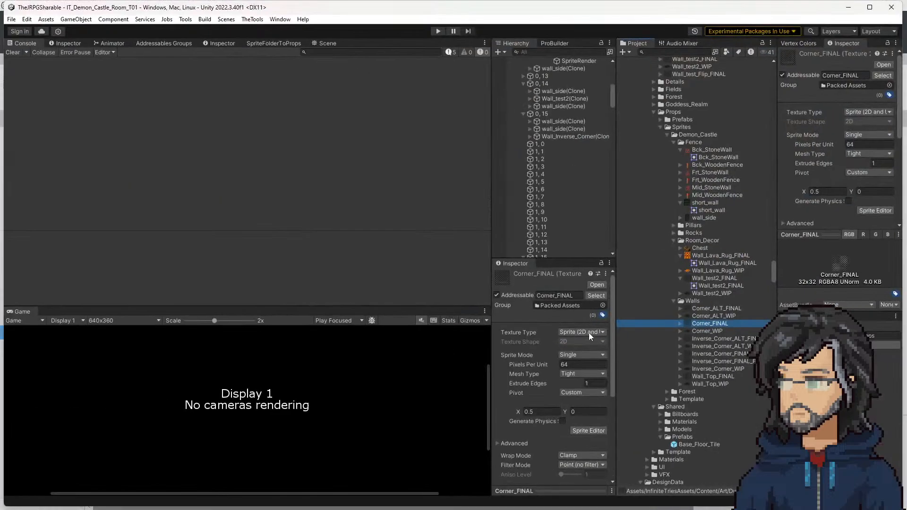
click(710, 331)
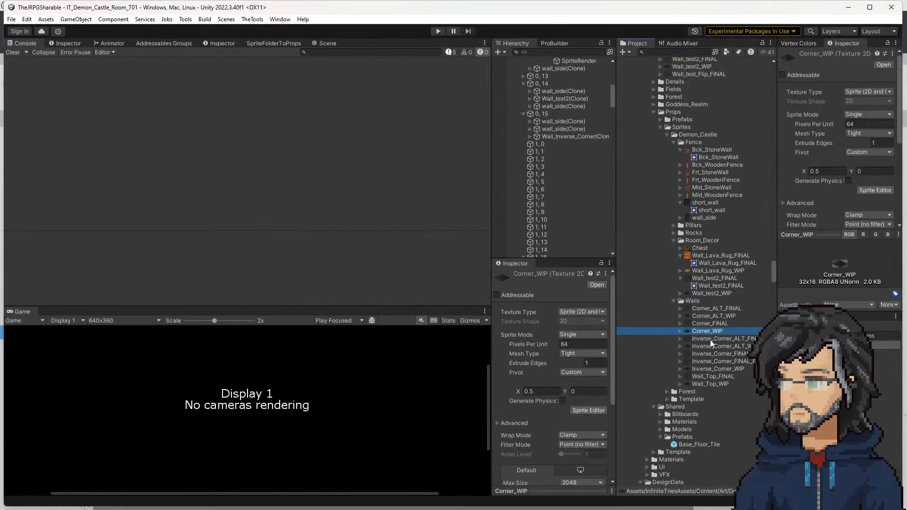
click(710, 340)
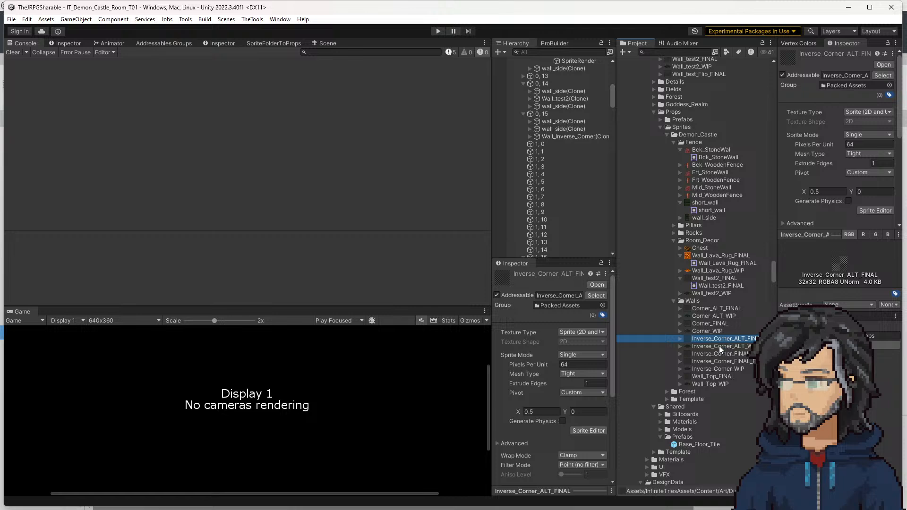
click(708, 353)
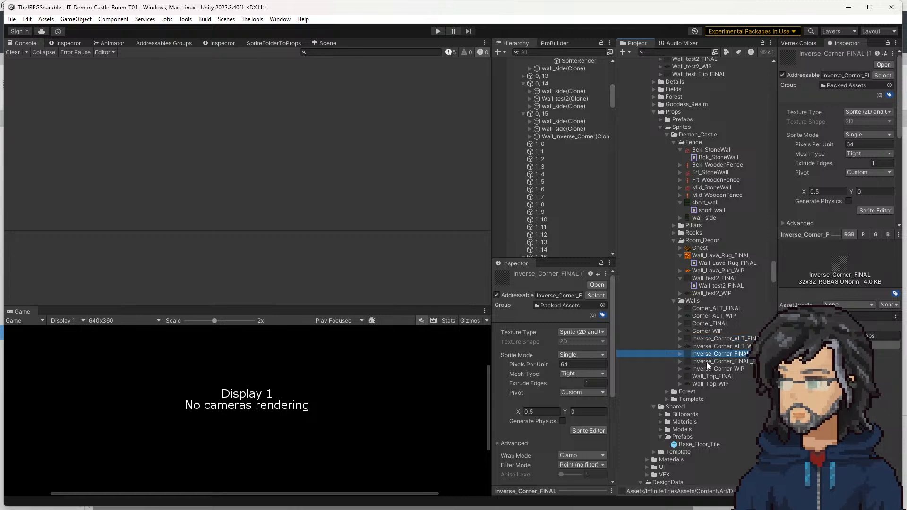
drag(838, 234, 840, 145)
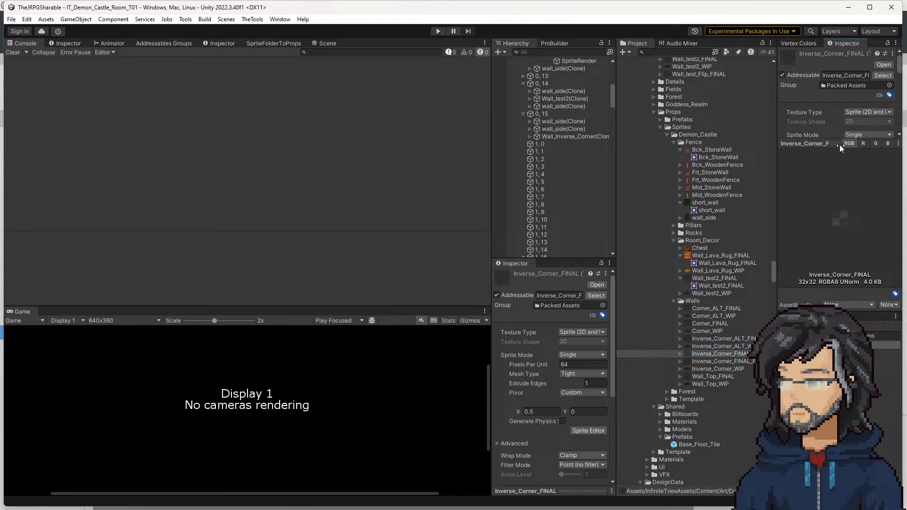
click(704, 323)
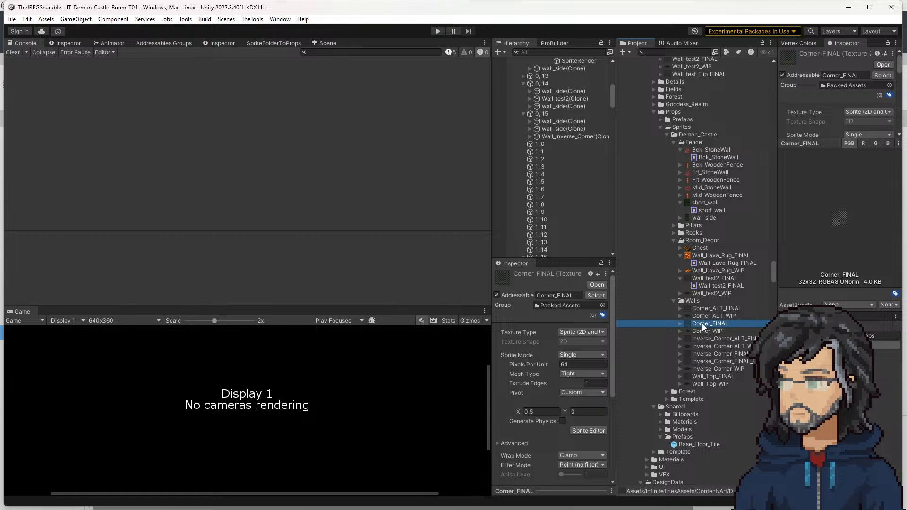
click(709, 308)
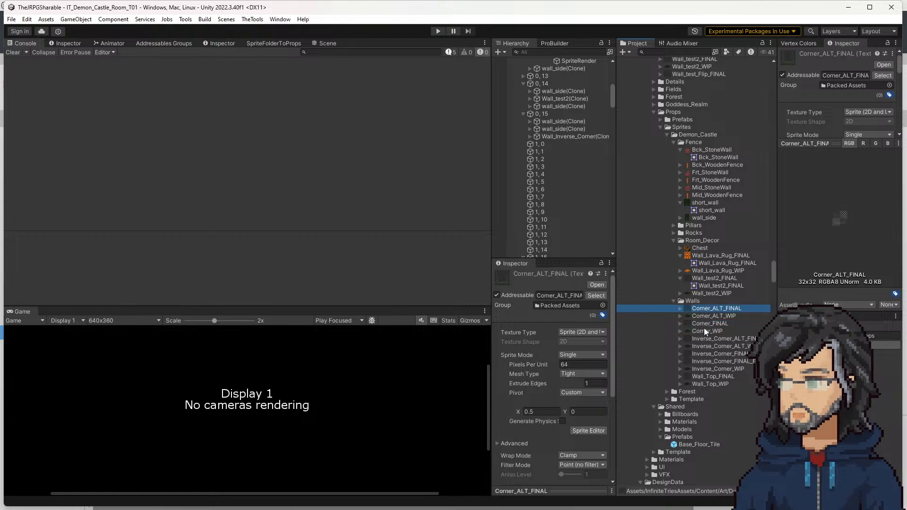
click(705, 331)
Check the Walls folder and the previews of Corner_ALT_FINAL, Wall_Top_FINAL, Inverse_Corner_FINAL_Fusion and Inverse_Corner_ALT_FINAL
click(695, 301)
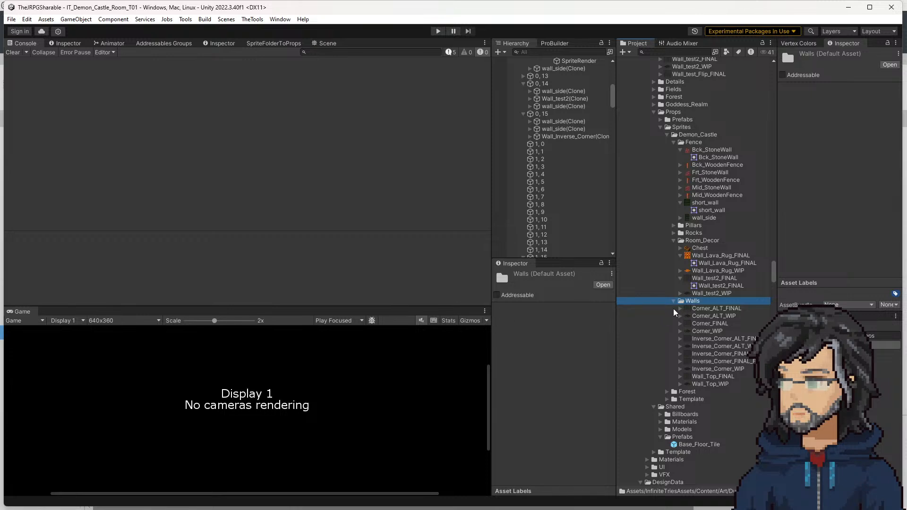
click(690, 302)
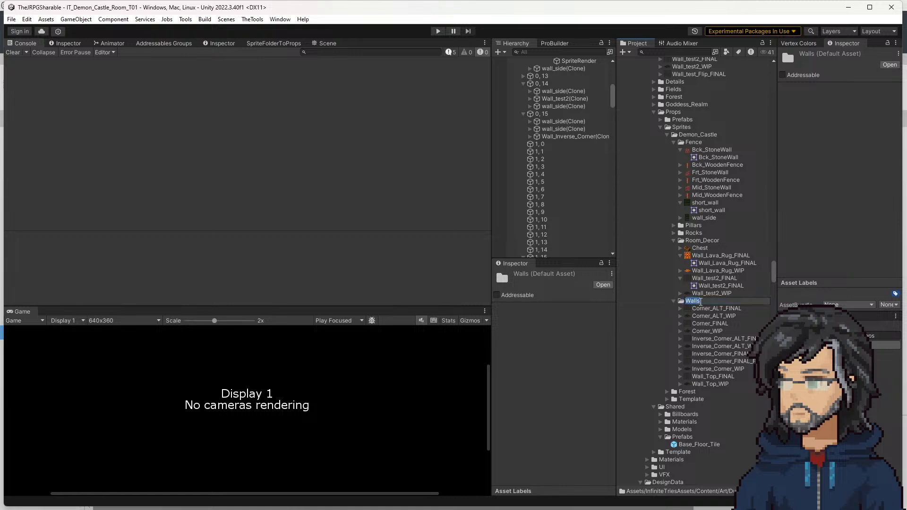
click(703, 309)
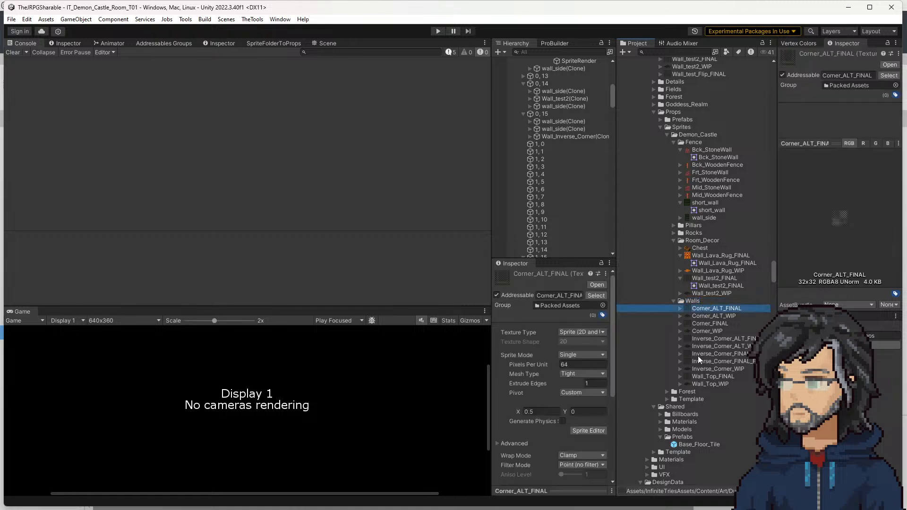
click(700, 377)
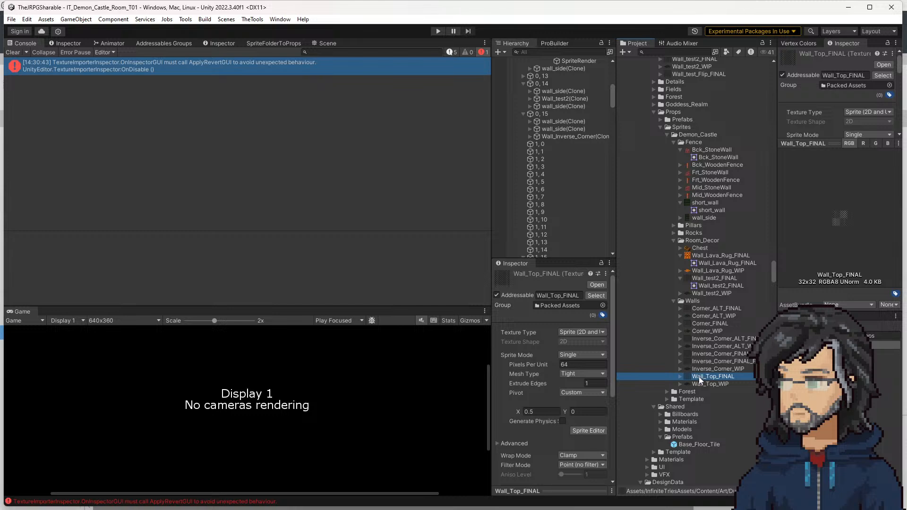
click(702, 357)
click(702, 361)
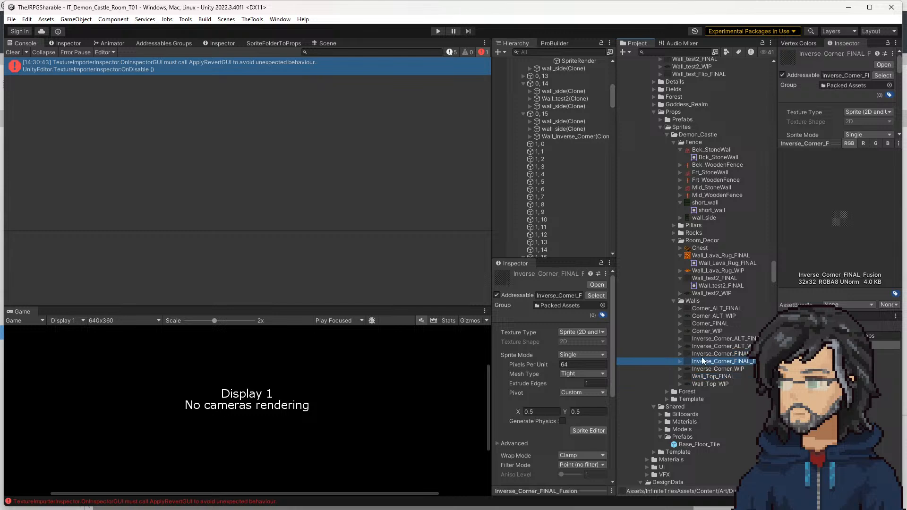
click(702, 356)
click(700, 339)
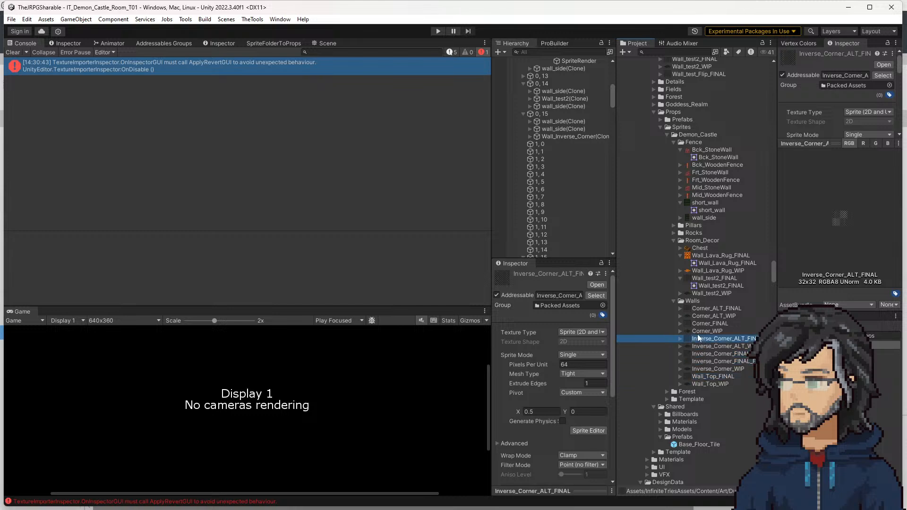
click(694, 302)
click(693, 301)
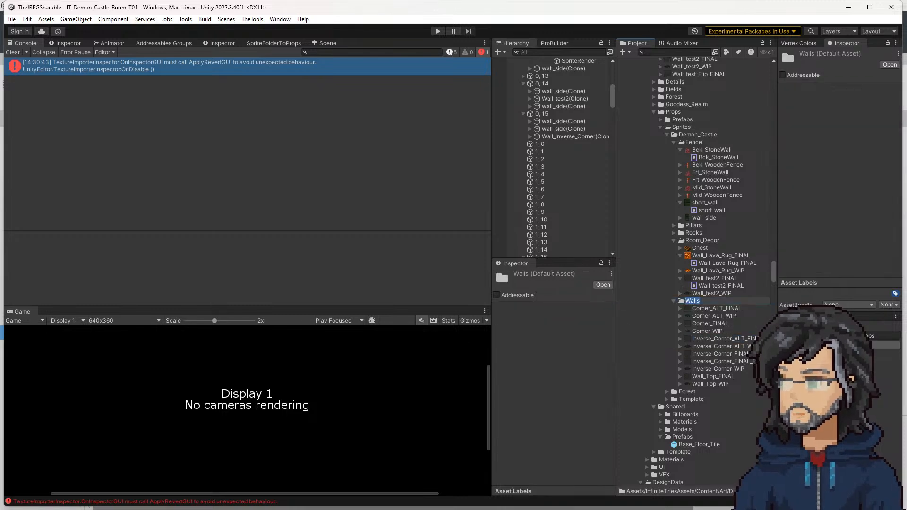
Switch to Visual Studio, locate the IsoTo3D method in Program.cs, and go to the call that references it
key(alt+Tab)
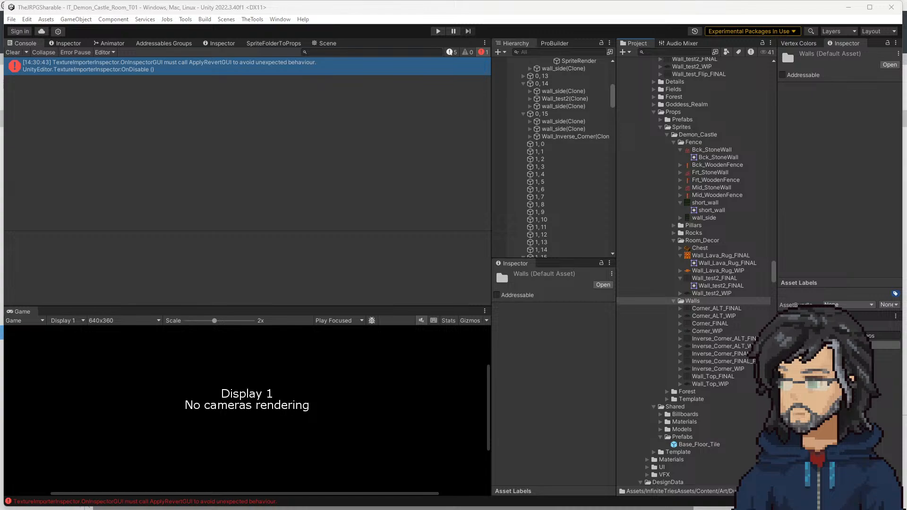
scroll(249, 127, up, 20)
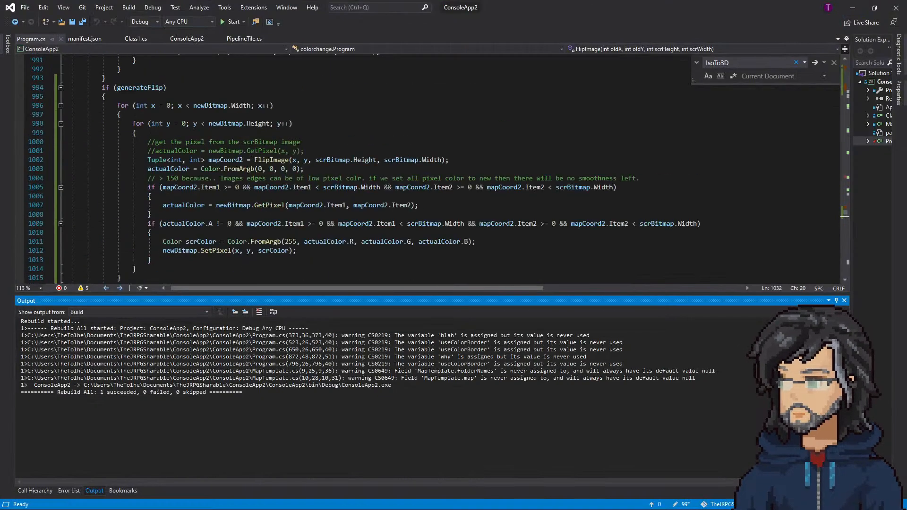
scroll(256, 151, up, 20)
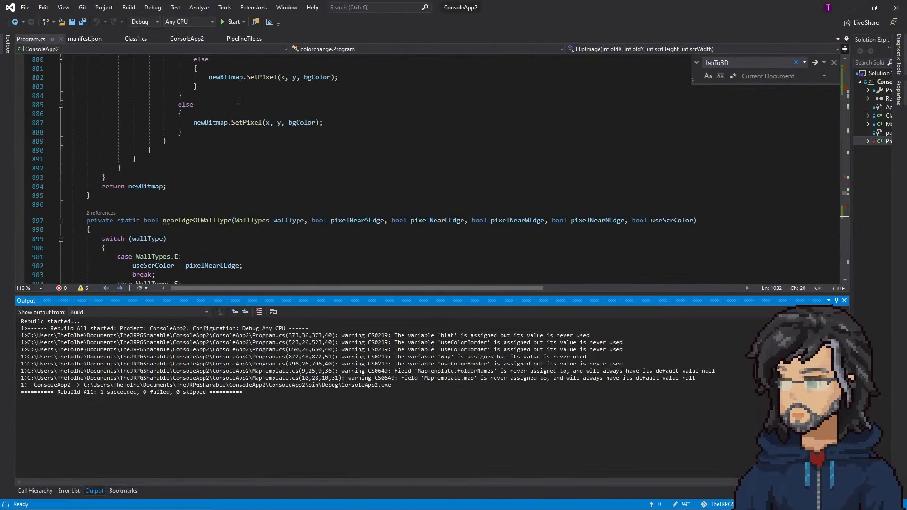
scroll(274, 192, up, 20)
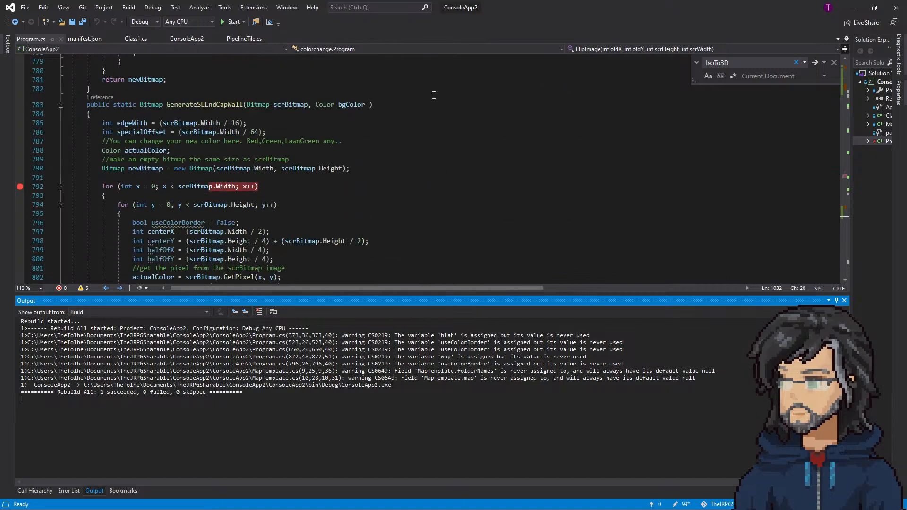
click(584, 52)
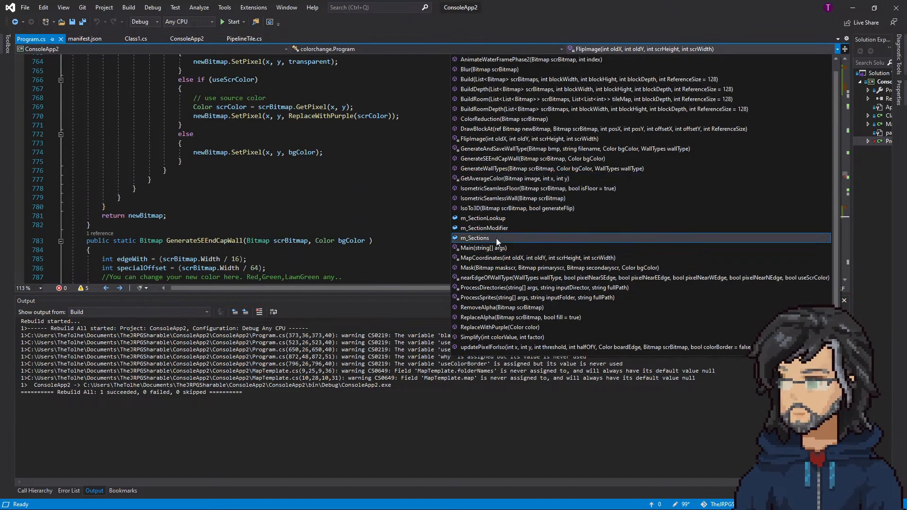
click(492, 211)
click(100, 161)
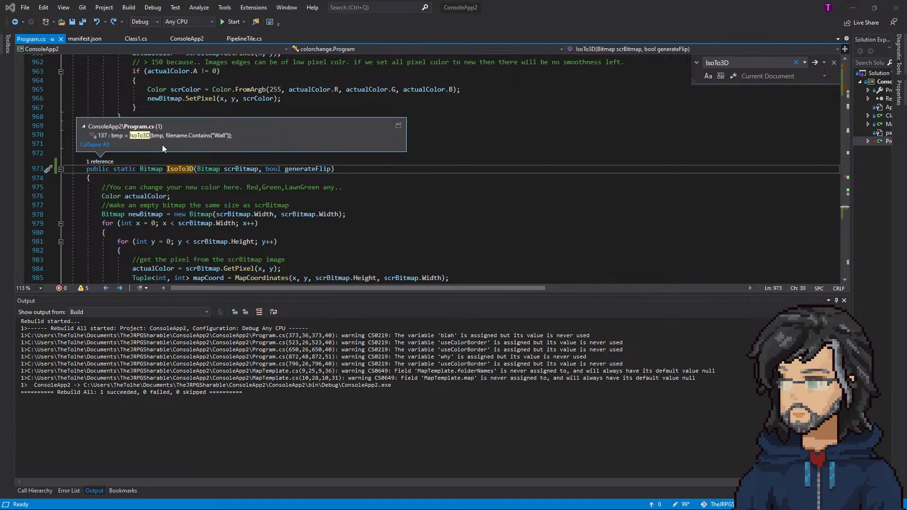
double_click(160, 137)
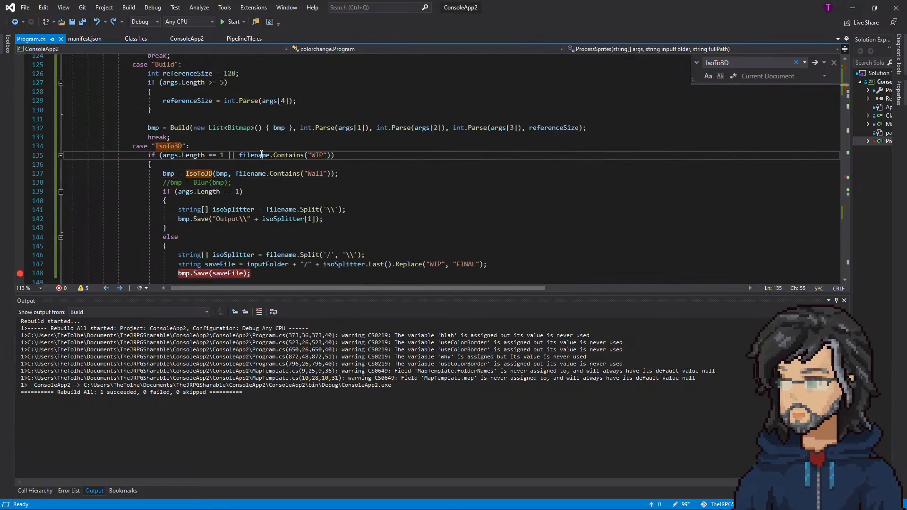
Examine how ProcessSprites obtains filename and uses it in the IsoTo3D case's "WIP" and "Wall" checks
double_click(262, 156)
scroll(314, 180, up, 3)
double_click(250, 255)
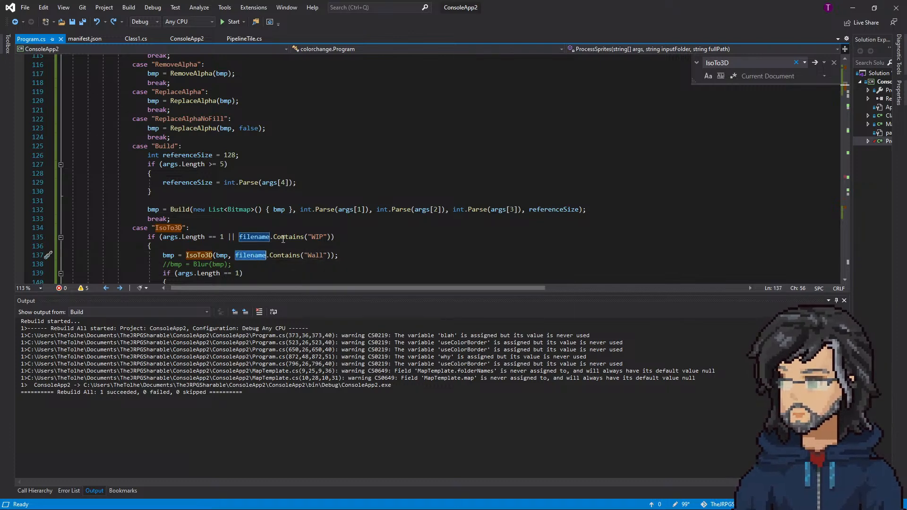
scroll(268, 249, up, 20)
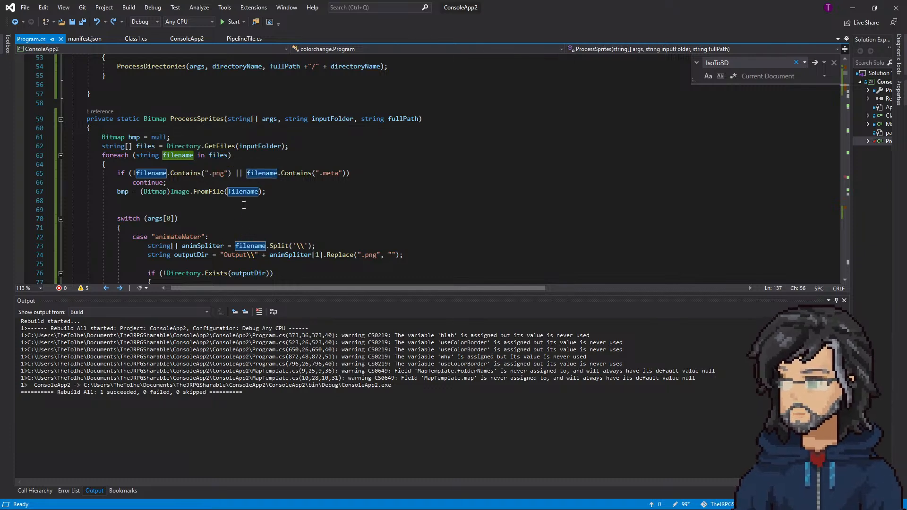
scroll(219, 196, down, 20)
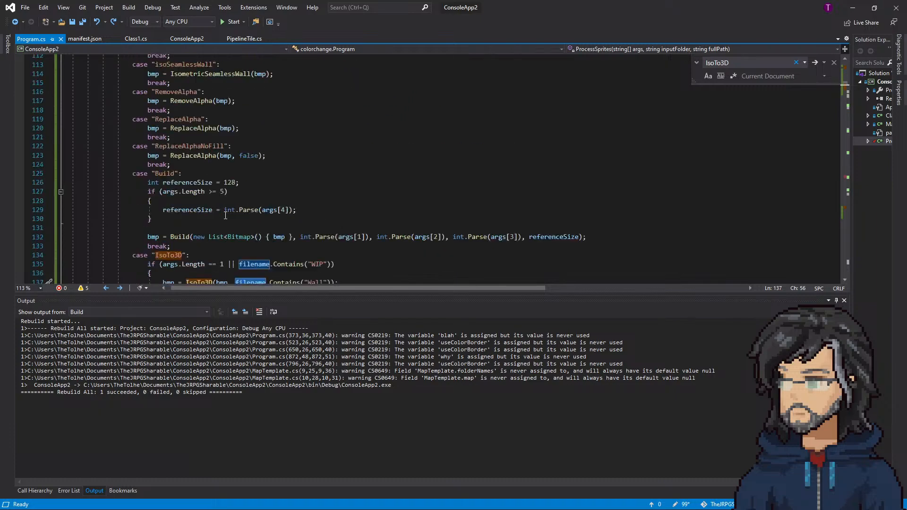
scroll(224, 213, down, 15)
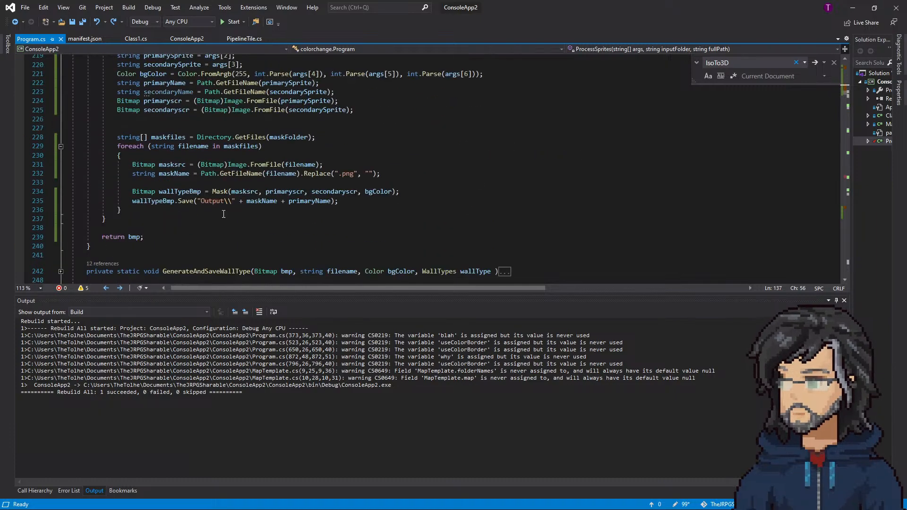
scroll(223, 214, up, 15)
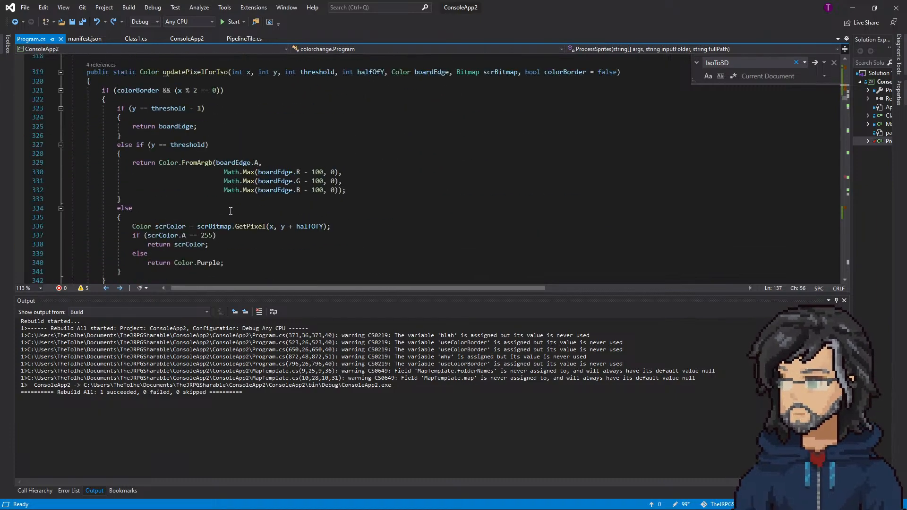
scroll(231, 214, up, 6)
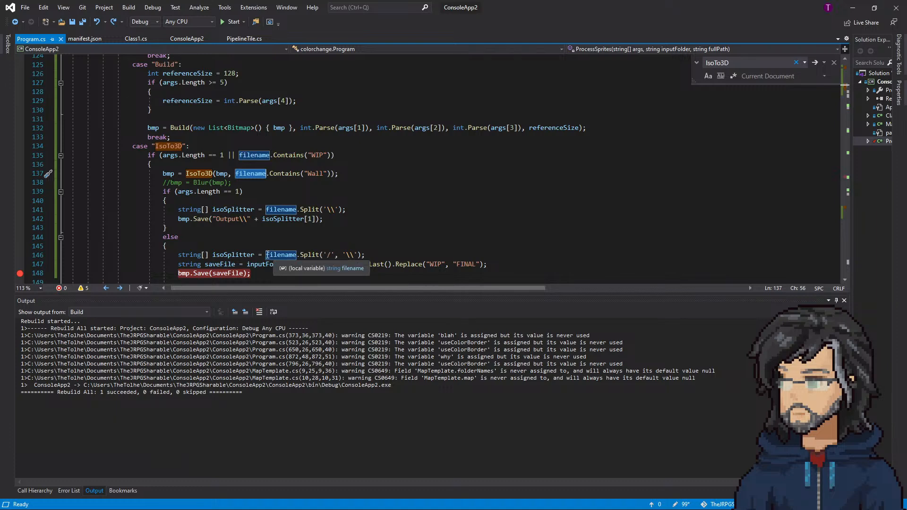
In the IsoTo3D call, replace filename before .Contains("Wall") with filename.Split('/', '\\').Last(), reusing the split expression from the saving code
drag(266, 255, 361, 254)
key(ctrl+c)
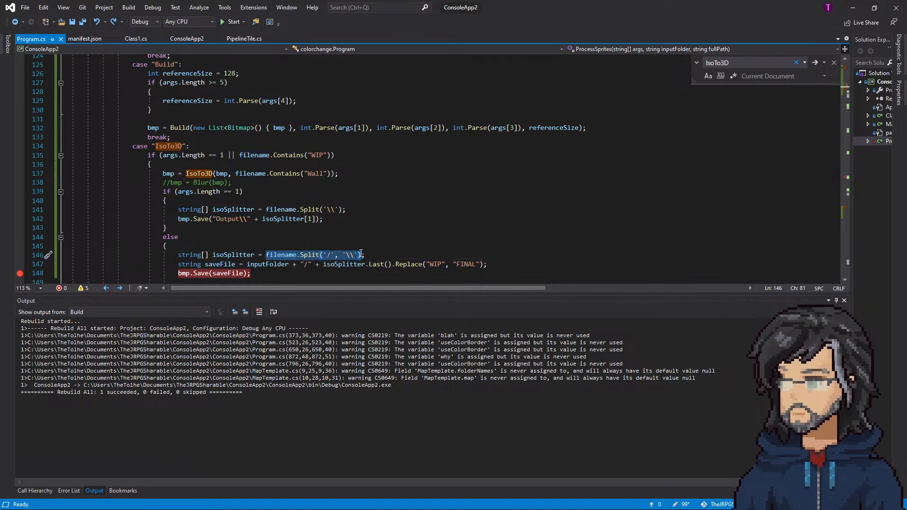
scroll(334, 203, up, 14)
scroll(254, 198, up, 10)
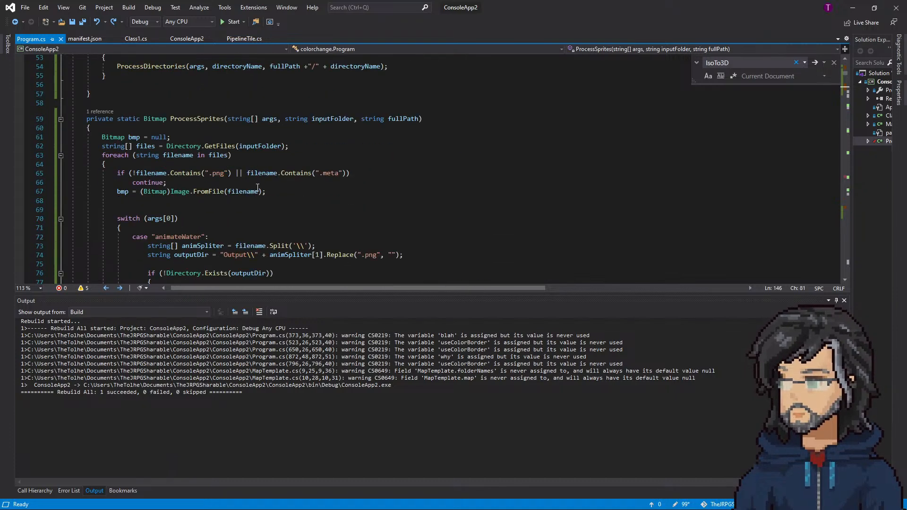
scroll(251, 145, down, 20)
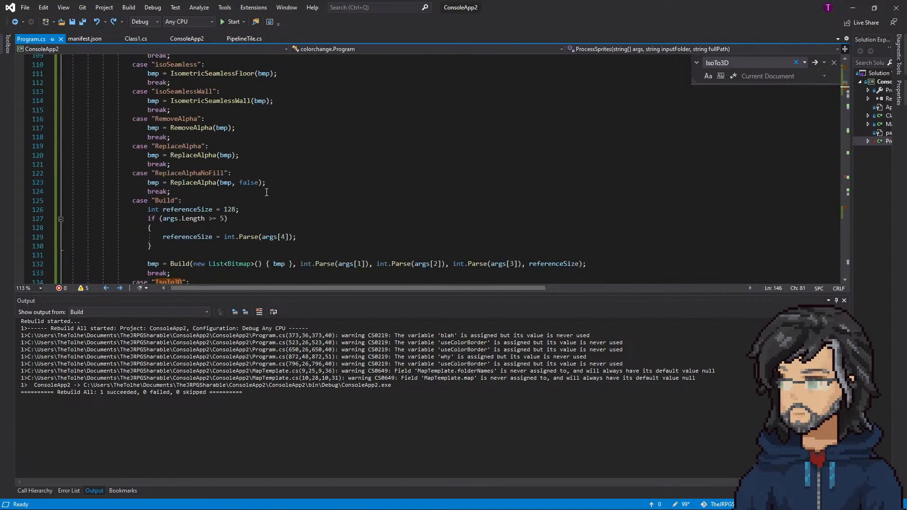
scroll(269, 191, up, 2)
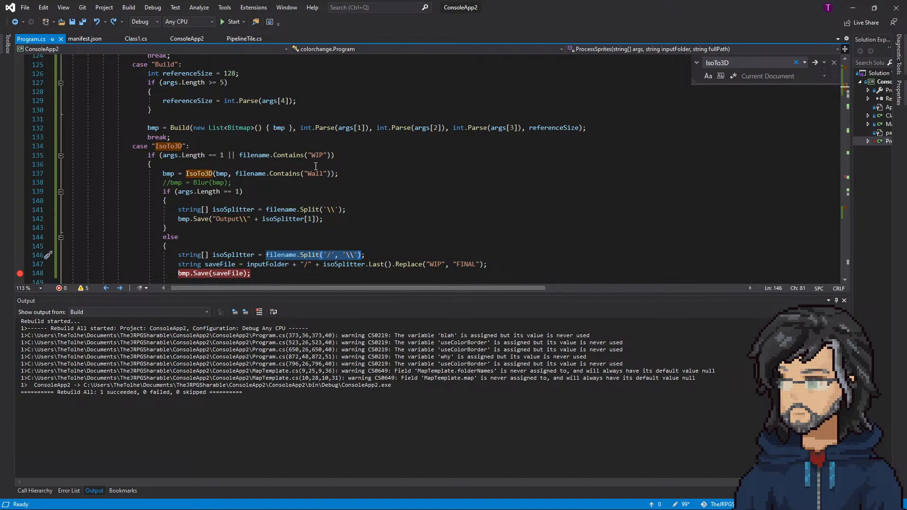
double_click(253, 173)
key(ctrl+v)
text(.lo)
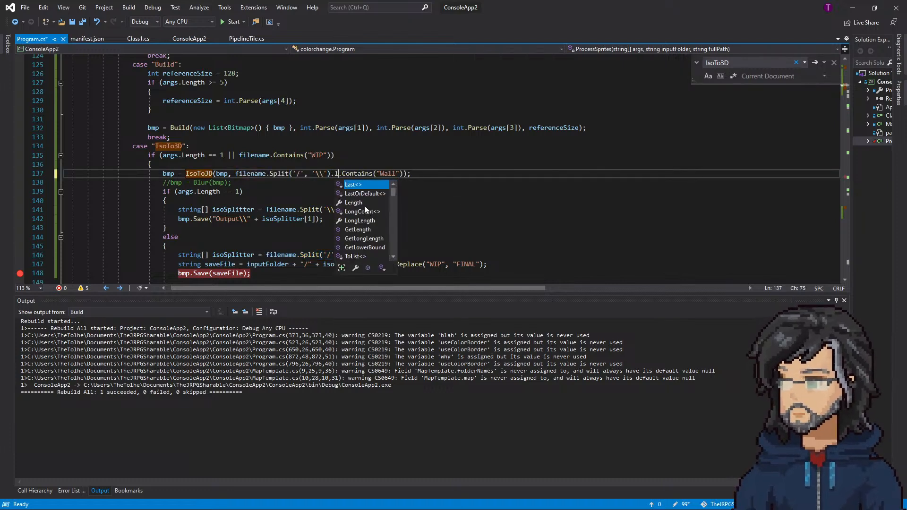
text(())
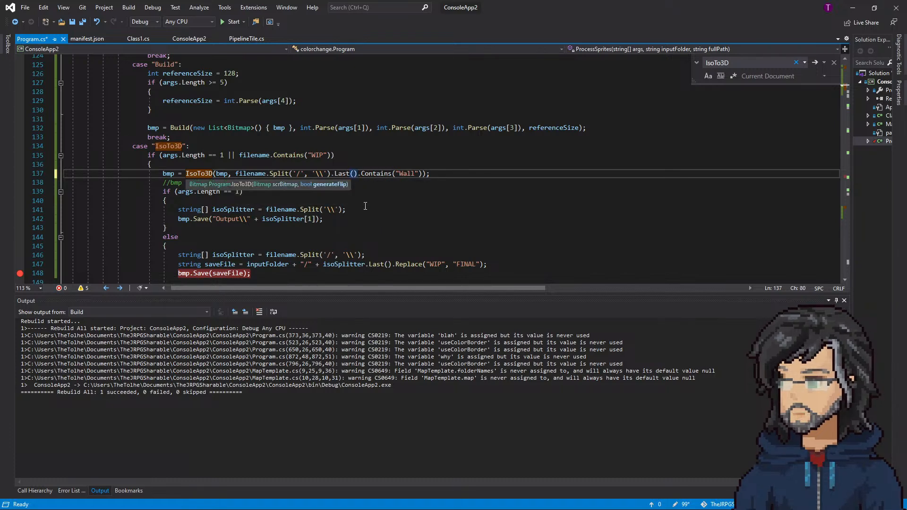
Save Program.cs, rebuild the ConsoleApp2 solution and return to Unity
click(343, 210)
key(ctrl+s)
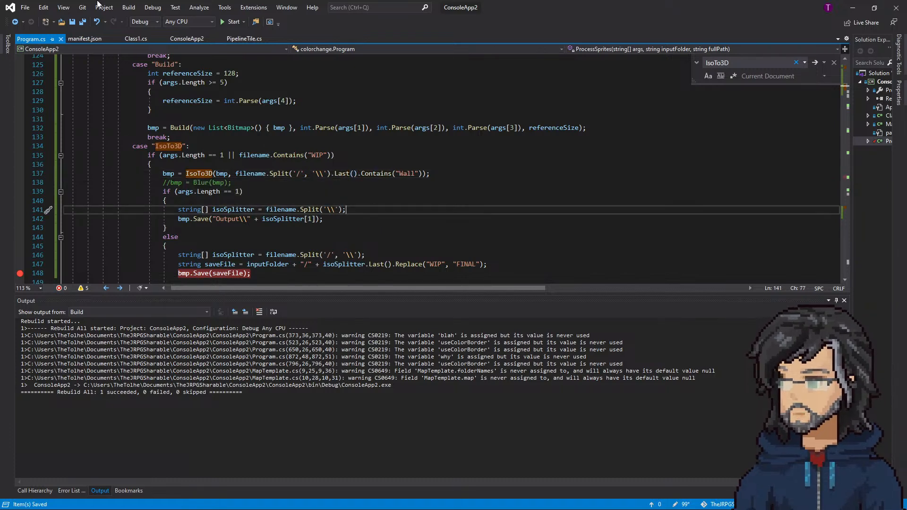
click(129, 7)
click(142, 26)
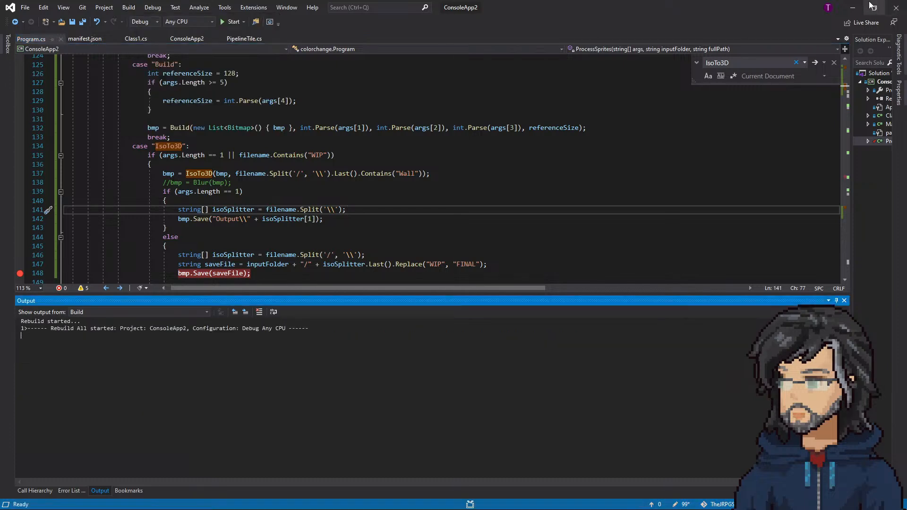
click(853, 8)
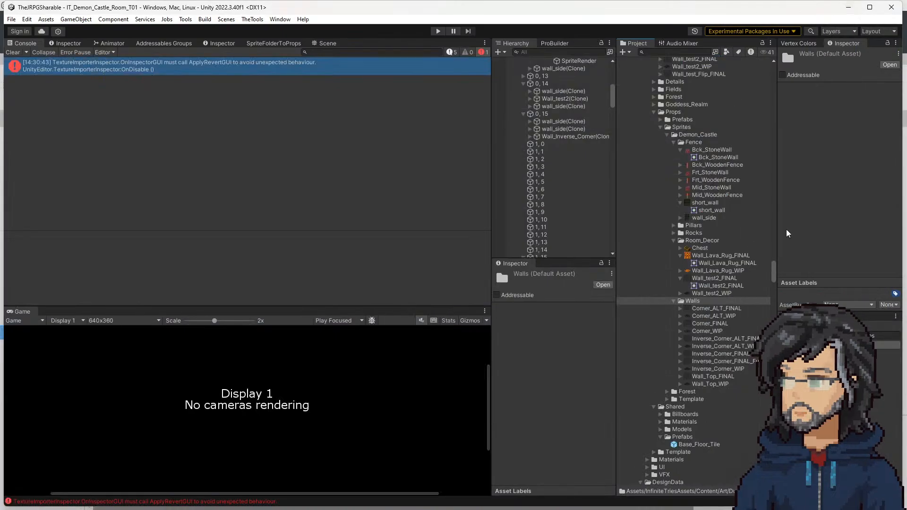
Clear the console and, in the Walls folder, delete Corner_ALT_FINAL, Corner_FINAL, Inverse_Corner_ALT_FINAL, Inverse_Corner_FINAL and Wall_Top_FINAL
click(12, 53)
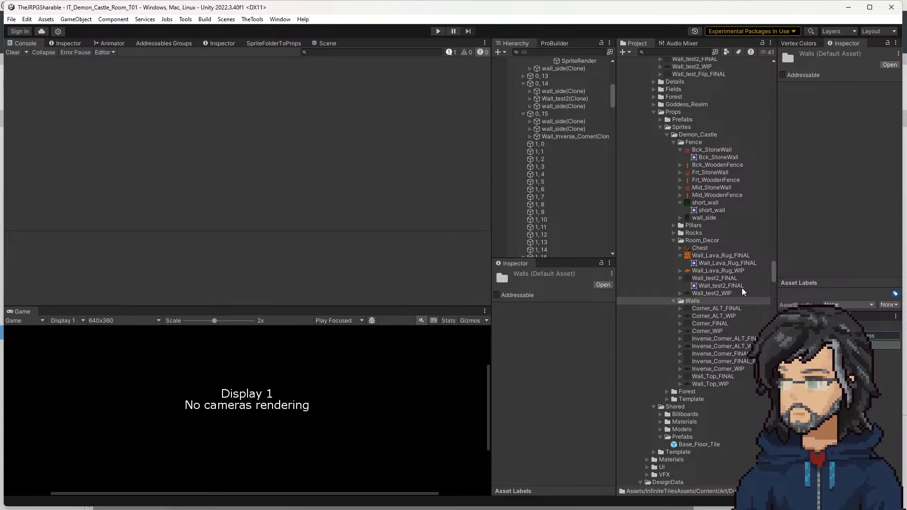
click(702, 310)
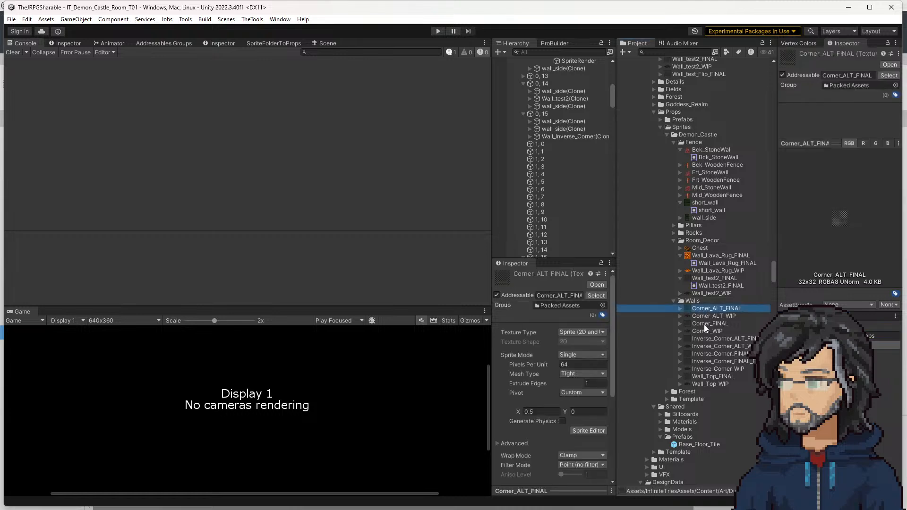
ctrl+click(704, 324)
ctrl+click(725, 339)
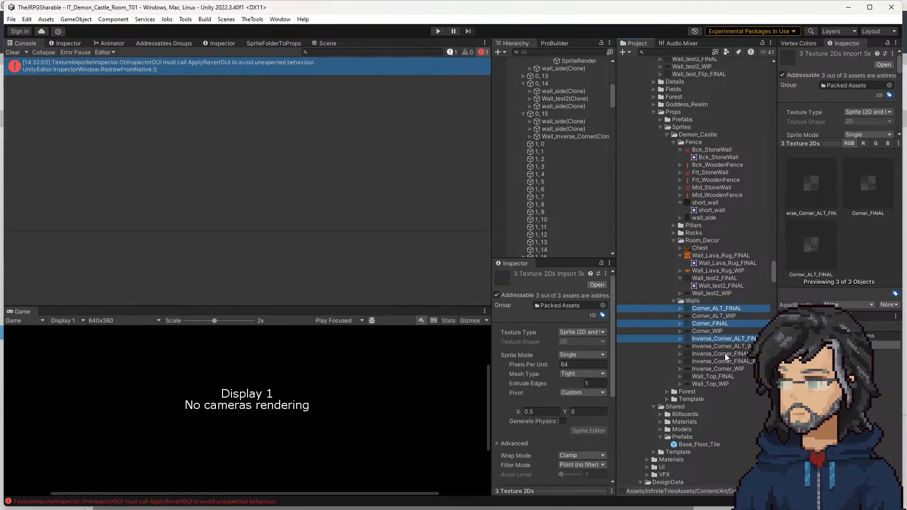
ctrl+click(724, 353)
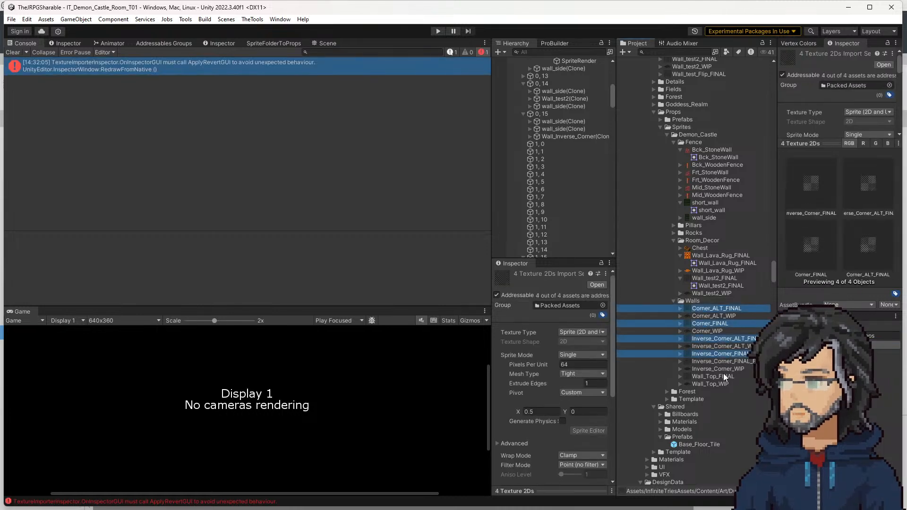
ctrl+click(726, 375)
key(Delete)
key(Return)
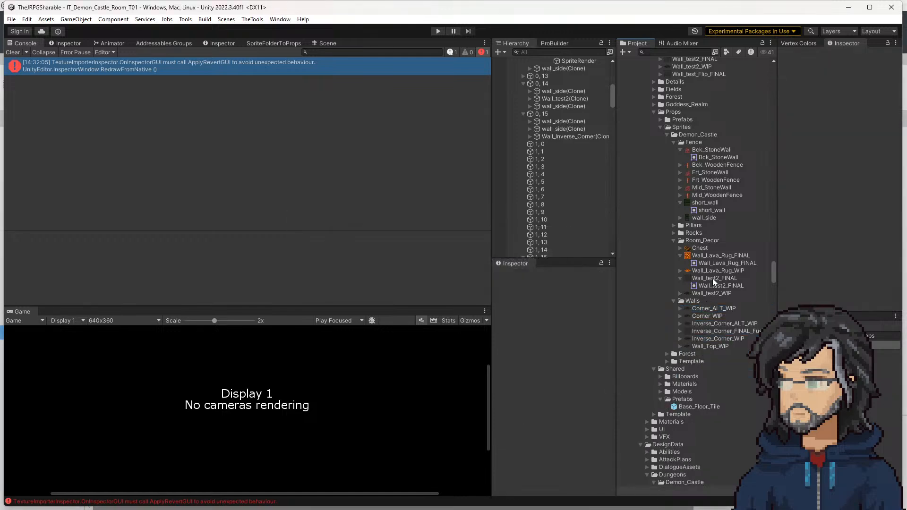
Delete the Wall_test2_FINAL and Wall_test2_WIP sprites from the Room_Decor folder
click(712, 277)
ctrl+click(709, 294)
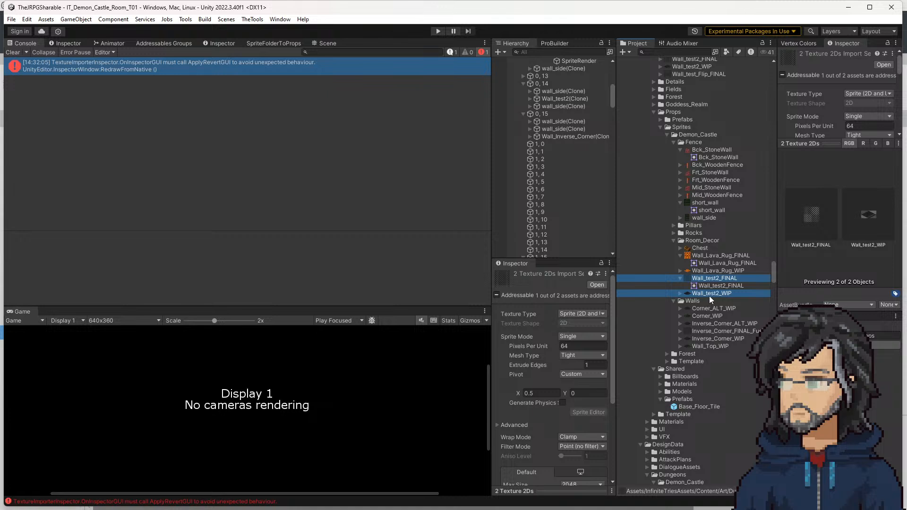
key(Delete)
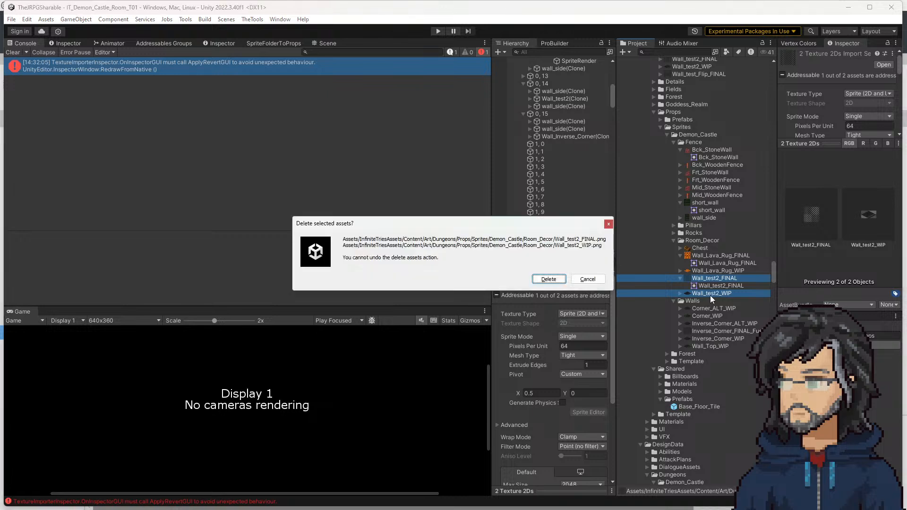
key(Return)
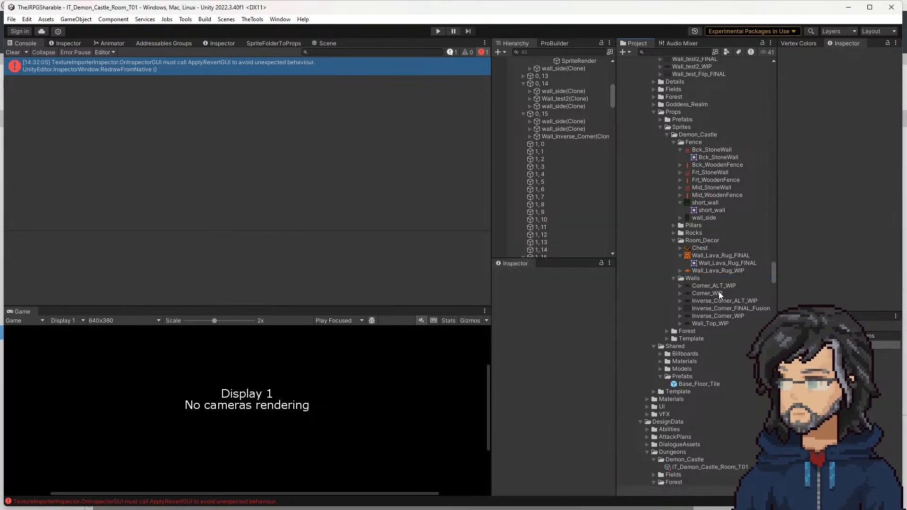
Delete Wall_Lava_Rug_FINAL from the Room_Decor folder and regenerate the FINAL sprites from the WIP files
click(710, 270)
click(723, 259)
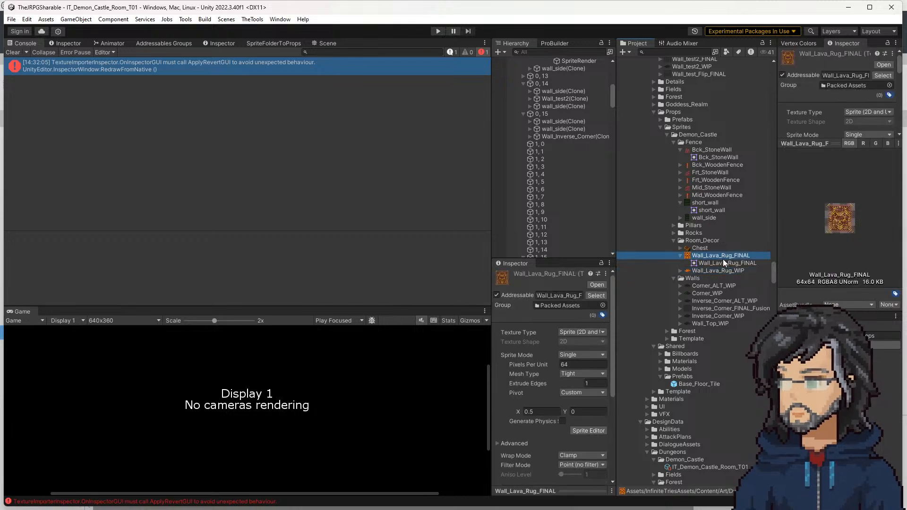
key(Delete)
key(Return)
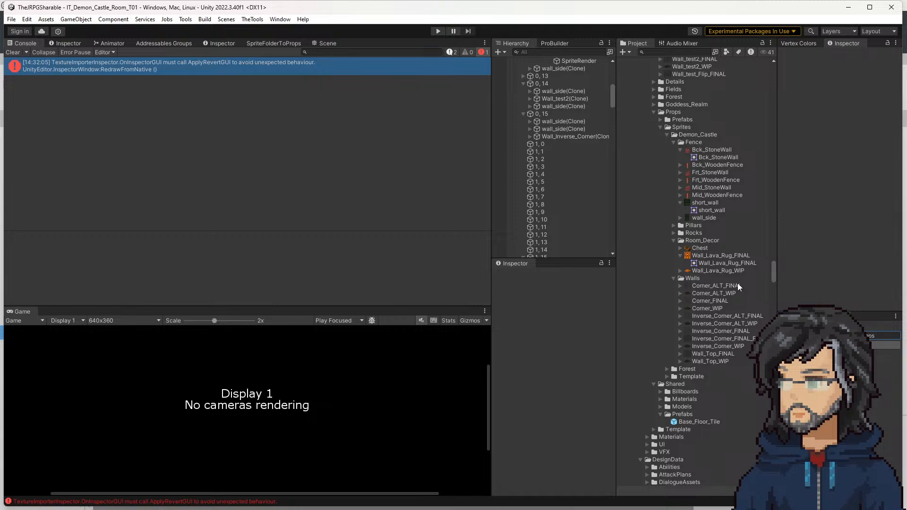
Check the Corner_ALT_FINAL preview, and in Aseprite close the open Corner_FINAL.png and Corner_ALT_FINAL.png files
click(706, 287)
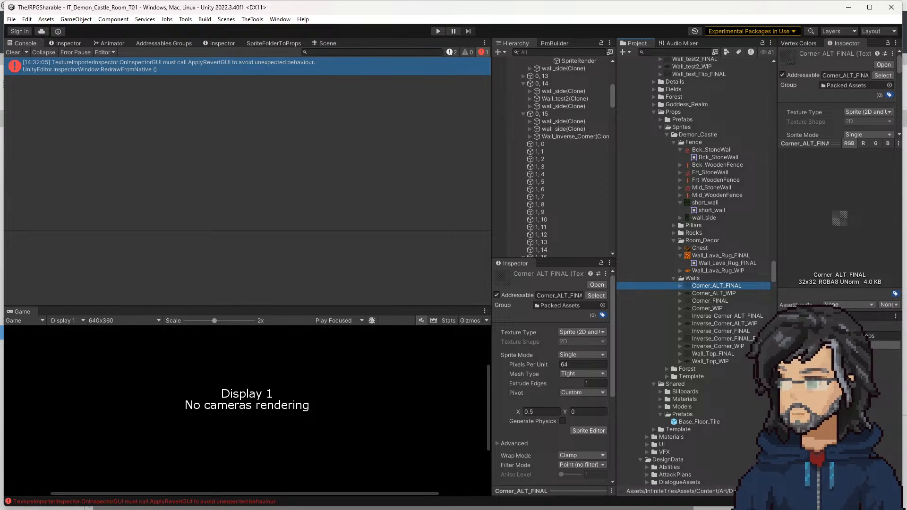
key(alt+Tab)
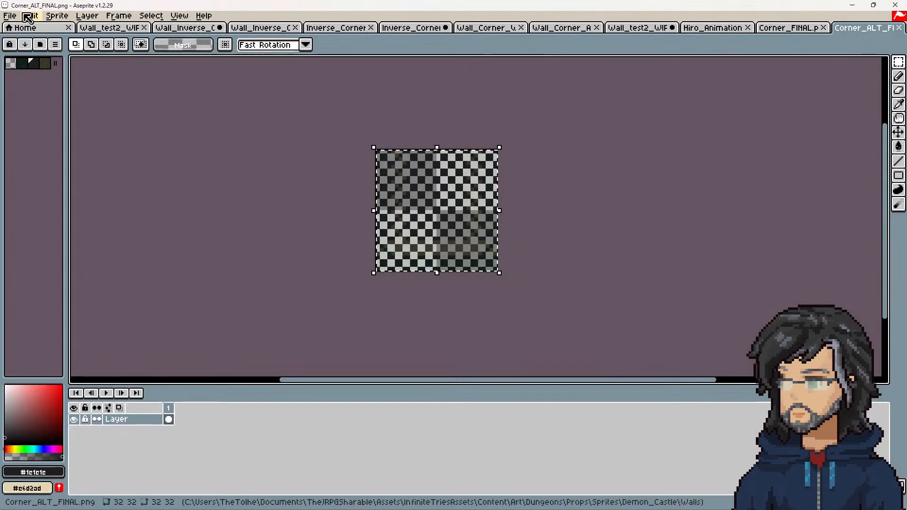
click(647, 27)
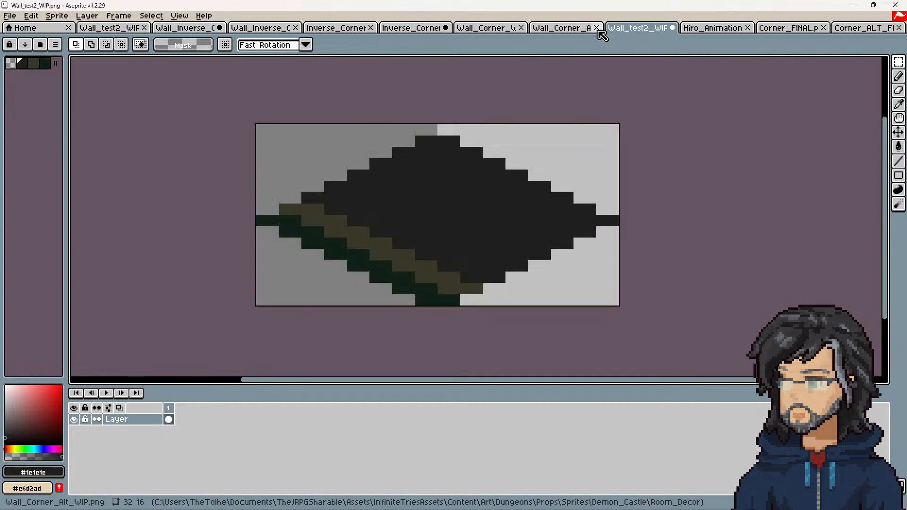
click(789, 27)
click(823, 27)
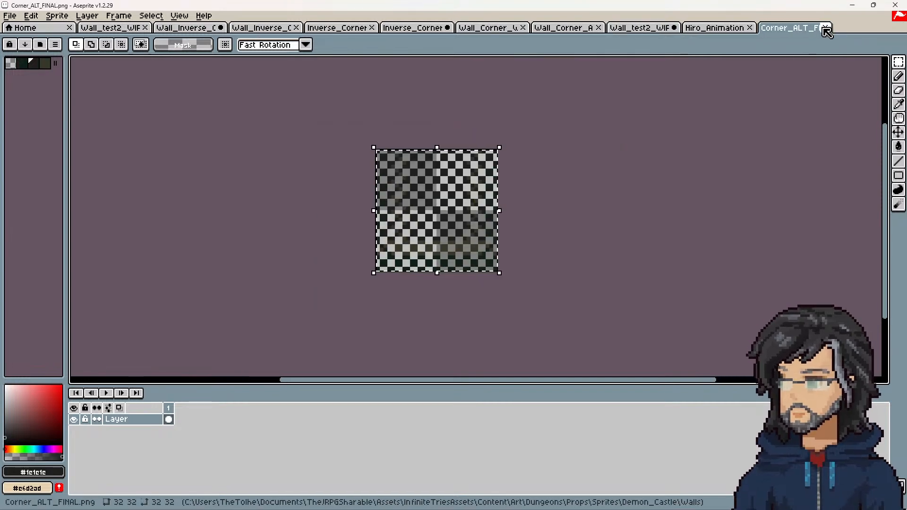
click(824, 27)
Reopen Corner_FINAL.png and Corner_ALT_FINAL.png from the recently used files
click(9, 15)
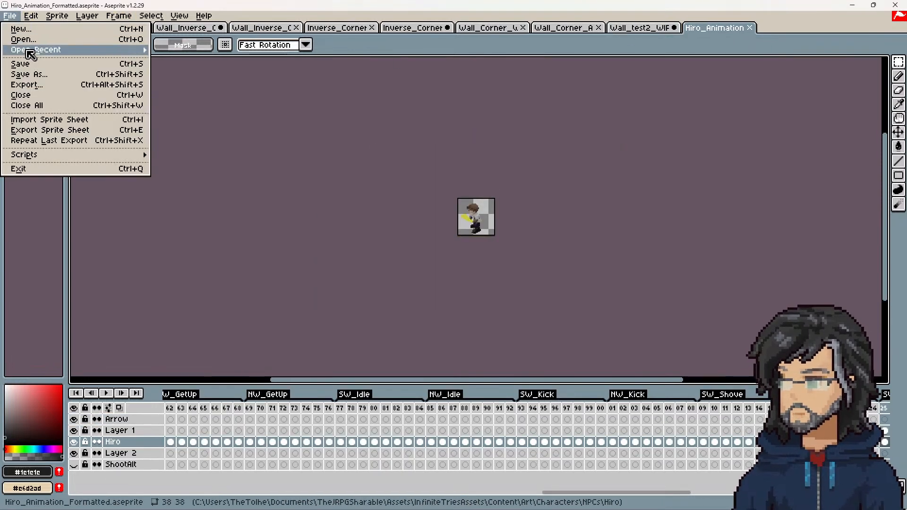
mouse_move(33, 50)
click(233, 75)
click(10, 16)
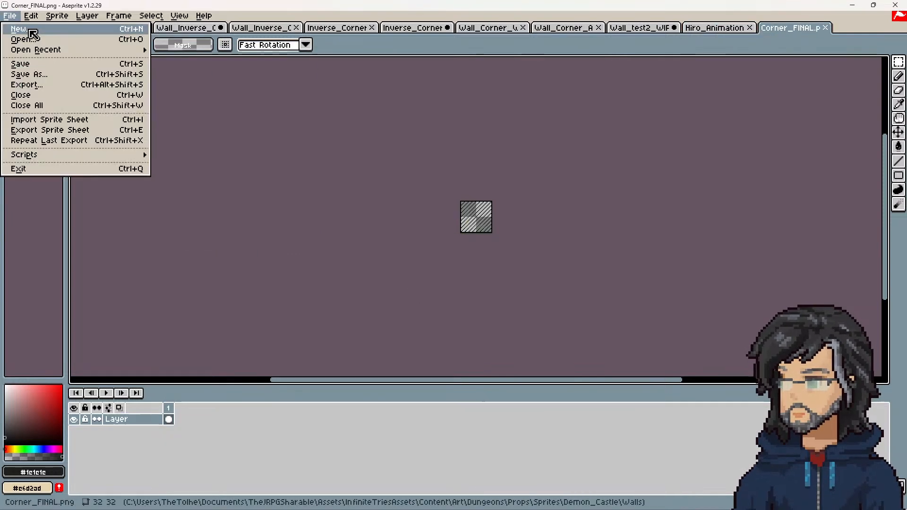
click(215, 74)
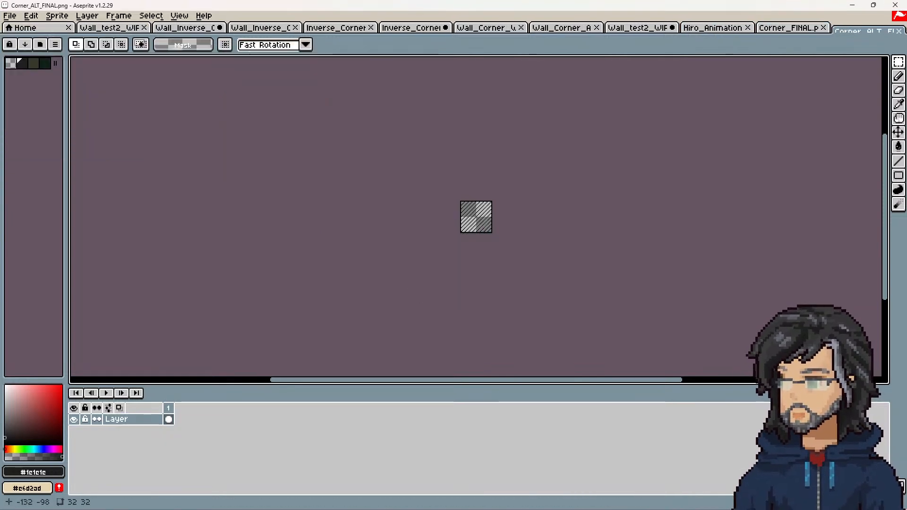
scroll(493, 195, up, 3)
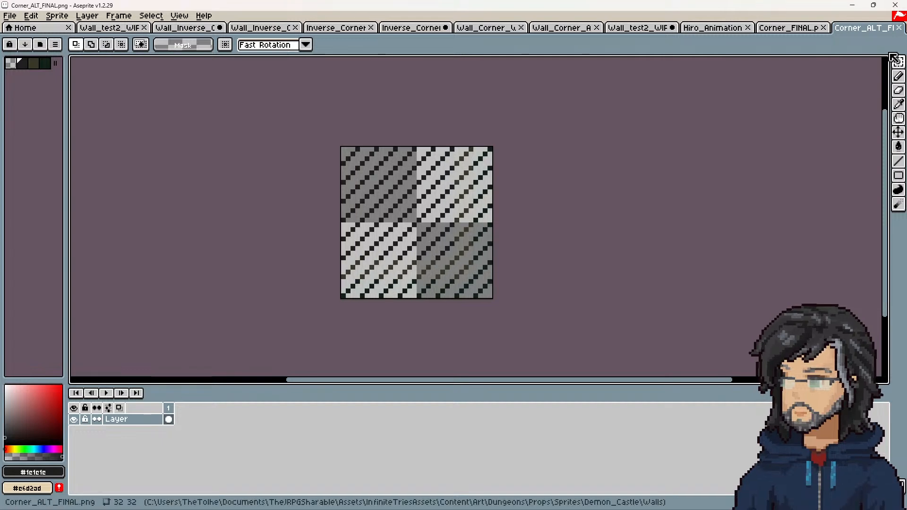
Try to overlay the Corner_ALT_FINAL image on Corner_FINAL.png, flipping the pasted image horizontally
click(789, 28)
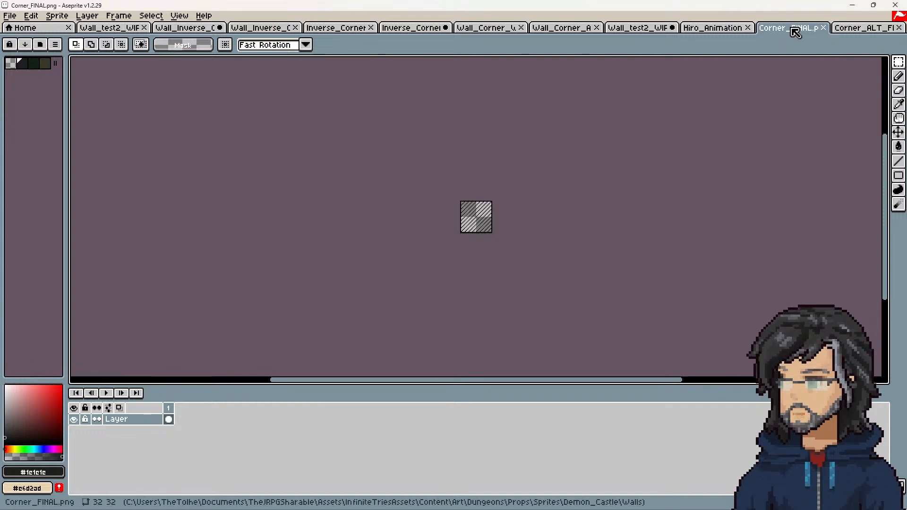
scroll(599, 190, up, 4)
key(ctrl+t)
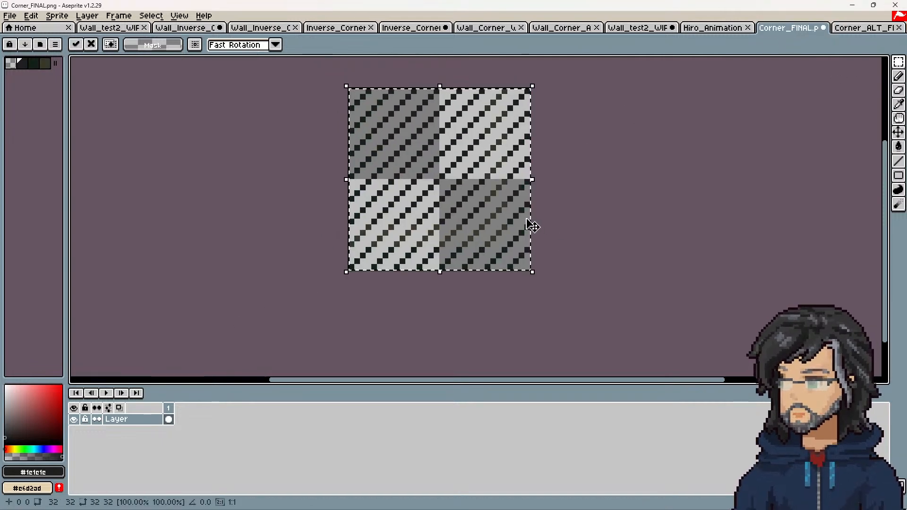
click(57, 16)
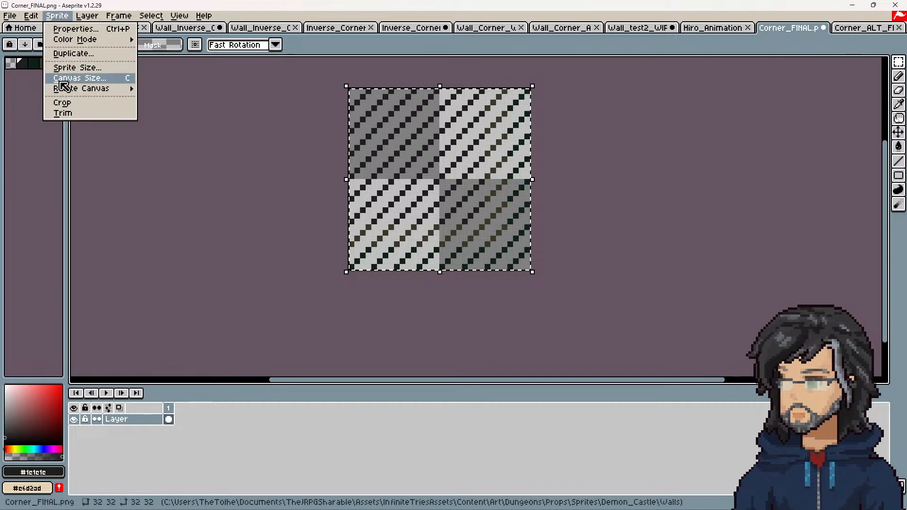
click(54, 165)
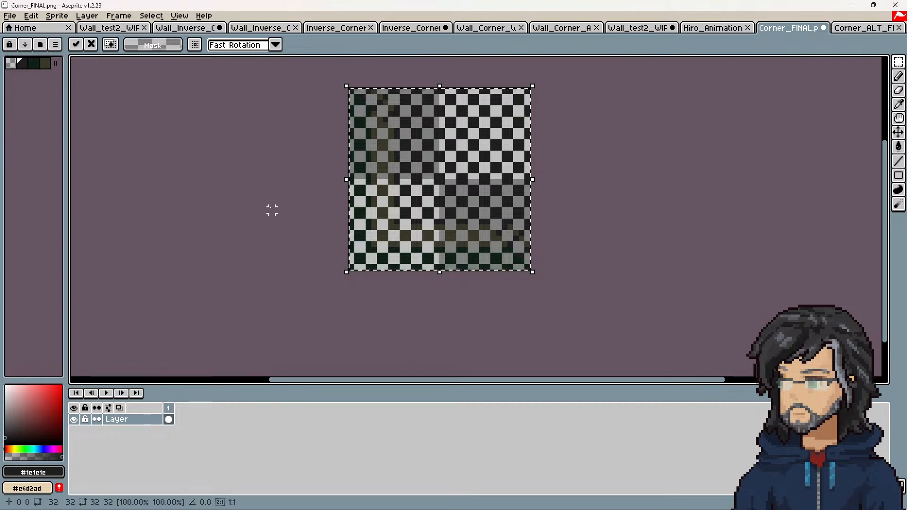
click(595, 261)
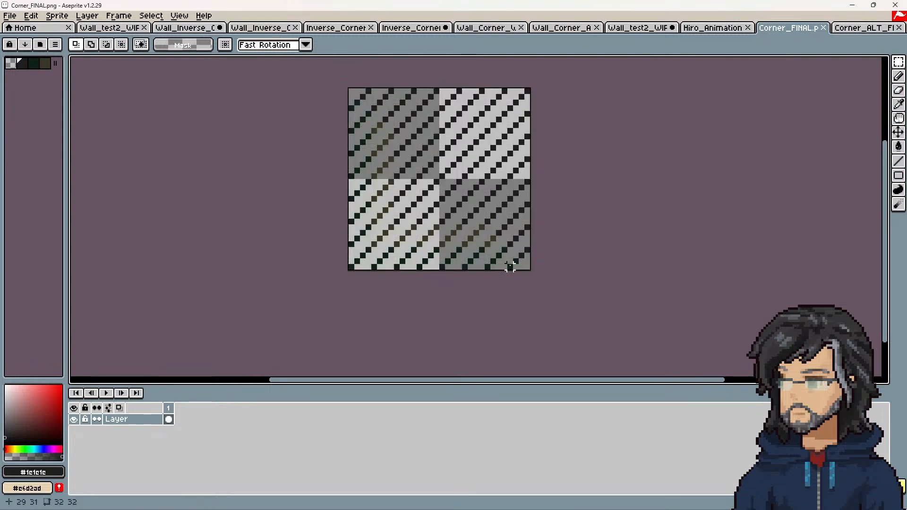
Paste the Corner_ALT_FINAL image over Corner_FINAL.png and rotate it 90 degrees
key(ctrl+a)
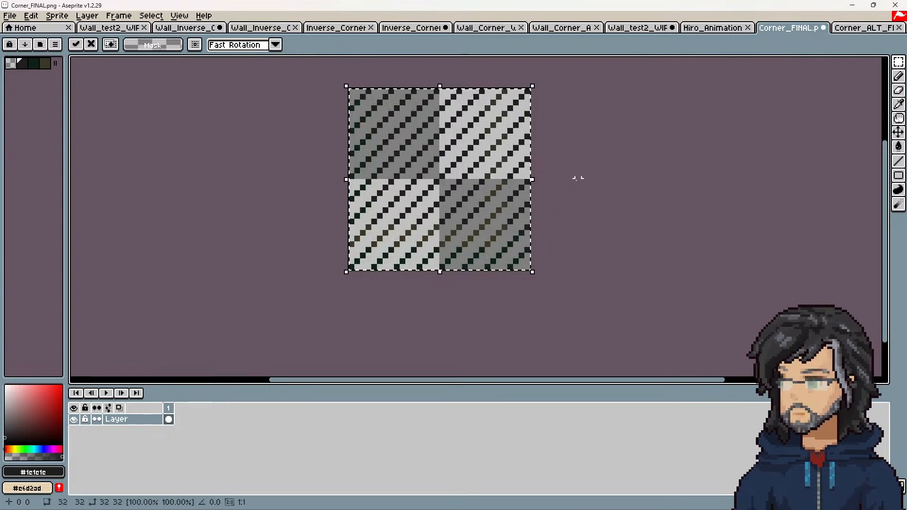
drag(540, 278, 550, 82)
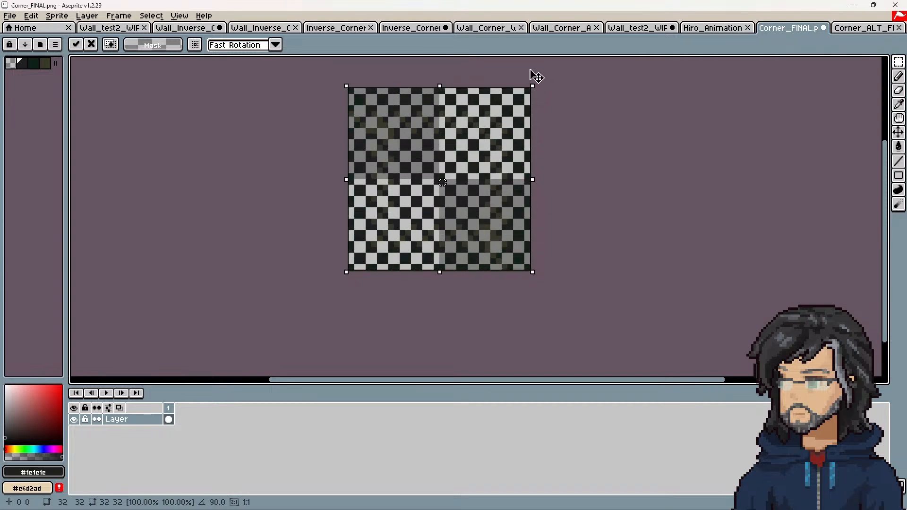
shift+drag(530, 69, 538, 69)
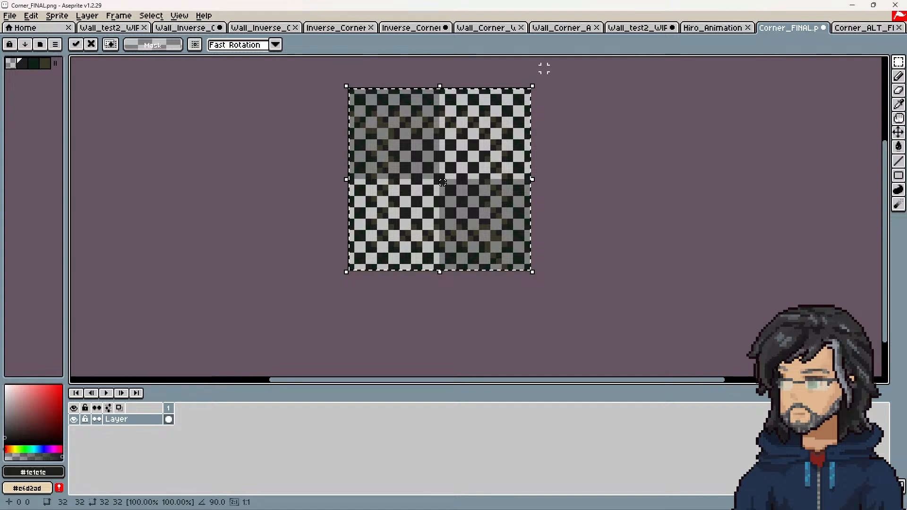
Save the combined sprite in the Walls folder as Corner_FINAL_Fusion.png, basing the name on Inverse_Corner_FINAL_Fusion.png
click(9, 16)
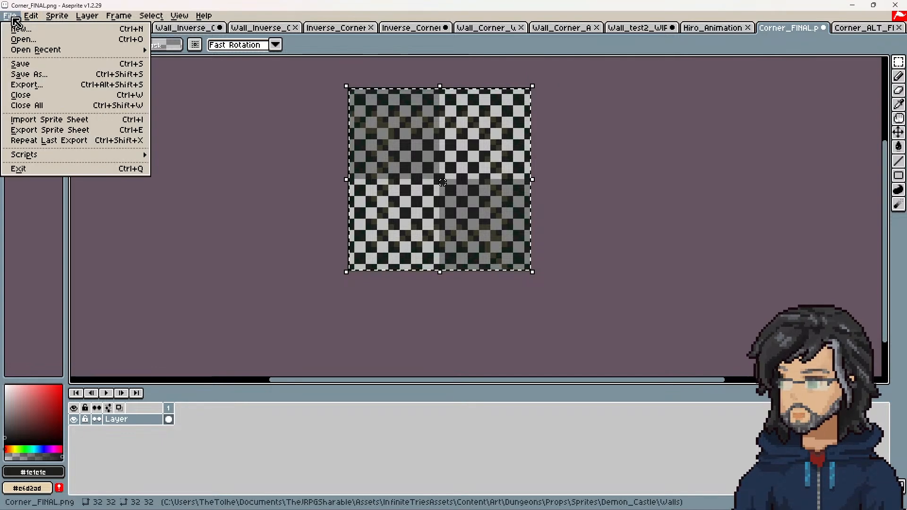
click(37, 74)
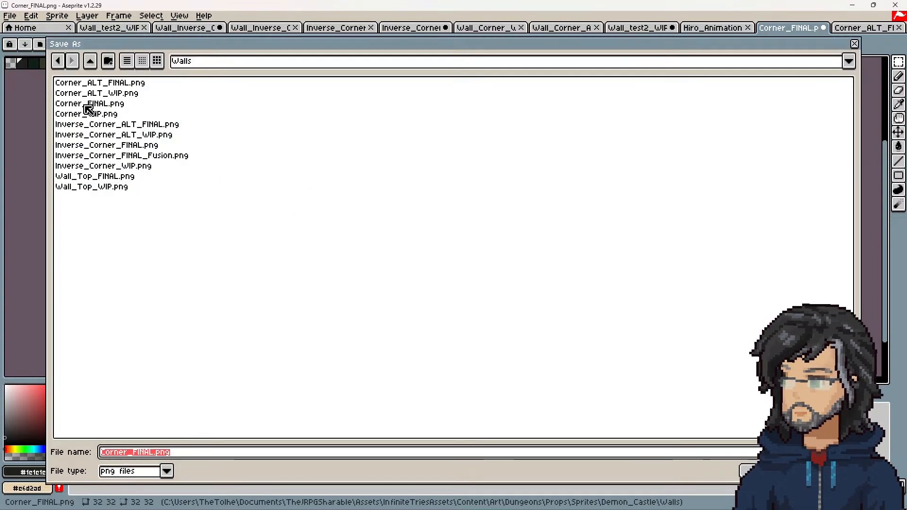
click(158, 156)
click(157, 454)
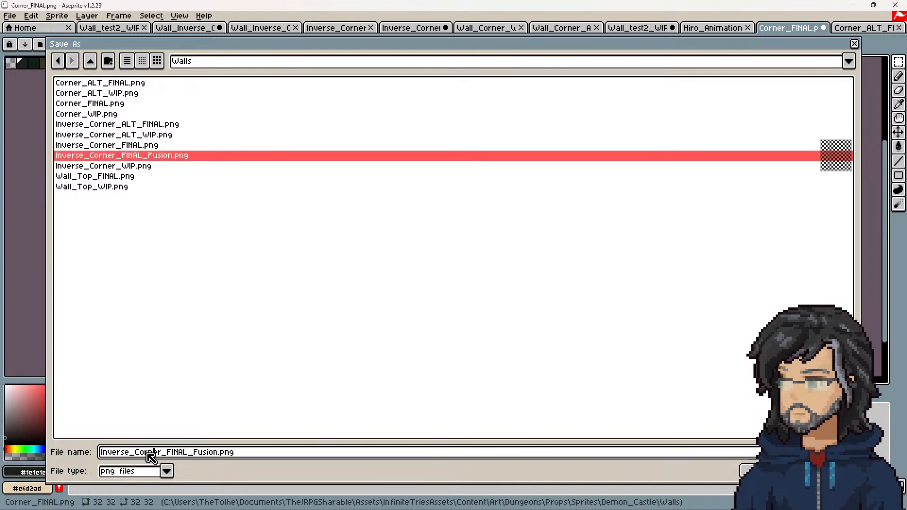
drag(137, 453, 66, 447)
key(BackSpace)
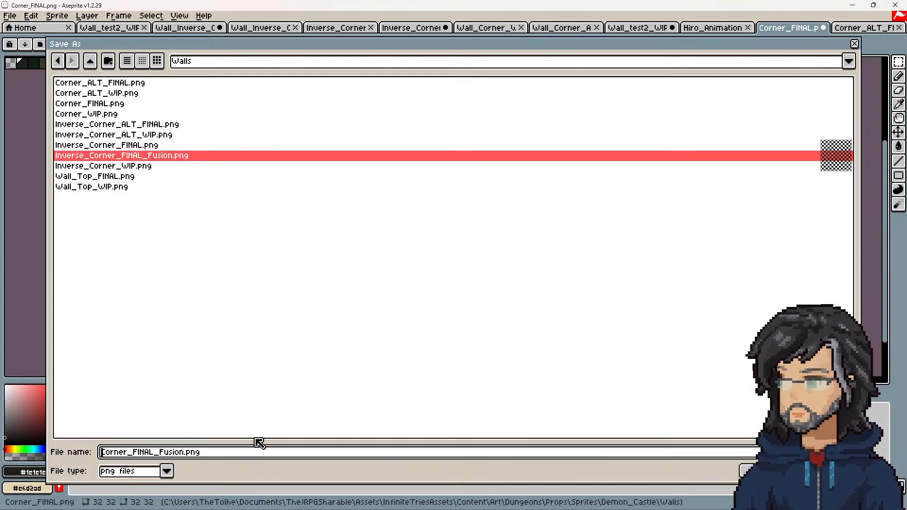
click(767, 471)
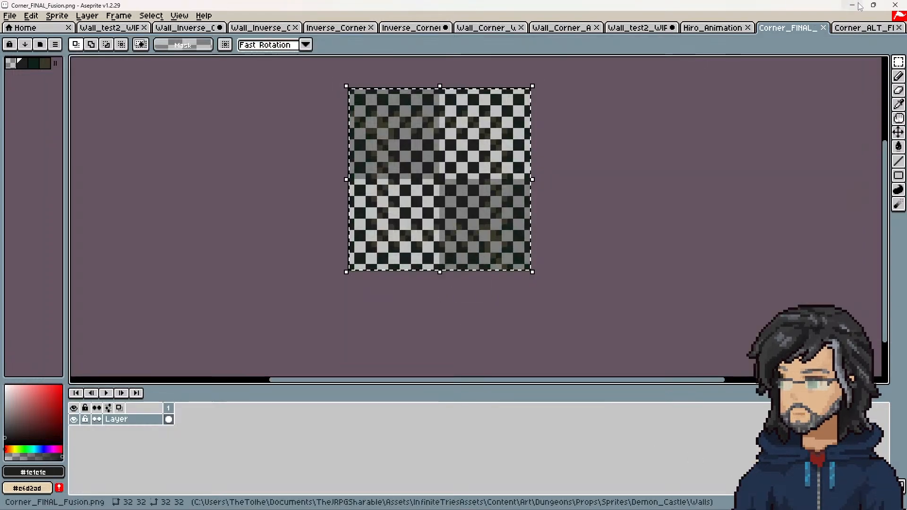
Return to Unity and check the preview of Corner_FINAL_Fusion in the Walls folder
click(854, 6)
click(725, 301)
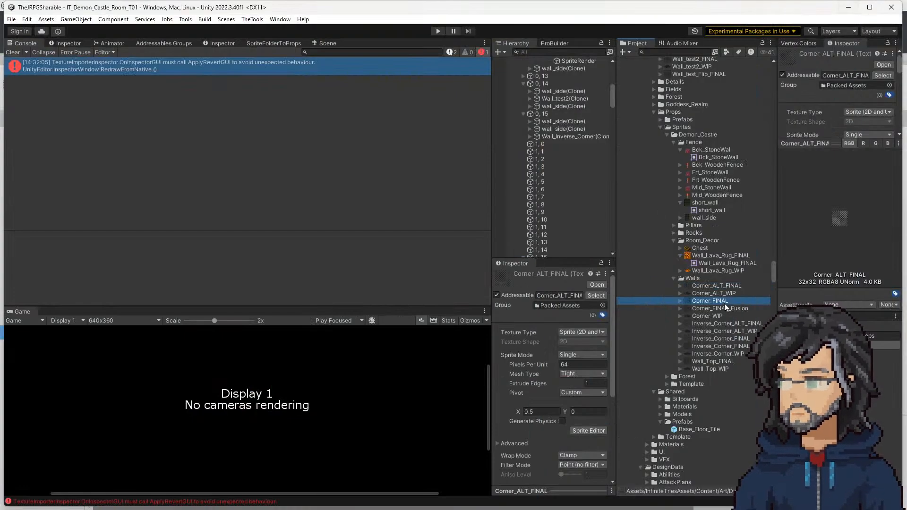
click(726, 310)
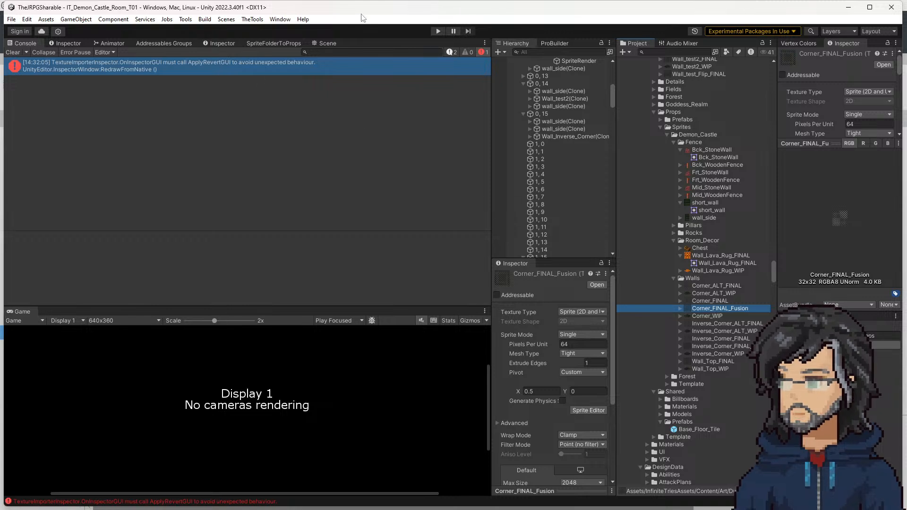
Run the scene, show the Scene view and select prop tile 5, 10 at the corner of the room's floor
click(438, 31)
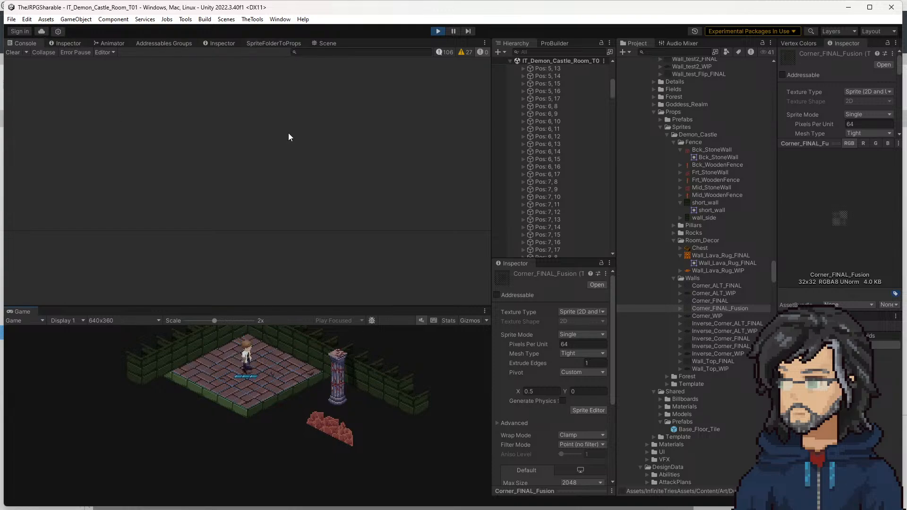
click(319, 42)
right_drag(352, 249, 292, 210)
click(281, 209)
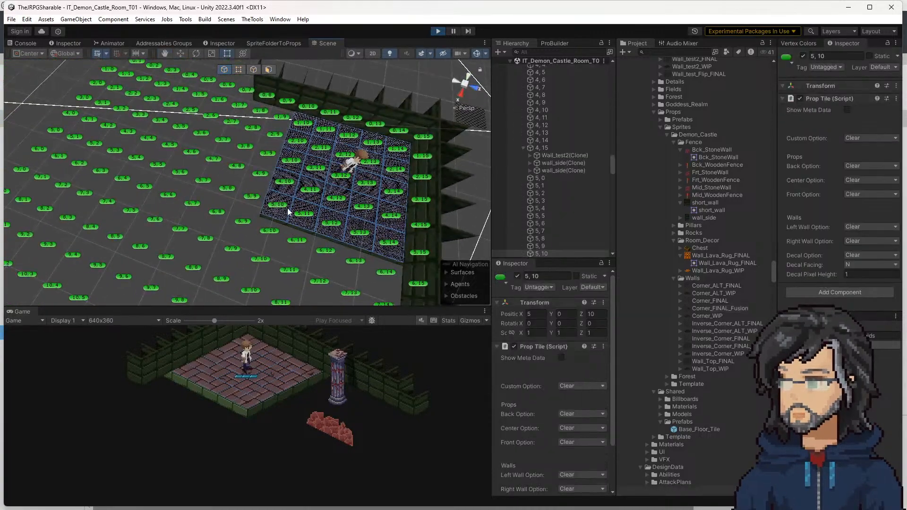
click(274, 207)
scroll(279, 213, up, 5)
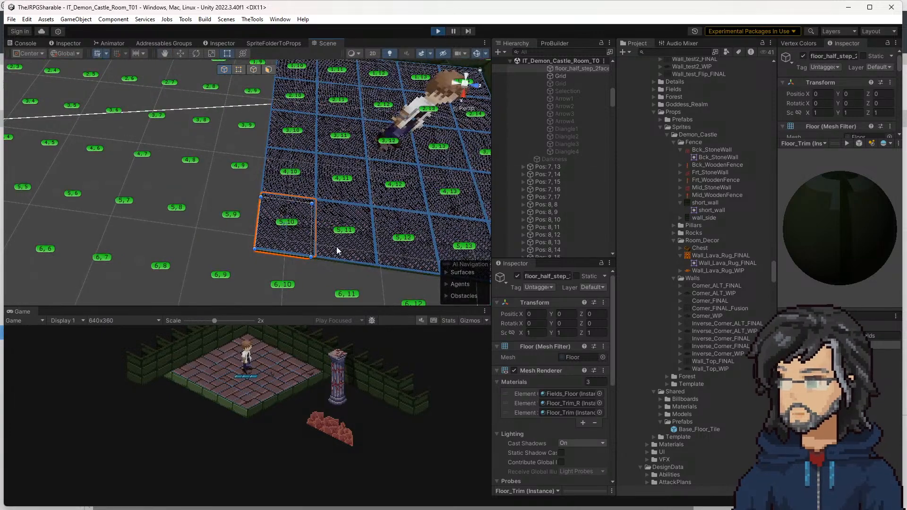
click(276, 225)
click(295, 222)
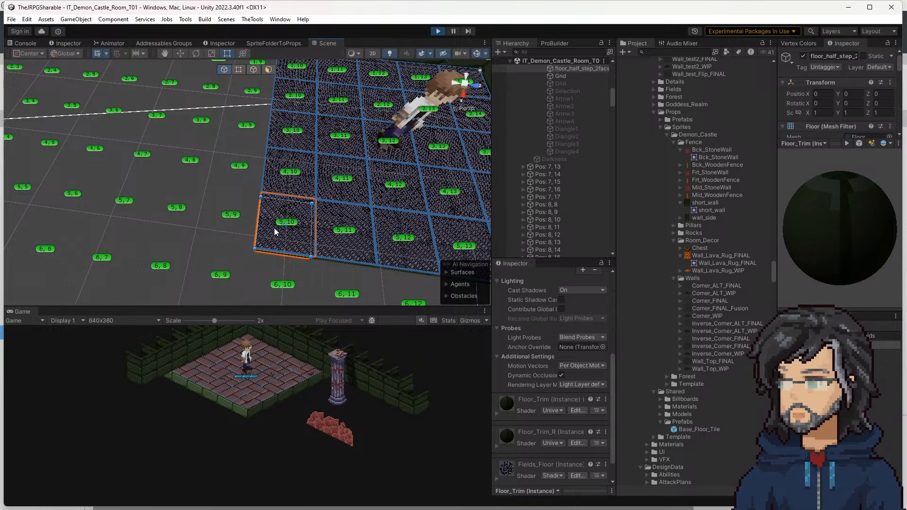
click(281, 226)
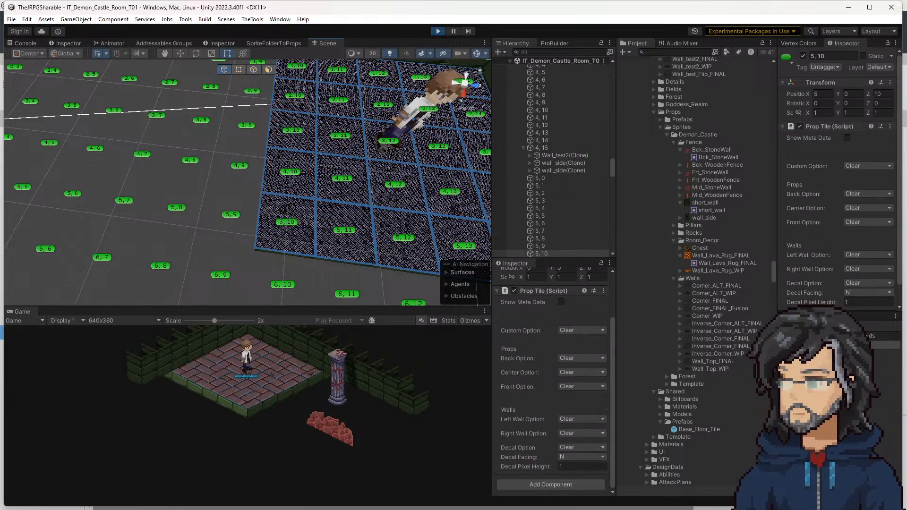
Give tile 5, 10 a wall decal from the Room_Decor options and set its decal pixel height to 30
click(855, 283)
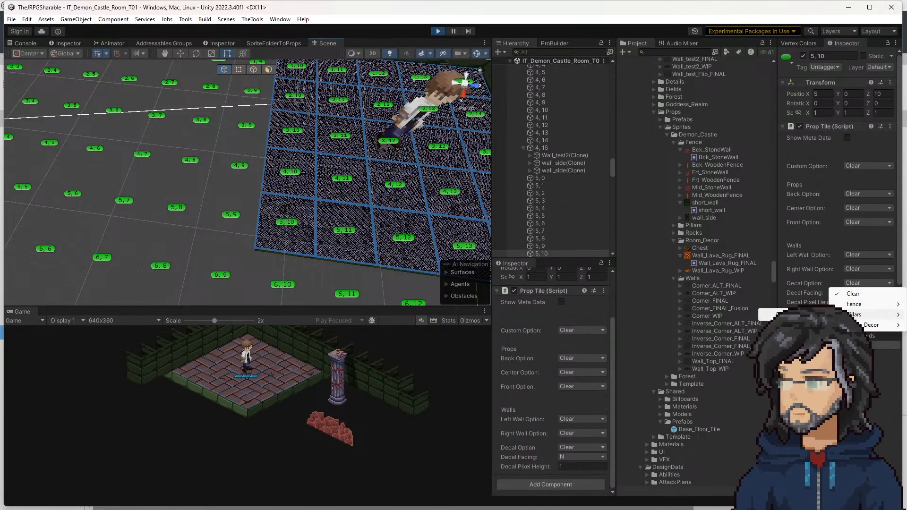
mouse_move(872, 325)
click(756, 335)
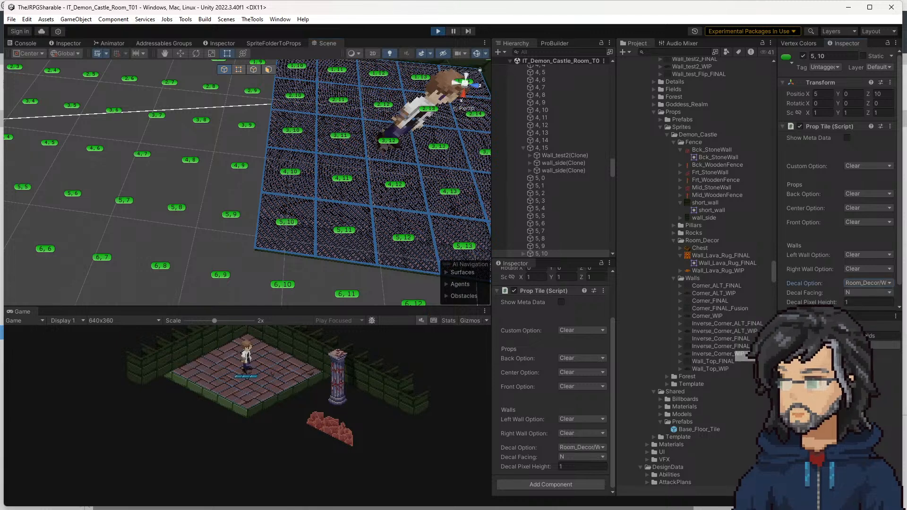
text(30)
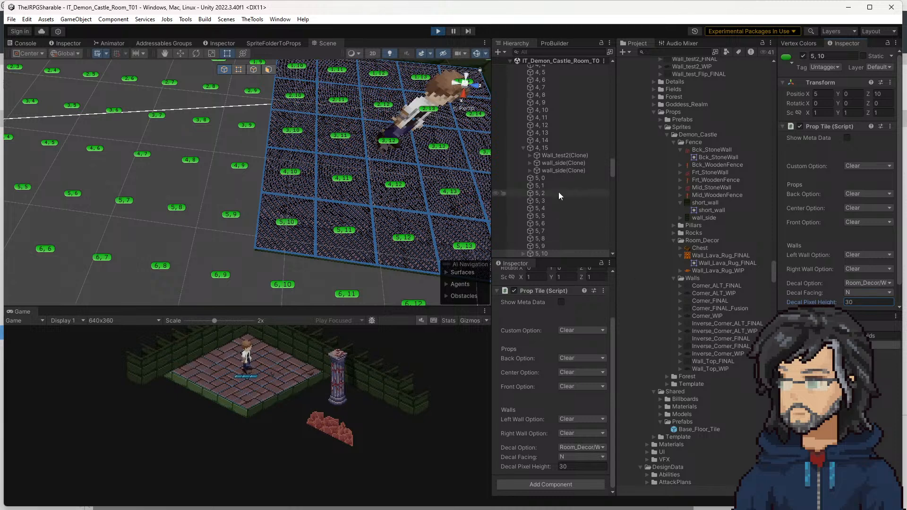
Assign the Corner_FINAL_Fusion sprite to the SpriteRender nested under tile 5, 10's Wall_test2(Clone)
click(523, 254)
click(530, 148)
click(540, 163)
click(536, 163)
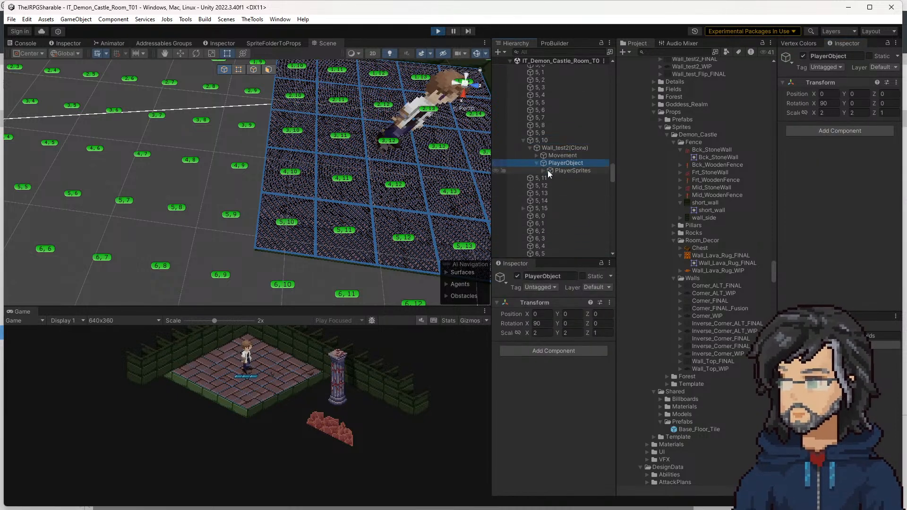
click(543, 170)
click(543, 170)
click(557, 177)
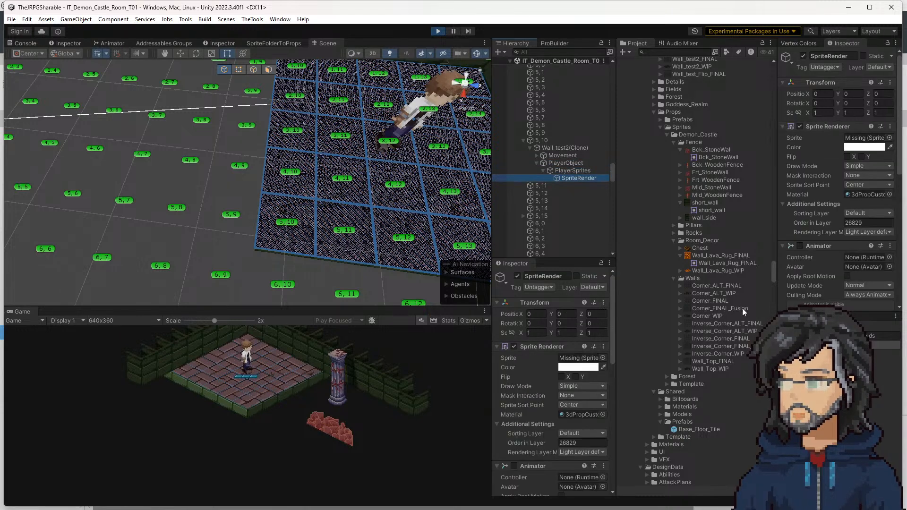
drag(730, 310, 833, 171)
drag(865, 141, 866, 141)
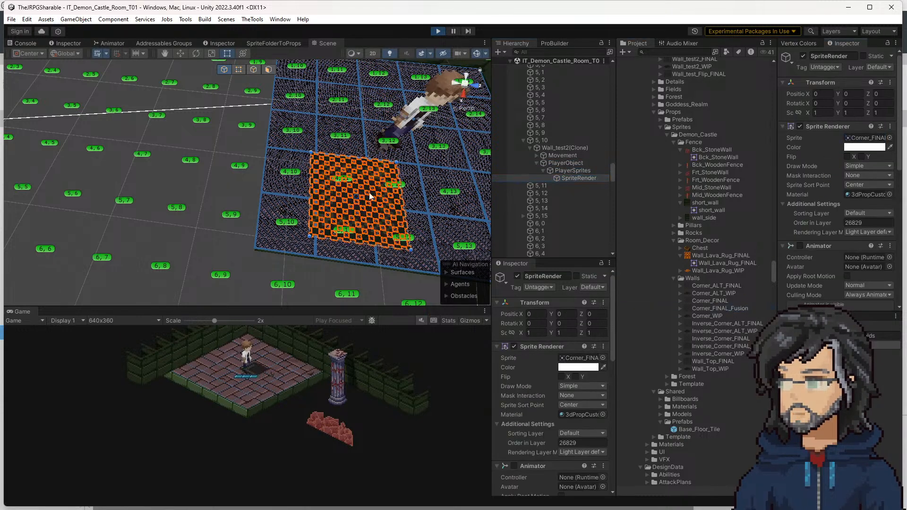
Set the pivot Y of the Corner_FINAL_Fusion texture to 0.5 and apply the import settings
click(730, 308)
scroll(866, 128, down, 3)
text(.5)
scroll(868, 124, down, 5)
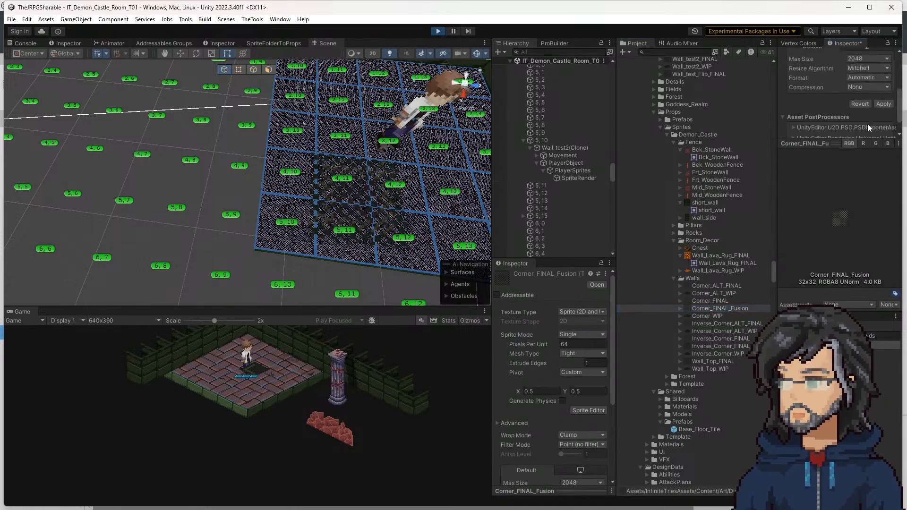
Set the Y rotation of the decal's PlayerObject under tile 5, 10 to 90
click(324, 223)
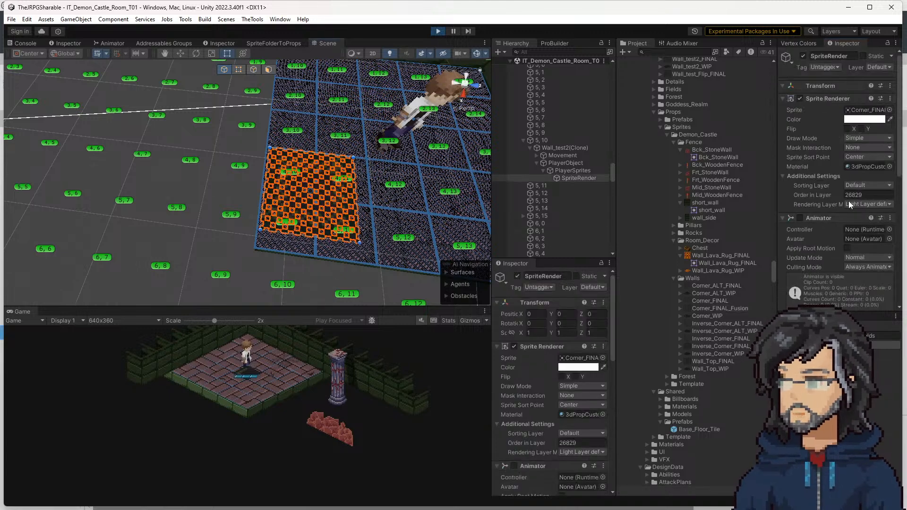
click(573, 162)
click(859, 103)
text(90)
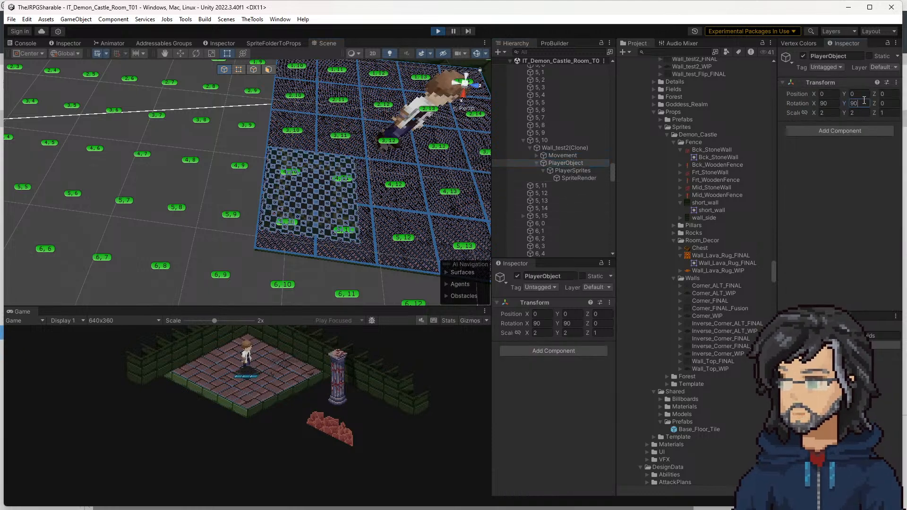
Walk the character off the decal, then enlarge the Game view and set its scale to 4x
click(225, 406)
key(w)
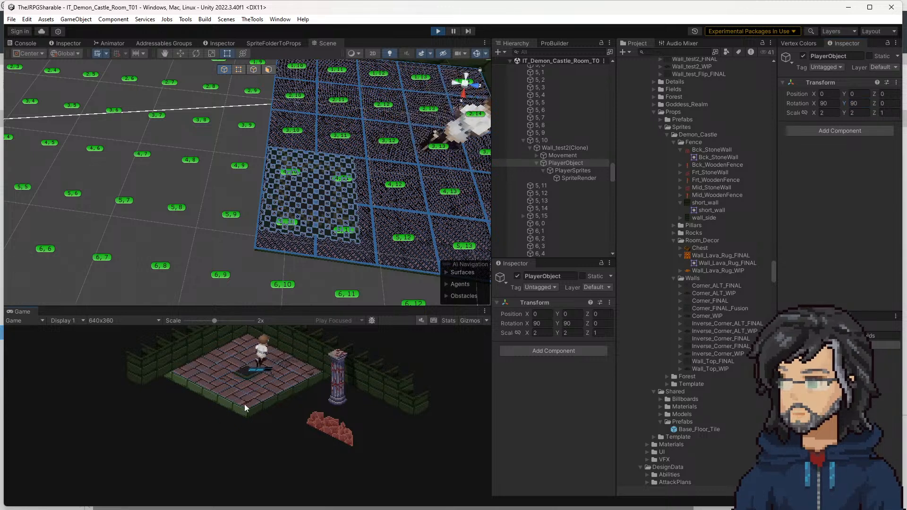
click(853, 103)
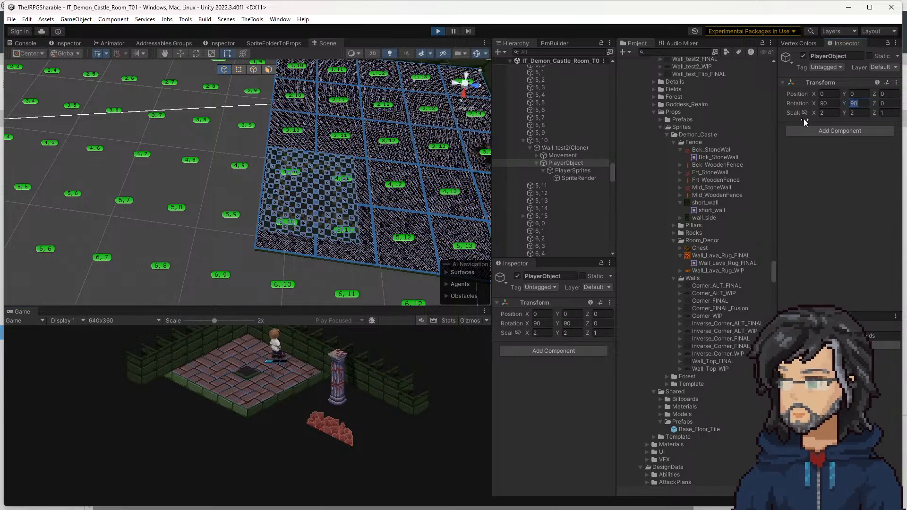
click(243, 321)
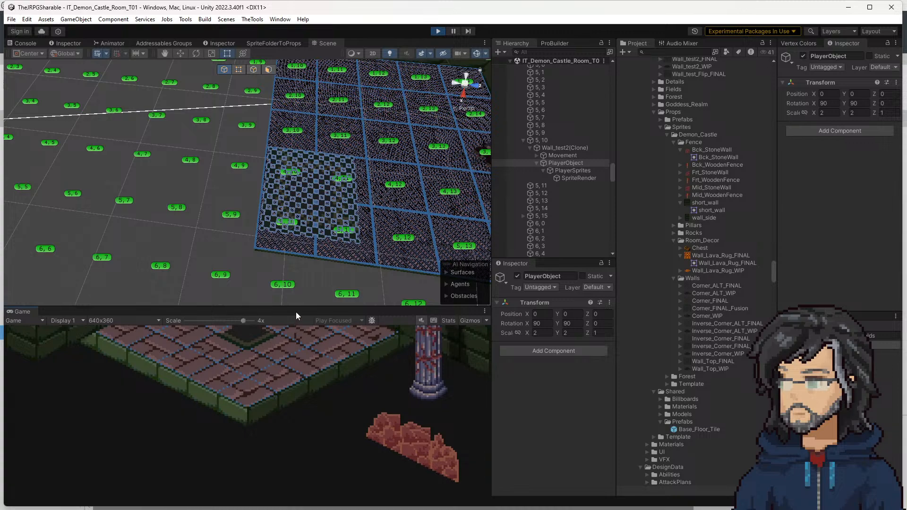
drag(296, 309, 296, 236)
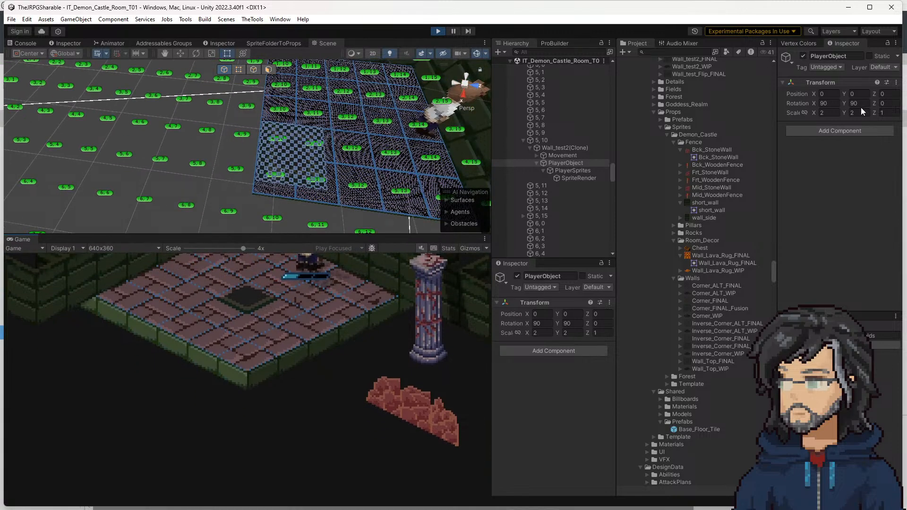
Try PlayerObject Y rotations of 90, 180 and 270 against the floor and finish with 0
click(858, 103)
text(90)
text(180)
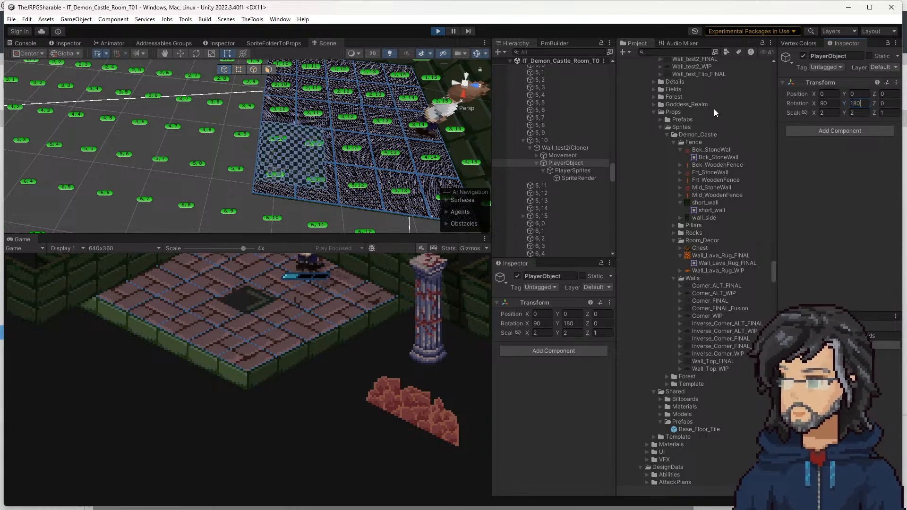
text(270)
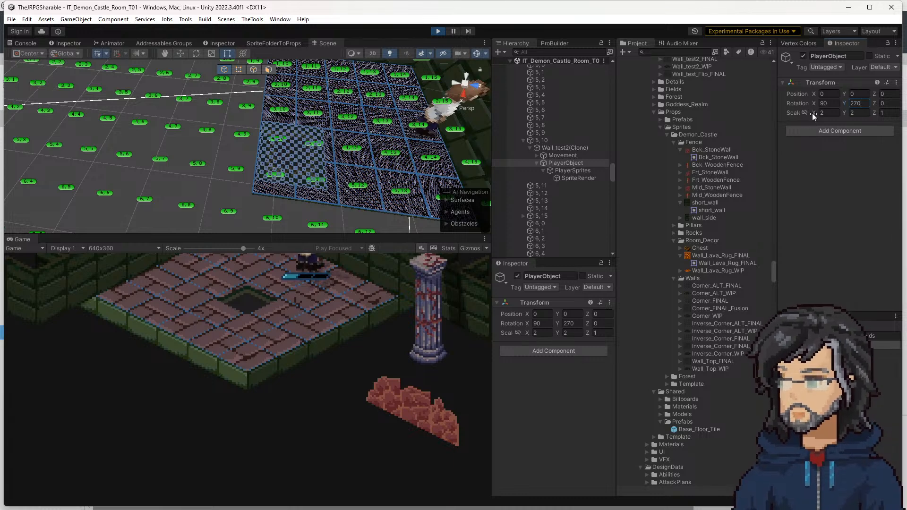
text(0)
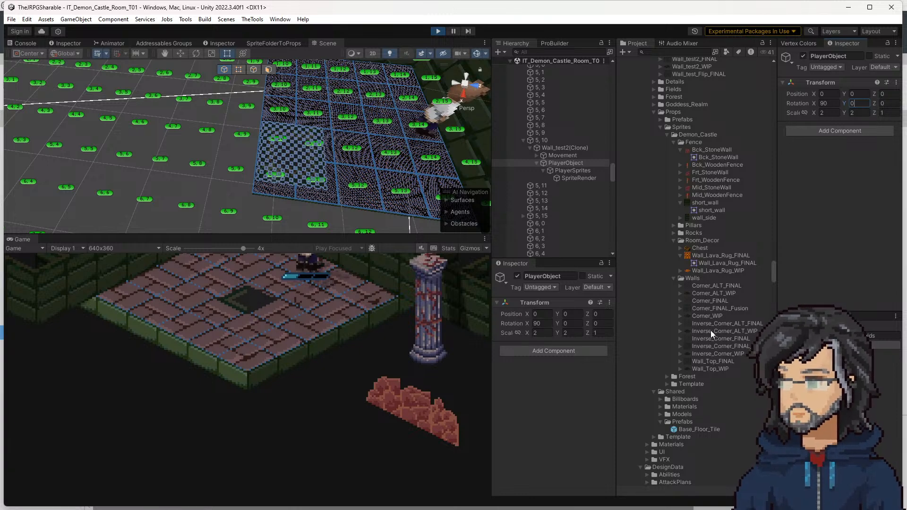
Assign the Inverse_Corner_FINAL_Fusion sprite to the decal's SpriteRender
click(572, 178)
drag(728, 345, 860, 142)
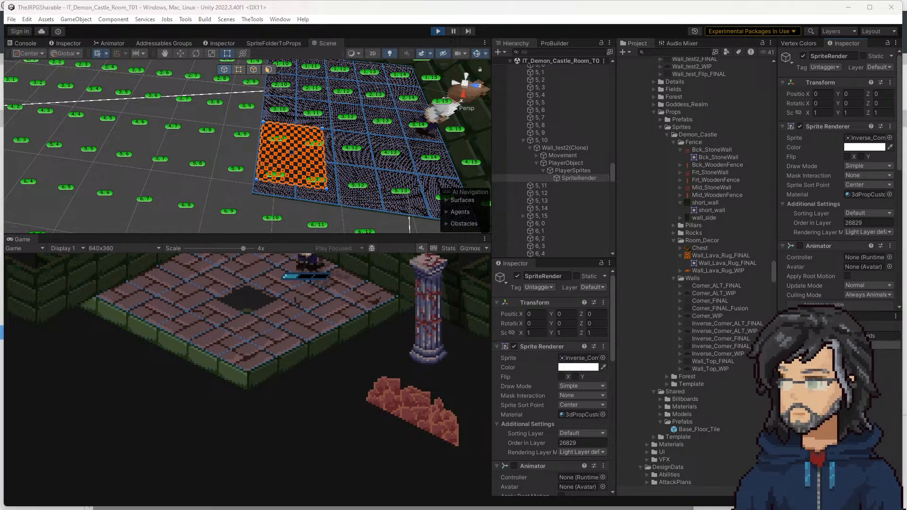
Switch to Aseprite, restore the diagonal-stripe version of Corner_FINAL_Fusion and copy its whole canvas
key(alt+Tab)
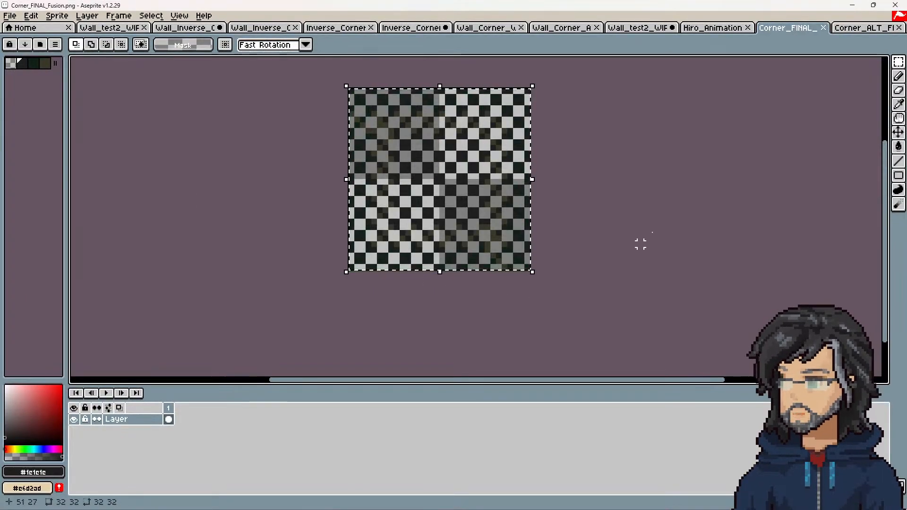
click(852, 27)
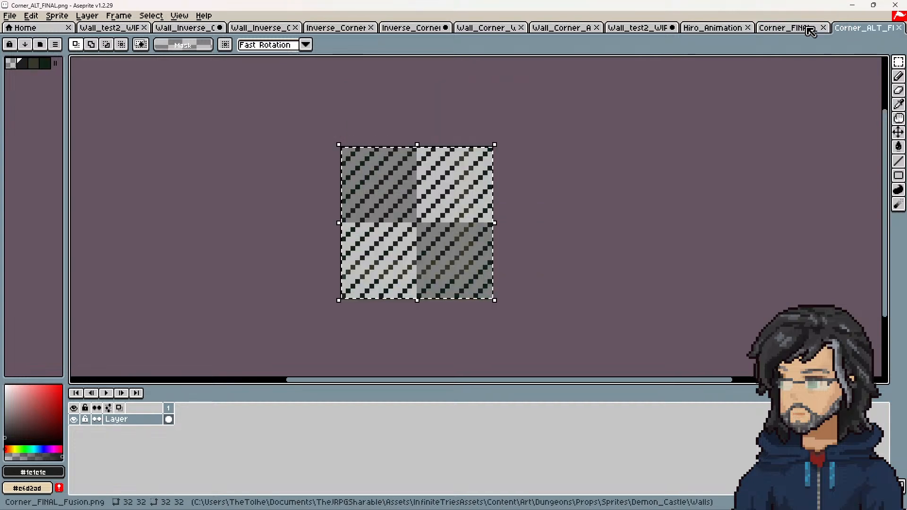
click(792, 30)
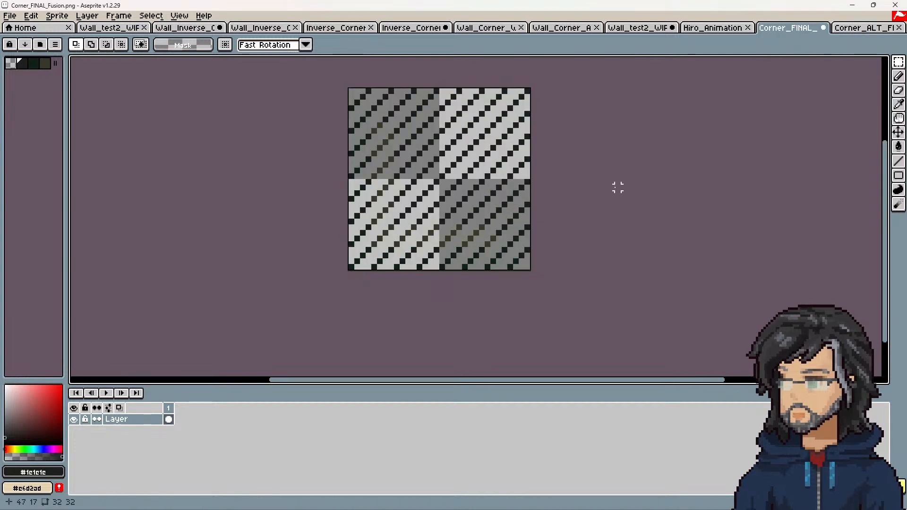
key(ctrl+a)
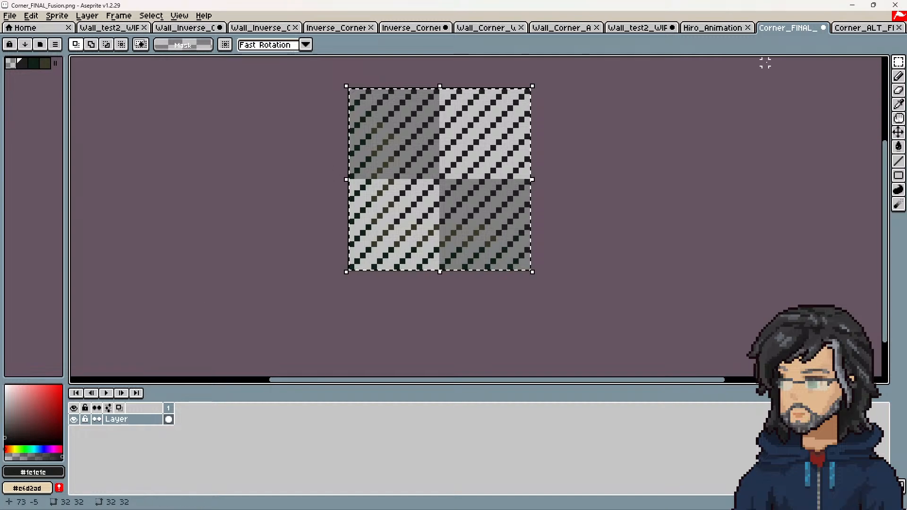
Try pasting the copied stripes into Corner_ALT_FINAL with a 90° rotation
click(859, 29)
scroll(601, 212, down, 1)
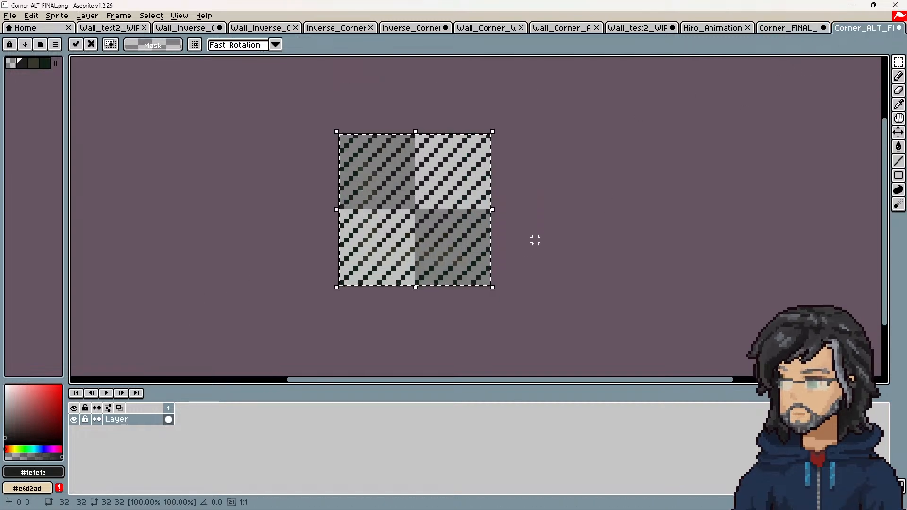
drag(500, 296, 542, 87)
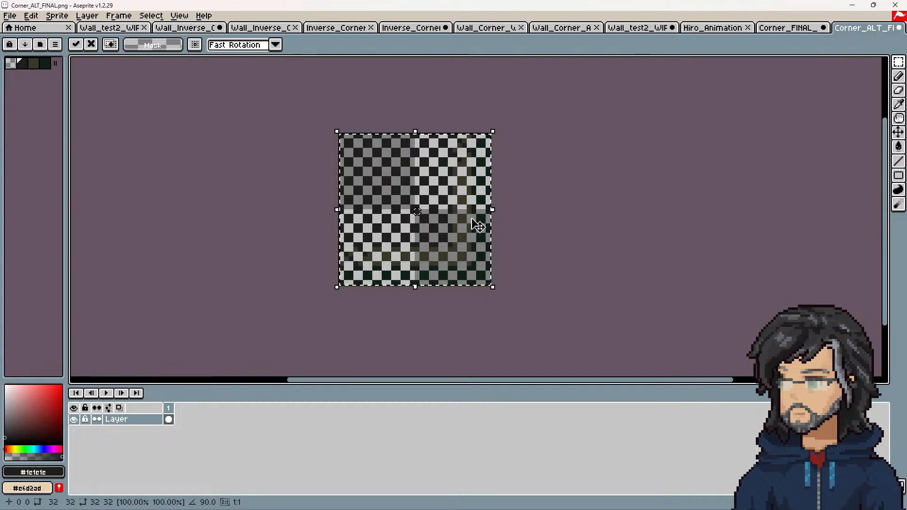
key(Return)
Paste the copied stripes over the Corner_ALT_FINAL sprite, rotate them by -90° and drop the selection
key(ctrl+v)
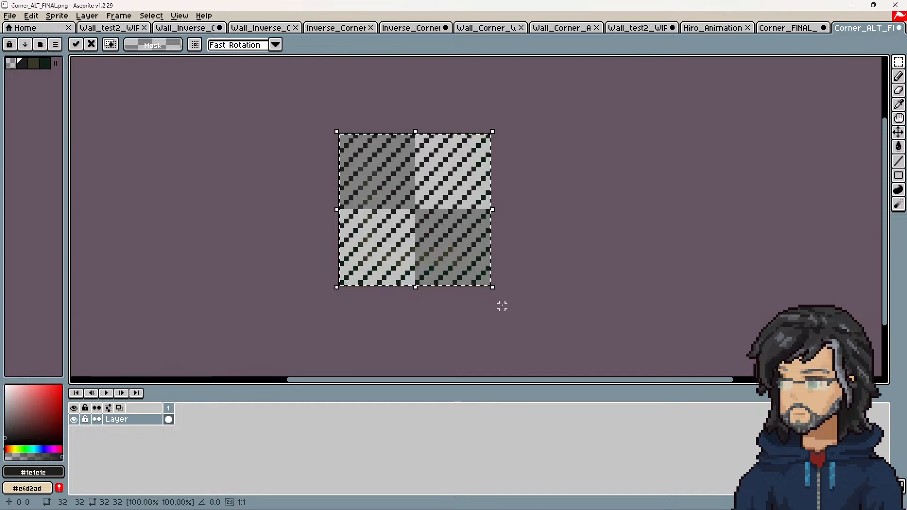
drag(500, 297, 342, 297)
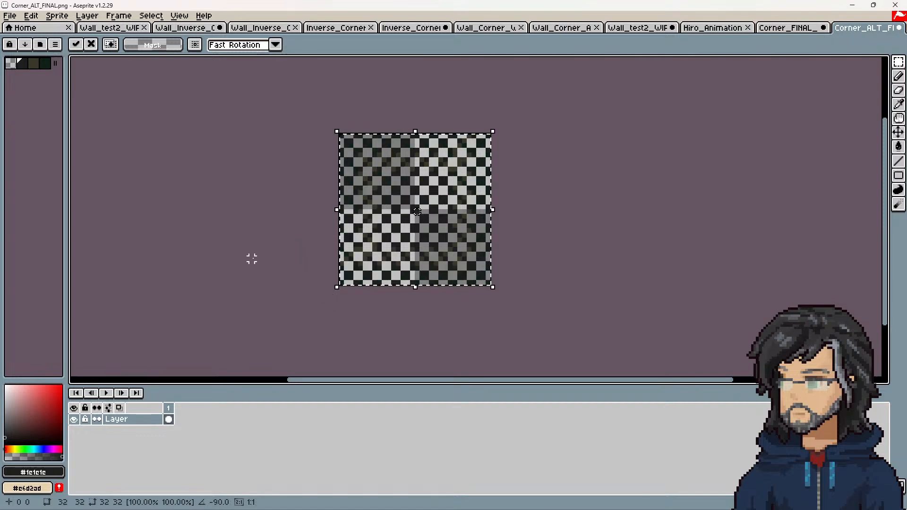
click(248, 254)
Save the combined sprite as Corner_FINAL_Fusion.png in the Walls folder, overwriting the existing file
click(9, 16)
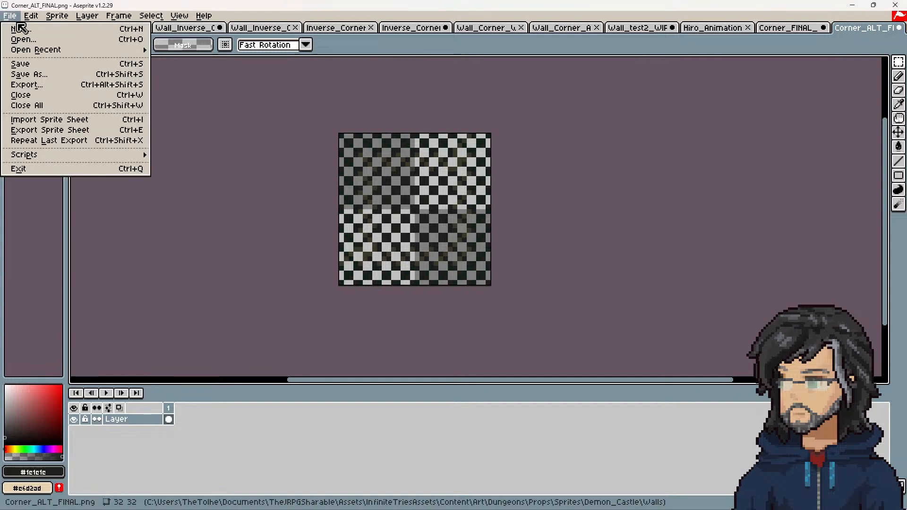
click(27, 75)
click(128, 117)
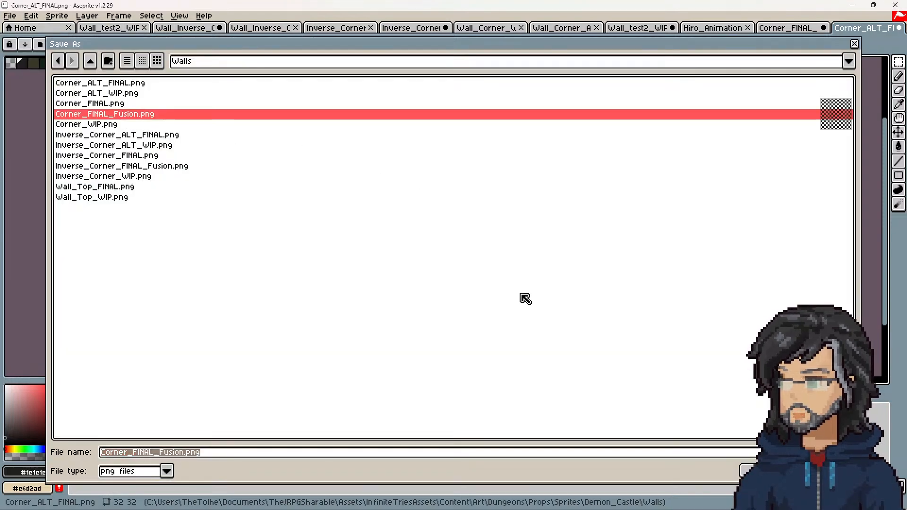
key(Return)
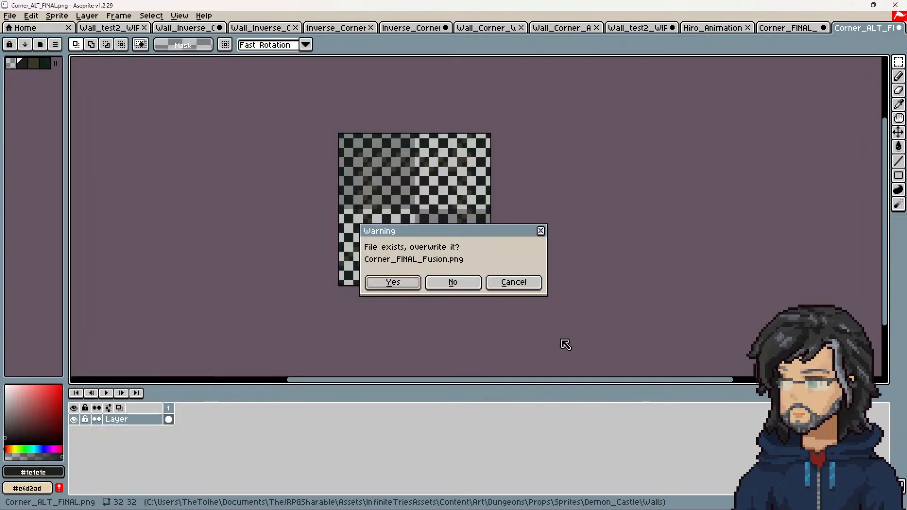
click(400, 282)
Return to Unity, put the corner sprite back on tile 5, 10's SpriteRender and set its Y rotation to 90
click(852, 5)
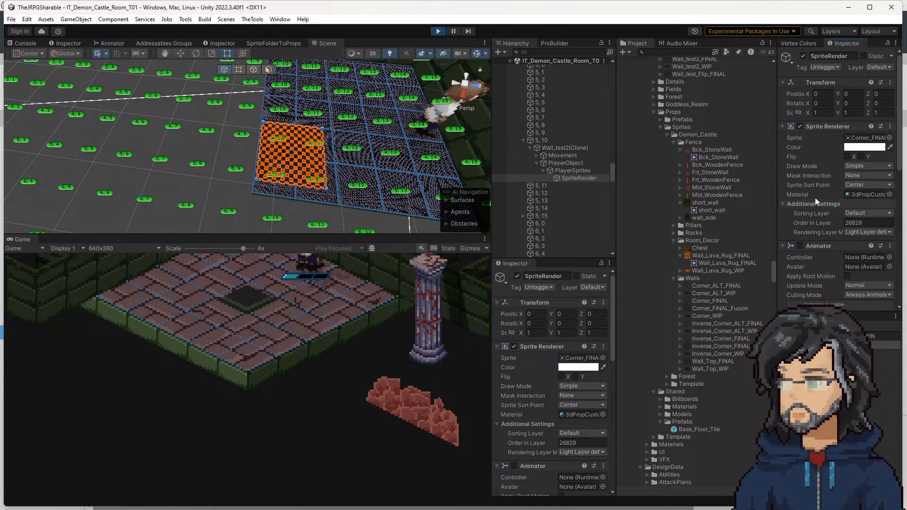
click(856, 103)
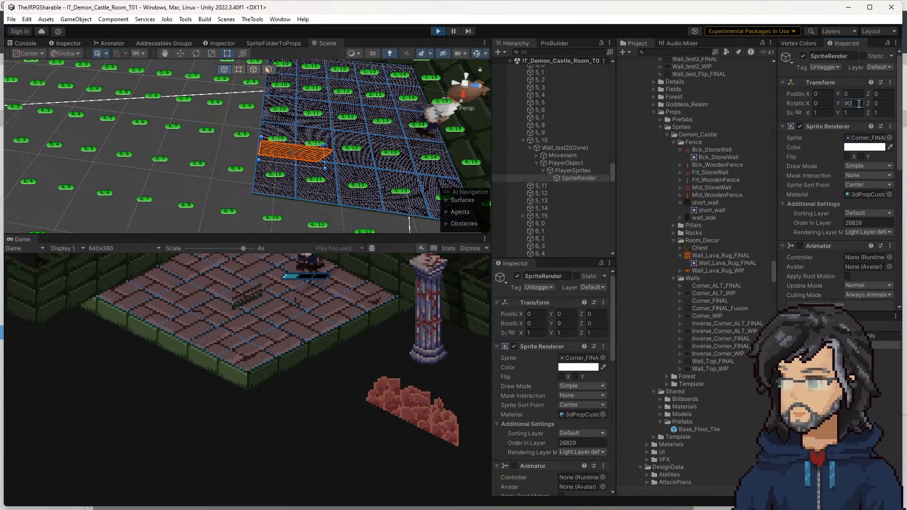
Try Y rotations of 90, 180 and 270 on tile 5, 10's PlayerObject, and set it back to 0
text(9)
click(563, 163)
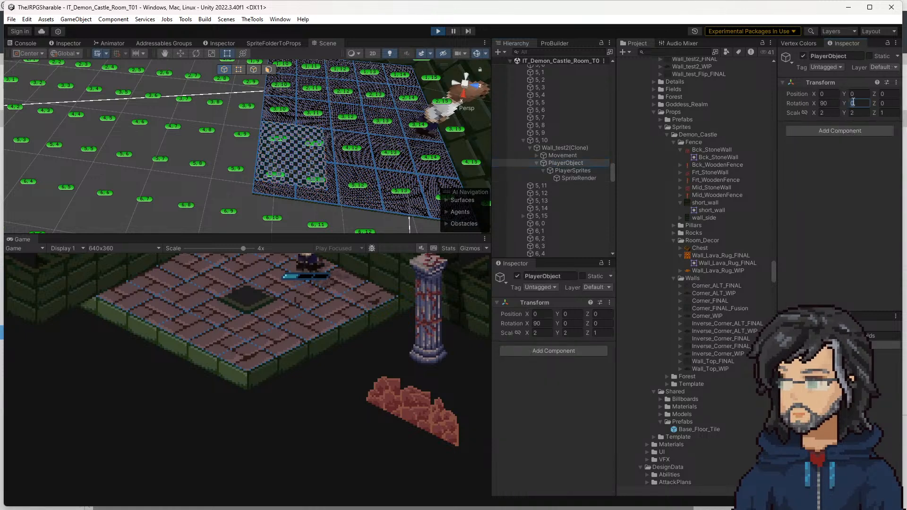
text(90)
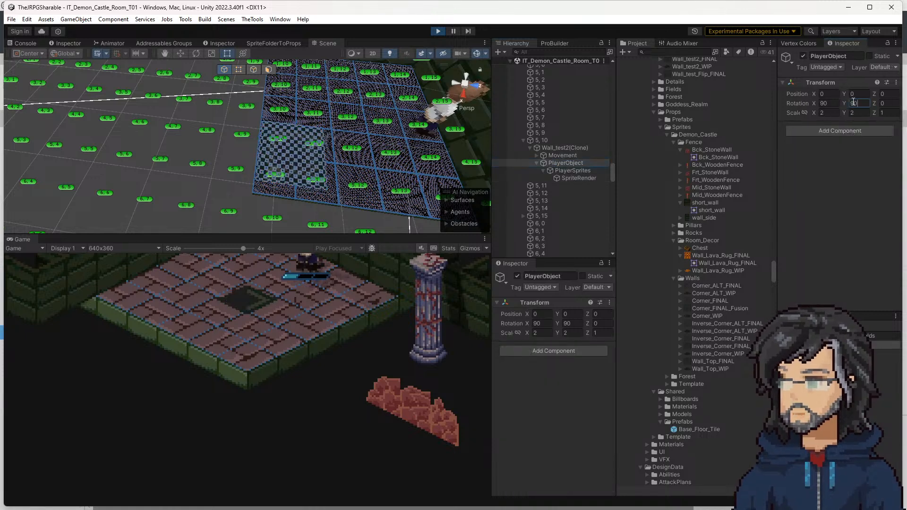
key(BackSpace)
key(BackSpace)
text(180)
key(BackSpace)
key(BackSpace)
key(BackSpace)
text(270)
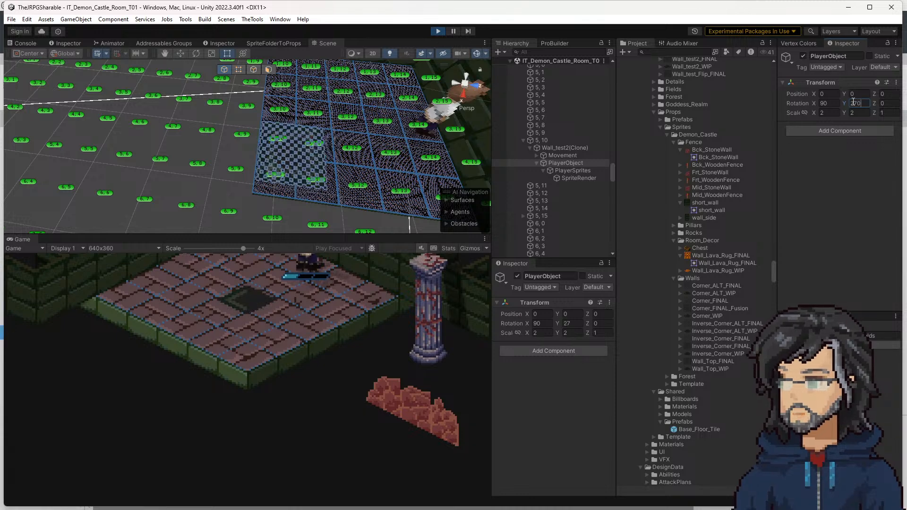
key(BackSpace)
key(BackSpace)
key(BackSpace)
text(0)
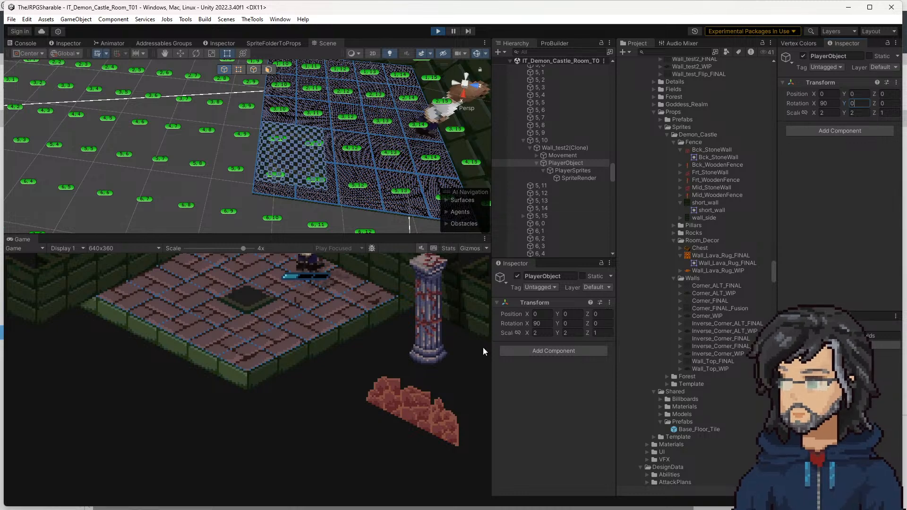
Check the fused corner sprites in the Walls folder and select Inverse_Corner_FINAL together with Inverse_Corner_ALT_FINAL
click(716, 308)
click(743, 346)
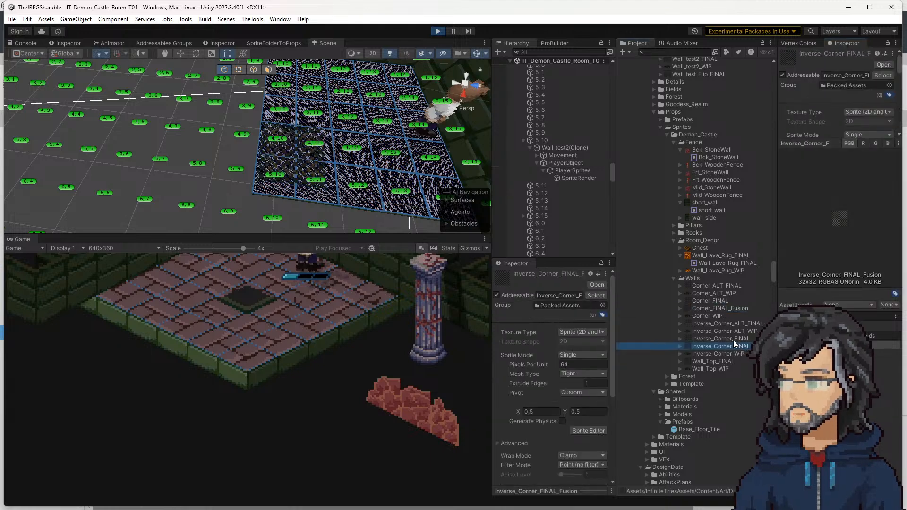
click(733, 340)
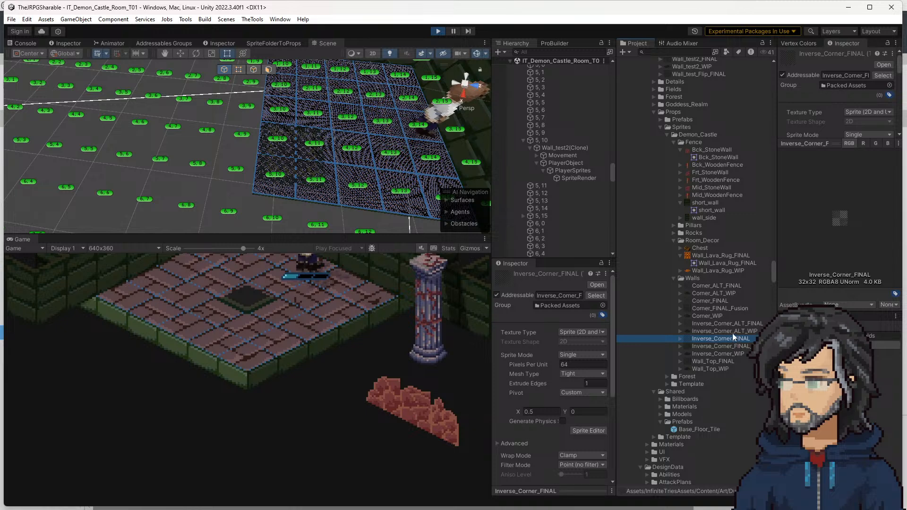
ctrl+click(735, 323)
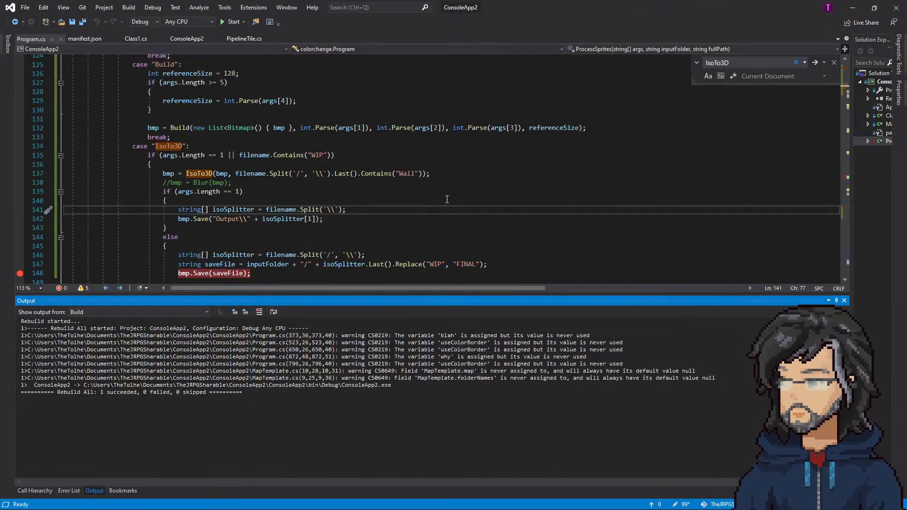
Switch to Visual Studio and examine the file filtering and IsoTo3D handling in Program.cs's ProcessSprites method
scroll(282, 195, up, 1)
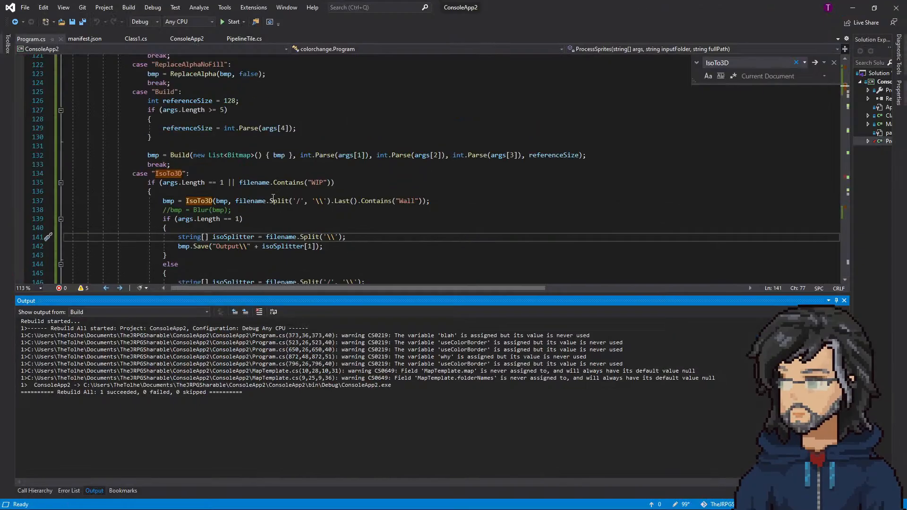
click(331, 201)
scroll(288, 190, up, 20)
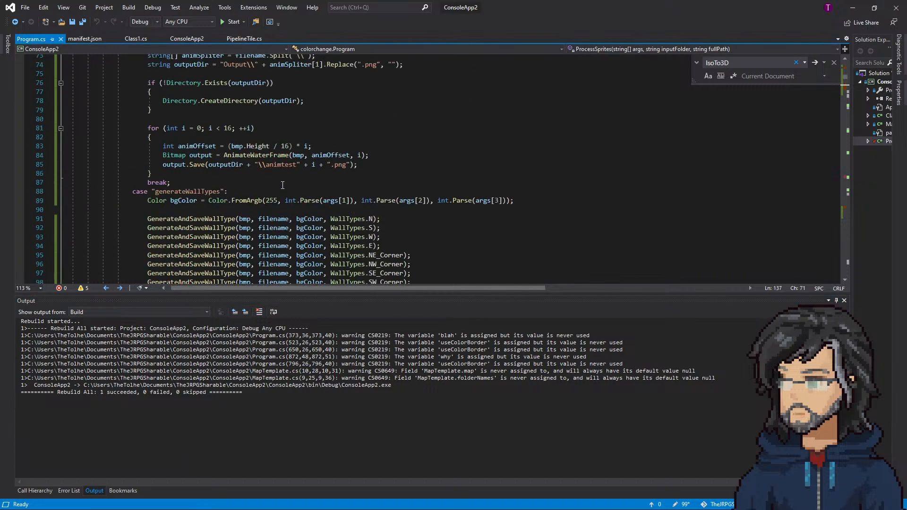
scroll(287, 190, up, 3)
drag(114, 200, 225, 219)
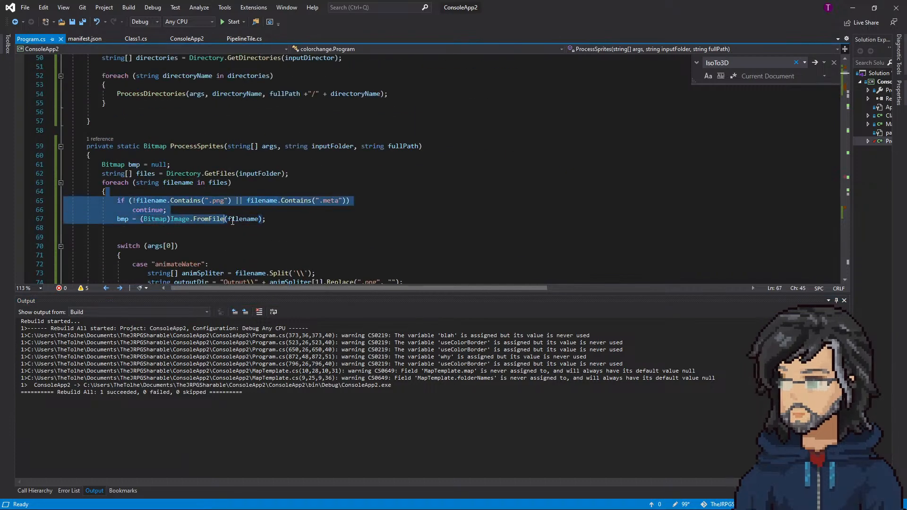
scroll(241, 214, down, 6)
scroll(241, 214, down, 20)
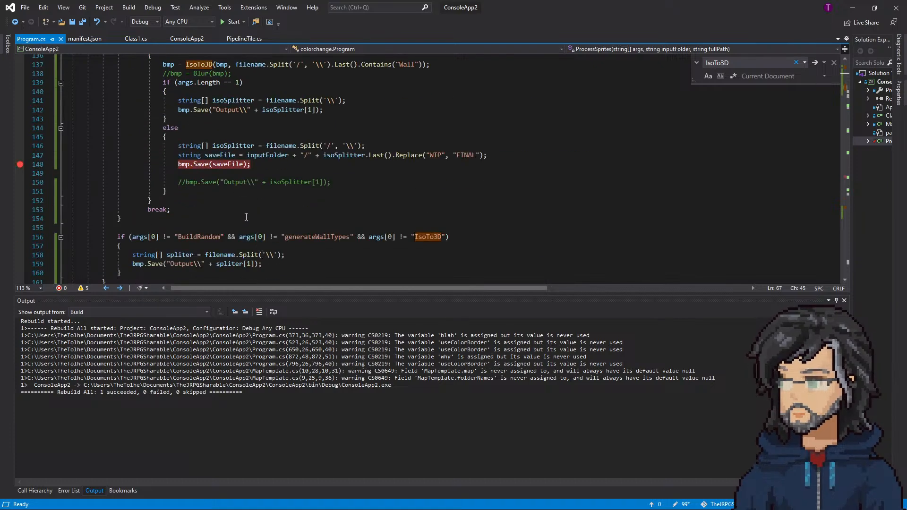
scroll(244, 216, up, 4)
scroll(252, 213, up, 20)
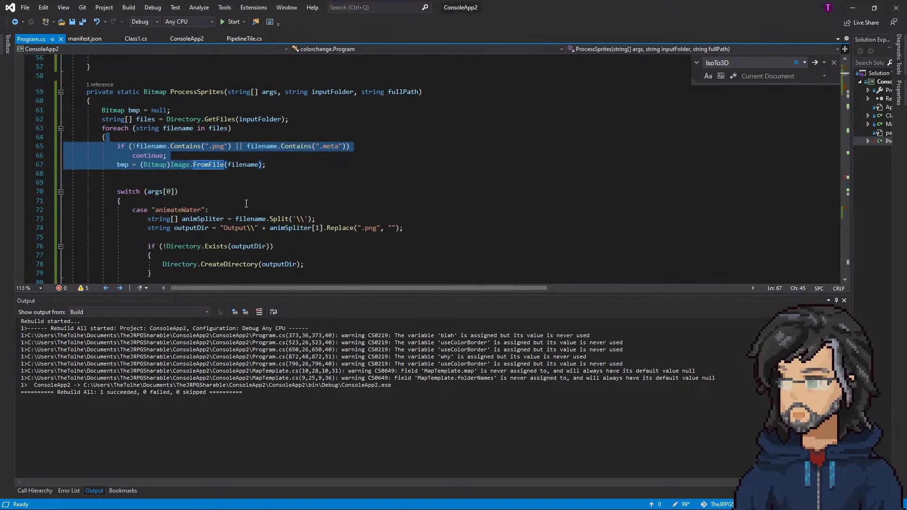
scroll(245, 204, down, 1)
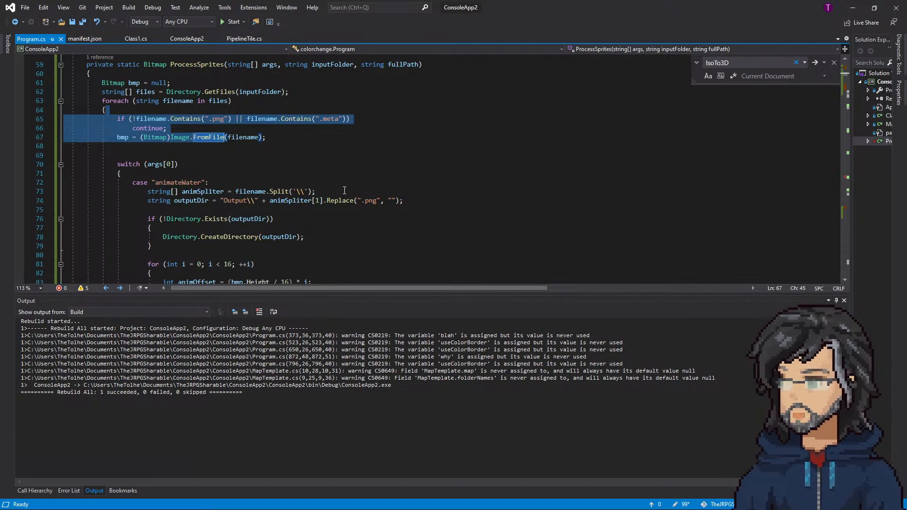
click(853, 7)
Back in Unity, walk the character around the castle floor to view the corner decal on tile 5, 10
click(367, 340)
key(a)
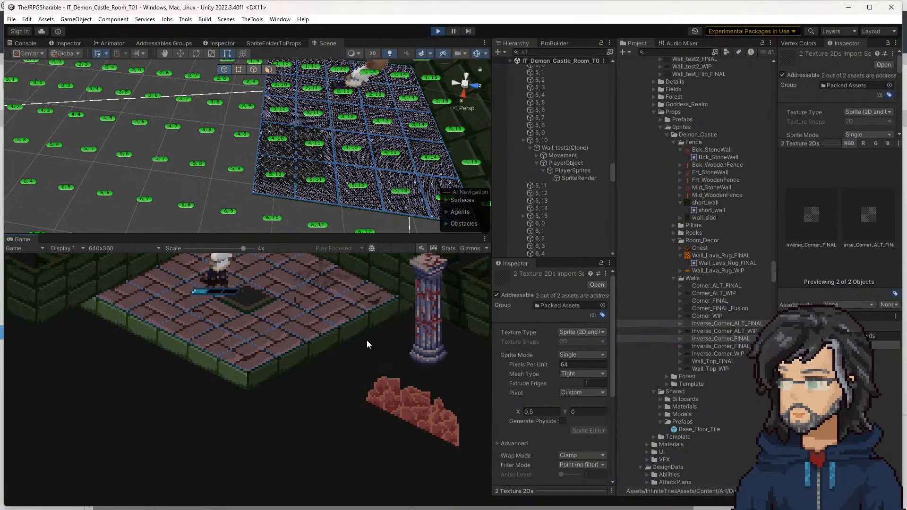
key(s)
key(a)
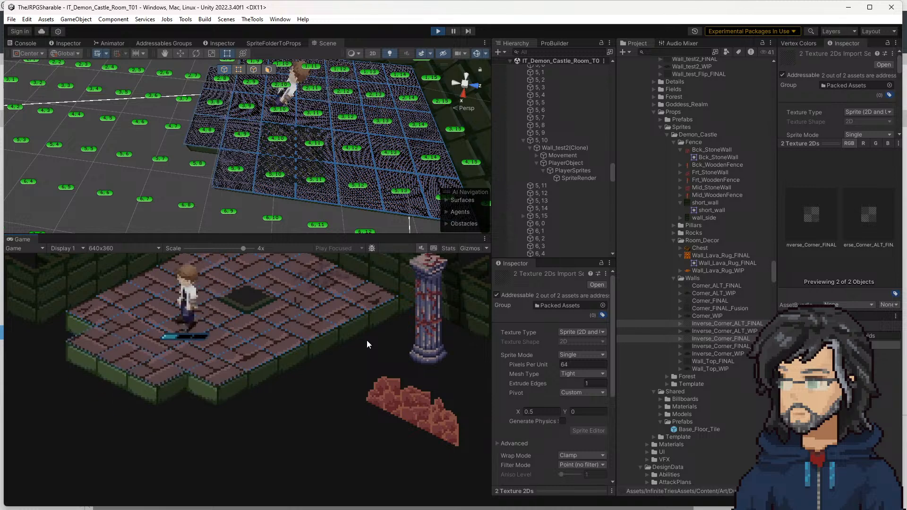
key(s)
key(w)
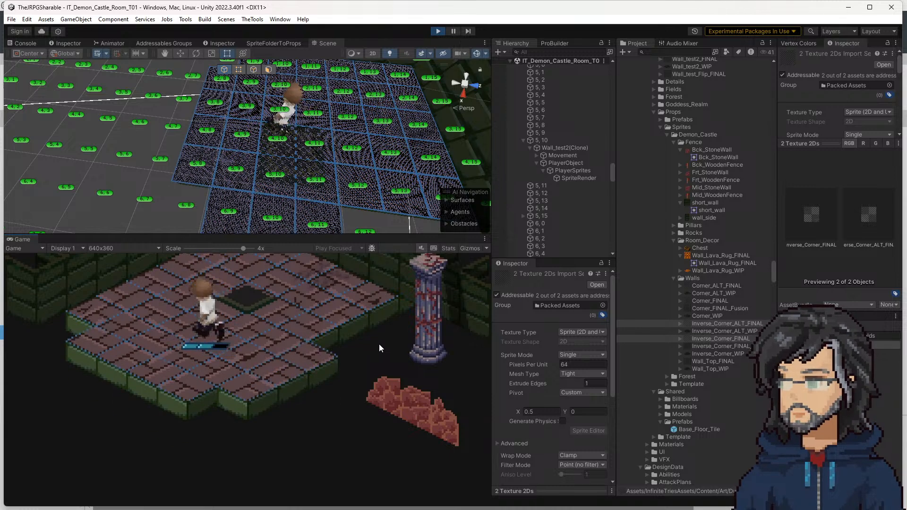
key(s)
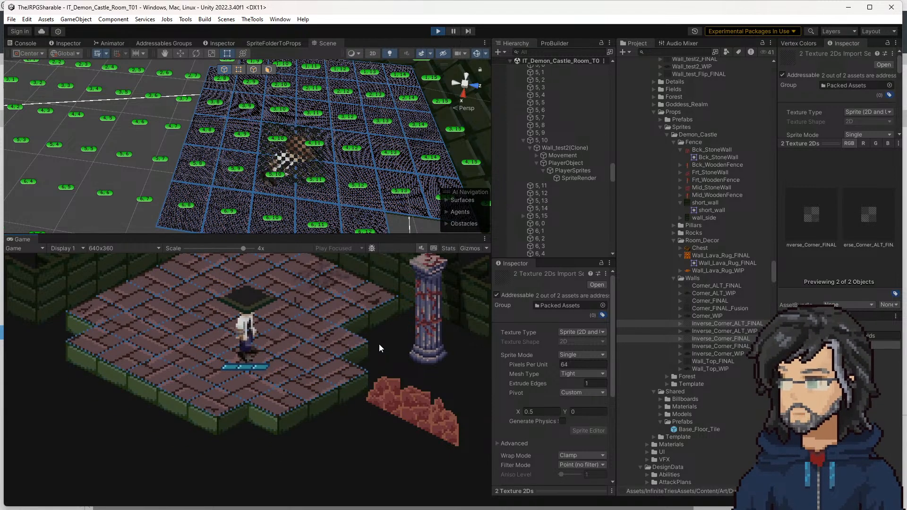
key(d)
key(w)
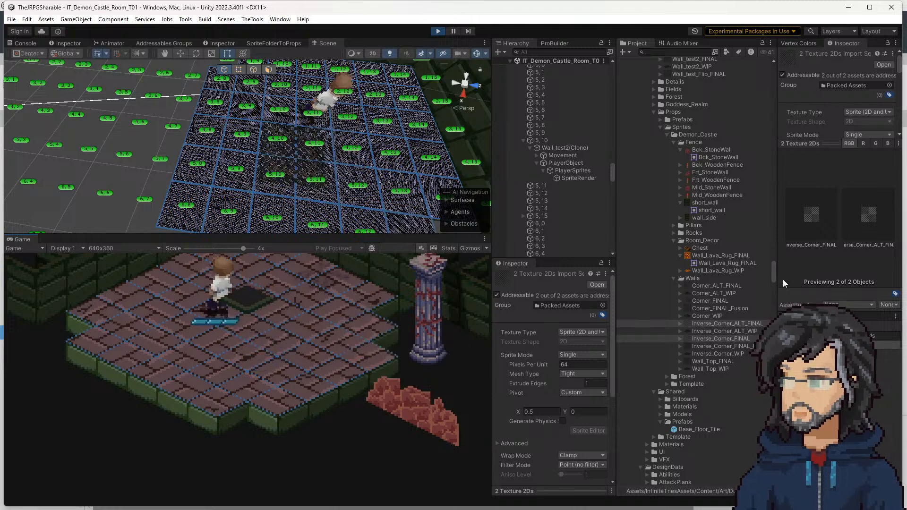
Delete the Inverse_Corner_FINAL, Inverse_Corner_ALT_FINAL, Corner_FINAL and Corner_ALT_FINAL sprites from the Walls folder
click(748, 326)
key(Delete)
key(Return)
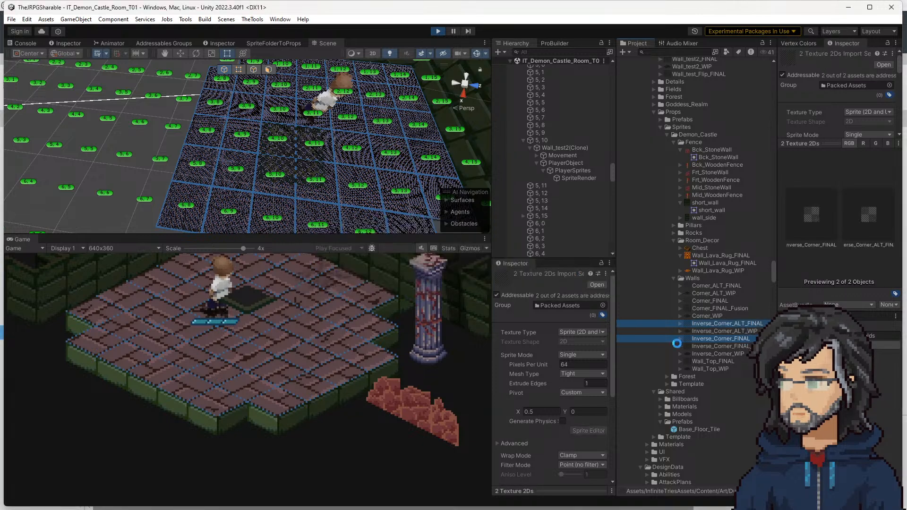
click(721, 302)
ctrl+click(727, 287)
key(Delete)
key(Return)
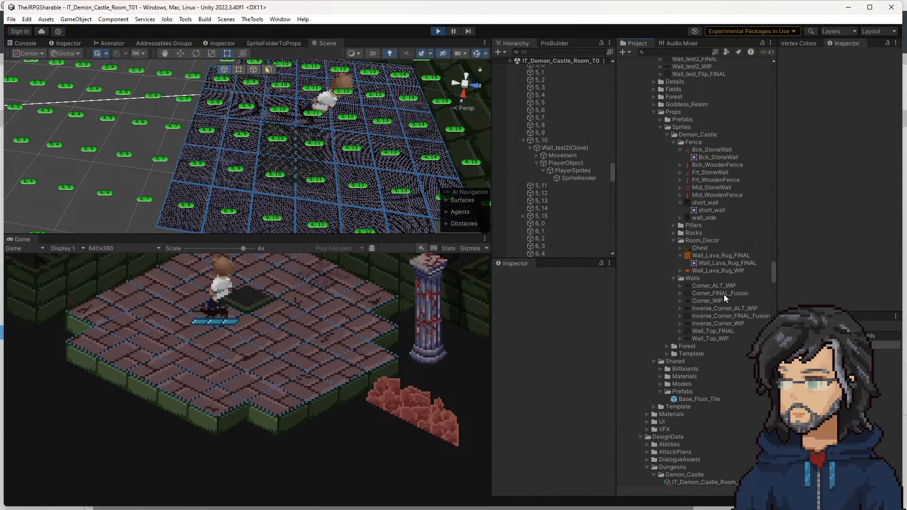
Create prop tiles from the Demon_Castle sprite folder with SpriteFolderToProps and save Wall_Top_FINAL's unapplied import settings
click(725, 331)
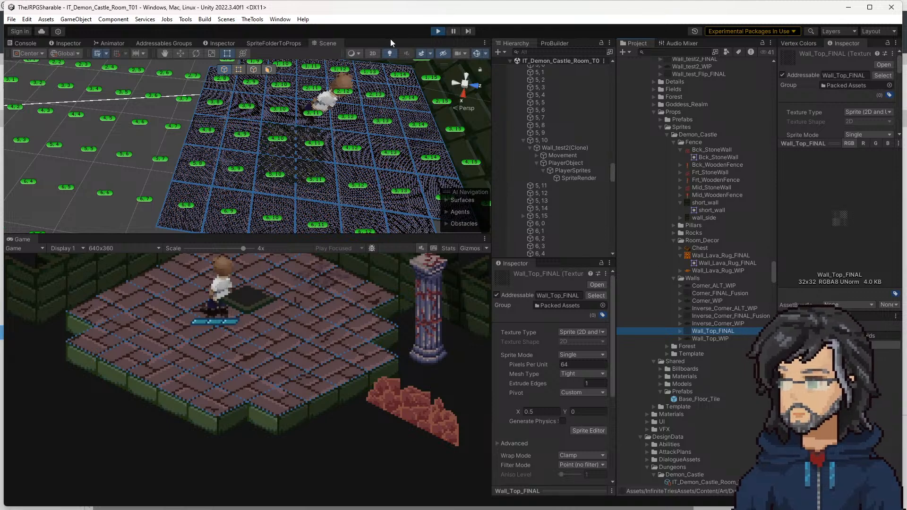
click(284, 49)
click(263, 80)
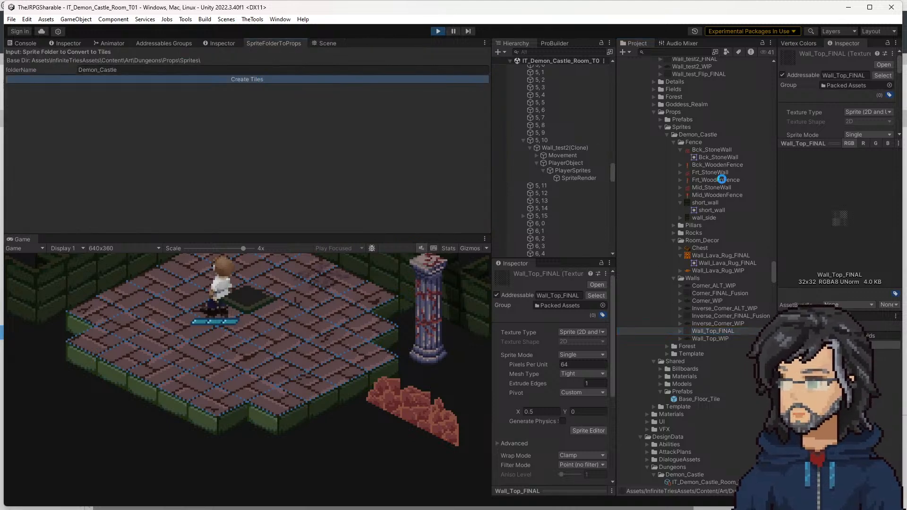
click(661, 120)
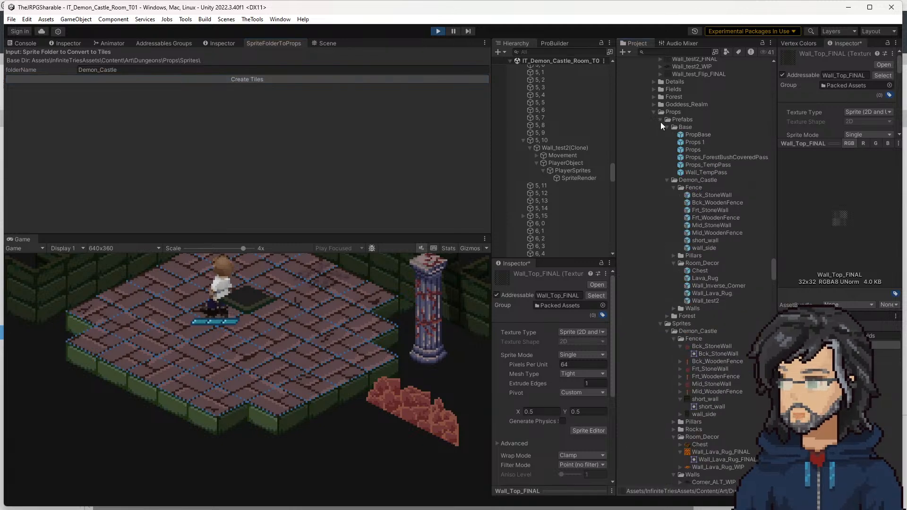
scroll(707, 247, down, 2)
click(704, 244)
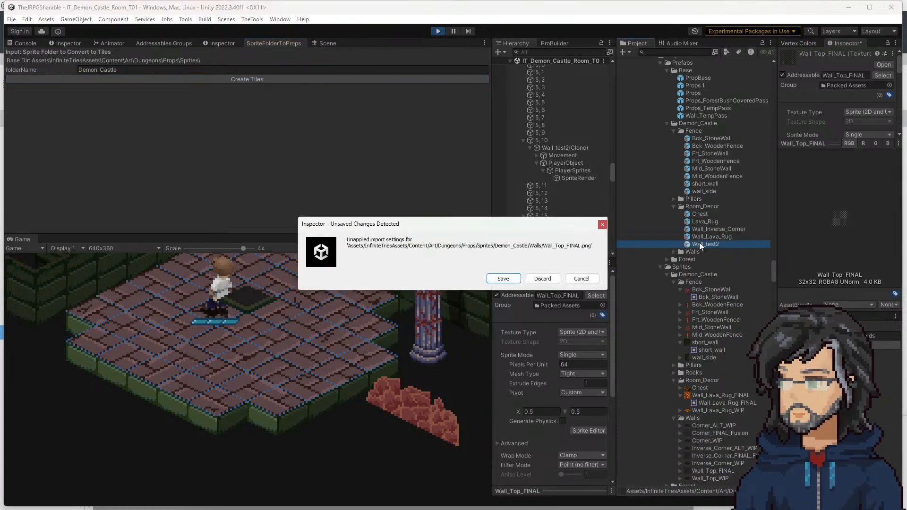
click(508, 276)
Remove the Wall_test2 and Wall_Inverse_Corner prefabs from the Demon_Castle Room_Decor prefab folder
click(706, 237)
click(707, 250)
click(706, 244)
ctrl+click(718, 229)
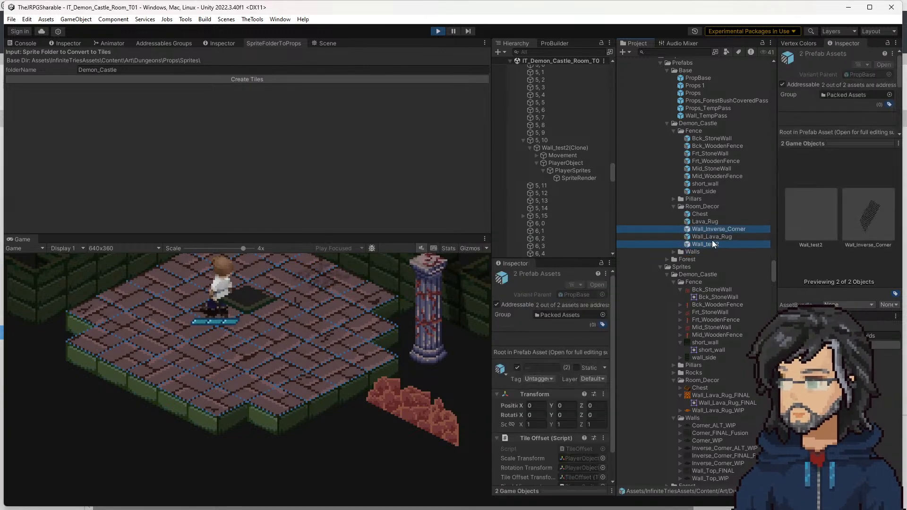
drag(708, 244, 693, 251)
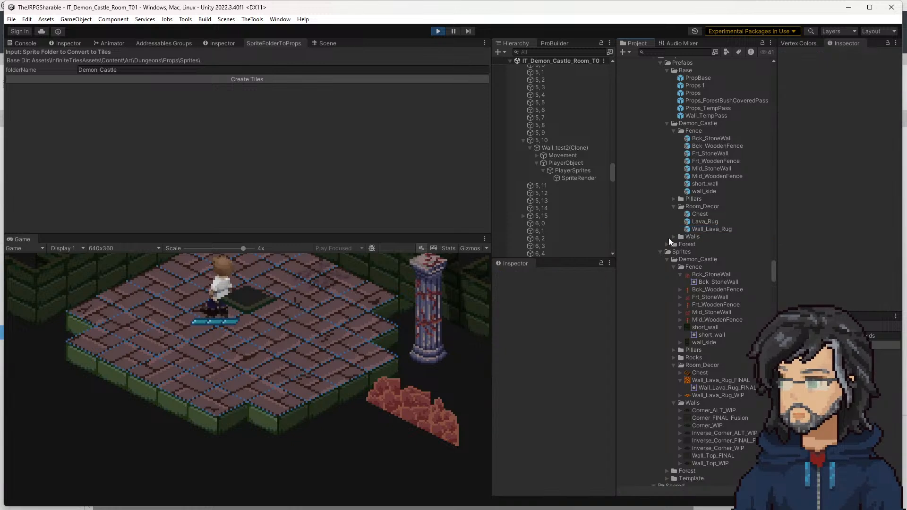
Examine the Wall_Top, Inverse_Corner_Fusion and Corner_Fusion prefabs in the Demon_Castle Walls prefab folder
click(680, 237)
click(674, 237)
click(701, 260)
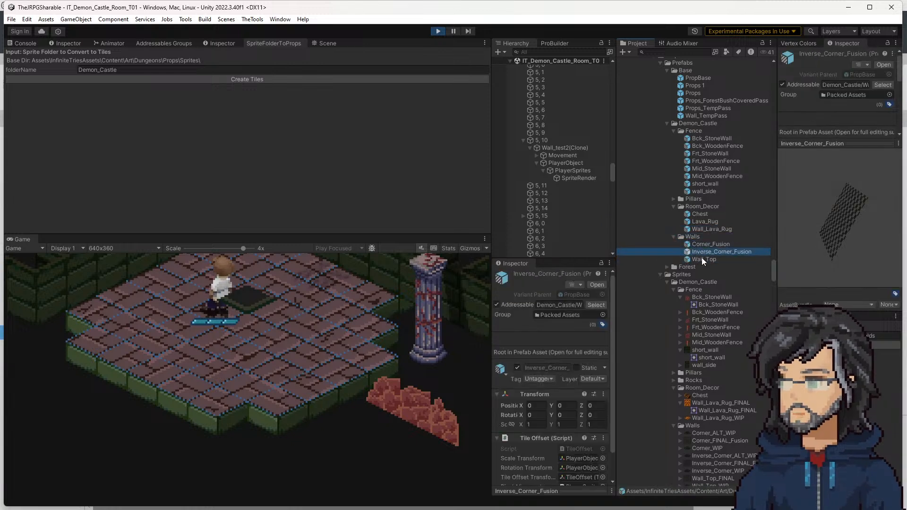
click(703, 252)
click(705, 244)
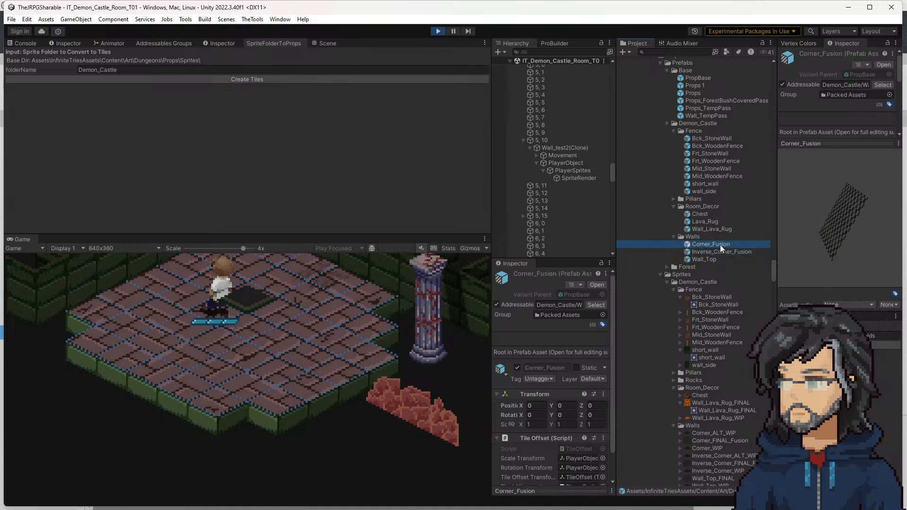
Try to rename the Inverse_Corner_FINAL_Fusion sprite to Inverse_Corner_FINAL
scroll(696, 285, down, 6)
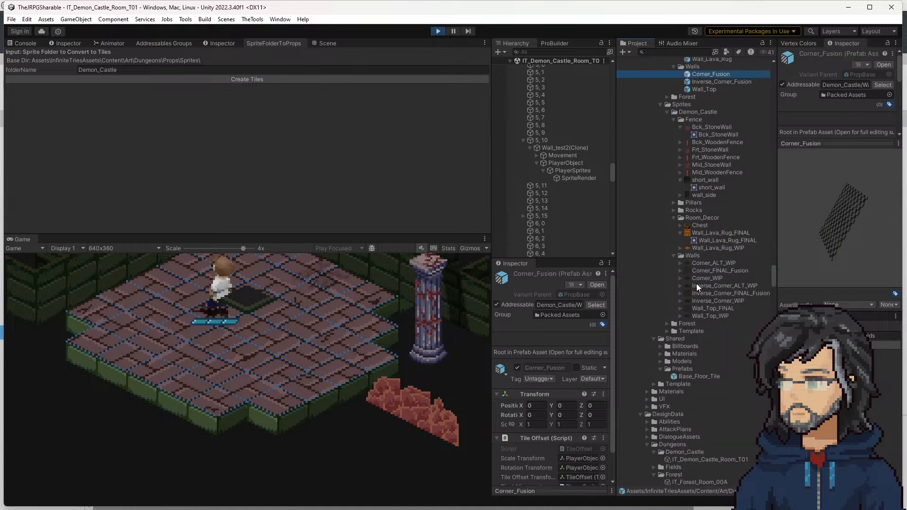
click(730, 290)
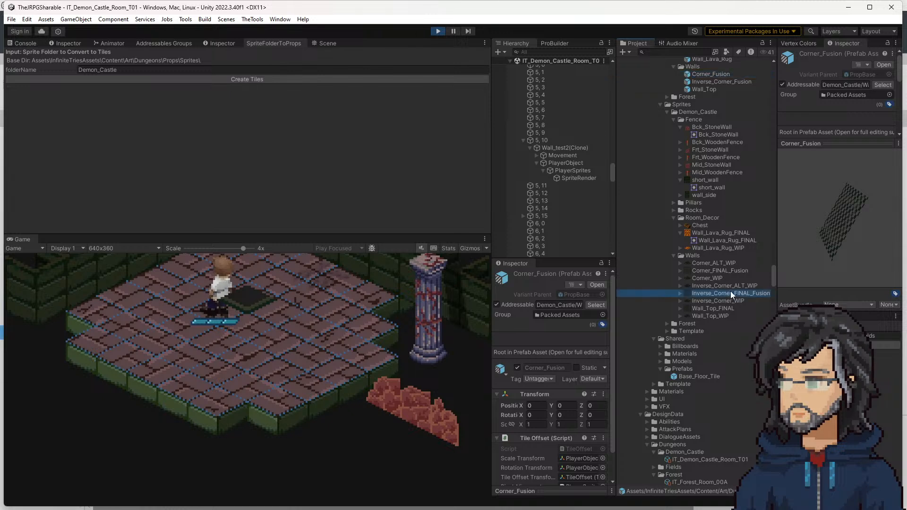
key(F2)
drag(750, 293, 789, 296)
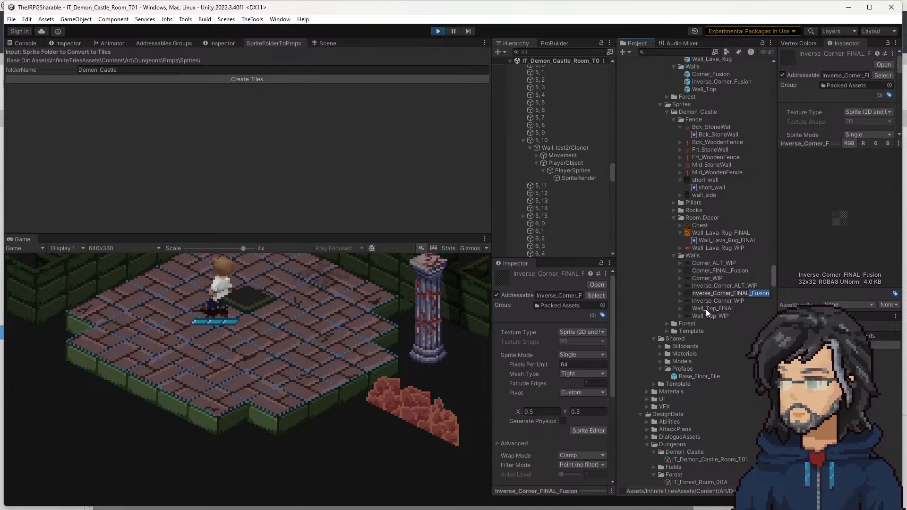
key(BackSpace)
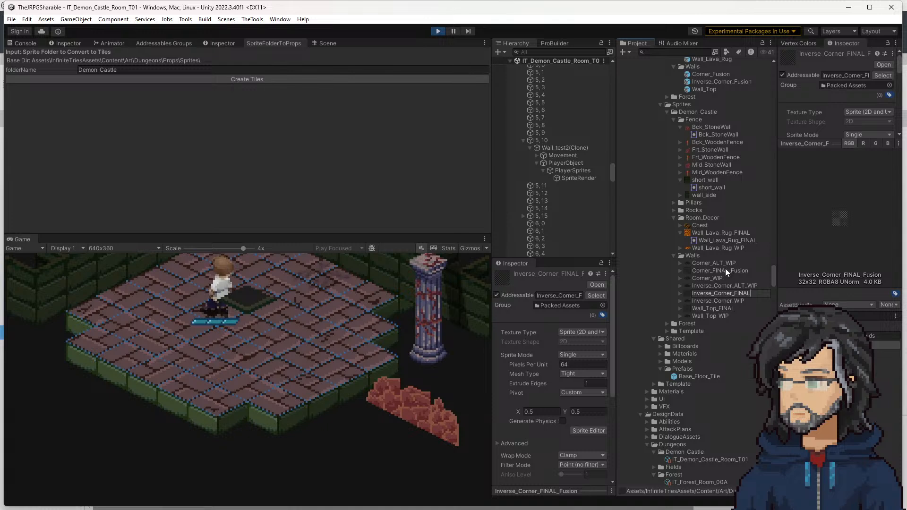
click(733, 271)
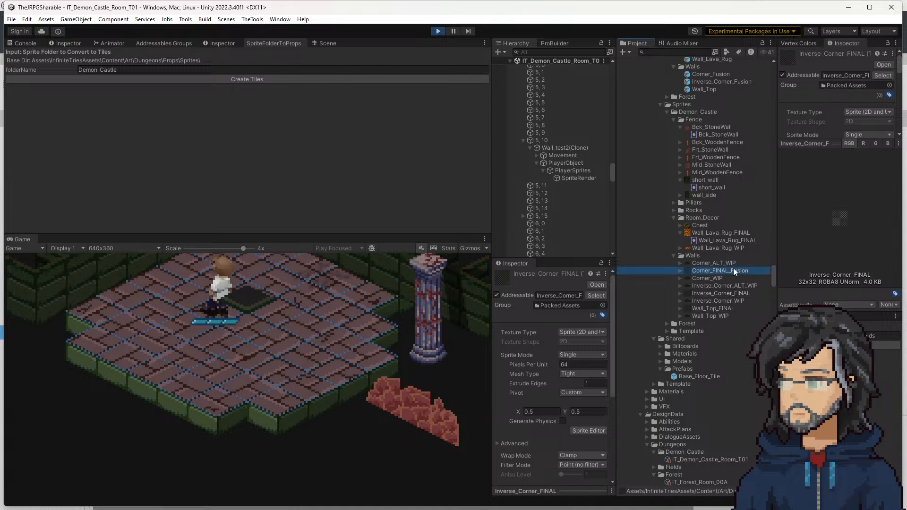
Rename the Inverse_Corner_FINAL sprite in the Demon_Castle Walls sprite folder to Inverse_Corner_FINAL_Fusion
click(746, 294)
click(746, 296)
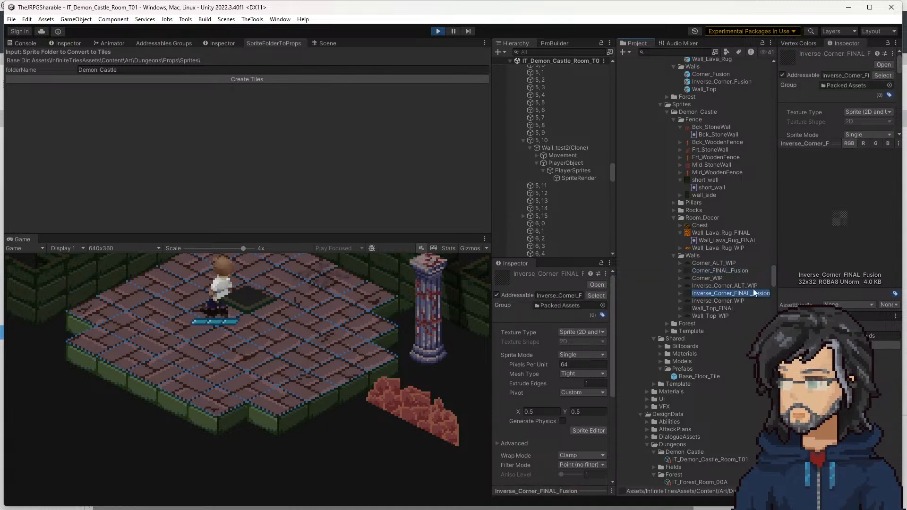
double_click(761, 296)
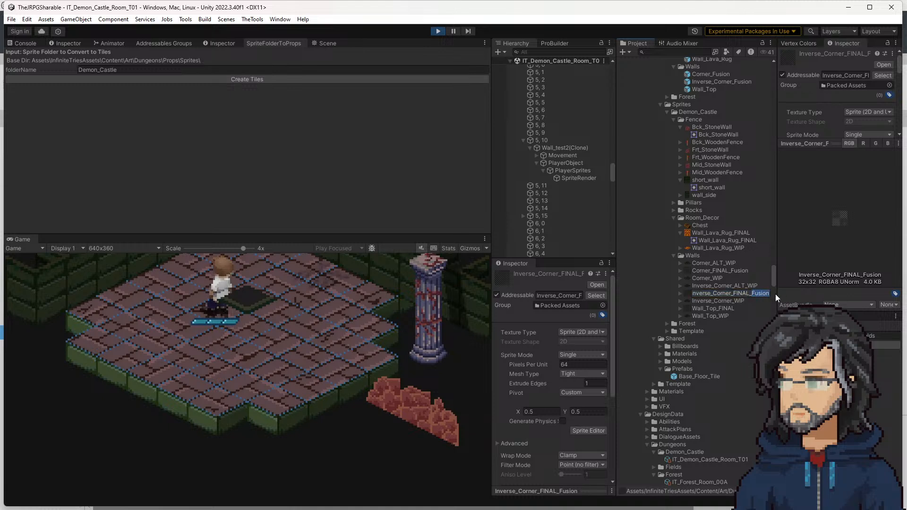
click(742, 278)
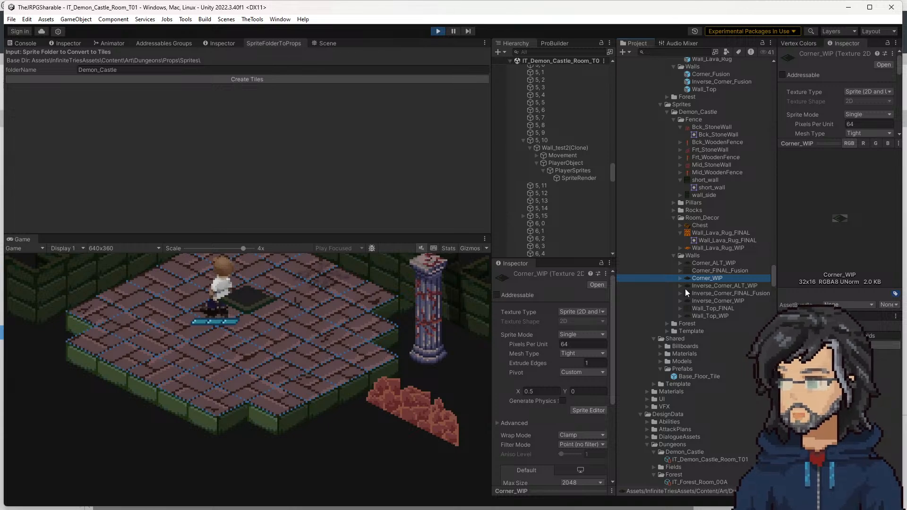
Examine the Corner_Fusion, Inverse_Corner_Fusion and Wall_Top prefabs in the Demon_Castle Walls prefab folder
scroll(685, 287, up, 5)
scroll(706, 308, up, 1)
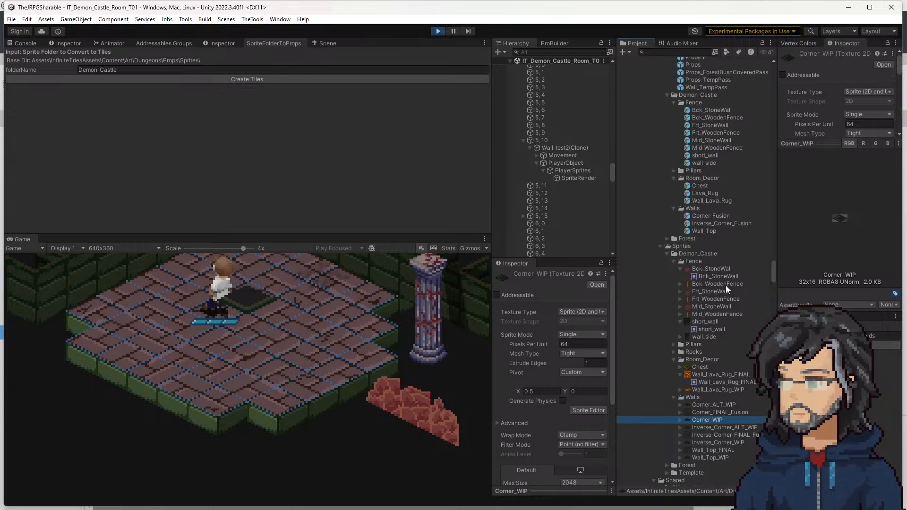
click(706, 216)
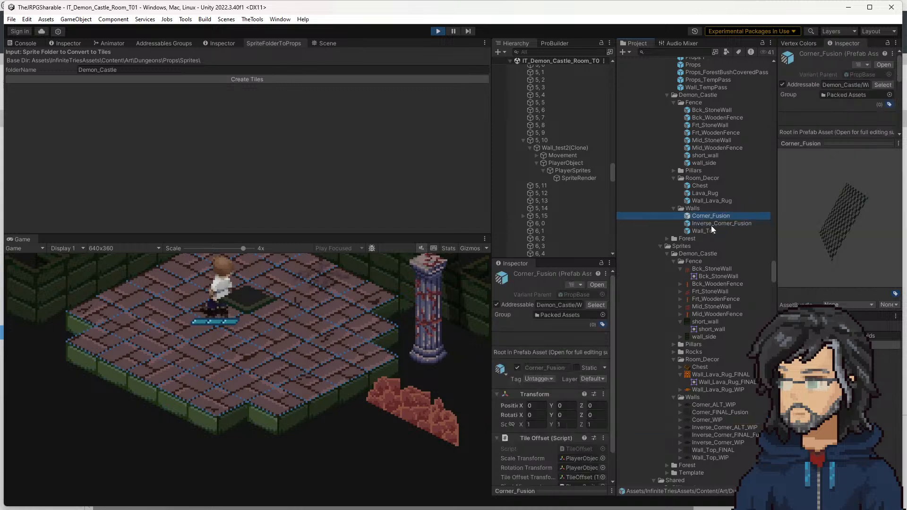
key(Down)
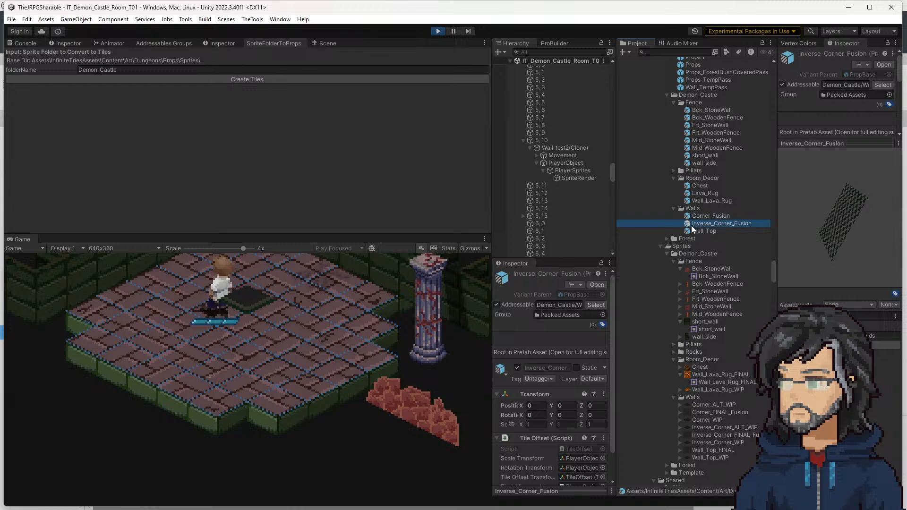
click(698, 217)
click(700, 224)
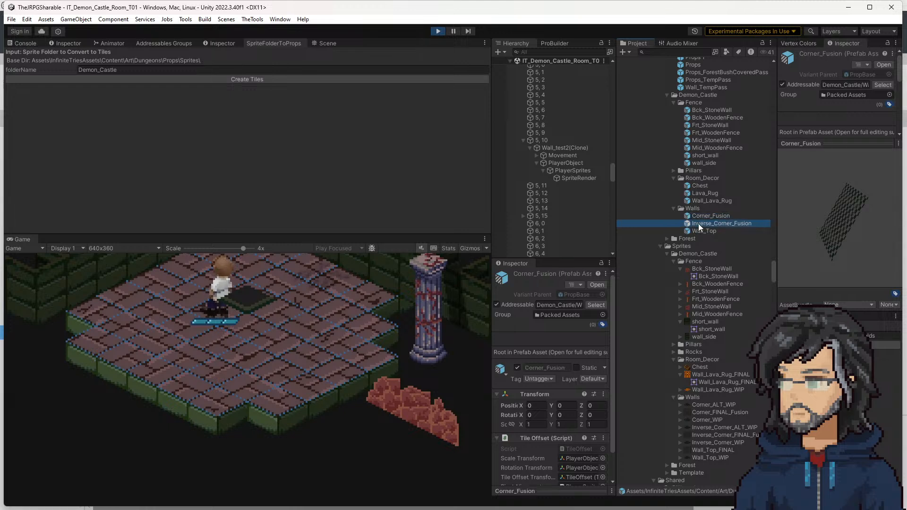
click(702, 232)
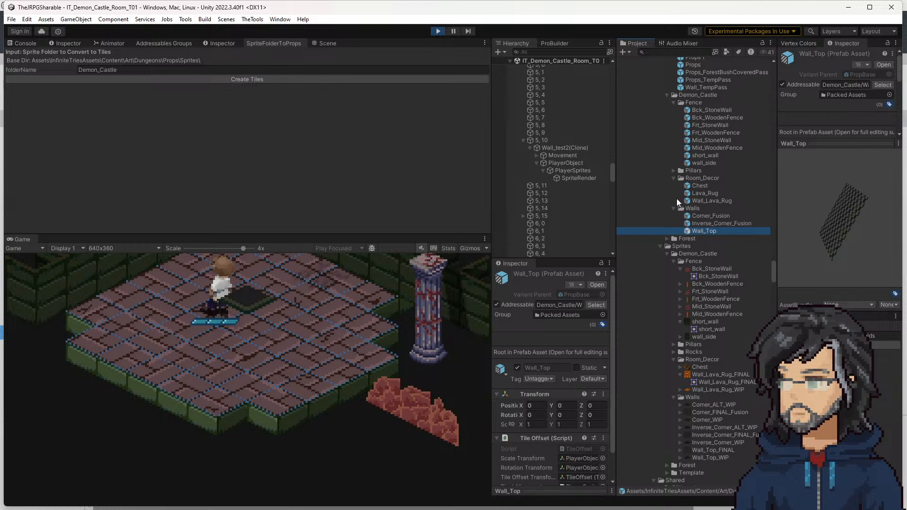
Bring up the Scene view of the Demon Castle room and stop play mode
drag(371, 235, 389, 118)
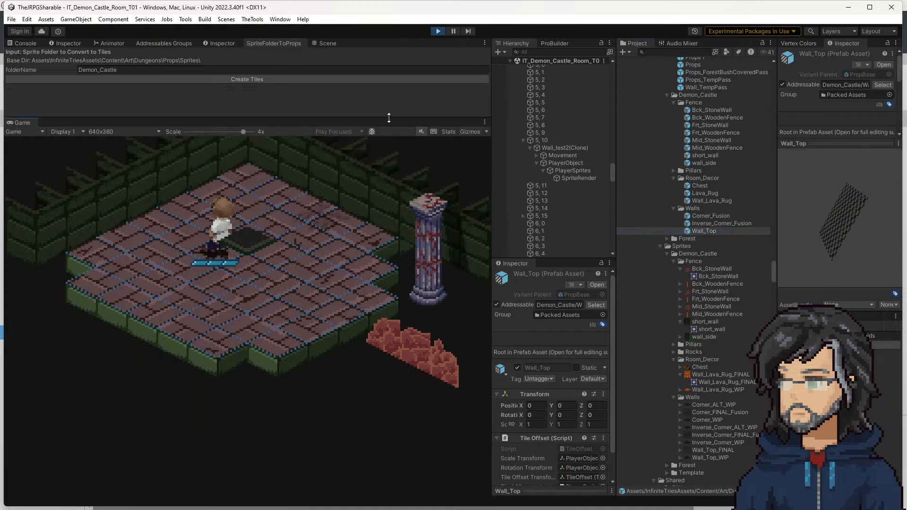
click(25, 43)
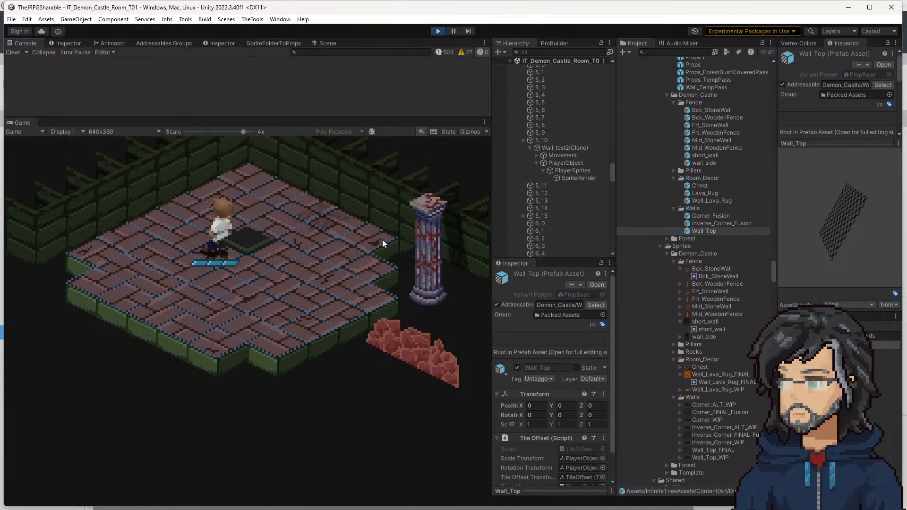
click(325, 43)
right_drag(358, 103, 278, 100)
scroll(278, 99, down, 5)
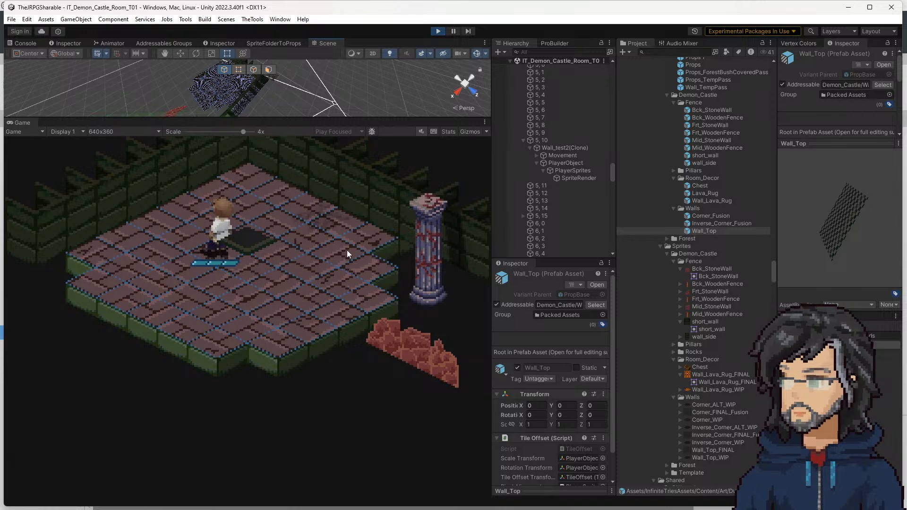
click(438, 32)
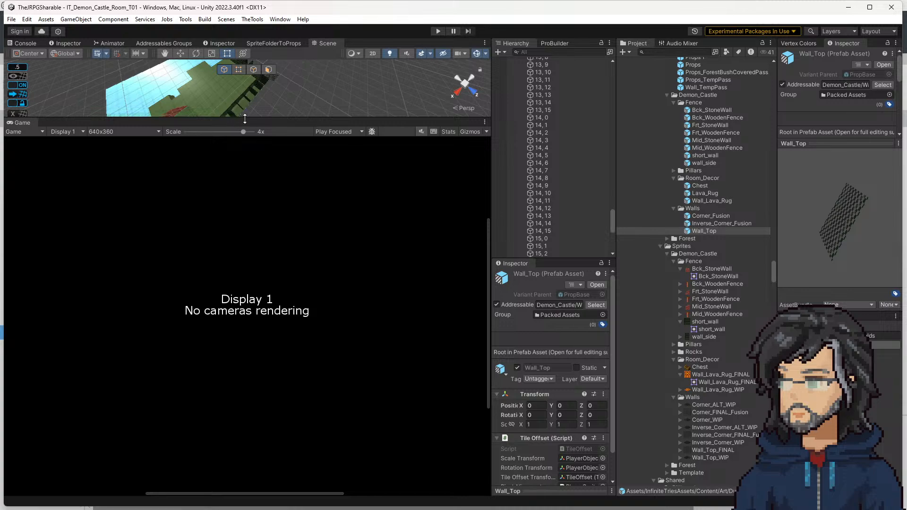
Enlarge the Scene view and show the room from the top in orthographic projection
drag(245, 119, 235, 414)
scroll(340, 264, up, 3)
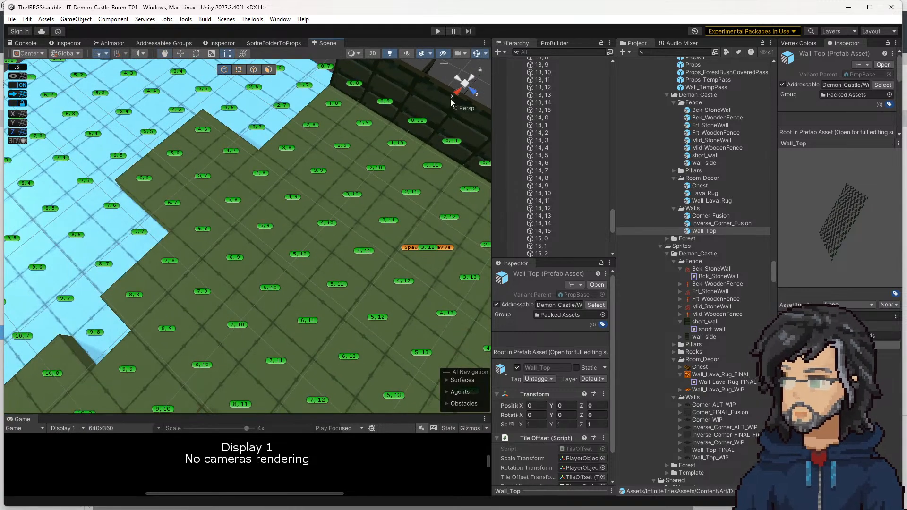
click(465, 78)
middle_drag(371, 174, 321, 232)
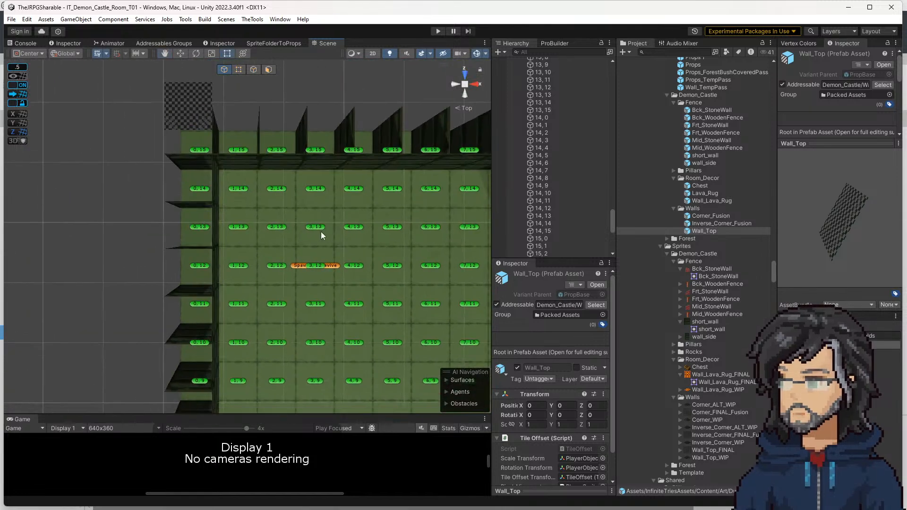
click(465, 84)
Clear the prop tiles of Wall_TempPass, repopulate its prop options and generate the tile grid anew
click(235, 204)
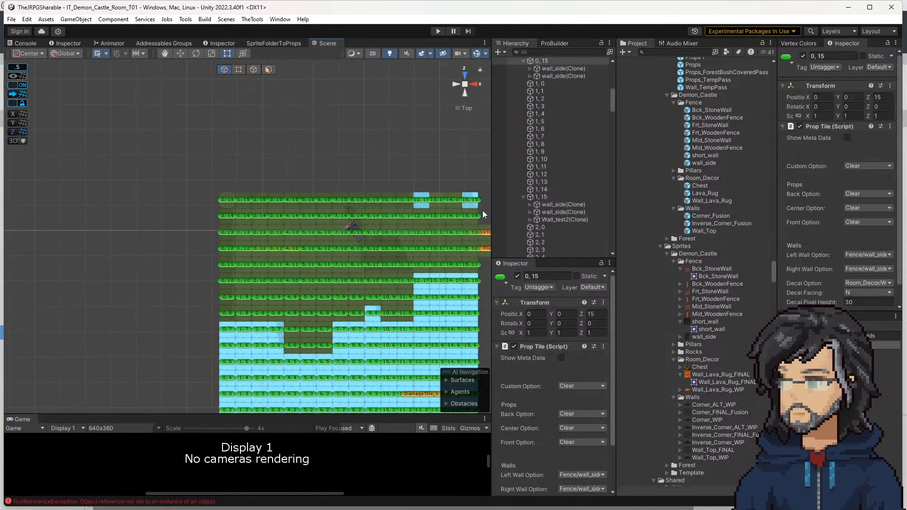
scroll(548, 199, up, 10)
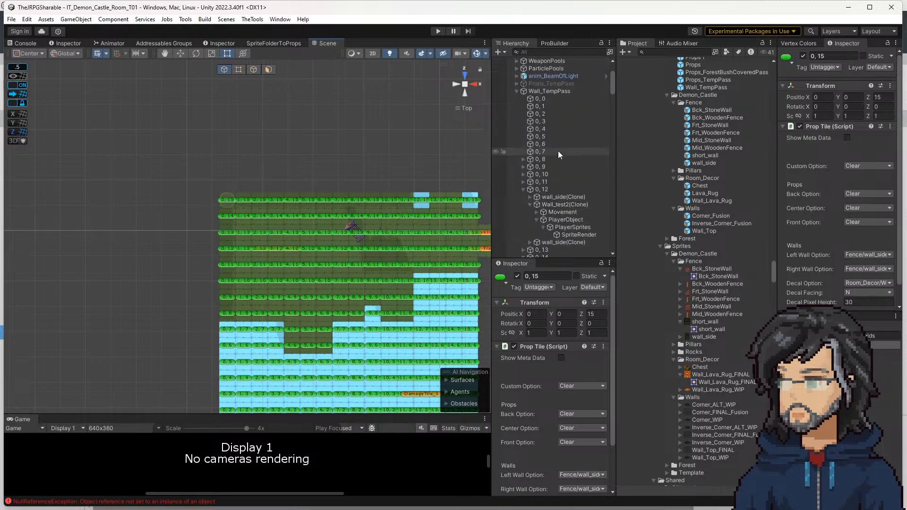
click(549, 175)
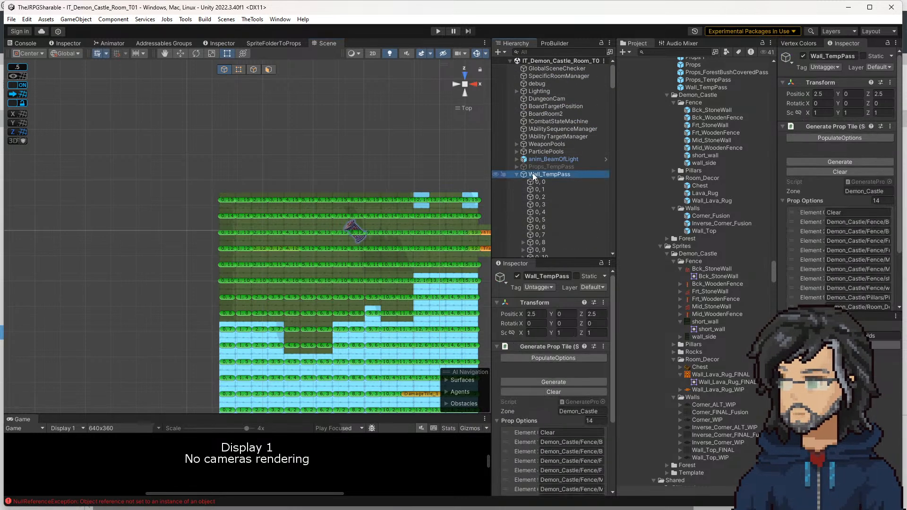
click(840, 172)
click(839, 138)
scroll(839, 142, down, 3)
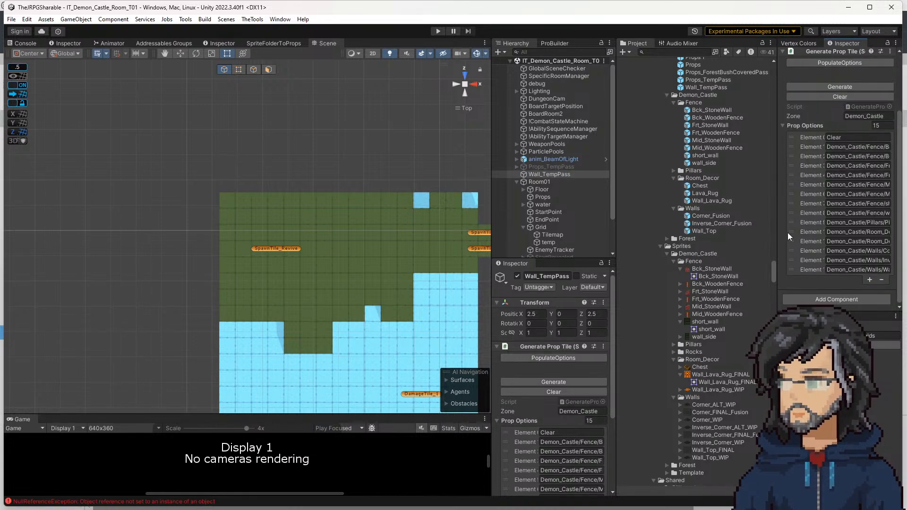
drag(777, 235, 766, 161)
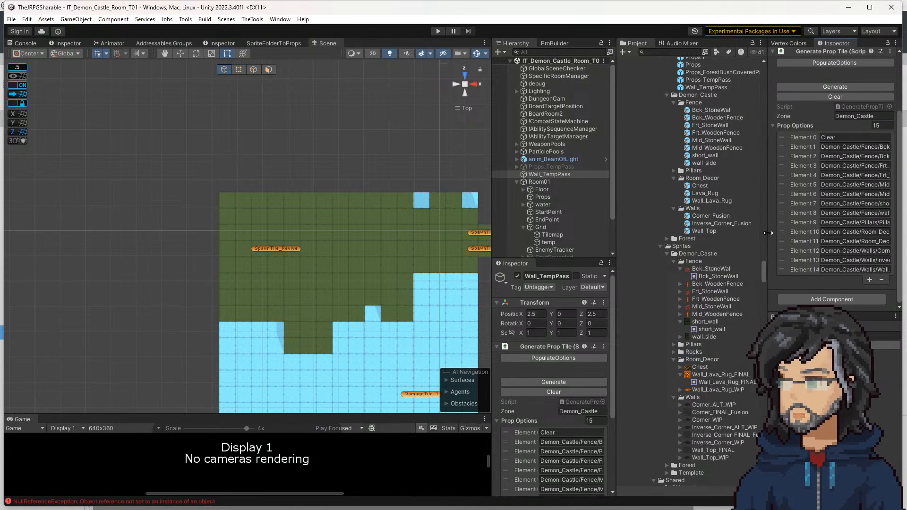
click(799, 162)
scroll(236, 209, up, 1)
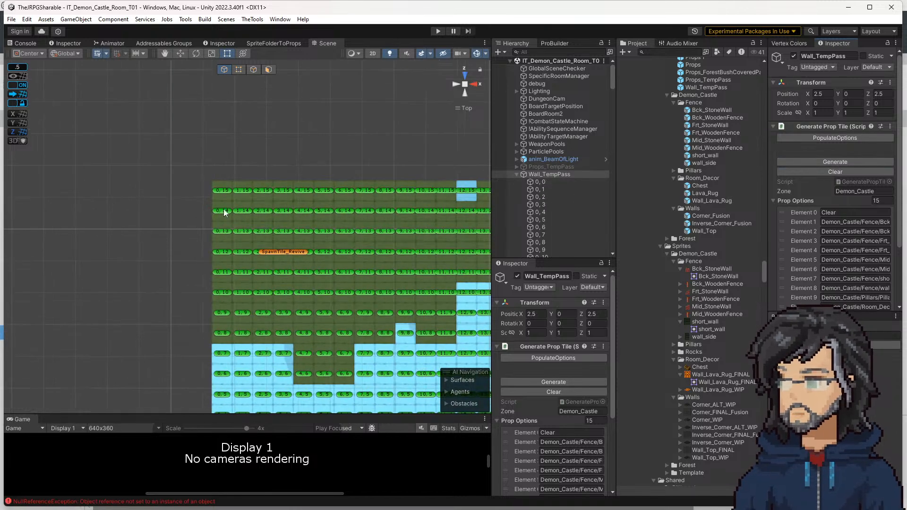
Try Walls/Corner_Fusion as the decal option of tile 0, 8 and undo it
scroll(250, 293, up, 1)
click(243, 299)
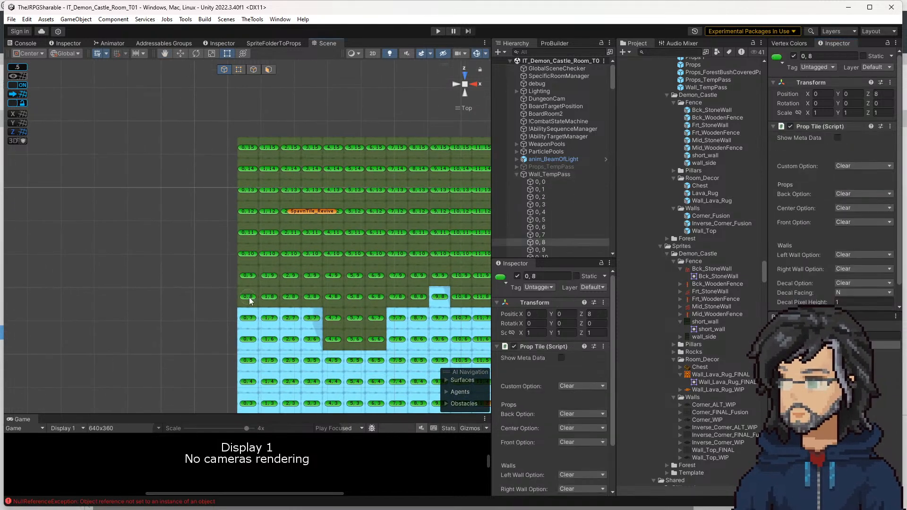
scroll(851, 248, down, 1)
click(852, 264)
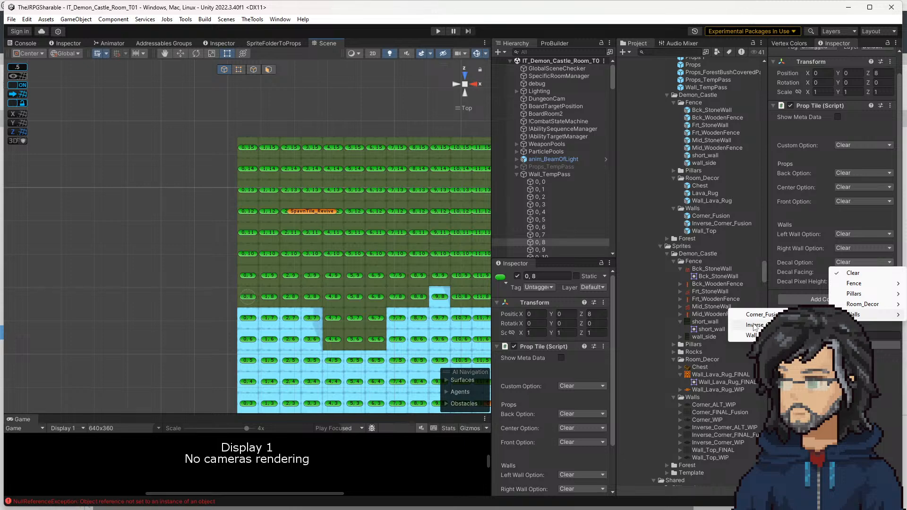
click(761, 316)
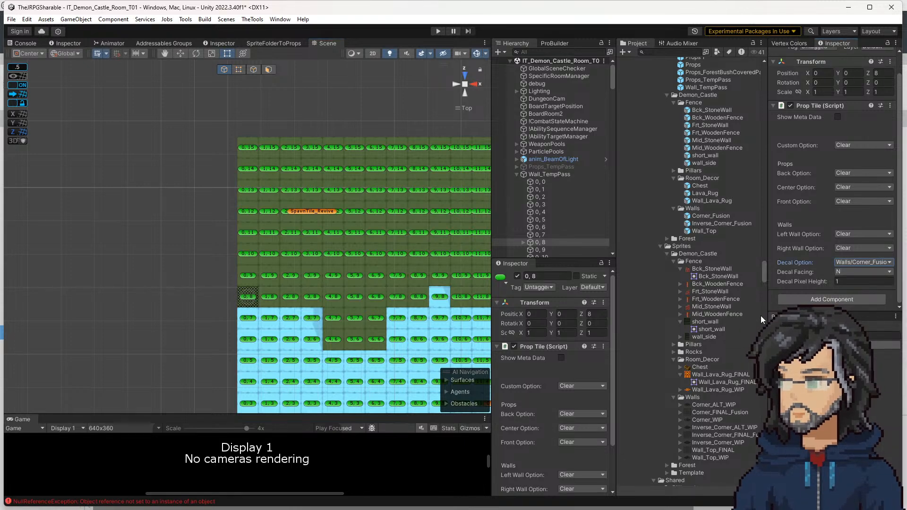
alt+drag(309, 228, 322, 322)
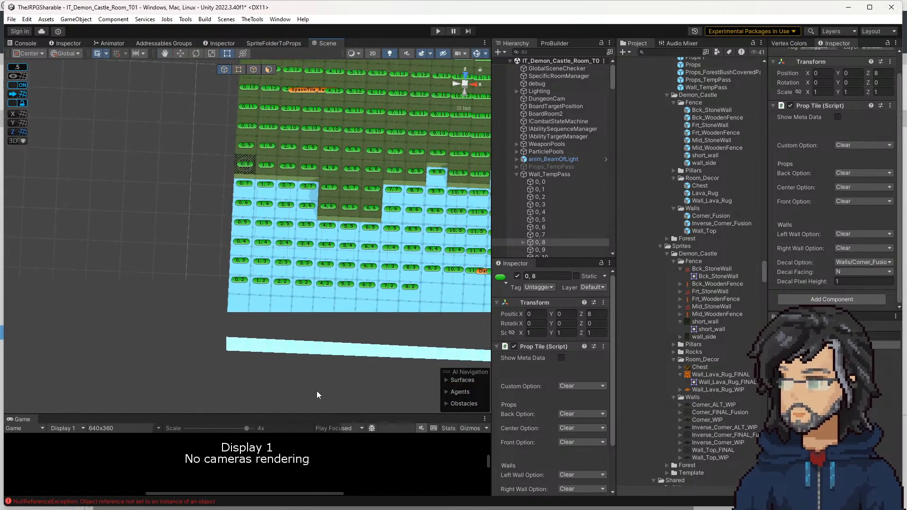
drag(318, 414, 318, 292)
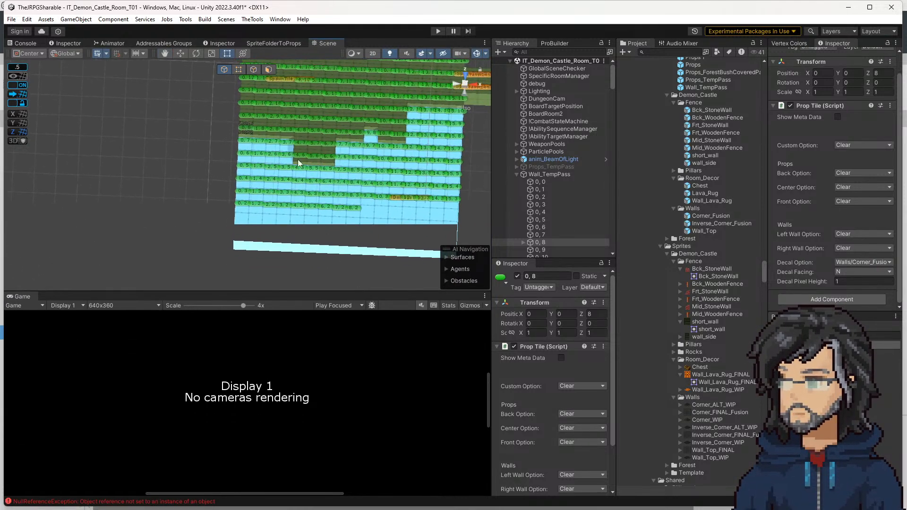
key(ctrl+z)
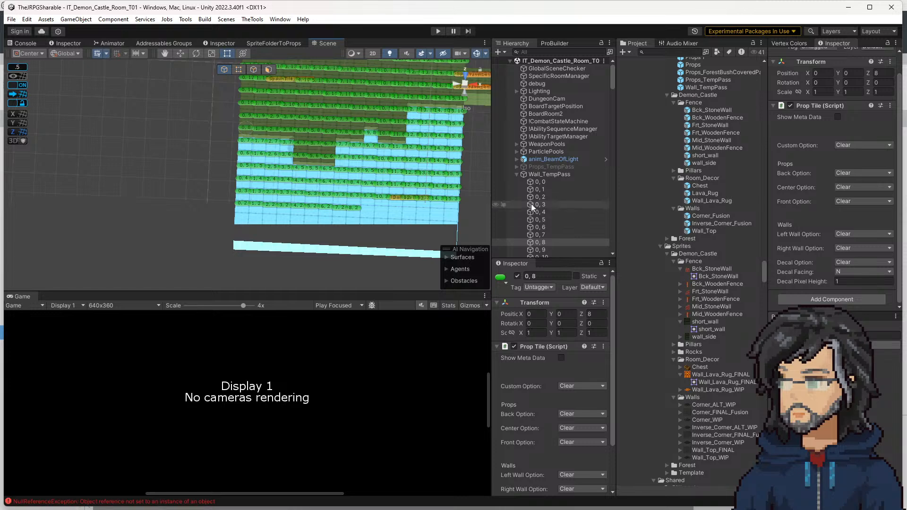
Examine the transform and Cinemachine virtual camera settings of DungeonCam
click(559, 100)
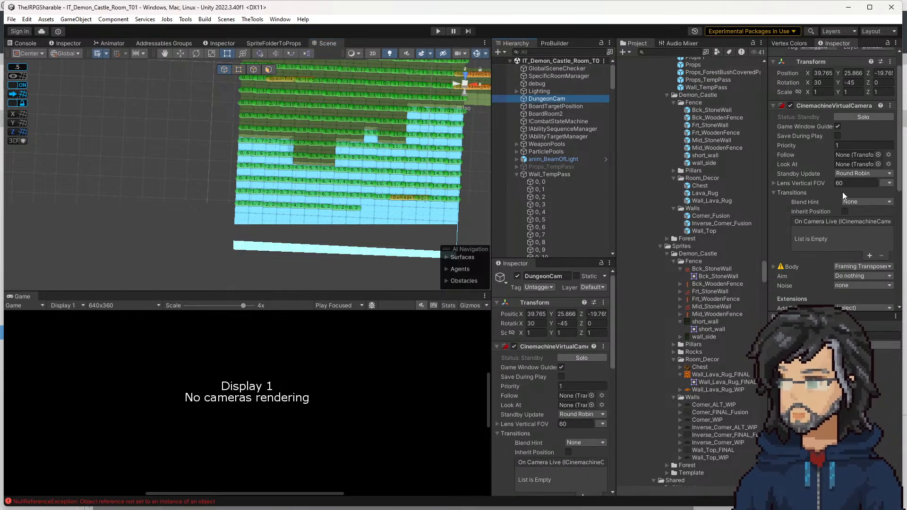
scroll(845, 192, down, 6)
scroll(842, 230, up, 7)
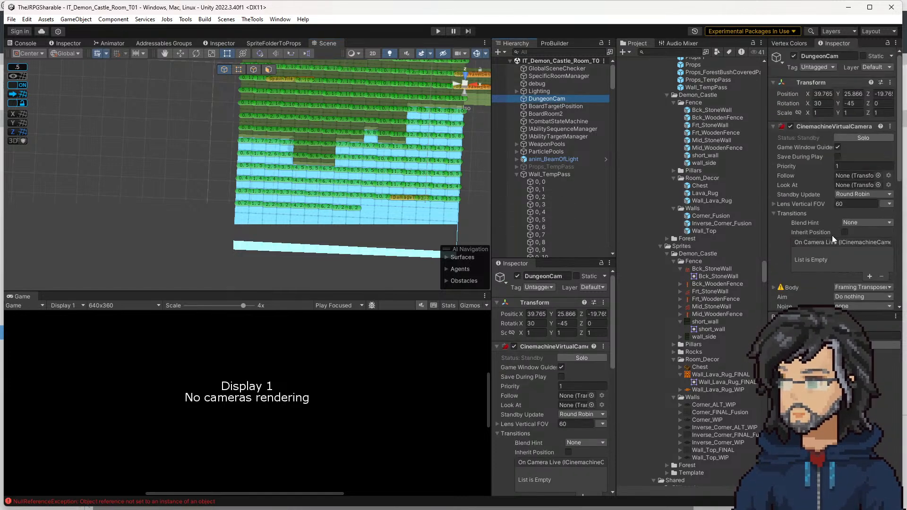
Open the IT_GlobalScene scene from the InfiniteTries Core scenes
right_click(535, 61)
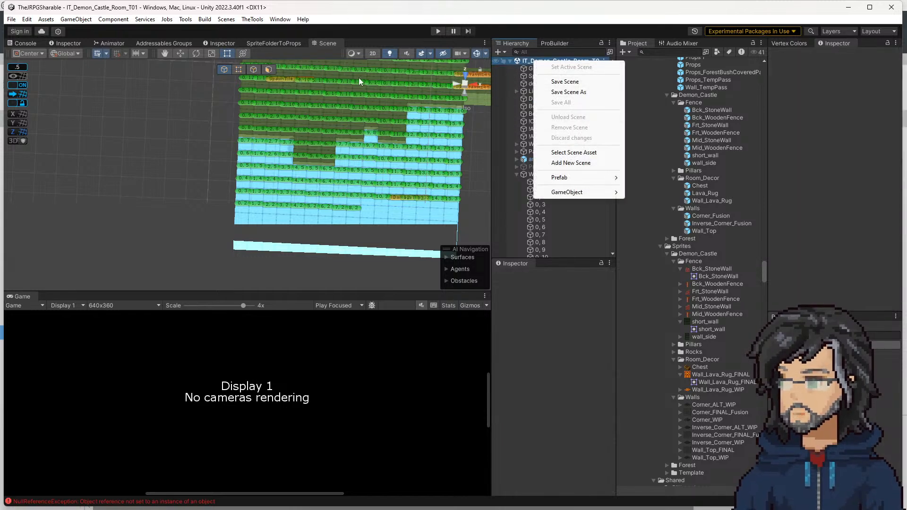
click(527, 136)
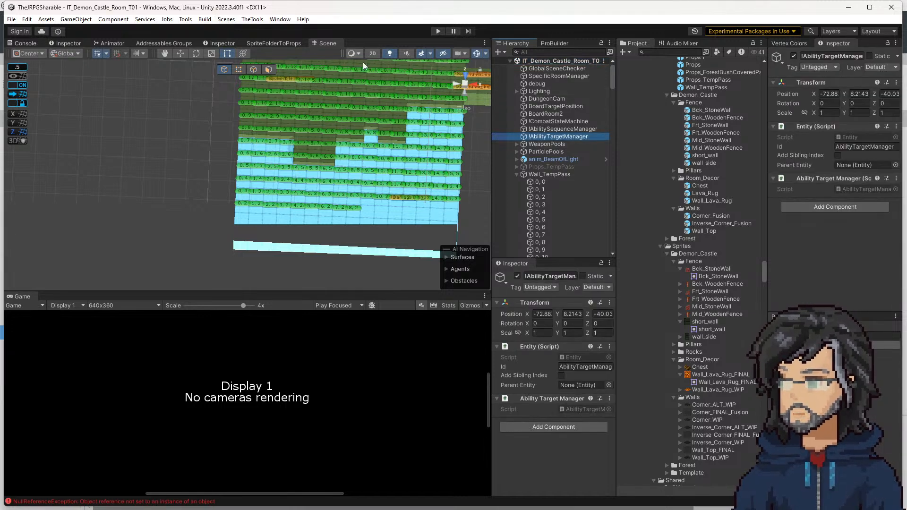
middle_drag(440, 132, 452, 128)
click(226, 20)
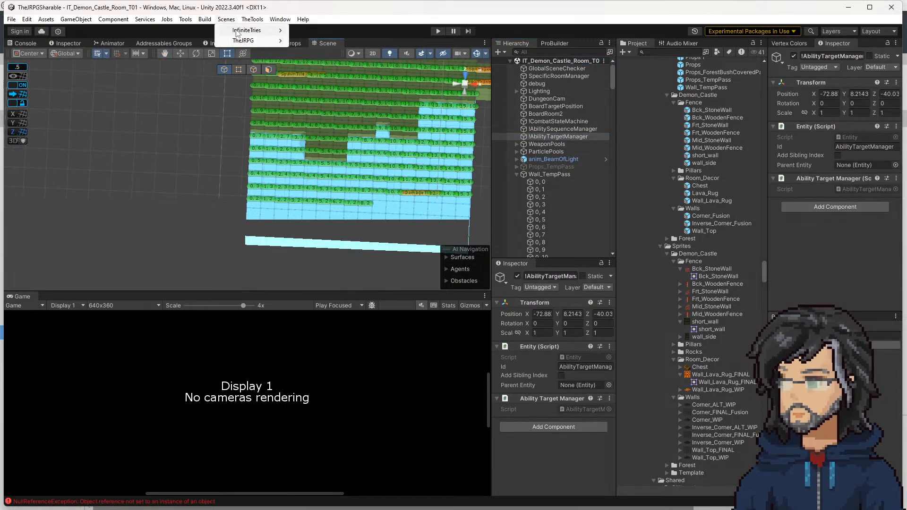
mouse_move(256, 30)
mouse_move(311, 29)
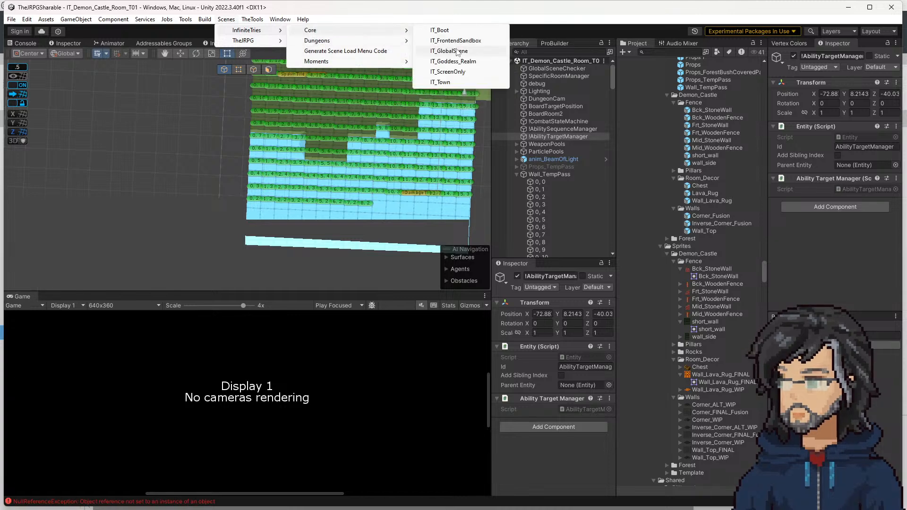
click(456, 51)
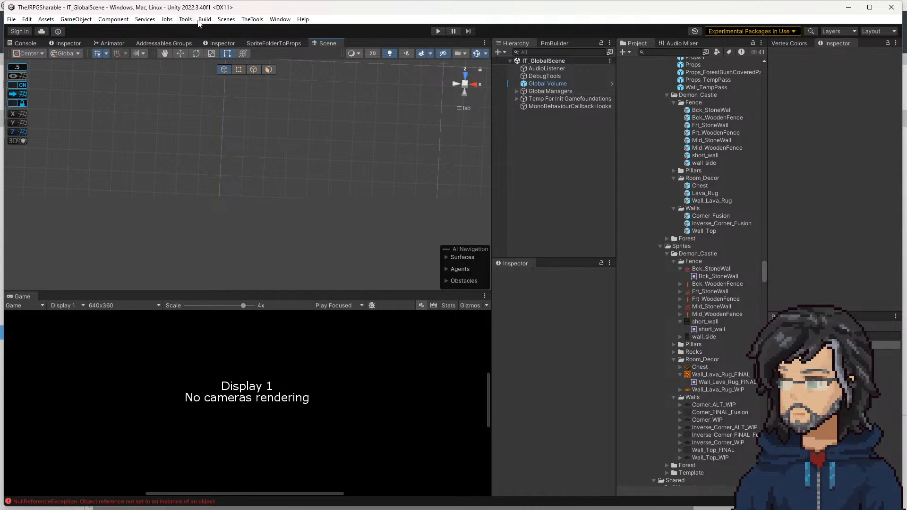
Open the IT_FrontendSandbox scene from the InfiniteTries Core scenes and copy its Main Camera
click(226, 19)
mouse_move(255, 30)
mouse_move(320, 43)
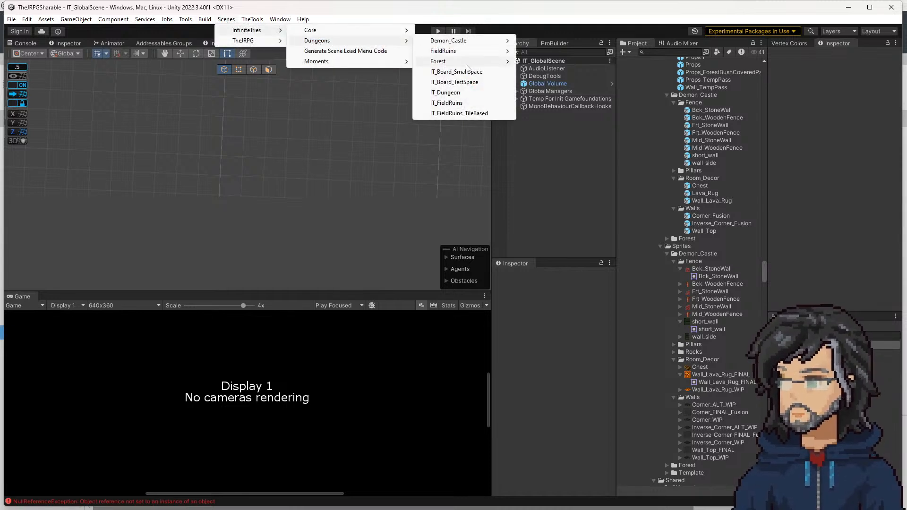
mouse_move(360, 33)
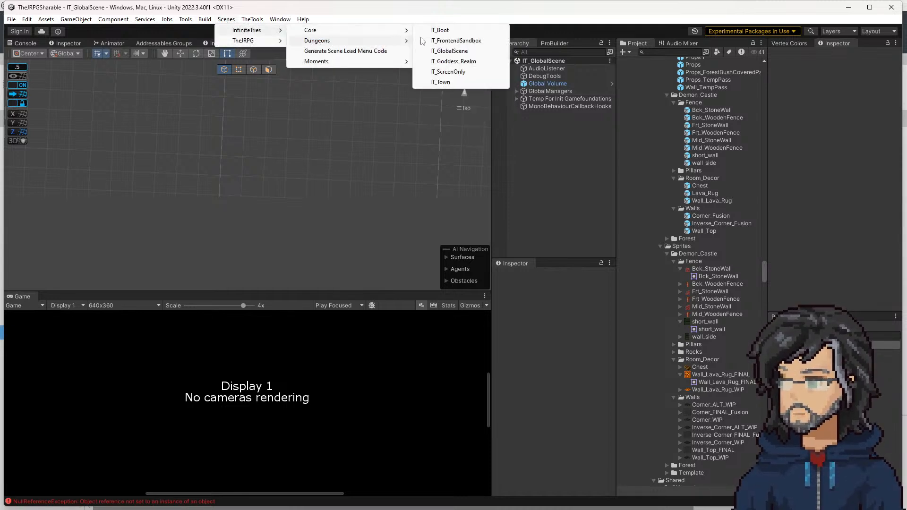
click(451, 50)
click(547, 91)
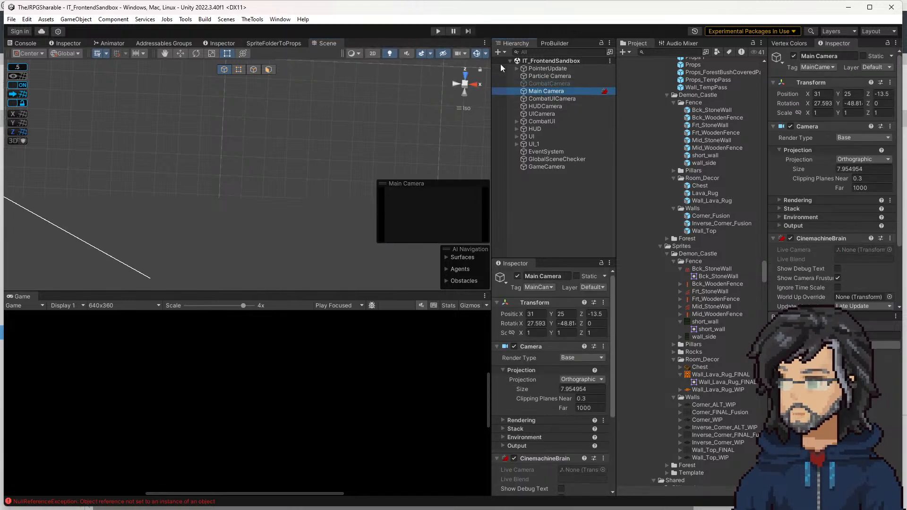
click(544, 99)
click(540, 93)
Reopen the IT_Demon_Castle_Room_T01 dungeon scene and paste the copied Main Camera into it
click(226, 18)
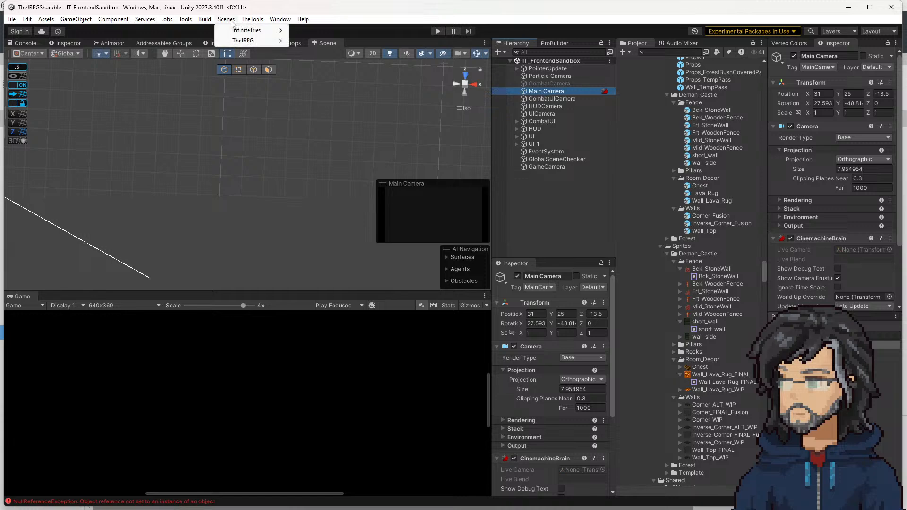
mouse_move(255, 30)
mouse_move(354, 43)
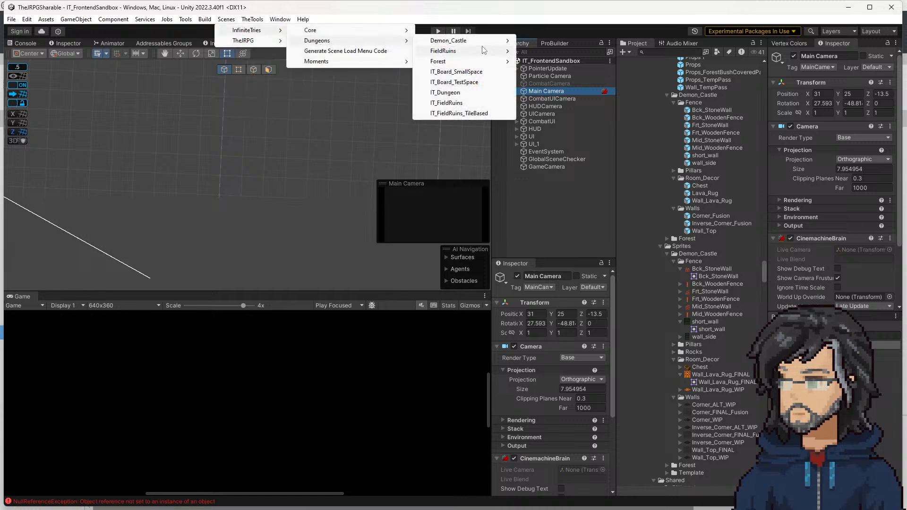
mouse_move(449, 41)
click(582, 42)
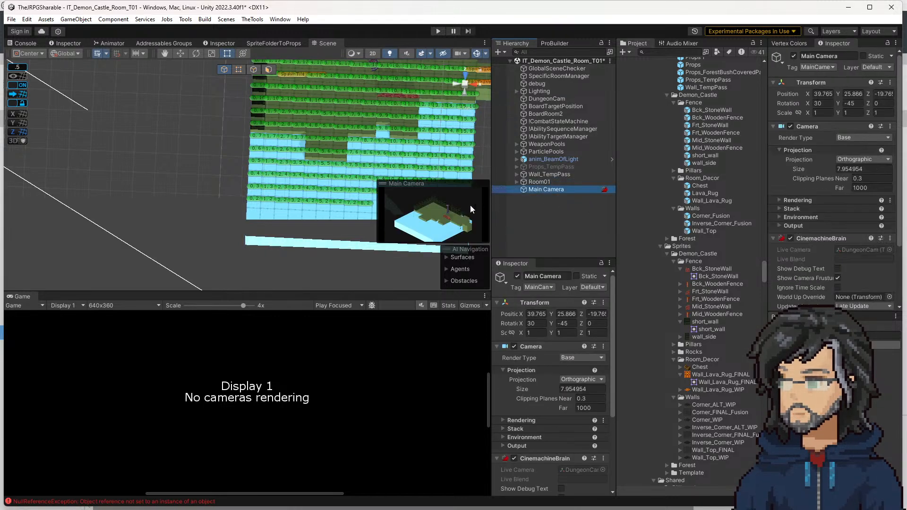
Examine the pasted Main Camera's rendering, stack, environment, output and CinemachineBrain settings
click(377, 317)
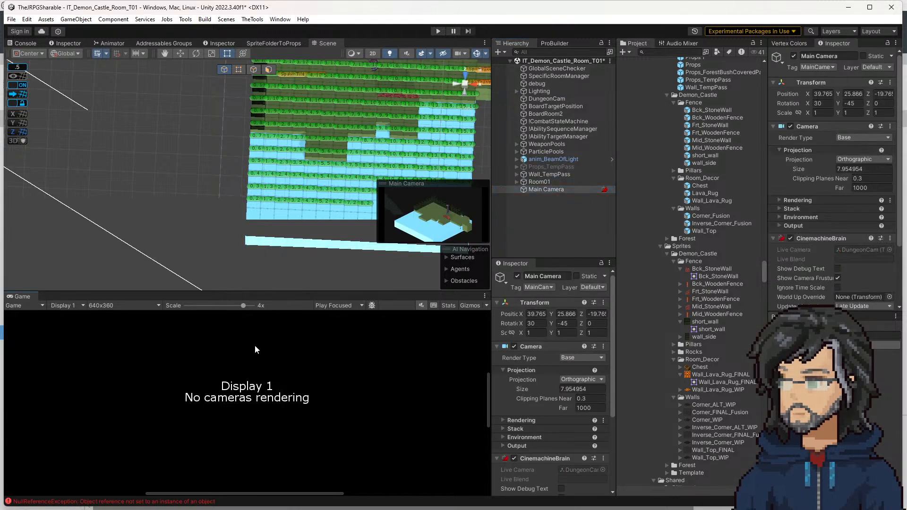
click(539, 182)
click(542, 189)
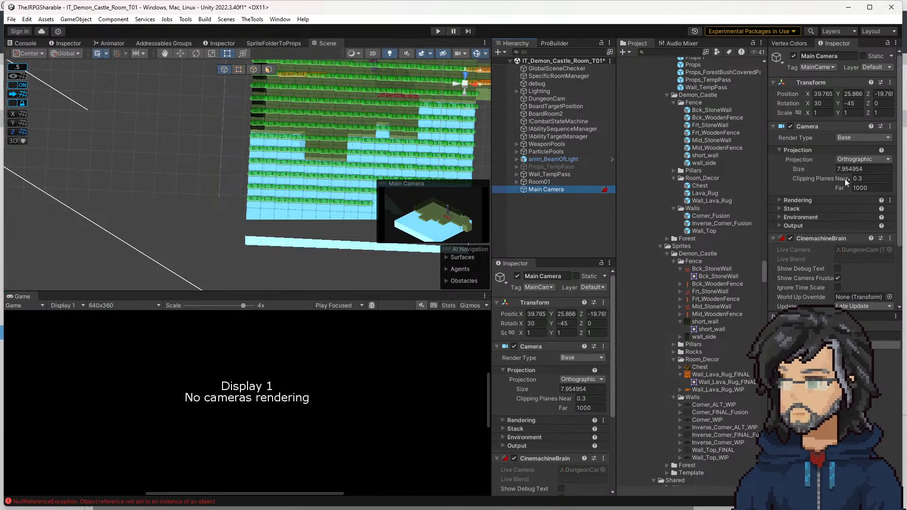
scroll(834, 203, down, 4)
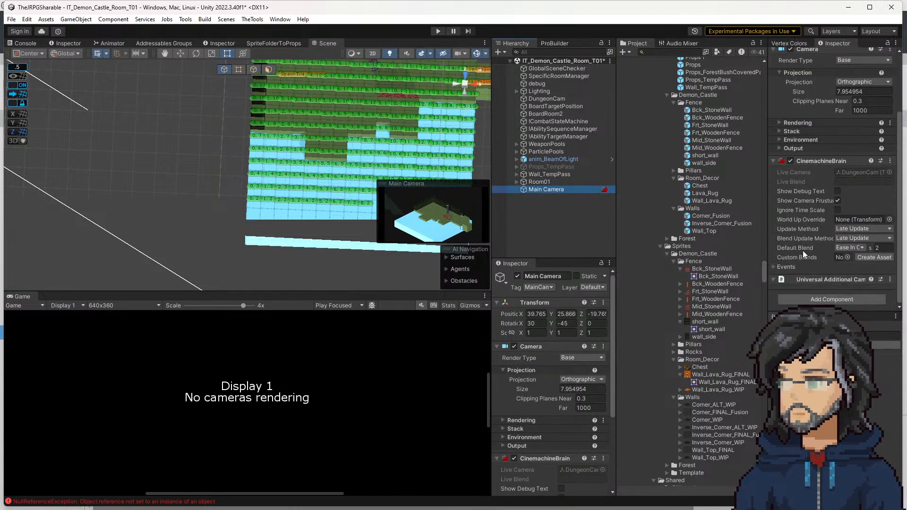
click(787, 123)
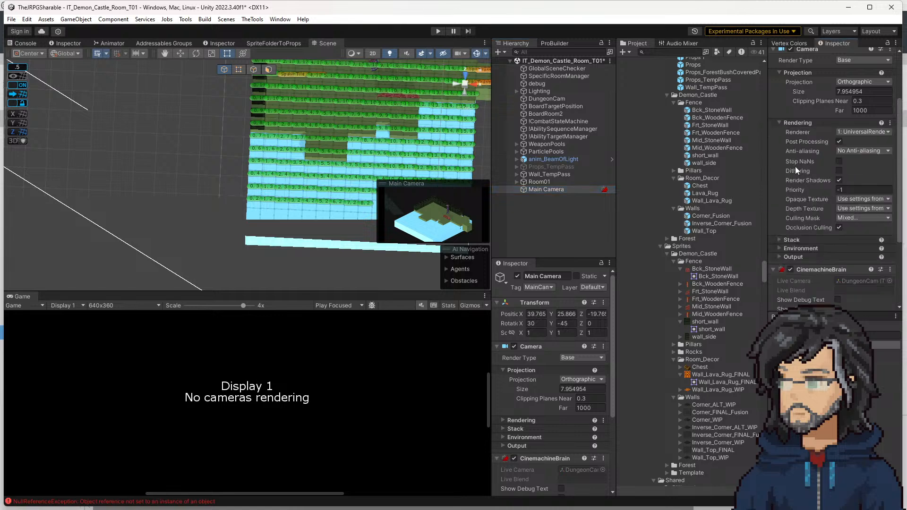
click(792, 240)
scroll(794, 244, down, 4)
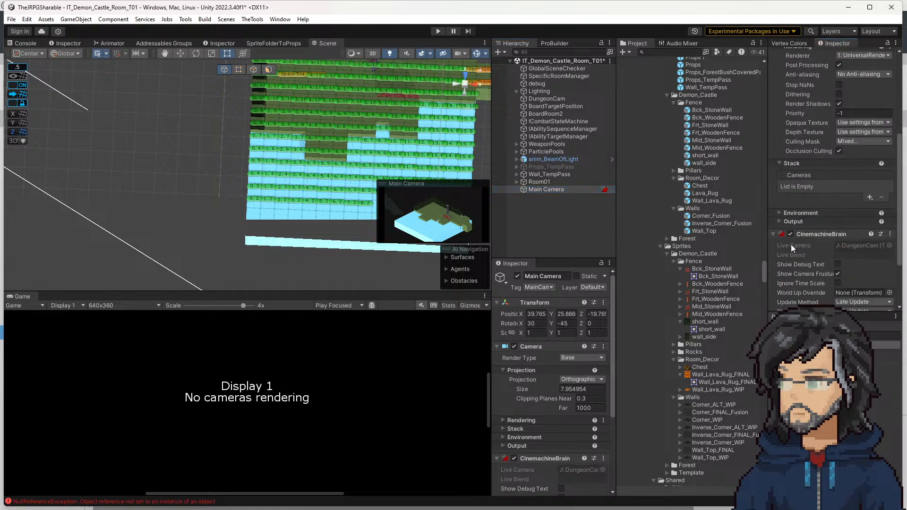
click(799, 213)
scroll(799, 217, down, 5)
click(794, 180)
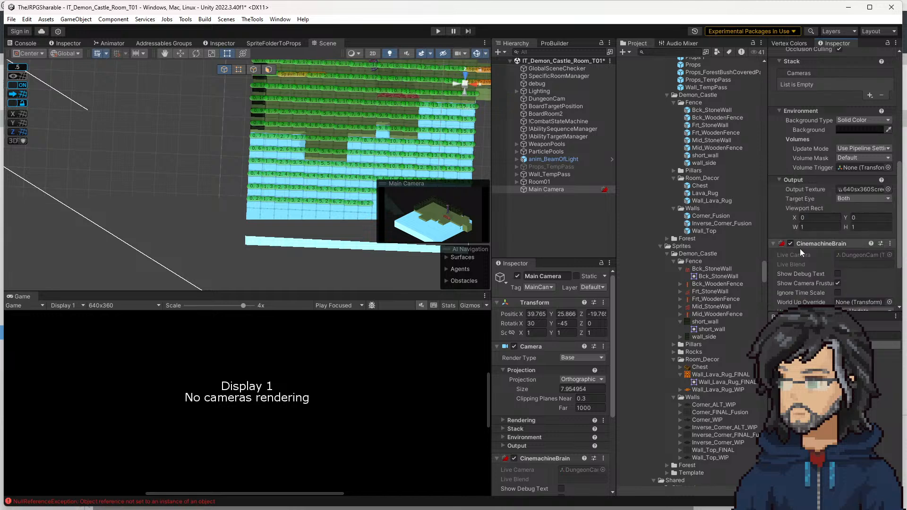
scroll(799, 247, down, 4)
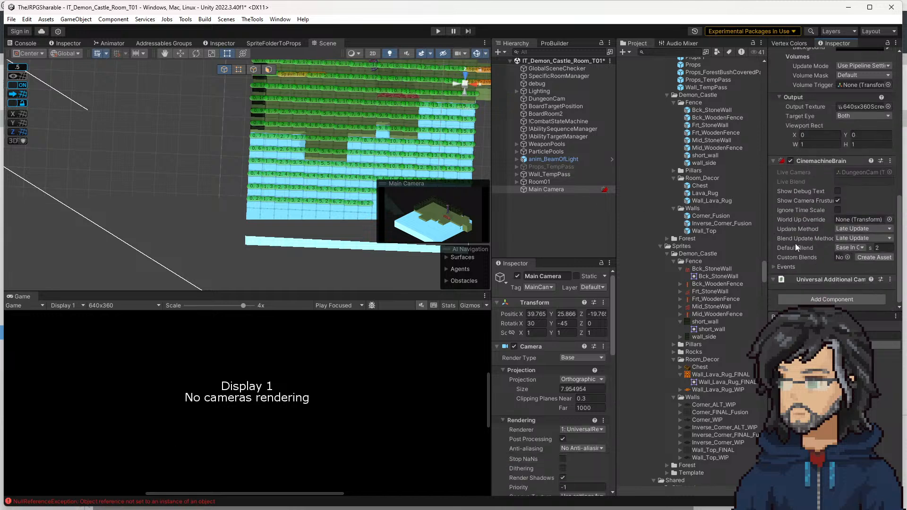
scroll(860, 204, up, 20)
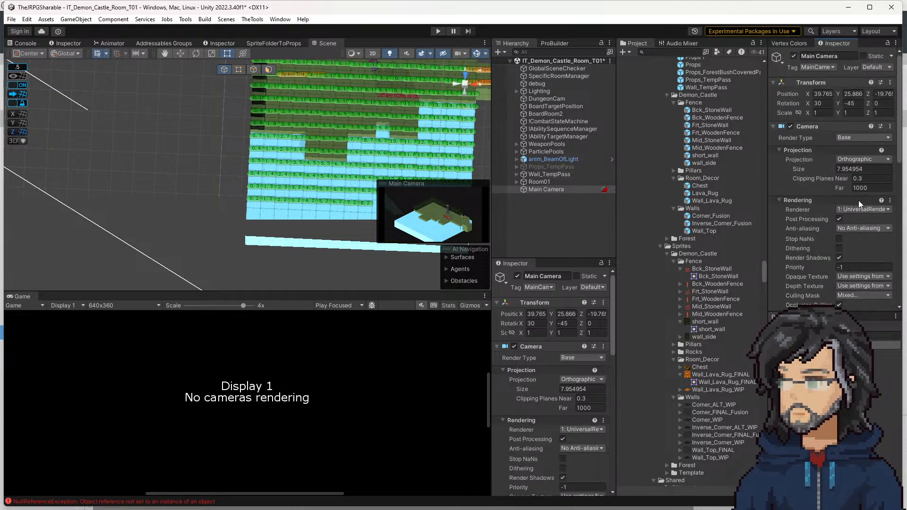
click(546, 183)
click(546, 193)
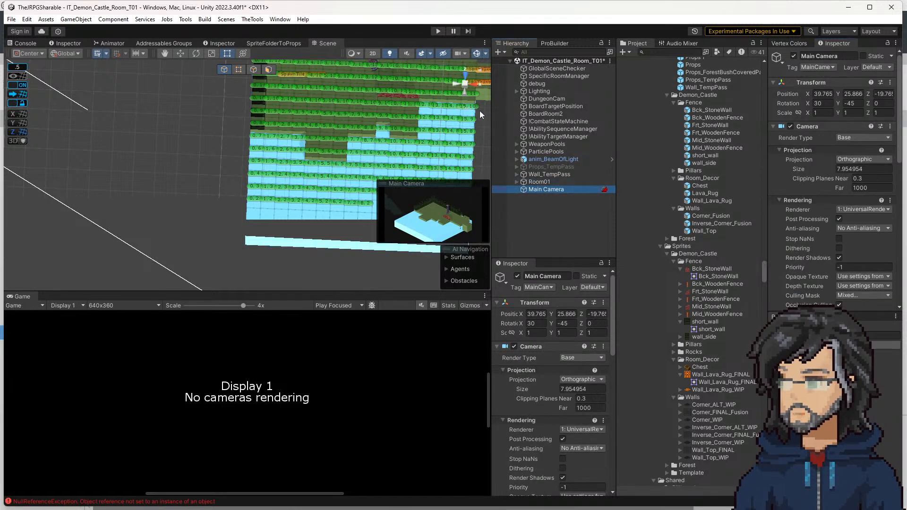
Add a new Camera object at the root of the Demon Castle room scene
right_click(565, 225)
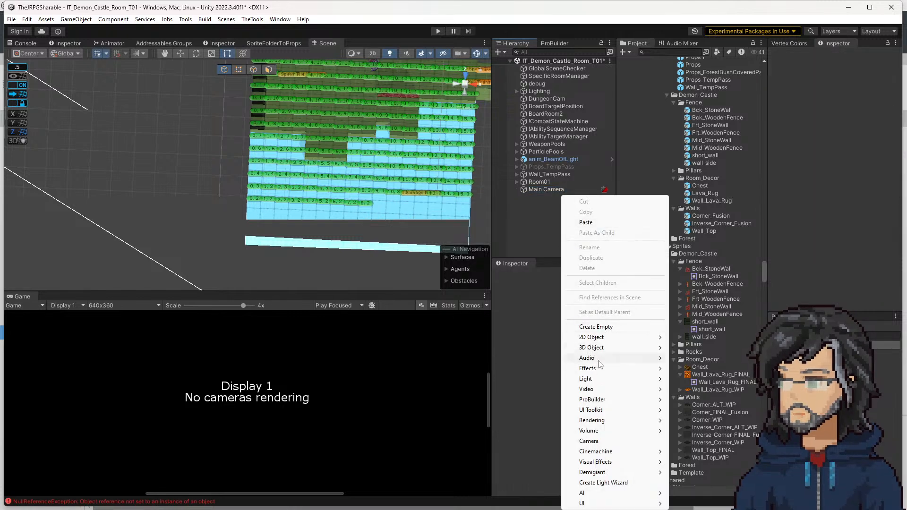
click(590, 441)
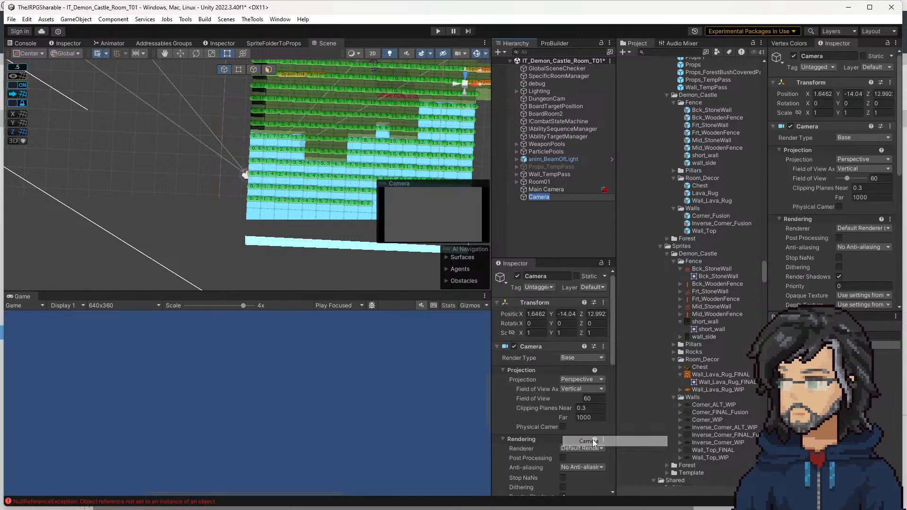
click(573, 224)
Copy the Main Camera's world transform onto the new Camera
click(549, 197)
right_click(802, 83)
mouse_move(834, 157)
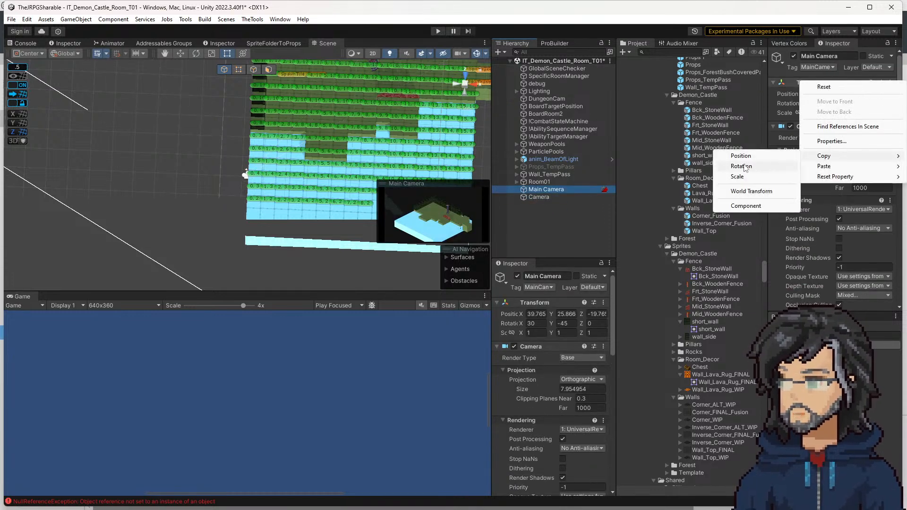
click(744, 192)
click(554, 197)
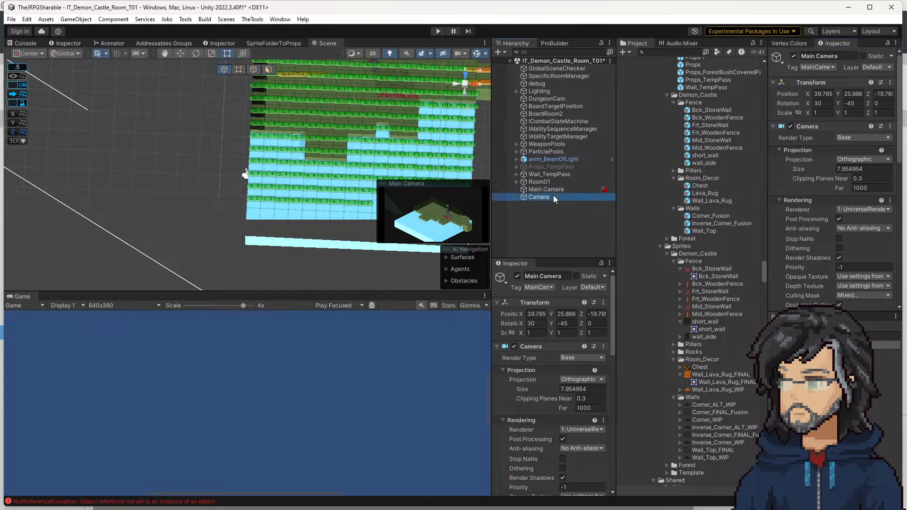
right_click(804, 82)
mouse_move(832, 159)
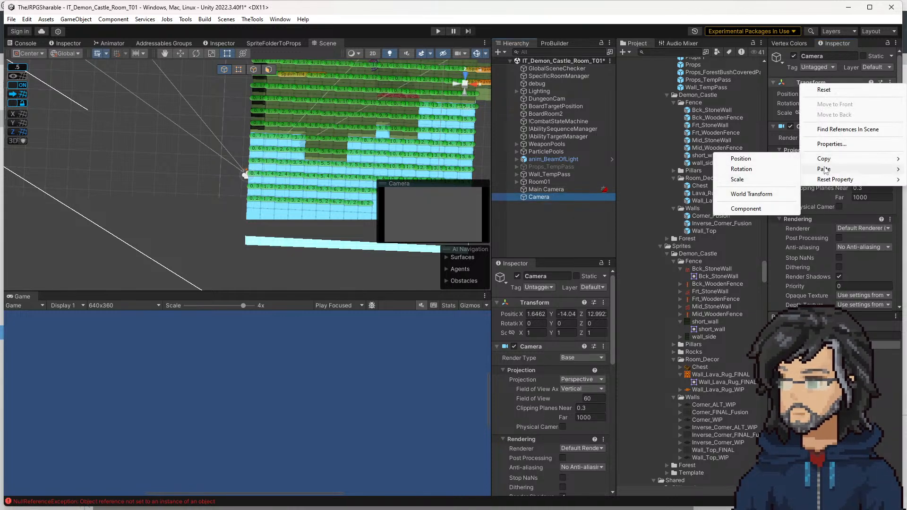
click(754, 205)
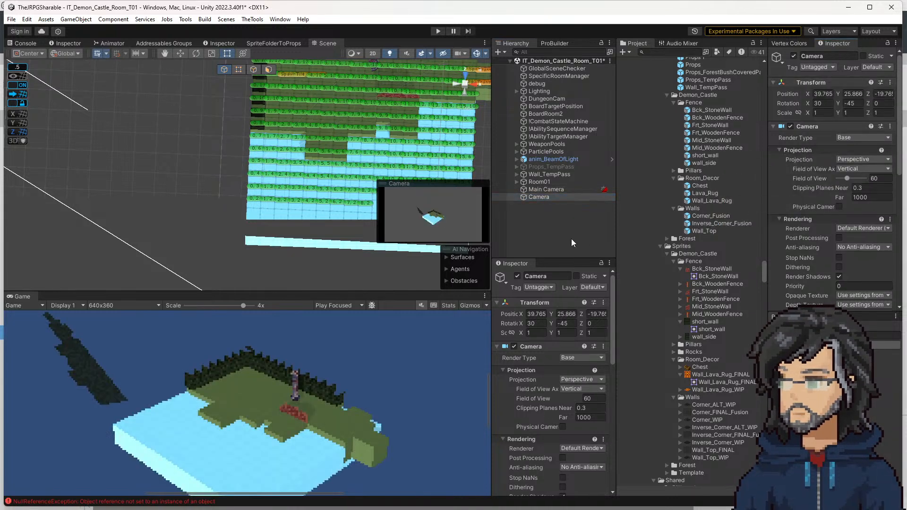
Set the new Camera's projection to Orthographic and its size to 7.954954, copied from the Main Camera
click(573, 189)
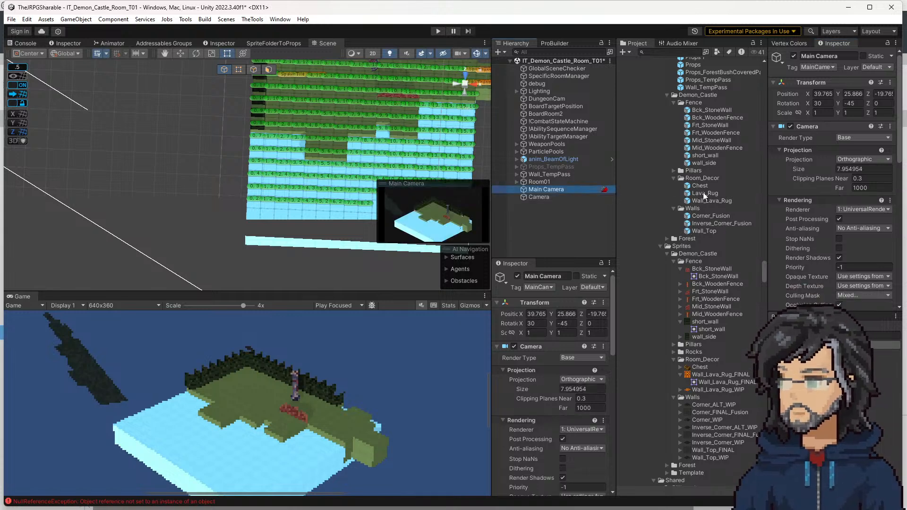
click(864, 169)
key(ctrl+c)
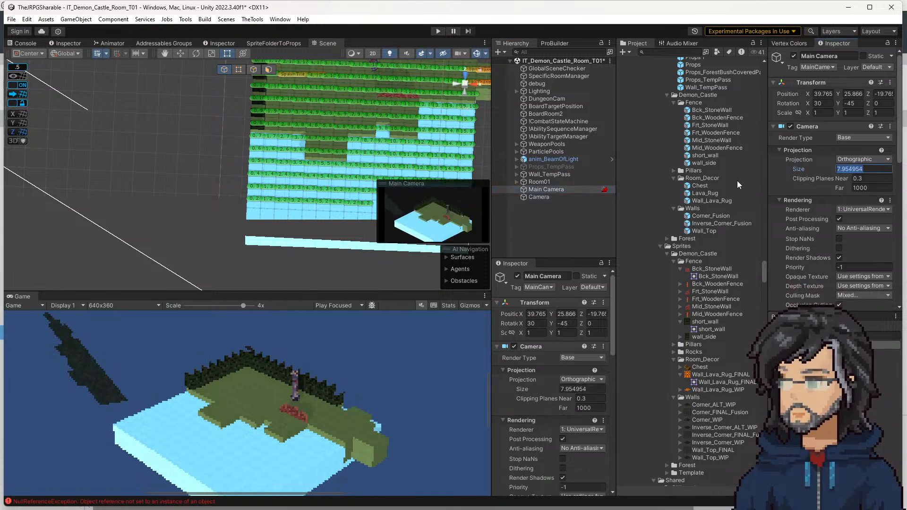
click(536, 198)
click(882, 178)
key(ctrl+v)
click(869, 159)
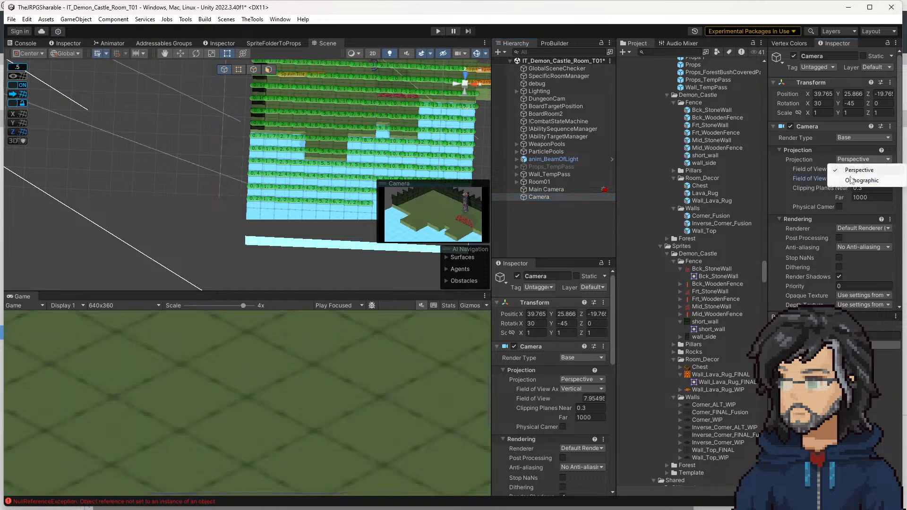
click(868, 181)
click(871, 170)
key(ctrl+v)
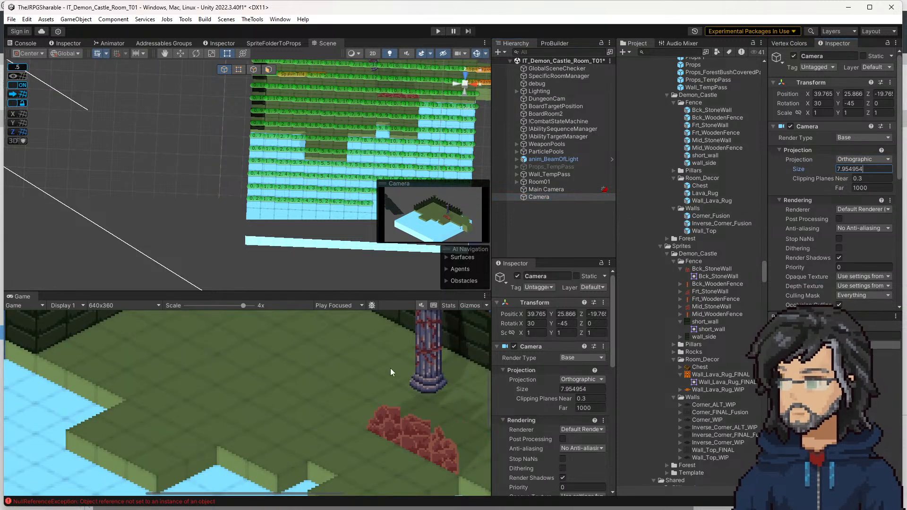
Enlarge the Game view and delete the pasted Main Camera from the room scene
click(356, 290)
drag(356, 290, 412, 187)
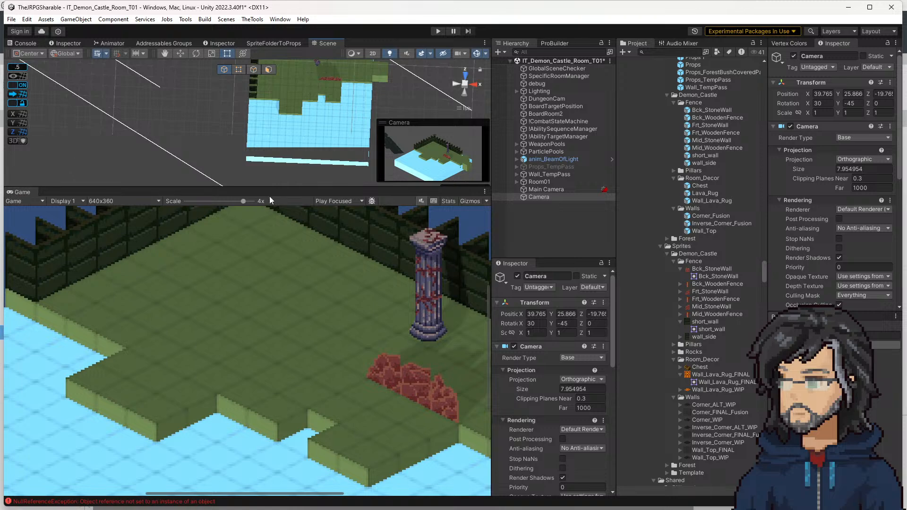
click(556, 183)
click(547, 190)
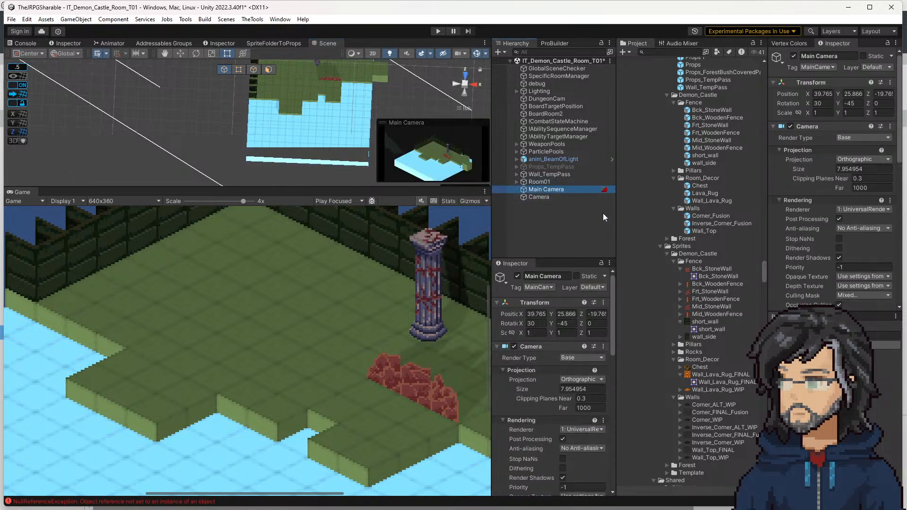
key(Delete)
Make the new Camera a child of Room01 and scale the Game view to about 2.1x, restoring a larger Scene view
click(541, 182)
drag(547, 190, 548, 182)
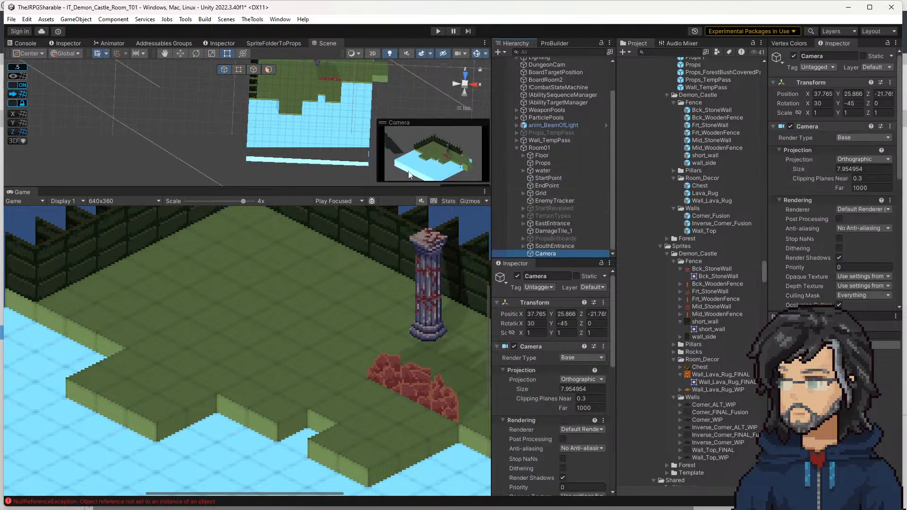
scroll(376, 363, down, 5)
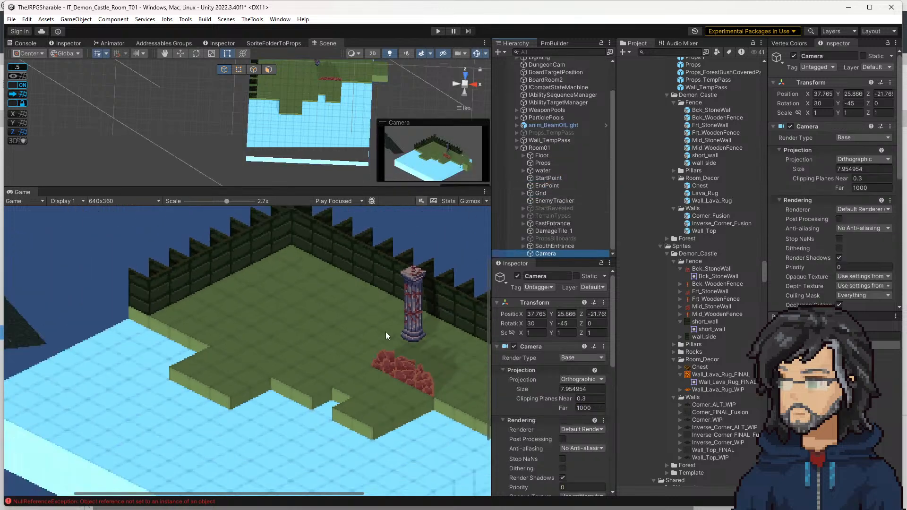
middle_drag(305, 337, 314, 358)
drag(343, 188, 334, 298)
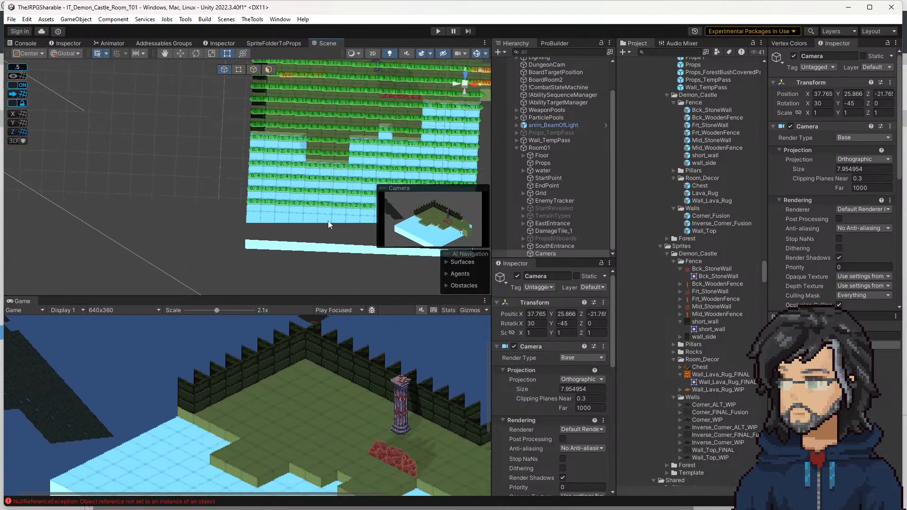
Select wall tile 0, 8 and set its Decal Option to Clear
scroll(329, 225, down, 1)
middle_drag(280, 182, 235, 241)
scroll(208, 197, up, 5)
middle_drag(213, 196, 225, 176)
scroll(220, 209, down, 5)
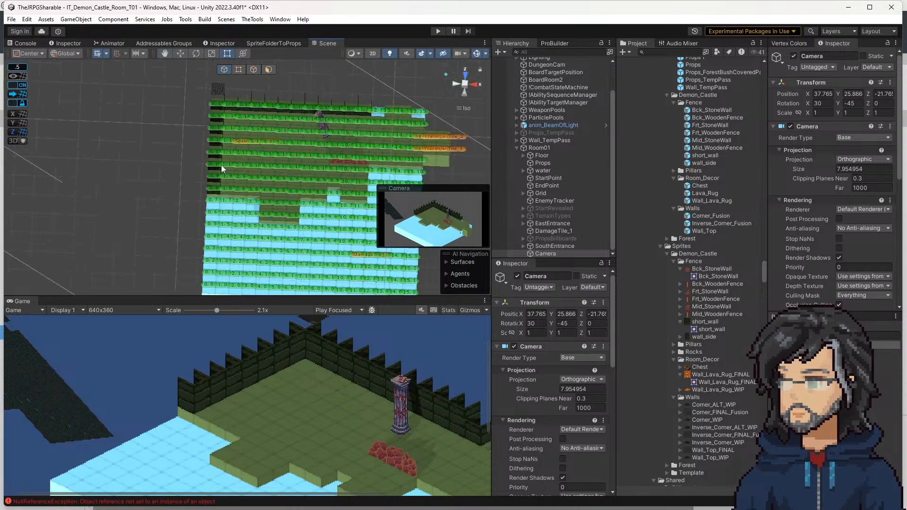
click(216, 191)
scroll(217, 194, up, 6)
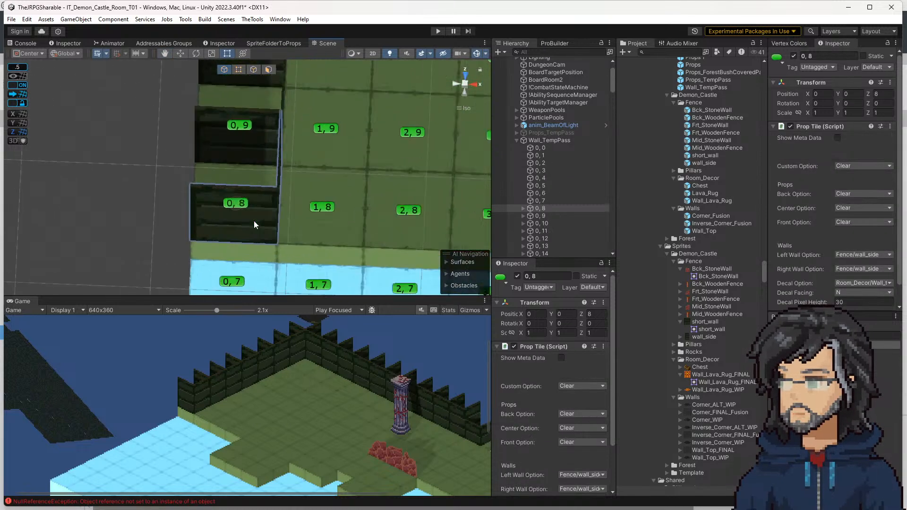
click(242, 203)
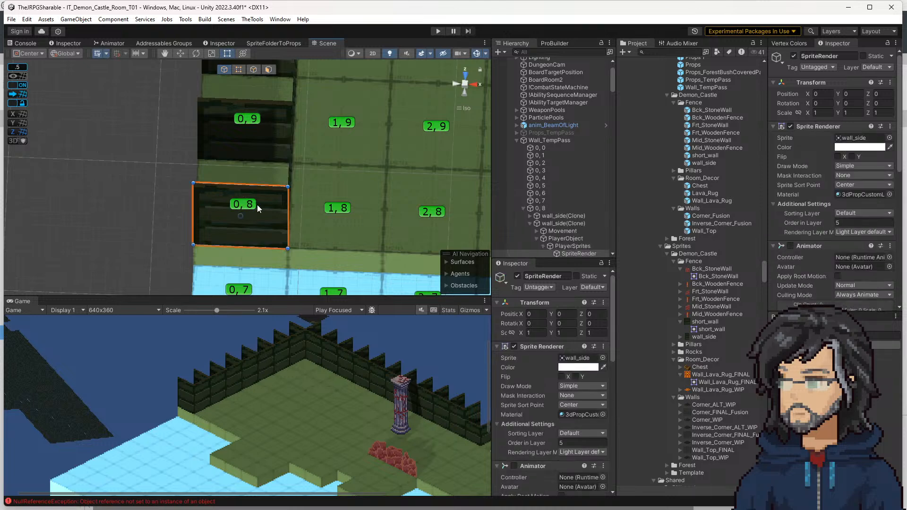
click(540, 209)
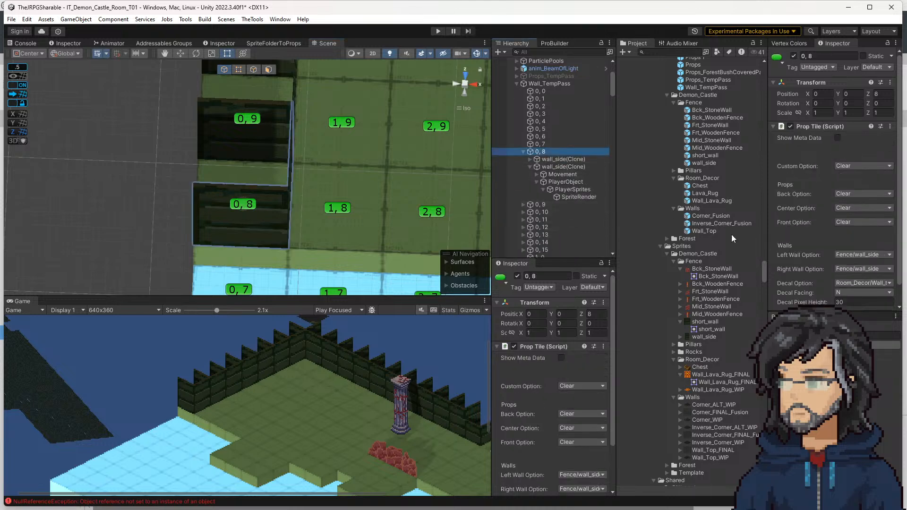
scroll(845, 283, down, 2)
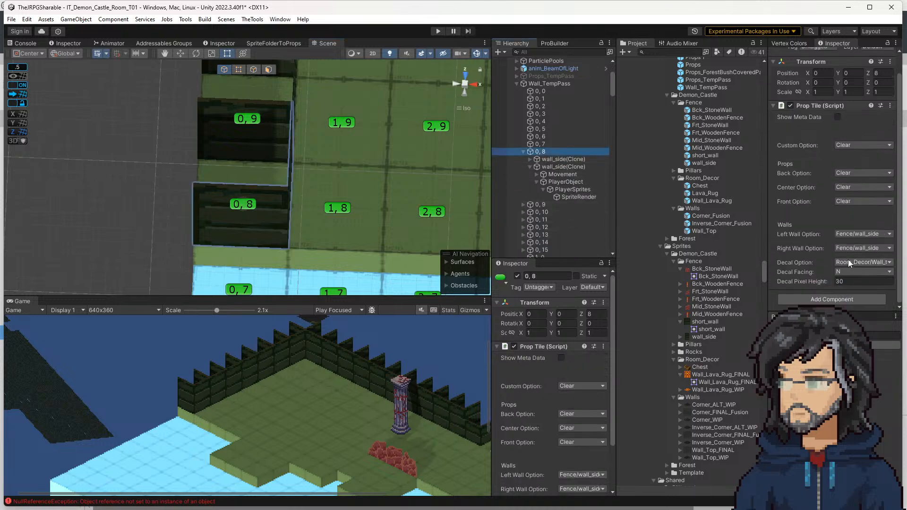
click(849, 264)
click(852, 273)
Repopulate the prop options on Wall_TempPass so the Demon_Castle wall pieces are available to its tiles
click(851, 263)
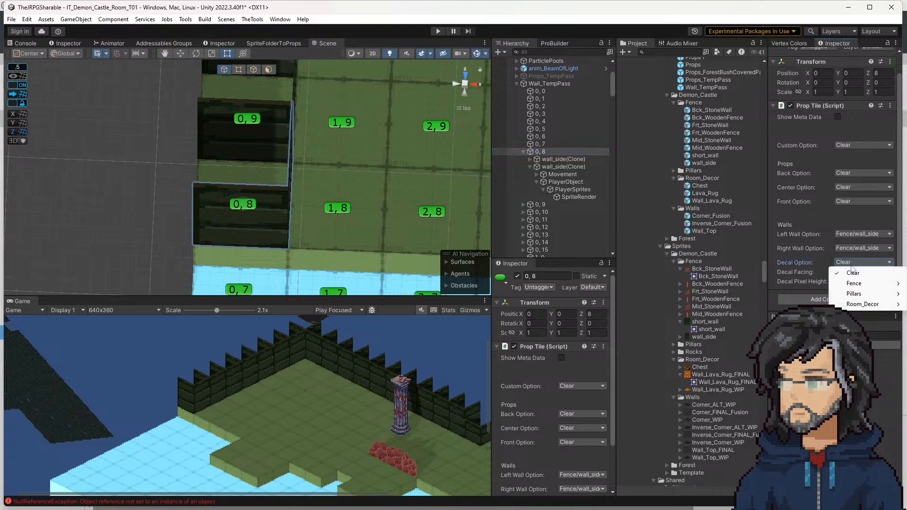
mouse_move(857, 307)
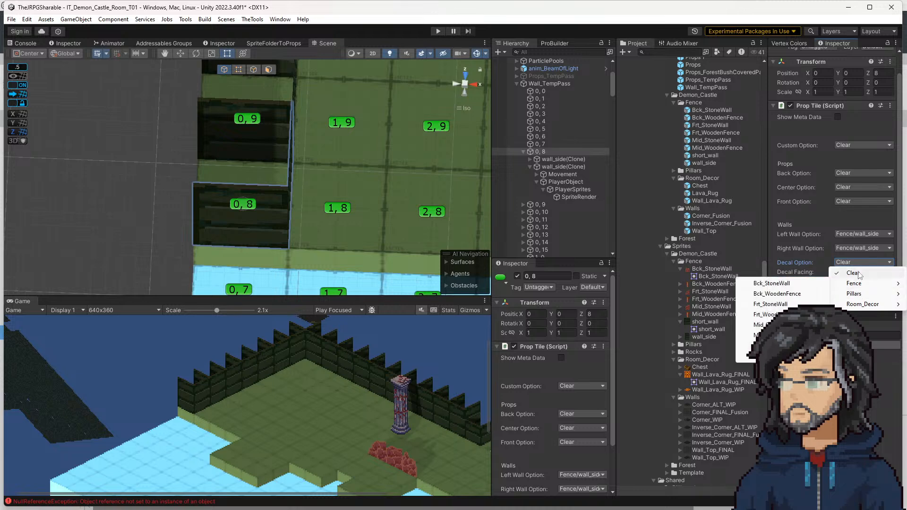
click(541, 77)
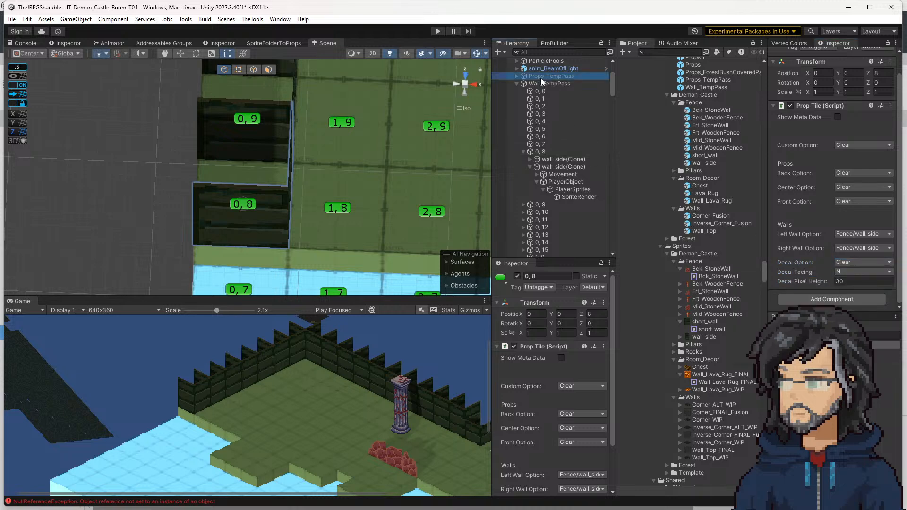
click(541, 83)
click(834, 118)
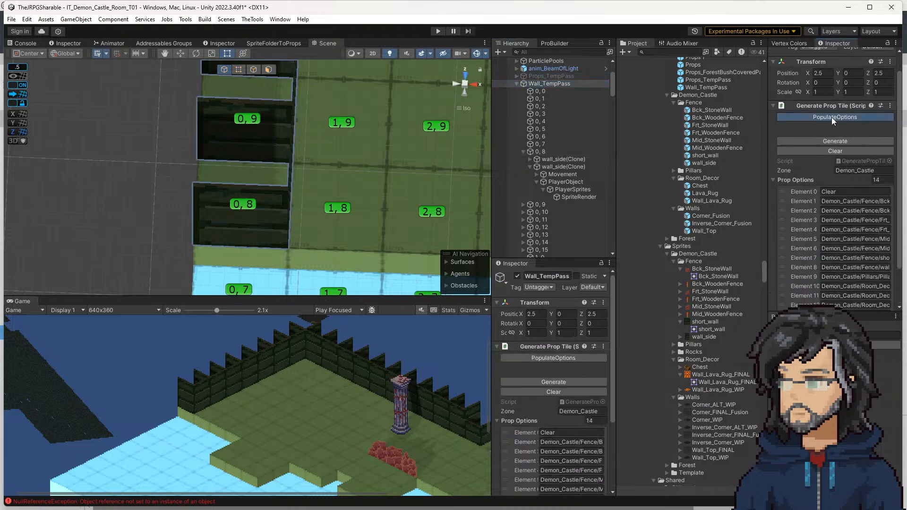
scroll(841, 193, down, 3)
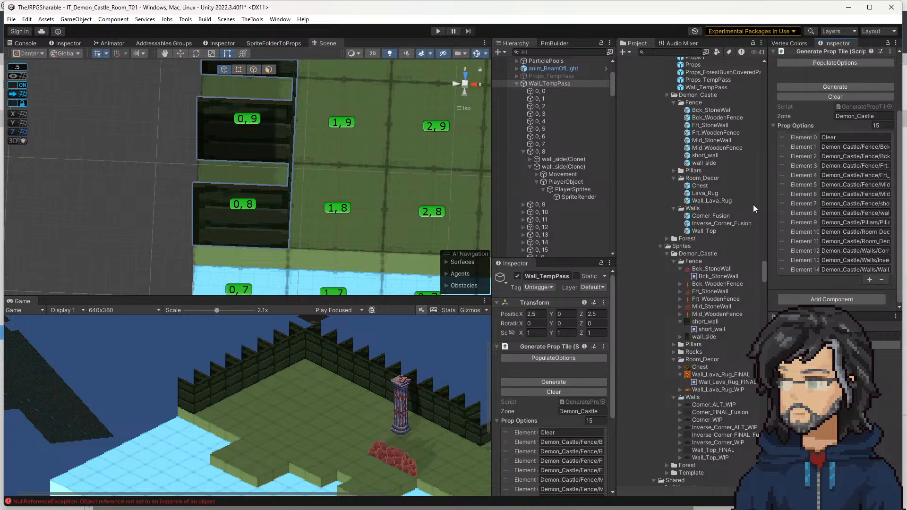
Set the Decal Option of wall tile 0, 8 to Walls/Corner_Fusion
click(540, 151)
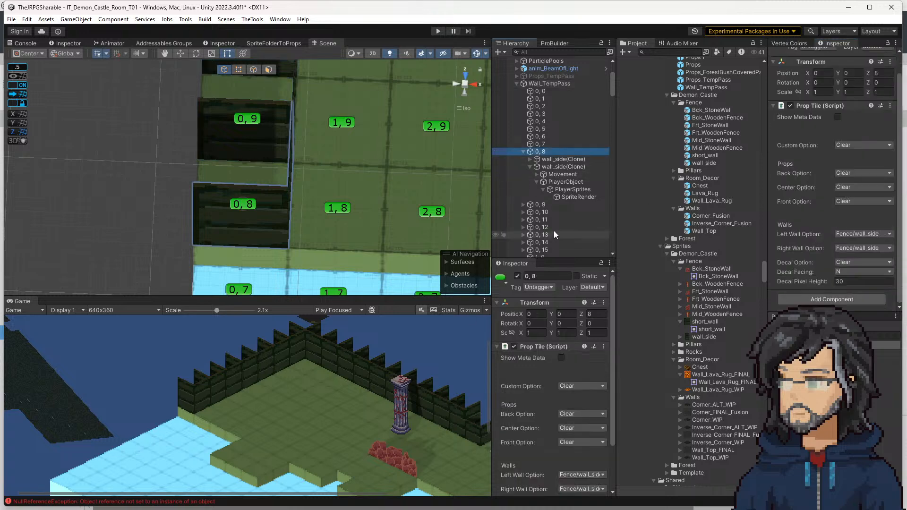
scroll(558, 222, down, 15)
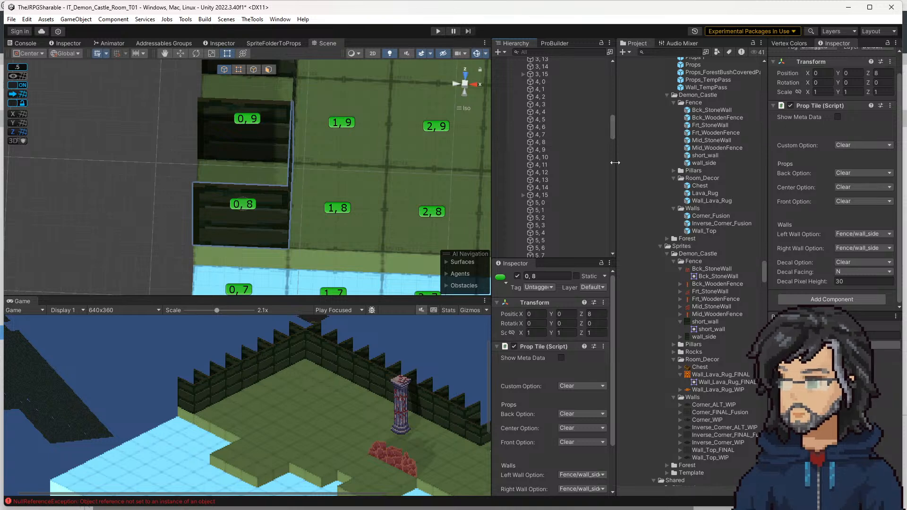
drag(611, 135, 611, 98)
scroll(573, 145, up, 3)
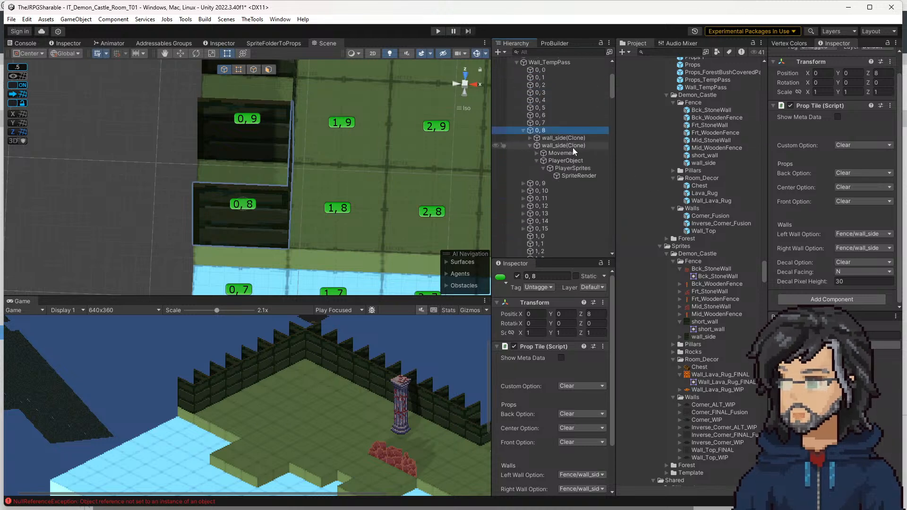
click(864, 263)
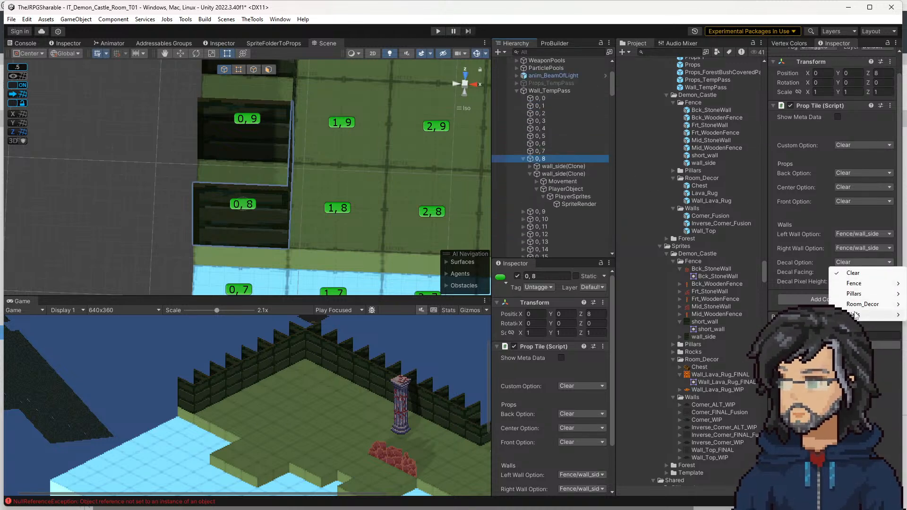
mouse_move(863, 314)
click(756, 314)
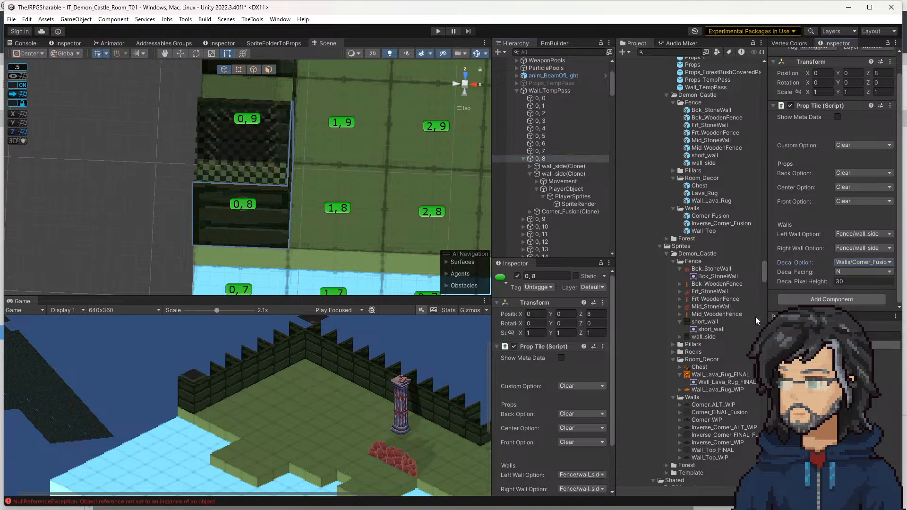
Switch the Scene view to the top orientation and set tile 0, 9's Decal Option to Walls/Wall_Top
middle_drag(291, 134, 288, 224)
click(250, 136)
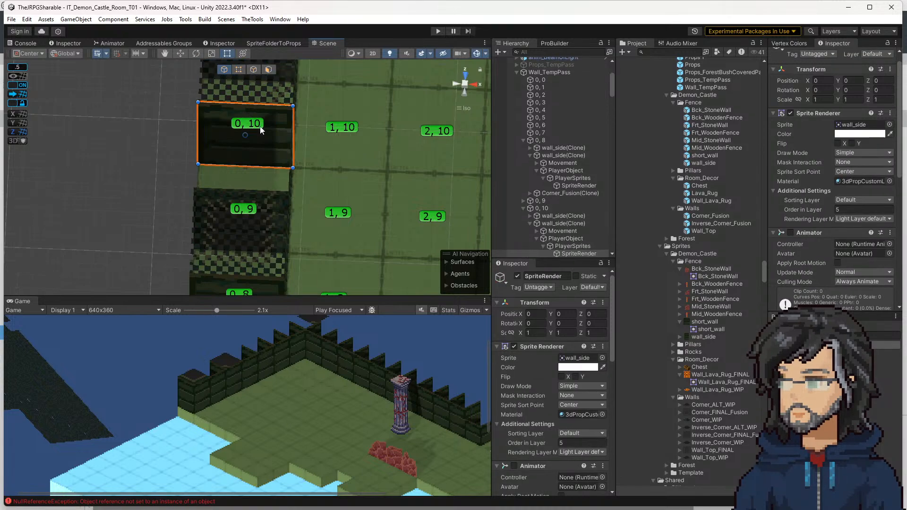
click(367, 167)
click(455, 77)
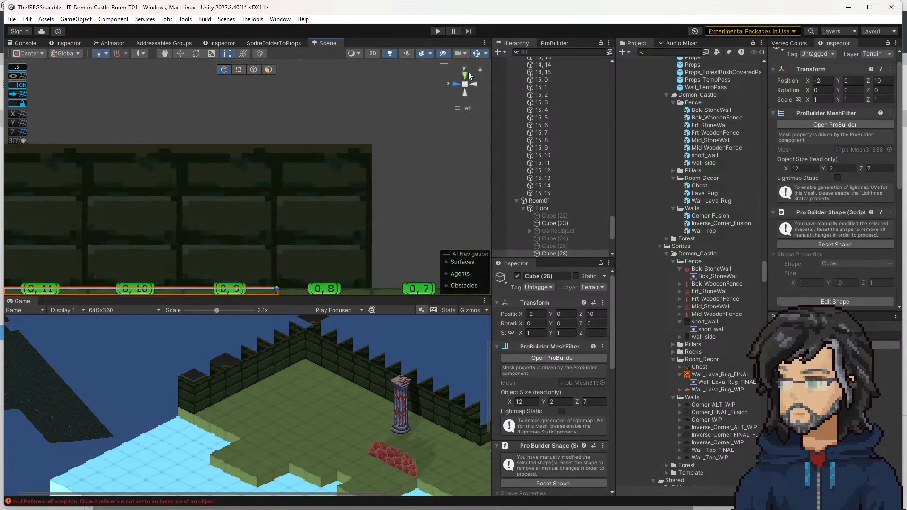
click(242, 162)
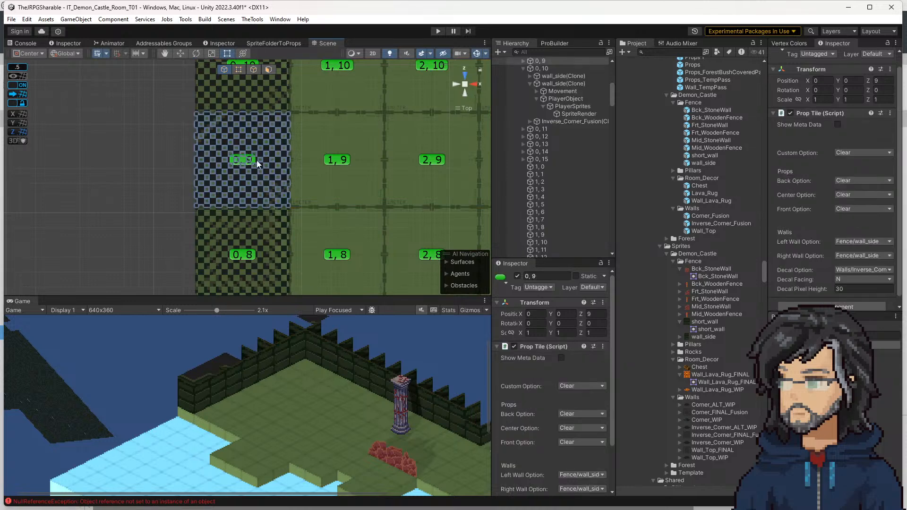
key(f)
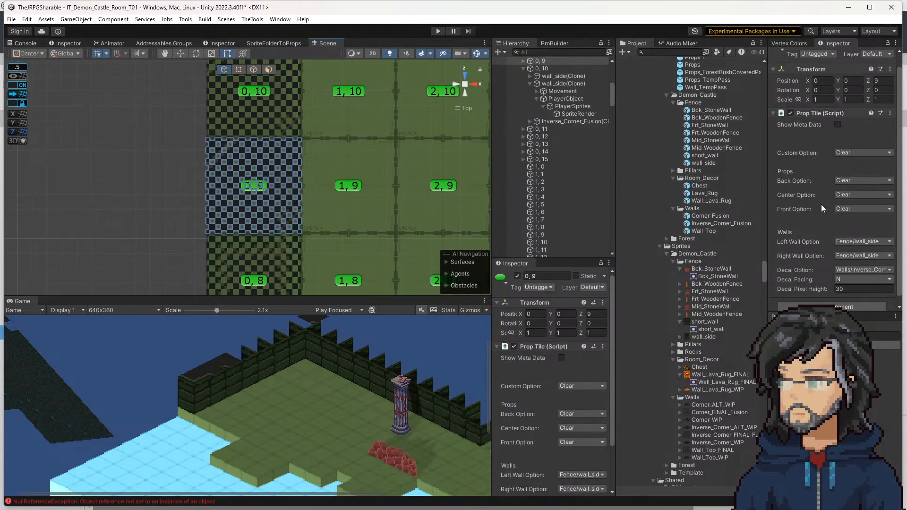
click(863, 270)
mouse_move(865, 322)
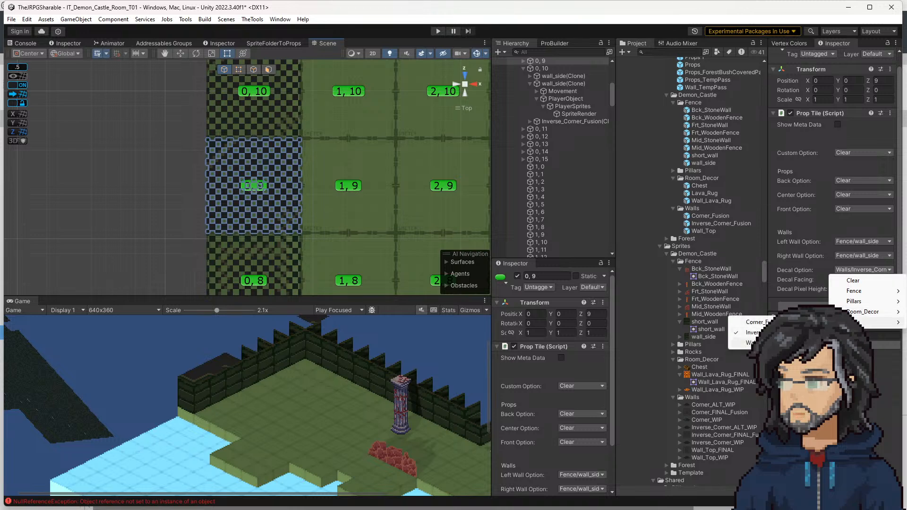
click(751, 342)
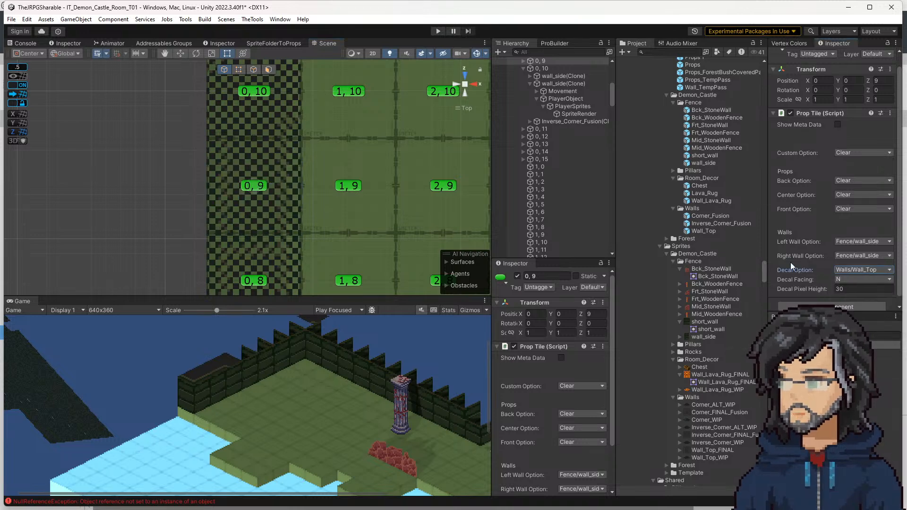
middle_drag(355, 212, 389, 271)
click(288, 245)
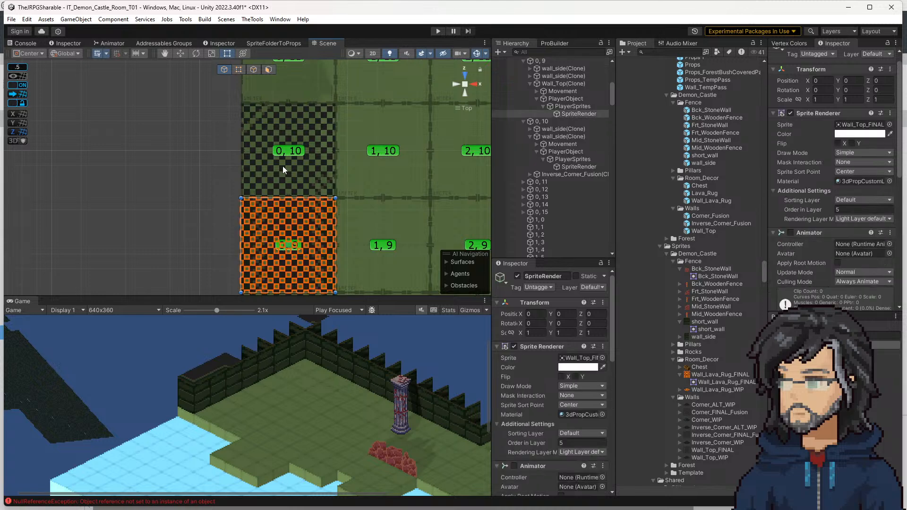
shift+click(290, 155)
middle_drag(313, 118, 320, 186)
shift+click(299, 124)
middle_drag(341, 112, 352, 234)
shift+click(312, 151)
middle_drag(356, 138, 364, 252)
shift+click(328, 175)
shift+click(318, 84)
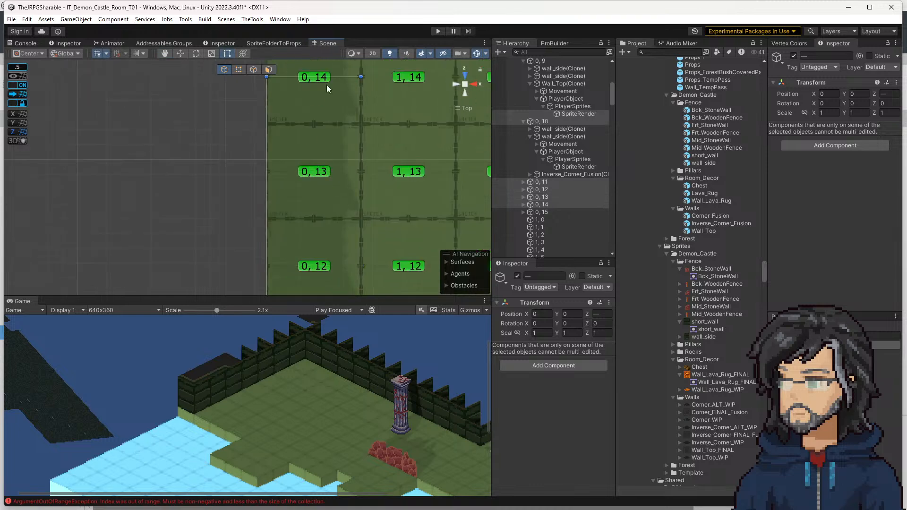
click(165, 172)
Select wall tiles 0, 10 through 0, 15 one by one to regenerate each tile's decal
scroll(302, 218, down, 3)
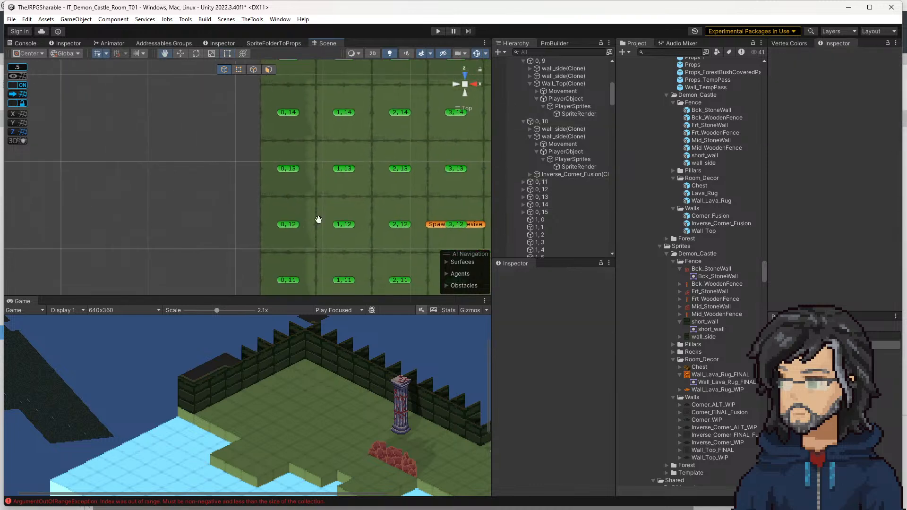
middle_drag(318, 237, 319, 152)
click(293, 165)
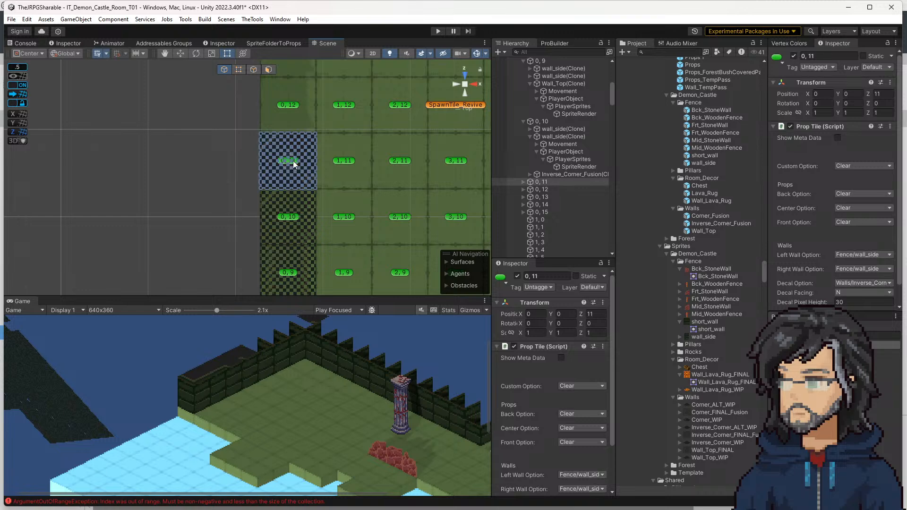
click(289, 218)
middle_drag(287, 108, 312, 197)
click(312, 194)
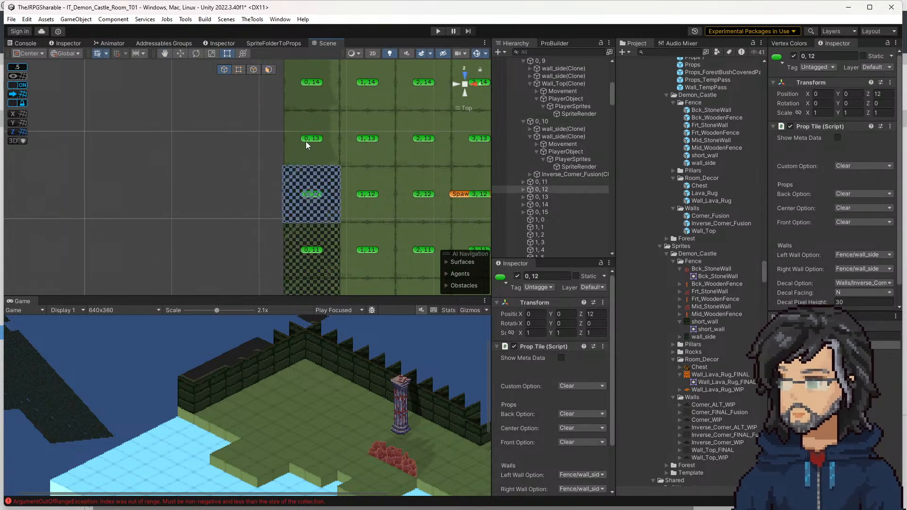
click(312, 139)
click(312, 82)
middle_drag(405, 82, 427, 220)
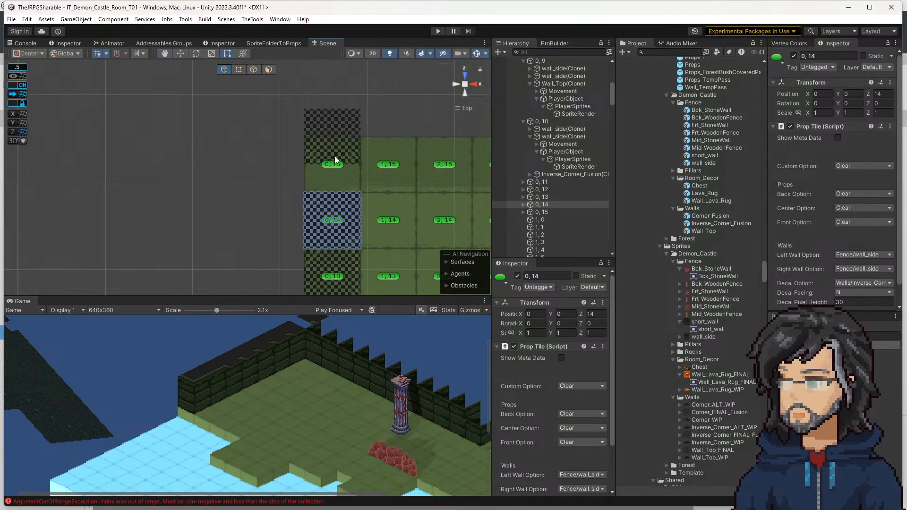
click(337, 165)
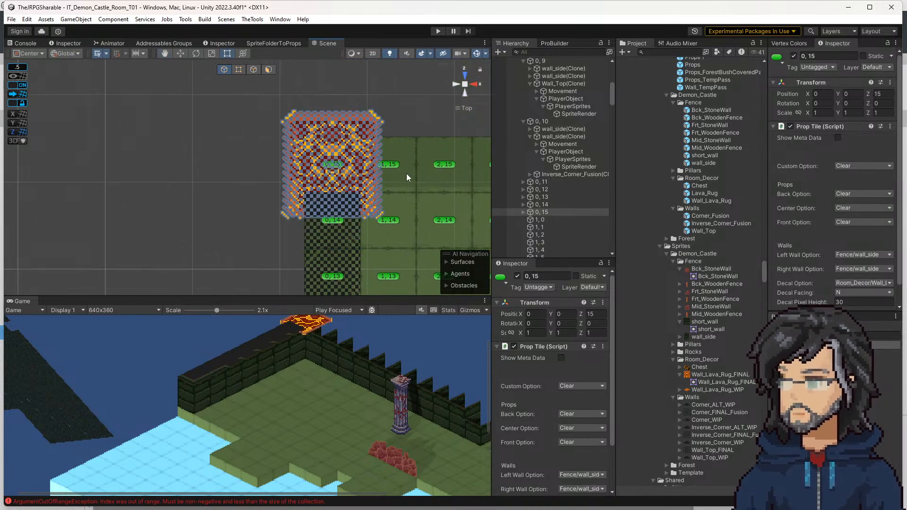
Select the back-row wall tiles 1, 15 through 10, 15 one by one to regenerate each tile's decal
click(389, 164)
click(445, 164)
middle_drag(429, 140, 273, 145)
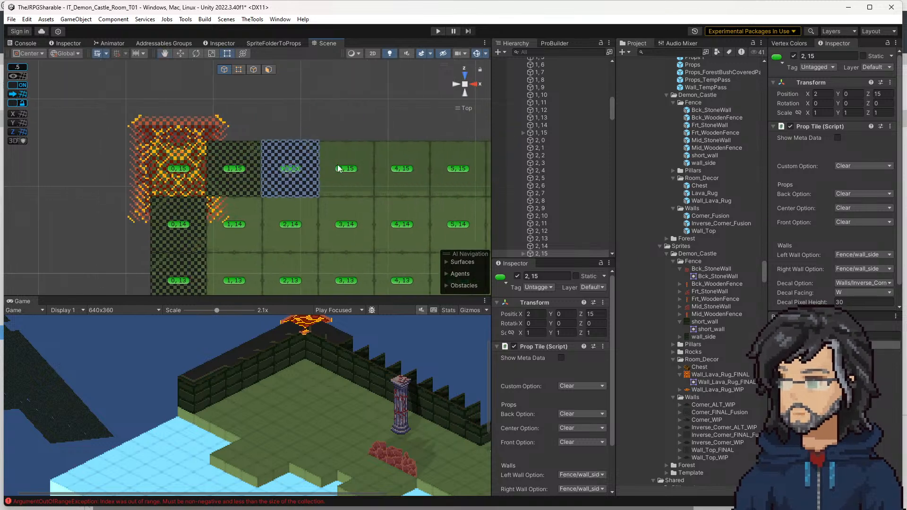
click(347, 168)
click(406, 169)
middle_drag(420, 134, 341, 135)
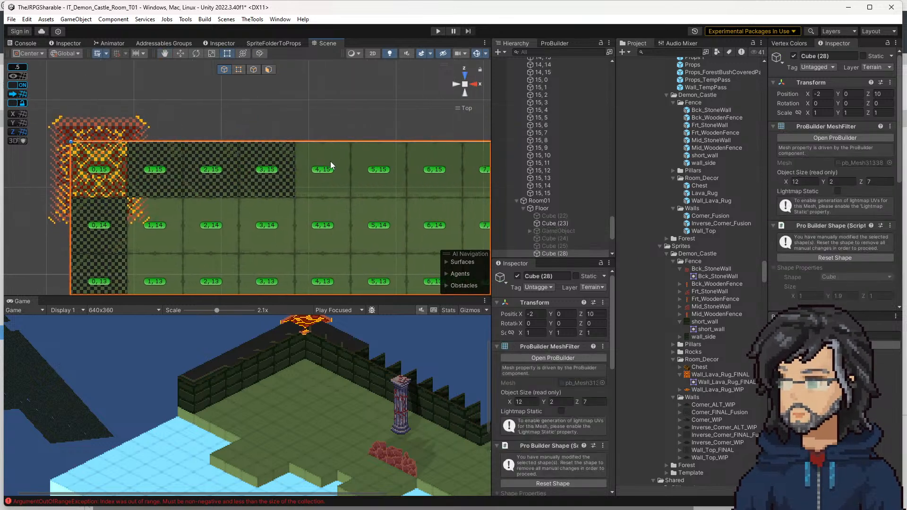
click(319, 172)
click(378, 173)
click(428, 168)
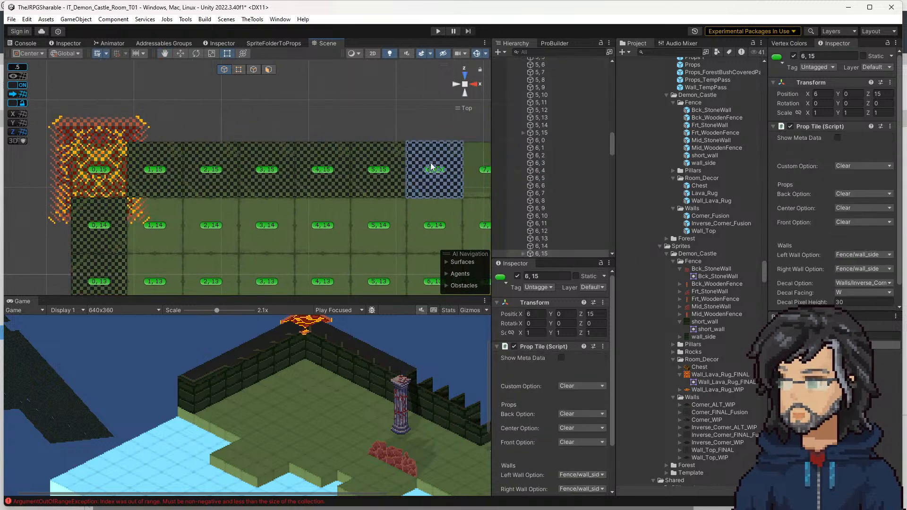
middle_drag(431, 166, 290, 163)
click(346, 166)
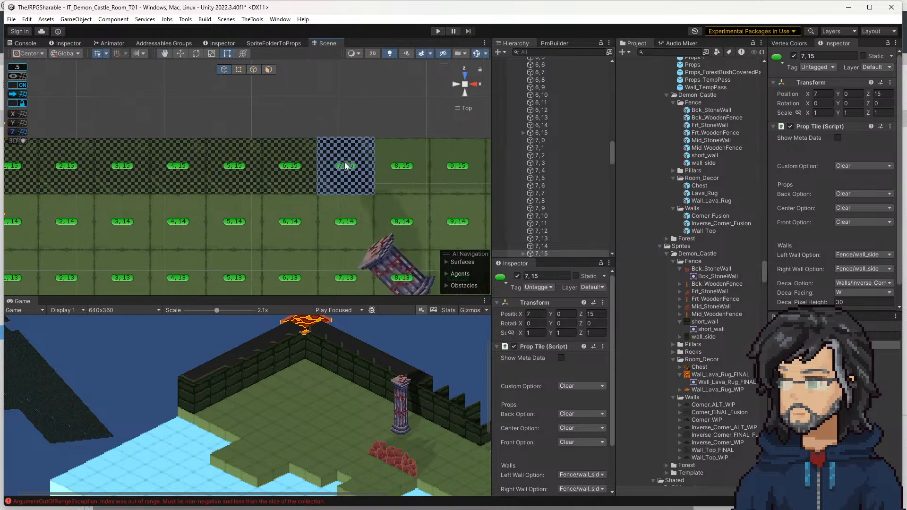
click(407, 165)
middle_drag(420, 154, 349, 158)
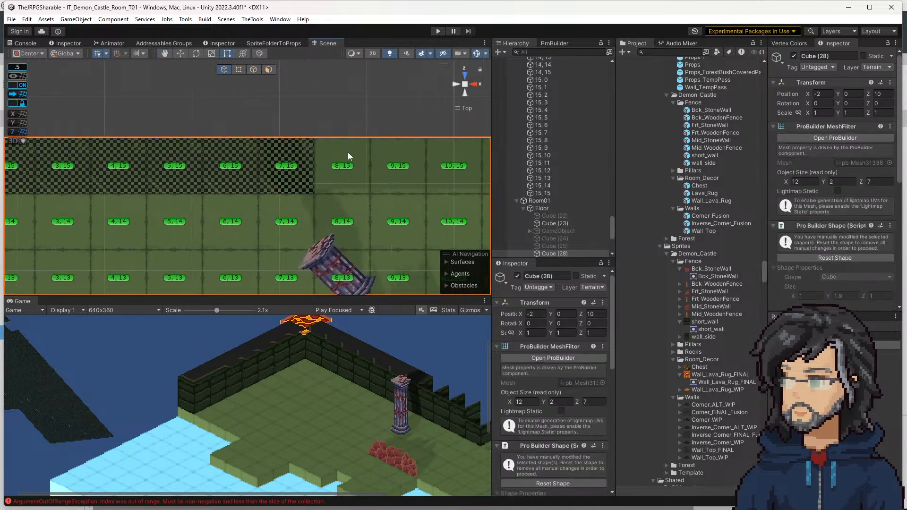
click(409, 170)
click(467, 170)
Clear all generated tiles of Wall_TempPass and generate a fresh tile grid
click(557, 174)
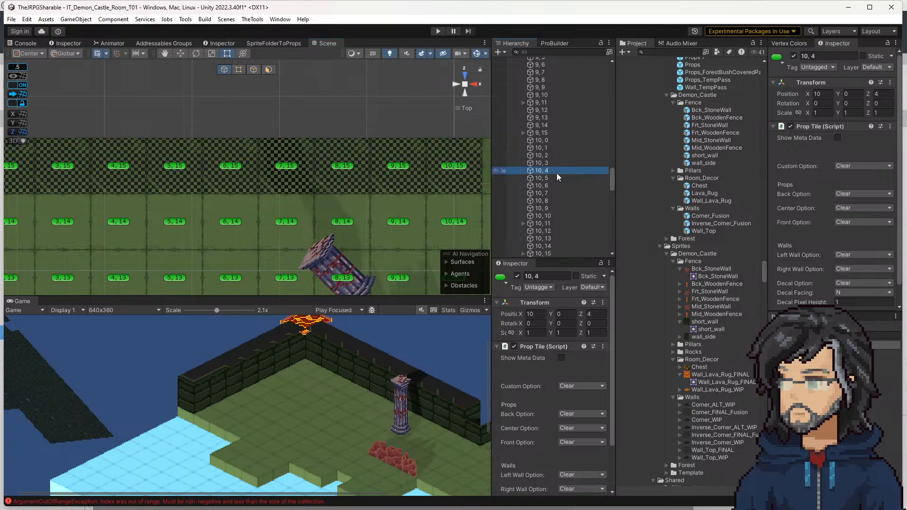
key(Left)
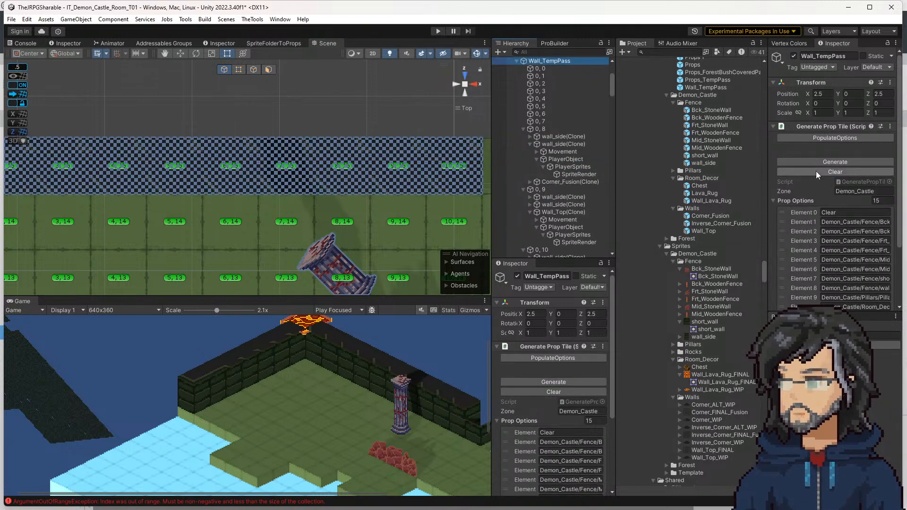
click(815, 171)
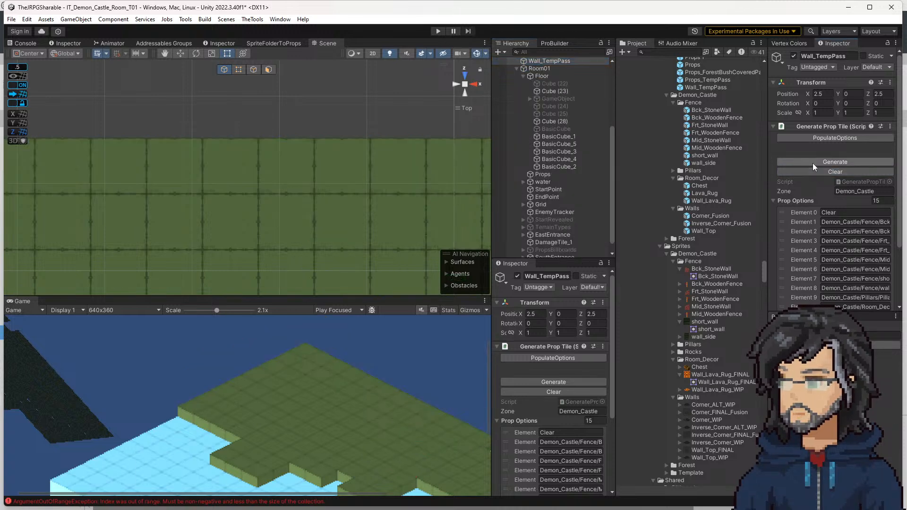
click(812, 162)
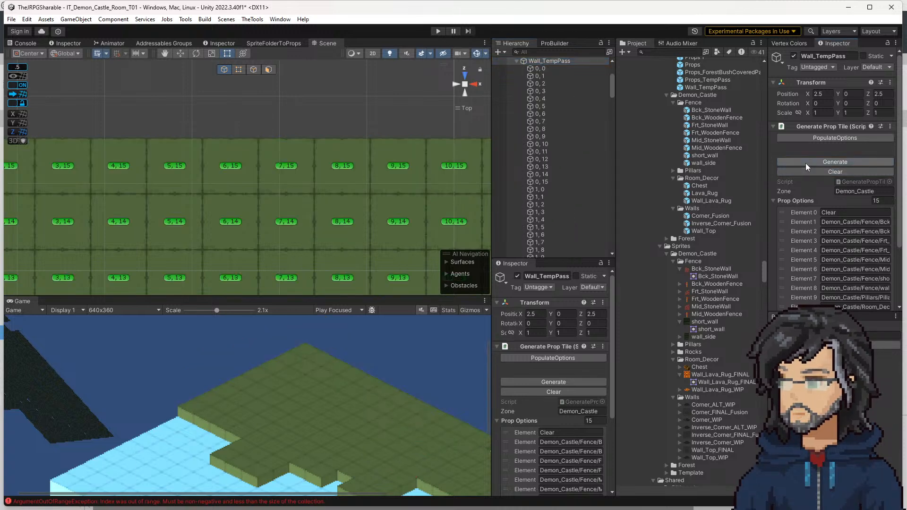
Set wall tile 0, 8's Right Wall Option to Fence/wall_side and look through the Walls entries for its Left Wall Option
middle_drag(265, 203, 460, 56)
middle_drag(176, 197, 392, 72)
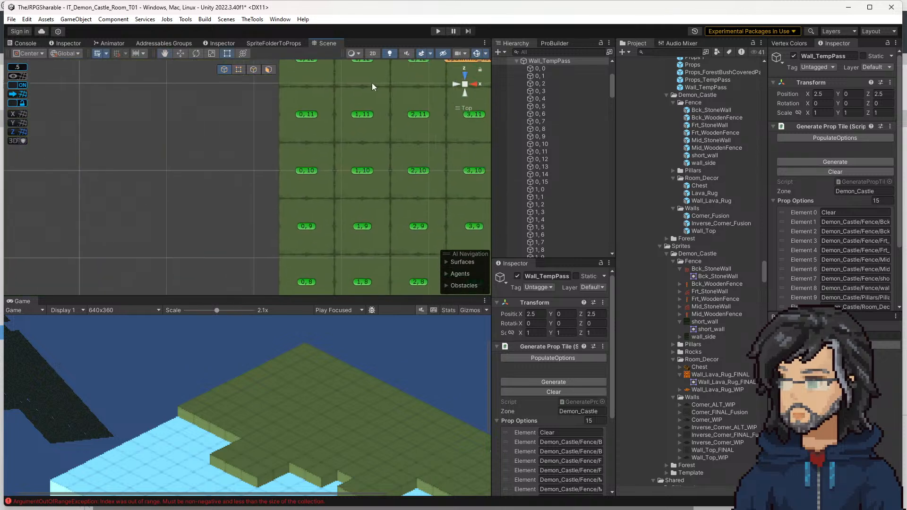
middle_drag(327, 223, 309, 105)
click(284, 172)
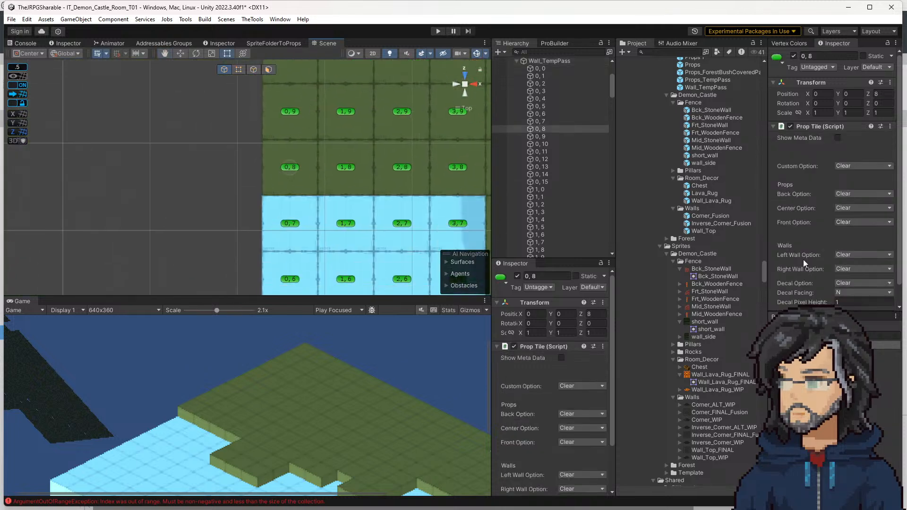
scroll(836, 264, down, 1)
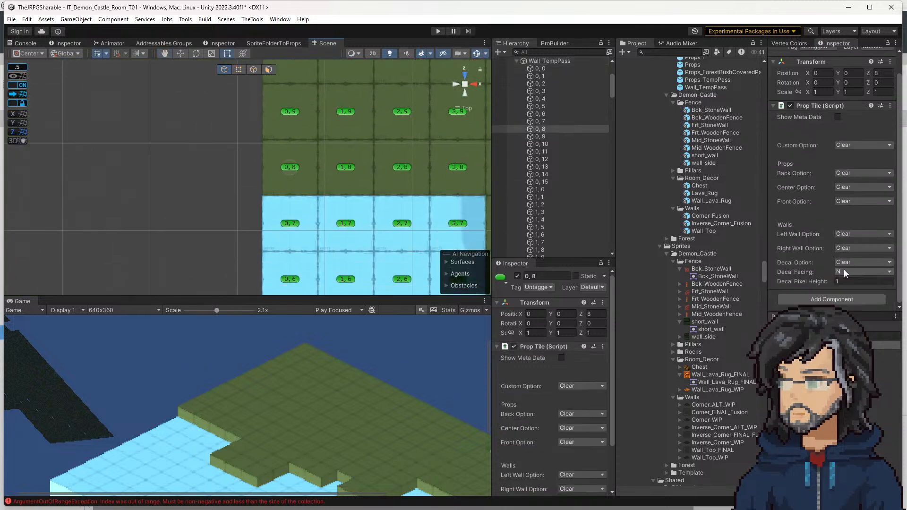
click(863, 248)
mouse_move(855, 269)
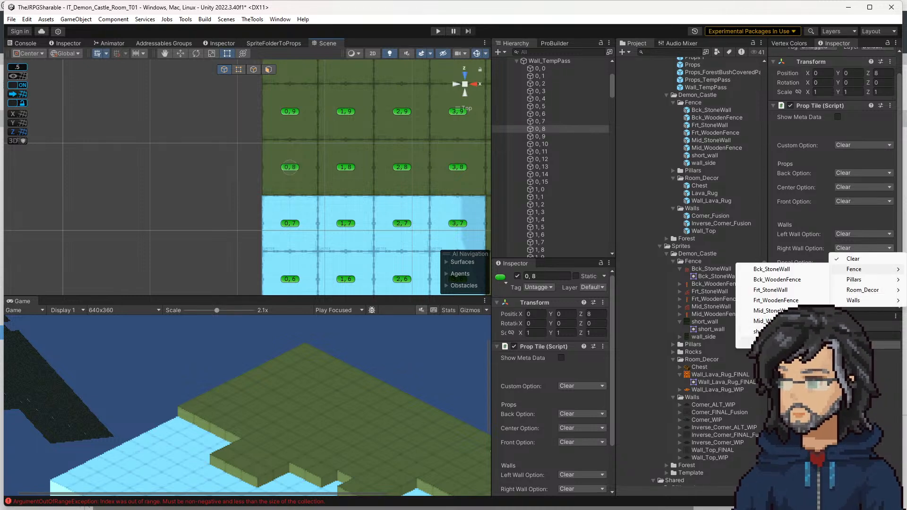
click(768, 342)
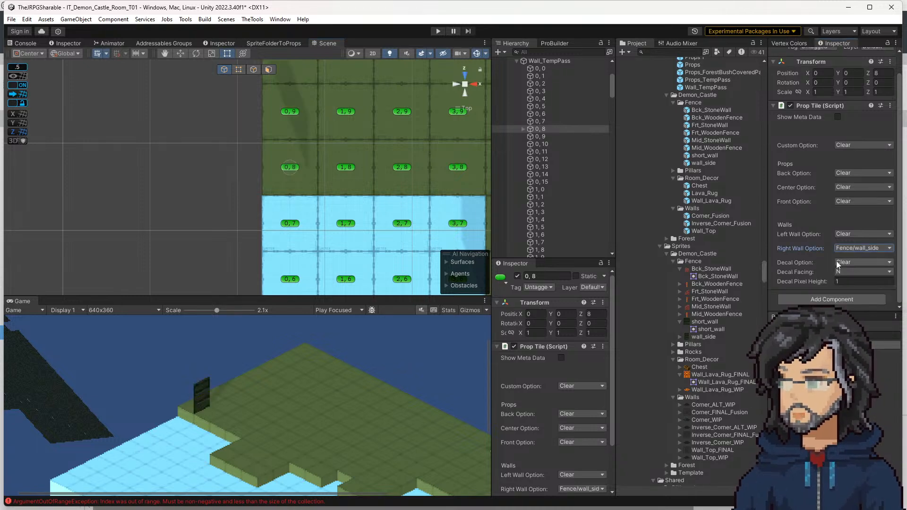
click(842, 233)
mouse_move(855, 256)
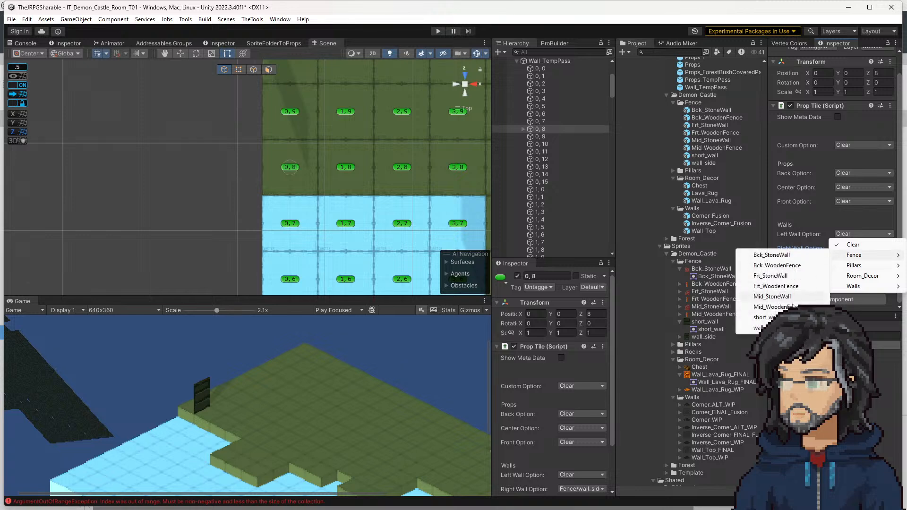
mouse_move(854, 286)
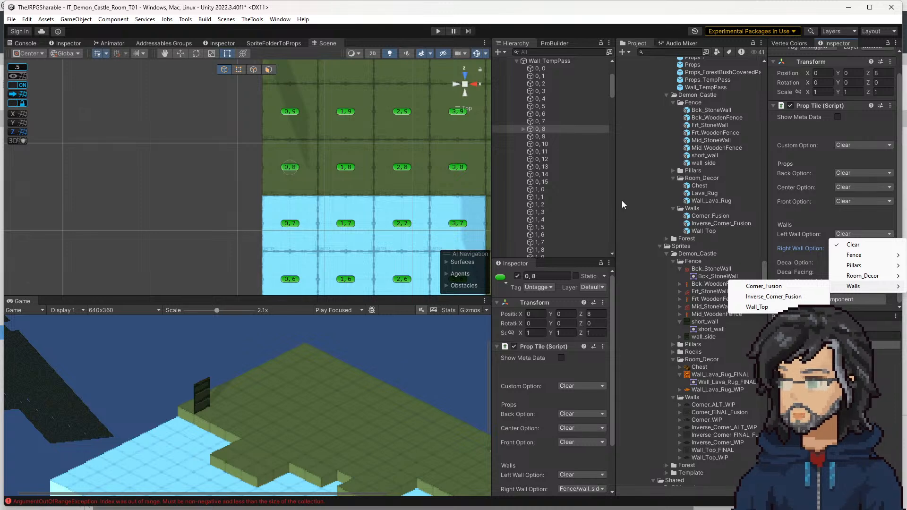
click(694, 216)
Copy the wall_side sprite from Fence into the Demon_Castle Walls sprite folder and rename the copy 30_Wall_3Brick
scroll(711, 314, down, 5)
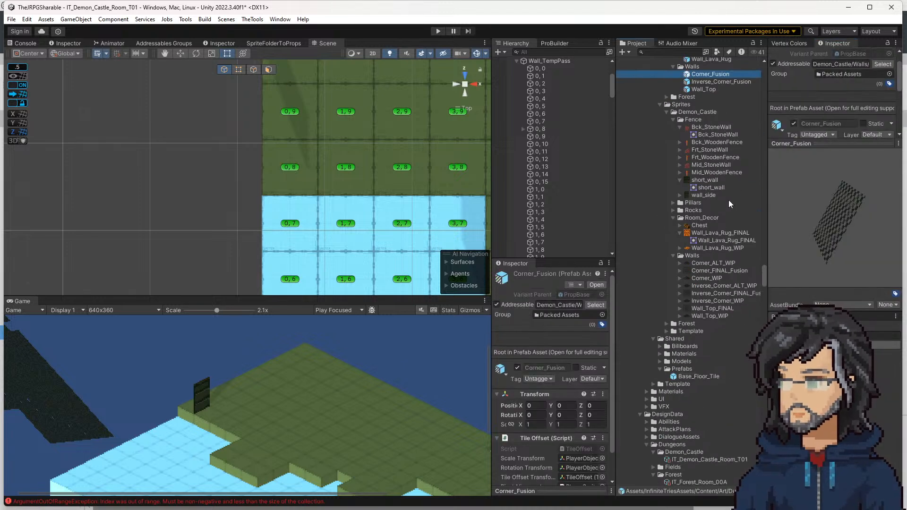
click(705, 195)
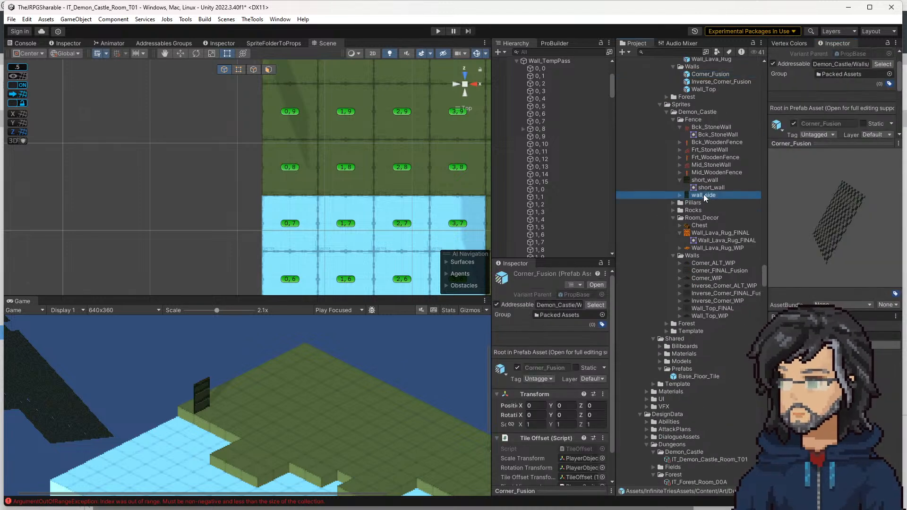
click(691, 257)
key(ctrl+v)
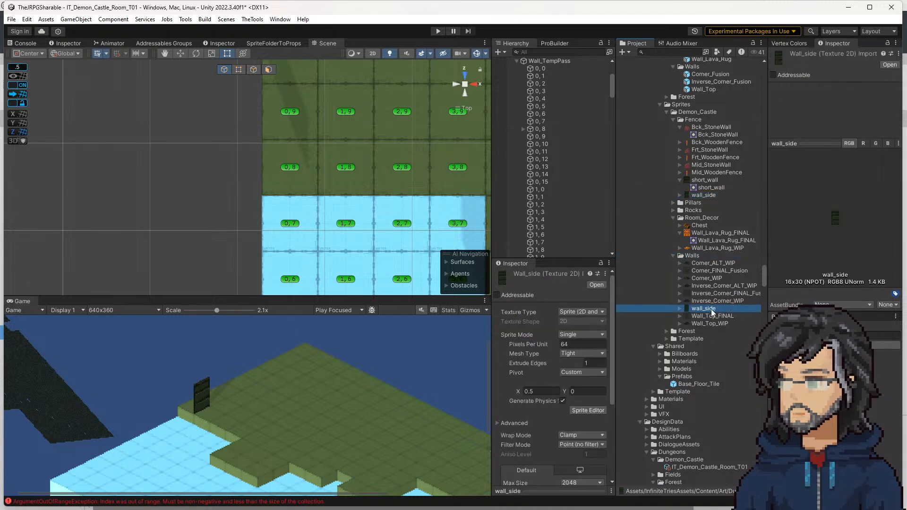
key(F2)
drag(696, 311, 692, 311)
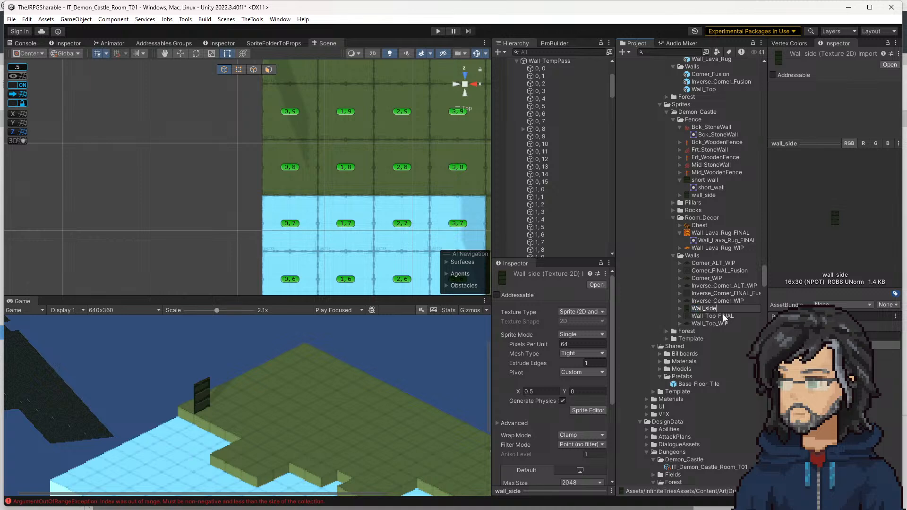
text(_)
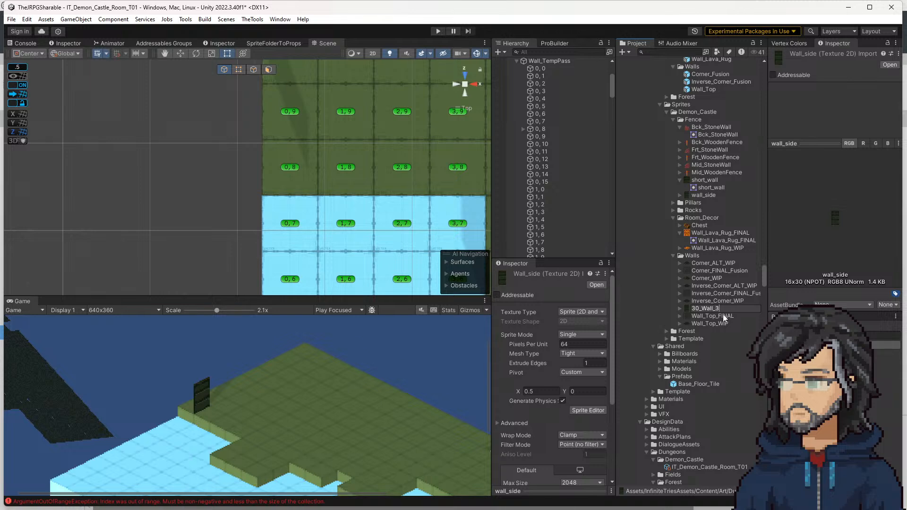
text(ck)
key(Return)
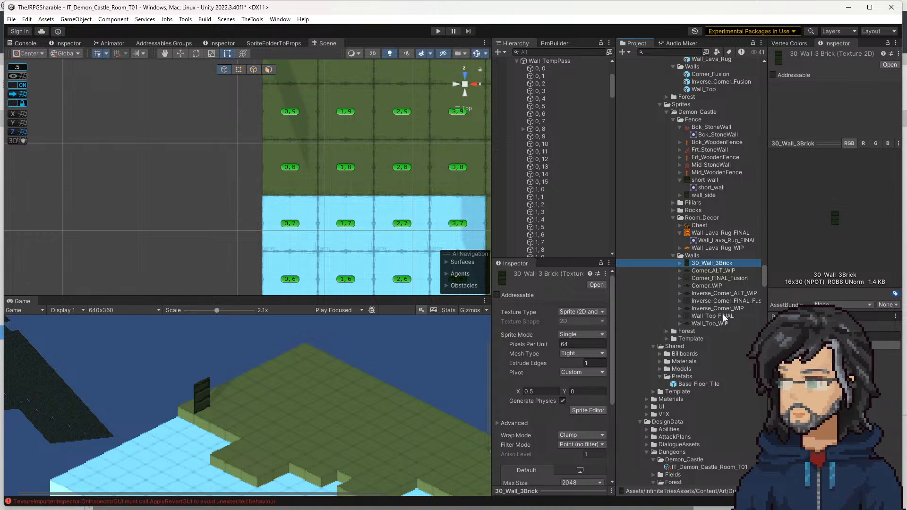
Copy the short_wall sprite into the Demon_Castle Walls sprite folder and rename the copy 20_Wall_2Brick
click(701, 181)
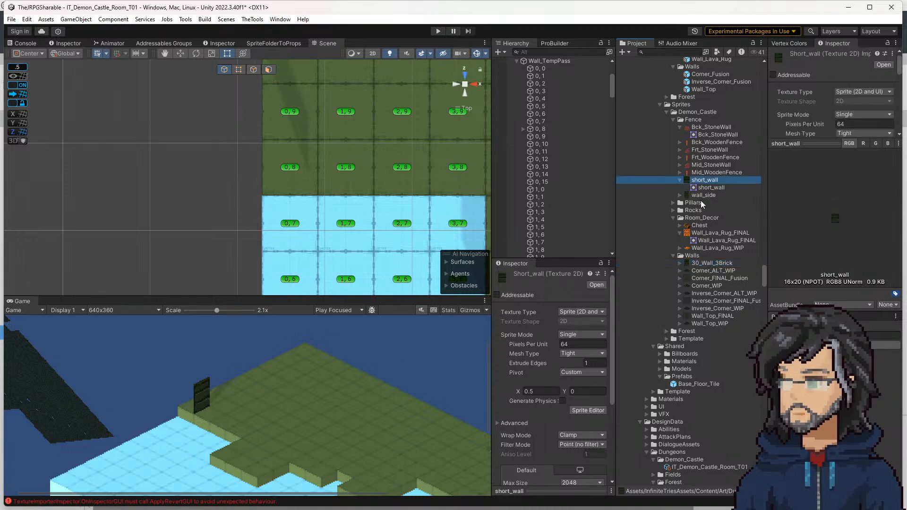
drag(698, 264, 707, 279)
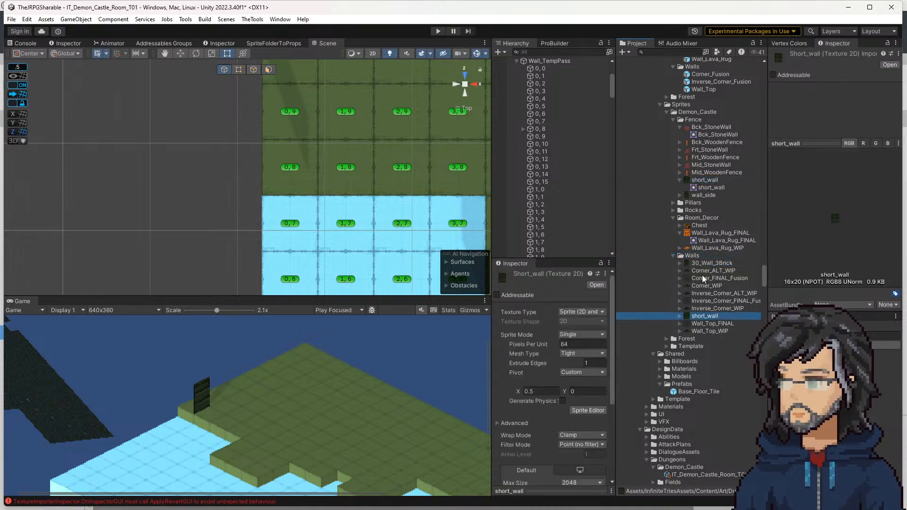
click(704, 317)
text(20_Wall_2Bric)
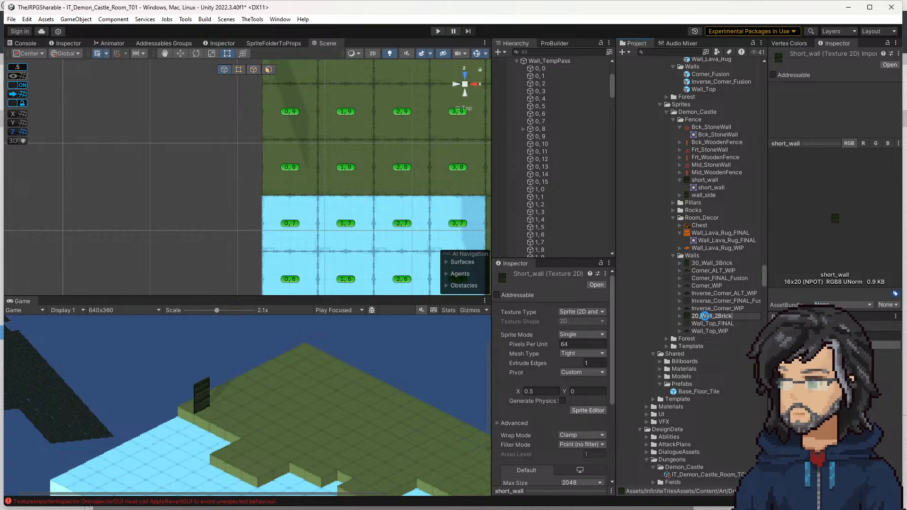
text(k)
key(Return)
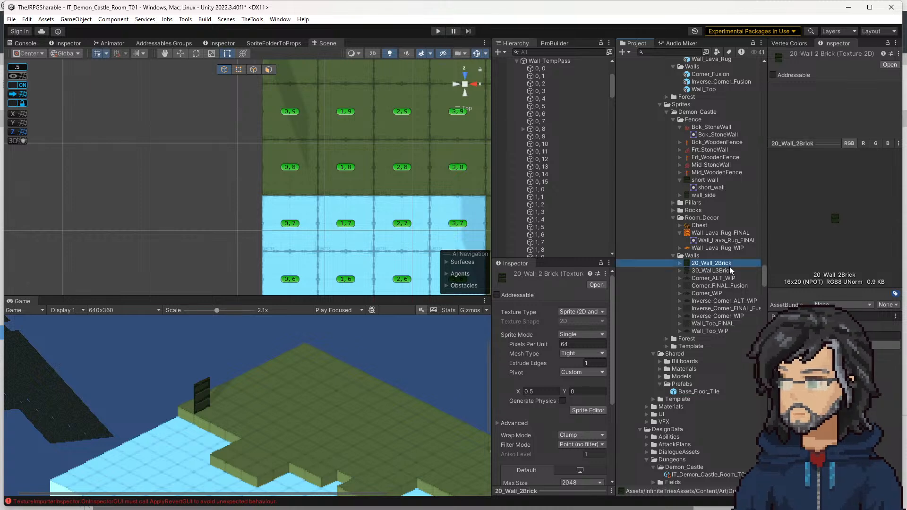
Delete the original short_wall and wall_side sprites from the Demon_Castle Fence sprite folder
scroll(710, 254, up, 3)
ctrl+click(705, 238)
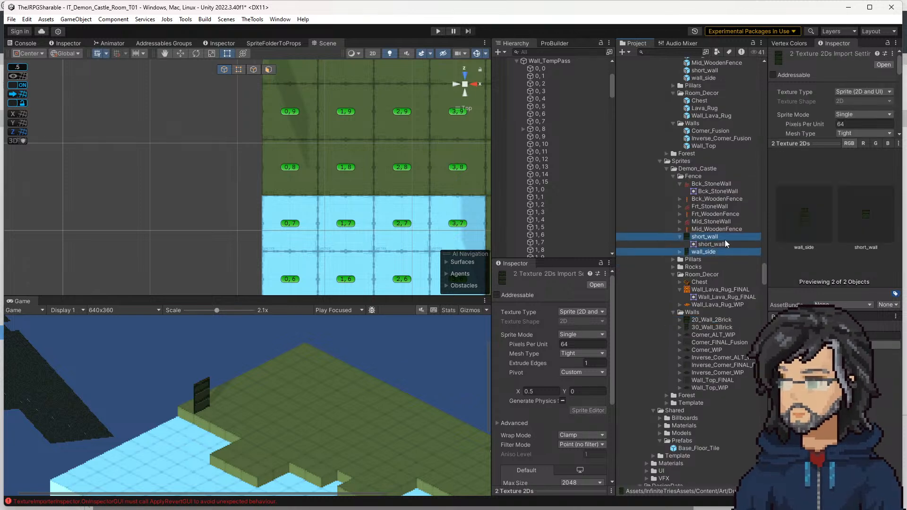
key(Delete)
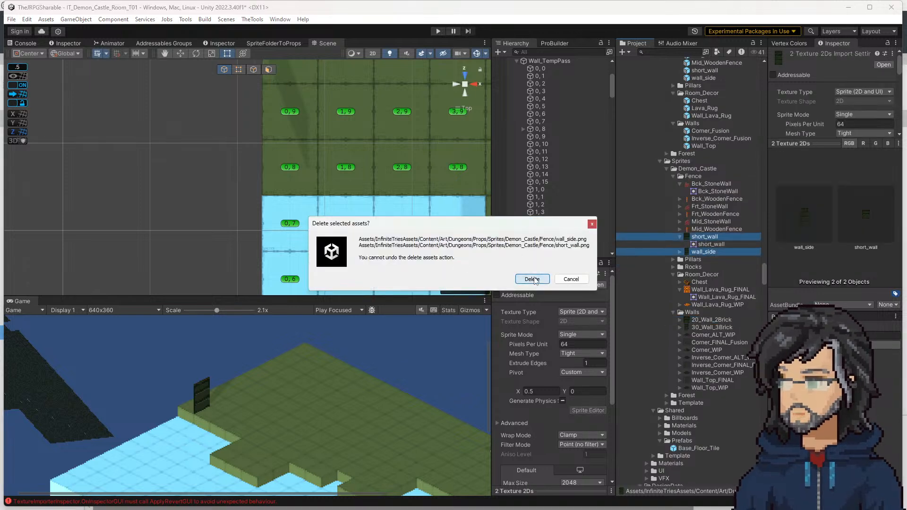
click(532, 279)
Delete the old short_wall and wall_side prefabs from the Demon_Castle Fence prefab folder
click(704, 78)
ctrl+click(702, 71)
key(Delete)
key(Return)
Create tile prefabs from the Demon_Castle sprite folder with SpriteFolderToProps and check the 30_Wall_3Brick and 20_Wall_2Brick prefabs
click(712, 290)
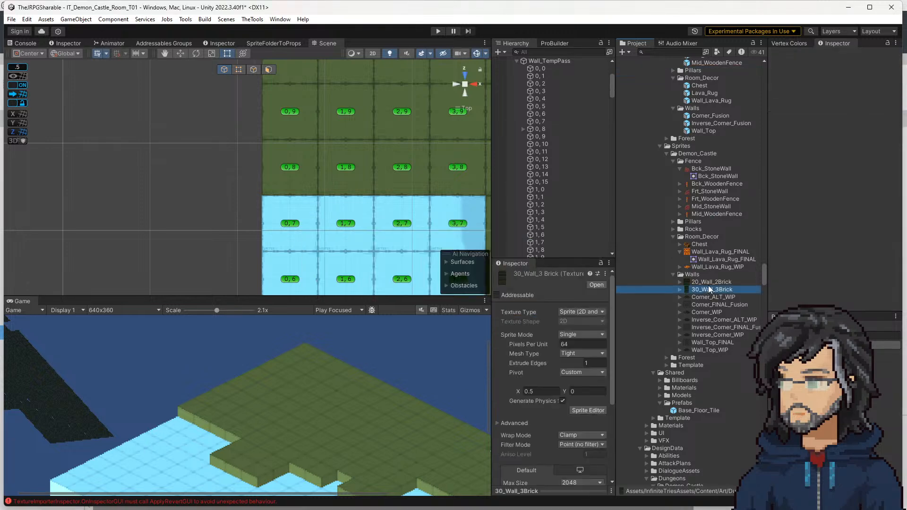
click(276, 44)
click(252, 83)
click(251, 81)
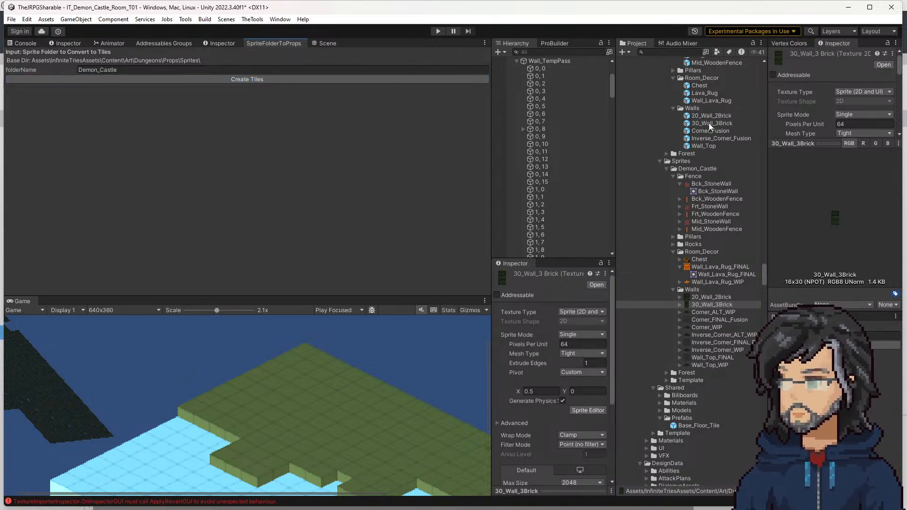
click(706, 124)
click(702, 118)
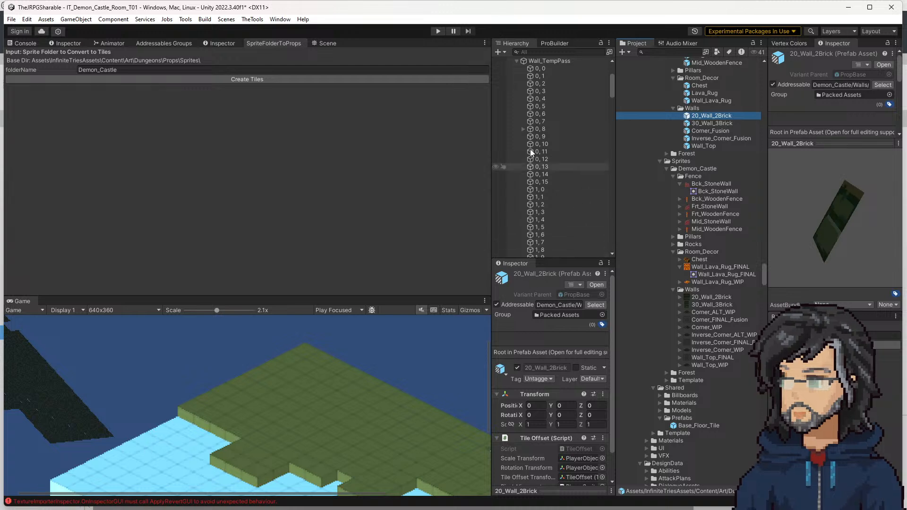
Clear Wall_TempPass, repopulate its prop options with the new wall prefabs and regenerate the tile grid
scroll(531, 170, up, 5)
click(550, 175)
click(852, 172)
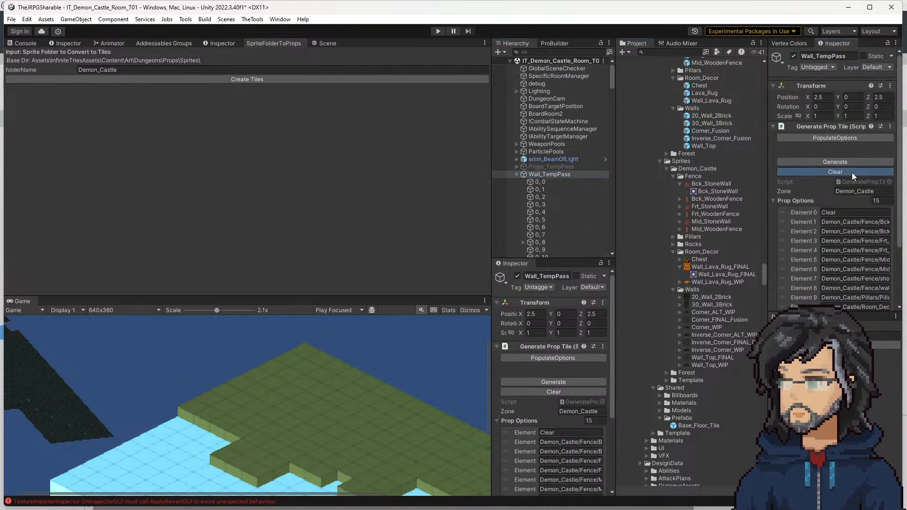
click(823, 139)
click(826, 162)
scroll(827, 215, down, 3)
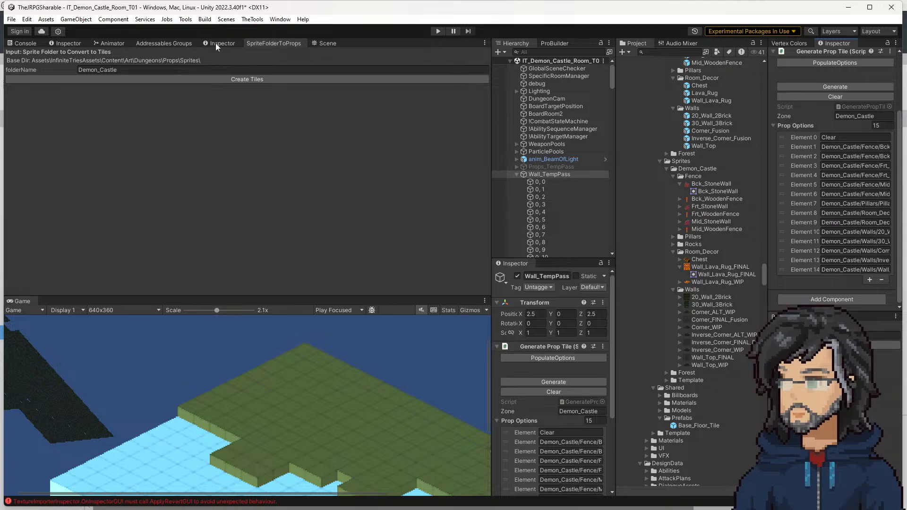
Set both the Right Wall Option and the Left Wall Option of wall tile 0, 8 to Walls/30_Wall_3Brick
click(327, 43)
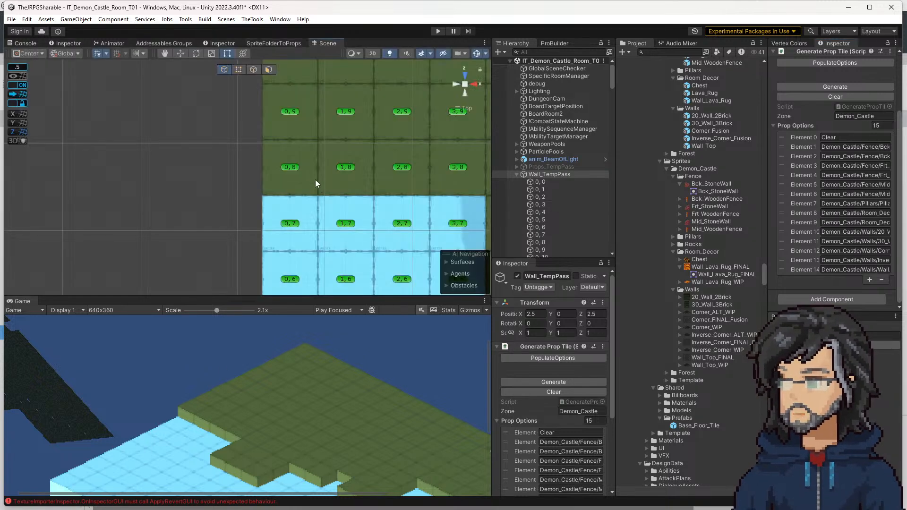
click(289, 168)
click(847, 247)
mouse_move(856, 300)
click(755, 312)
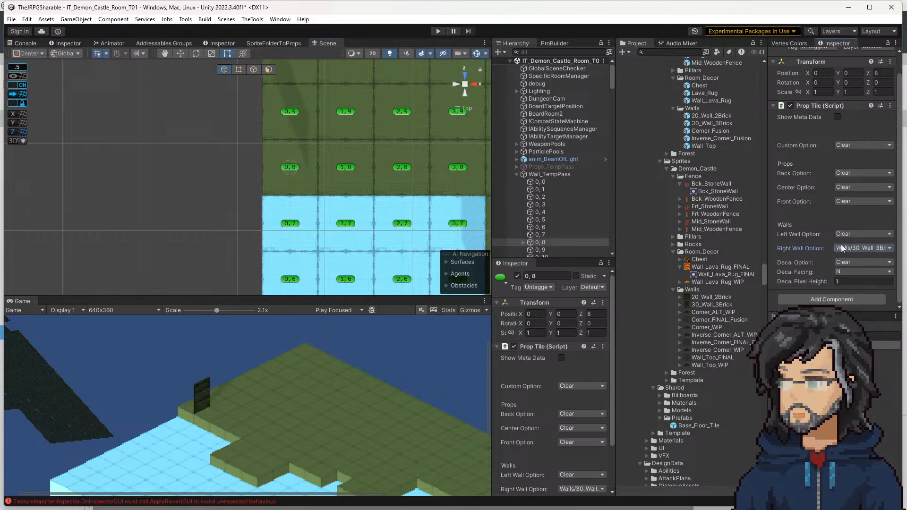
click(851, 248)
mouse_move(854, 286)
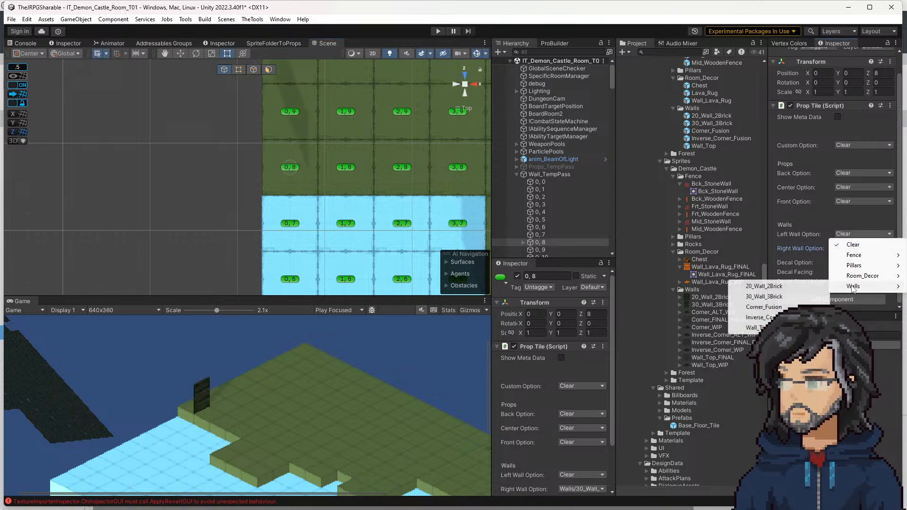
click(761, 298)
middle_drag(291, 173, 297, 273)
shift+click(296, 210)
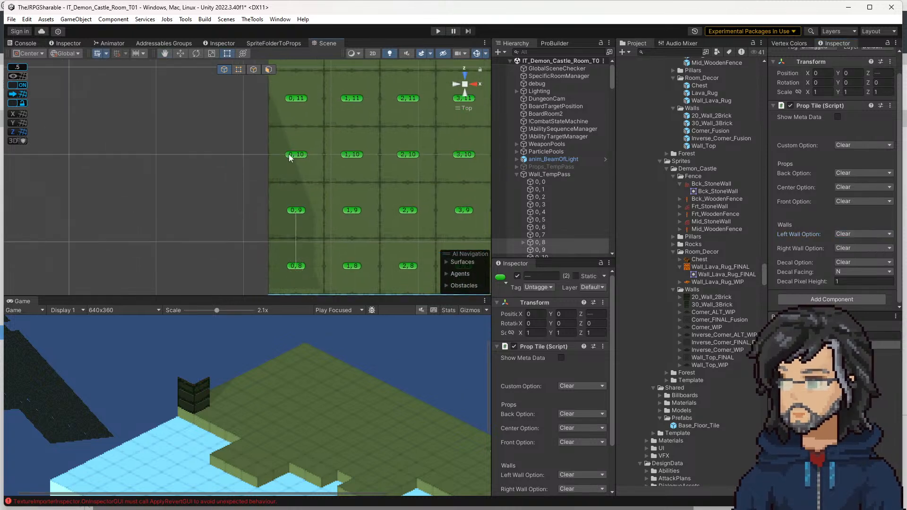
shift+click(292, 152)
shift+click(294, 102)
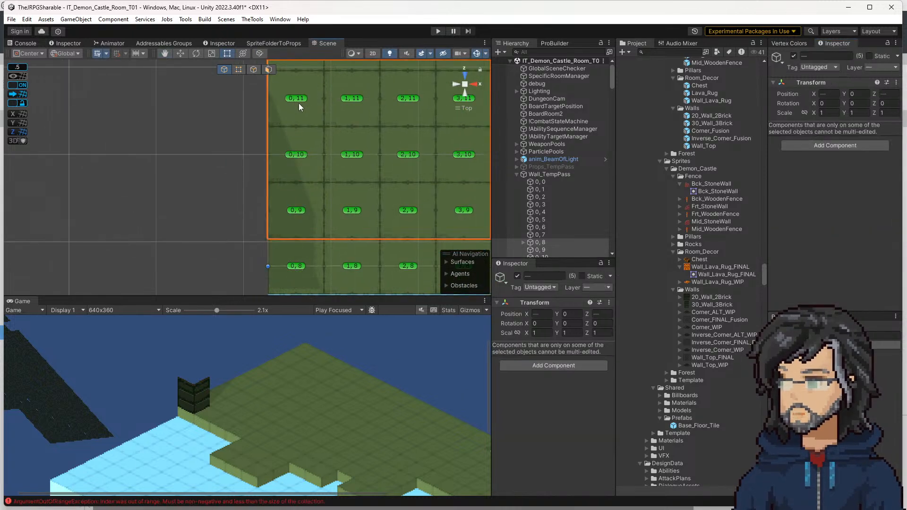
Clear the Left Wall Option and Right Wall Option of wall tile 0, 8
click(231, 175)
click(303, 210)
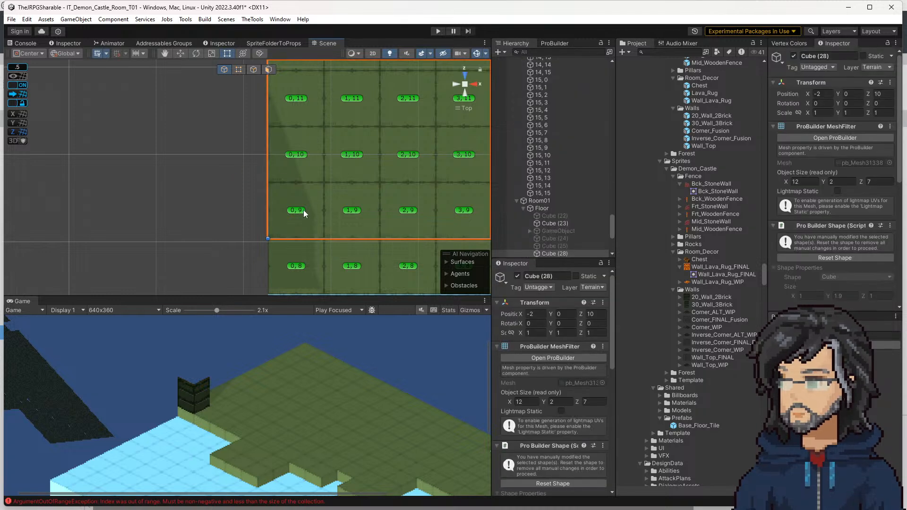
click(294, 211)
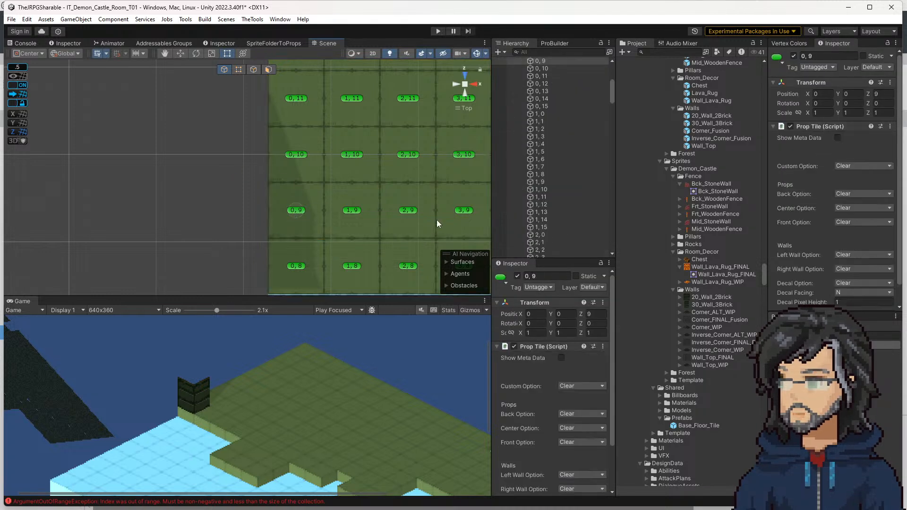
click(296, 267)
click(297, 211)
click(296, 267)
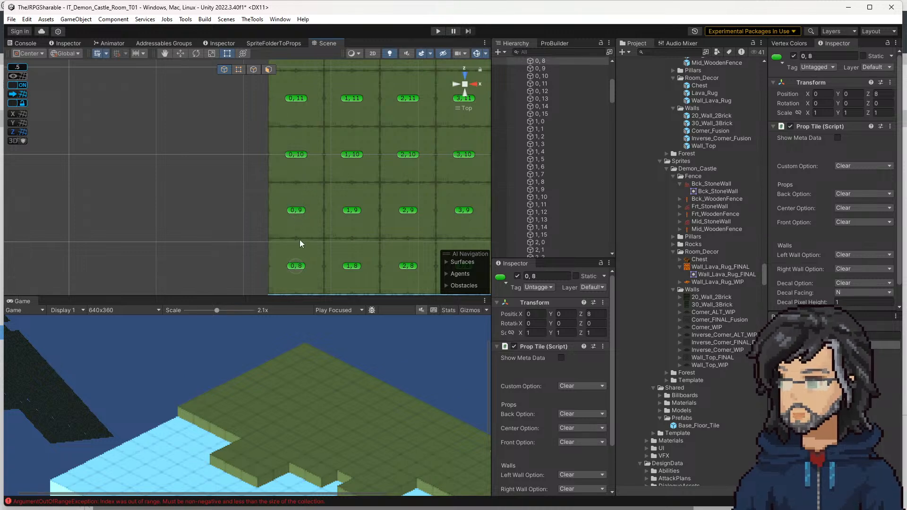
Set the Left Wall Option of wall tiles 0, 8 through 0, 15 together to Walls/30_Wall_3Brick
shift+click(296, 211)
shift+click(294, 155)
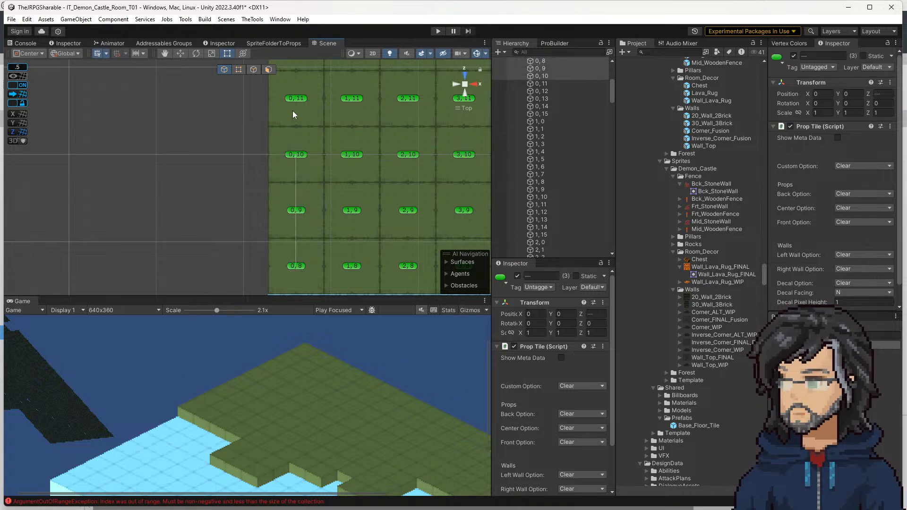
shift+click(293, 99)
middle_drag(370, 135, 375, 243)
shift+click(301, 148)
shift+click(300, 95)
middle_drag(349, 104, 315, 169)
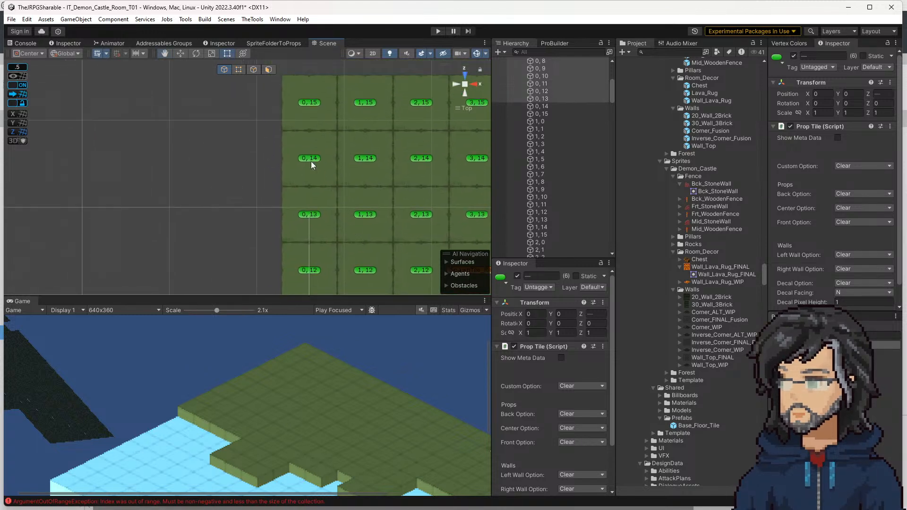
shift+click(310, 159)
shift+click(307, 103)
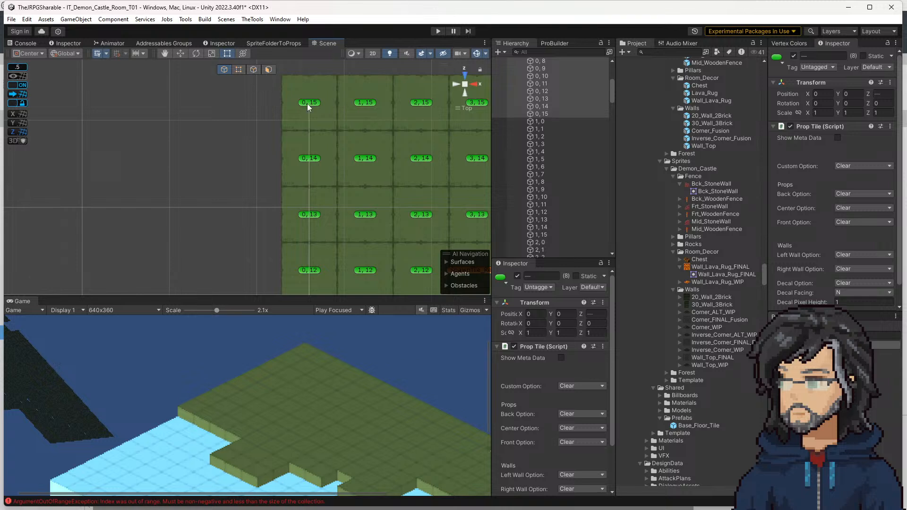
click(840, 254)
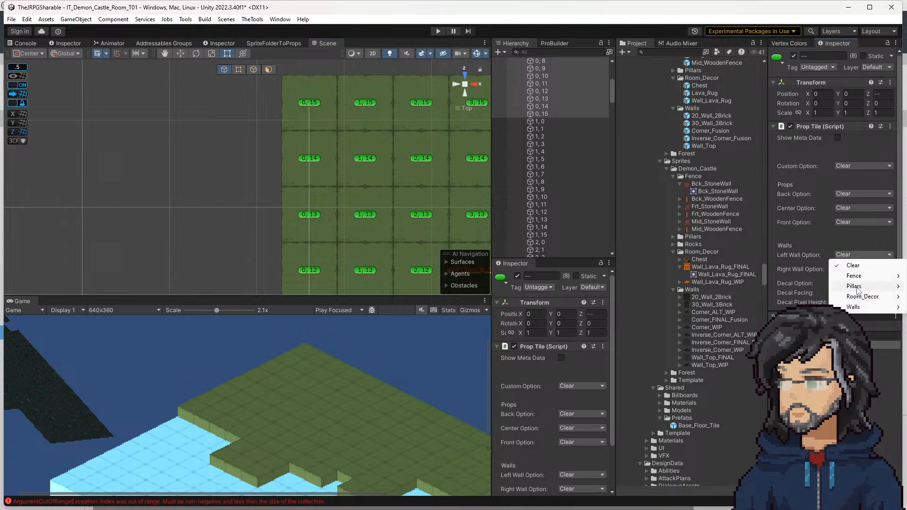
mouse_move(856, 307)
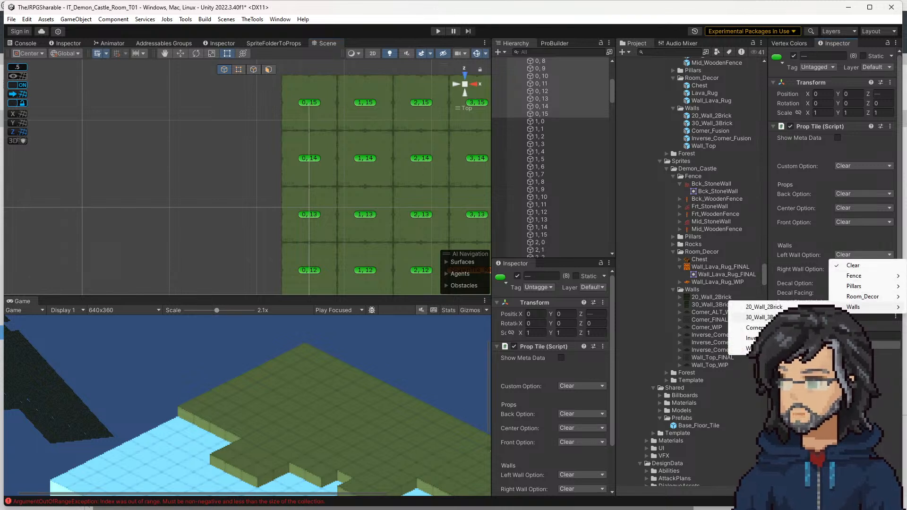
click(780, 318)
Set the Right Wall Option of wall tiles 0, 8 through 0, 15 to Walls/30_Wall_3Brick
click(850, 268)
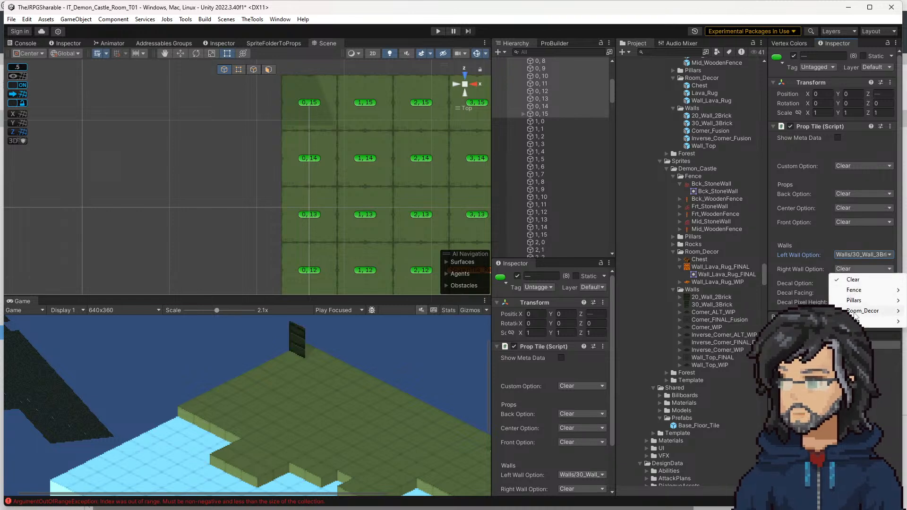
mouse_move(857, 321)
click(751, 331)
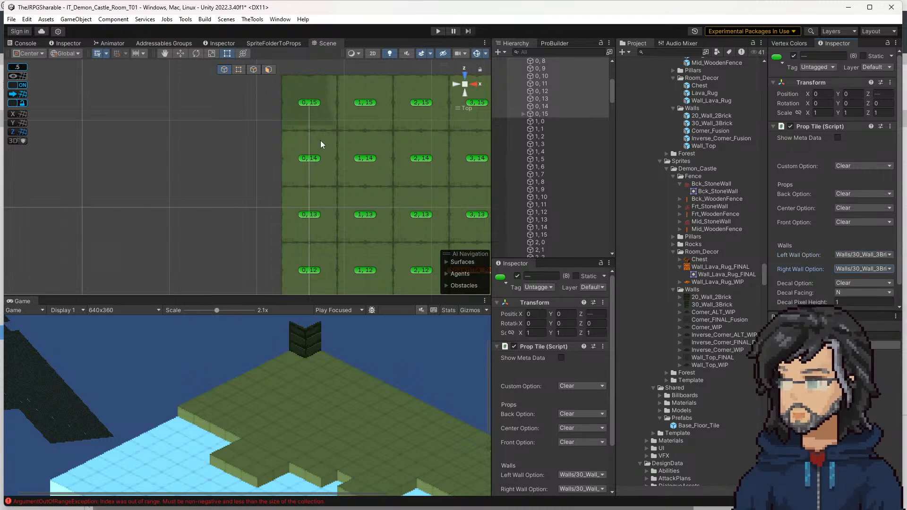
Apply the left and right 30_Wall_3Brick walls to tiles 0, 14 down to 0, 11, one tile at a time
click(281, 155)
click(303, 158)
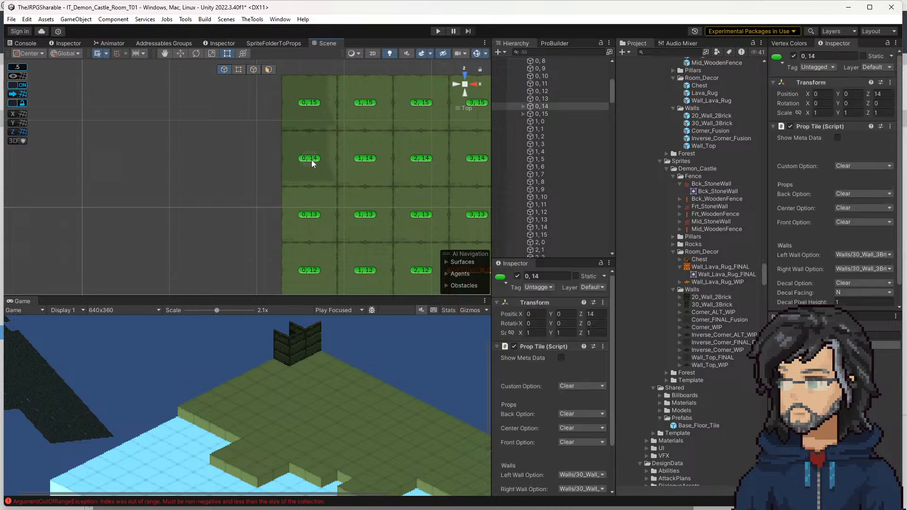
click(311, 215)
click(311, 215)
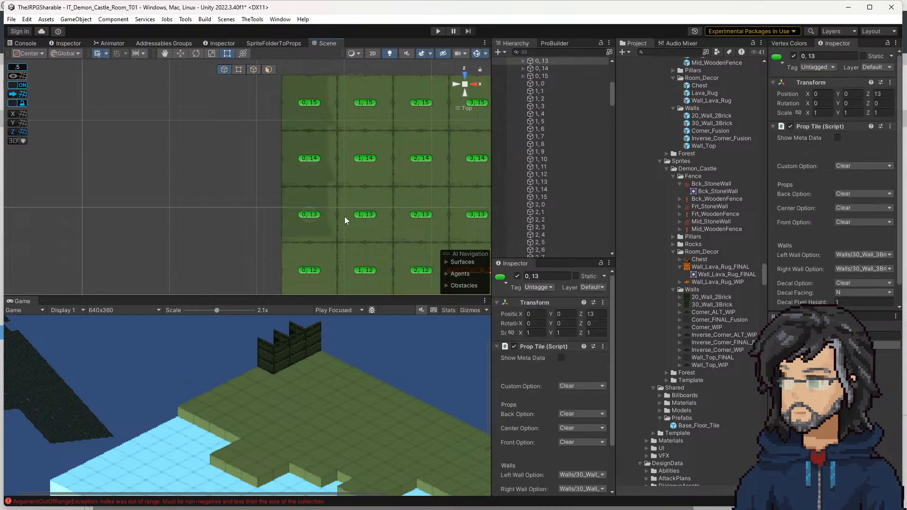
middle_drag(345, 216, 361, 157)
click(319, 211)
key(ctrl+shift+v)
middle_drag(397, 235, 413, 164)
click(335, 199)
key(ctrl+shift+v)
Apply the left and right 30_Wall_3Brick walls to tiles 0, 10, then 0, 9 and 0, 8 individually
middle_drag(388, 240, 393, 189)
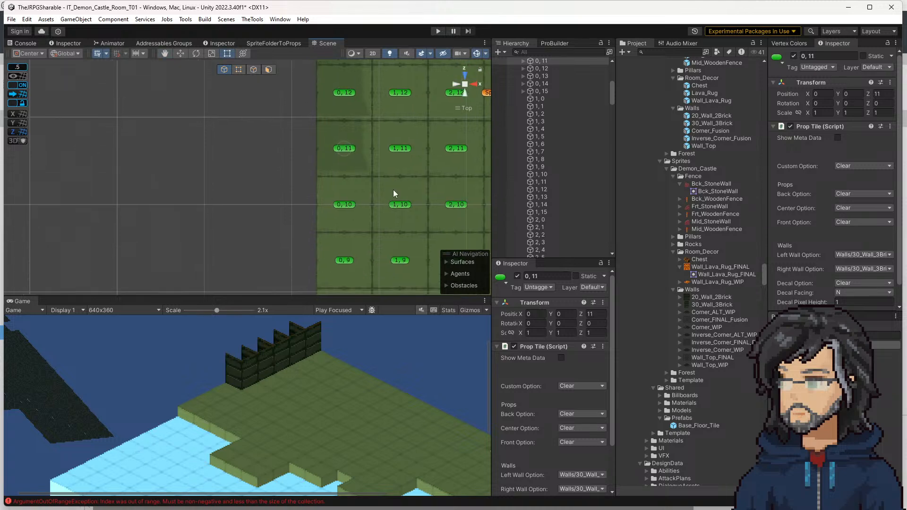
click(348, 206)
key(ctrl+shift+v)
middle_drag(385, 239, 393, 180)
click(350, 199)
key(ctrl+shift+v)
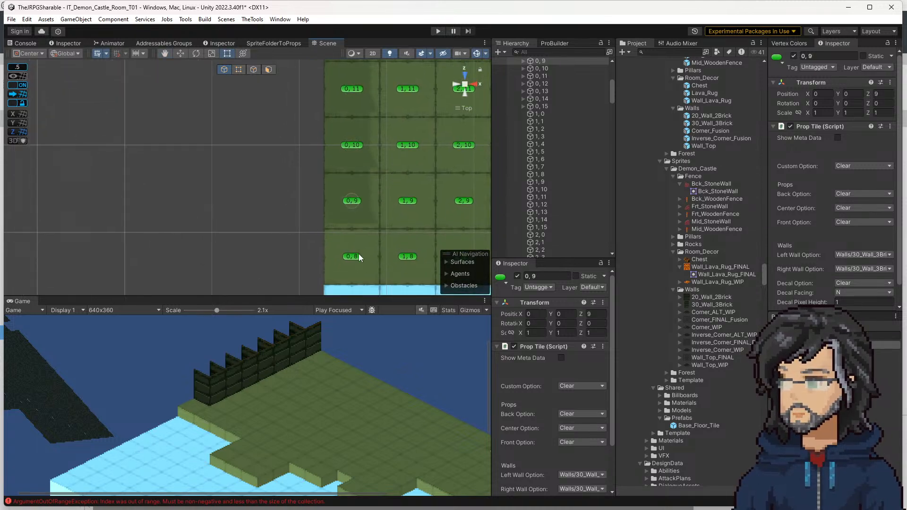
click(355, 258)
key(ctrl+shift+v)
Set the Decal Option of wall tiles 0, 8 through 0, 15 together to Walls/Wall_Top
middle_drag(409, 164, 389, 174)
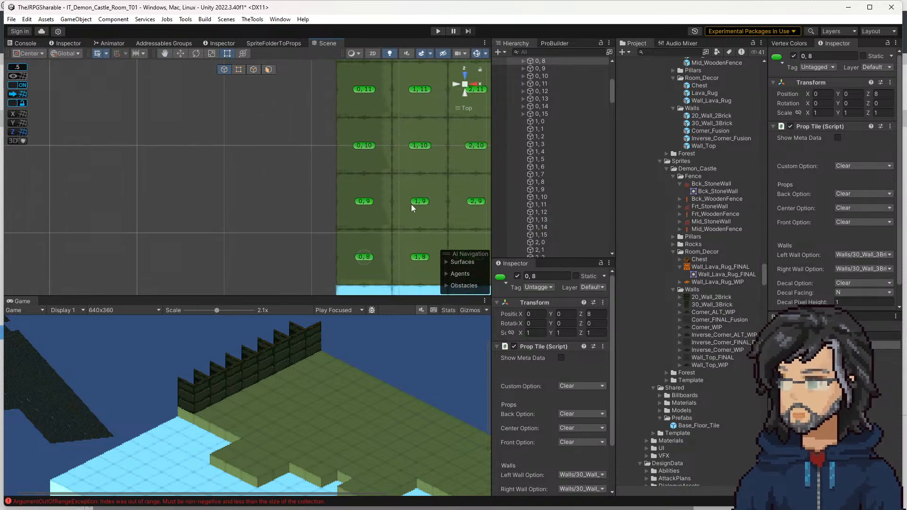
shift+click(369, 202)
shift+click(366, 146)
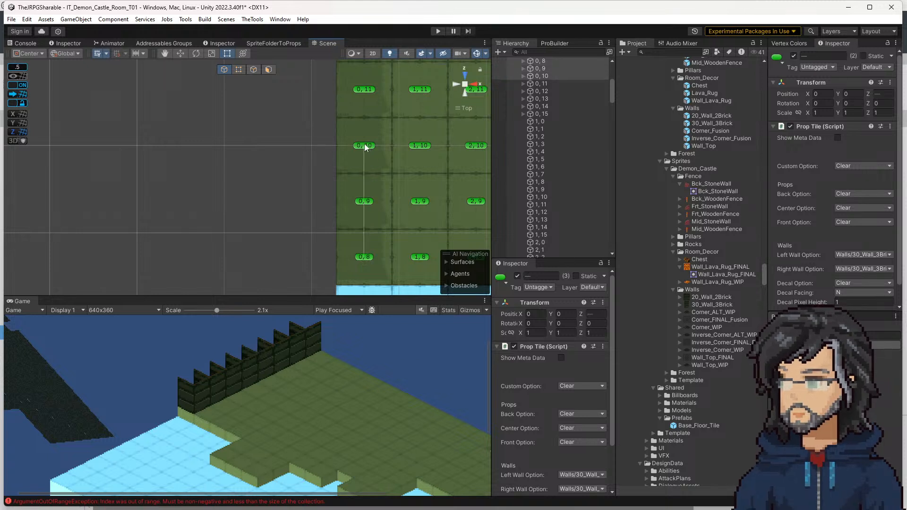
shift+click(366, 89)
middle_drag(367, 92, 364, 182)
shift+click(367, 172)
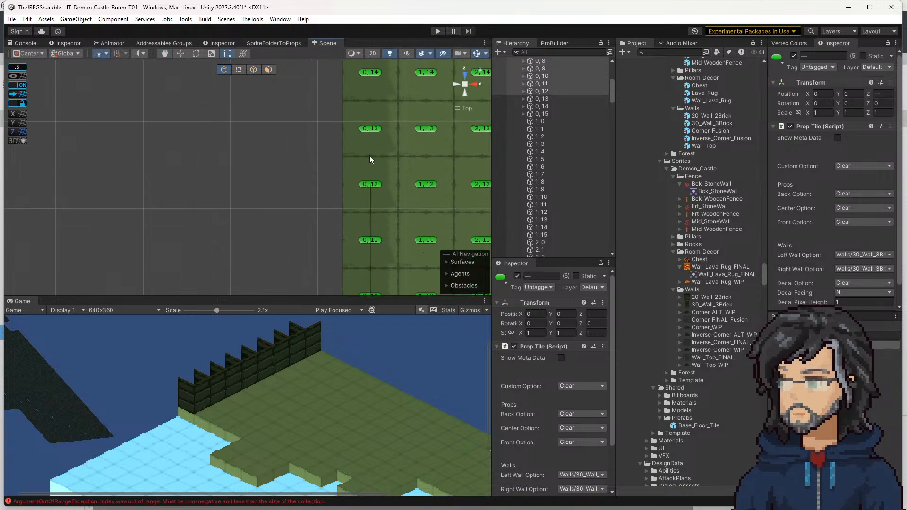
shift+click(369, 128)
middle_drag(426, 104, 412, 189)
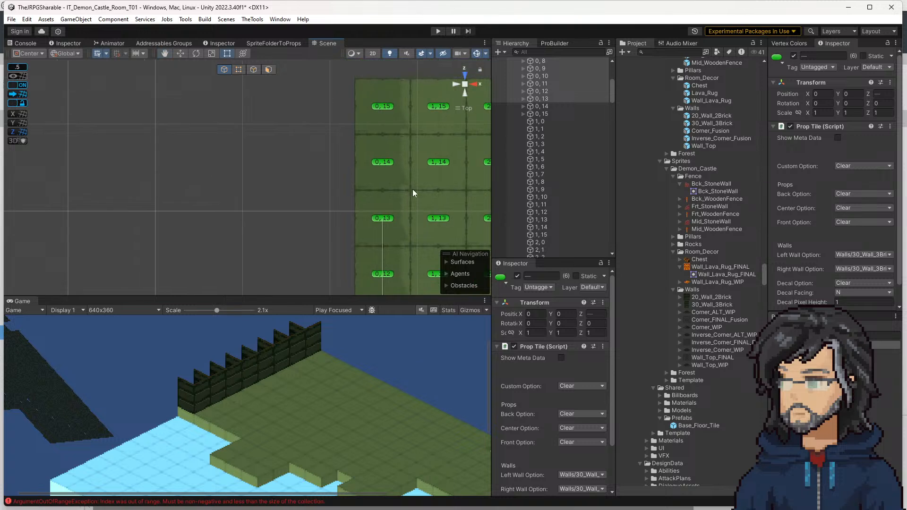
shift+click(384, 162)
shift+click(382, 108)
click(852, 284)
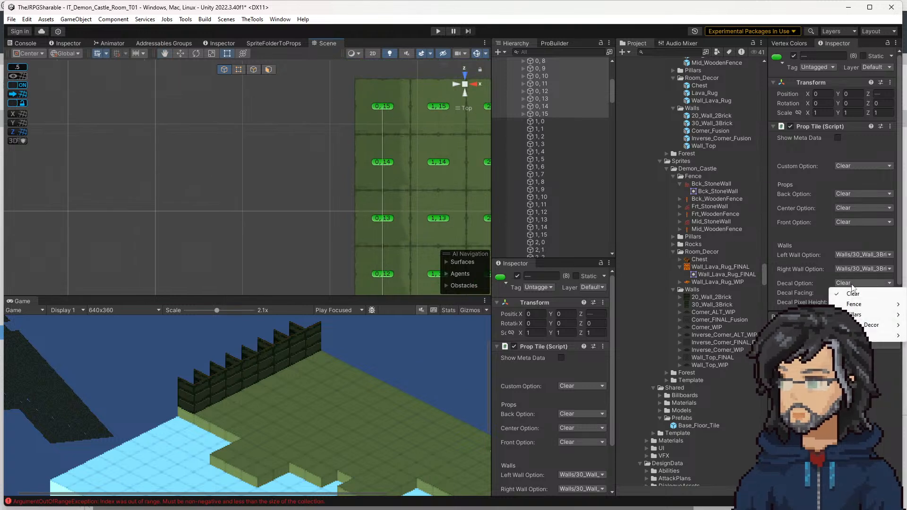
mouse_move(856, 326)
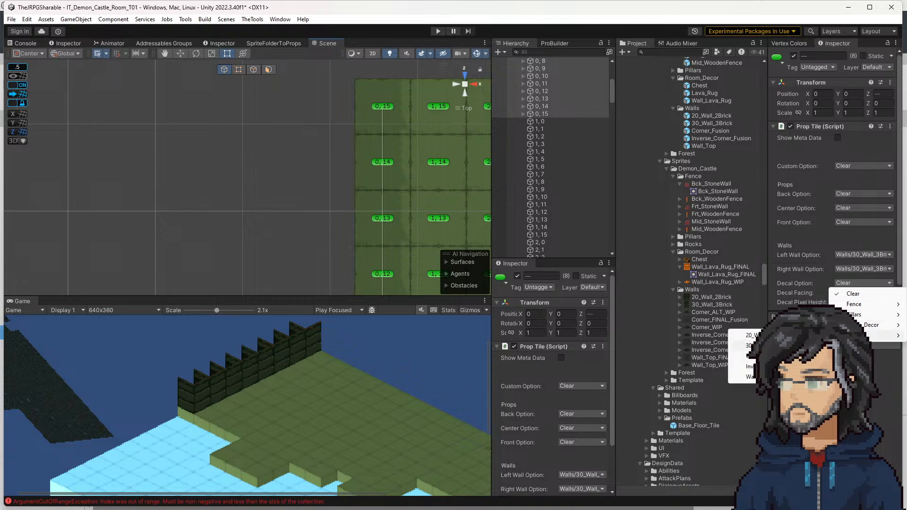
click(750, 377)
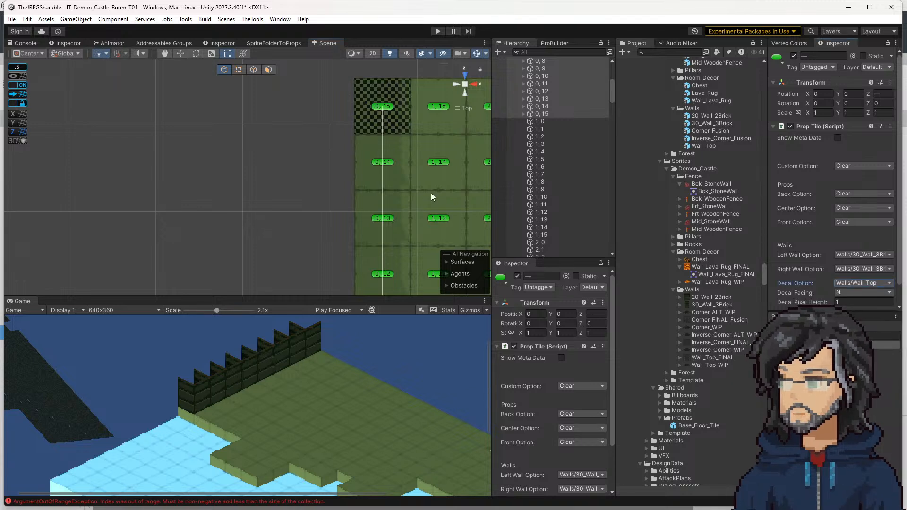
Select tiles 0, 8 through 0, 15 individually in the hierarchy so each one builds its Wall_Top decal
scroll(562, 156, up, 5)
click(539, 173)
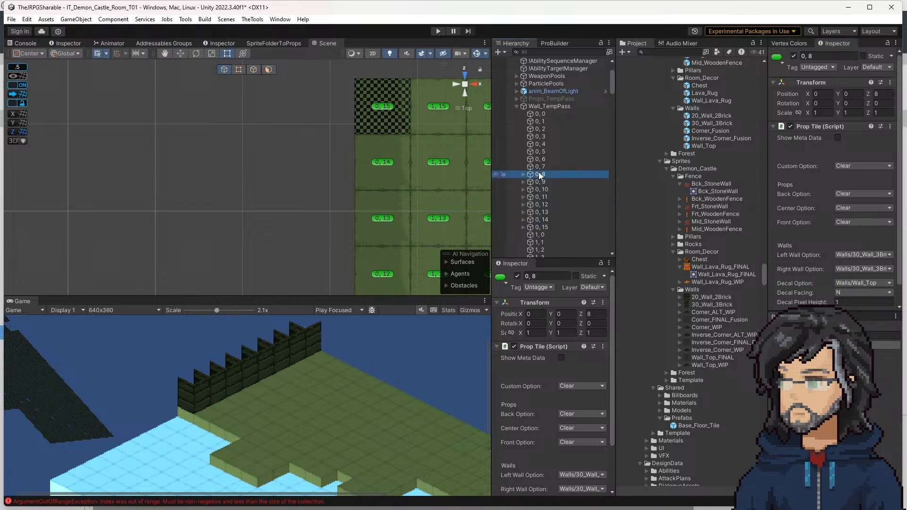
key(Down)
key(Down)
key(Down)
key(Down)
key(Down)
key(Down)
key(Down)
key(Up)
key(Up)
key(Up)
key(Up)
key(Up)
key(Up)
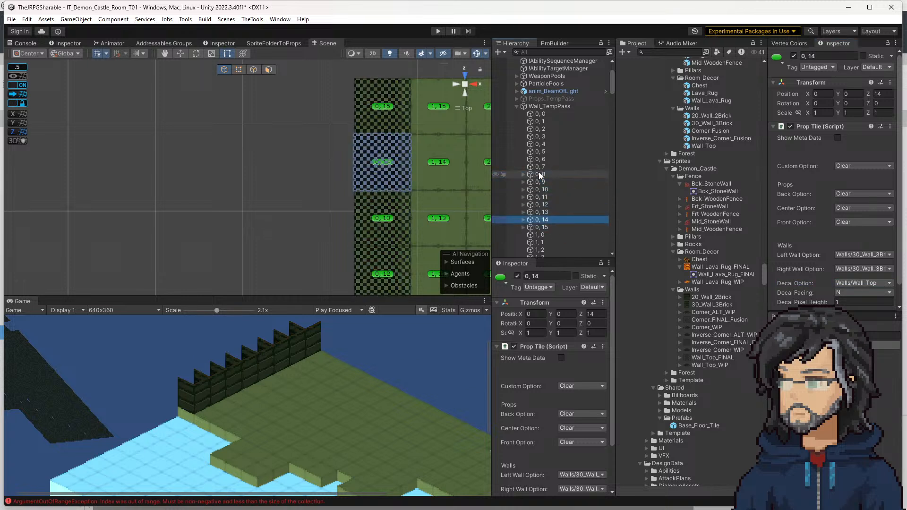
key(Up)
key(Down)
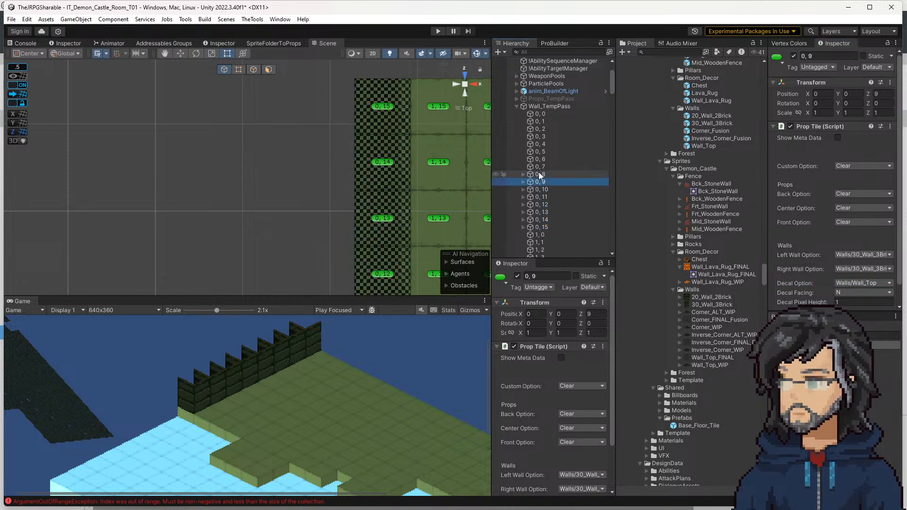
Set the Decal Pixel Height of wall tiles 0, 8 through 0, 15 together to 30
click(544, 175)
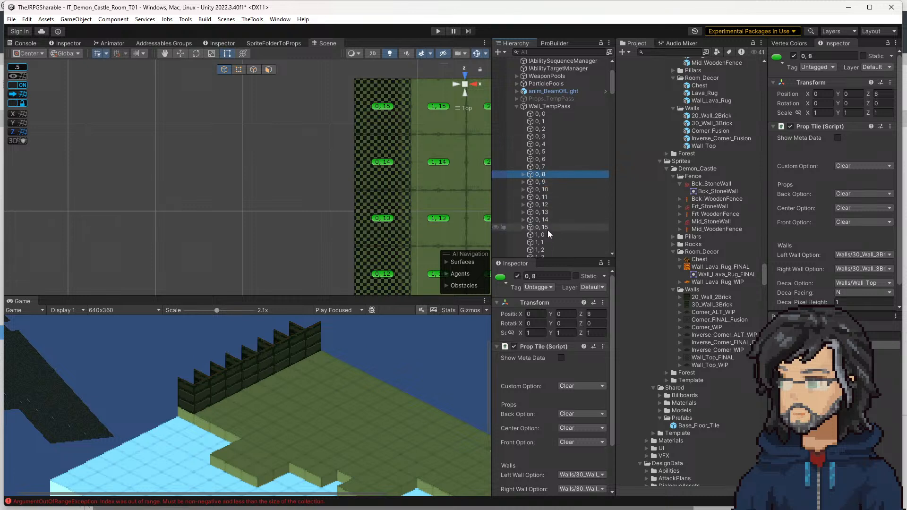
shift+click(548, 228)
scroll(854, 270, down, 1)
click(843, 281)
text(30)
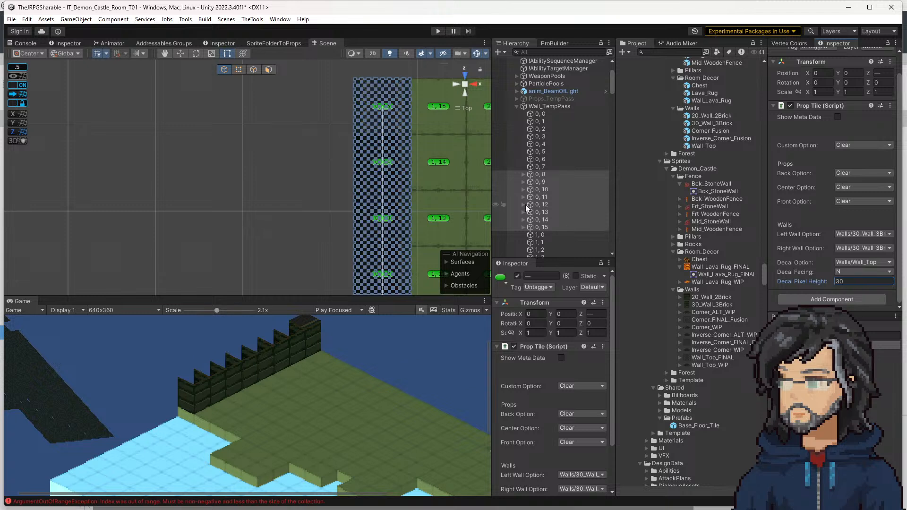
Check the individual tiles from 0, 8 up to 0, 14 and set the Decal Pixel Height of tile 0, 14 to 30
click(543, 176)
key(Down)
key(Down)
key(Down)
key(Down)
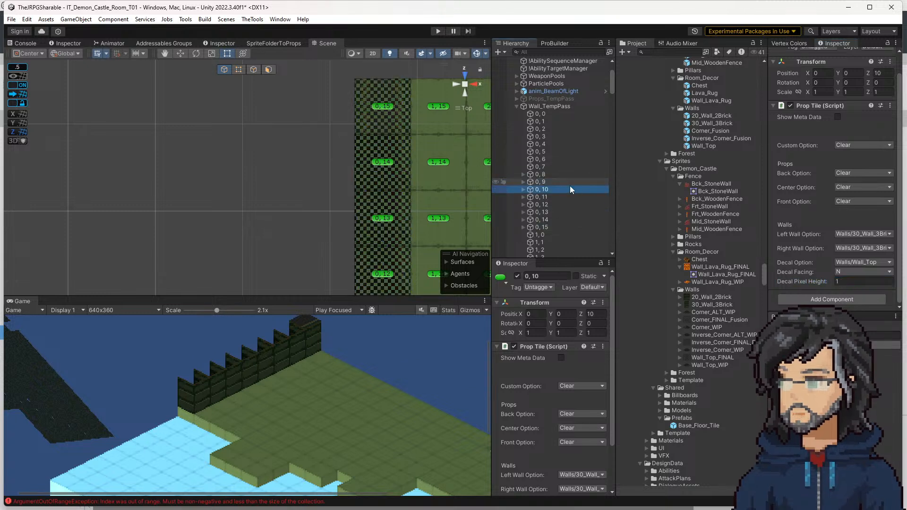
click(567, 212)
click(574, 219)
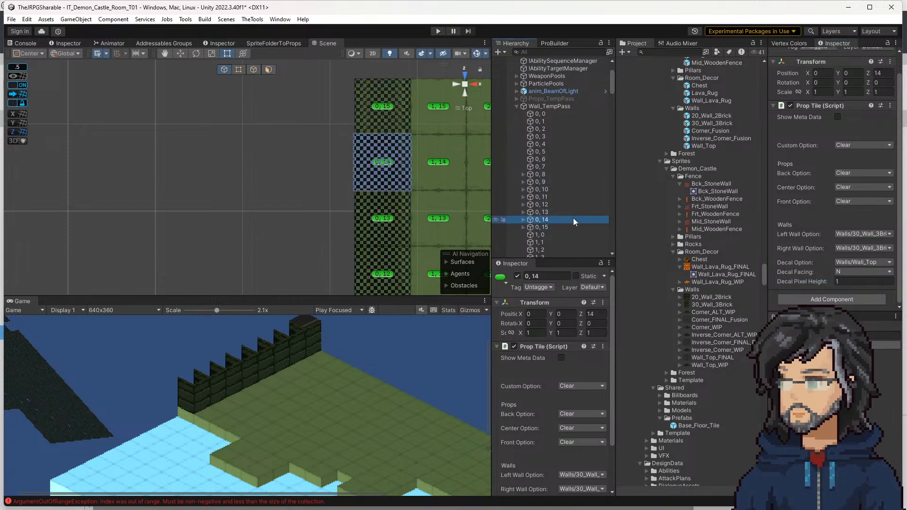
click(835, 282)
text(30)
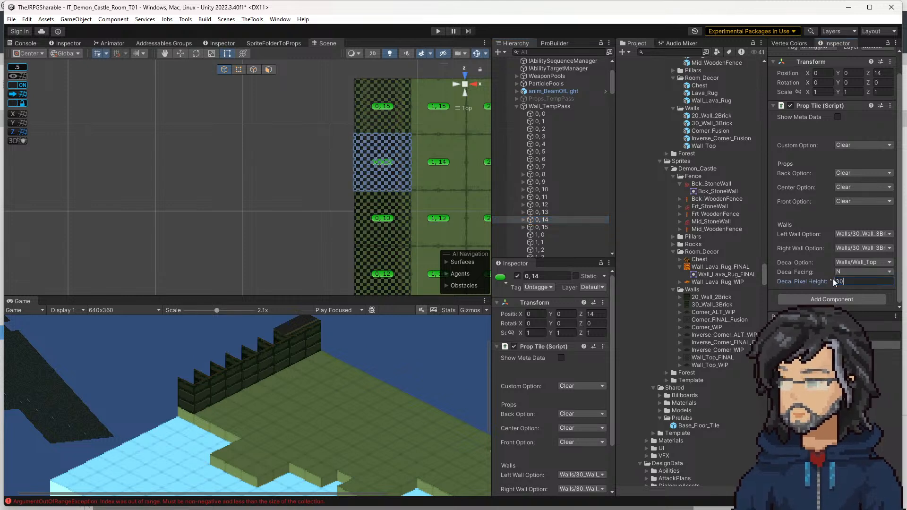
Set the Decal Pixel Height of tiles 0, 13 down to 0, 10 to 30, one tile at a time
click(546, 212)
click(850, 280)
click(557, 207)
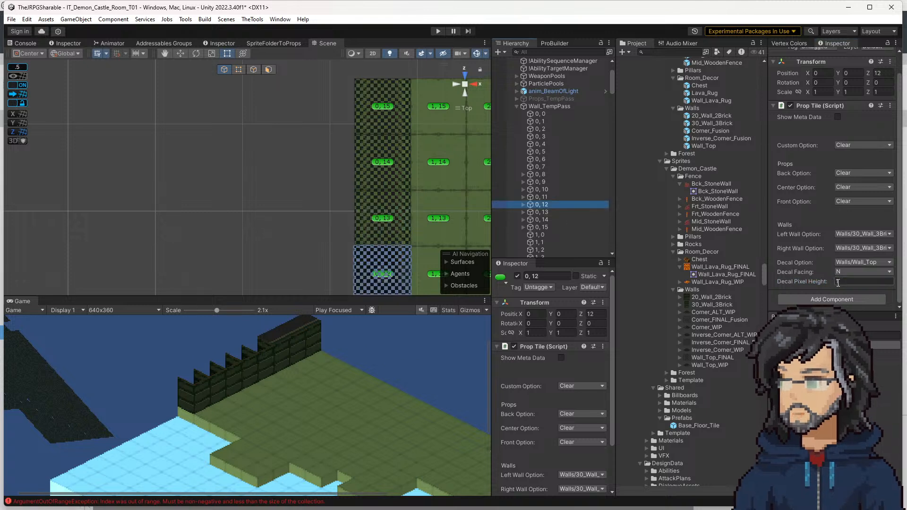
click(548, 198)
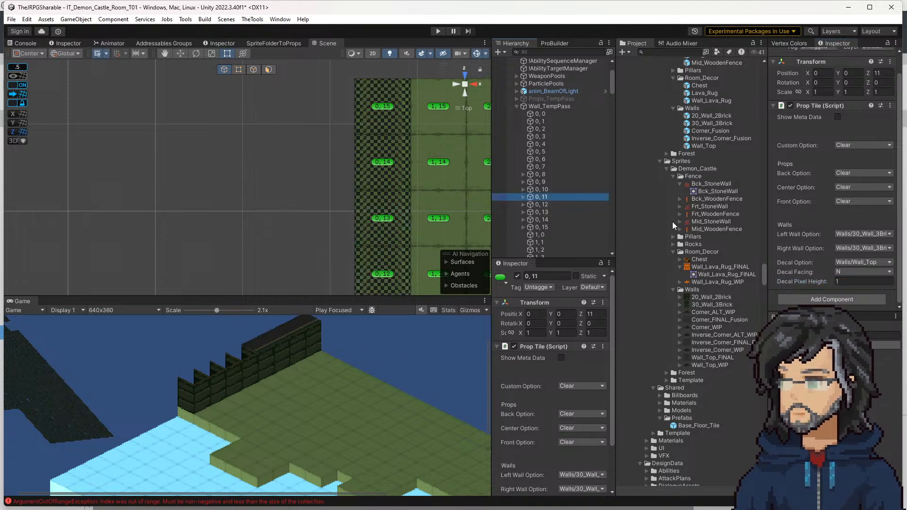
click(554, 189)
click(851, 281)
text(30)
Set the Decal Pixel Height of tiles 0, 9 and 0, 8 to 30 individually
click(556, 175)
click(554, 183)
click(846, 281)
text(3)
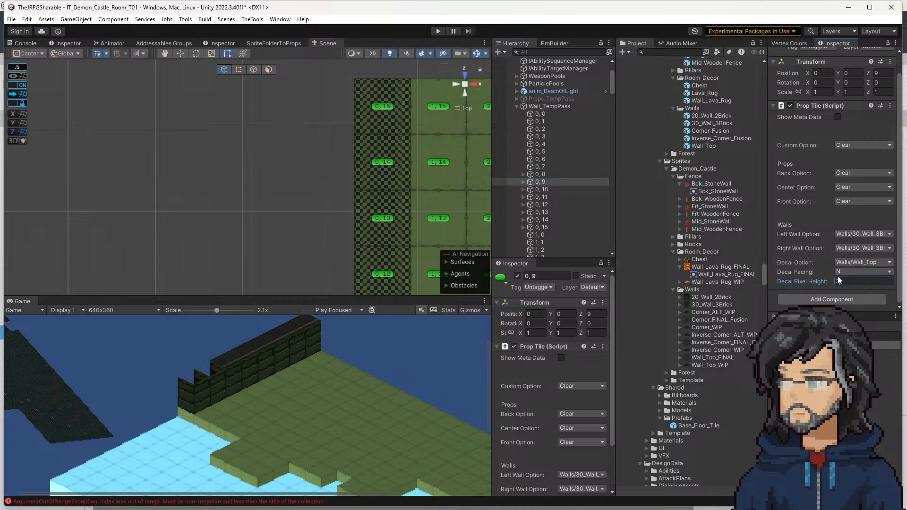
click(548, 174)
click(859, 282)
text(30)
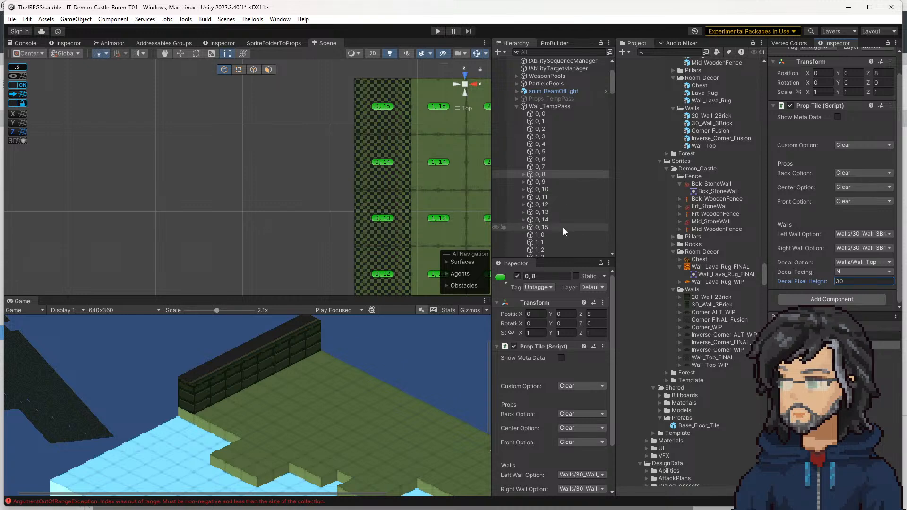
Set the Decal Option of tile 0, 8 to Walls/Corner_Fusion
mouse_move(390, 223)
middle_down()
mouse_move(364, 90)
mouse_move(381, 138)
middle_up()
scroll(381, 138, down, 3)
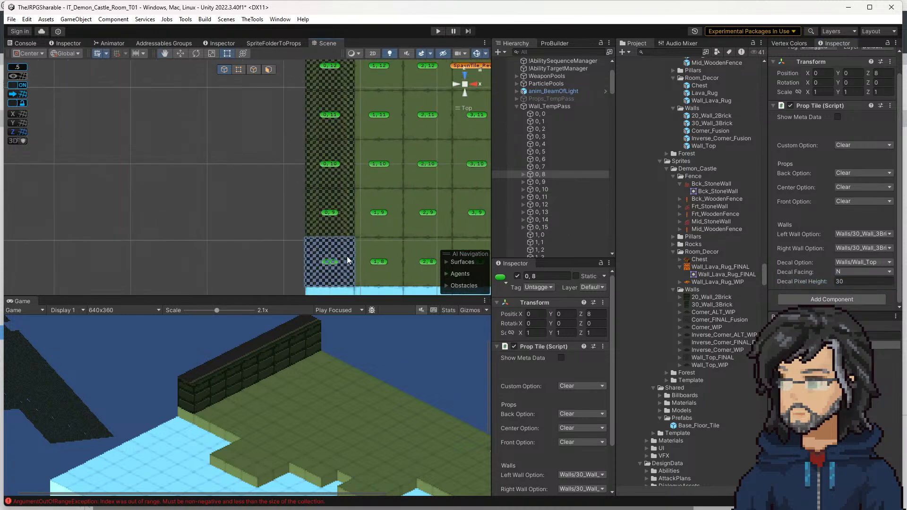
click(857, 264)
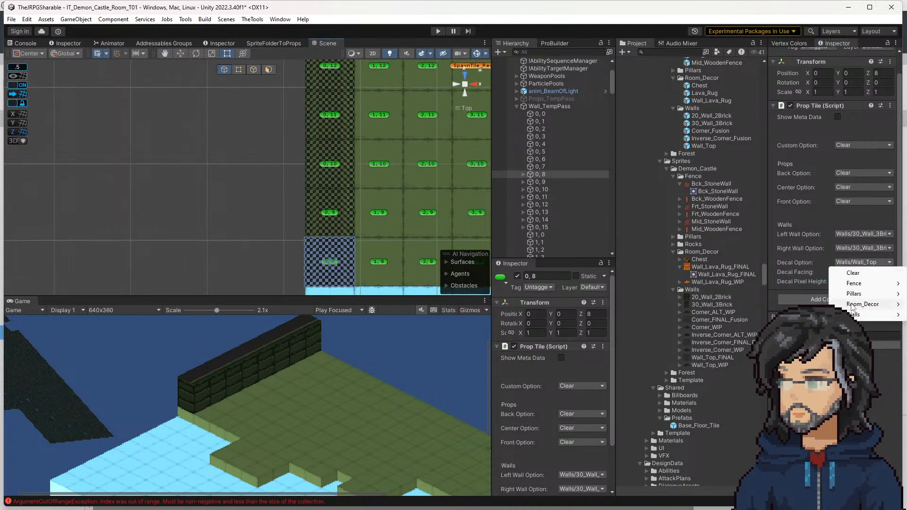
mouse_move(855, 315)
click(756, 335)
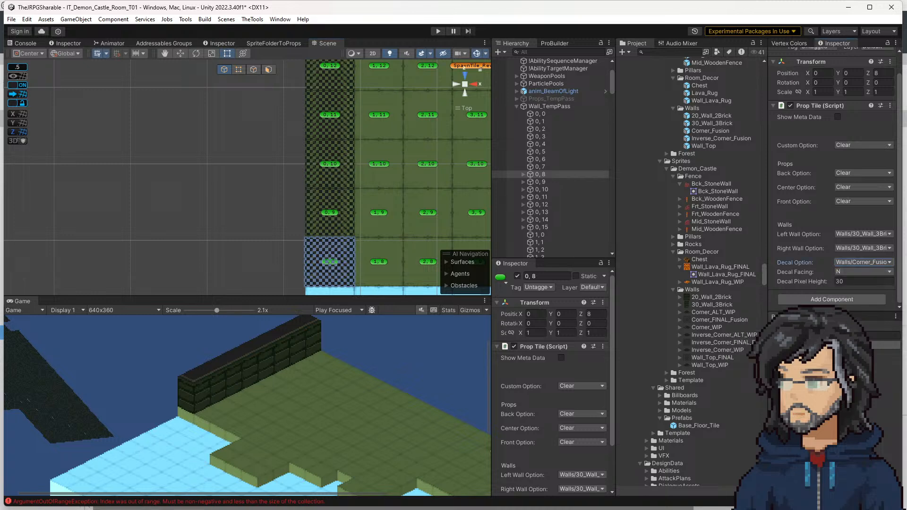
Set the Decal Option of tile 0, 15 to Walls/Inverse_Corner_Fusion
middle_drag(393, 191, 400, 422)
scroll(400, 422, up, 1)
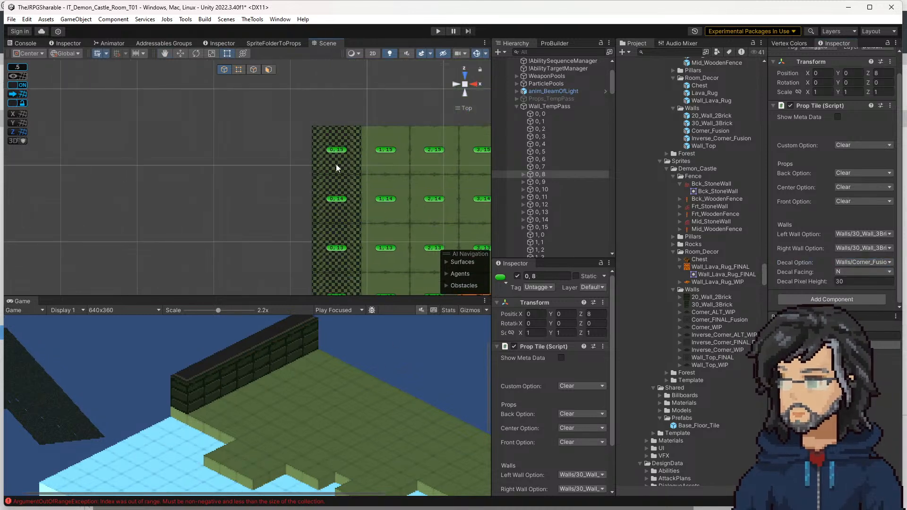
click(340, 150)
click(855, 262)
mouse_move(856, 315)
click(751, 345)
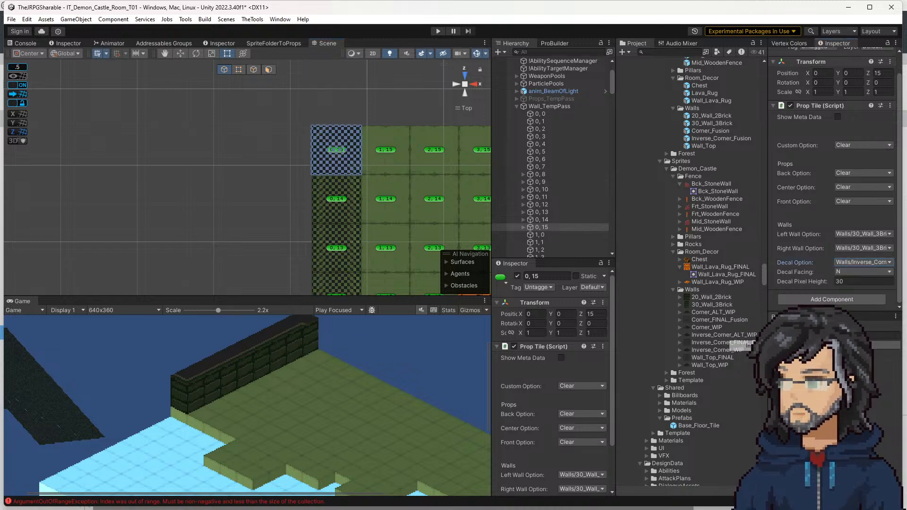
Set both the Left and Right Wall Options of tiles 1, 15 through 11, 15 together to Walls/30_Wall_3Brick
middle_drag(406, 228, 388, 243)
click(355, 174)
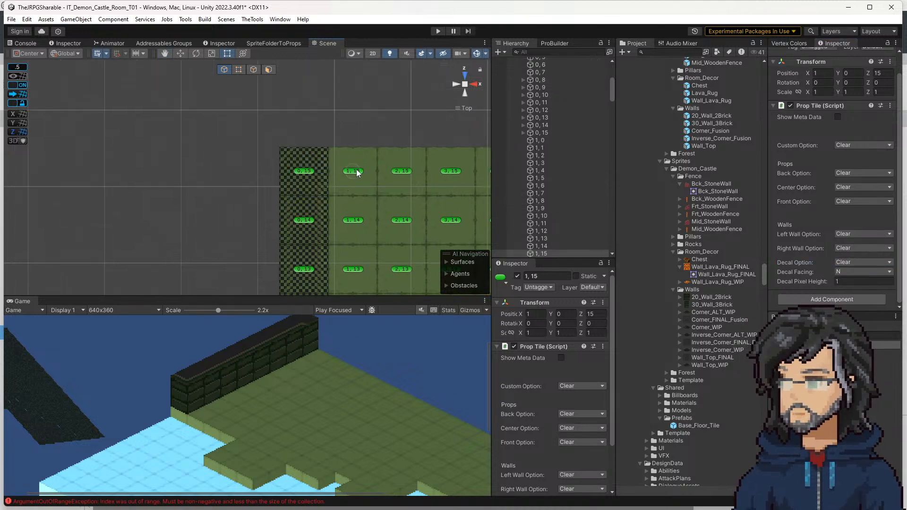
middle_drag(418, 197, 217, 198)
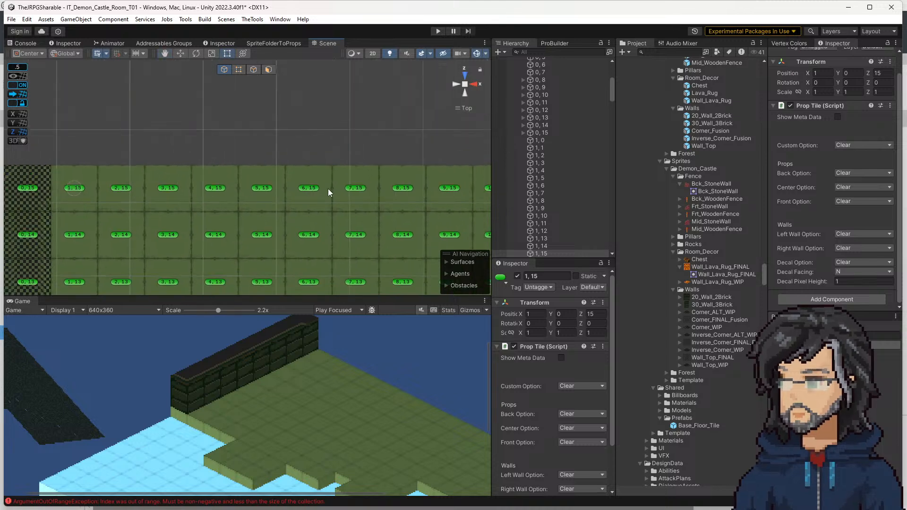
scroll(402, 157, down, 3)
drag(453, 156, 126, 194)
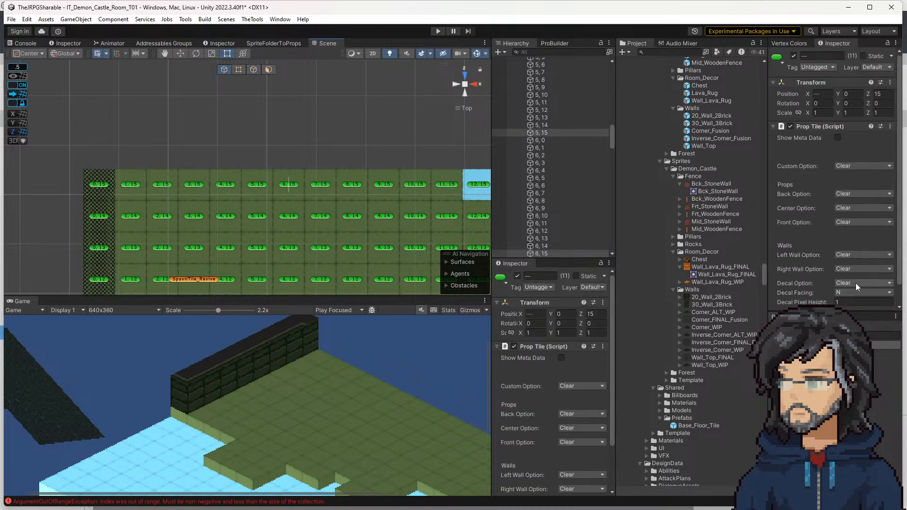
click(846, 256)
mouse_move(869, 307)
click(759, 319)
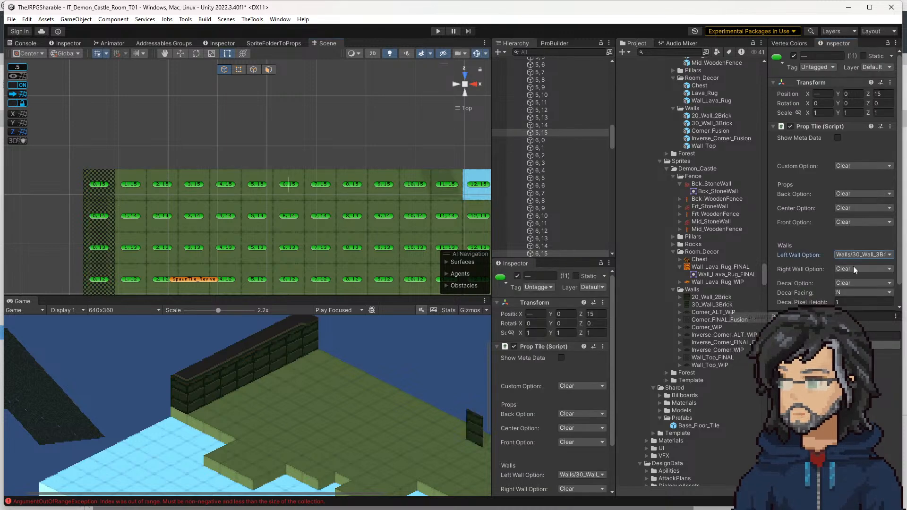
click(852, 267)
mouse_move(860, 321)
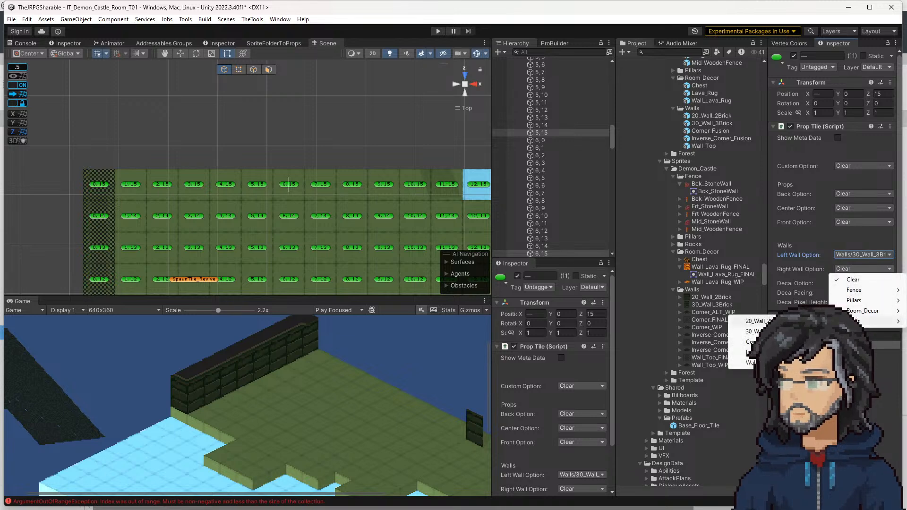
click(759, 331)
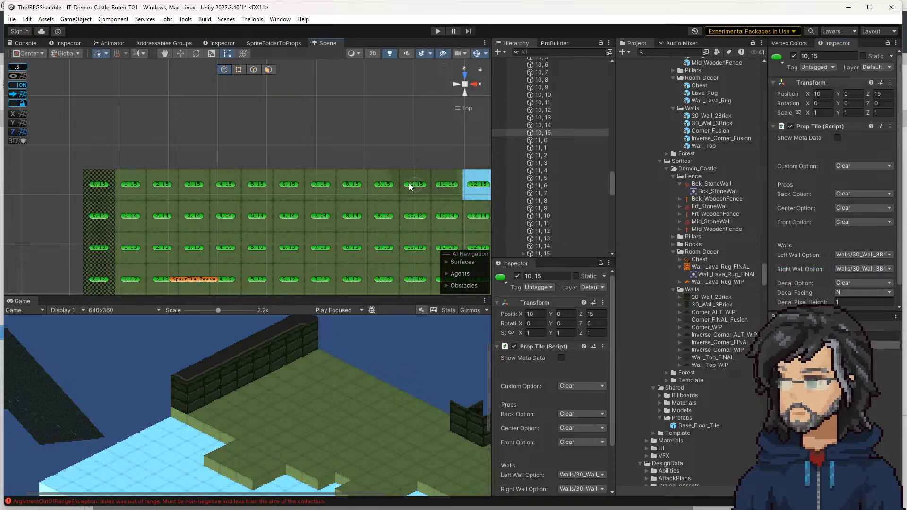
Select the tiles from 9, 15 down to 1, 15 one at a time to refresh their brick walls
click(360, 184)
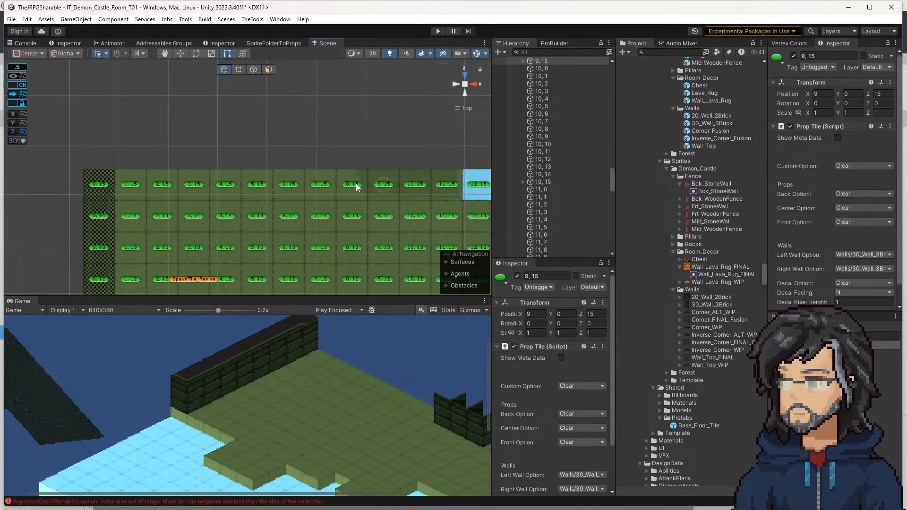
click(318, 183)
click(284, 183)
click(253, 185)
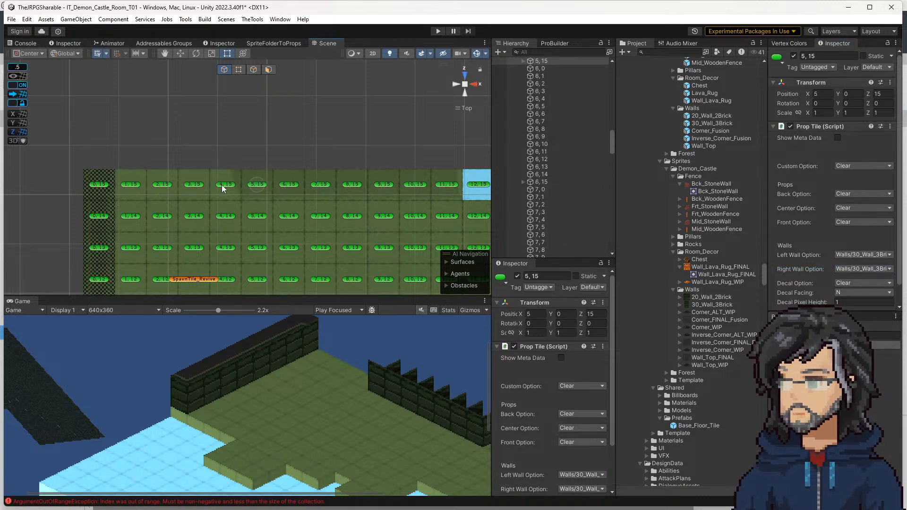
click(222, 185)
click(188, 185)
click(163, 185)
click(129, 185)
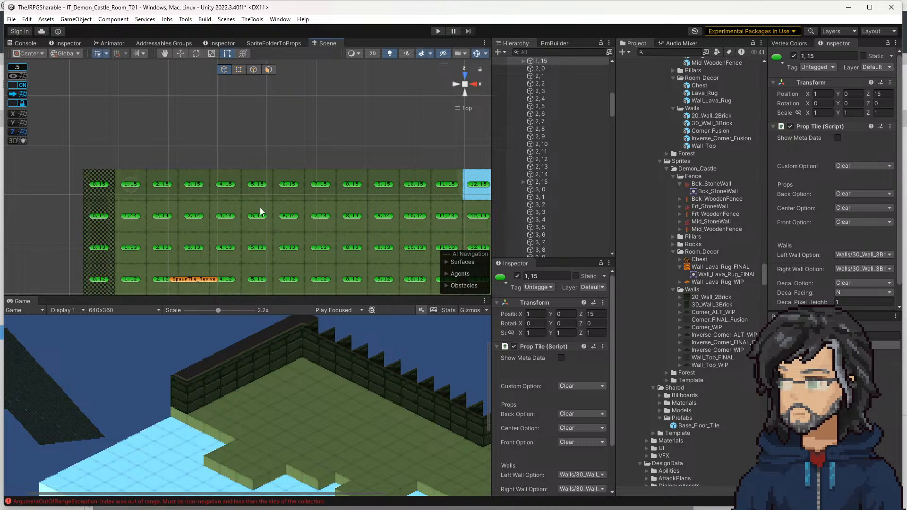
Set the Decal Option of tile 1, 15 to Walls/Wall_Top
middle_drag(426, 398, 301, 390)
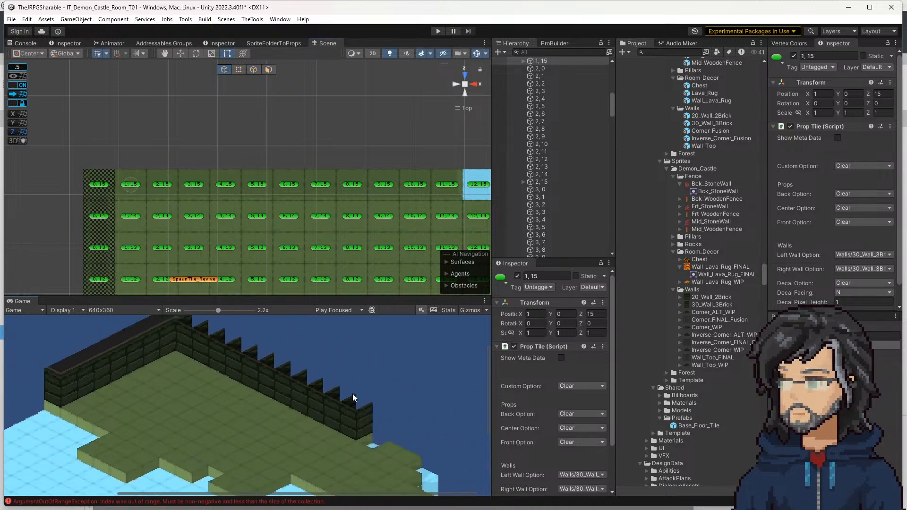
middle_drag(327, 363, 353, 406)
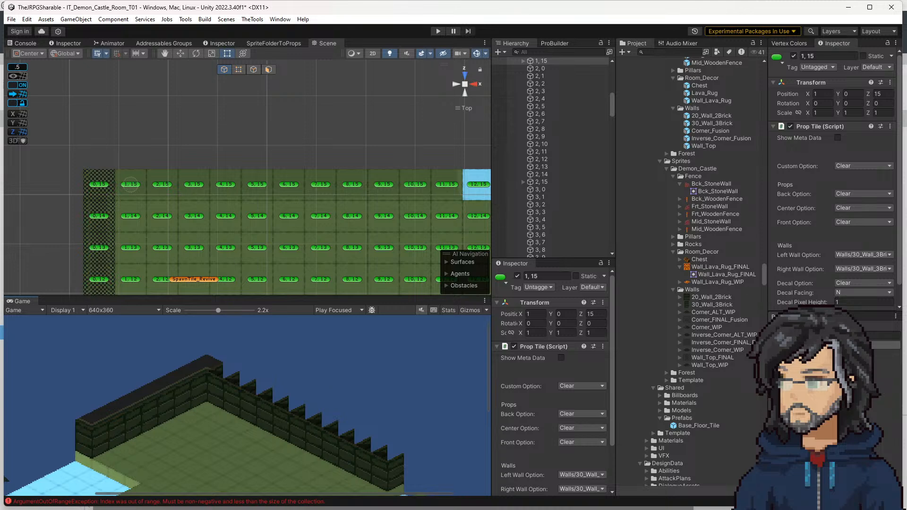
click(860, 282)
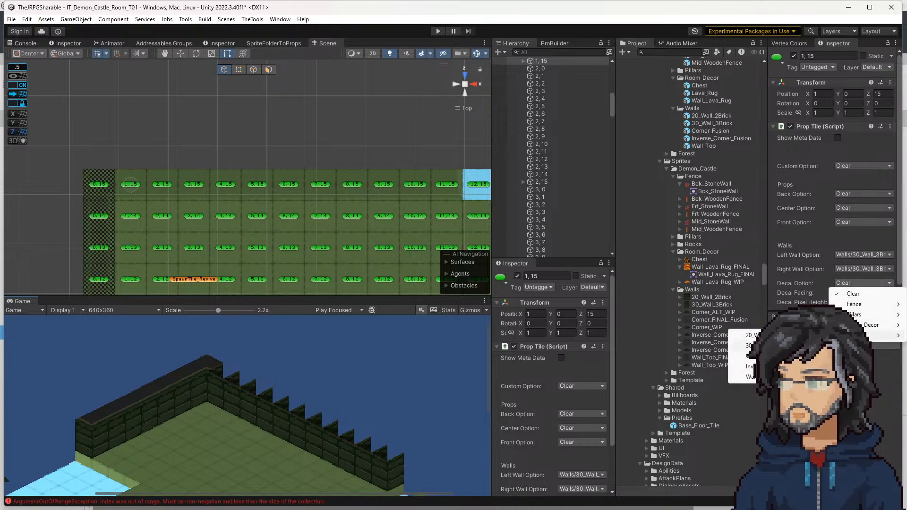
mouse_move(869, 336)
click(751, 377)
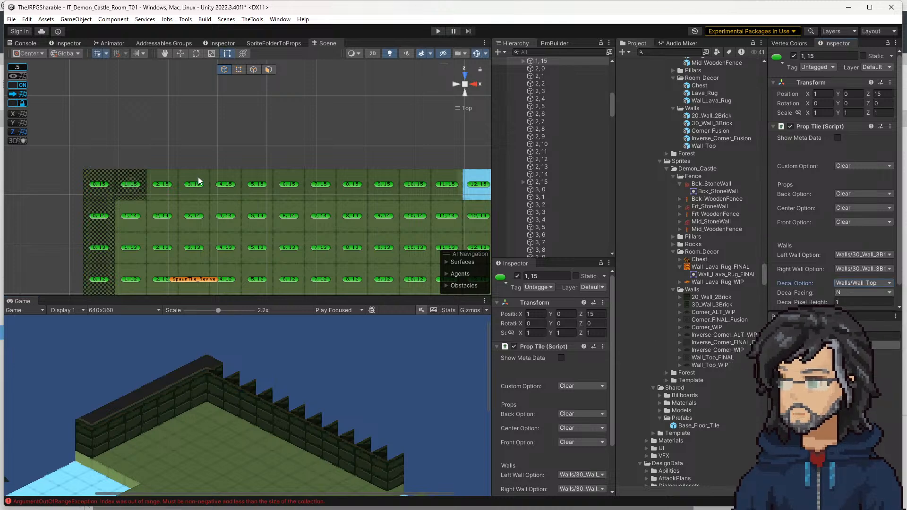
Set the Decal Option of tiles 2, 15 through 11, 15 together to Walls/Wall_Top and try Decal Facing W
drag(150, 162, 458, 195)
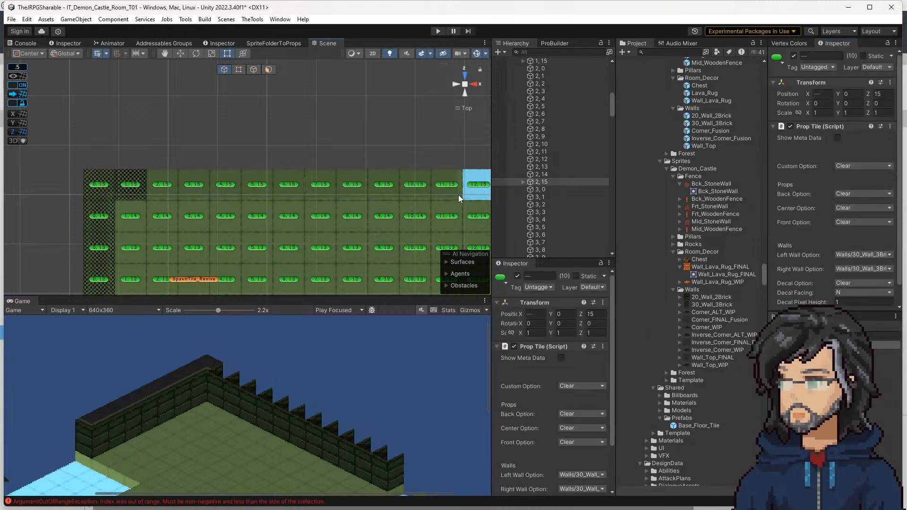
click(845, 283)
mouse_move(879, 335)
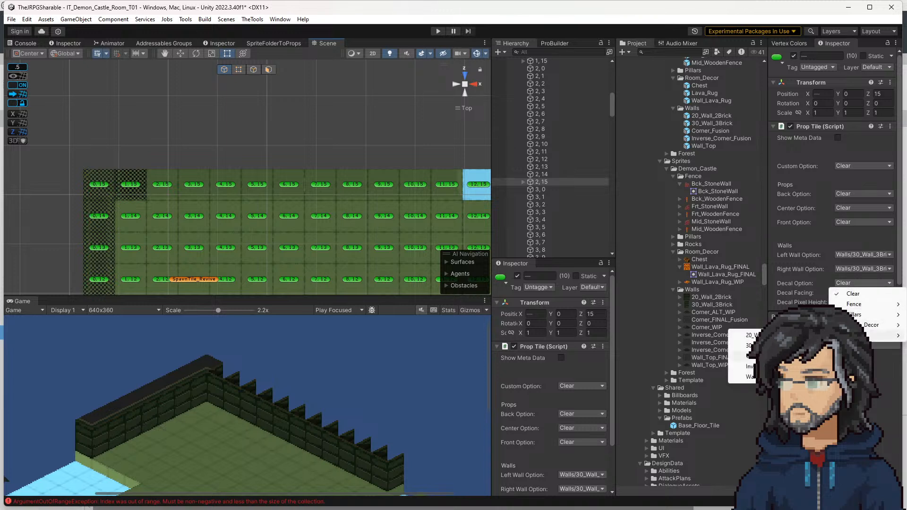
click(749, 377)
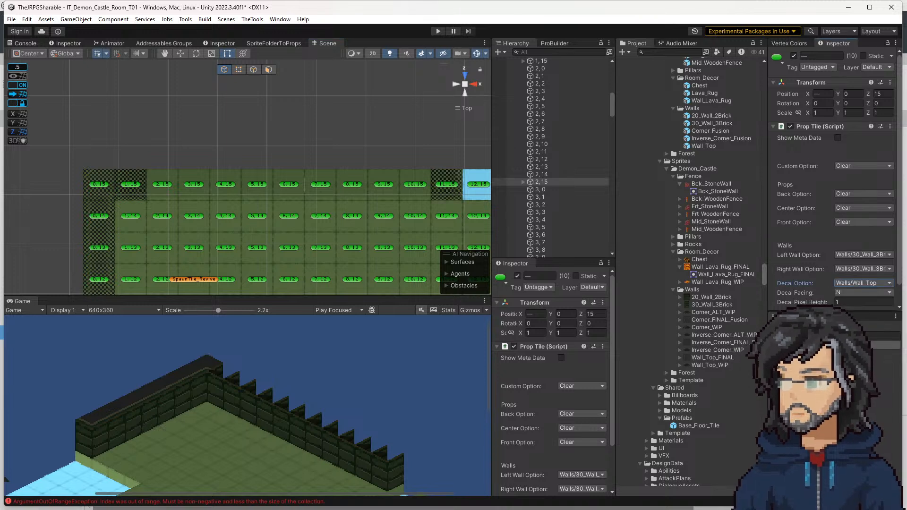
click(838, 293)
click(854, 335)
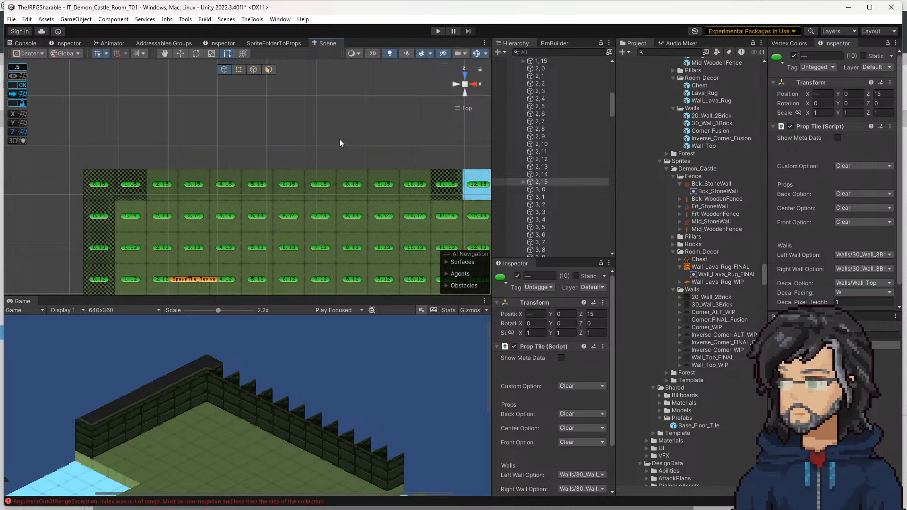
Select tiles 1, 15 through 4, 15 one at a time to refresh their Wall_Top decals
click(129, 184)
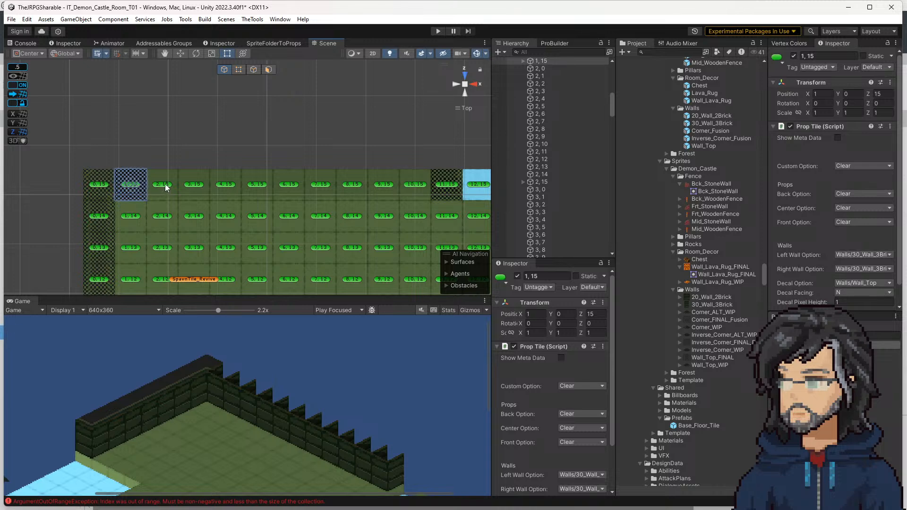
click(165, 185)
click(195, 186)
click(233, 186)
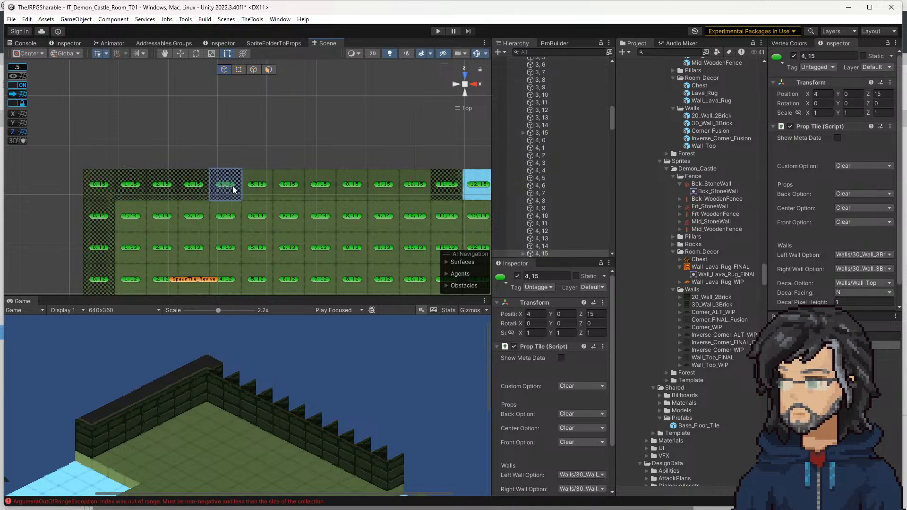
Set the Decal Pixel Height of tiles 1, 15 through 4, 15 to 30, one tile at a time
click(131, 185)
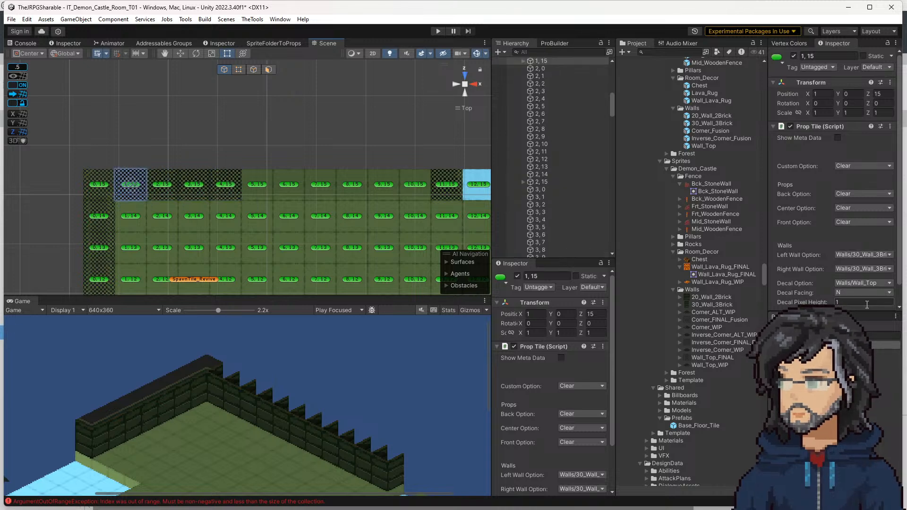
click(162, 186)
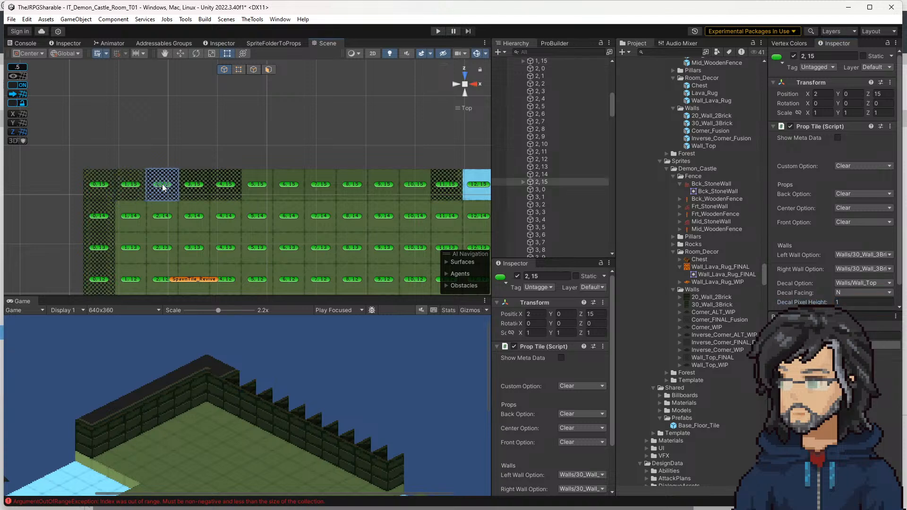
click(844, 300)
text(30)
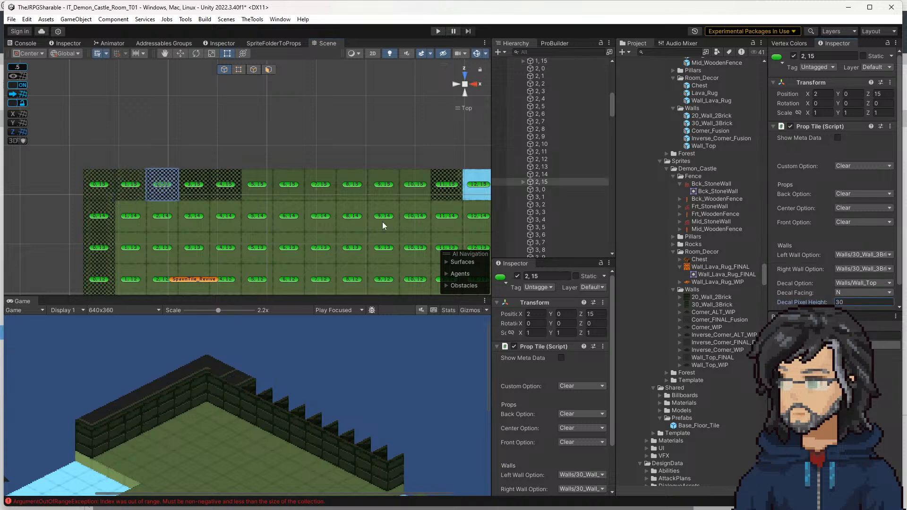
click(199, 184)
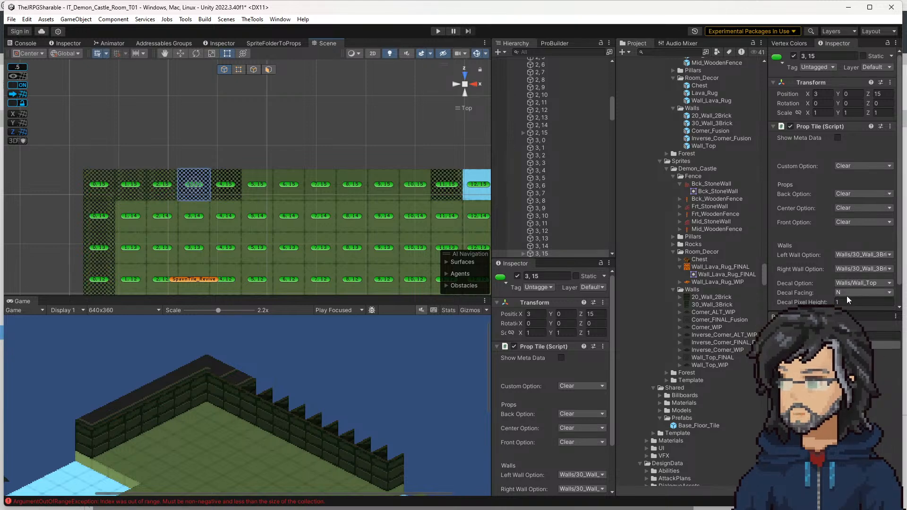
click(225, 184)
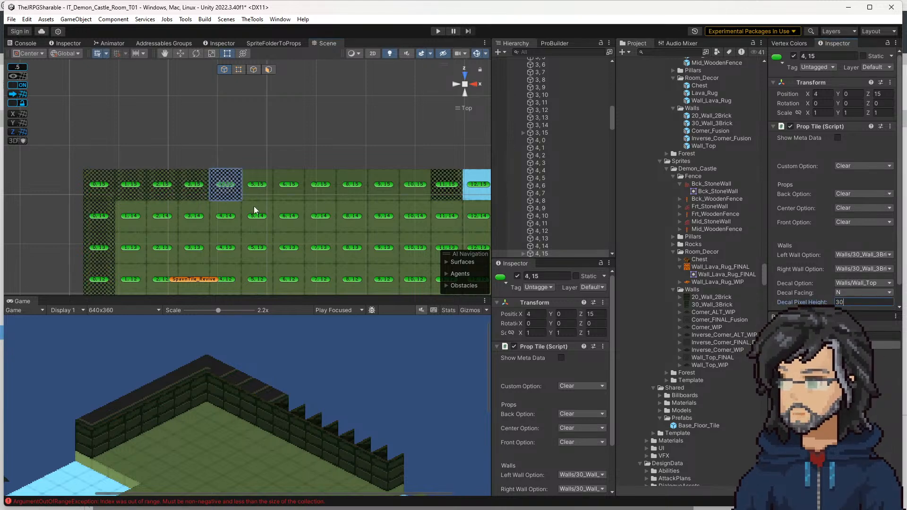
Set the Decal Pixel Height of tiles 5, 15 through 9, 15 to 30, one tile at a time
click(255, 185)
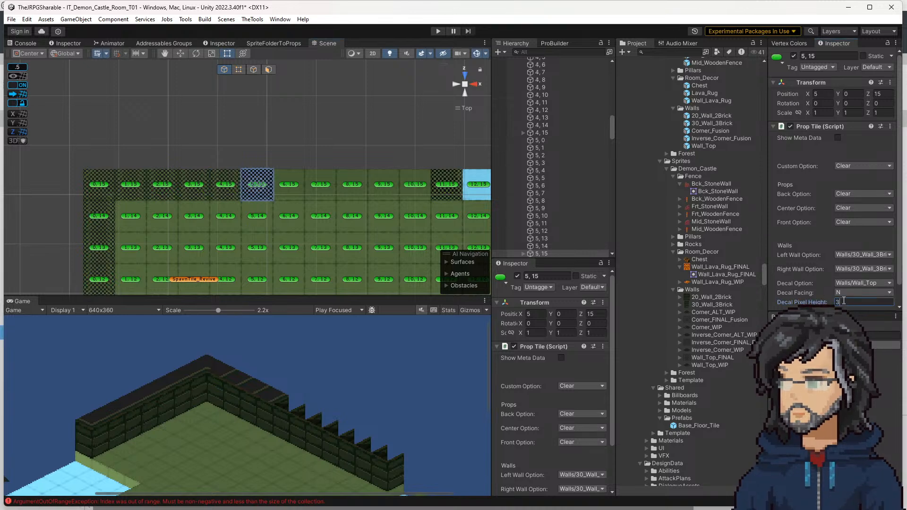
click(291, 186)
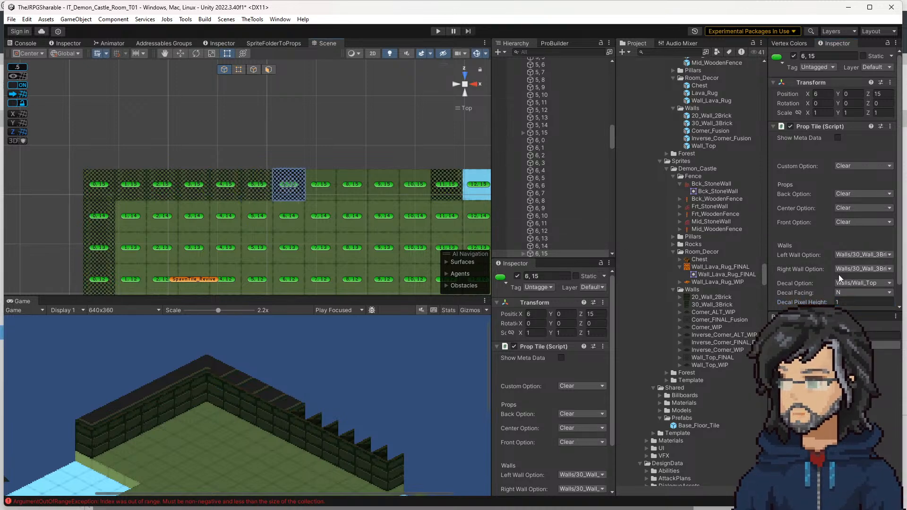
click(320, 187)
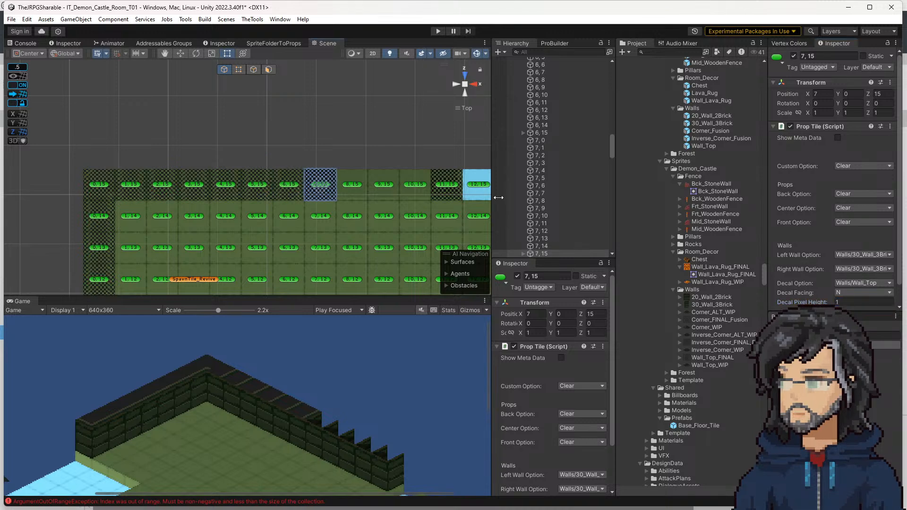
text(30)
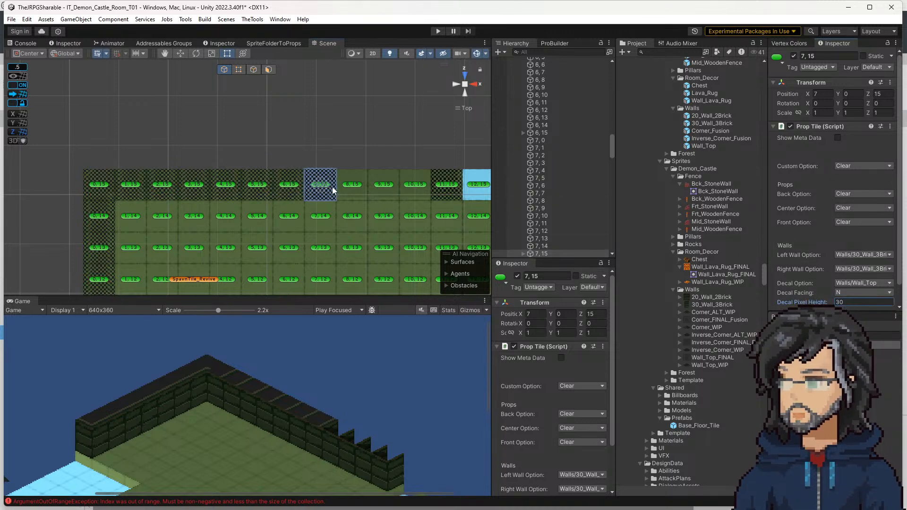
click(354, 187)
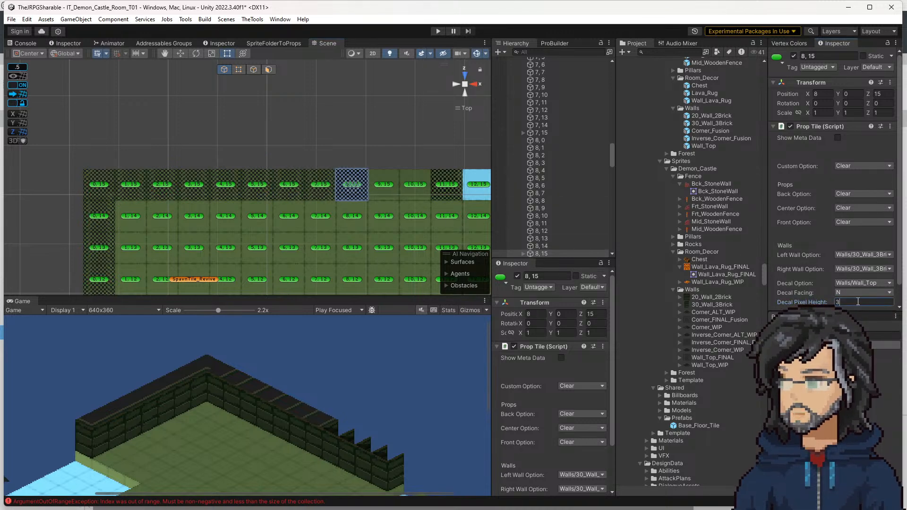
click(384, 189)
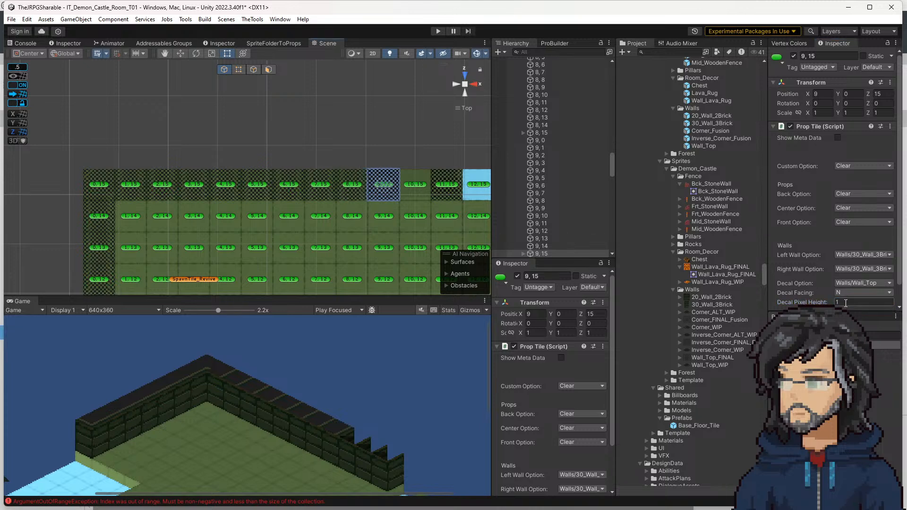
Set the Decal Pixel Height of tiles 10, 15 and 11, 15 to 30, one after the other
click(412, 190)
click(853, 308)
text(30)
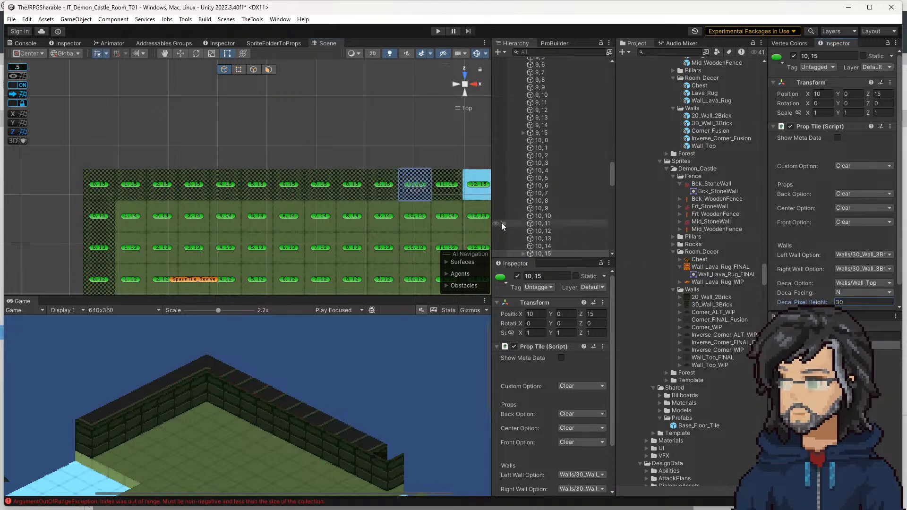
click(448, 189)
click(845, 299)
text(30)
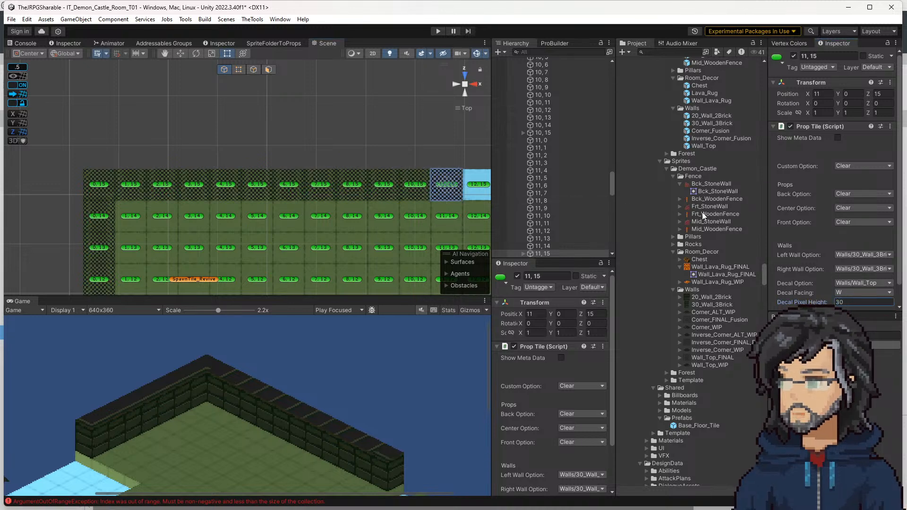
Set the Decal Option of tile 11, 15 to Walls/Corner_Fusion and adjust its Decal Facing, trying E and other directions
click(864, 283)
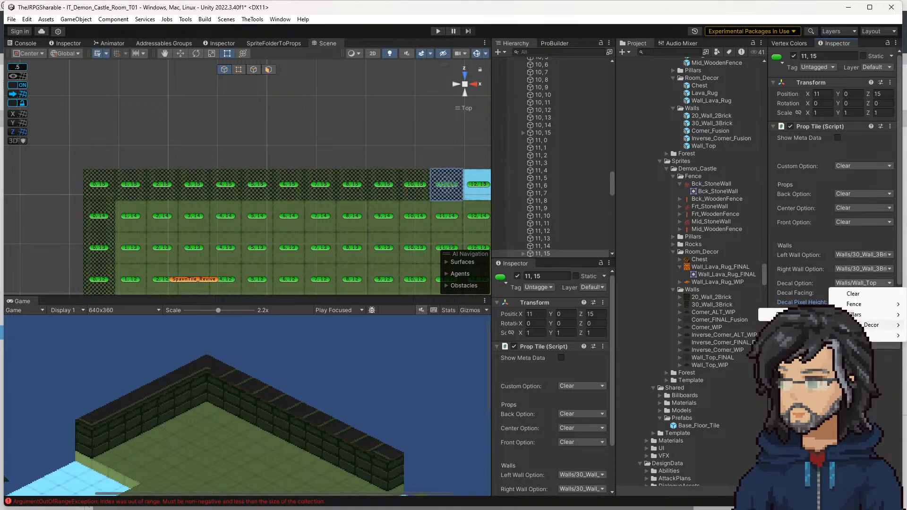
mouse_move(863, 335)
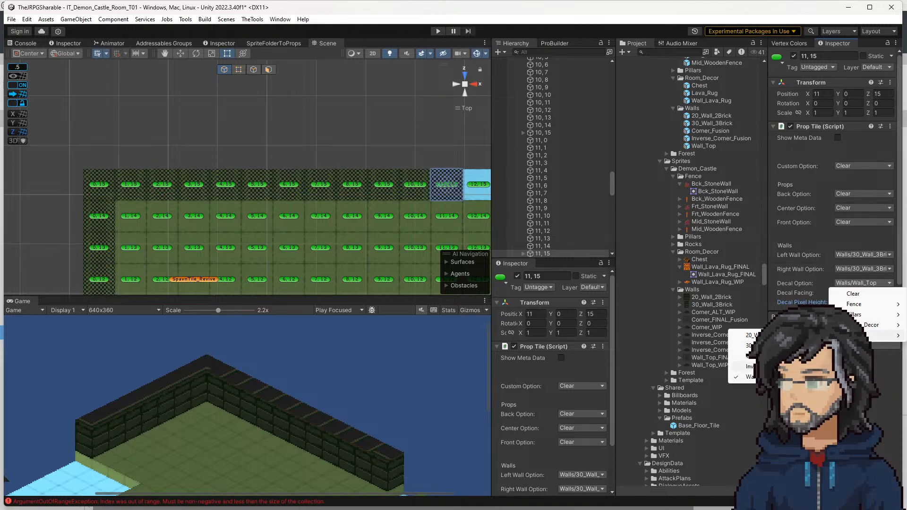
click(742, 355)
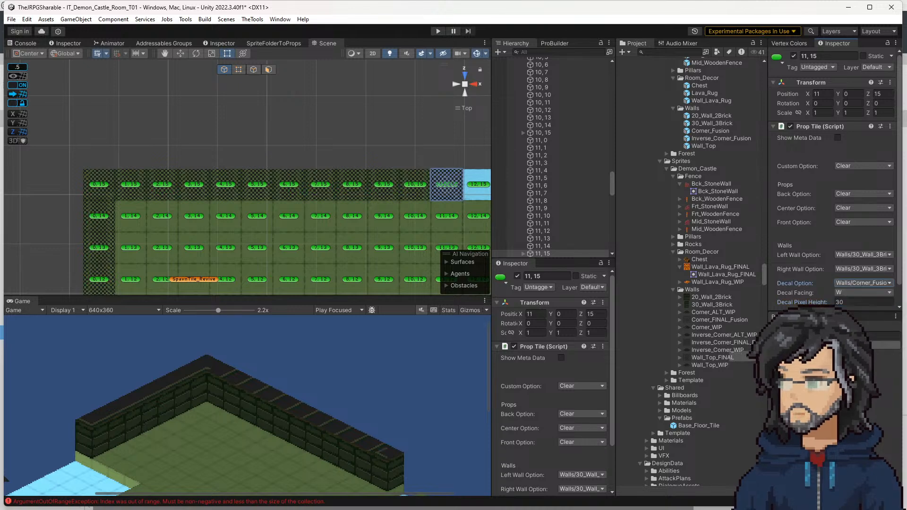
click(846, 293)
click(864, 344)
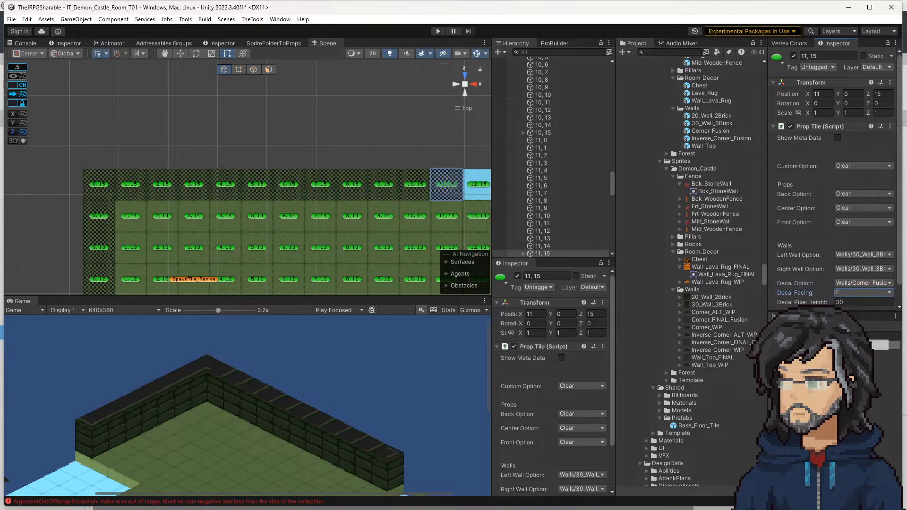
click(864, 292)
click(864, 366)
click(864, 293)
click(860, 313)
Set the Decal Facing of tiles 10, 15, 9, 15 and 8, 15 to W, one tile at a time
click(418, 185)
click(851, 292)
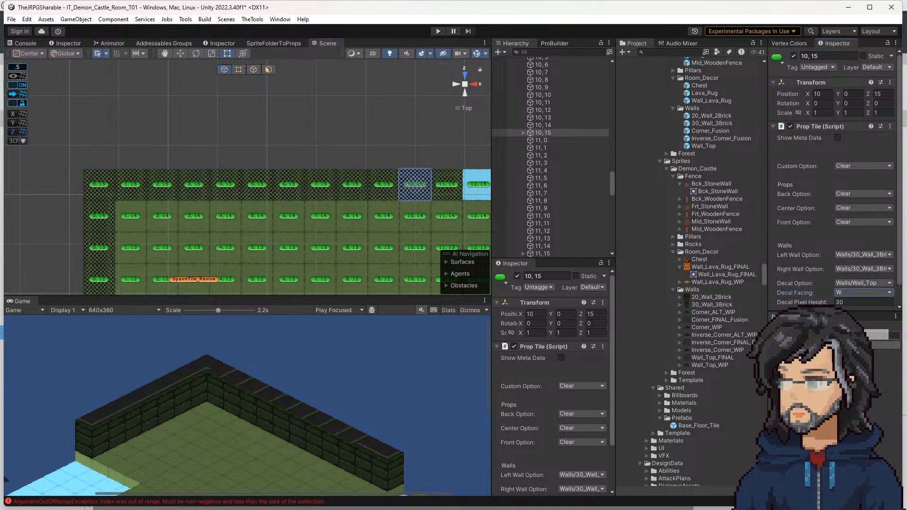
click(848, 326)
click(380, 185)
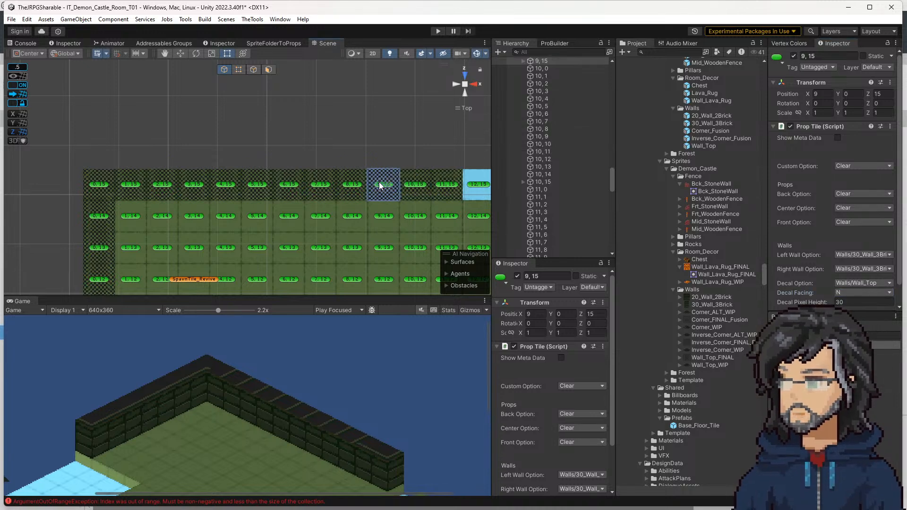
click(851, 293)
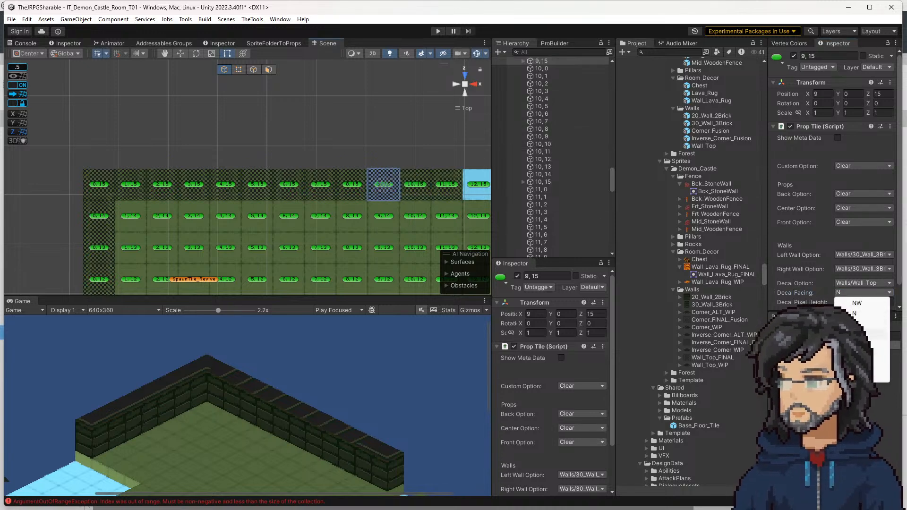
click(848, 326)
click(352, 186)
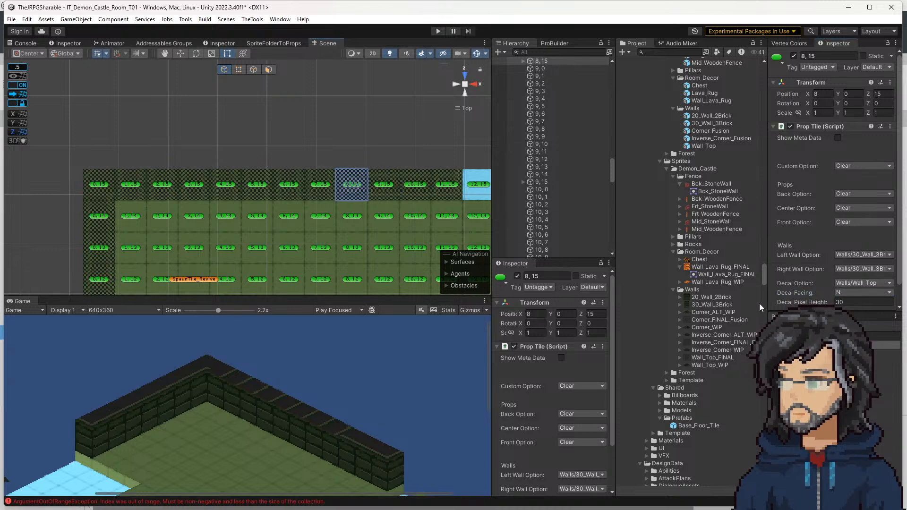
click(841, 293)
click(851, 325)
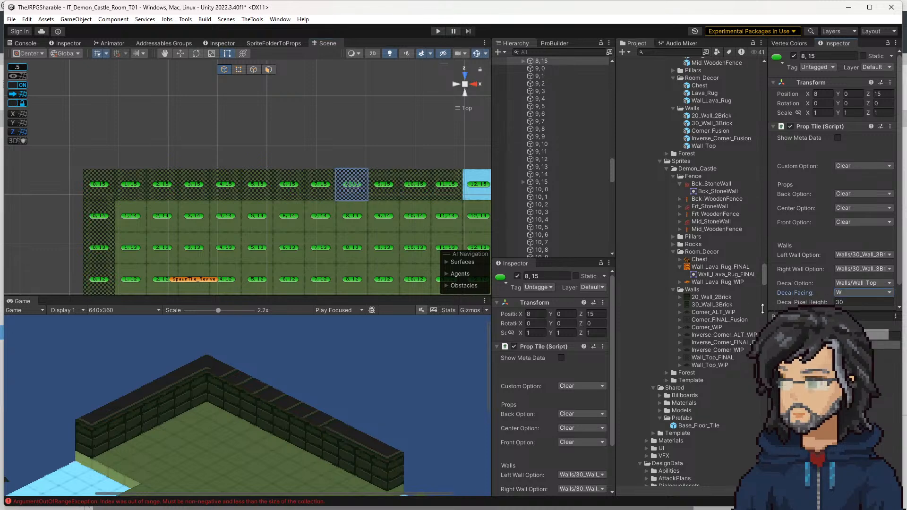
Set the Decal Facing of tiles 7, 15 and 6, 15 to W and try W on tiles 1, 15 through 5, 15 together
click(320, 185)
click(850, 293)
click(855, 314)
click(287, 185)
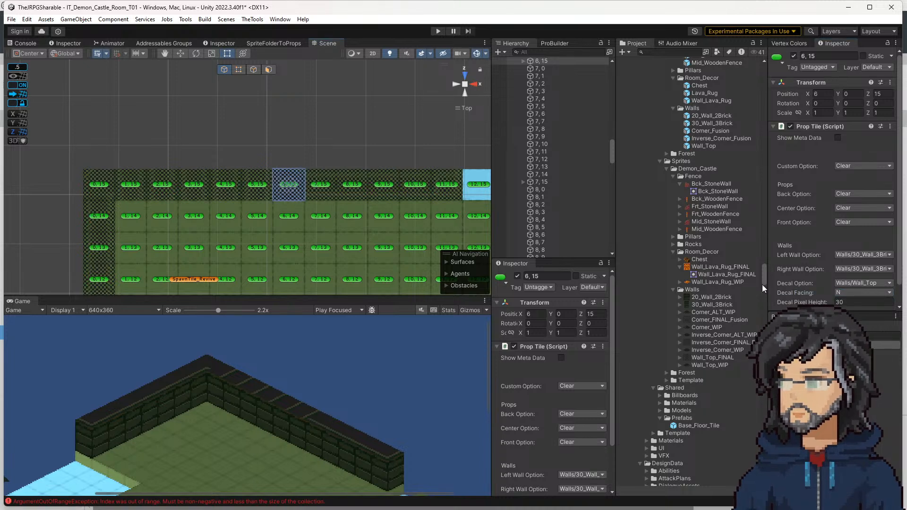
click(850, 292)
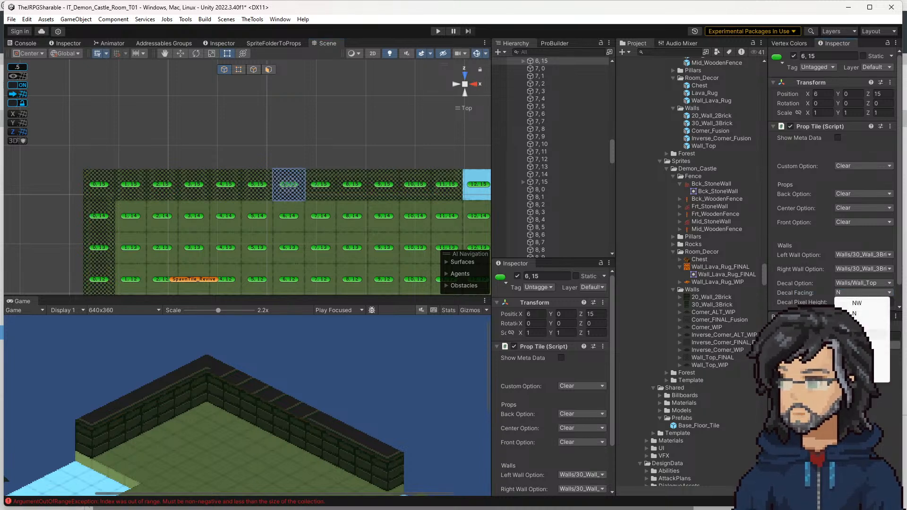
click(854, 314)
drag(282, 138, 118, 196)
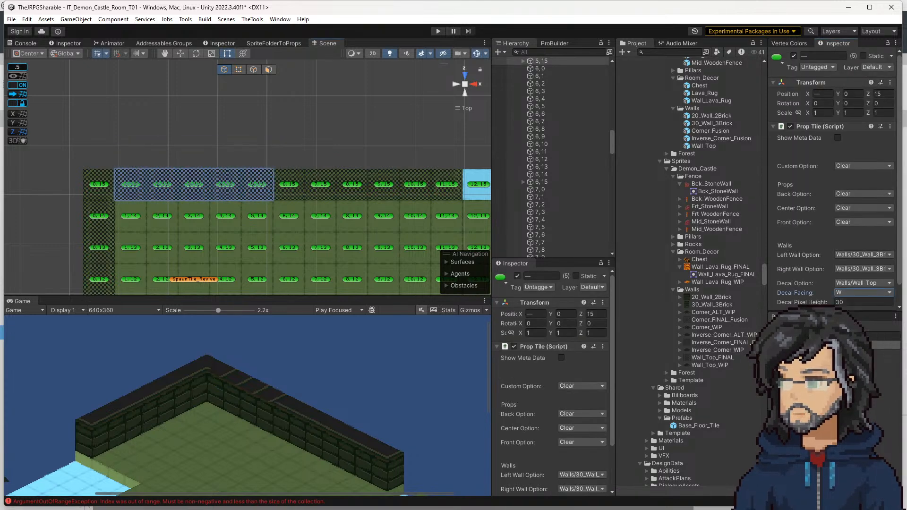
Set the Decal Facing of tiles 4, 15 and 3, 15 to W individually
click(226, 185)
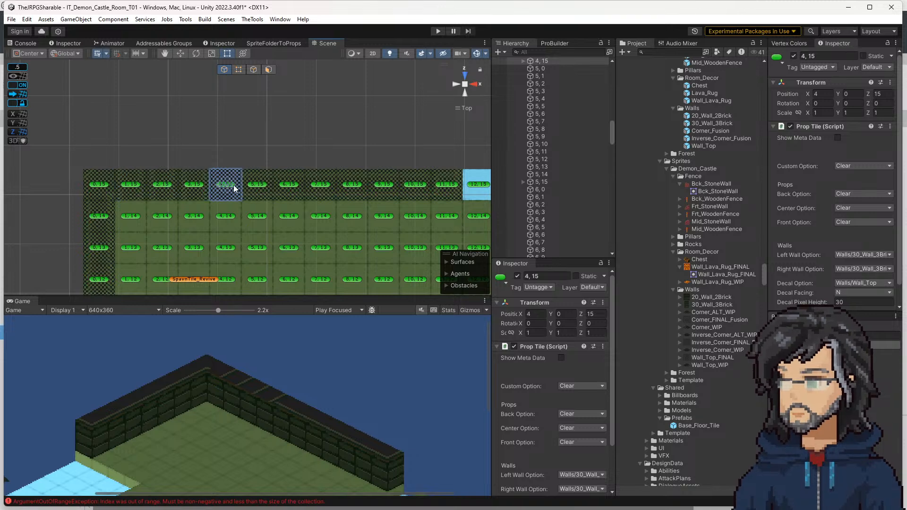
click(855, 293)
click(869, 323)
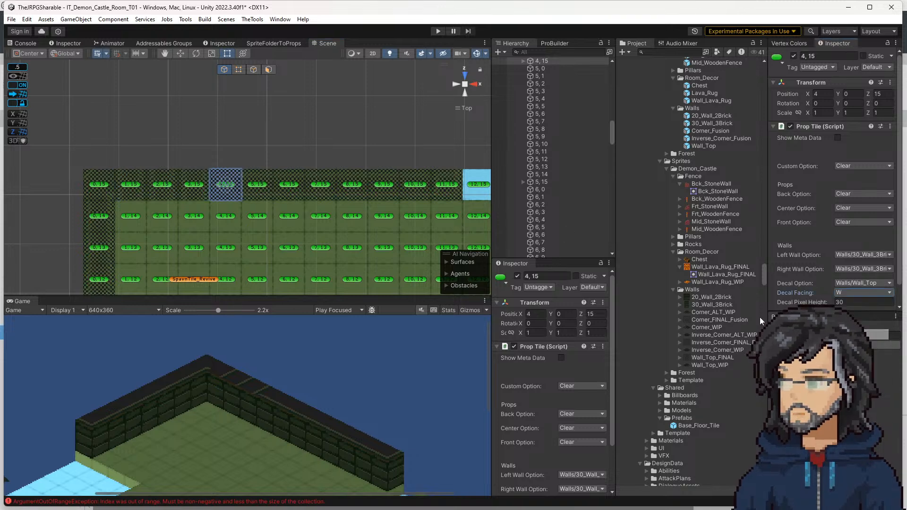
click(203, 187)
click(855, 293)
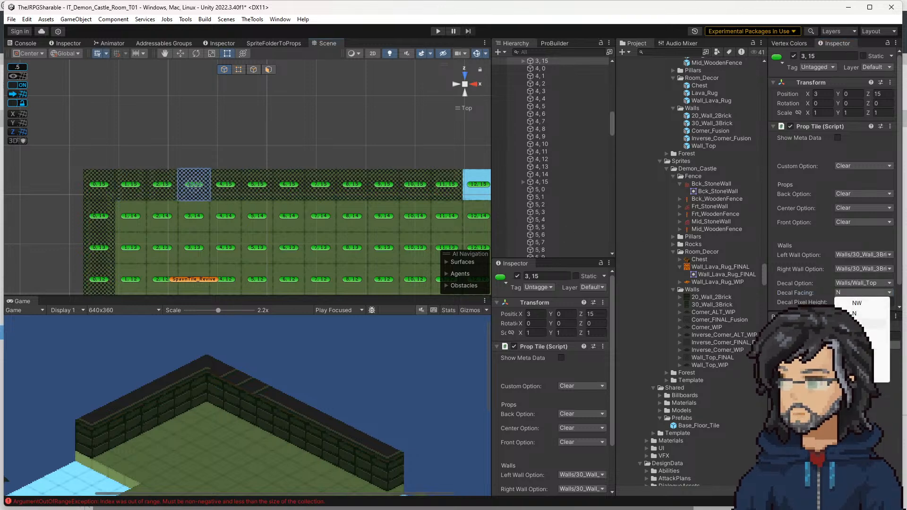
click(870, 324)
Set the Decal Facing of tiles 2, 15 and 1, 15 to W individually, leaving no tile selected
click(169, 189)
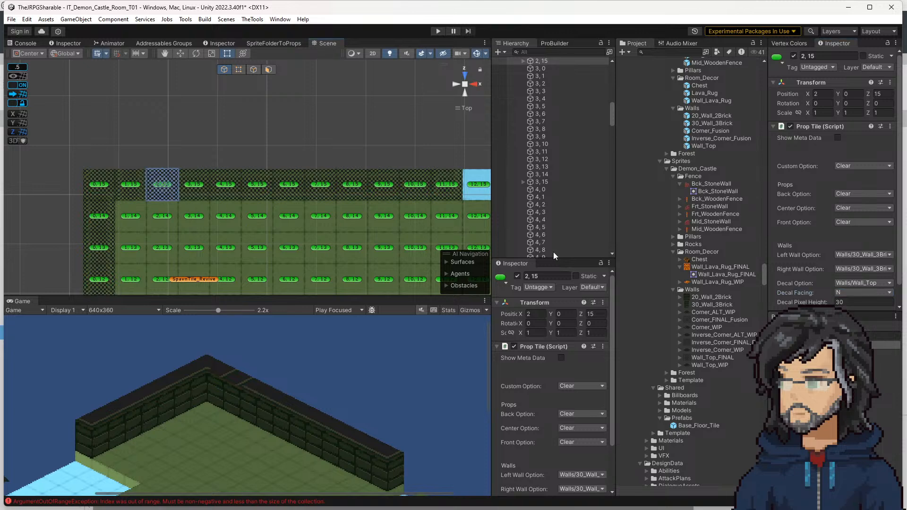
click(855, 293)
click(869, 324)
click(128, 188)
click(855, 292)
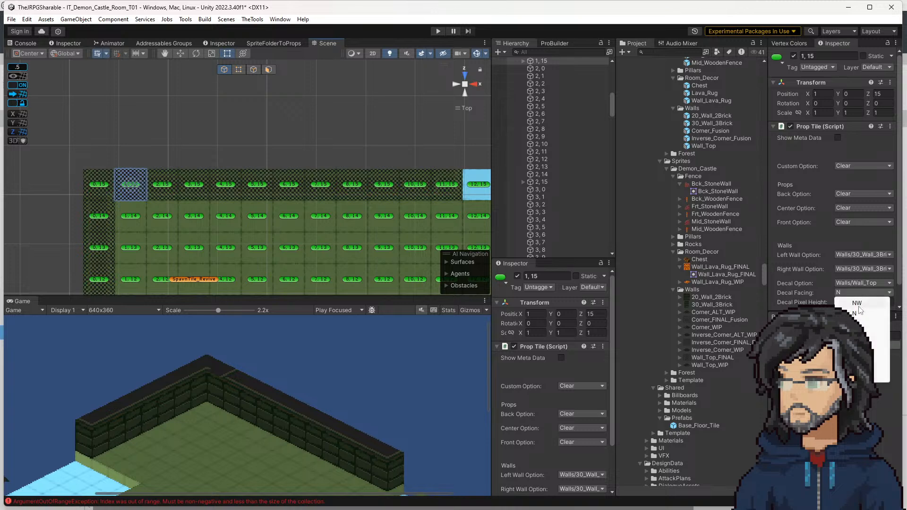
click(870, 324)
click(298, 157)
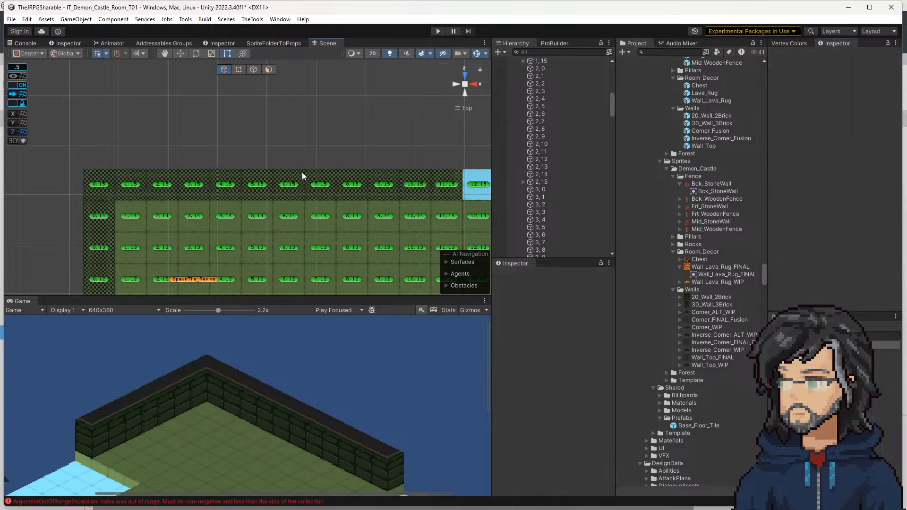
Run RaycastEnvironment on the Room01 object to regenerate the level data
scroll(581, 152, up, 15)
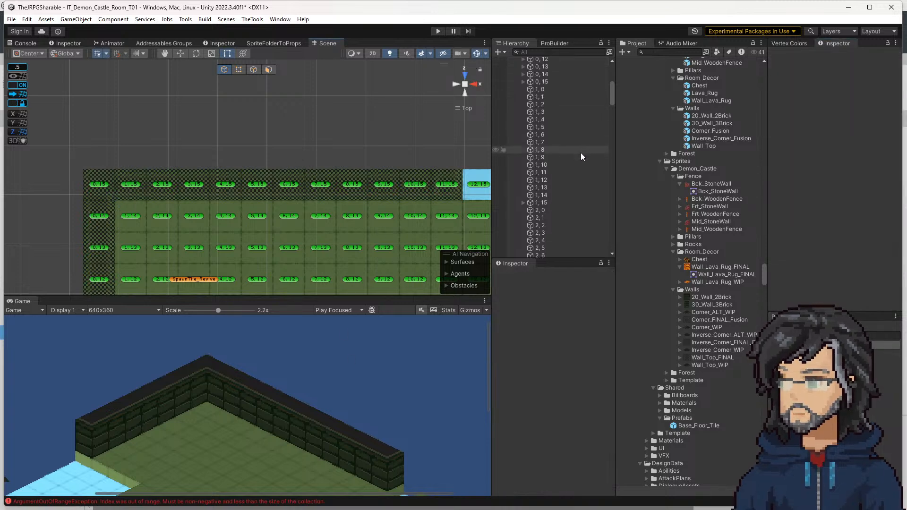
click(518, 174)
mouse_move(531, 174)
mouse_down()
mouse_move(540, 181)
mouse_move(537, 151)
mouse_move(557, 186)
mouse_move(543, 175)
mouse_up()
click(544, 175)
click(826, 162)
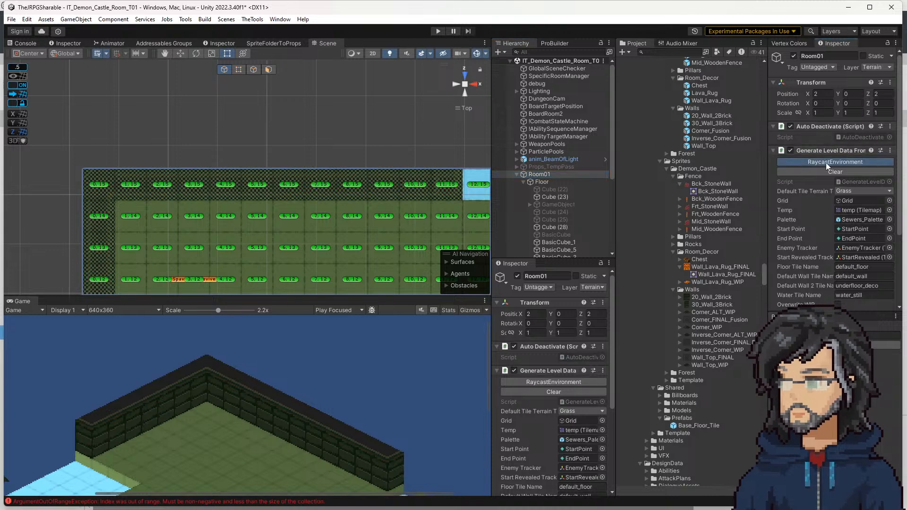
Start play mode and enlarge the game view to inspect the room
click(438, 31)
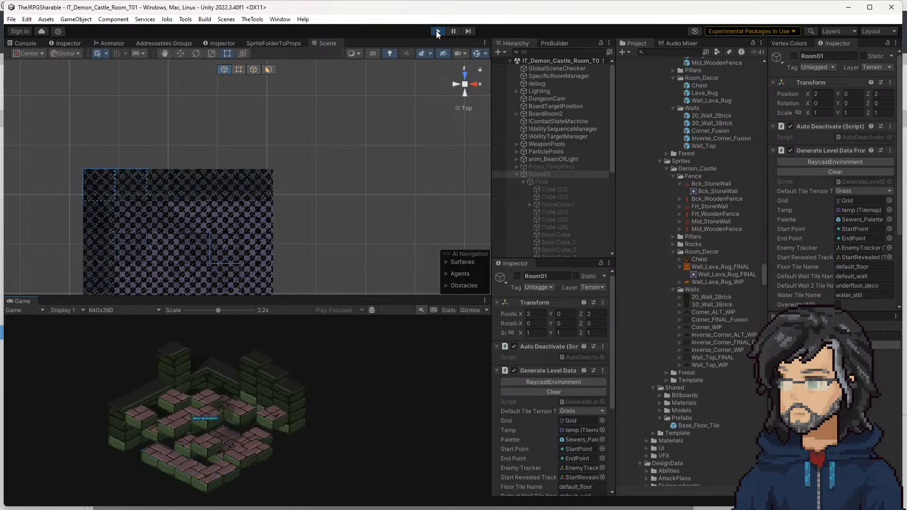
drag(284, 298, 350, 117)
drag(490, 200, 708, 207)
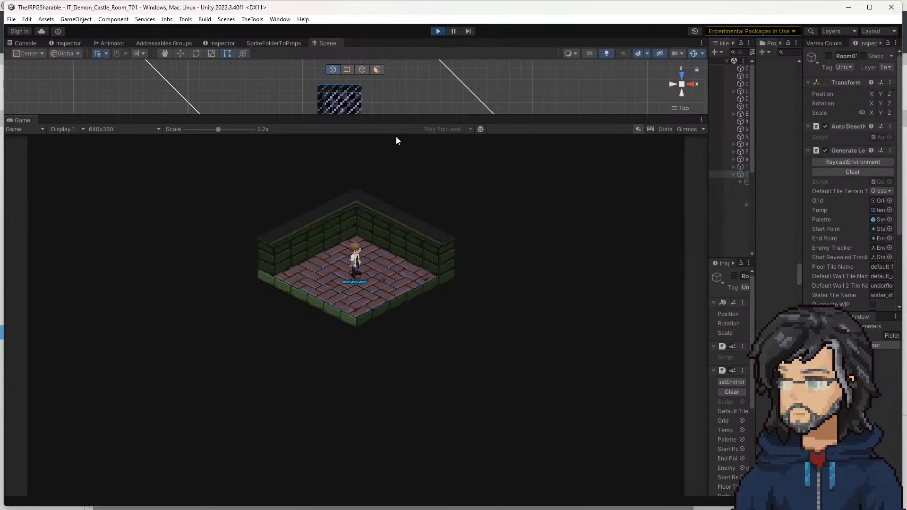
drag(389, 116, 404, 57)
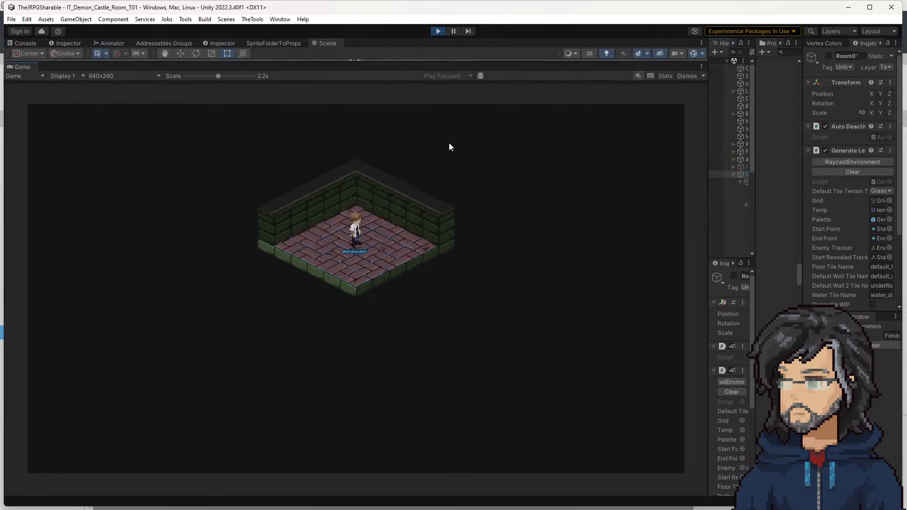
Walk the character around the room to reveal and examine the walls, wall-top decals and corners in play
key(s)
key(a)
key(s)
key(d)
key(s)
key(d)
key(w)
key(d)
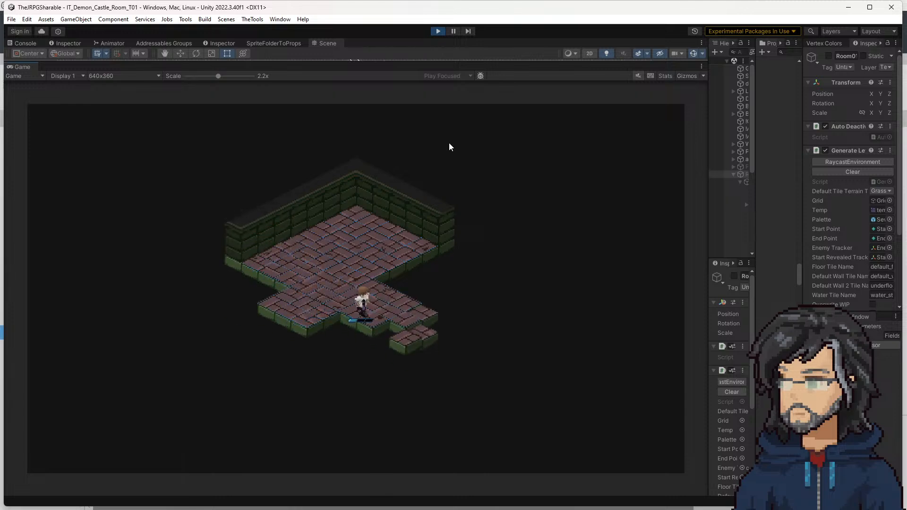
key(w)
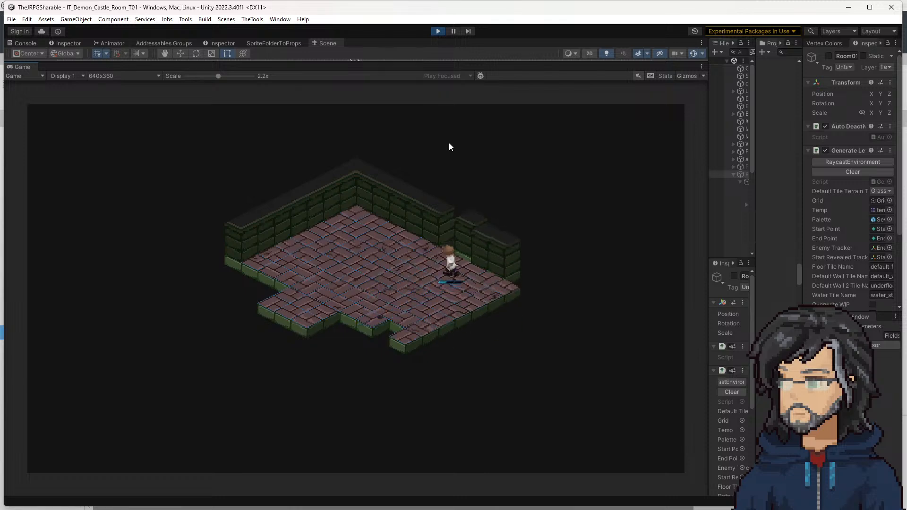
key(d)
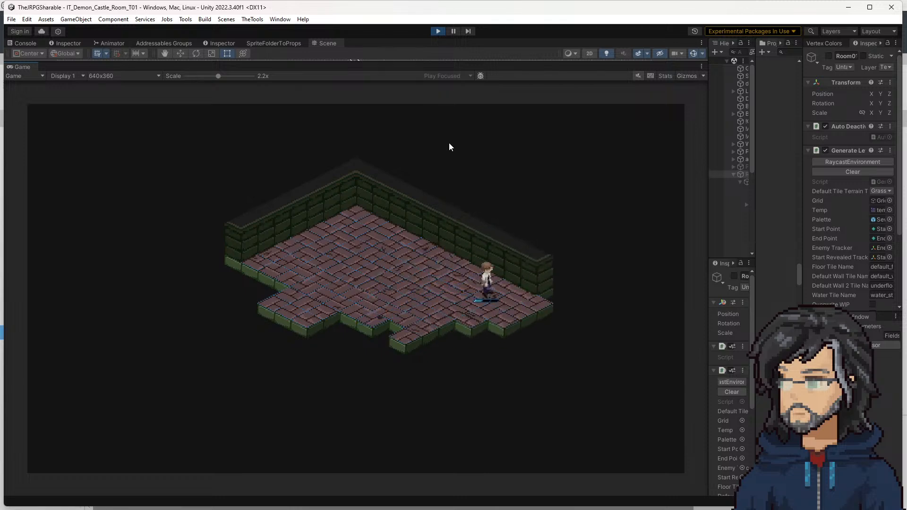
key(d)
key(s)
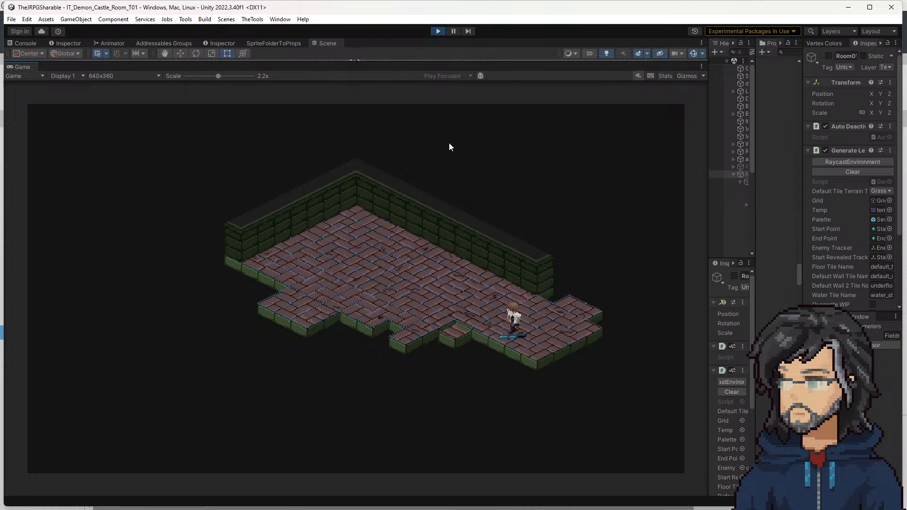
Walk the character along the room's front edge and out to its far corner to examine the floor and walls
key(a)
key(s)
key(s)
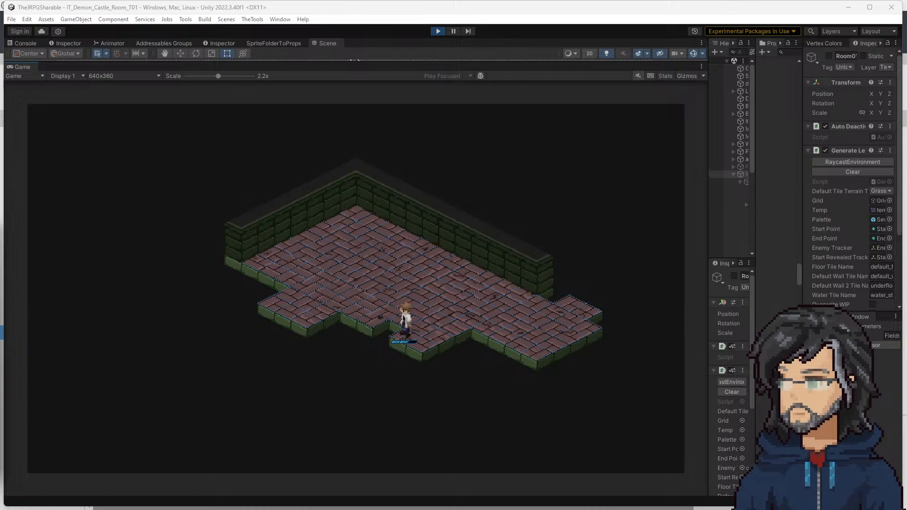
click(300, 318)
key(w)
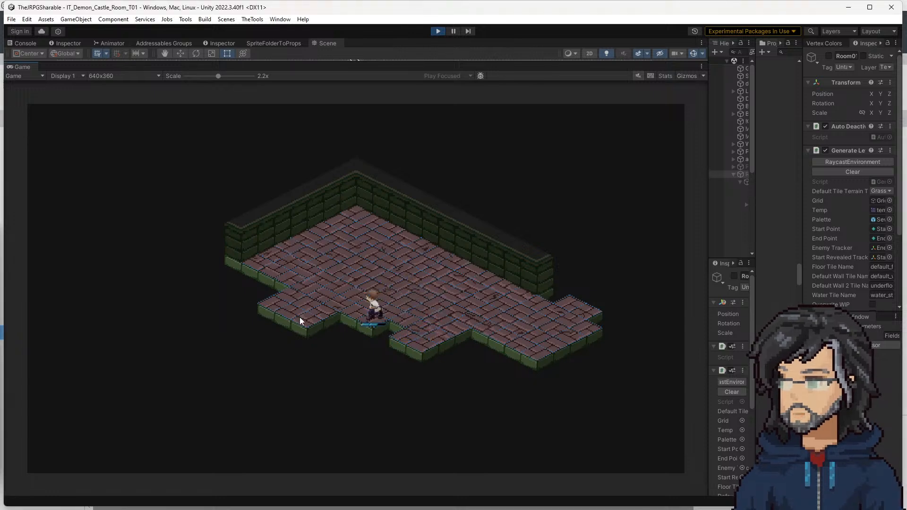
key(w)
key(d)
key(w)
key(d)
key(s)
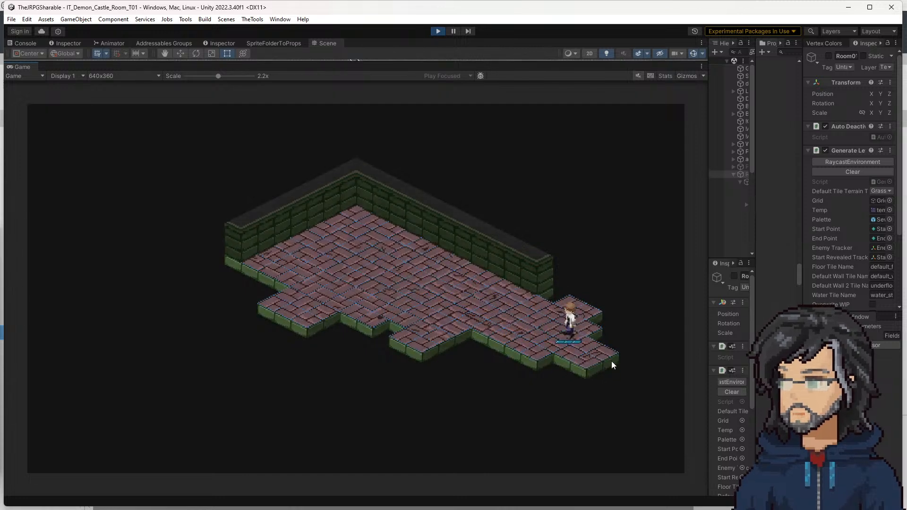
key(s)
key(w)
key(a)
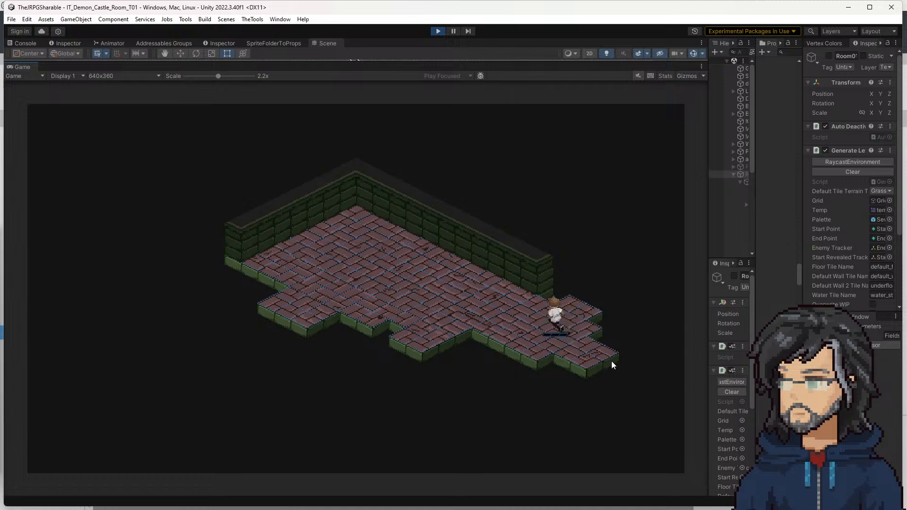
key(s)
Reduce the game view scale to 2x and walk the character back across the room to inspect the walls
drag(221, 76, 217, 77)
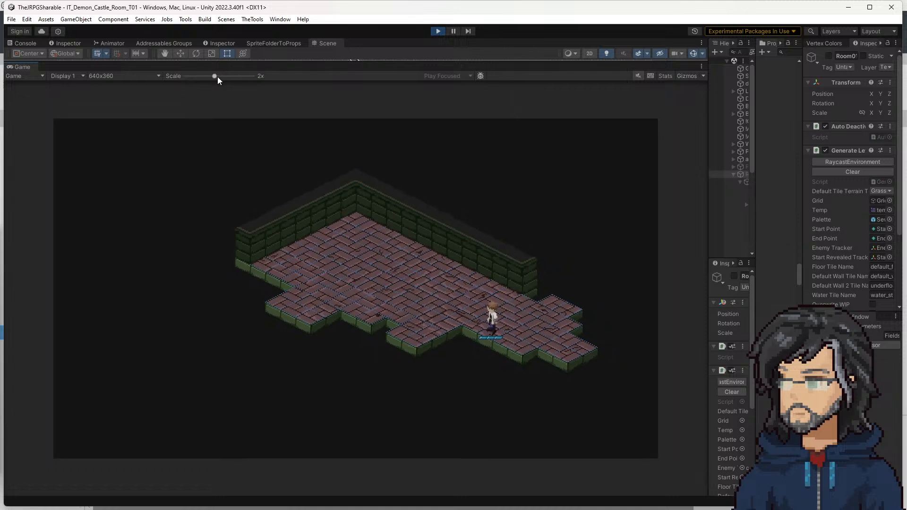
key(a)
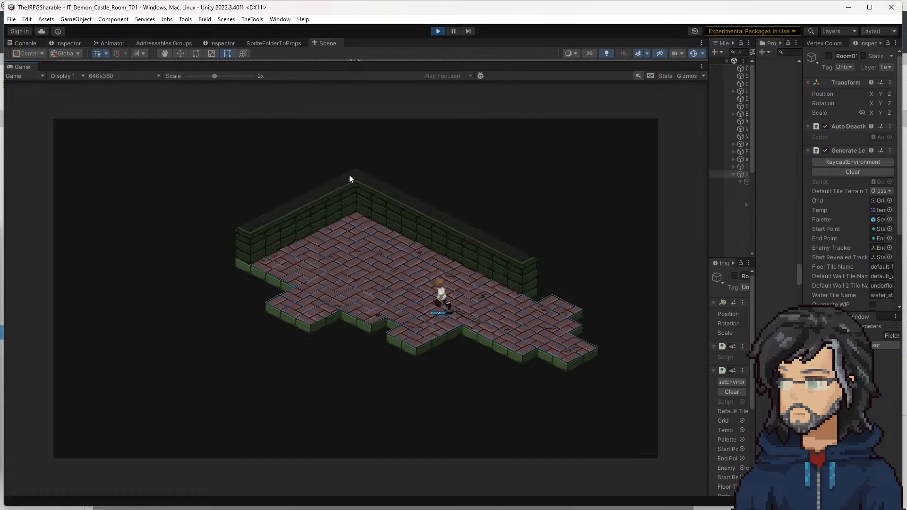
key(d)
key(a)
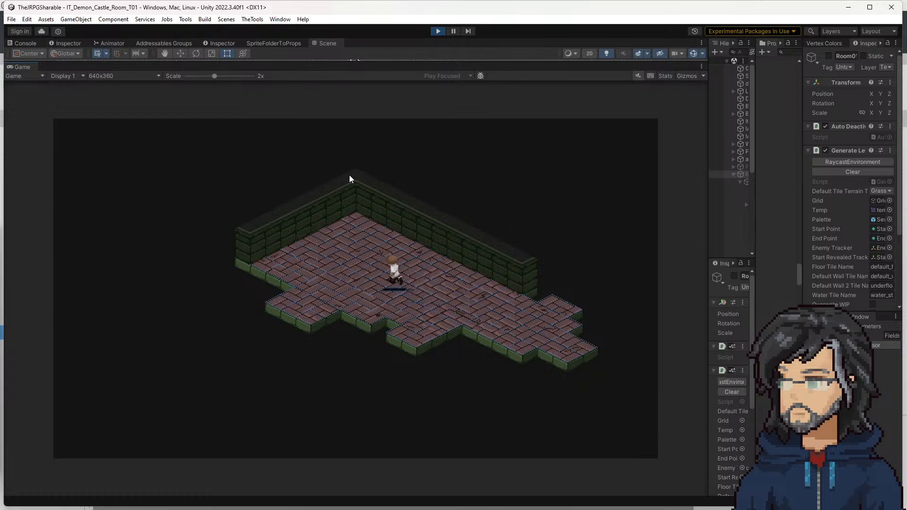
key(a)
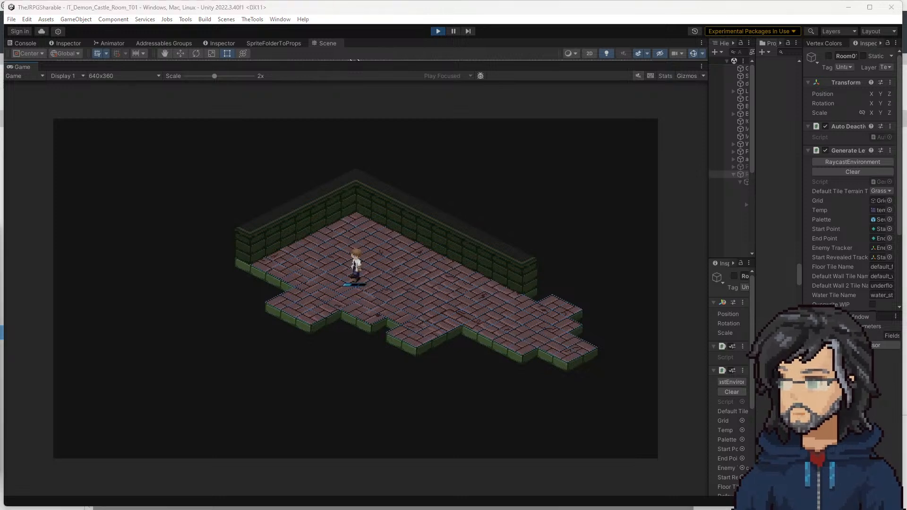
Switch to Aseprite and quit it, discarding the unsaved changes in all open sprites
key(alt+Tab)
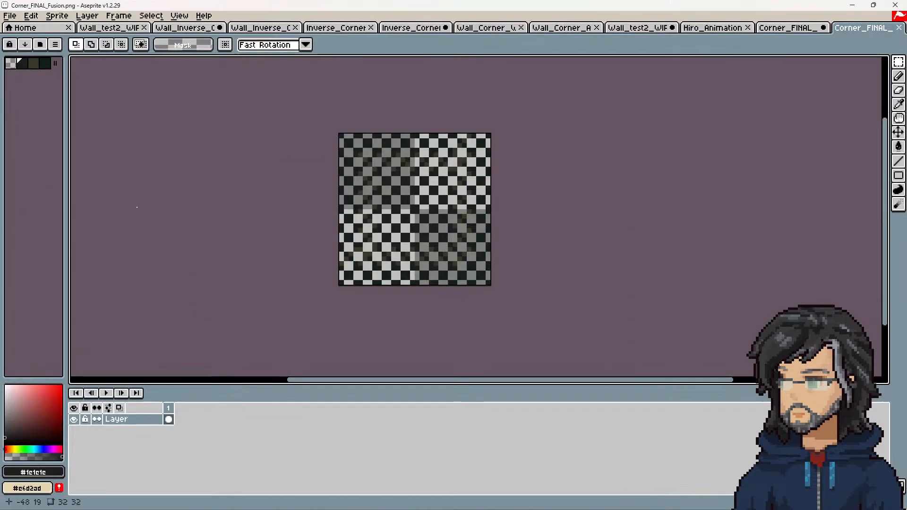
click(10, 16)
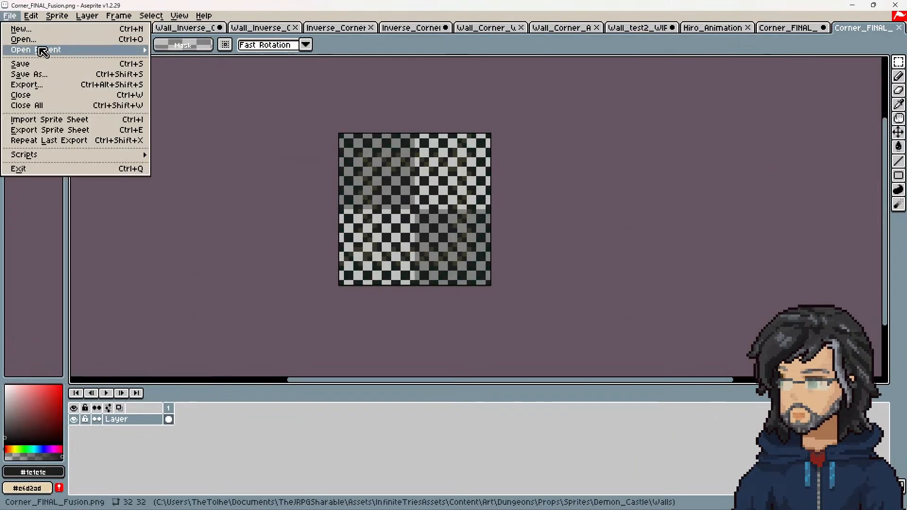
mouse_move(41, 48)
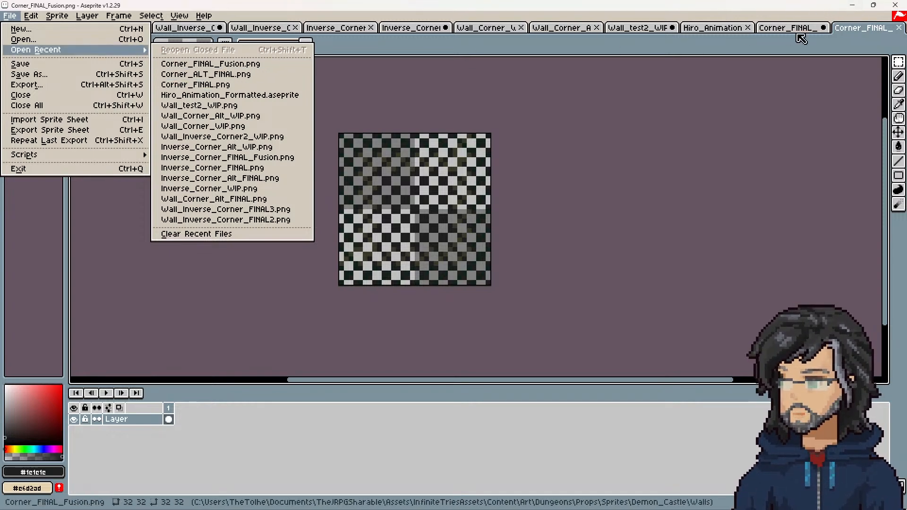
key(ctrl+q)
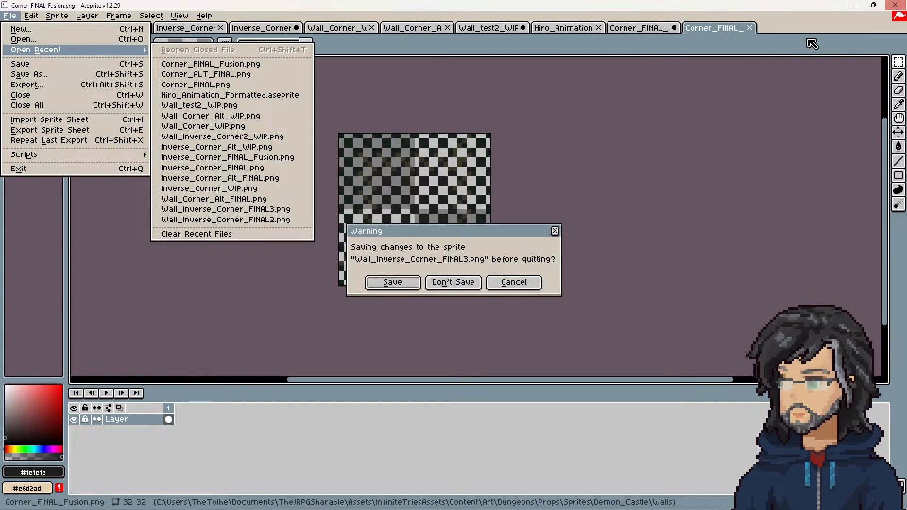
click(466, 285)
click(463, 284)
click(462, 284)
click(458, 282)
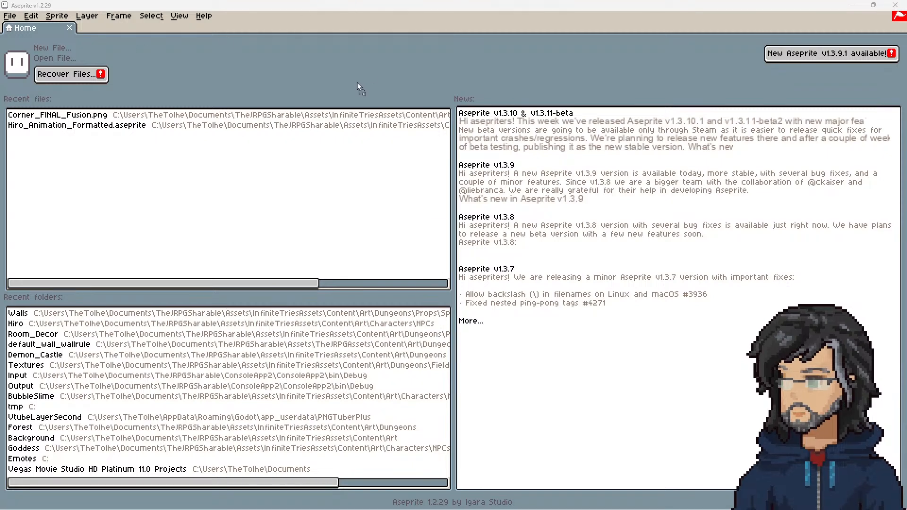
In a fresh Aseprite session, open Corner_FINAL_Fusion.png and then IT_Demon_Castle_Room_T01_FINAL.png from the Dungeons/Demon_Castle folder
click(359, 115)
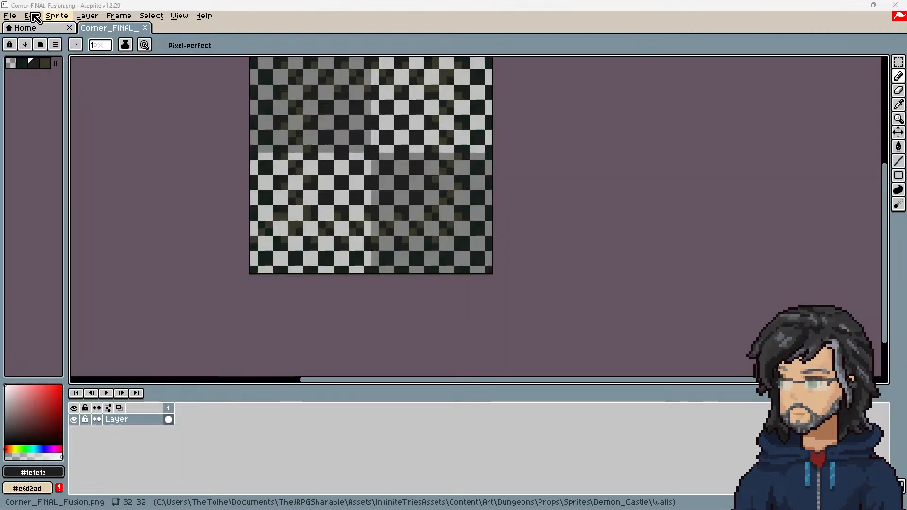
click(10, 16)
mouse_move(33, 54)
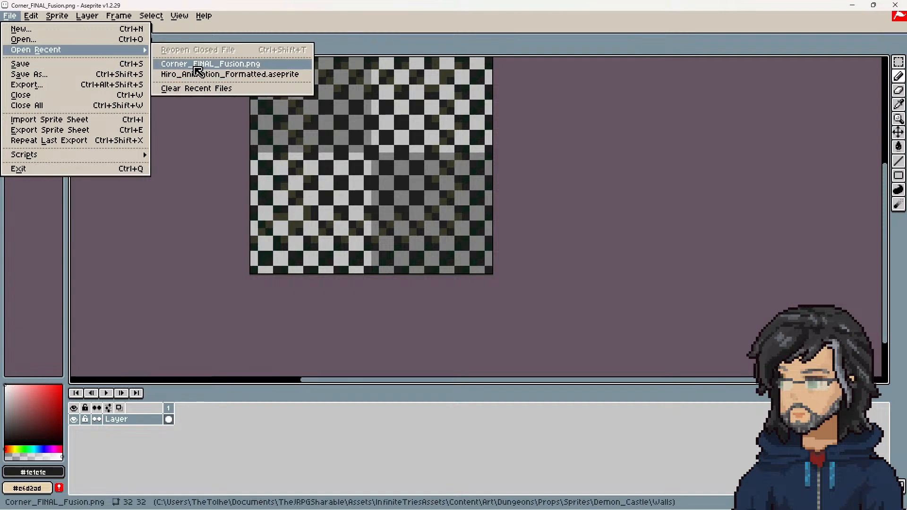
click(59, 40)
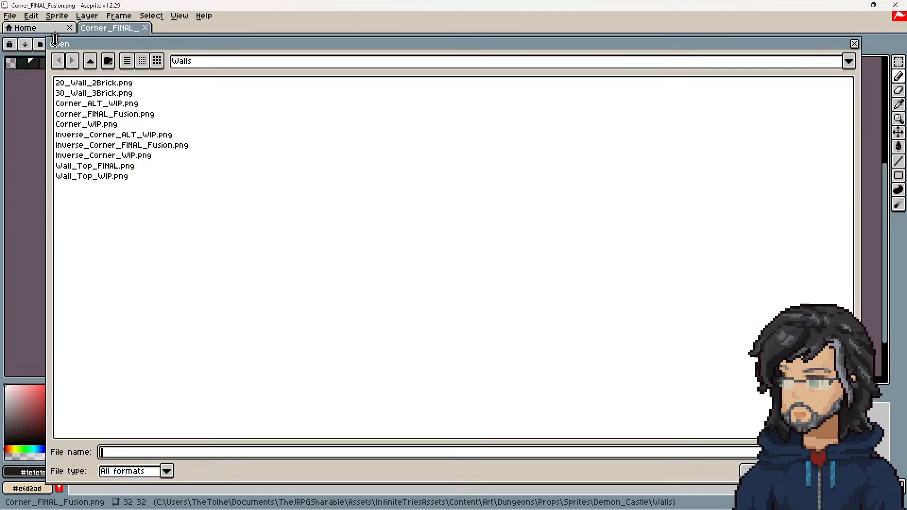
click(91, 61)
click(92, 62)
click(91, 62)
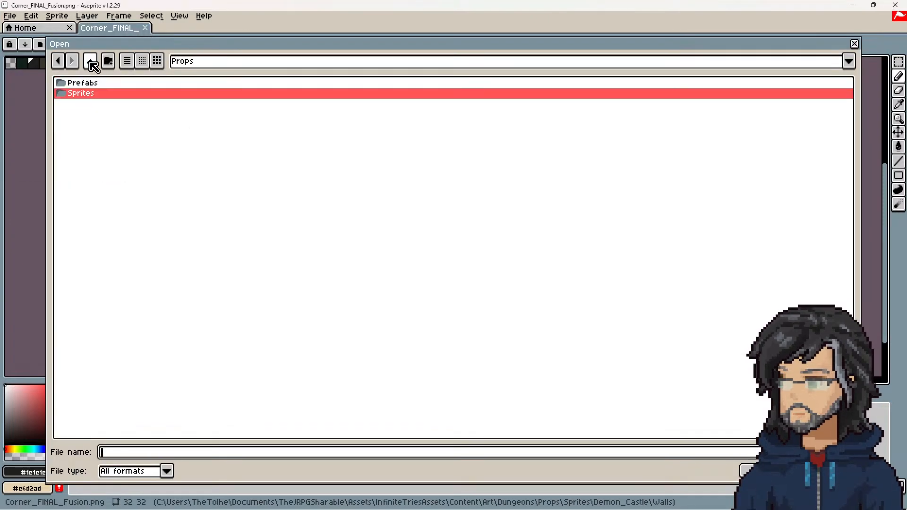
click(91, 62)
double_click(93, 95)
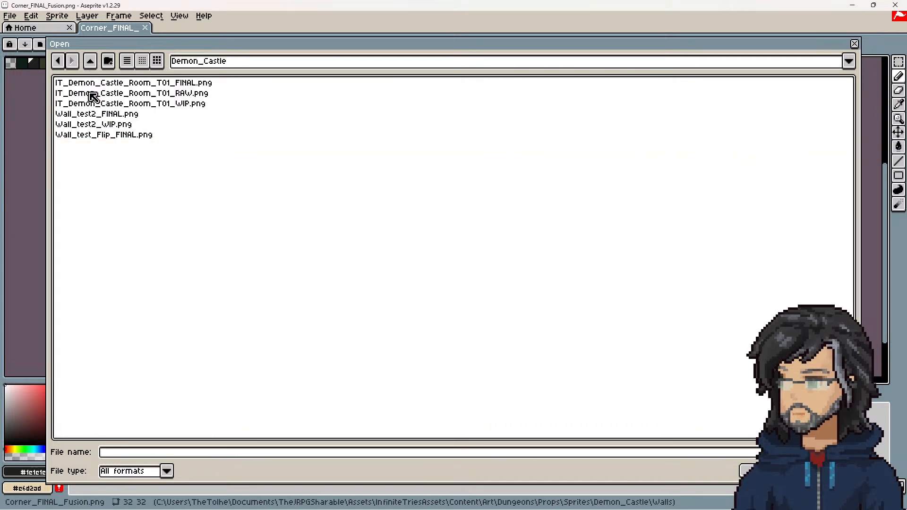
double_click(183, 86)
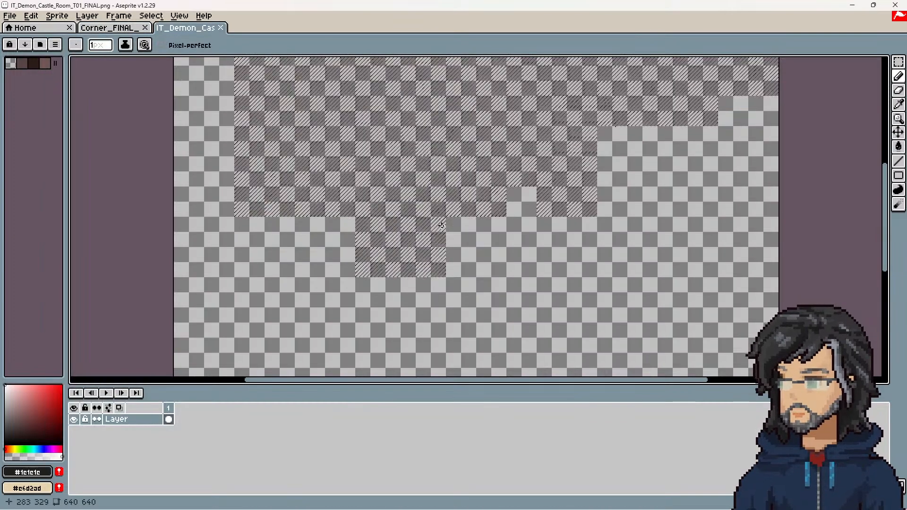
Open IT_Demon_Castle_Room_T01_WIP.png from the Demon_Castle folder and bring the floor artwork into view
click(9, 16)
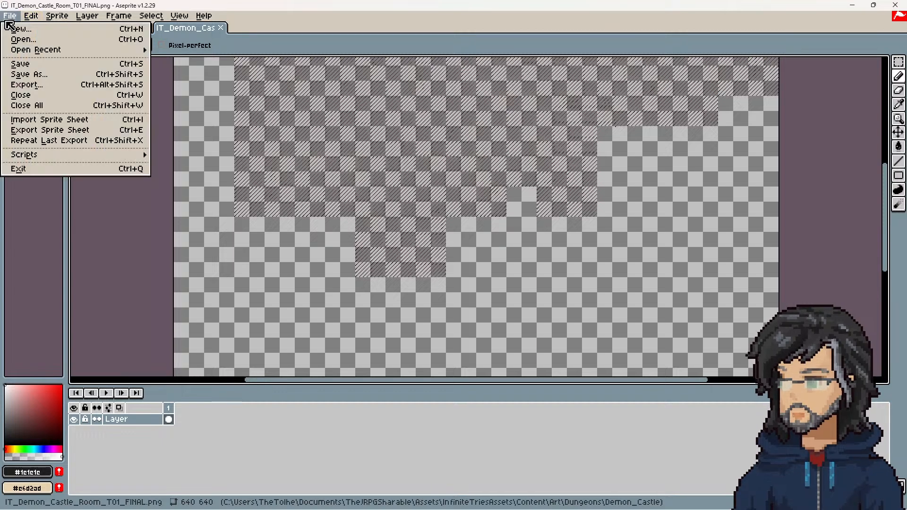
click(30, 40)
click(148, 94)
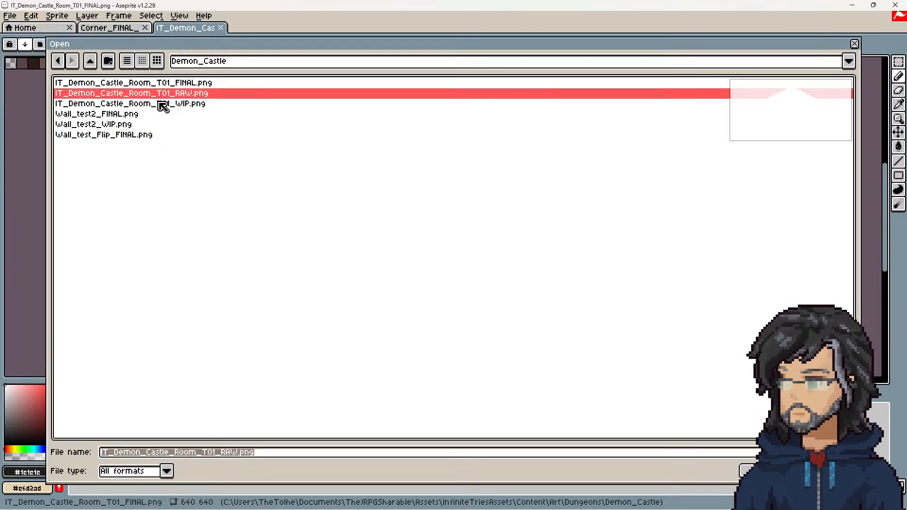
double_click(162, 103)
middle_drag(494, 162, 435, 186)
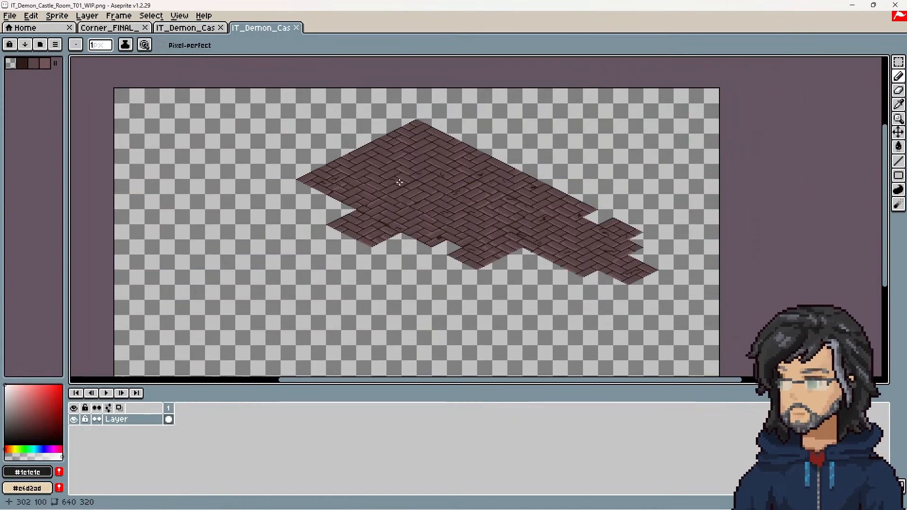
Load the project's colour palette from the Art folder's ColorPalette subfolder into the floor sprite
click(55, 44)
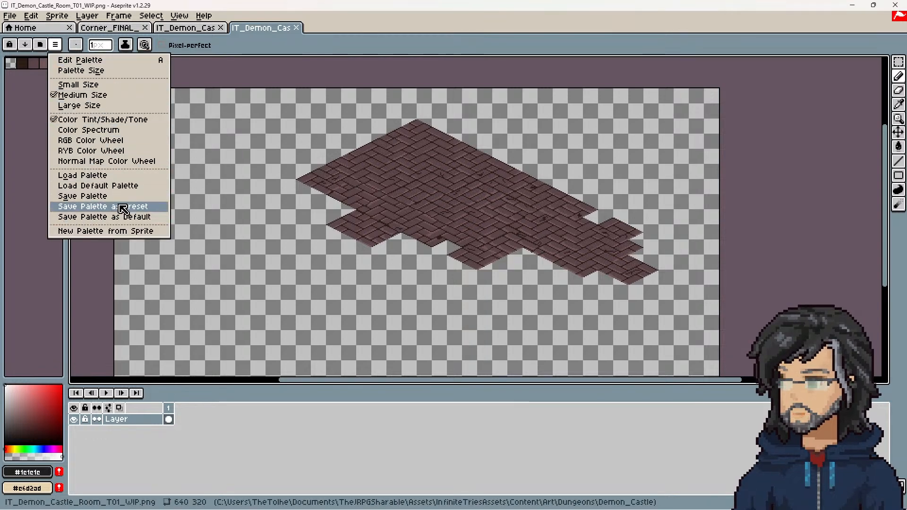
click(100, 176)
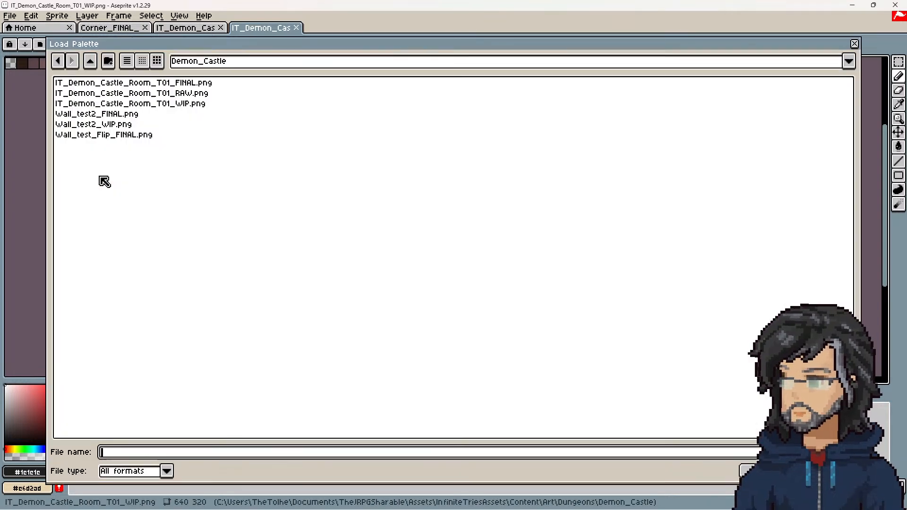
click(90, 61)
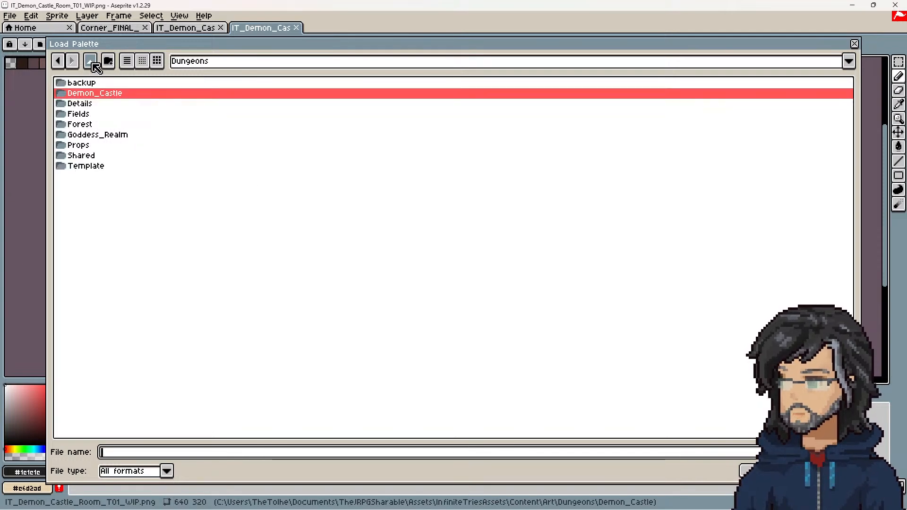
click(92, 61)
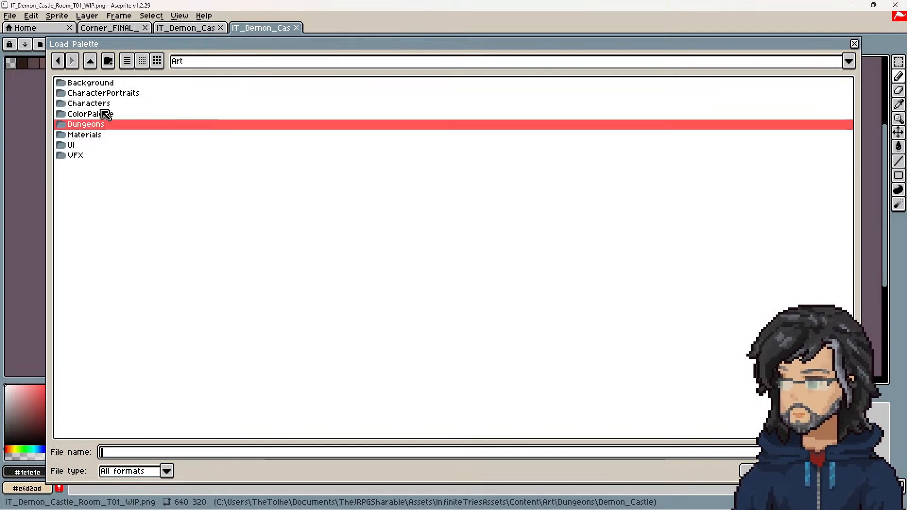
double_click(102, 113)
double_click(146, 118)
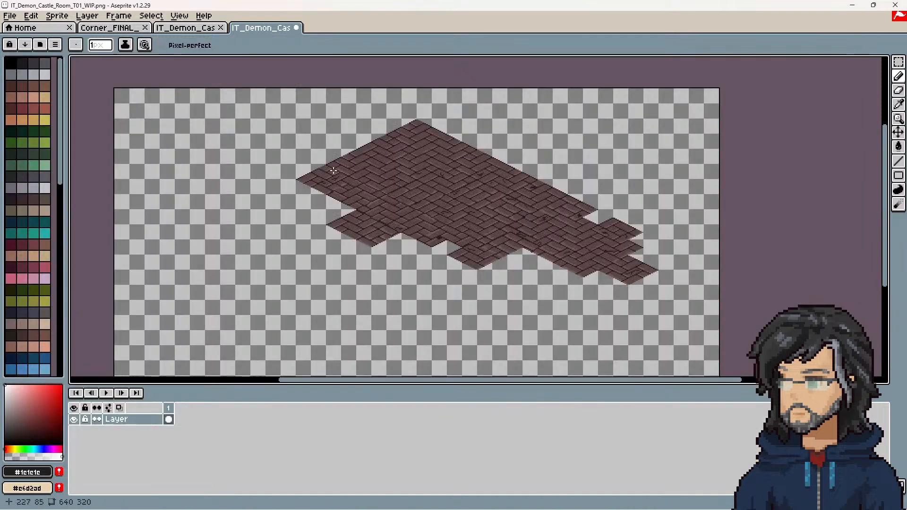
Sample the floor's brick colour #5a454a, highlight #735559 and mortar colour #2c1c15 with the Eyedropper
drag(368, 209, 334, 186)
key(i)
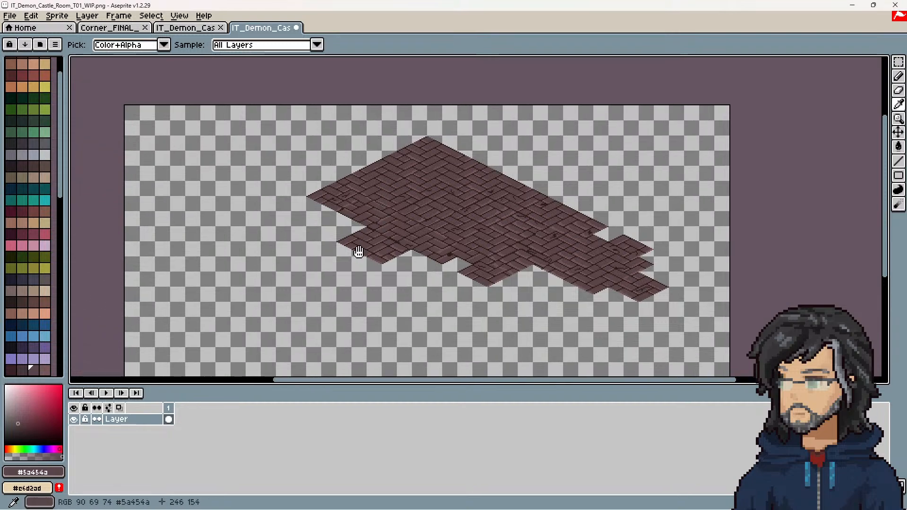
scroll(347, 247, up, 4)
scroll(357, 180, down, 1)
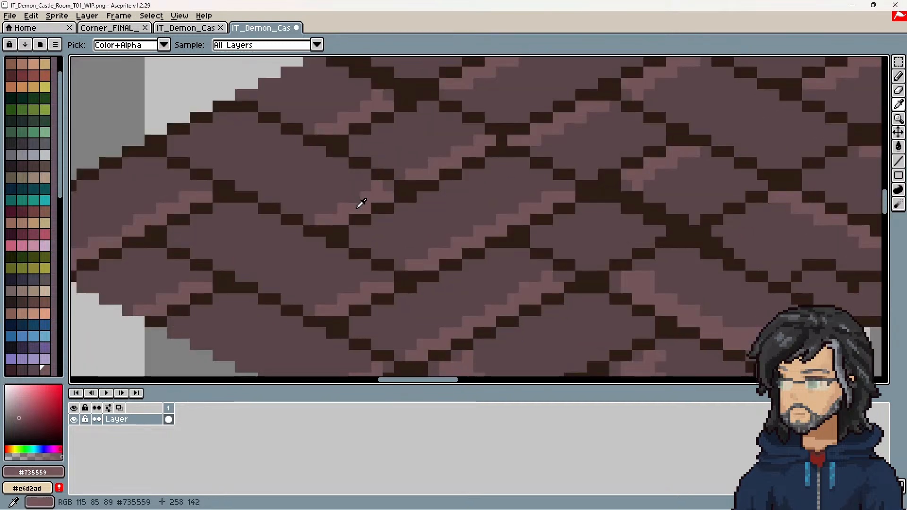
click(371, 226)
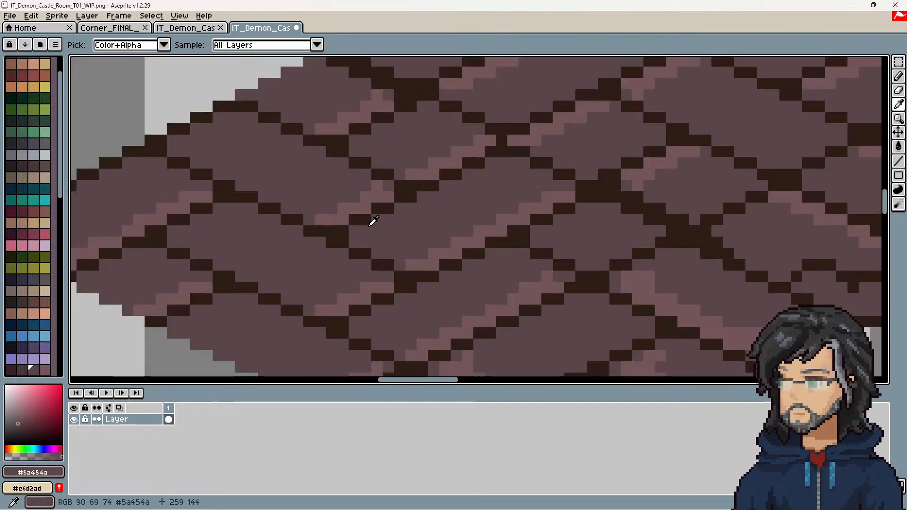
click(367, 216)
Search the palette for the floor's colour ramps, resampling mortar colour #2c1c15 and finally brick colour #5a454a
scroll(43, 269, down, 8)
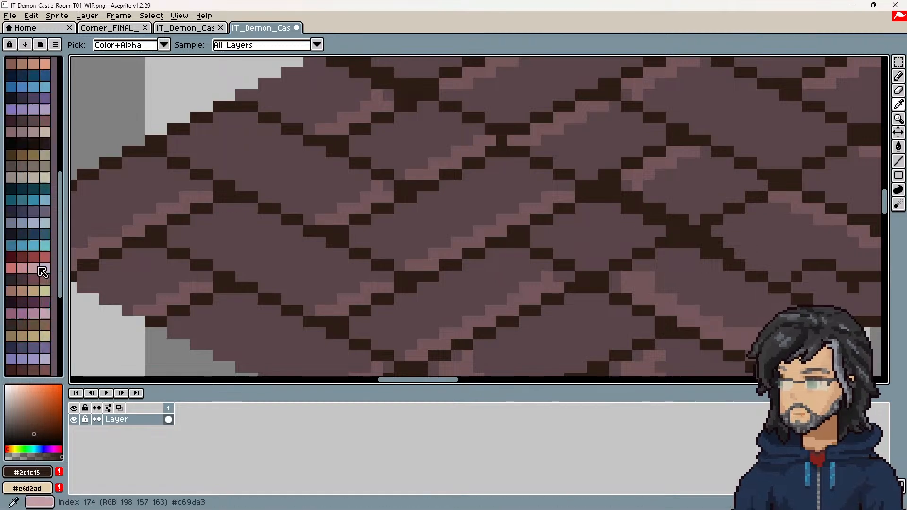
scroll(43, 271, down, 10)
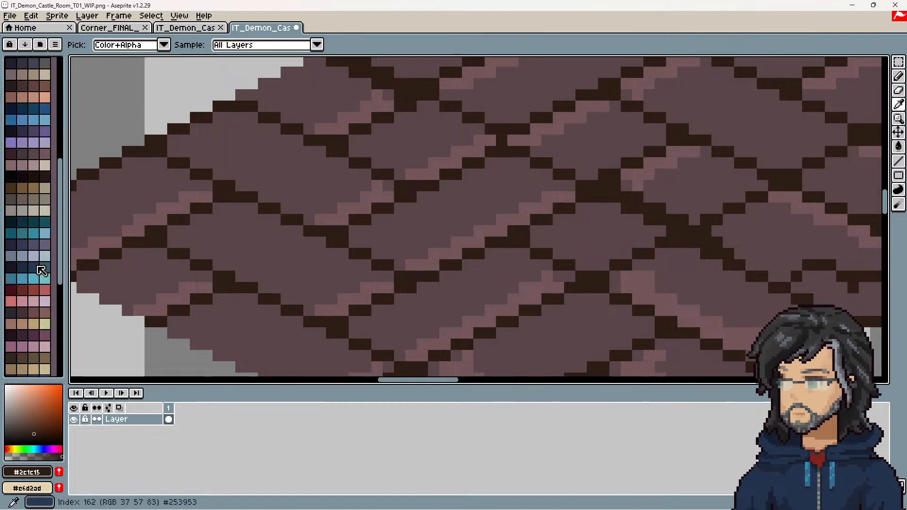
click(9, 359)
key(Delete)
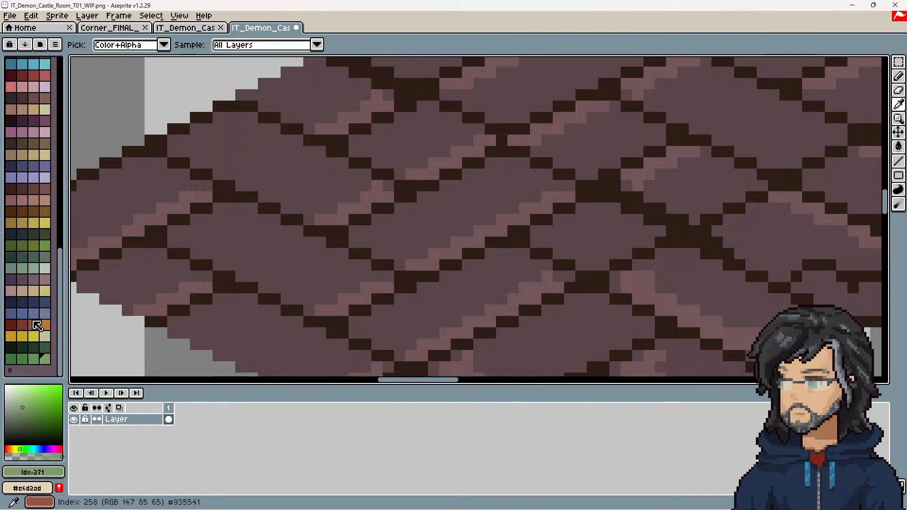
click(284, 212)
click(287, 219)
scroll(28, 255, up, 10)
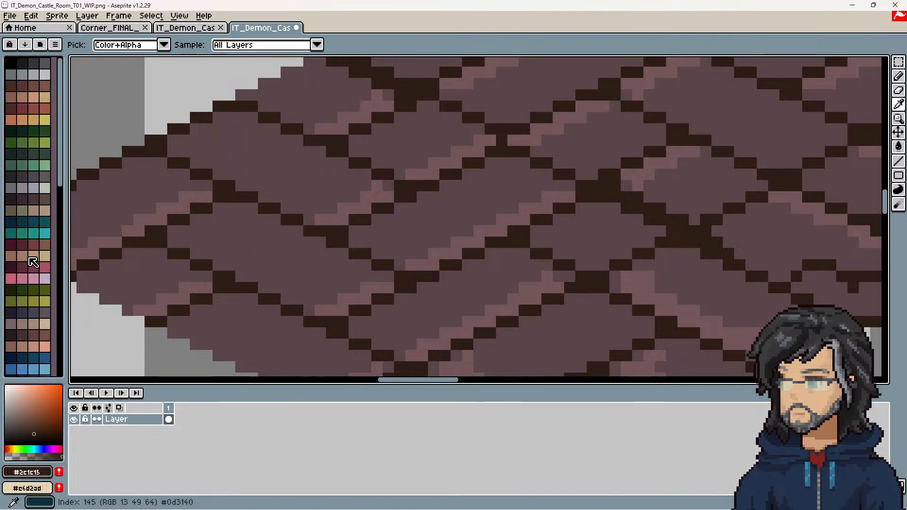
scroll(29, 255, down, 5)
click(258, 240)
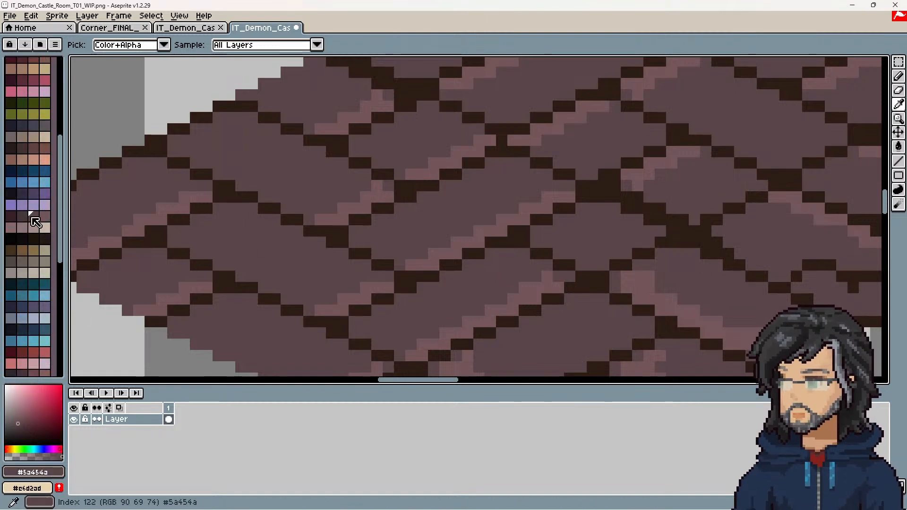
Browse from the ColorPalette folder to the Demon_Castle prop sprites' Walls folder to open a wall sprite
click(198, 28)
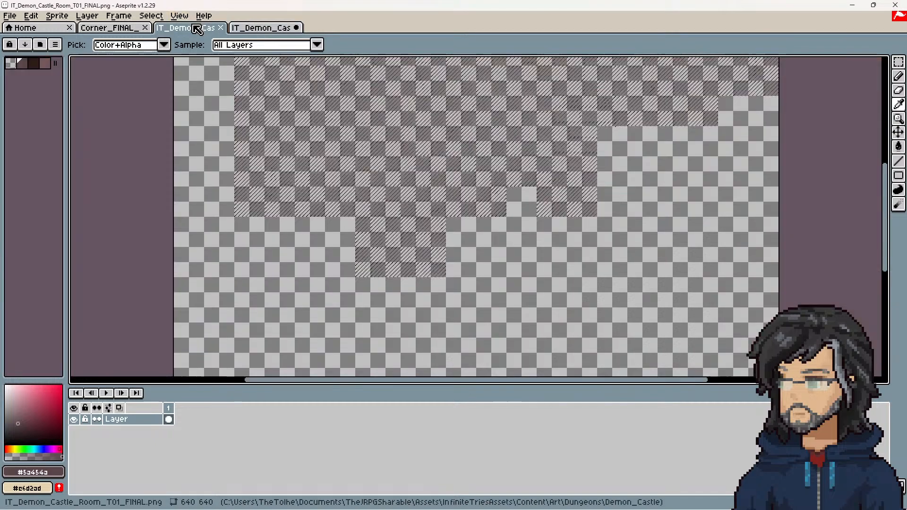
click(130, 28)
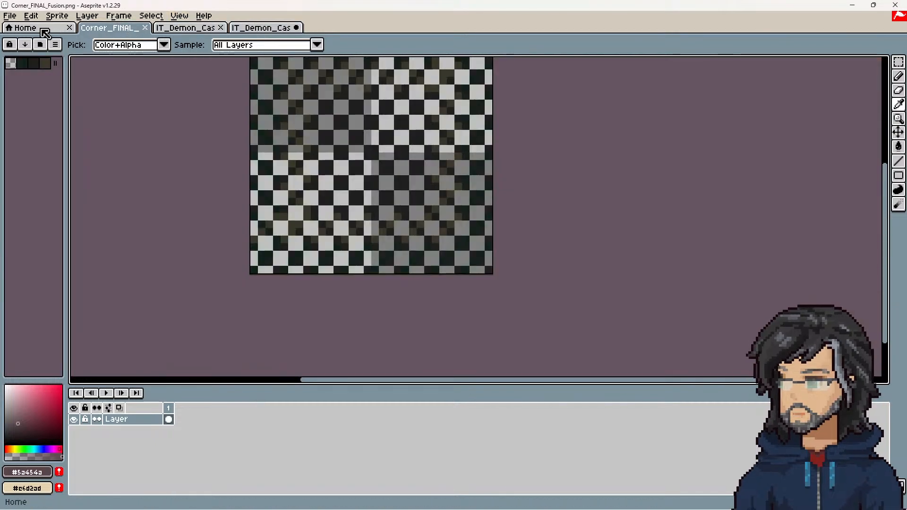
click(12, 18)
click(24, 40)
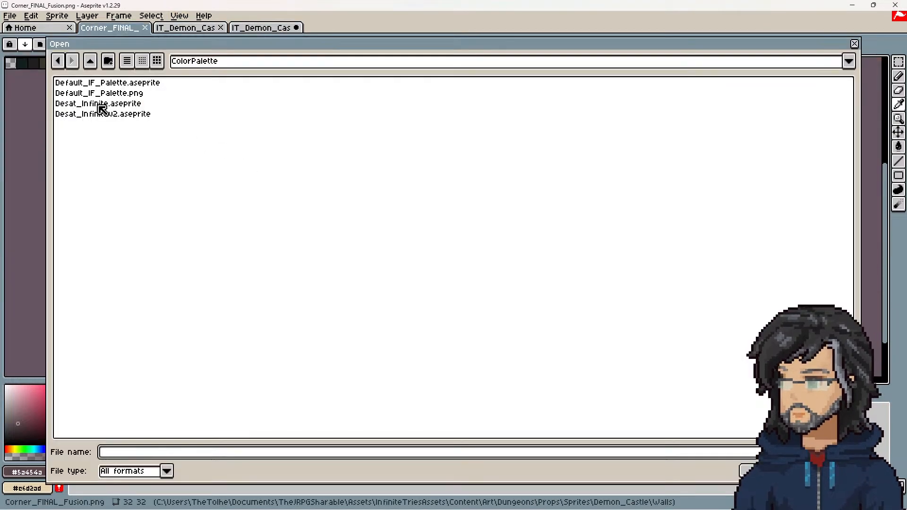
click(91, 62)
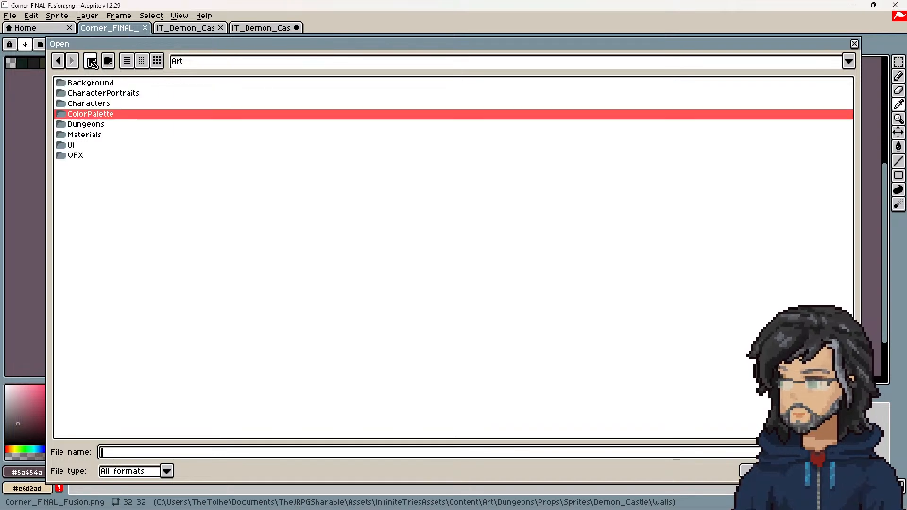
double_click(82, 125)
double_click(84, 146)
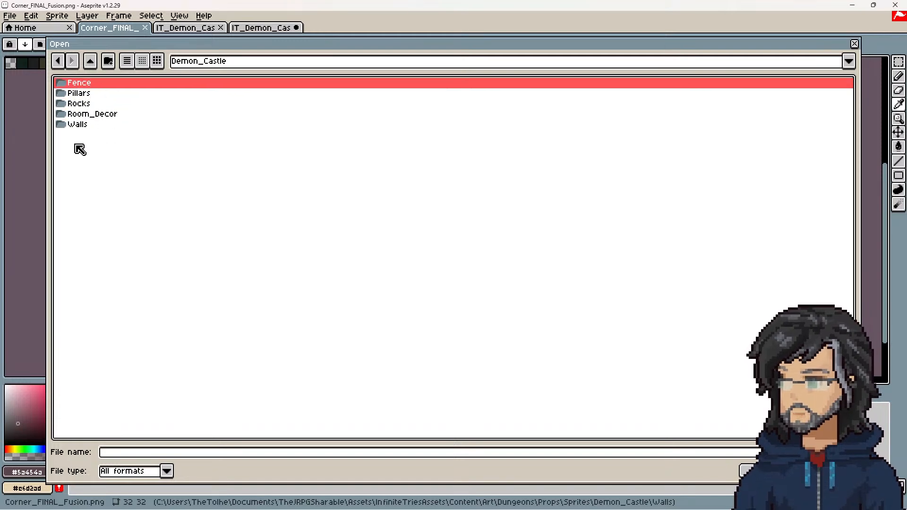
double_click(75, 124)
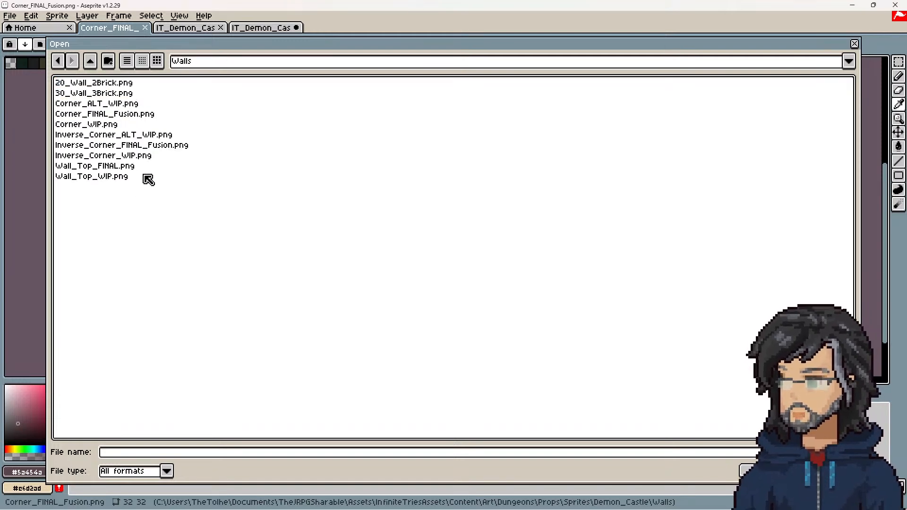
Open 30_Wall_3Brick.png and bring the wall's bricks into close view
double_click(110, 93)
scroll(460, 199, up, 5)
middle_drag(465, 195, 456, 187)
scroll(409, 223, up, 3)
middle_drag(434, 220, 375, 144)
scroll(368, 222, down, 3)
scroll(402, 215, up, 1)
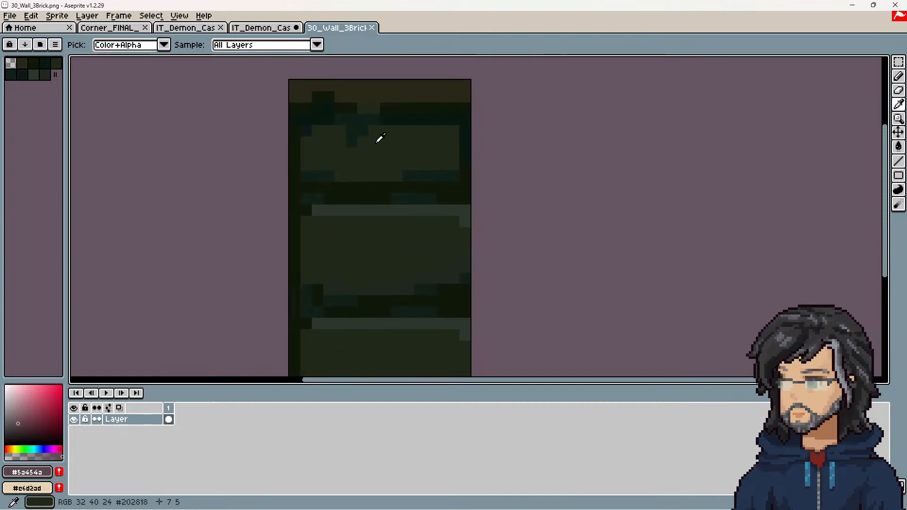
Save the palette of the IT_Demon_Castle_Room_T01_WIP.png floor sprite as the default palette
click(272, 28)
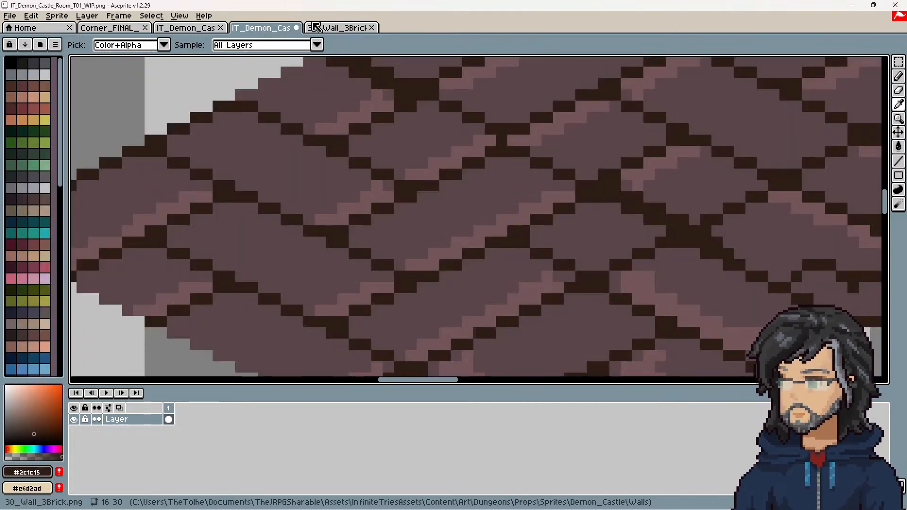
click(339, 28)
click(263, 28)
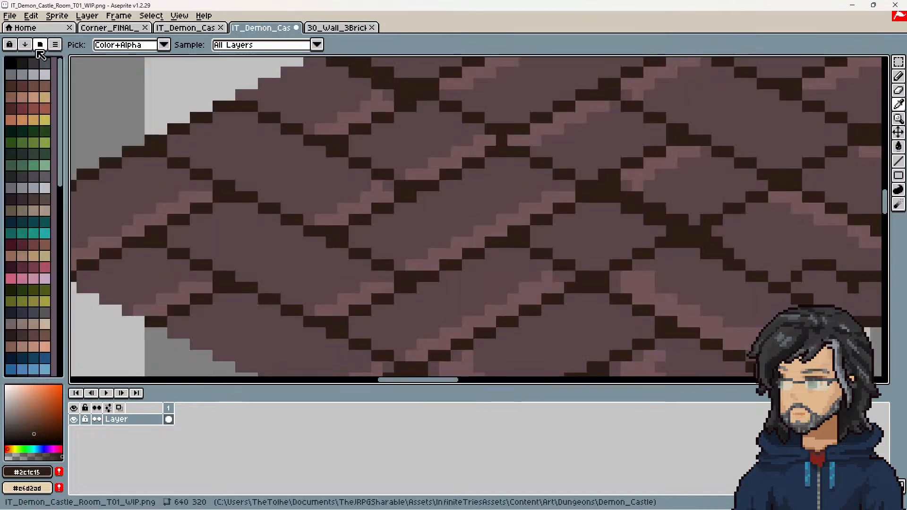
click(56, 45)
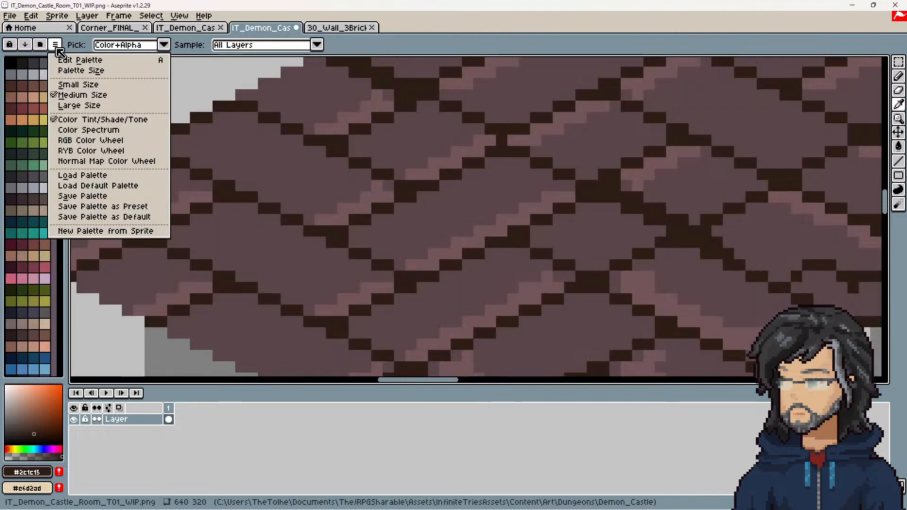
click(102, 214)
Load the default palette into the 30_Wall_3Brick.png sprite
click(339, 28)
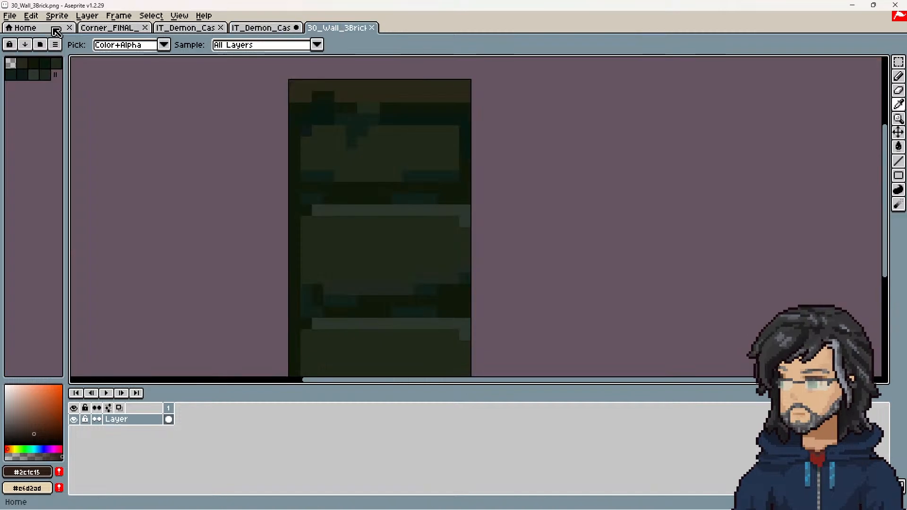
click(55, 45)
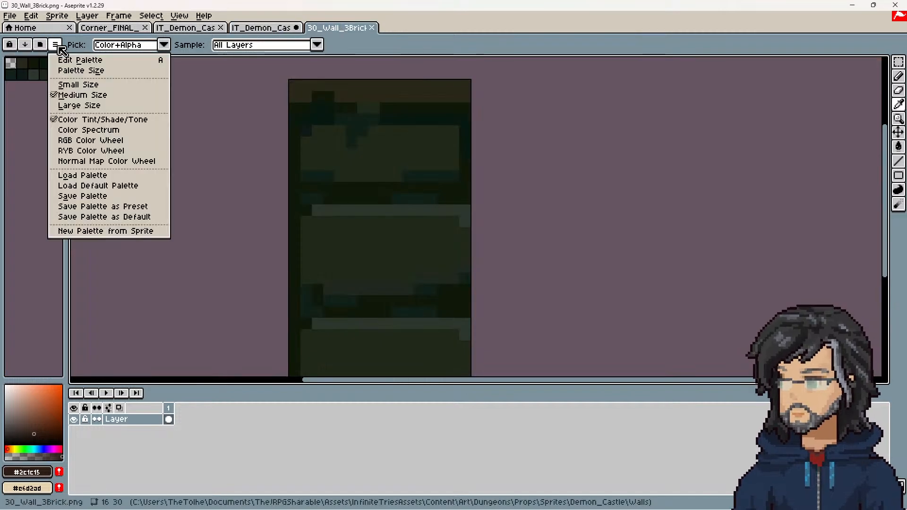
click(110, 186)
Fill the faces of the wall's three bricks with the floor's brick colour, palette index 122, using the Paint Bucket
scroll(43, 277, down, 5)
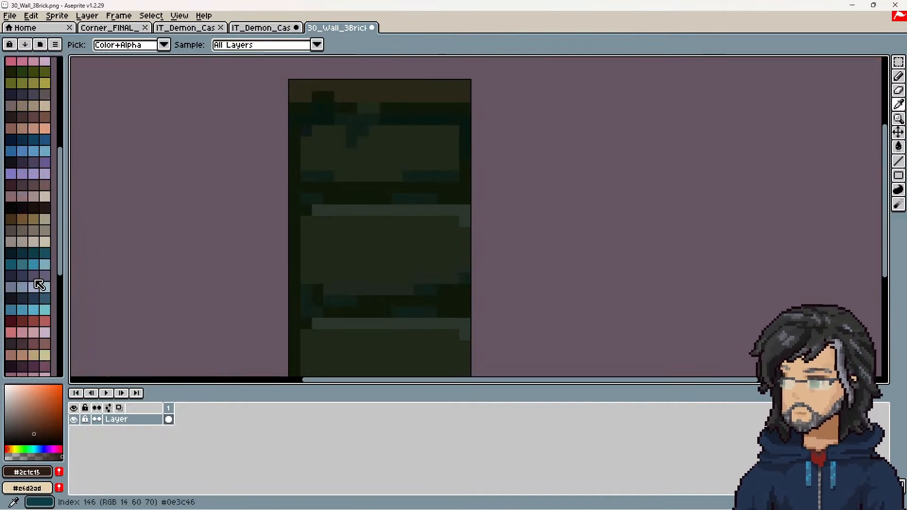
scroll(44, 277, down, 5)
scroll(44, 277, up, 10)
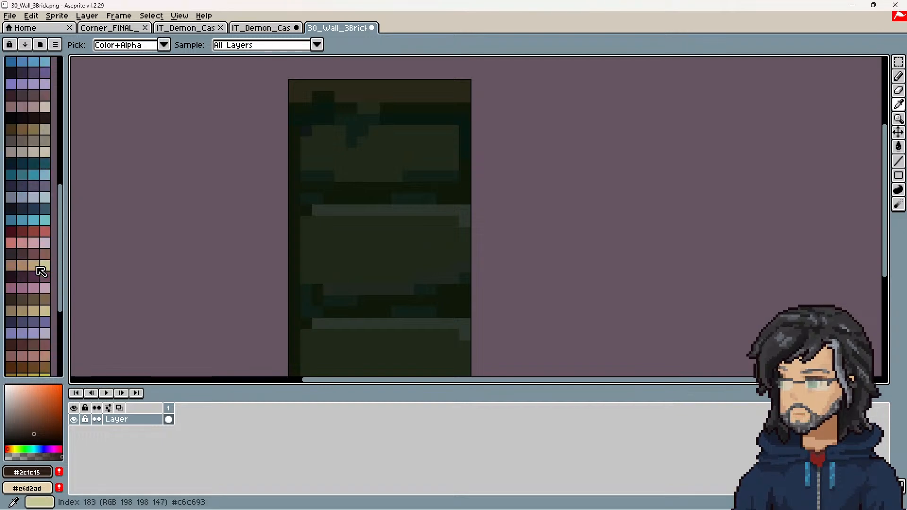
click(33, 251)
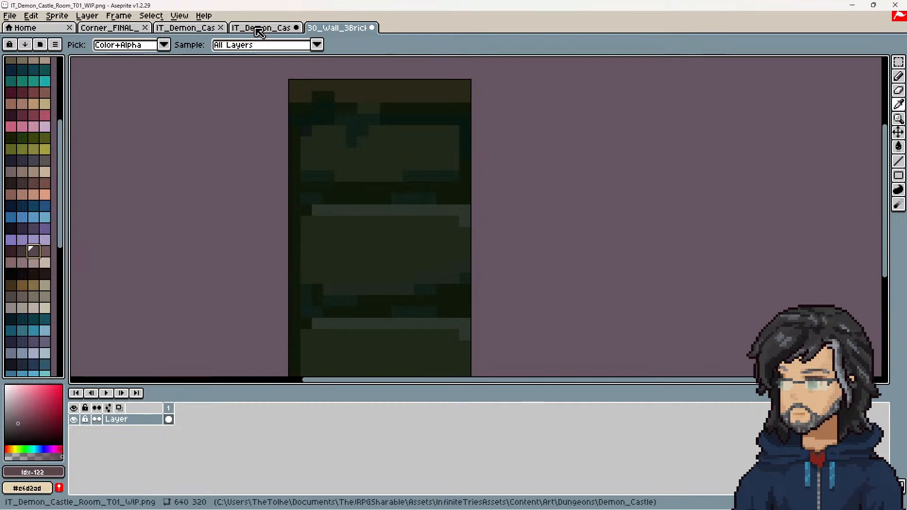
click(261, 29)
click(327, 30)
key(g)
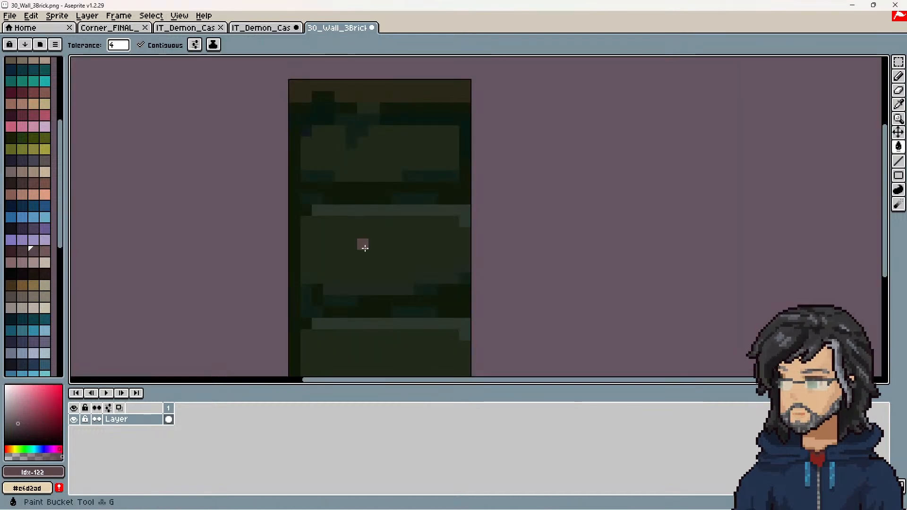
click(364, 248)
click(364, 156)
click(384, 356)
middle_drag(479, 291, 481, 193)
middle_drag(397, 214, 409, 269)
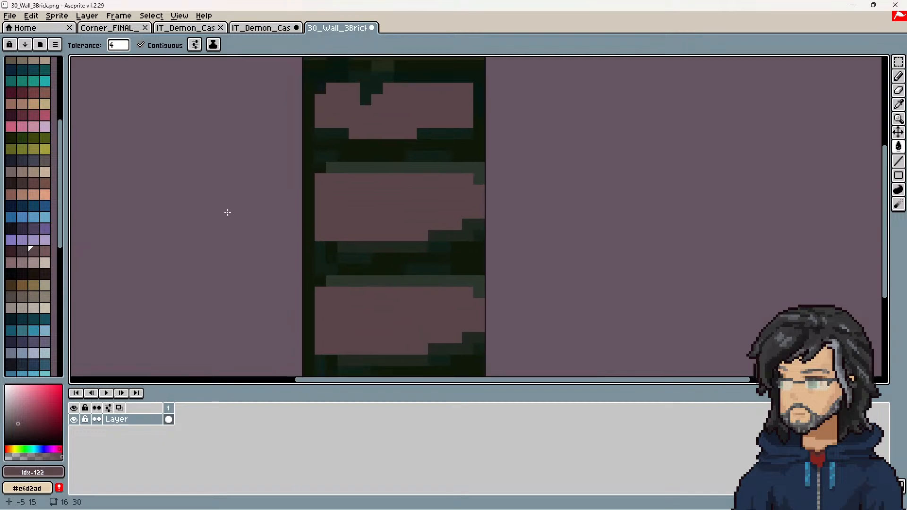
Sample highlight colour #735559 from the floor sprite and fill the upper edge of the wall's lowest brick with it
click(264, 30)
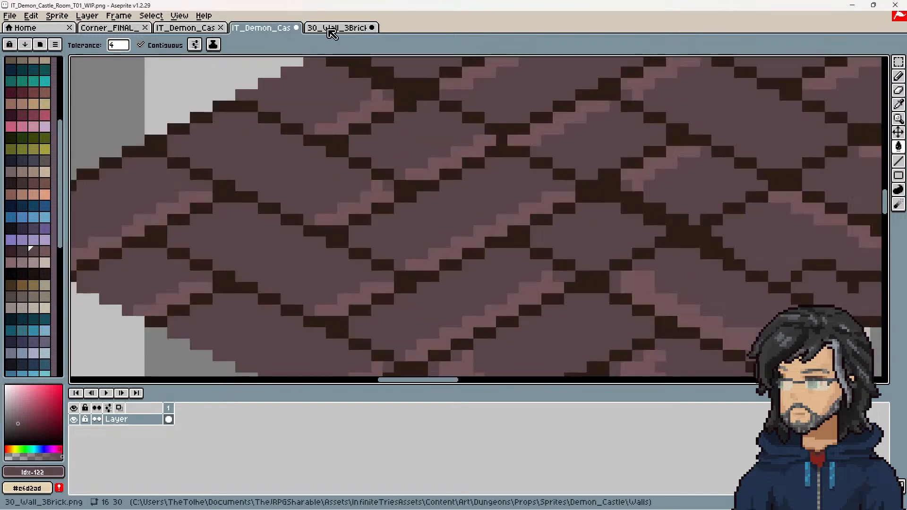
key(i)
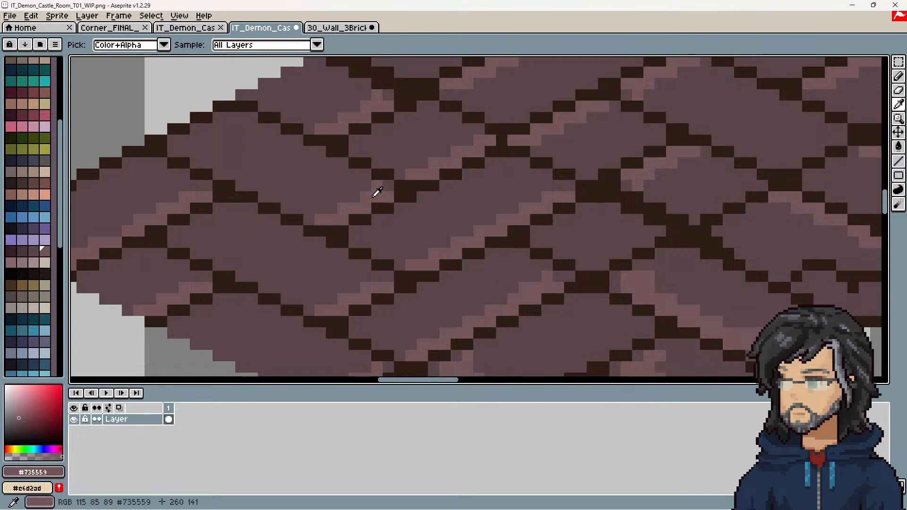
click(336, 28)
key(g)
click(382, 268)
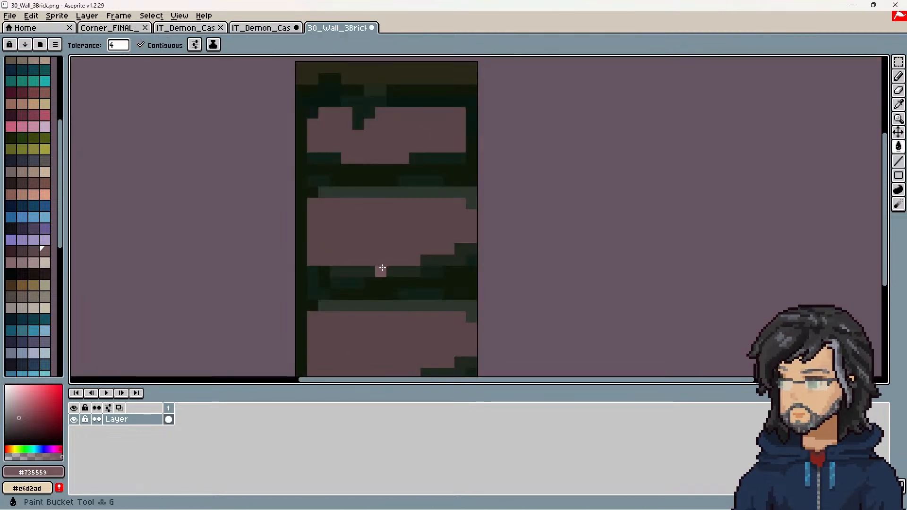
click(389, 306)
scroll(405, 256, down, 4)
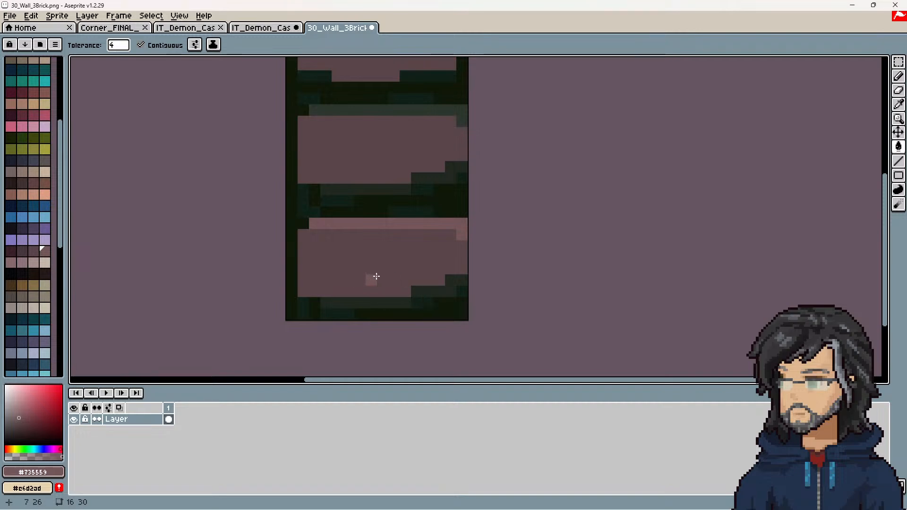
Turn off contiguous filling for the Paint Bucket and undo the earlier fills on the wall sprite
scroll(401, 270, up, 4)
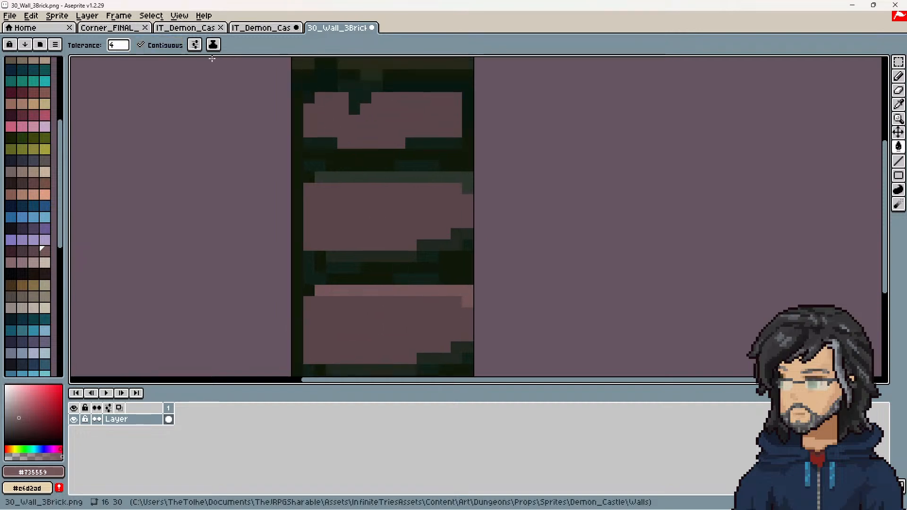
click(168, 44)
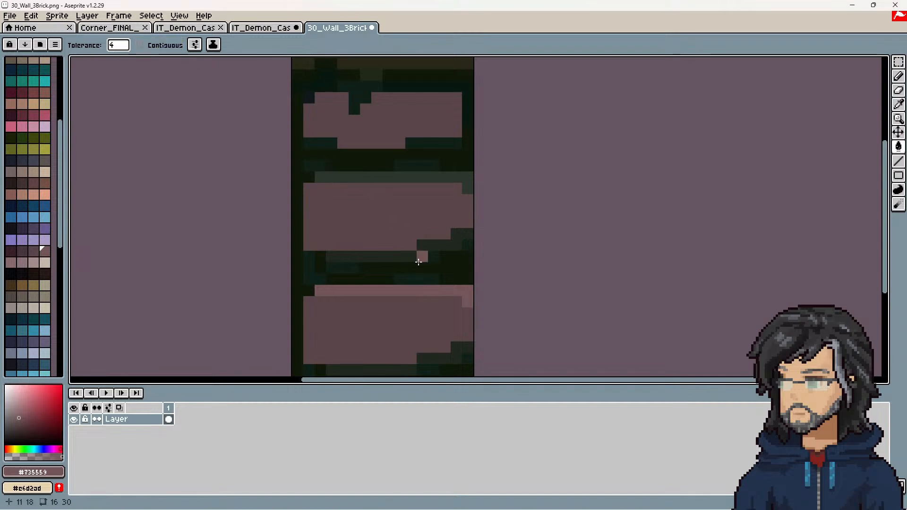
key(ctrl+z)
key(ctrl+z)
key(ctrl+z)
key(ctrl+z)
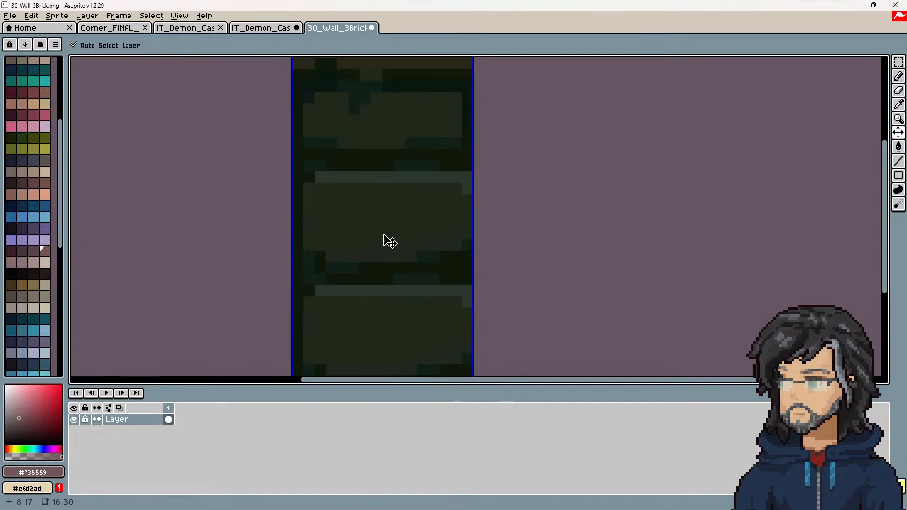
Recolour all brick faces with palette index 122, the top-edge highlights with 123 and the dark teal patches with 121
click(365, 216)
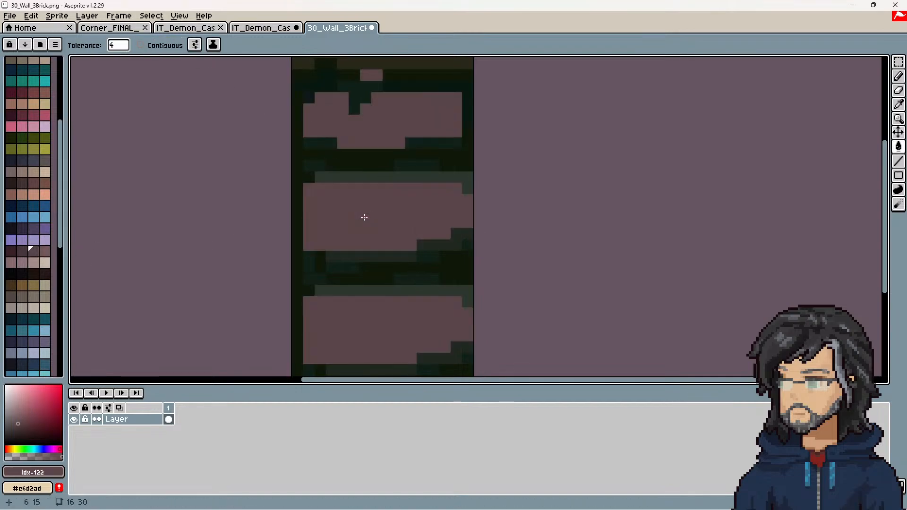
click(45, 251)
click(359, 177)
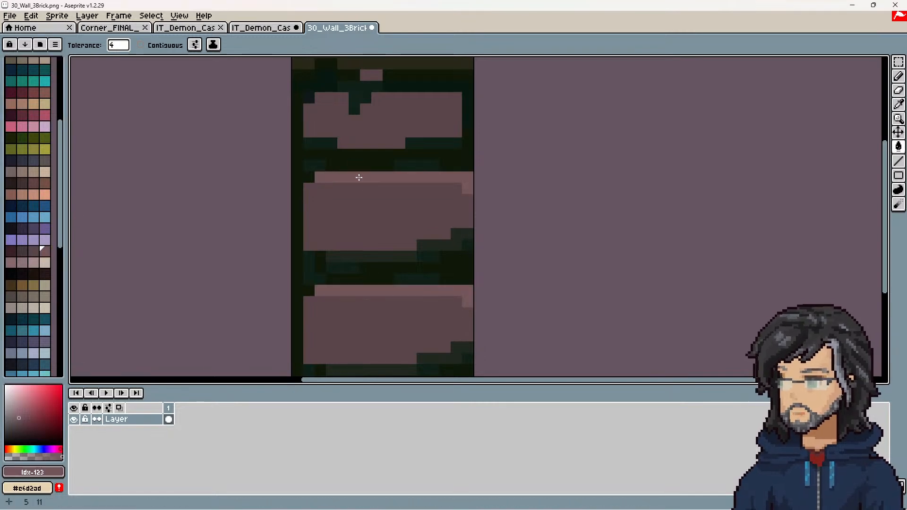
click(22, 250)
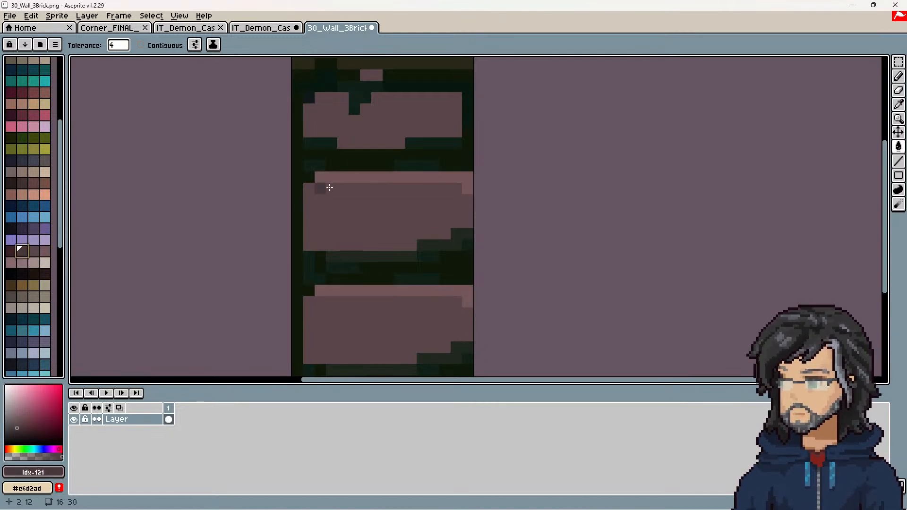
click(315, 166)
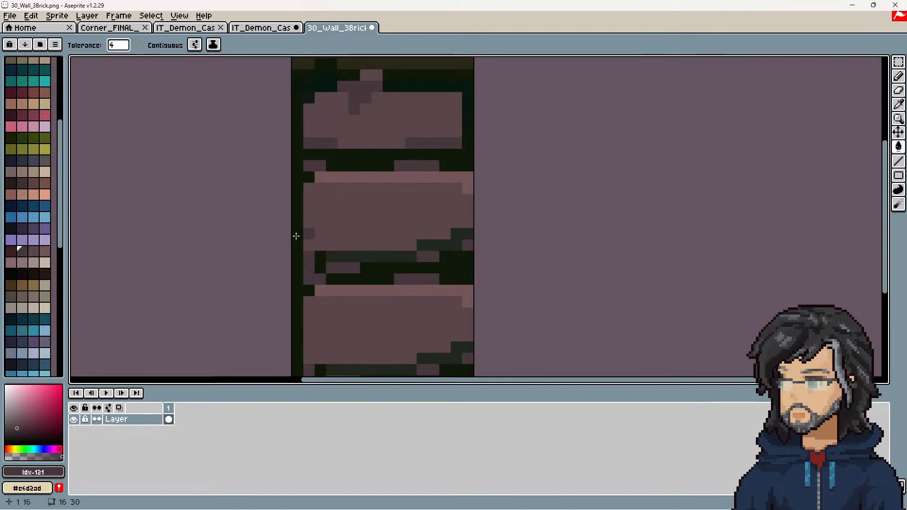
click(11, 251)
click(367, 161)
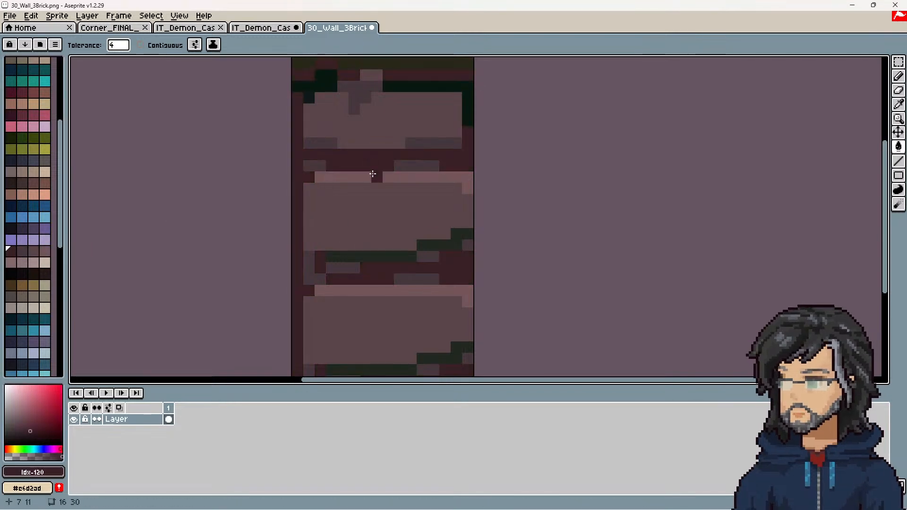
key(ctrl+z)
Fill the dark mortar lines between and around the bricks with palette index 130
click(34, 275)
click(373, 164)
drag(396, 220, 384, 234)
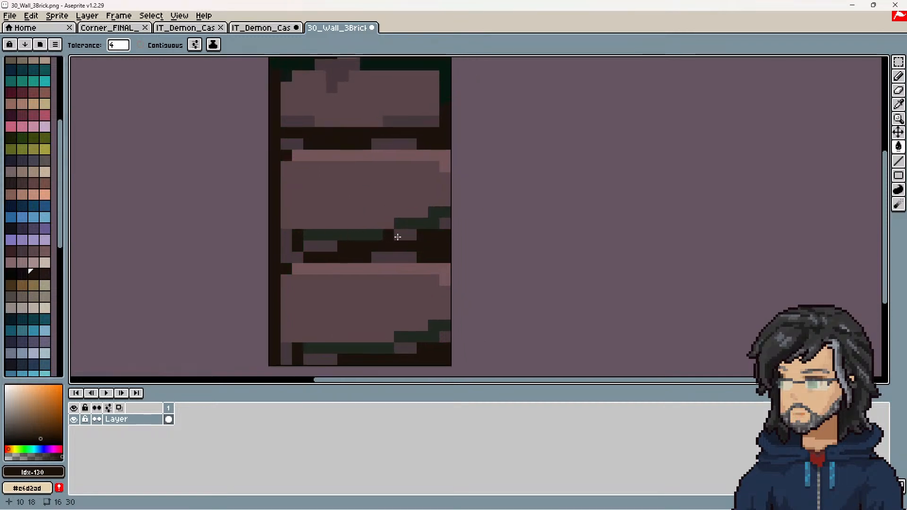
key(i)
click(372, 184)
key(g)
click(416, 224)
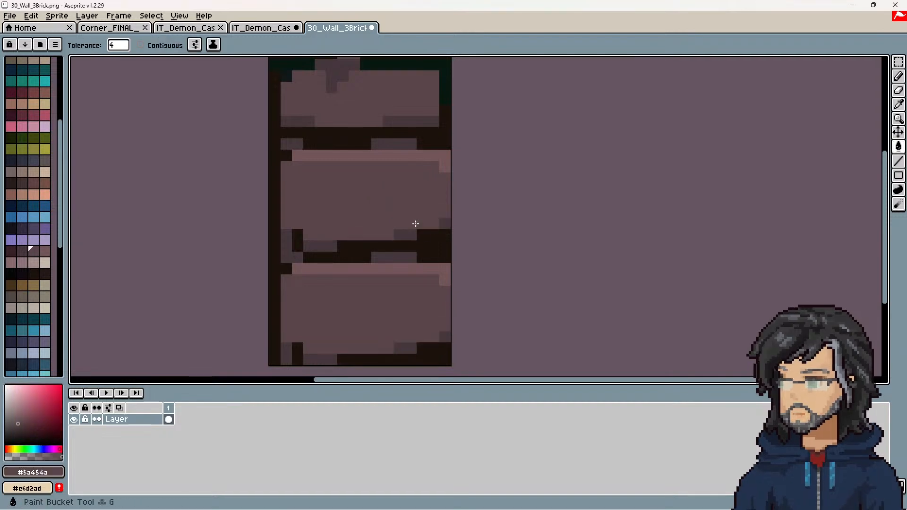
scroll(402, 259, down, 3)
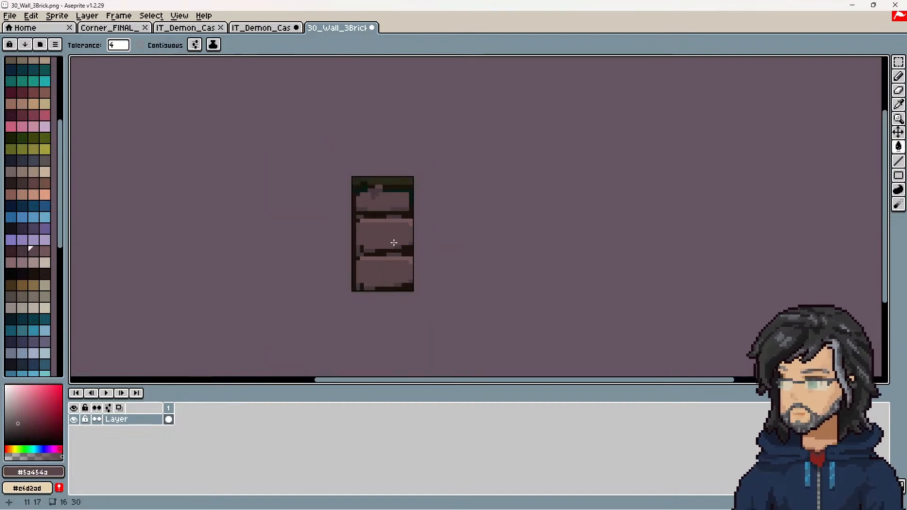
scroll(388, 237, up, 1)
scroll(391, 219, up, 1)
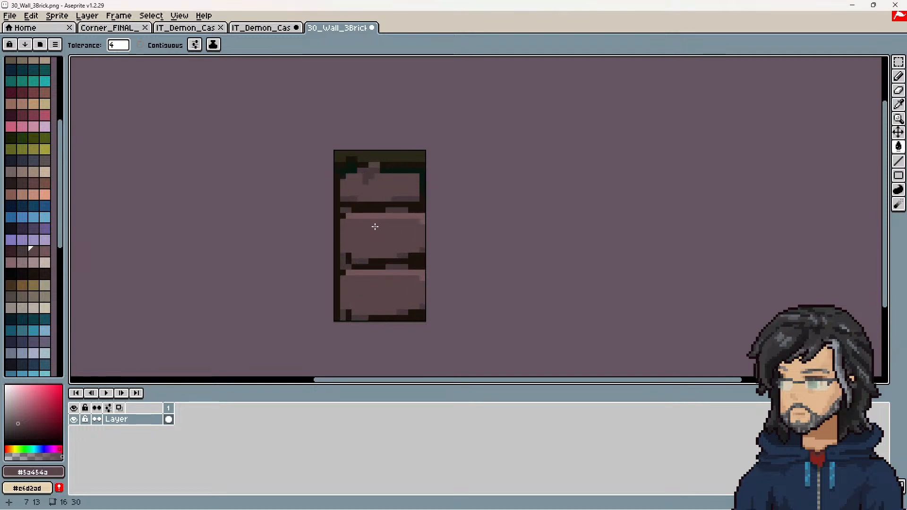
key(v)
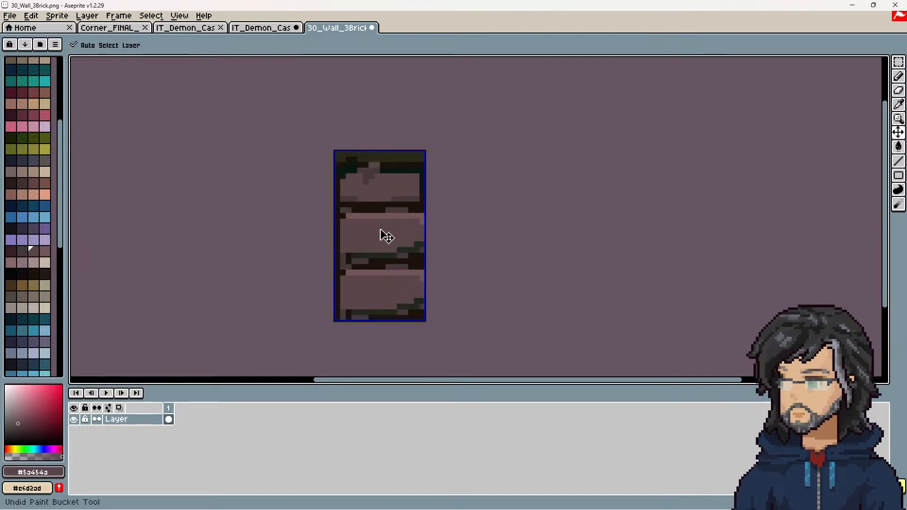
Fill the green shading along the lower edges of the two bottom bricks with palette index 121
key(g)
scroll(377, 260, up, 3)
click(22, 250)
click(376, 251)
scroll(399, 303, down, 3)
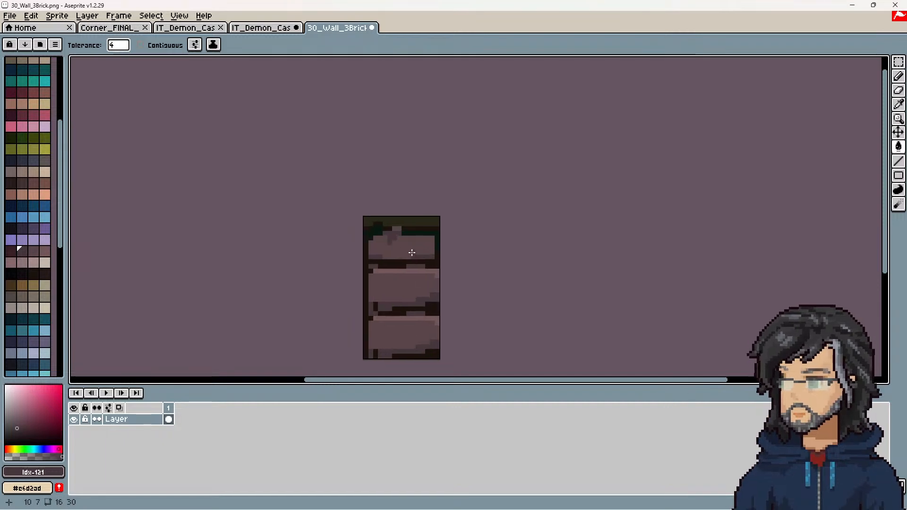
Fill the dark green shadow band above and beside the top brick with palette index 128
scroll(393, 228, up, 7)
scroll(364, 260, down, 1)
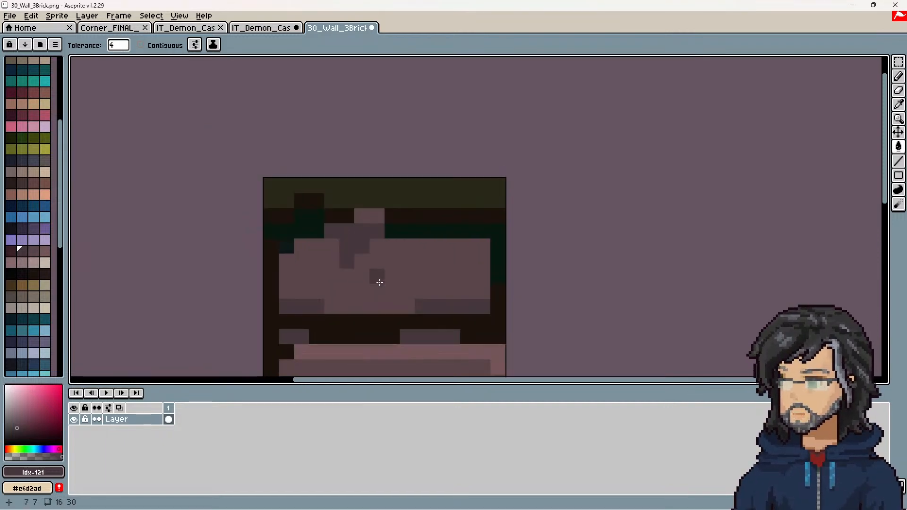
middle_drag(385, 282, 395, 263)
key(b)
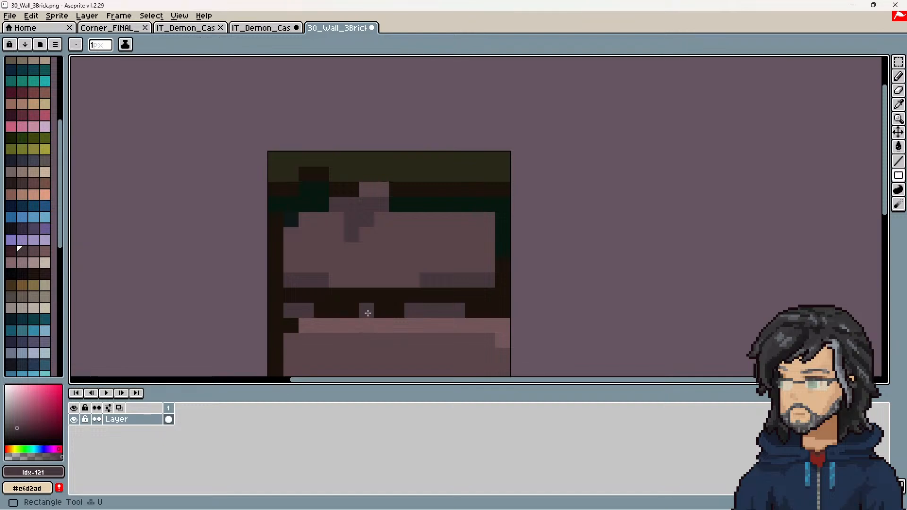
click(22, 275)
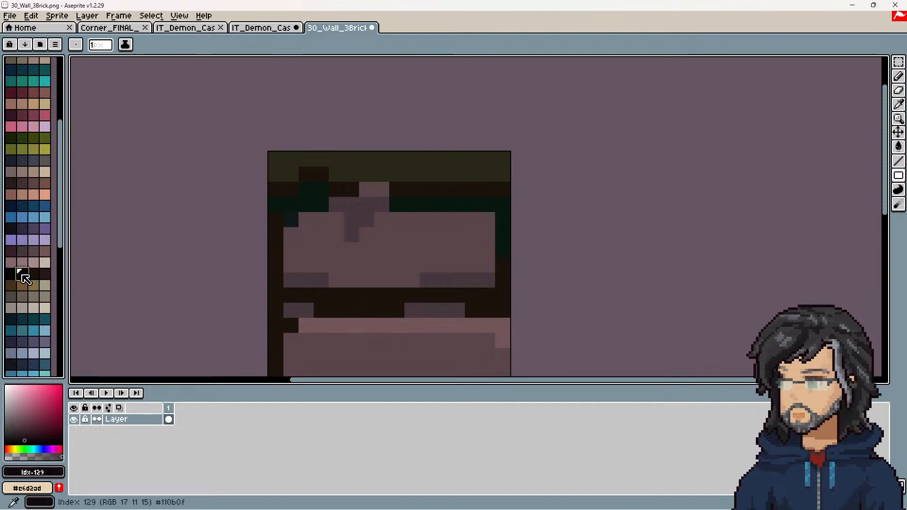
click(33, 274)
click(11, 274)
key(g)
click(415, 205)
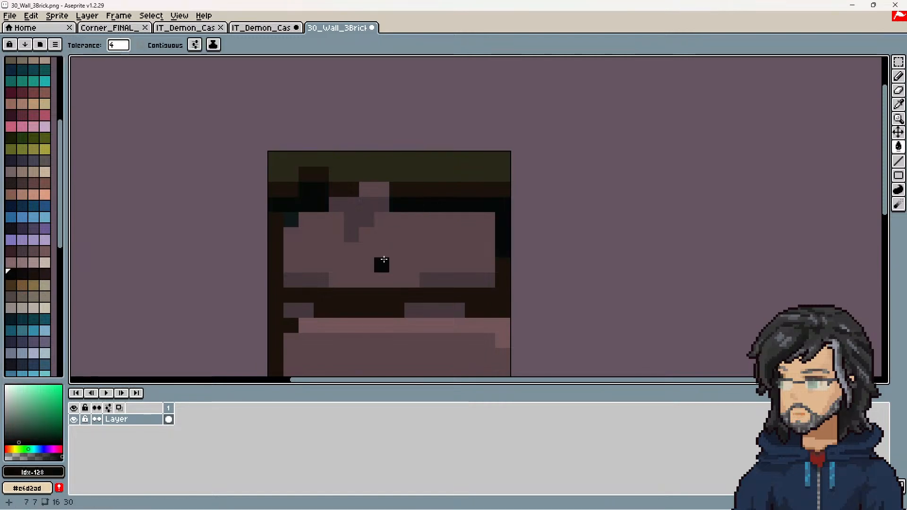
Fill the olive strip along the top of the wall sprite with brown palette index 133
scroll(384, 259, down, 2)
scroll(378, 239, up, 2)
scroll(41, 298, down, 5)
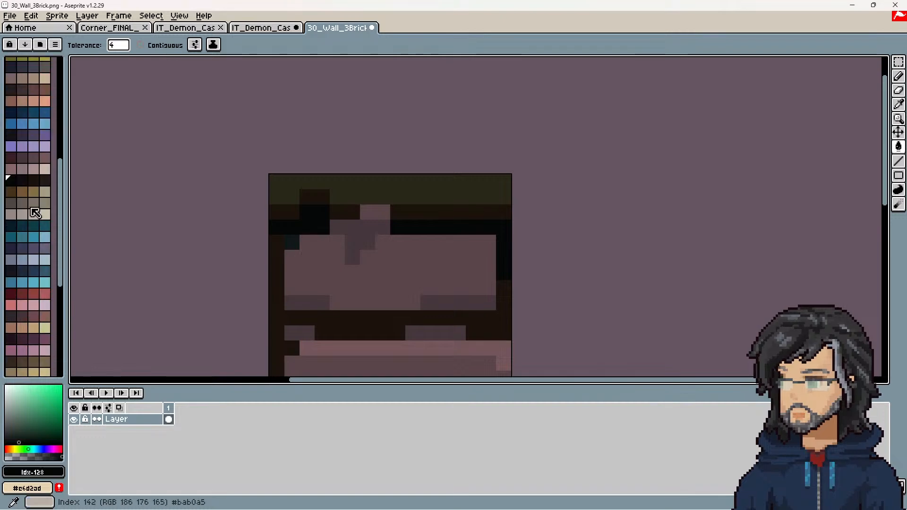
click(24, 193)
click(368, 185)
scroll(377, 249, down, 4)
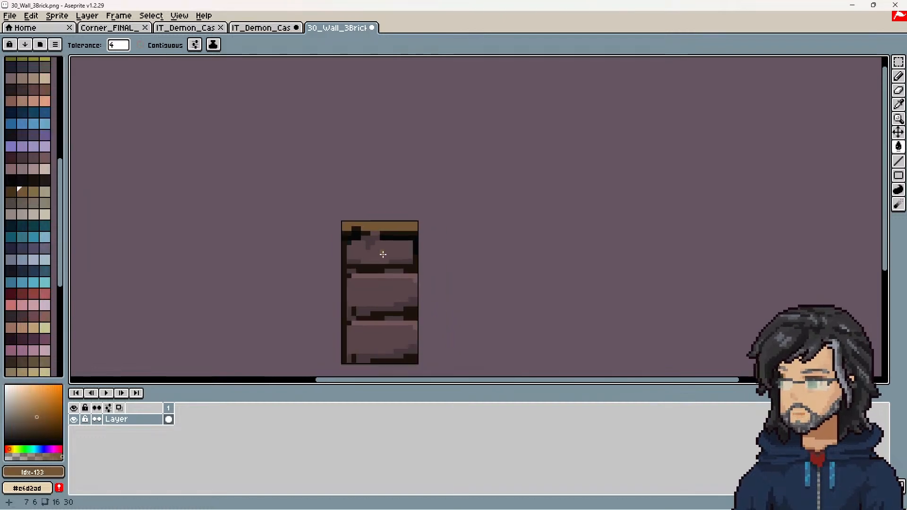
Recolour the remaining teal pixel at the top brick's upper-left corner with the bricks' shadow colour #46373c
scroll(358, 251, up, 3)
click(358, 246)
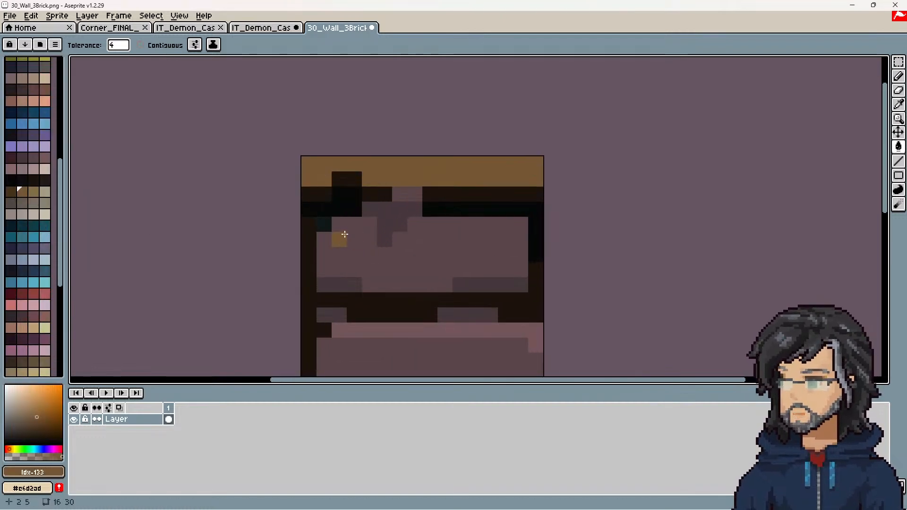
middle_drag(354, 232, 371, 240)
key(i)
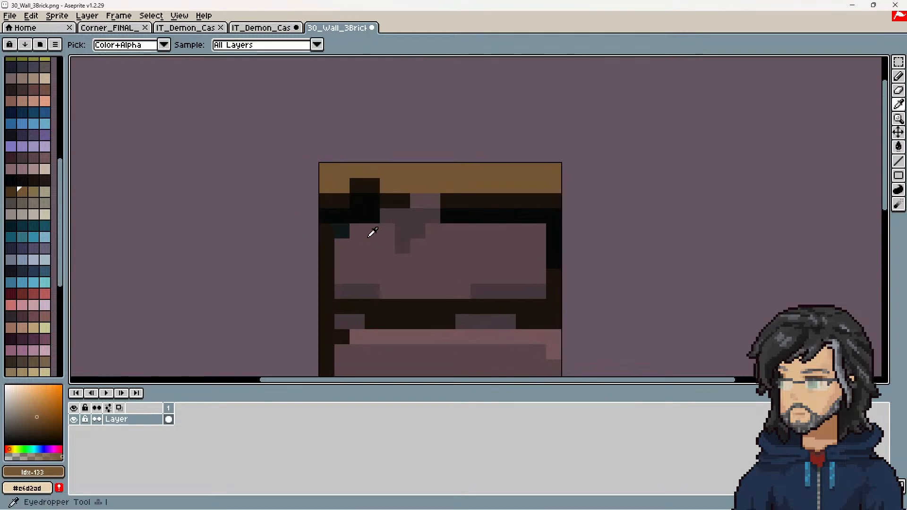
click(359, 290)
key(b)
scroll(406, 254, down, 3)
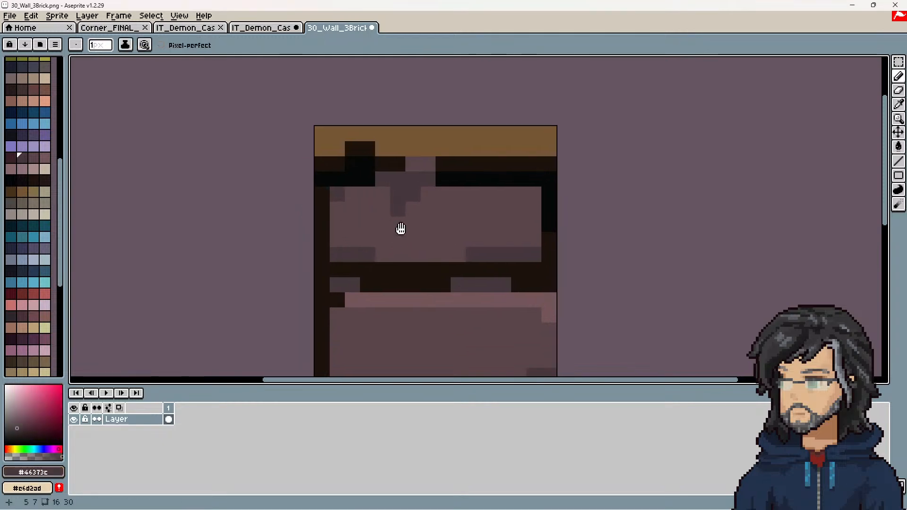
middle_drag(388, 196, 399, 223)
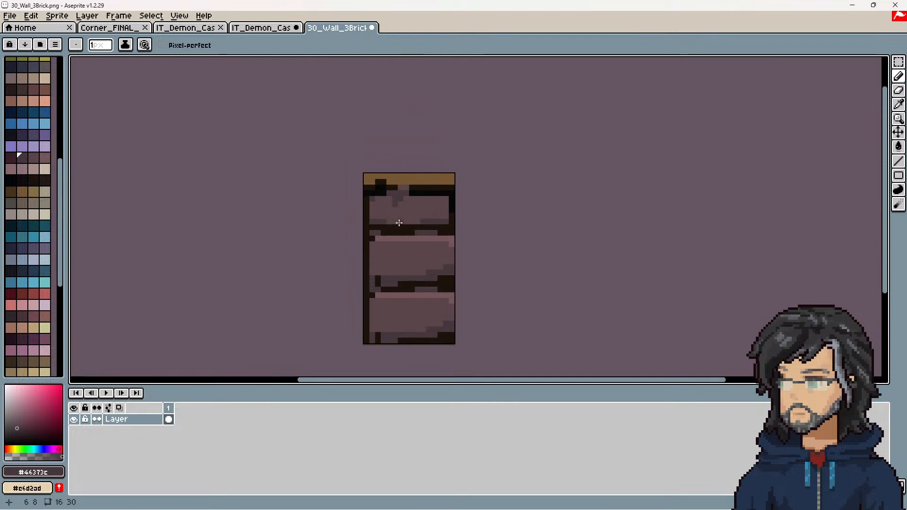
scroll(409, 213, up, 1)
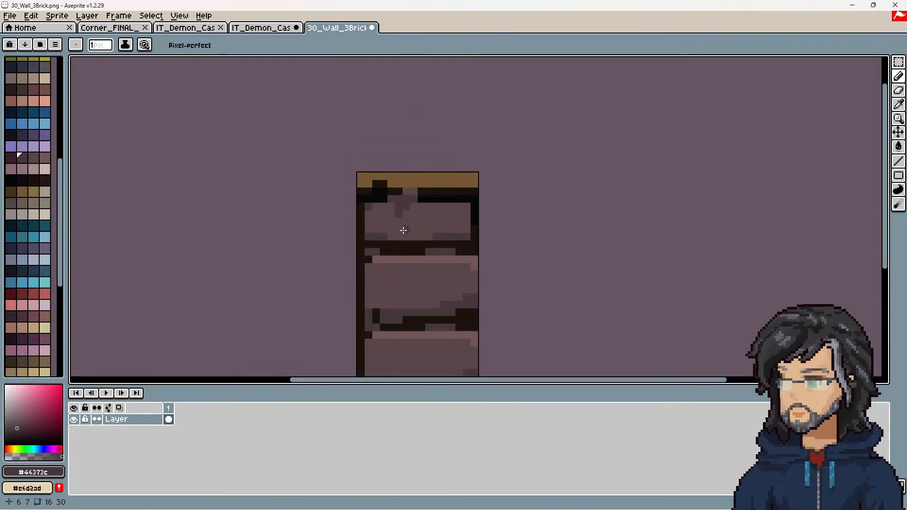
Fill the strip along the top of the wall with light purple palette index 117
scroll(398, 236, down, 1)
scroll(392, 254, up, 2)
scroll(396, 249, down, 1)
middle_drag(435, 239, 444, 212)
click(44, 179)
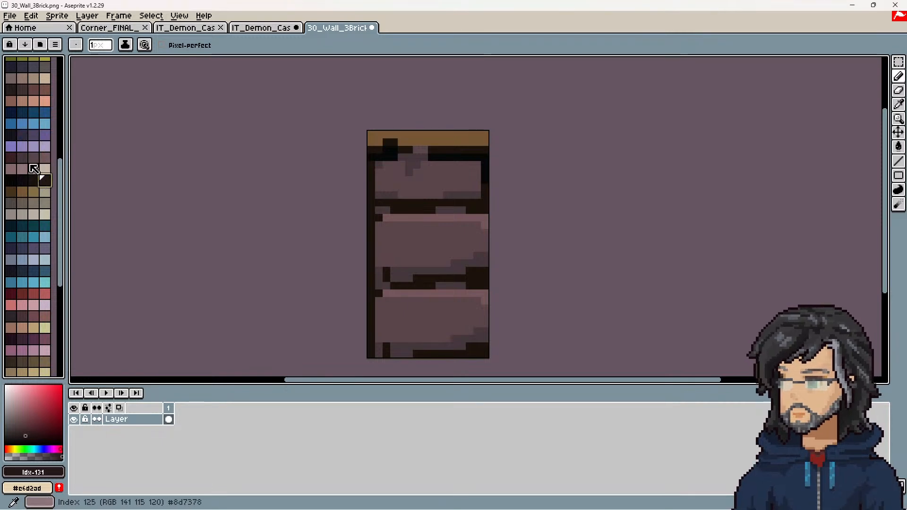
click(21, 146)
key(g)
click(417, 137)
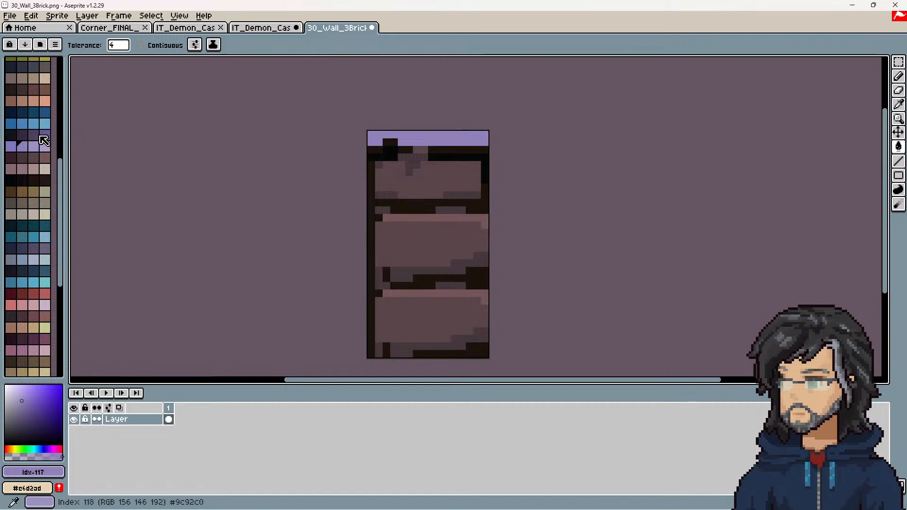
Fill the strip along the top of the wall with dark purple palette index 113
click(22, 135)
click(432, 139)
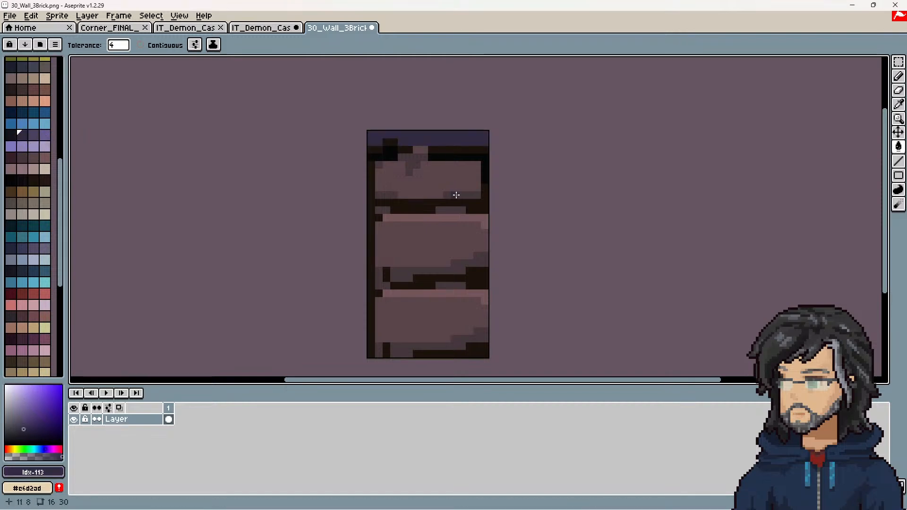
scroll(454, 193, down, 6)
scroll(477, 211, up, 4)
middle_drag(490, 178, 469, 230)
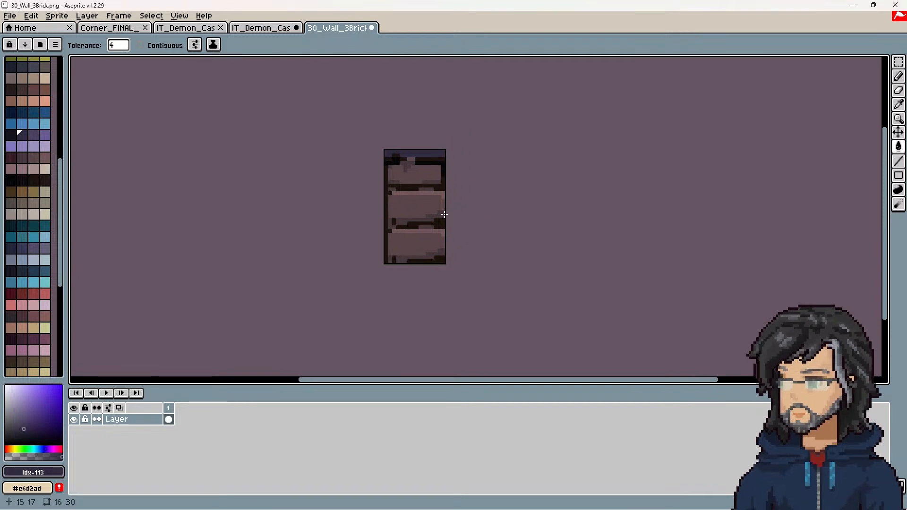
Try palette index 112 on the wall's top strip, and return the strip to palette index 113
click(16, 136)
click(410, 156)
scroll(449, 175, up, 2)
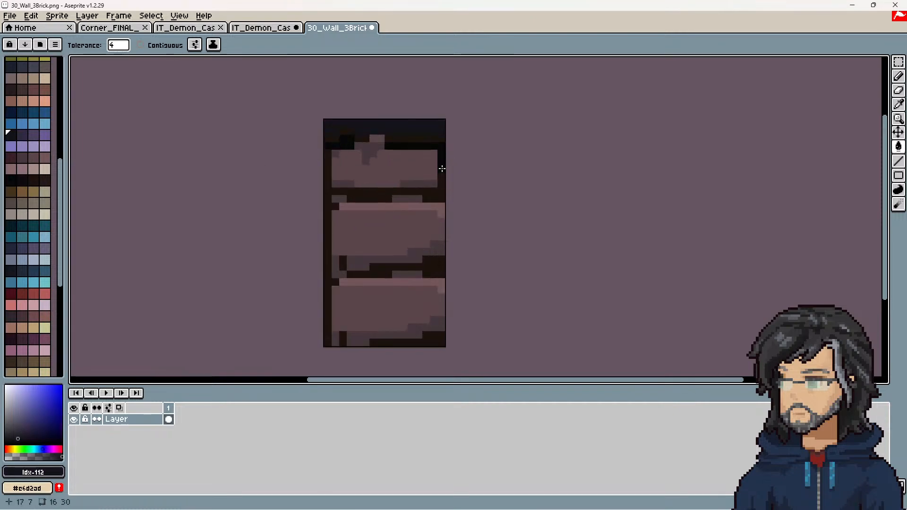
click(20, 140)
click(449, 163)
scroll(439, 227, down, 2)
middle_drag(460, 242, 458, 210)
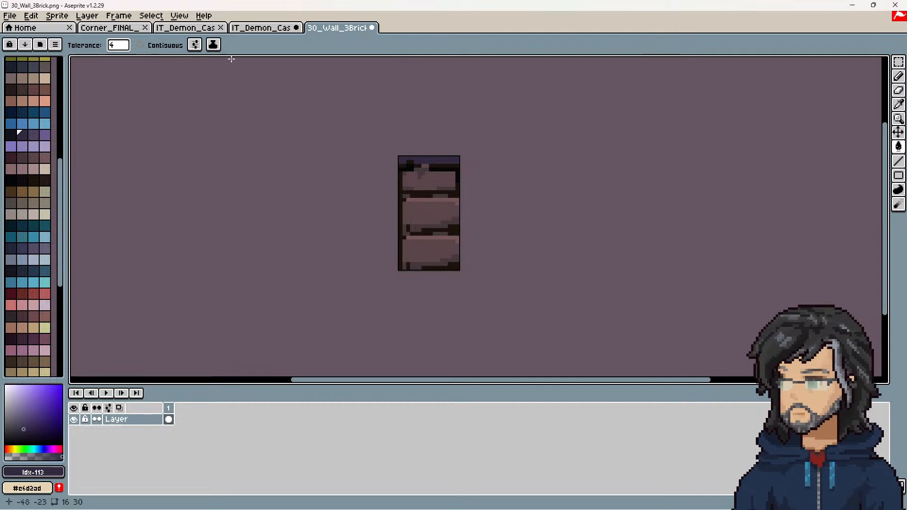
Load the default palette into Corner_FINAL_Fusion.png, and return to the 30_Wall_3Brick.png sprite
click(198, 28)
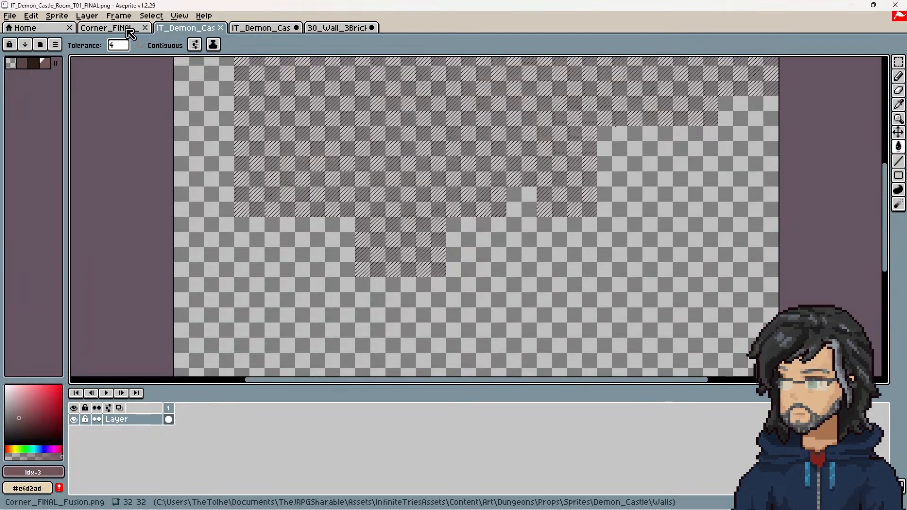
click(128, 29)
middle_drag(387, 185, 417, 221)
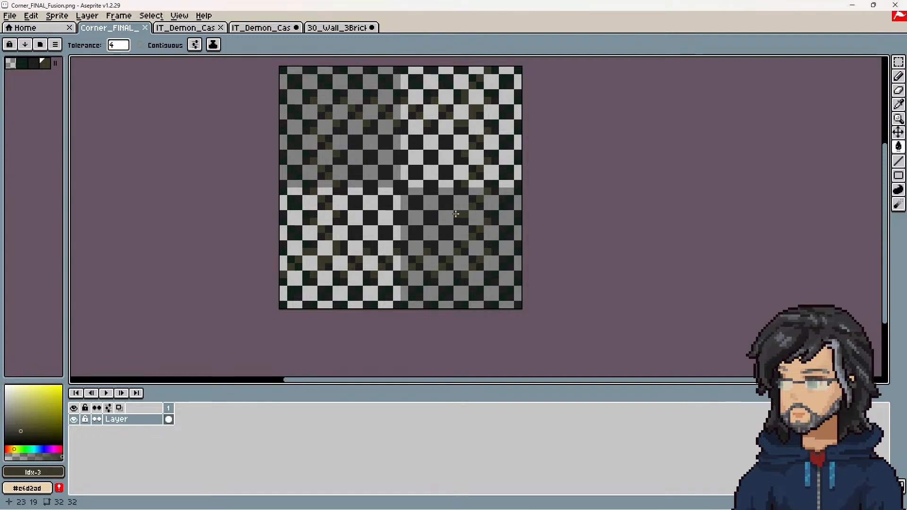
scroll(456, 214, up, 3)
click(55, 45)
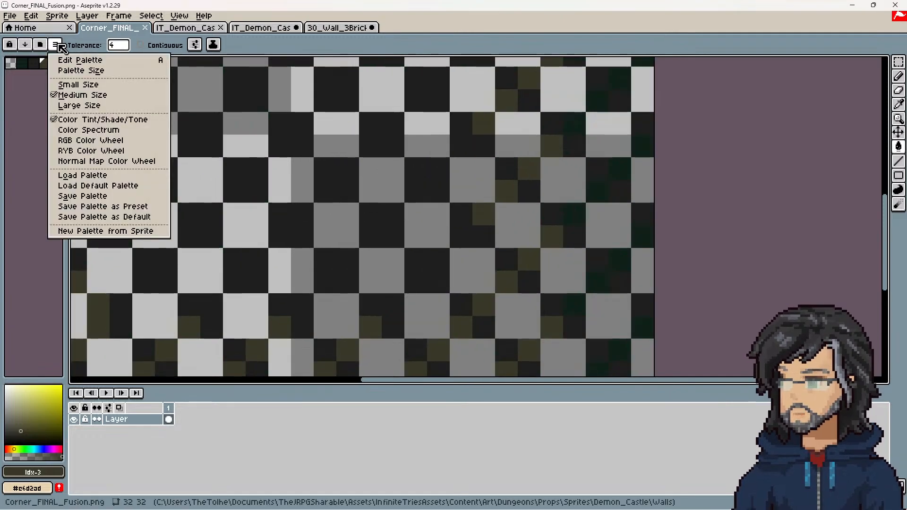
click(103, 187)
middle_drag(226, 251, 416, 193)
scroll(409, 207, down, 2)
click(344, 27)
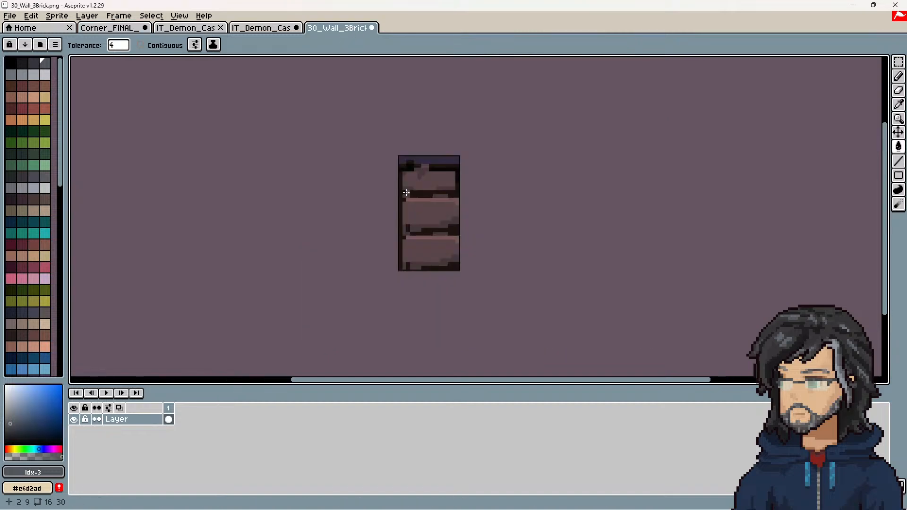
Sample dark purple #312b40 from the brick wall's top strip and fill the olive pixels of Corner_FINAL_Fusion.png with it
scroll(435, 158, up, 1)
key(i)
click(434, 153)
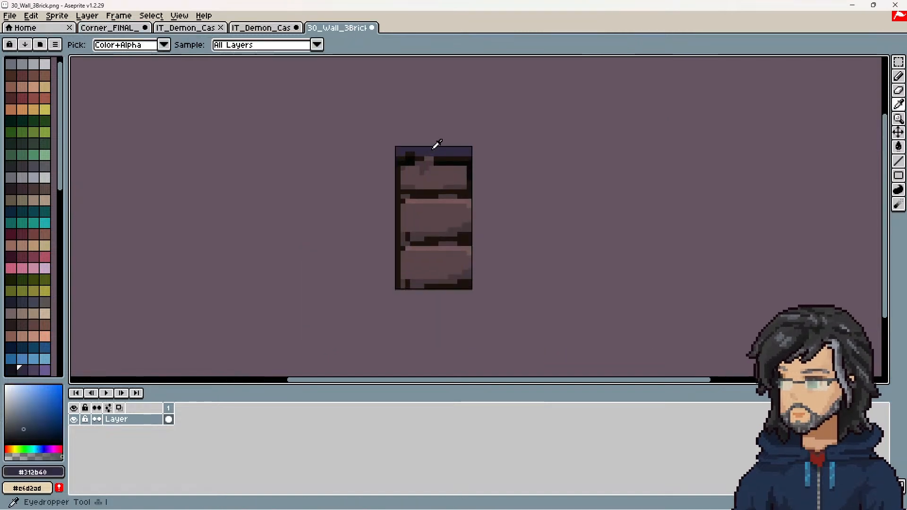
click(123, 29)
key(g)
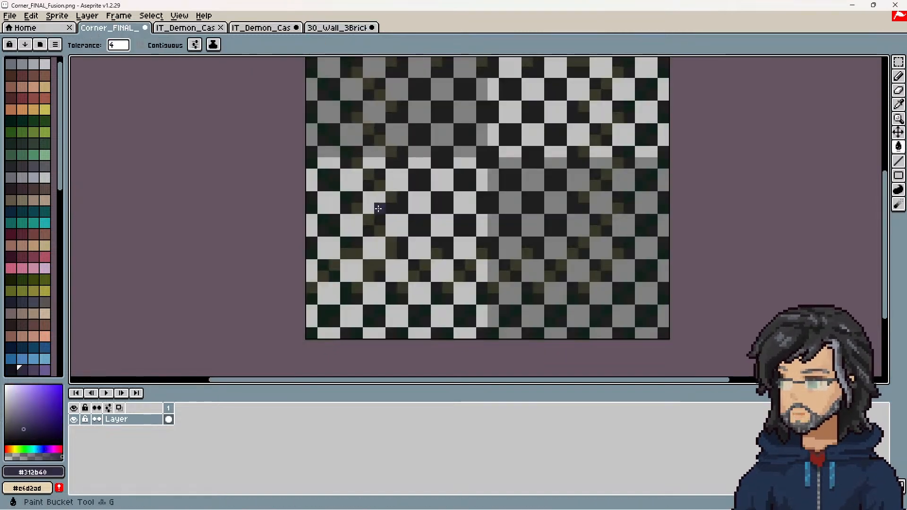
click(358, 202)
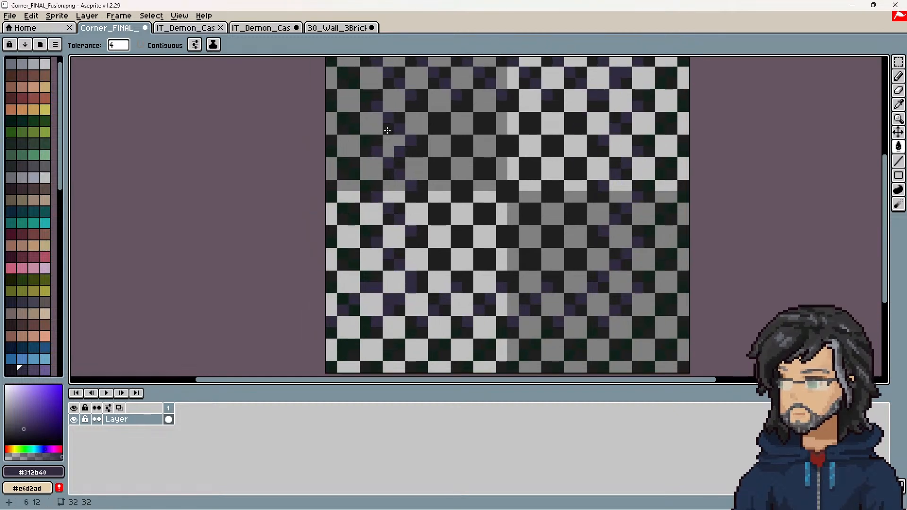
Sample dark brown #1b120a from 30_Wall_3Brick.png and fill the dark green pixels of Corner_FINAL_Fusion.png with it
click(357, 27)
key(i)
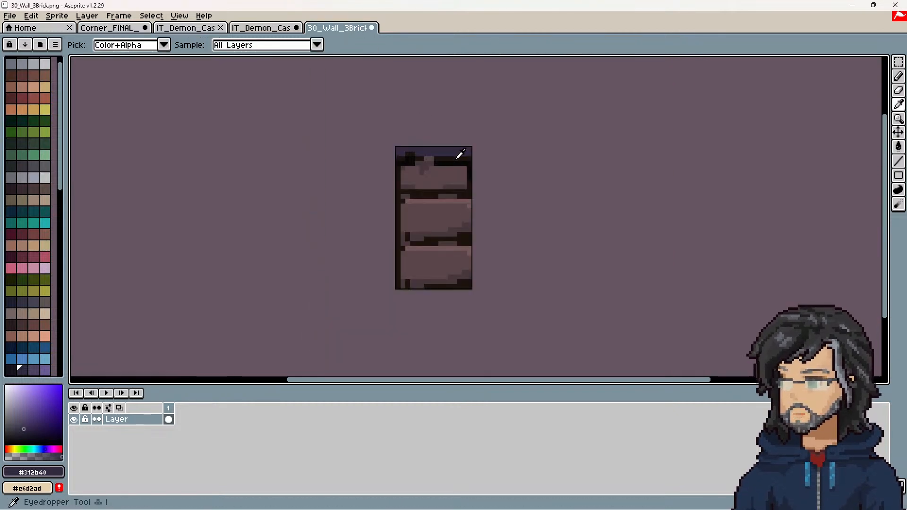
click(456, 157)
click(119, 28)
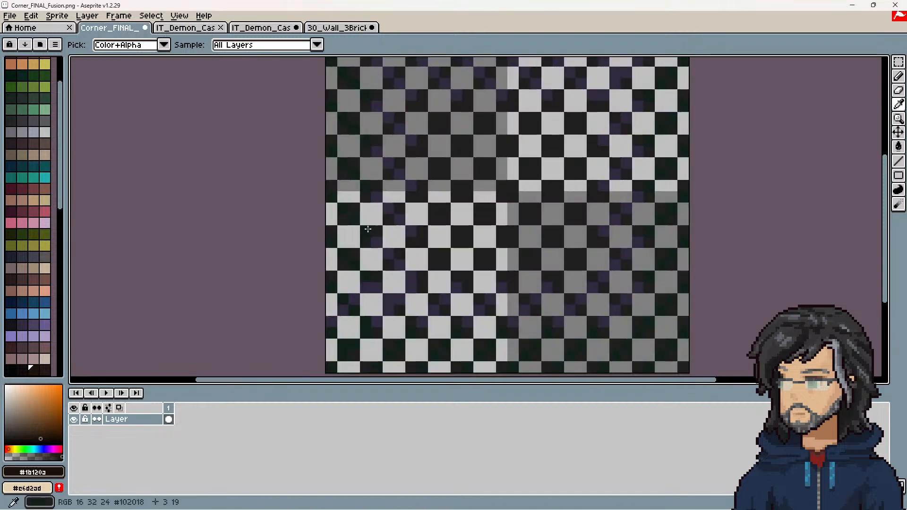
key(g)
click(348, 208)
Save Corner_FINAL_Fusion.png, keeping the PNG format
scroll(446, 231, down, 6)
scroll(470, 235, up, 4)
middle_drag(469, 212, 473, 236)
key(v)
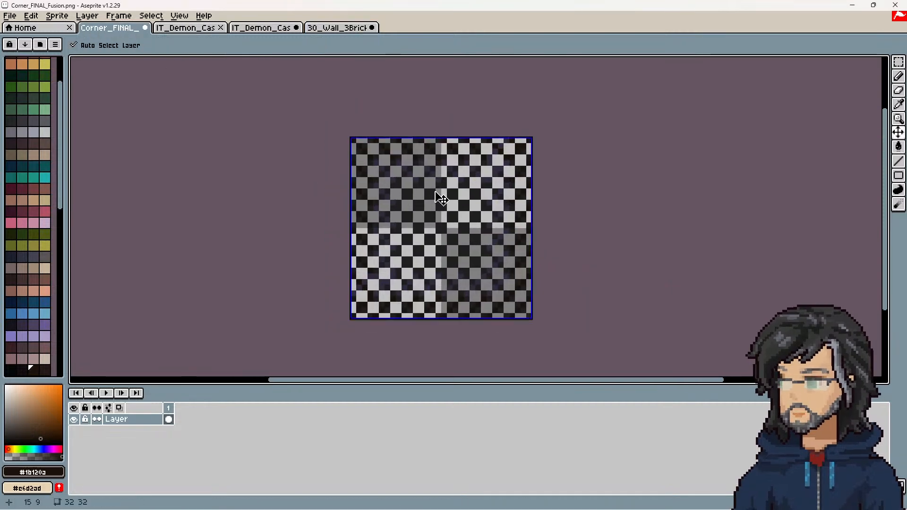
key(ctrl+s)
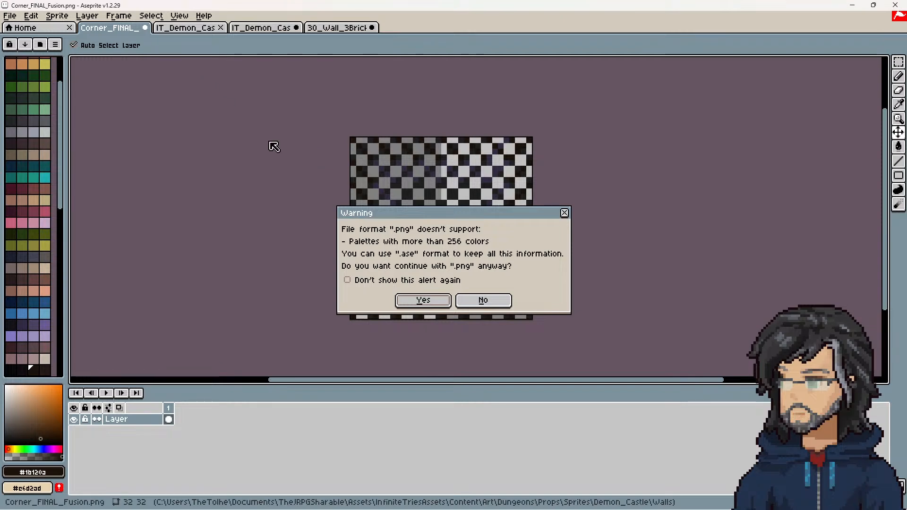
click(430, 301)
Open Inverse_Corner_FINAL_Fusion.png from the Walls folder and fill its dark green pixels with dark brown #1b120a
click(16, 19)
mouse_move(41, 50)
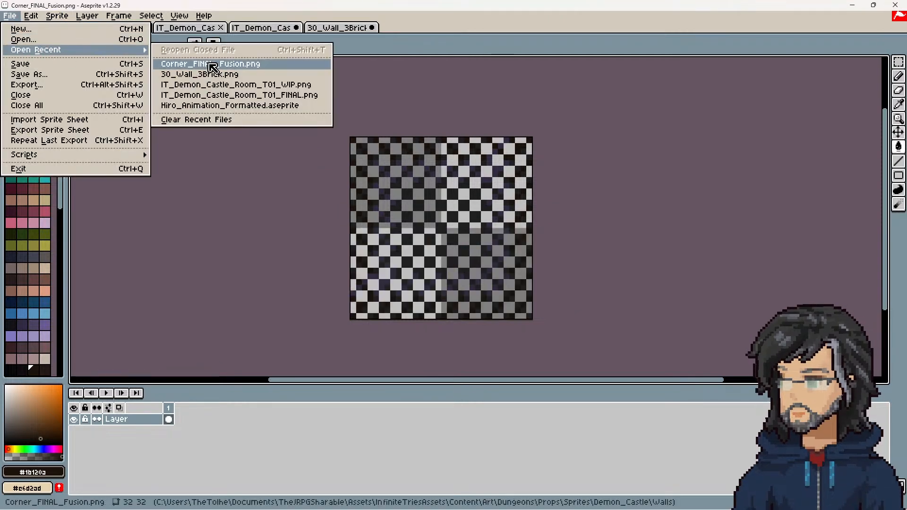
click(81, 39)
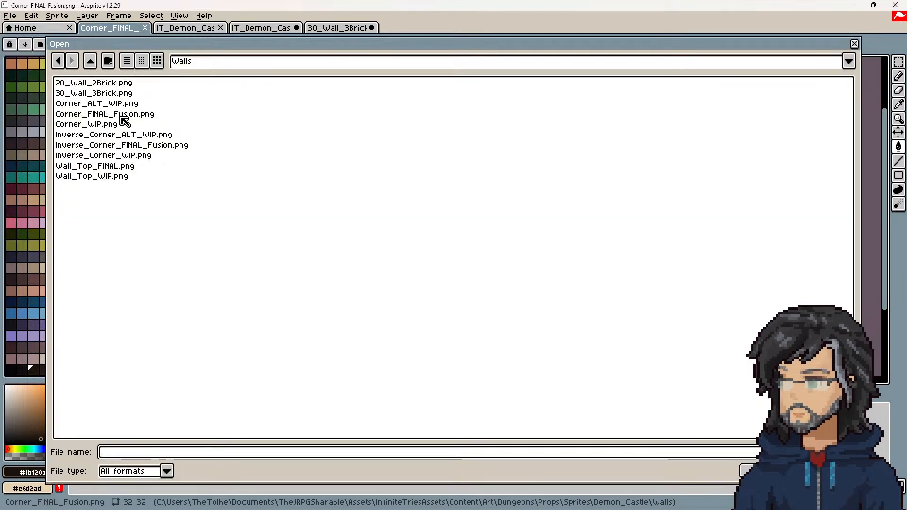
double_click(137, 145)
scroll(494, 216, up, 5)
middle_drag(582, 229, 440, 221)
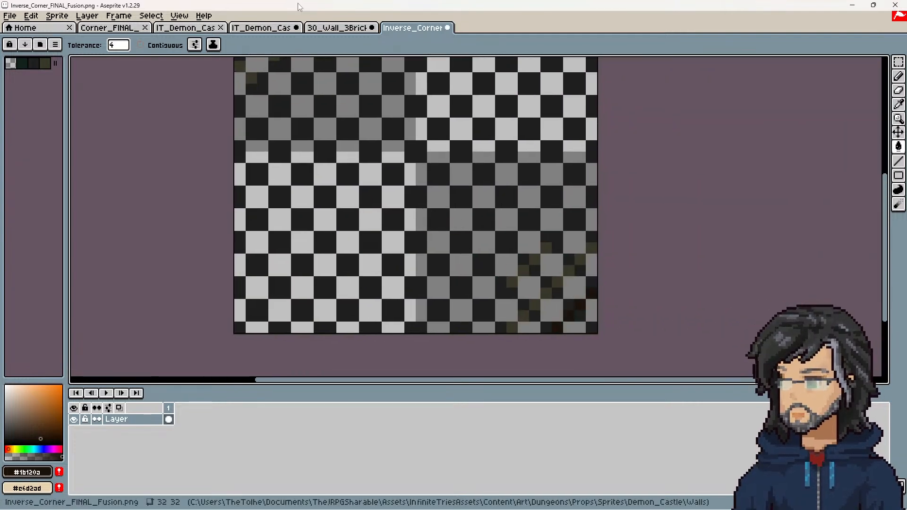
Sample #312b40 from Corner_FINAL_Fusion.png, fill the olive pixels of Inverse_Corner_FINAL_Fusion.png with it, and save the file
click(110, 27)
scroll(541, 266, up, 4)
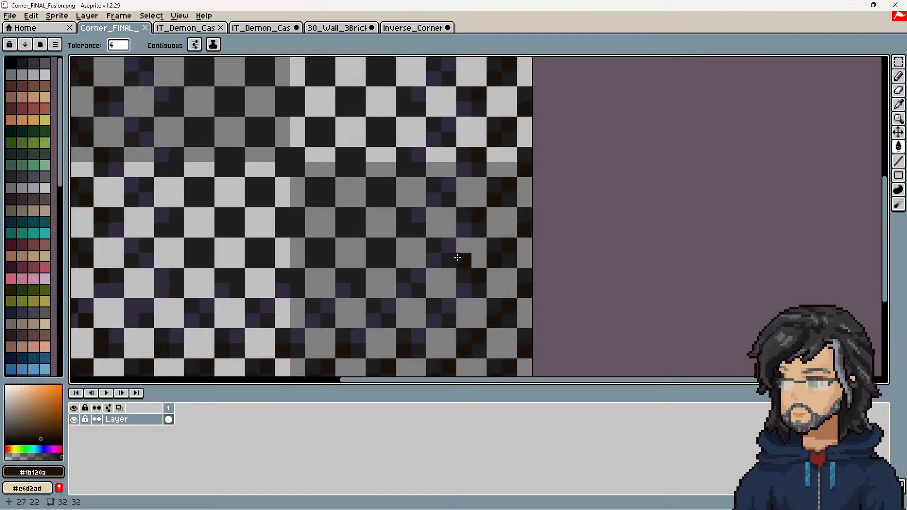
key(i)
click(472, 284)
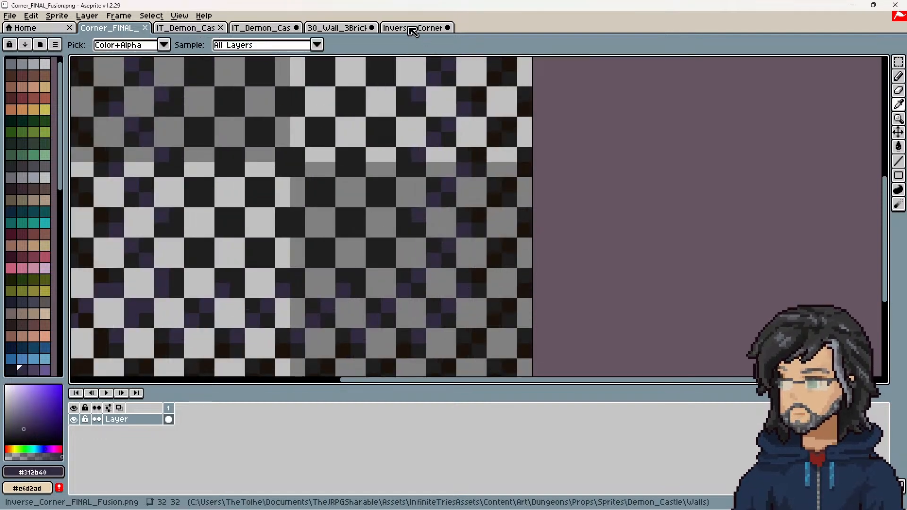
click(412, 27)
key(g)
scroll(538, 265, down, 3)
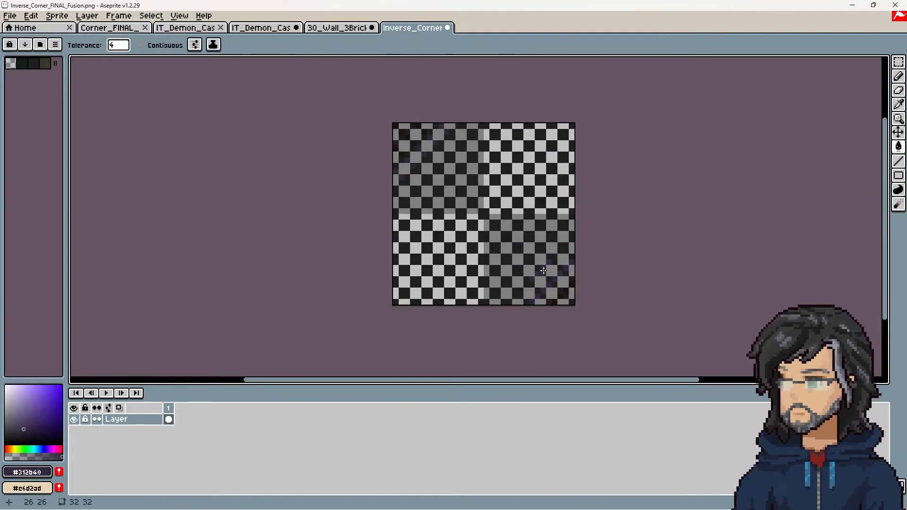
Open Wall_Top_FINAL.png from the Walls folder and fill its olive pixels with dark purple #312b40
click(10, 15)
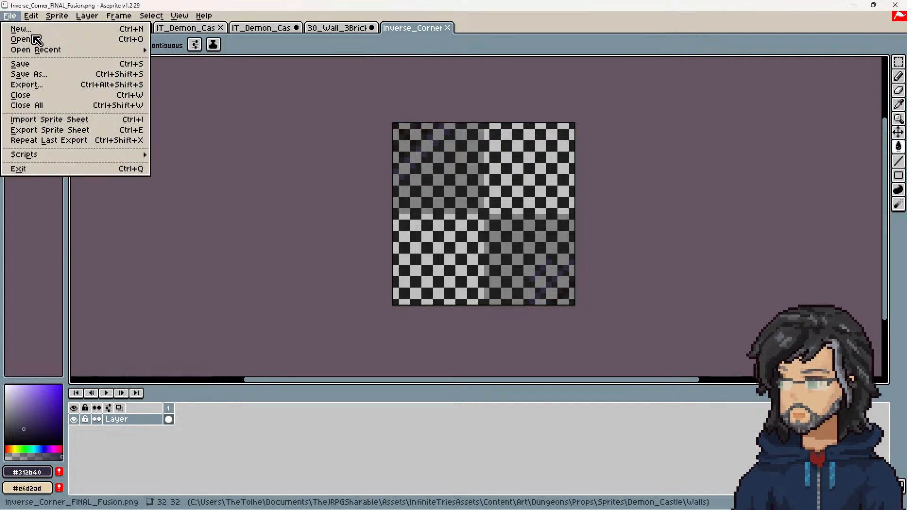
click(26, 40)
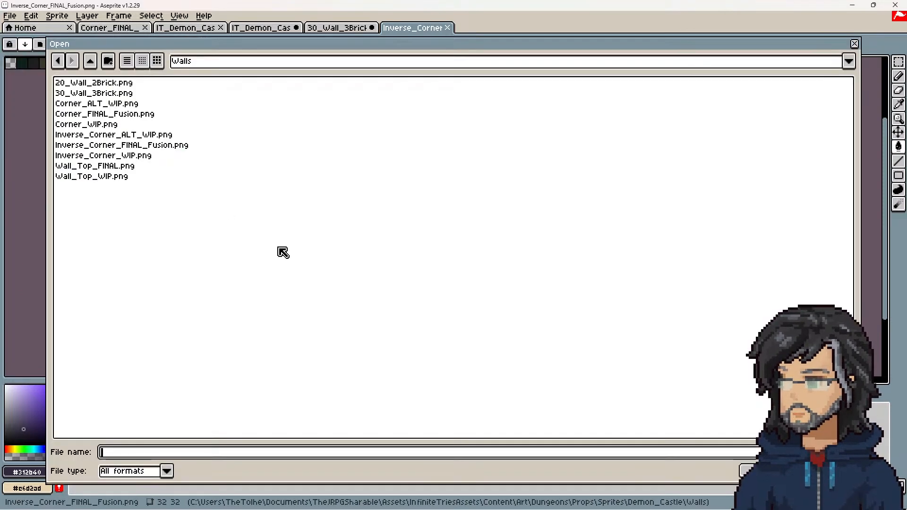
double_click(95, 170)
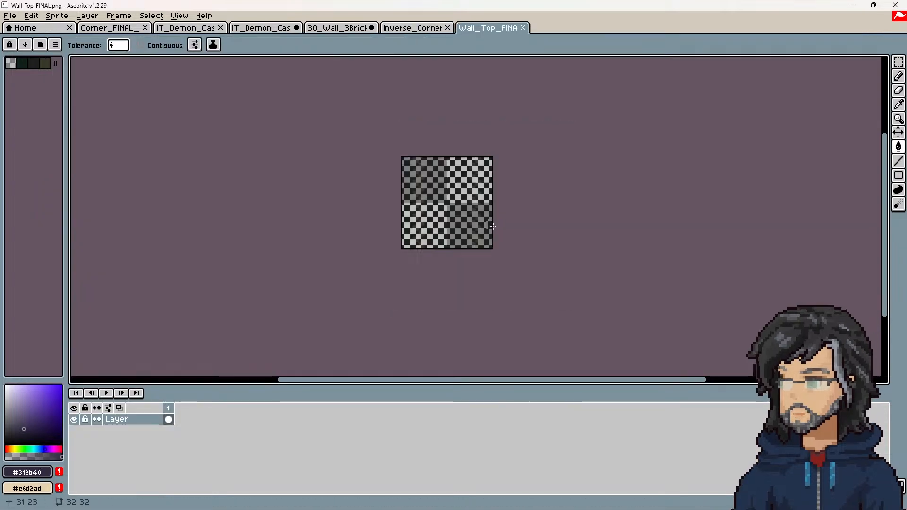
scroll(455, 230, up, 4)
scroll(479, 233, up, 3)
click(458, 239)
Try filling the dark green pixels of Wall_Top_FINAL.png with #1e1e1e sampled from the inverse corner sprite
click(427, 25)
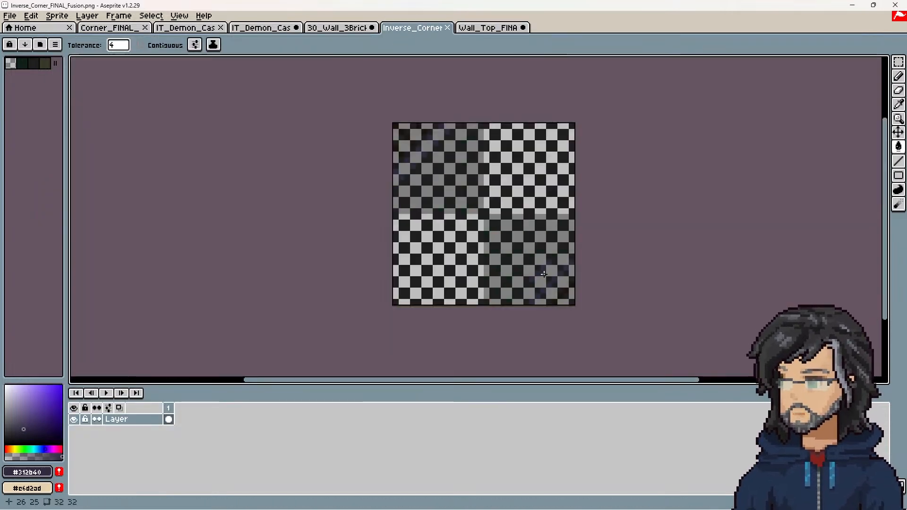
scroll(543, 274, up, 3)
alt+click(586, 306)
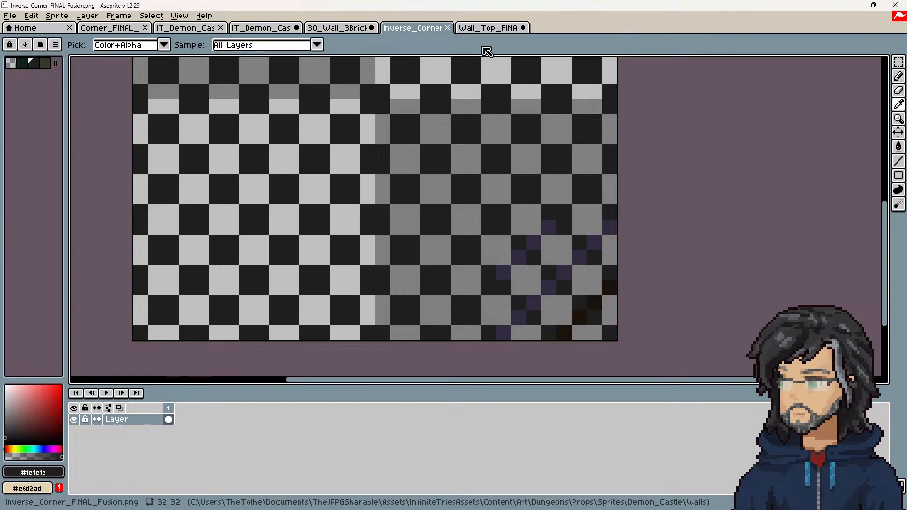
click(473, 27)
scroll(494, 208, down, 2)
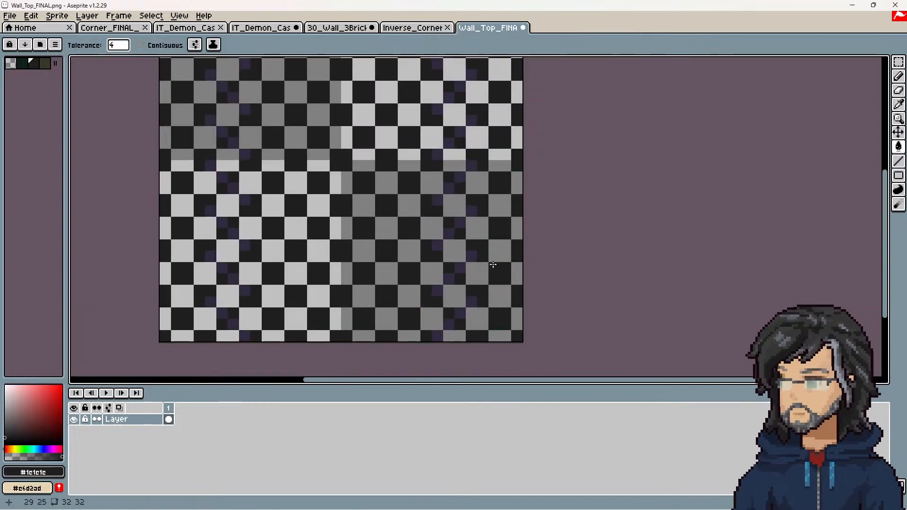
scroll(429, 198, up, 4)
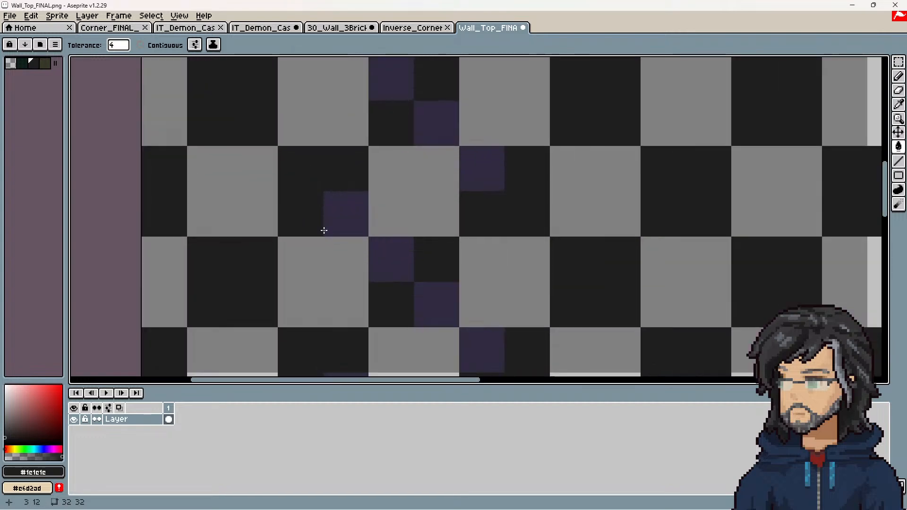
click(527, 262)
Check the inverse corner sprite's dark pixels and undo the #1e1e1e fill in Wall_Top_FINAL.png
click(425, 28)
click(426, 29)
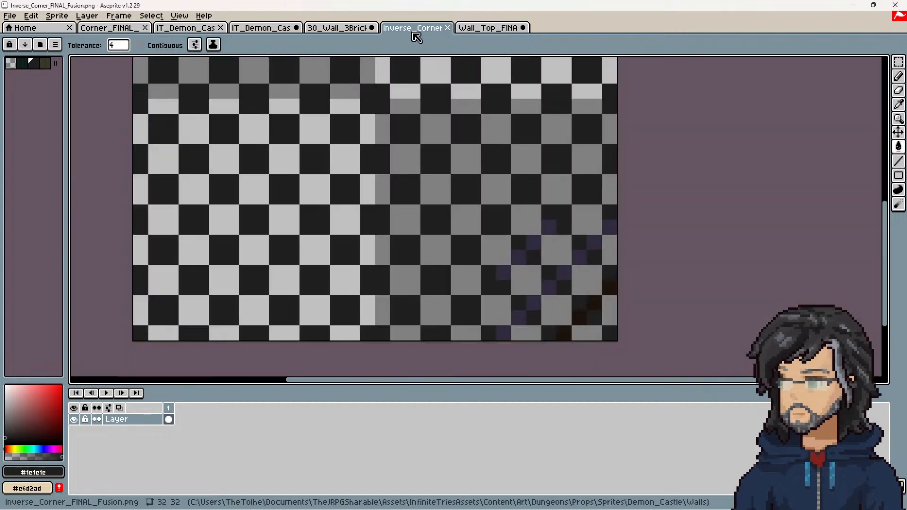
key(i)
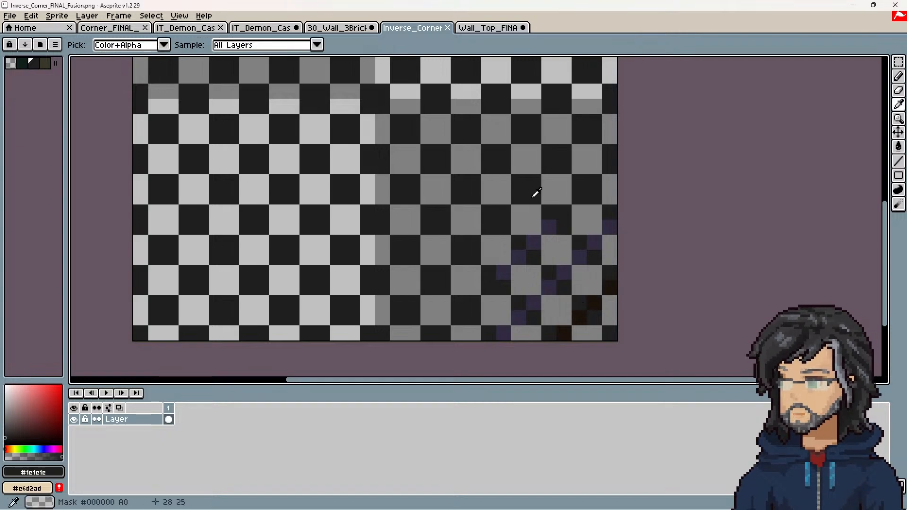
click(481, 29)
key(g)
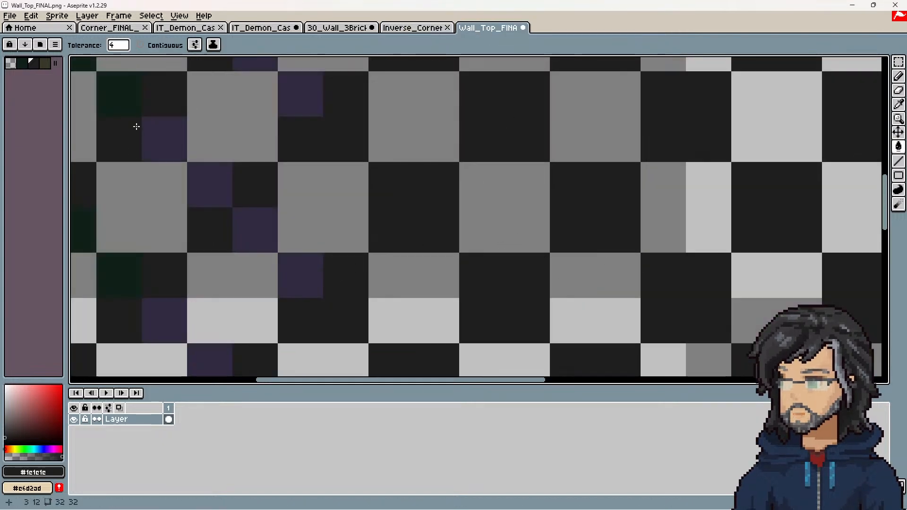
middle_drag(257, 204, 421, 257)
key(ctrl+z)
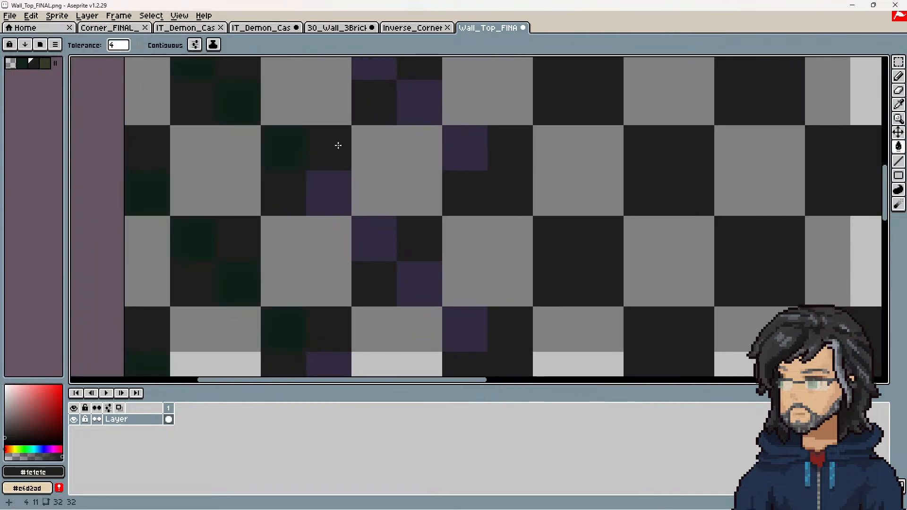
Resample the dark colour #1e1e1e from Inverse_Corner_FINAL_Fusion.png and fill the dark green pixels of Wall_Top_FINAL.png again
click(438, 29)
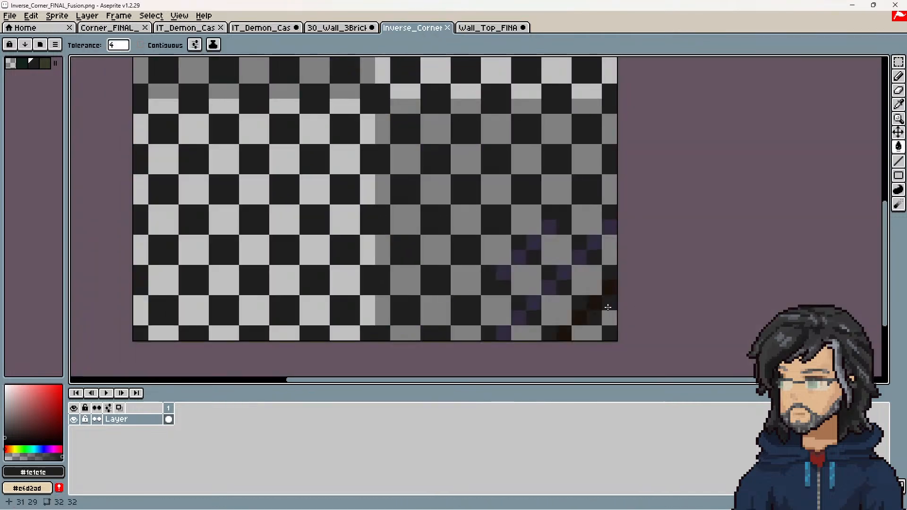
key(i)
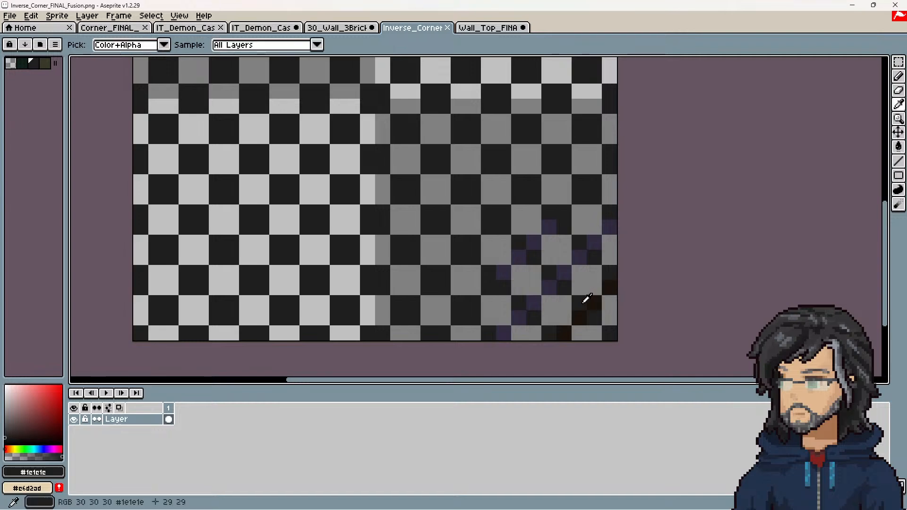
click(586, 315)
click(584, 301)
click(491, 28)
key(g)
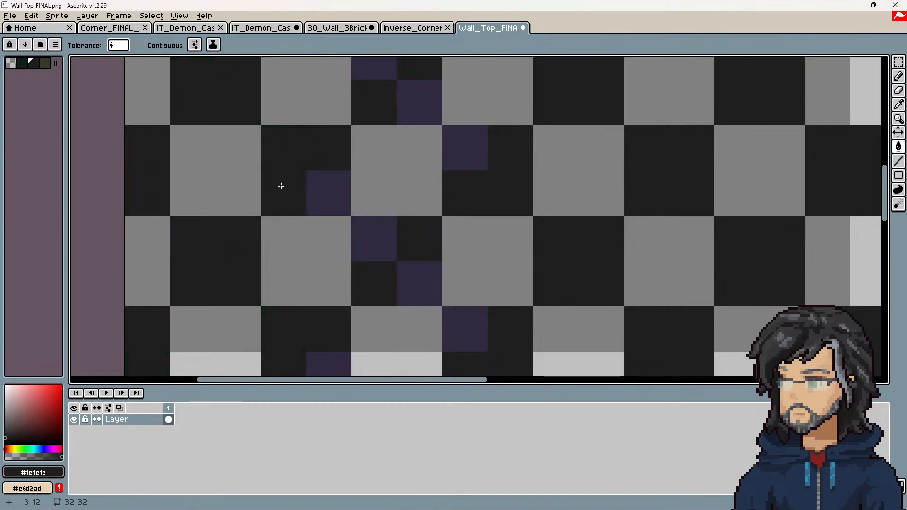
scroll(348, 265, up, 1)
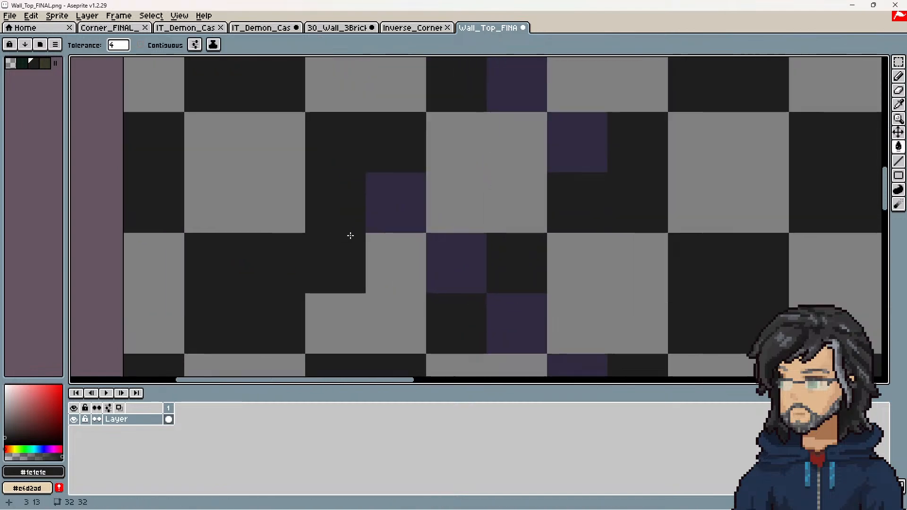
Load the default palette into Inverse_Corner_FINAL_Fusion.png
key(v)
click(424, 30)
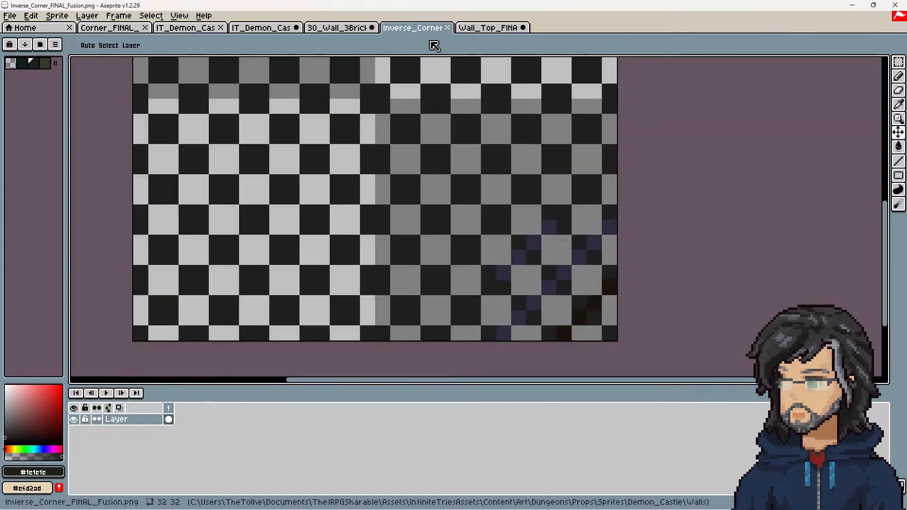
key(g)
middle_drag(557, 263, 535, 240)
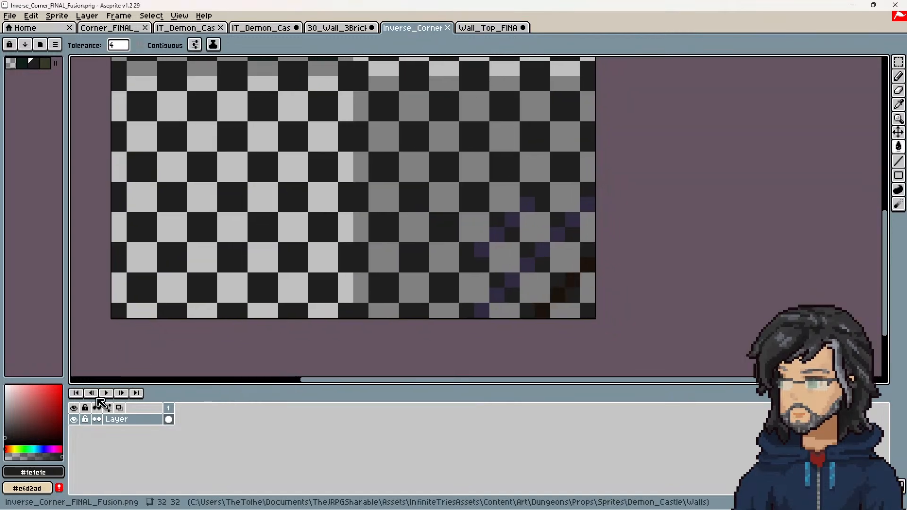
click(55, 44)
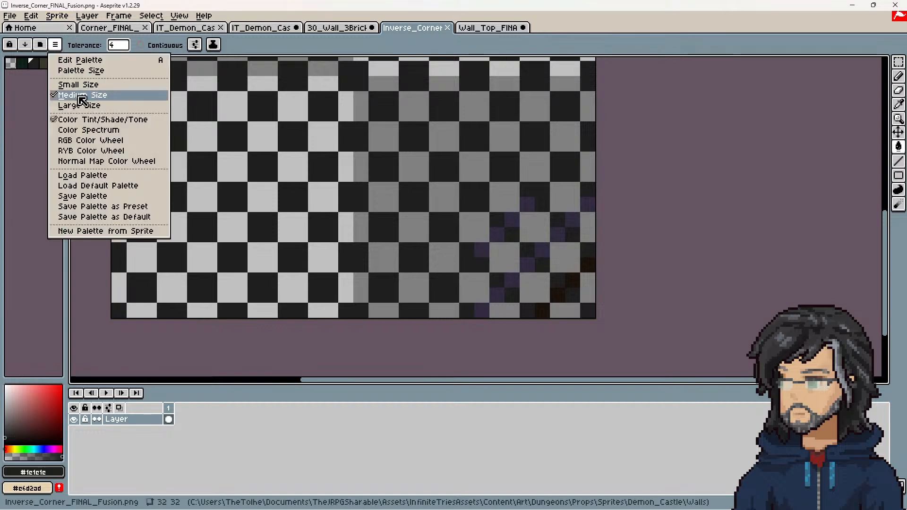
click(97, 185)
scroll(57, 250, down, 3)
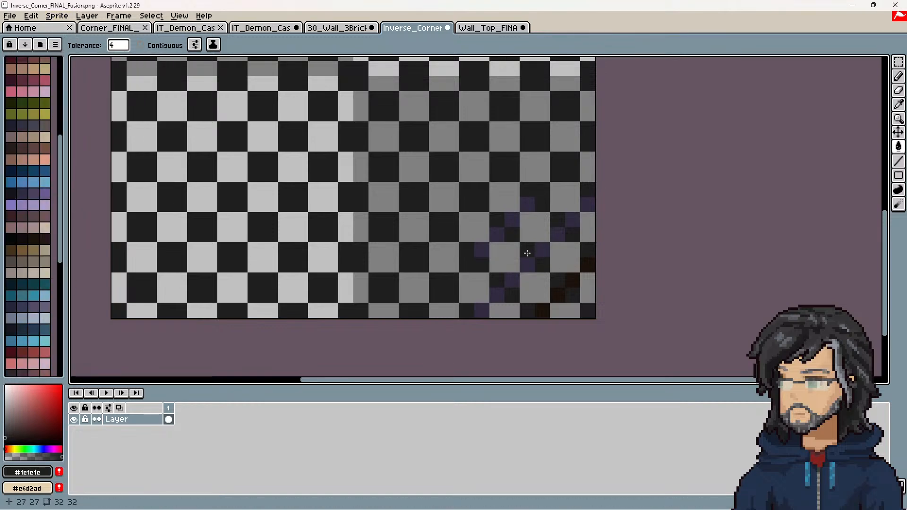
Sample the dark brown #1b120a from 30_Wall_3Brick.png, try filling the dark pixels of Inverse_Corner_FINAL_Fusion.png with it, and undo the fills
key(i)
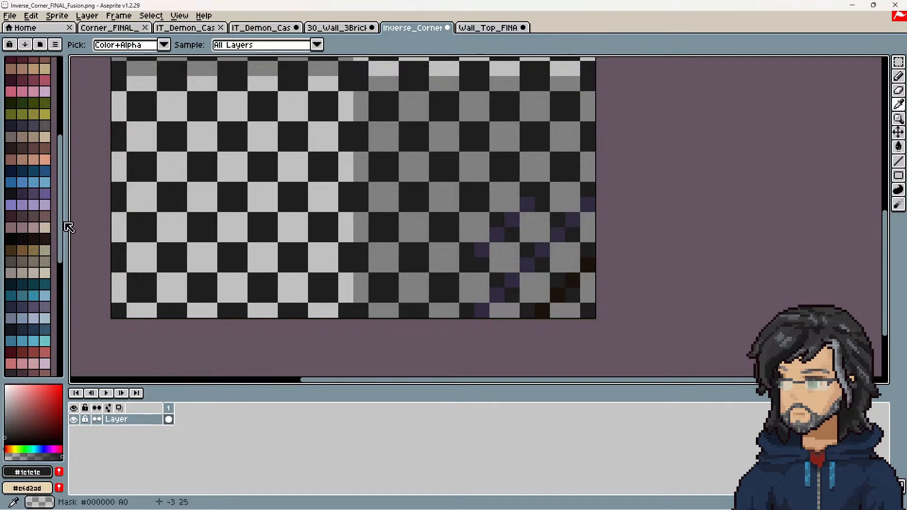
scroll(42, 254, down, 5)
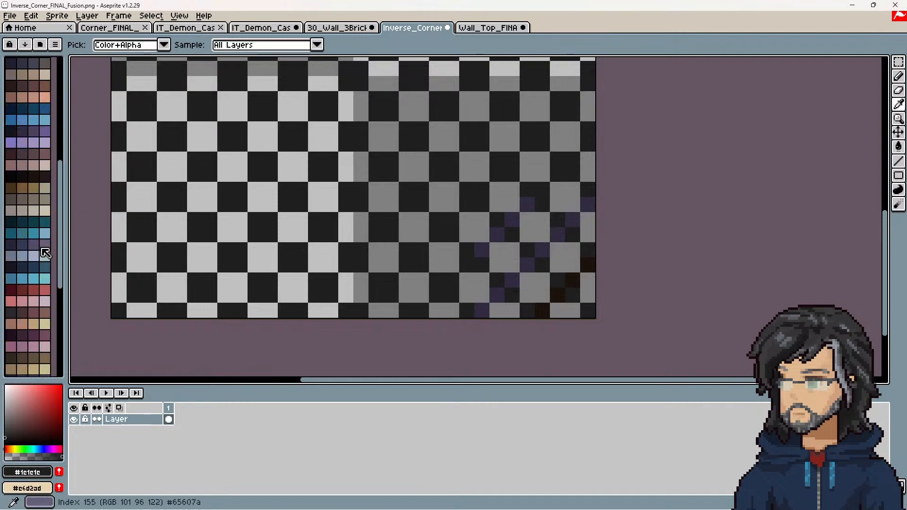
click(328, 29)
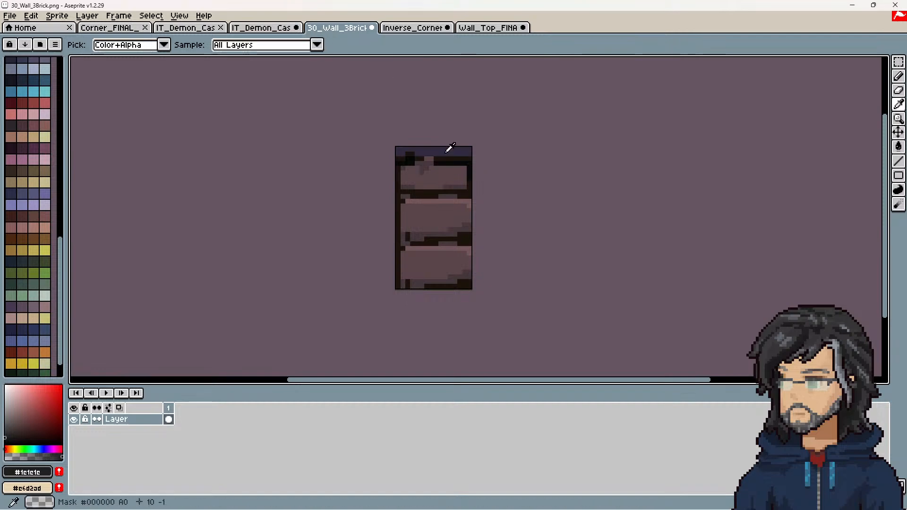
click(450, 157)
click(429, 28)
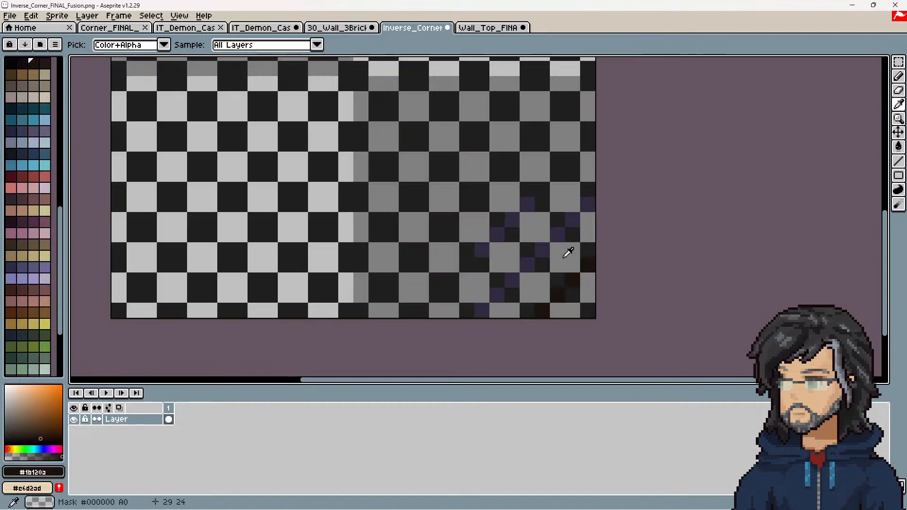
key(g)
click(536, 304)
key(ctrl+z)
click(528, 310)
key(ctrl+z)
Sample the near-black #060807 from the bricks in 30_Wall_3Brick.png and compare it with the palette and both corner sprites
click(352, 28)
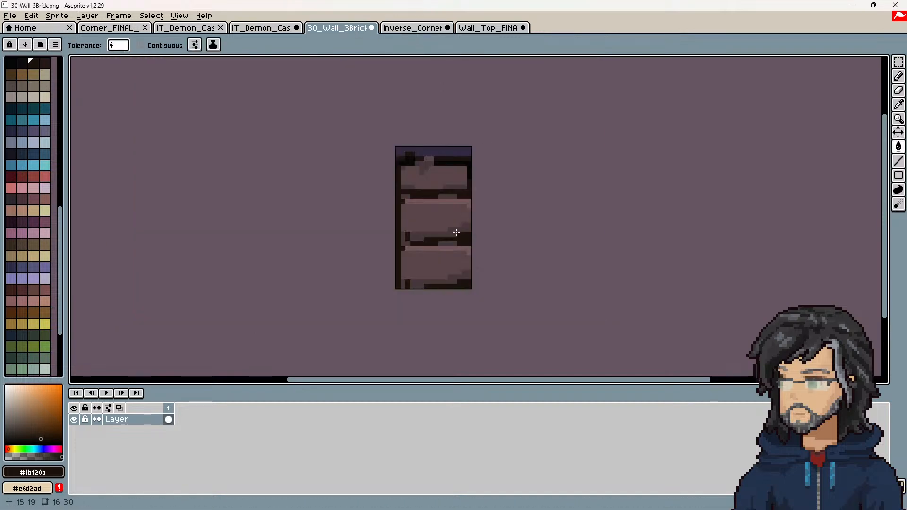
scroll(470, 240, up, 3)
scroll(383, 87, up, 2)
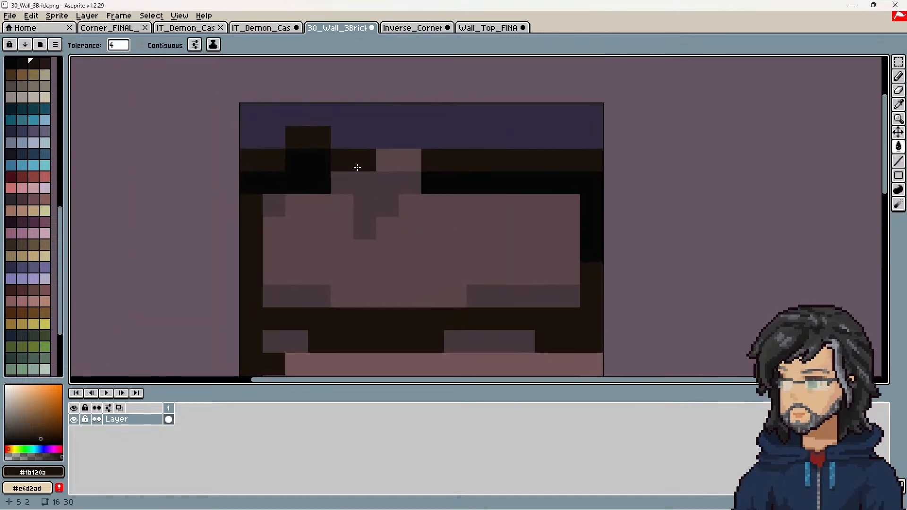
key(i)
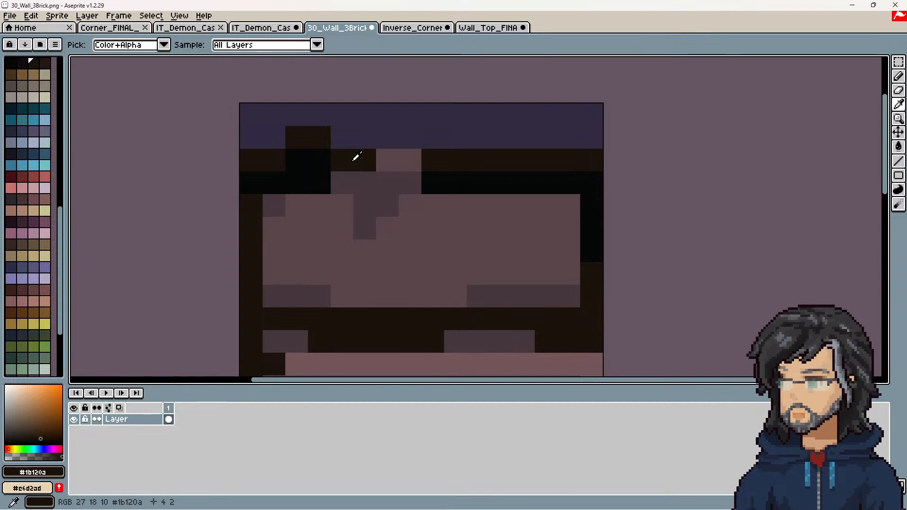
click(300, 168)
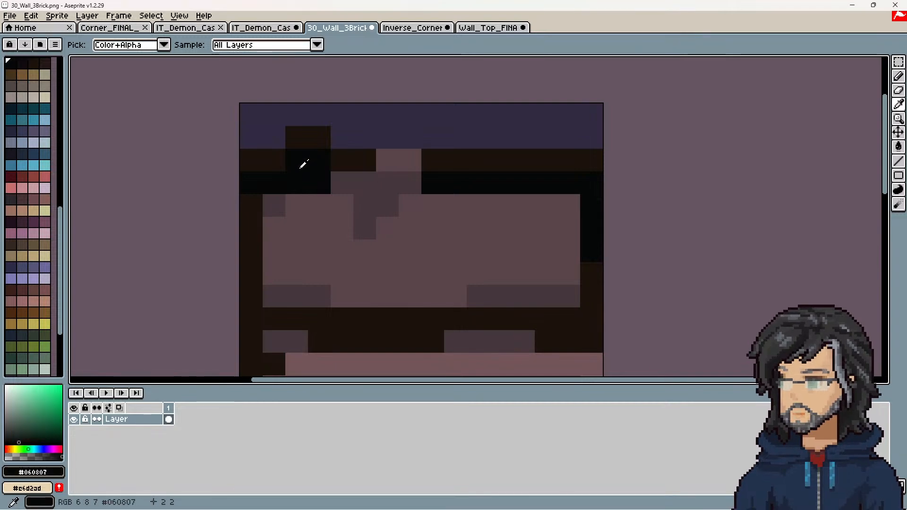
scroll(22, 121, up, 3)
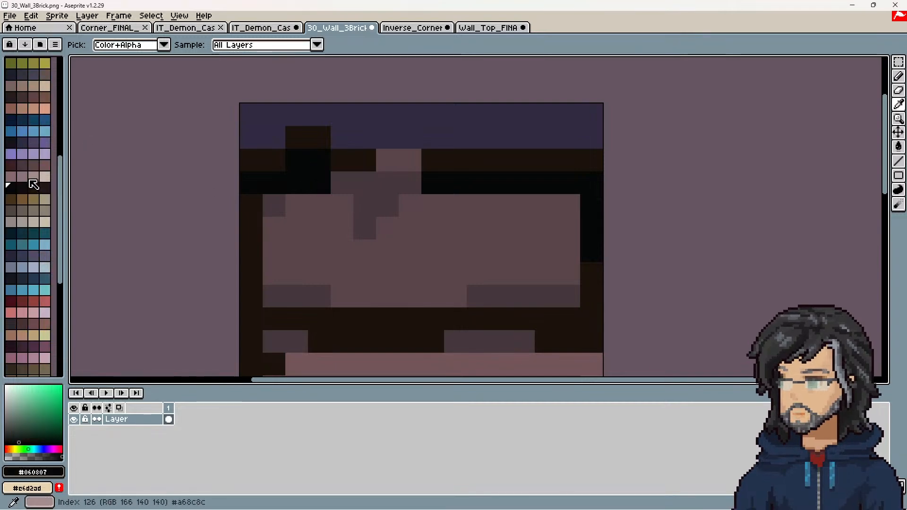
click(107, 30)
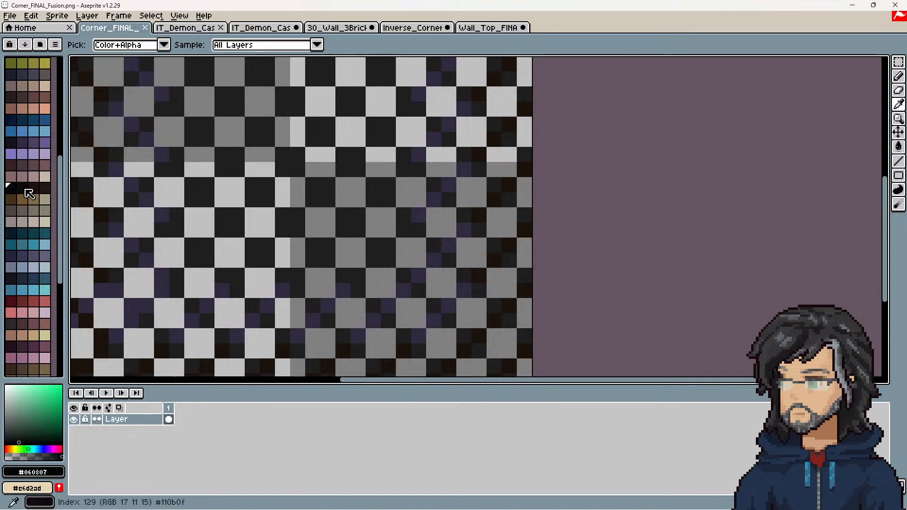
click(405, 29)
middle_drag(336, 105, 374, 179)
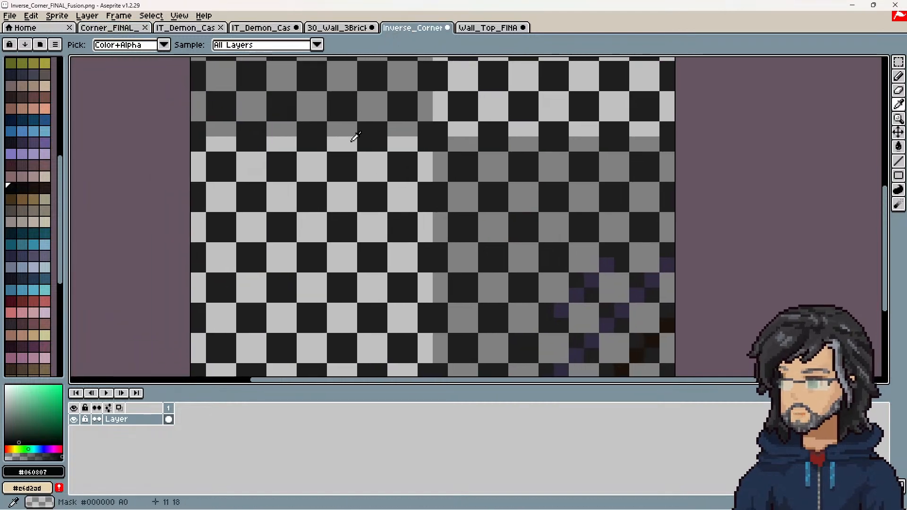
Resample #1b120a from 30_Wall_3Brick.png, try filling the dark grey pixels of Corner_FINAL_Fusion.png with it, and undo the fill
click(337, 27)
click(342, 156)
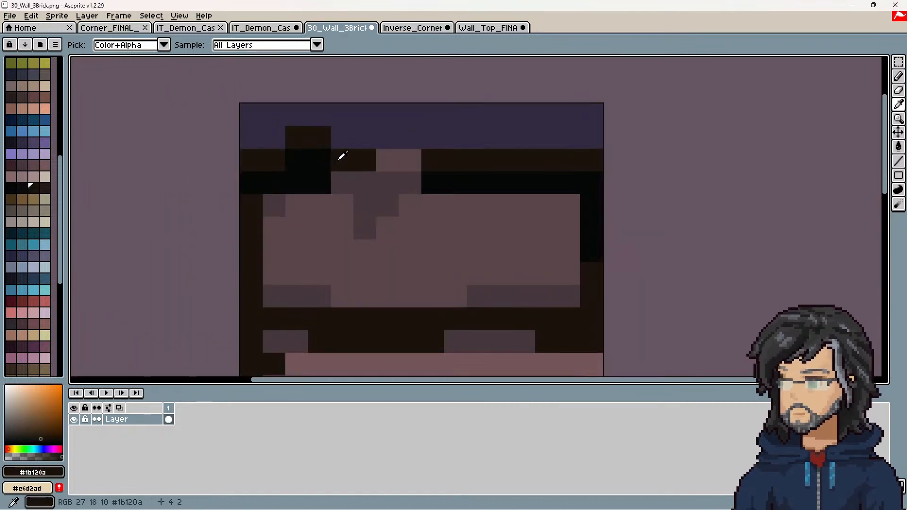
click(114, 29)
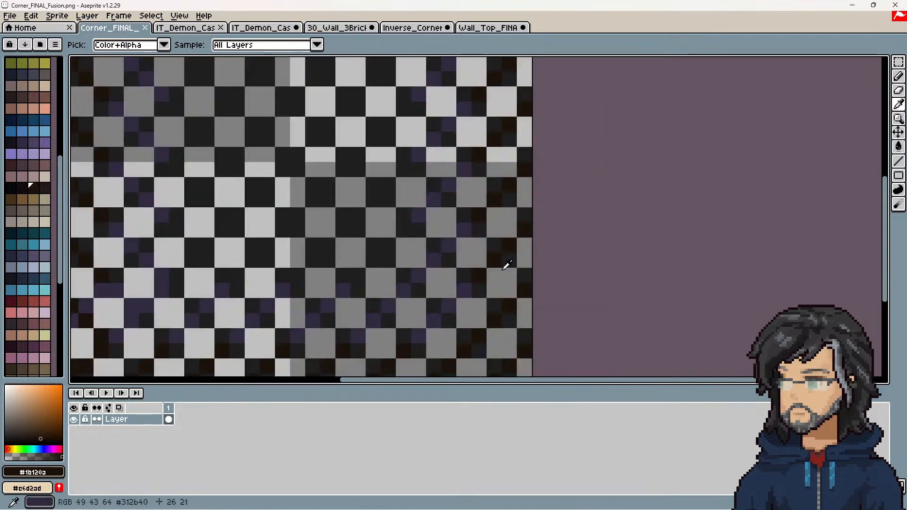
key(g)
click(520, 263)
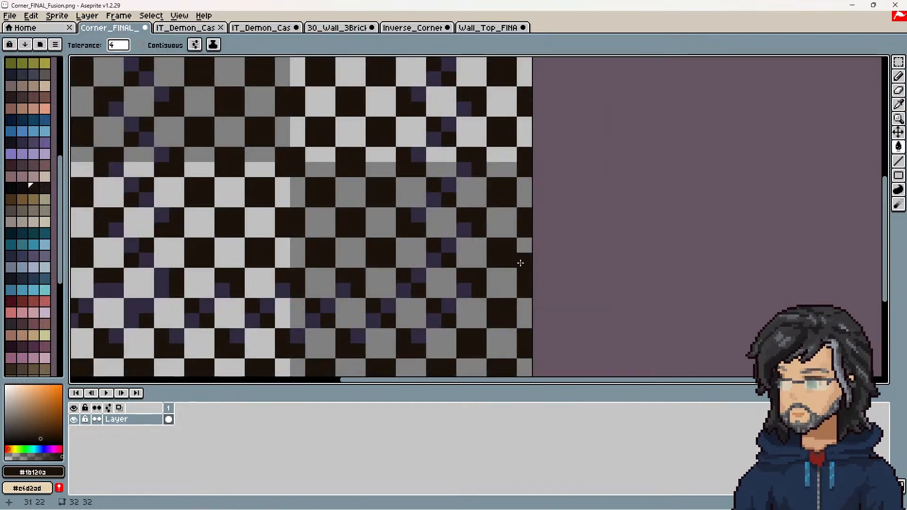
key(ctrl+z)
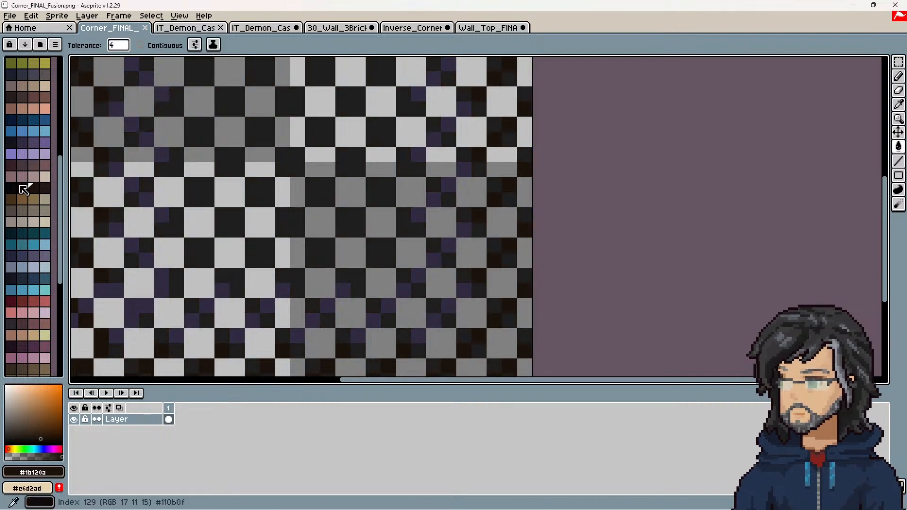
Fill the dark grey pixels of Corner_FINAL_Fusion.png and Inverse_Corner_FINAL_Fusion.png with palette colour 131 (#26181a)
click(44, 189)
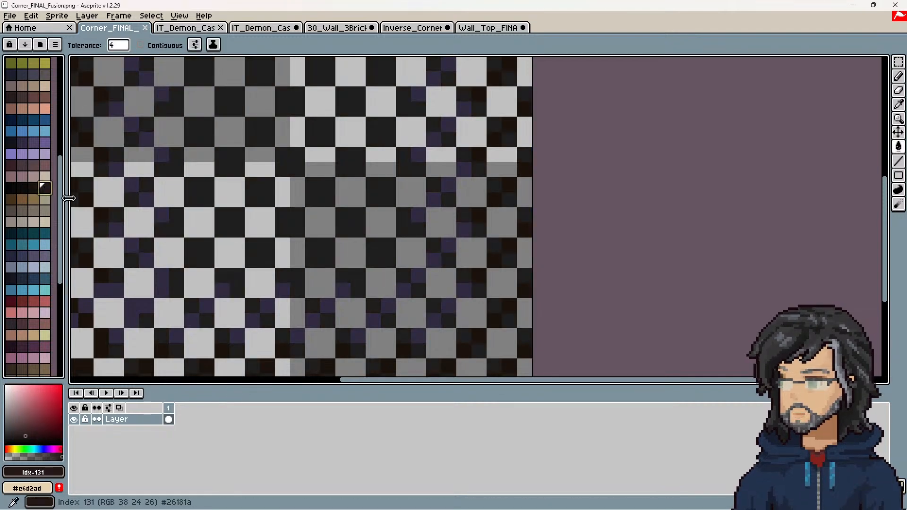
click(500, 307)
scroll(525, 326, down, 2)
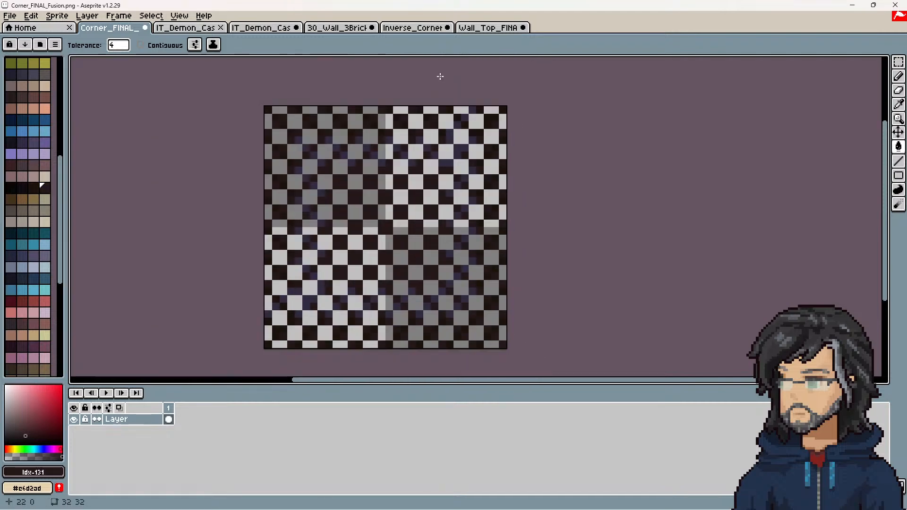
click(412, 28)
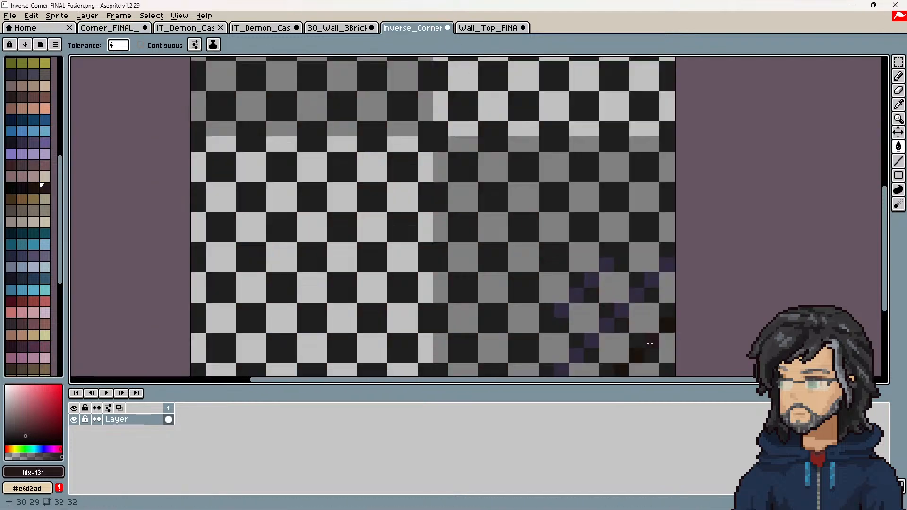
Try filling the dark green pixels of Wall_Top_FINAL.png with its own palette colour 3
click(505, 28)
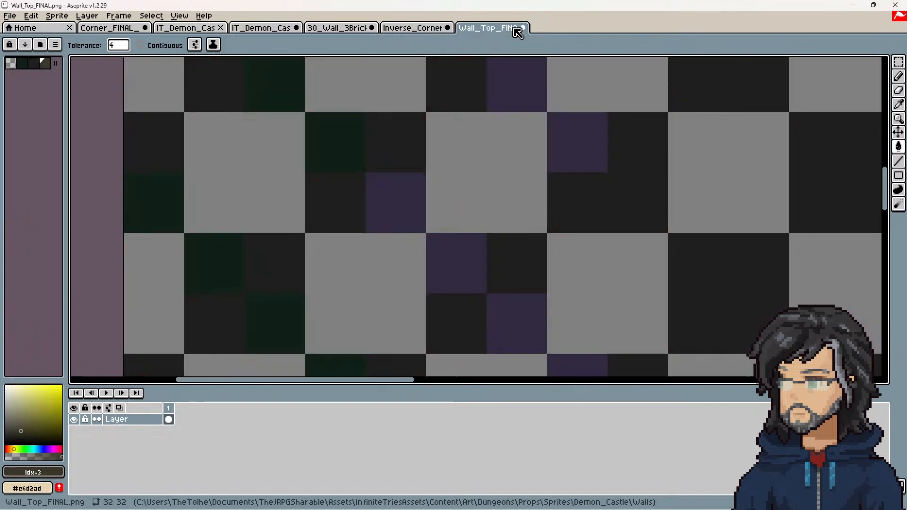
click(355, 147)
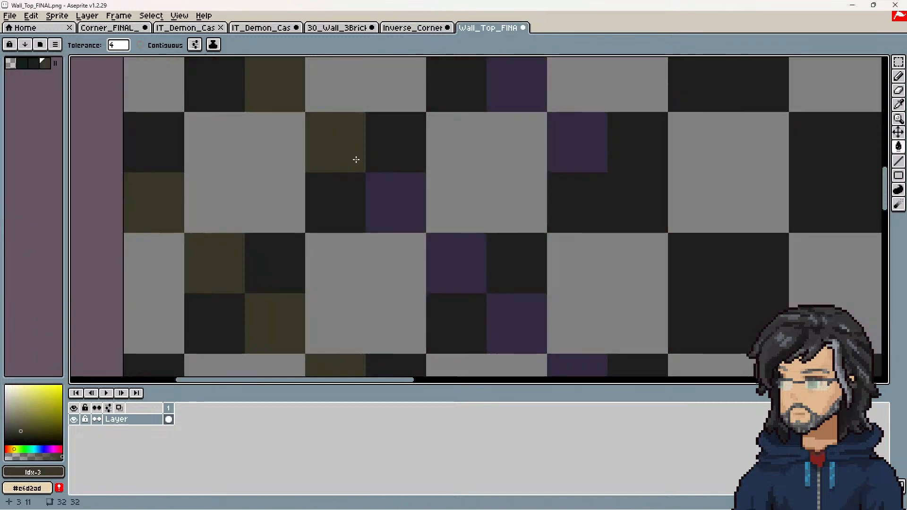
click(411, 29)
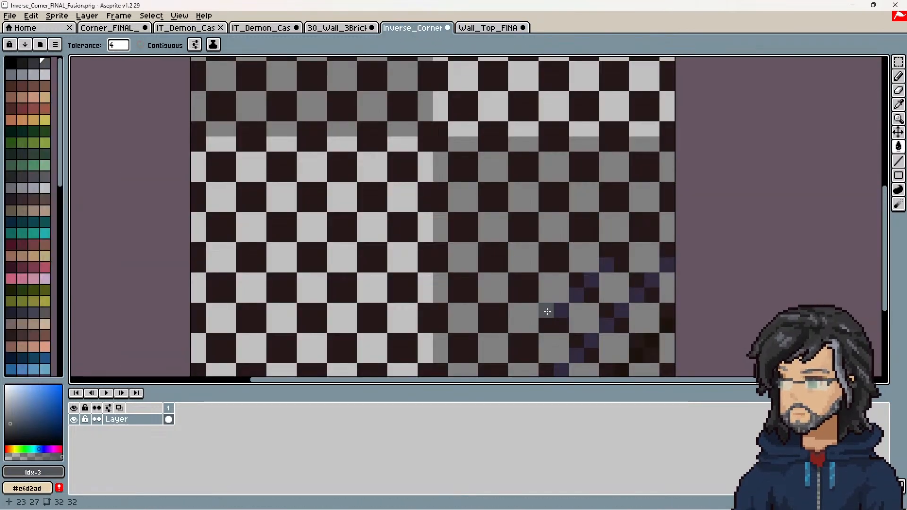
Load the default palette into Wall_Top_FINAL.png
click(491, 27)
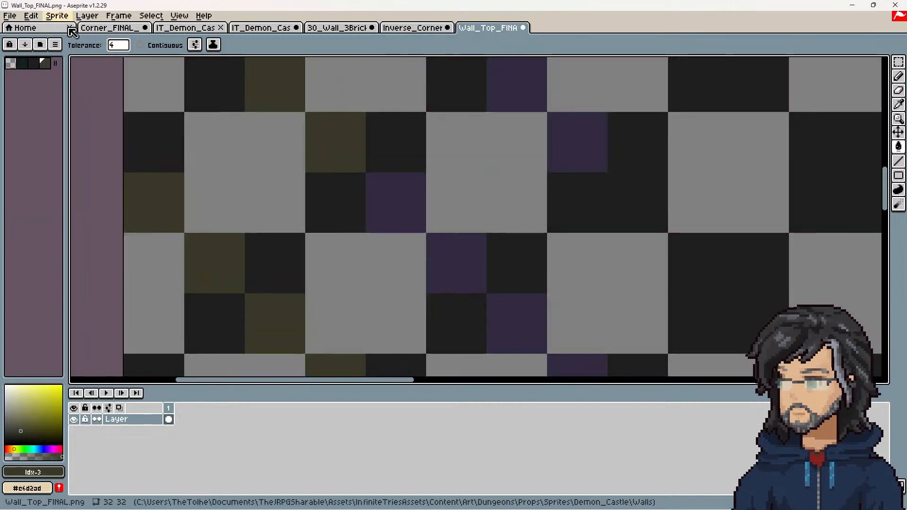
click(55, 45)
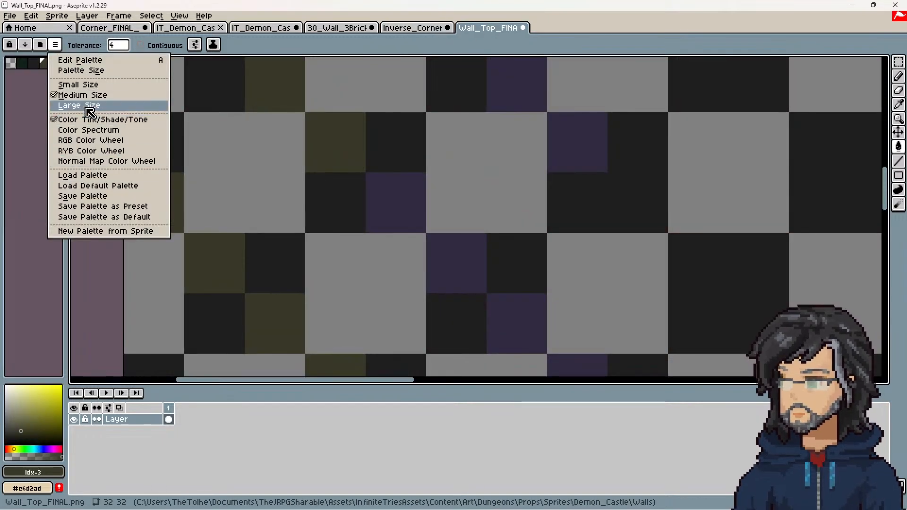
click(85, 186)
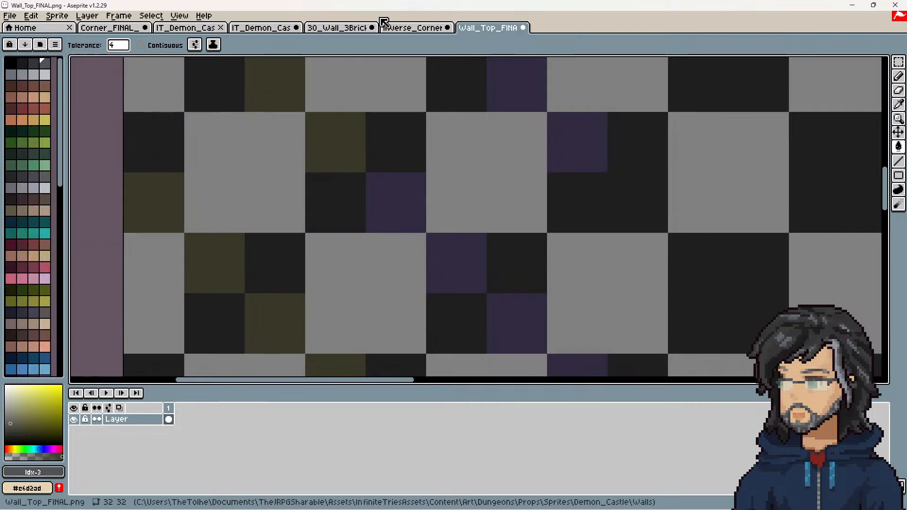
Sample #26181a from Inverse_Corner_FINAL_Fusion.png and fill the olive pixels of Wall_Top_FINAL.png with it
click(402, 29)
key(i)
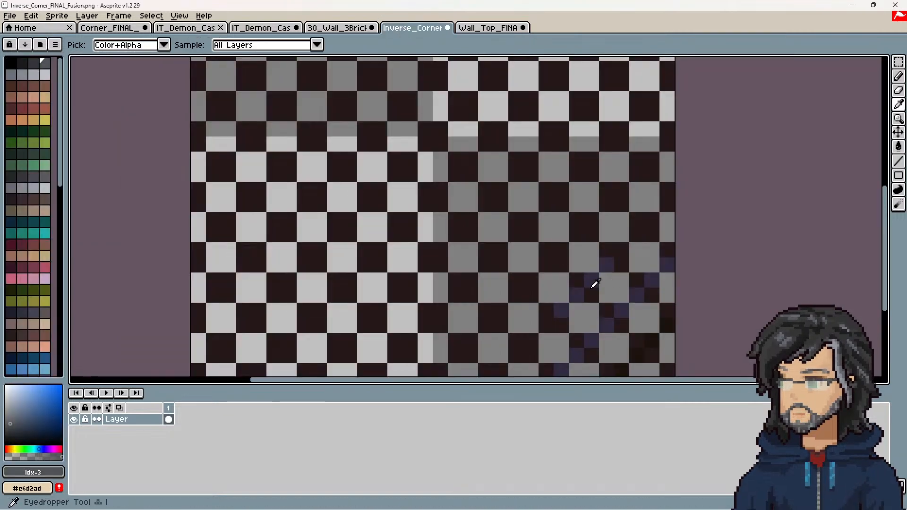
click(644, 329)
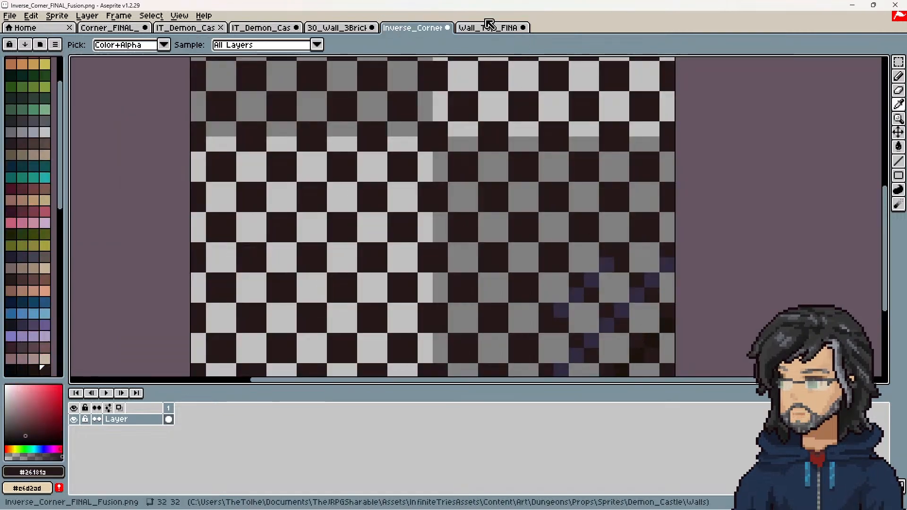
click(486, 28)
key(g)
click(337, 144)
scroll(403, 218, down, 6)
middle_drag(474, 236, 355, 195)
Save Wall_Top_FINAL.png, Inverse_Corner_FINAL_Fusion.png and Corner_FINAL_Fusion.png, keeping the PNG format for each
key(ctrl+s)
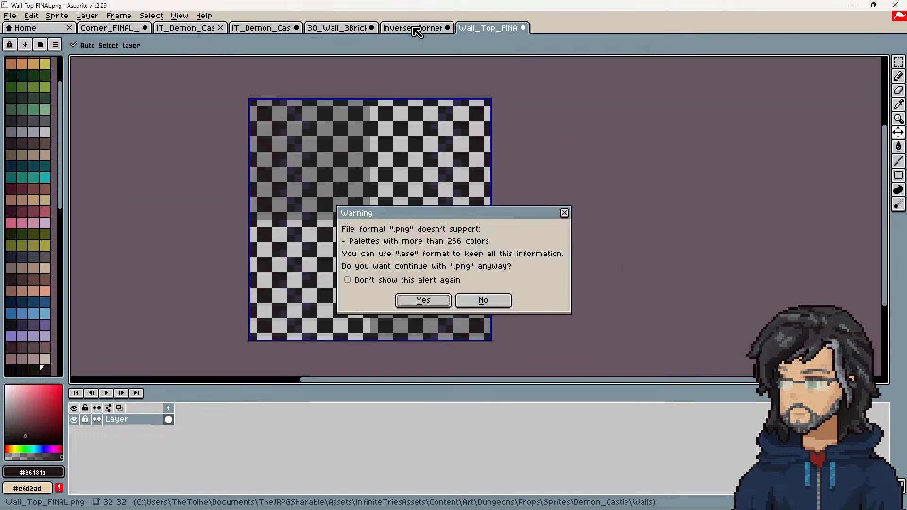
click(417, 302)
click(412, 28)
key(ctrl+s)
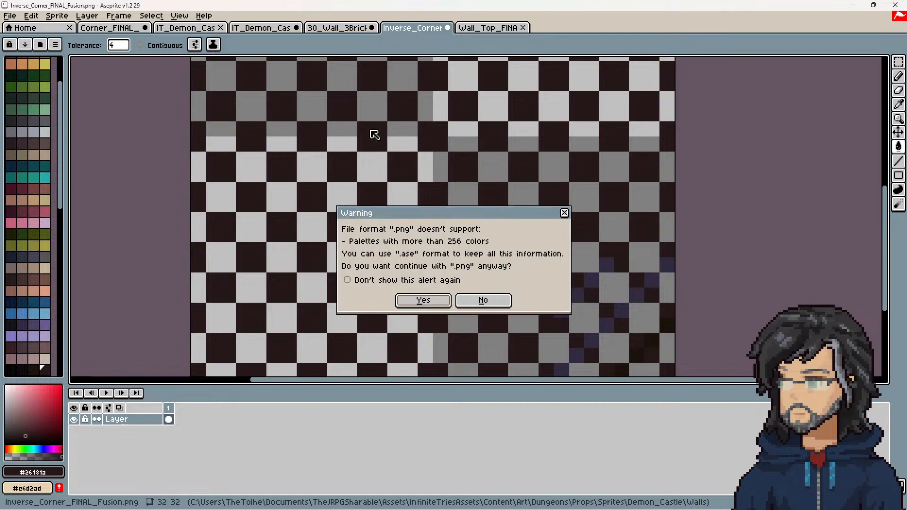
click(443, 304)
click(109, 28)
key(ctrl+s)
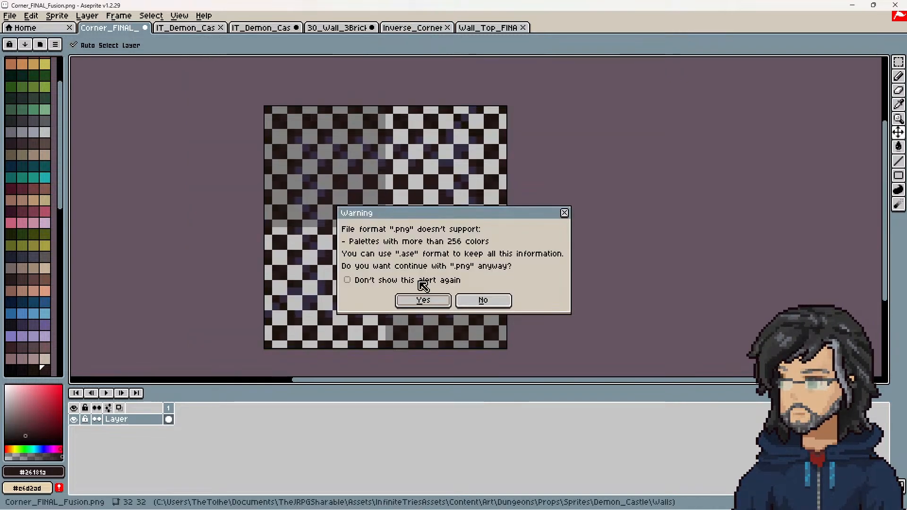
click(423, 301)
click(9, 16)
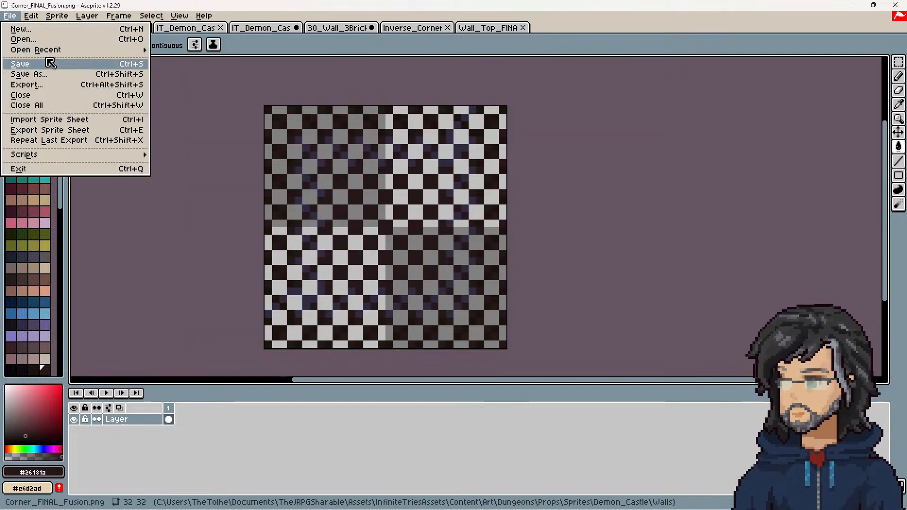
click(23, 39)
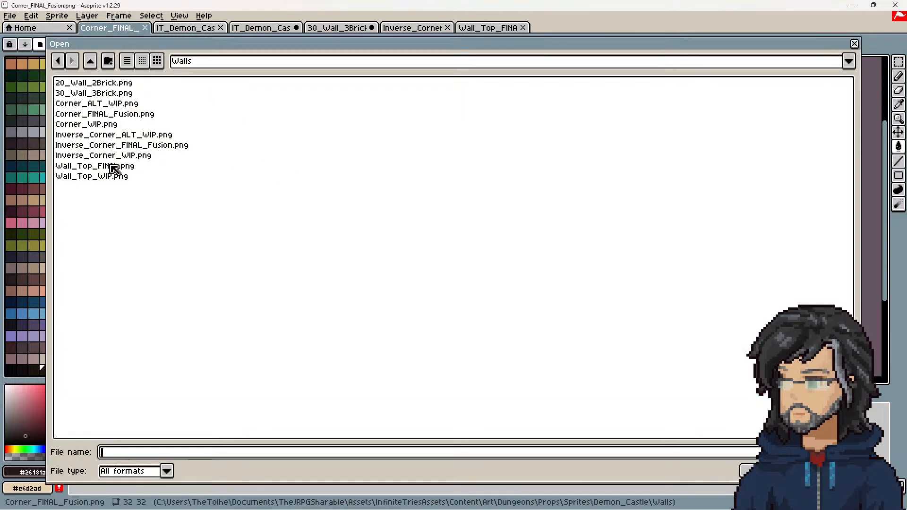
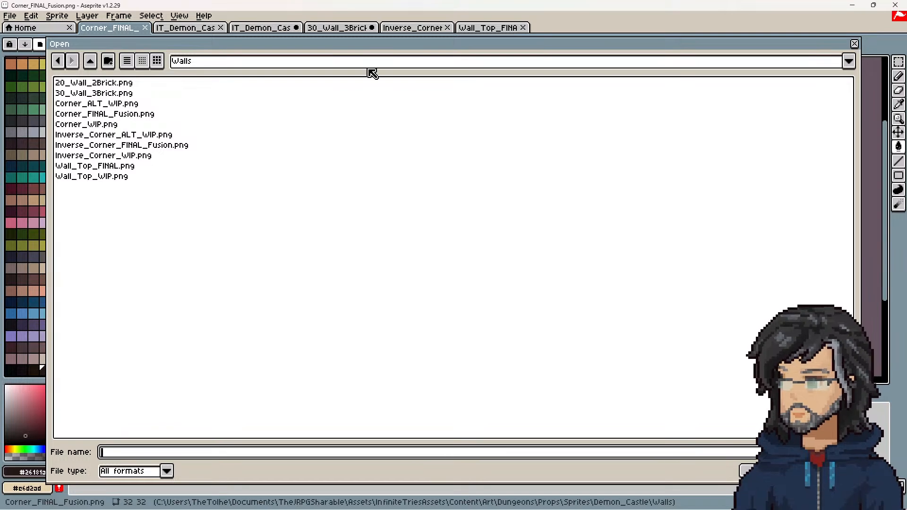
click(855, 44)
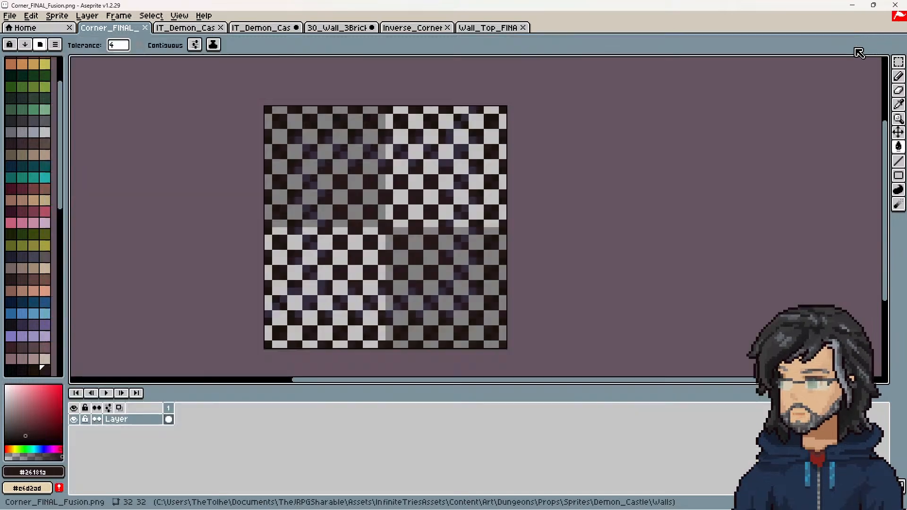
Save 30_Wall_3Brick.png, keeping the PNG format, and view the whole wall sprite
click(366, 27)
key(ctrl+s)
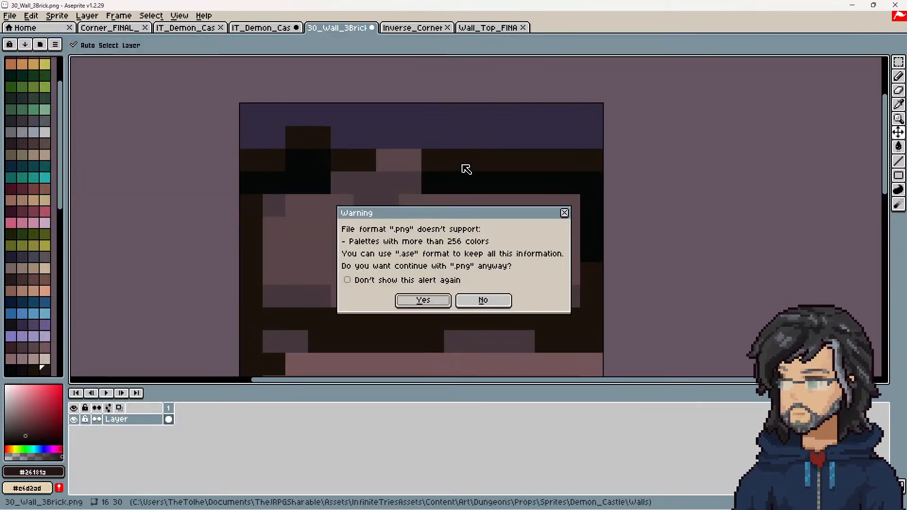
click(424, 300)
key(g)
middle_drag(302, 170, 322, 123)
scroll(322, 124, down, 5)
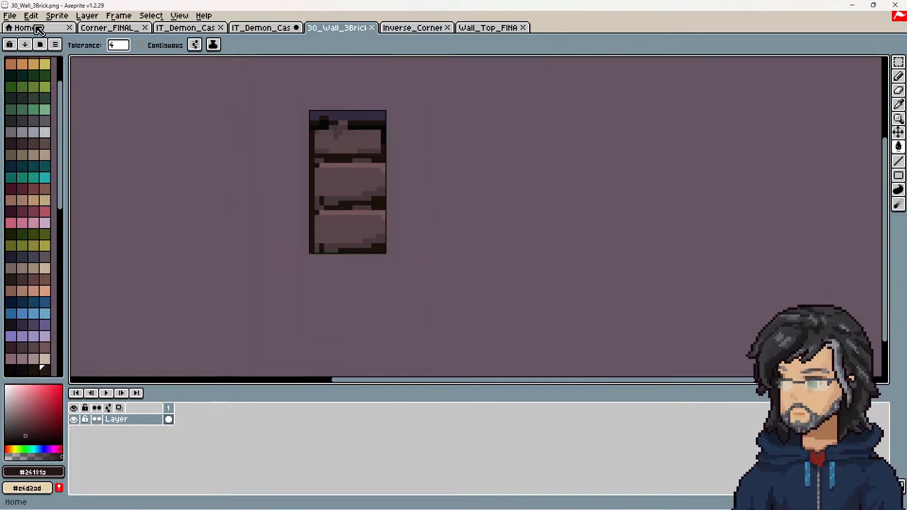
Open the 20_Wall_2Brick.png sprite from the Demon_Castle Walls folder
click(9, 15)
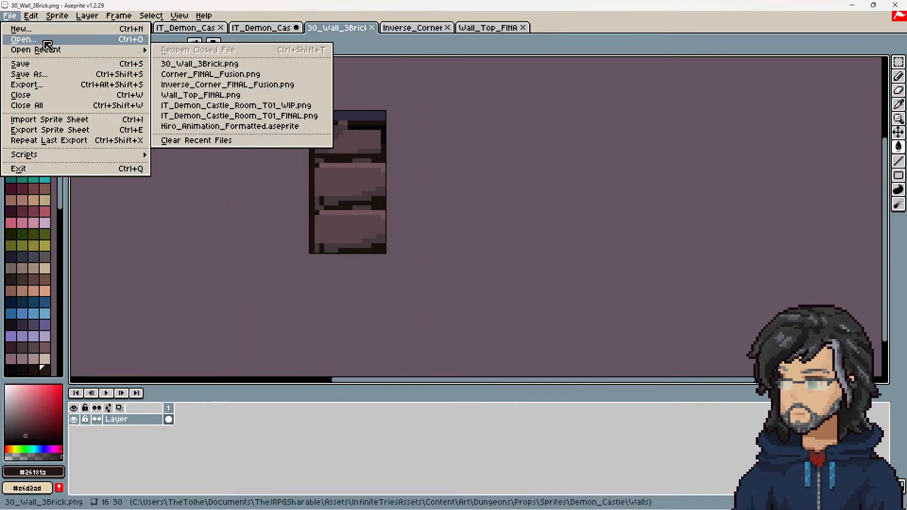
click(42, 39)
double_click(94, 83)
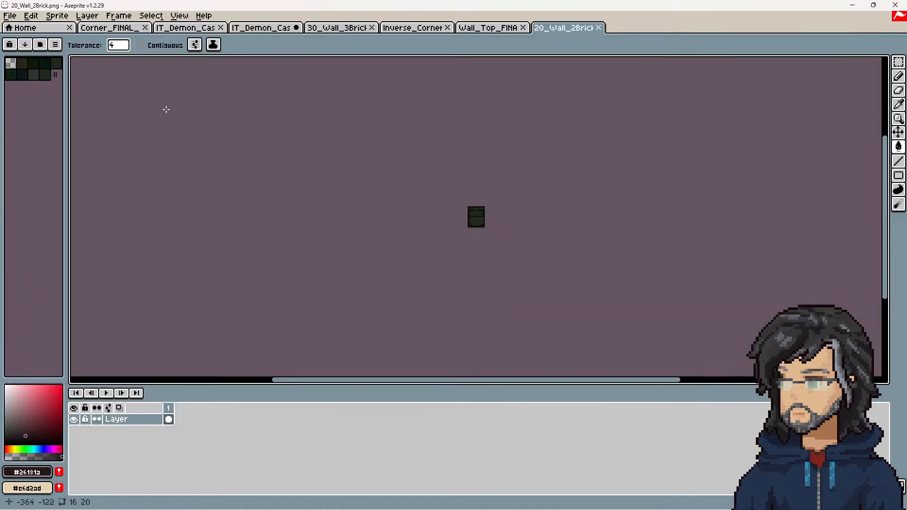
Copy the upper 16 x 20 pixel area of 30_Wall_3Brick.png, covering its top two bricks
click(486, 28)
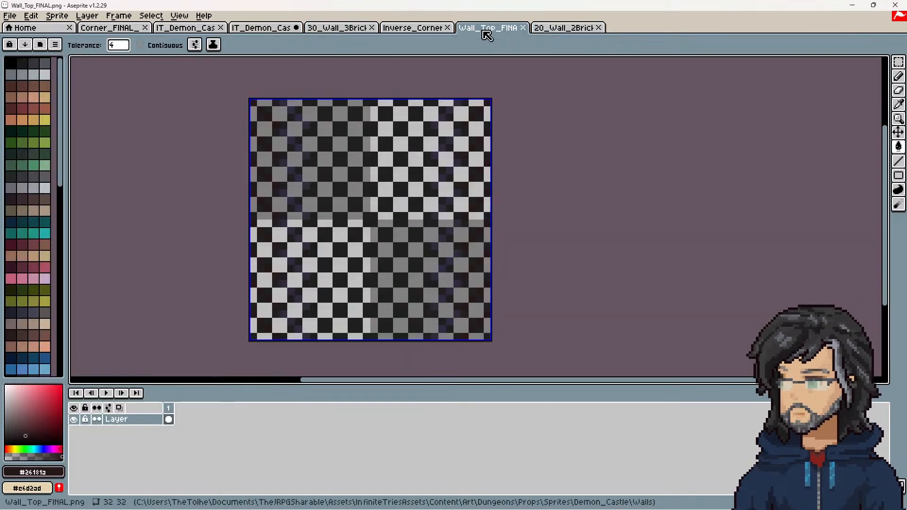
click(401, 29)
click(338, 28)
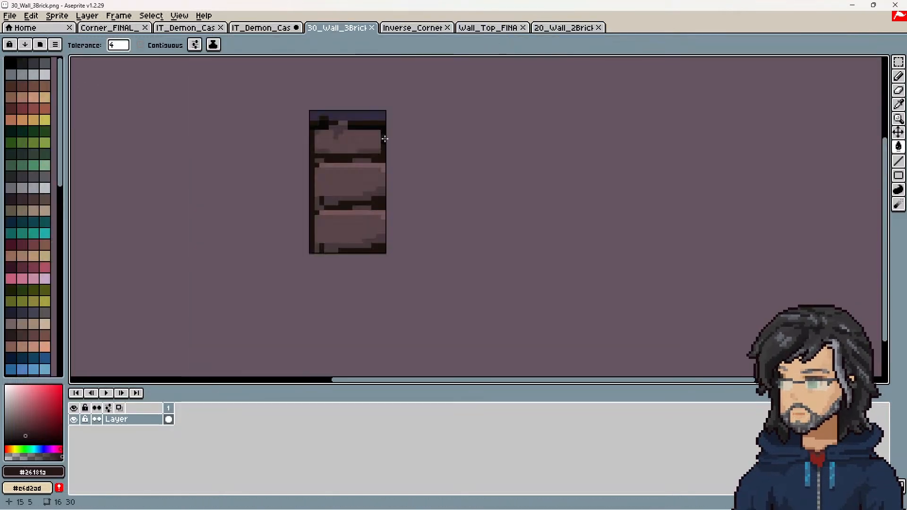
click(899, 62)
drag(500, 89, 161, 203)
key(ctrl+c)
Paste the copied bricks over the whole 20_Wall_2Brick.png sprite and save the file
click(564, 28)
key(ctrl+v)
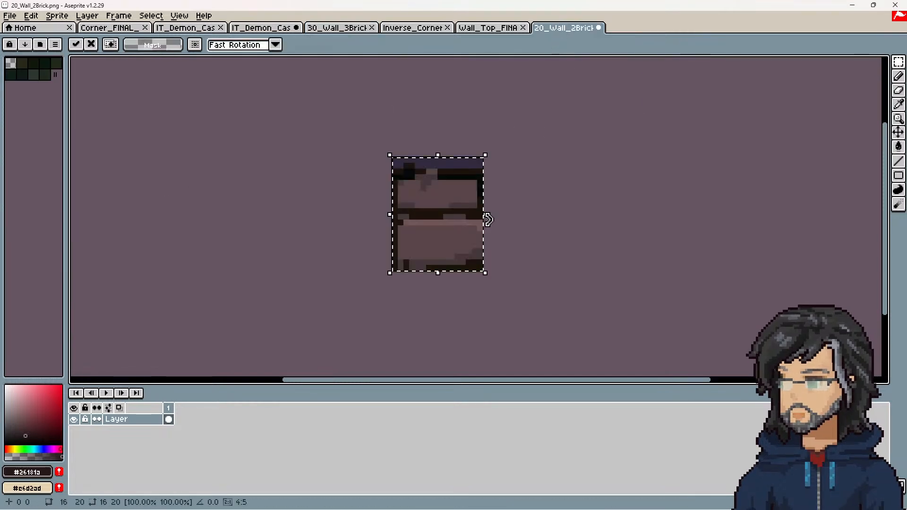
middle_drag(575, 222, 512, 231)
key(ctrl+s)
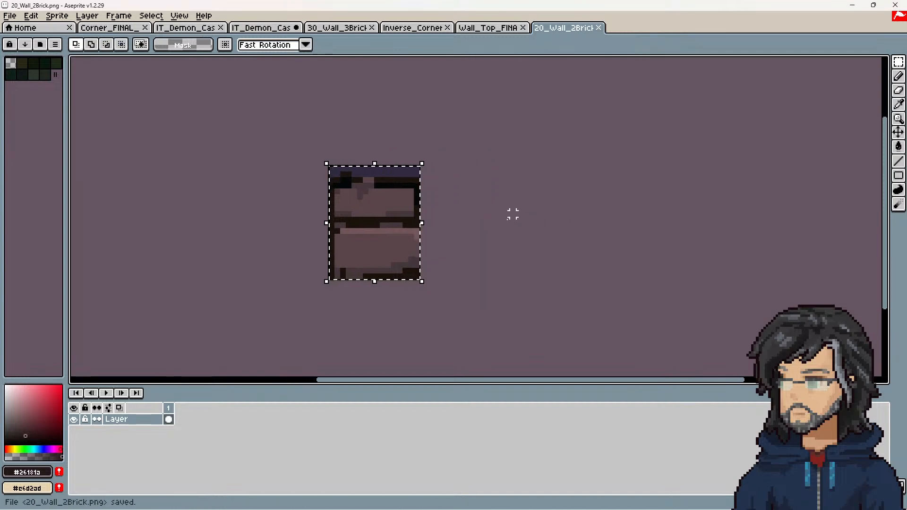
Switch to Unity to examine the castle room's recoloured walls and wall tops, and return to Aseprite
click(858, 4)
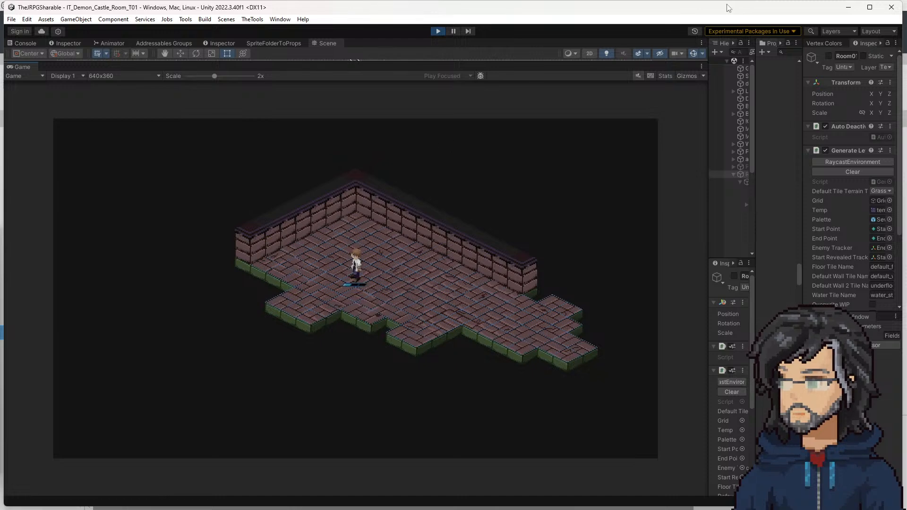
click(857, 10)
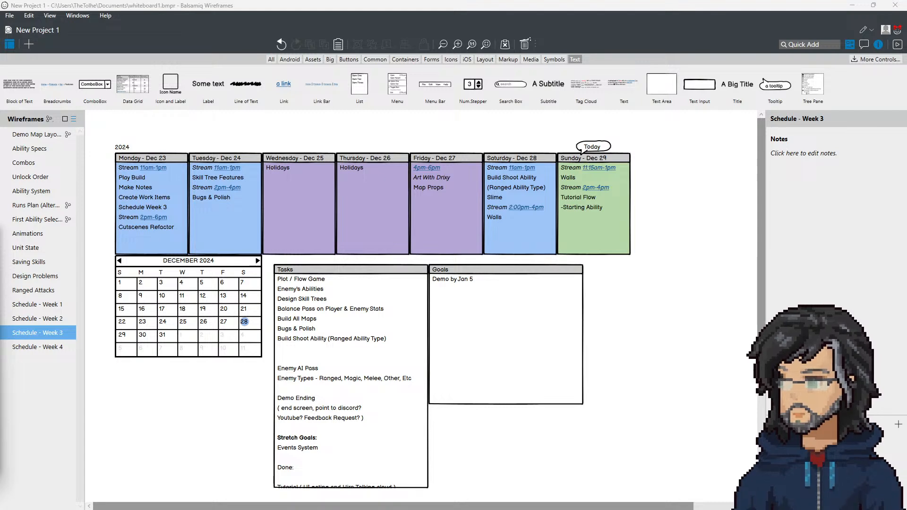
key(alt+Tab)
Undo the last dark brown fill in Inverse_Corner_FINAL_Fusion.png after viewing Wall_Top_FINAL.png
click(487, 28)
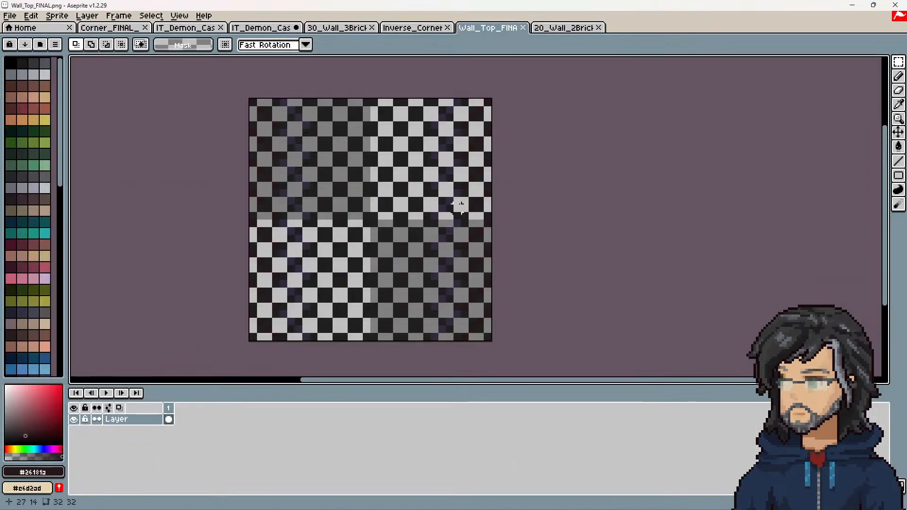
click(414, 28)
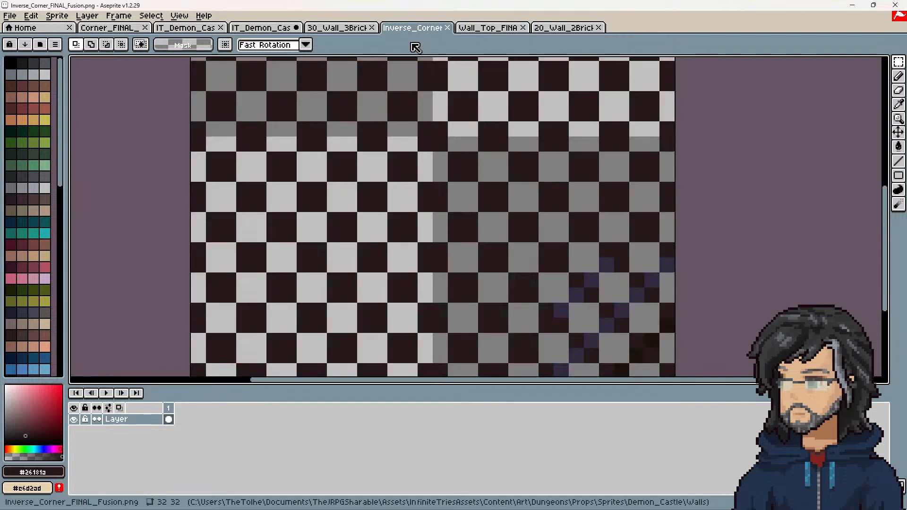
scroll(500, 219, down, 1)
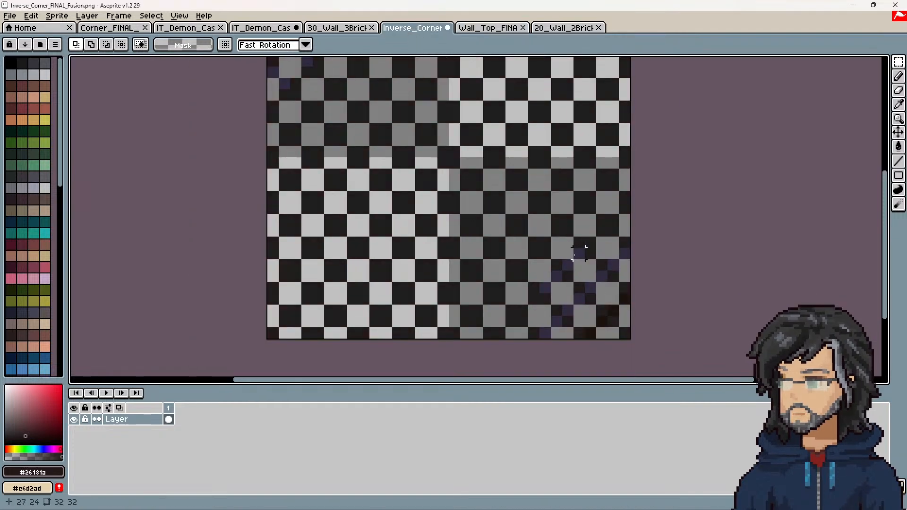
Compare with Wall_Top_FINAL.png, fill the brown accent pixels of Inverse_Corner_FINAL_Fusion.png with #26181a, and save it as PNG
click(563, 28)
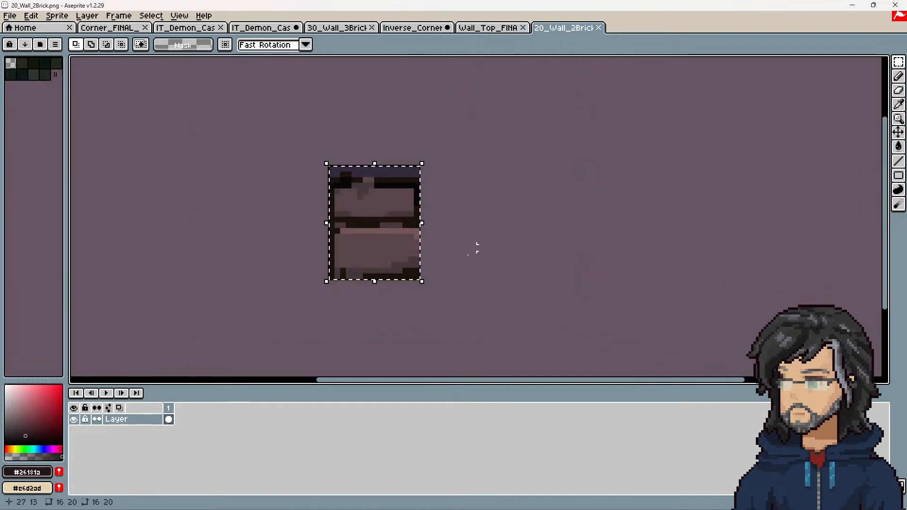
click(487, 27)
scroll(481, 299, up, 2)
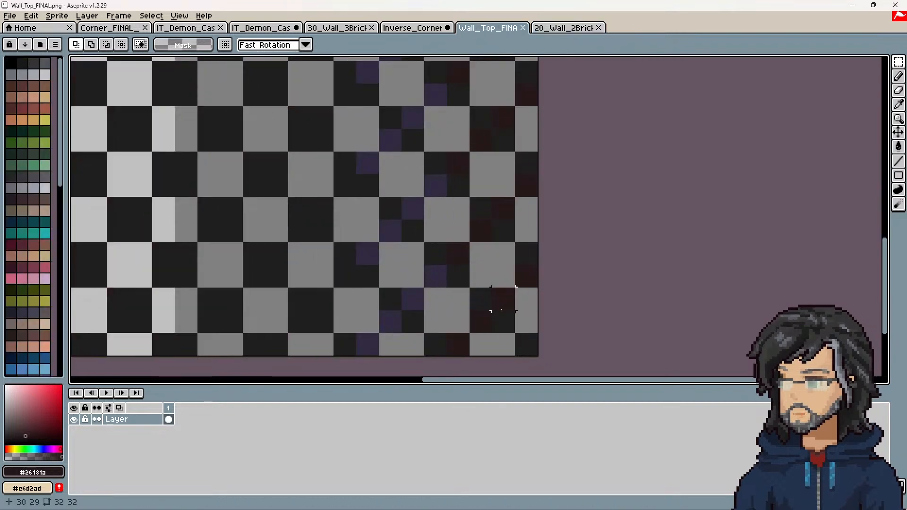
key(i)
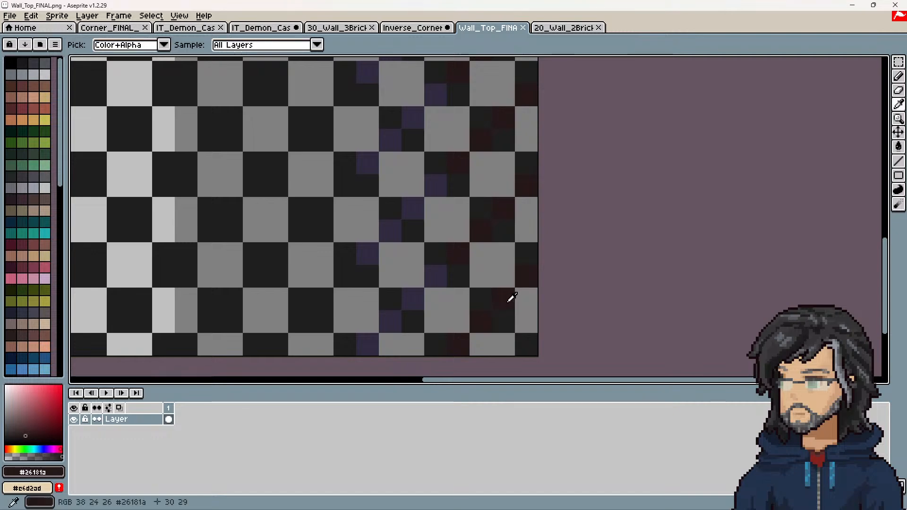
click(415, 27)
key(g)
scroll(552, 304, up, 1)
scroll(552, 304, up, 2)
scroll(520, 257, down, 4)
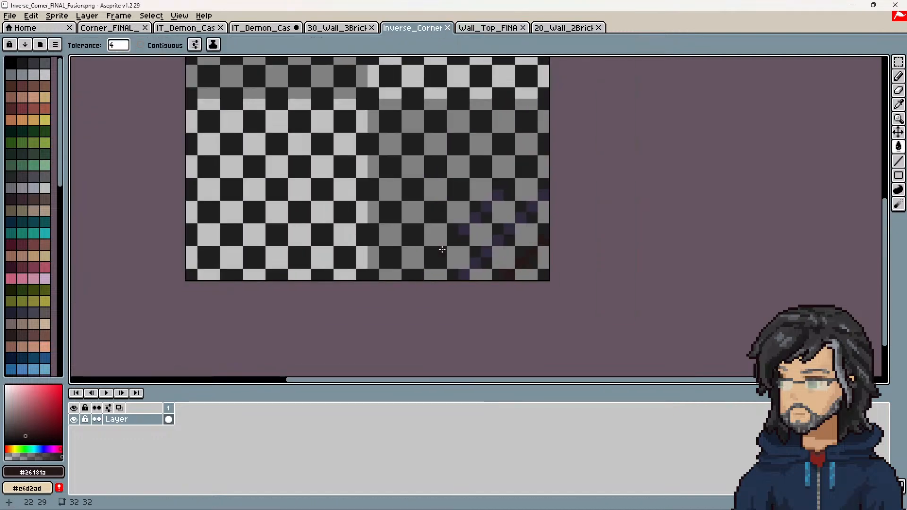
key(ctrl+s)
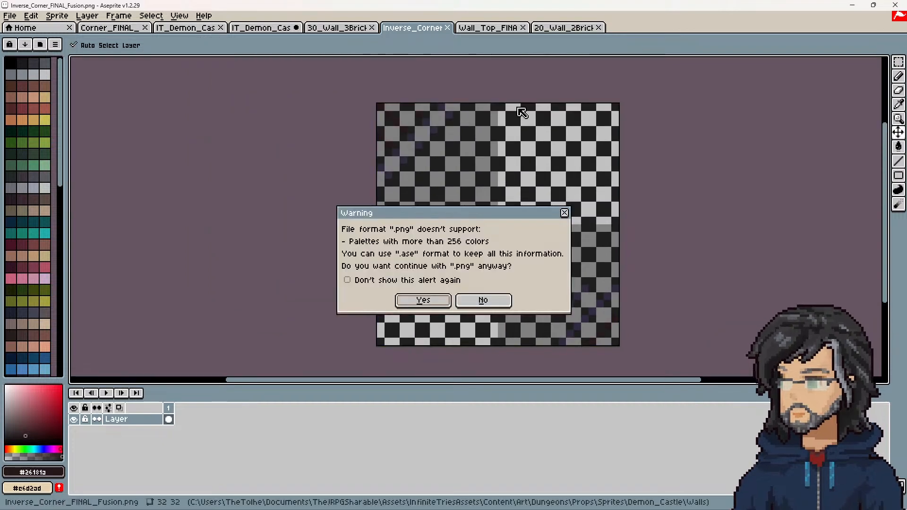
click(420, 300)
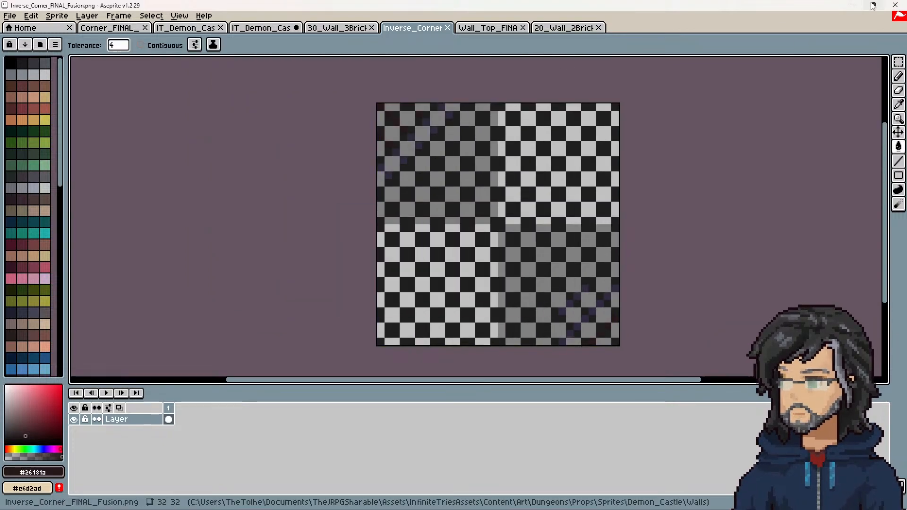
Switch to Unity to examine the inverse corner of the wall top in the running game, and return to Aseprite
click(854, 5)
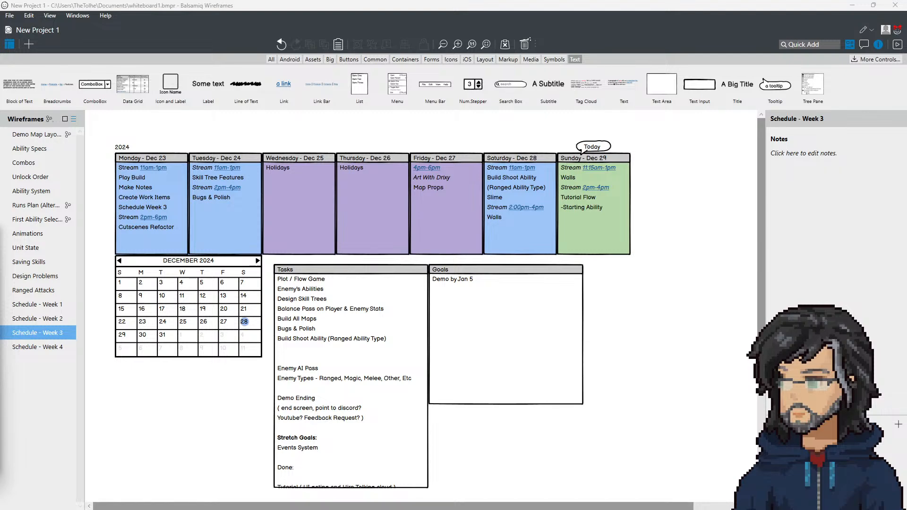
key(alt+Tab)
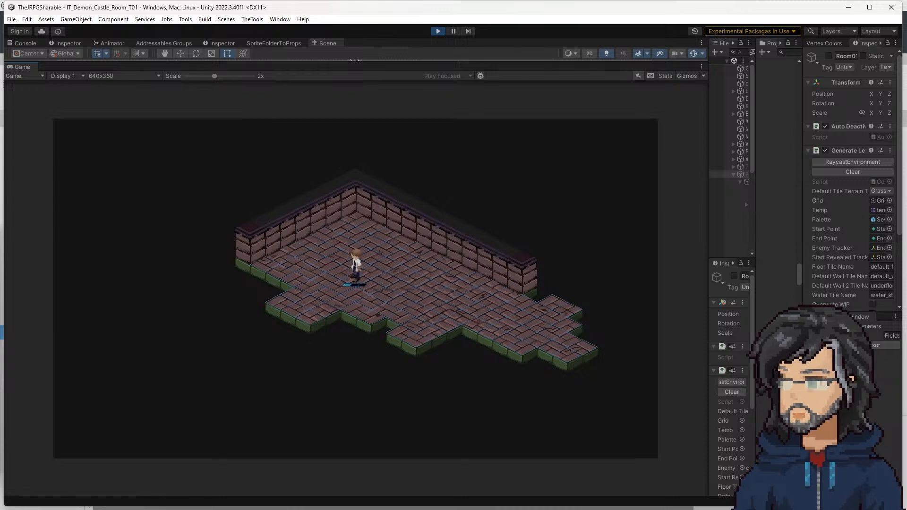
key(alt+Tab)
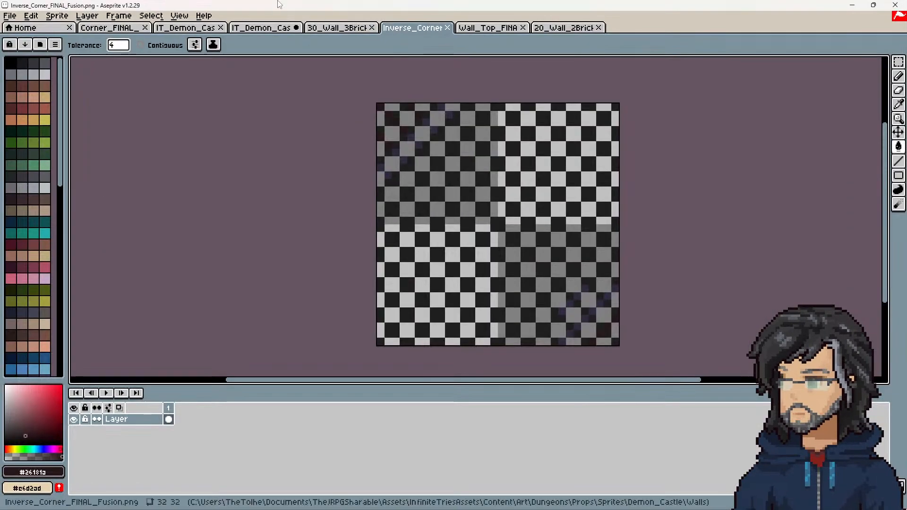
Undo the last dark brown fill in Corner_FINAL_Fusion.png
click(273, 28)
click(411, 28)
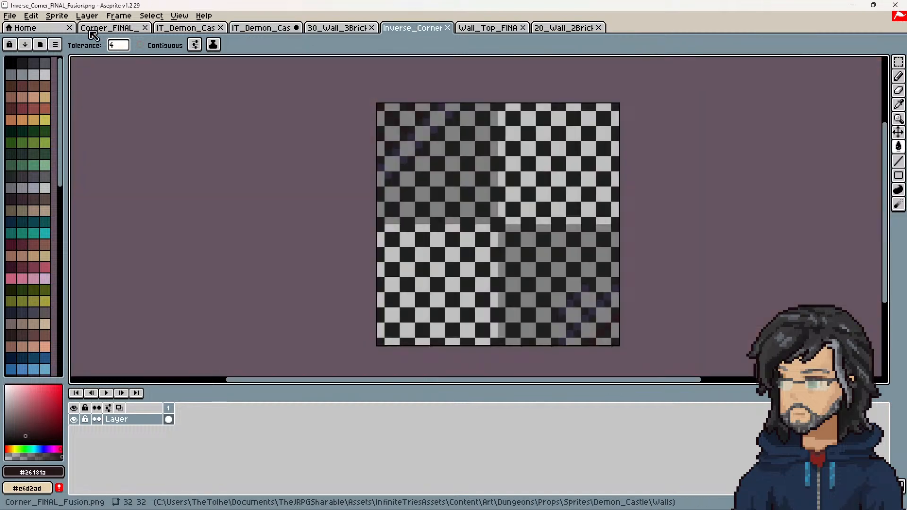
click(97, 29)
scroll(500, 235, up, 2)
scroll(500, 235, down, 3)
key(v)
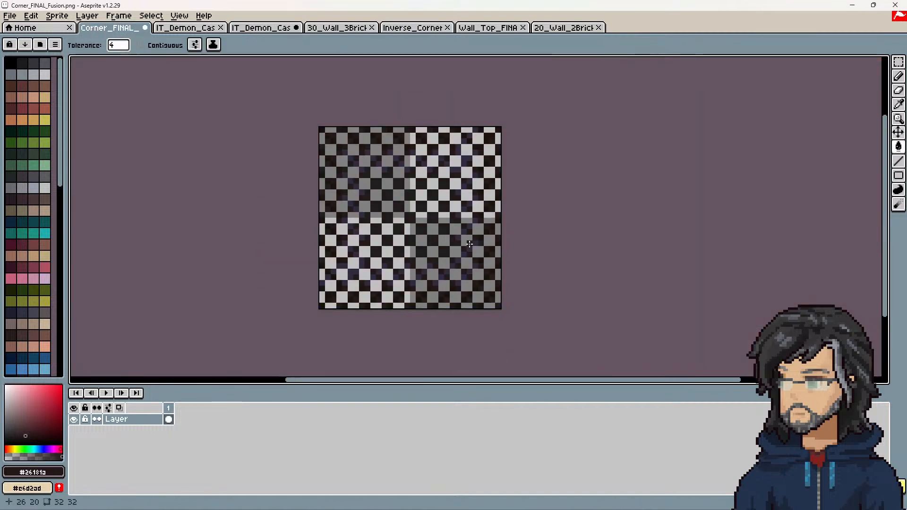
Fill the brown accent pixels of Corner_FINAL_Fusion.png with #26181a and save it, keeping the PNG format
key(g)
scroll(491, 232, up, 4)
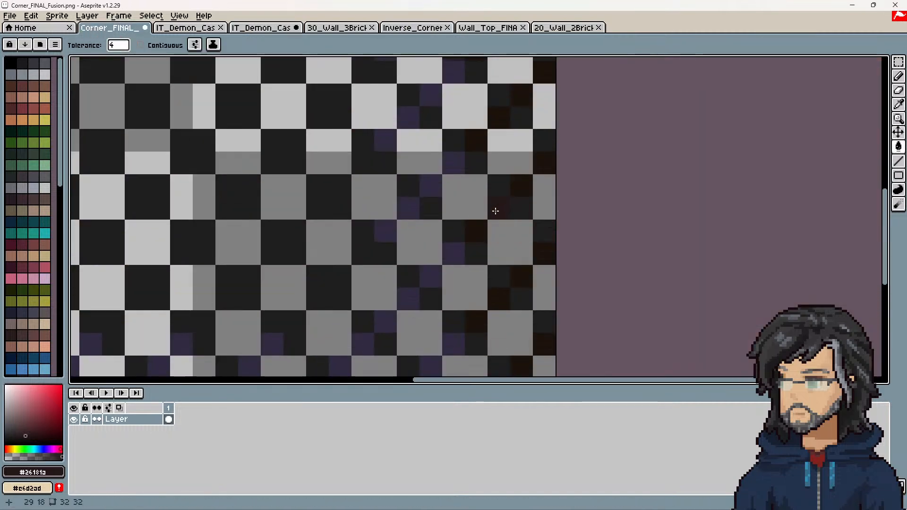
scroll(498, 209, down, 4)
key(v)
key(ctrl+s)
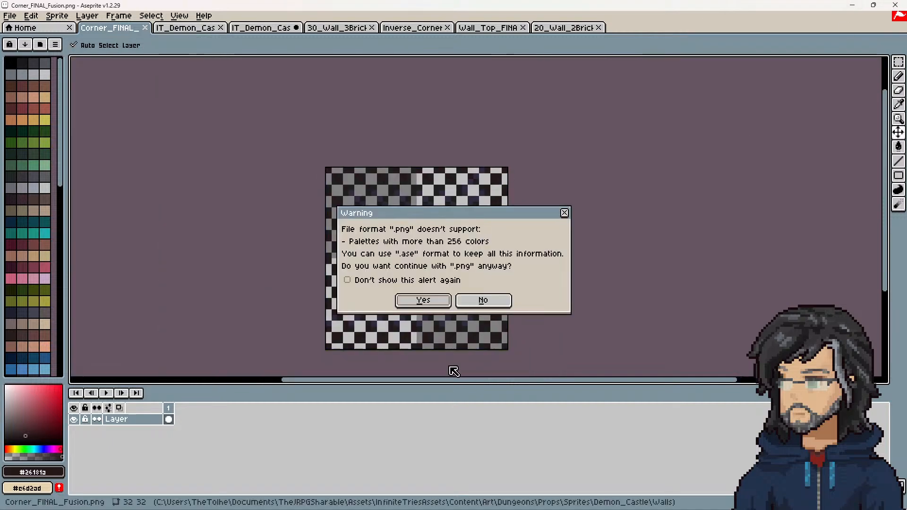
click(435, 301)
Switch to Unity, walk the character around near the back walls to examine the new colours, and return to Aseprite
click(853, 6)
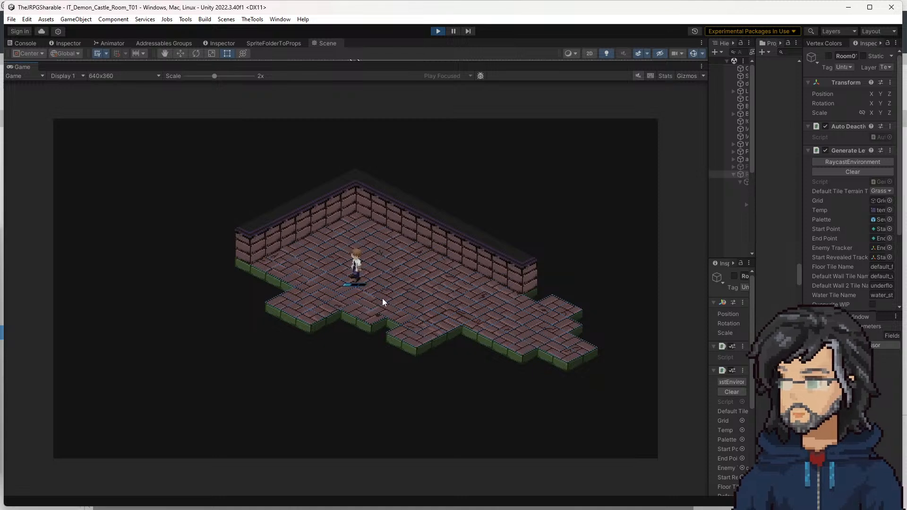
key(d)
key(w)
key(w)
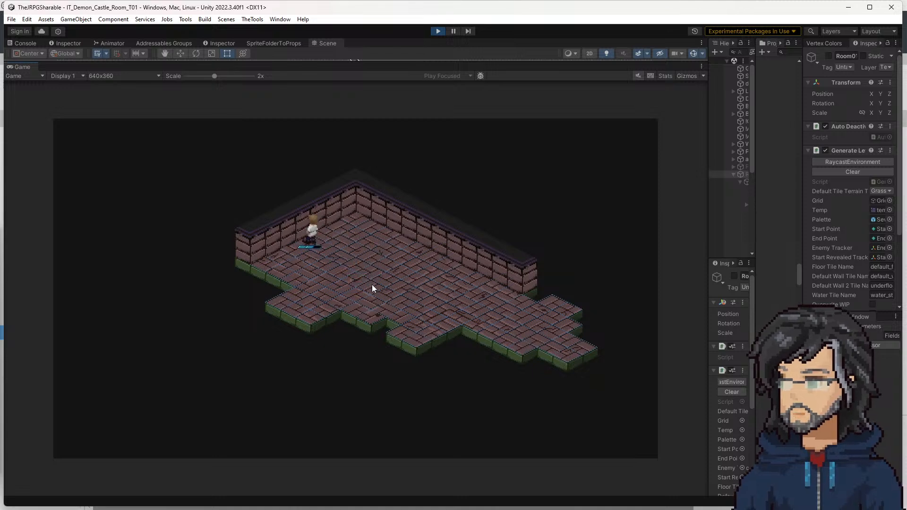
key(d)
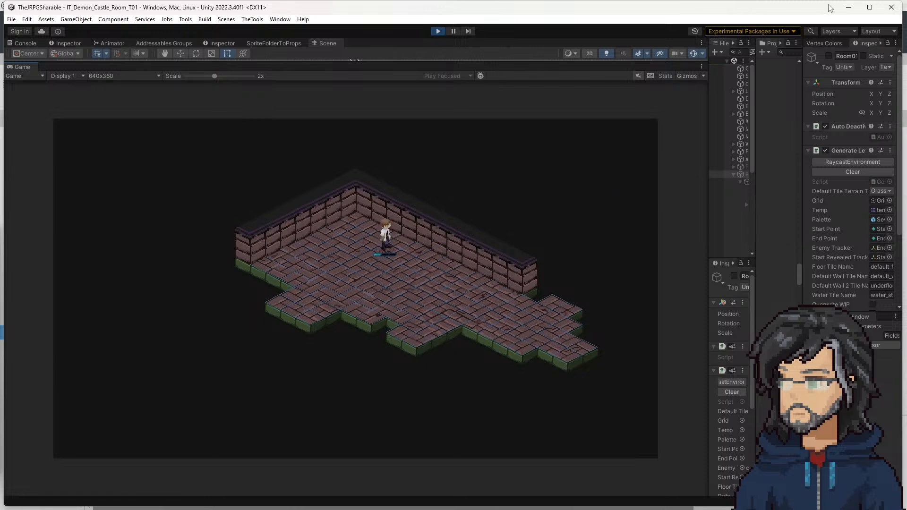
click(848, 9)
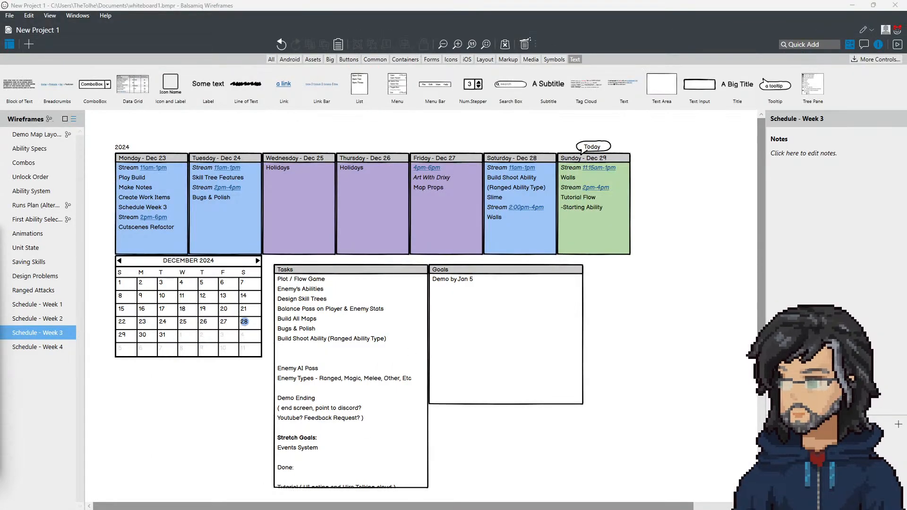
key(alt+Tab)
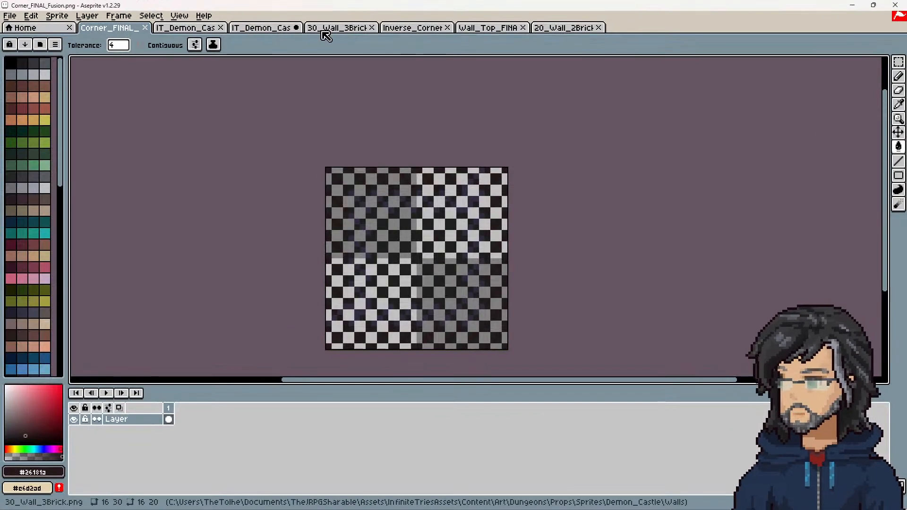
Fill the purple band along the top of 30_Wall_3Brick.png with the dark red palette colour #461323
click(342, 28)
scroll(378, 198, up, 2)
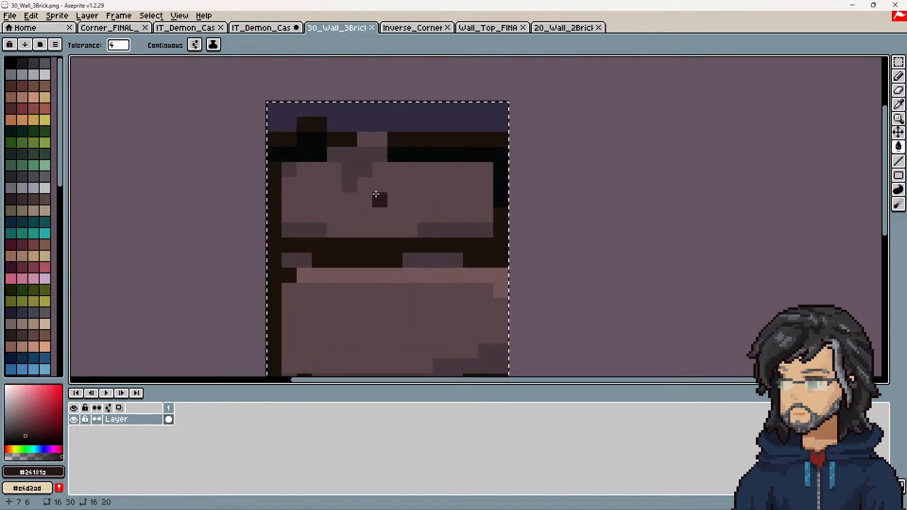
key(i)
click(383, 110)
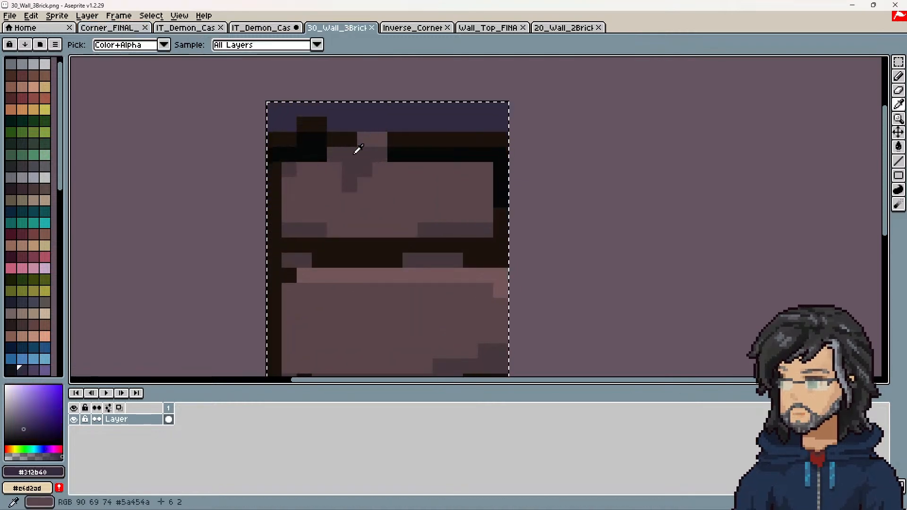
scroll(41, 284, down, 3)
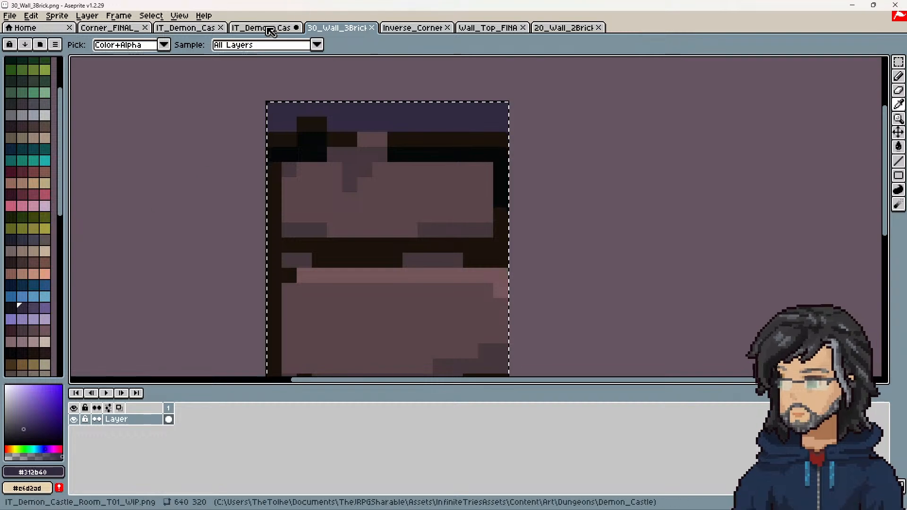
scroll(29, 337, down, 2)
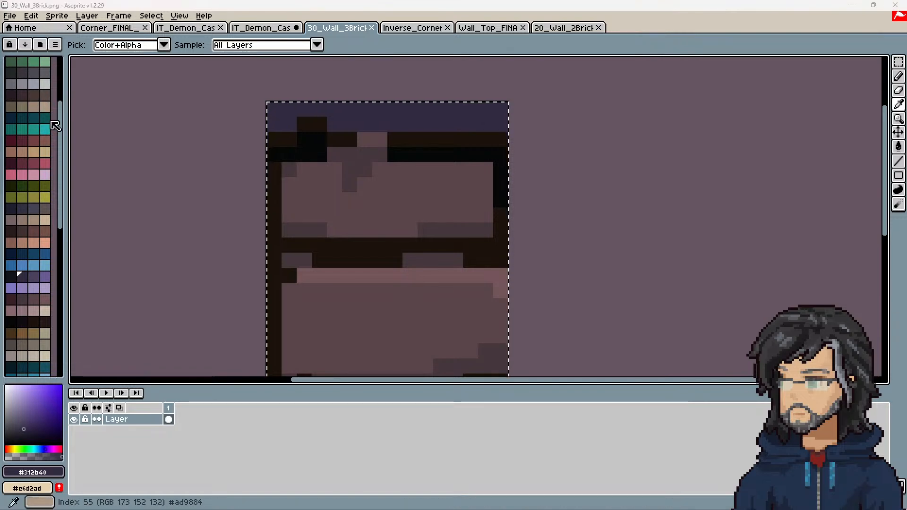
click(33, 140)
click(10, 140)
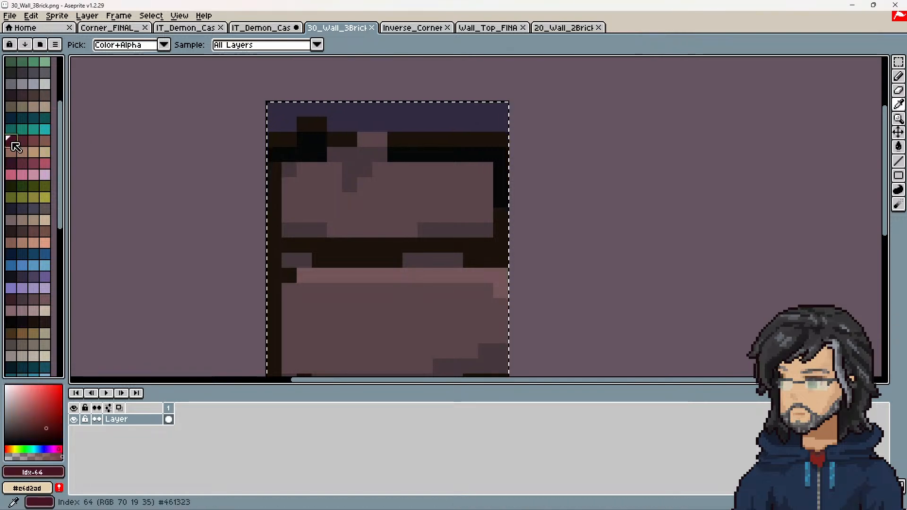
key(g)
click(364, 112)
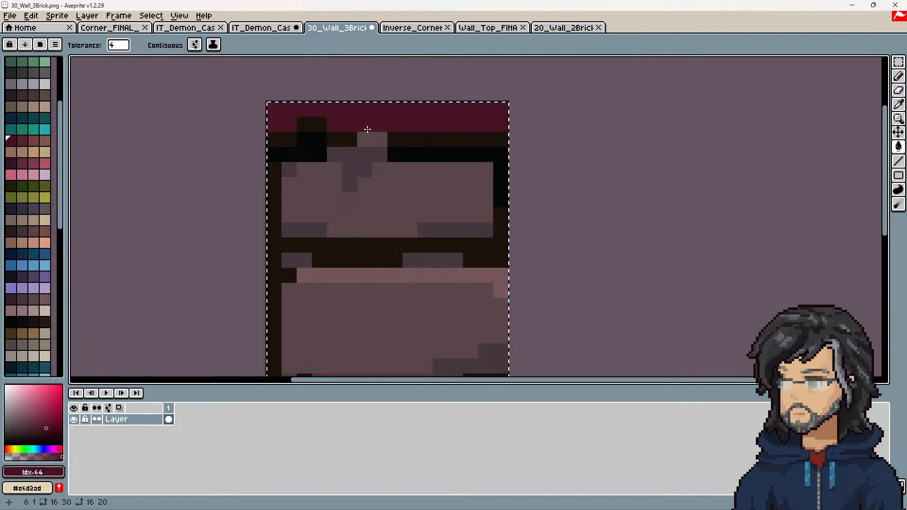
Save 30_Wall_3Brick.png with the dark red top band, keeping the PNG format
scroll(378, 249, down, 4)
key(ctrl+s)
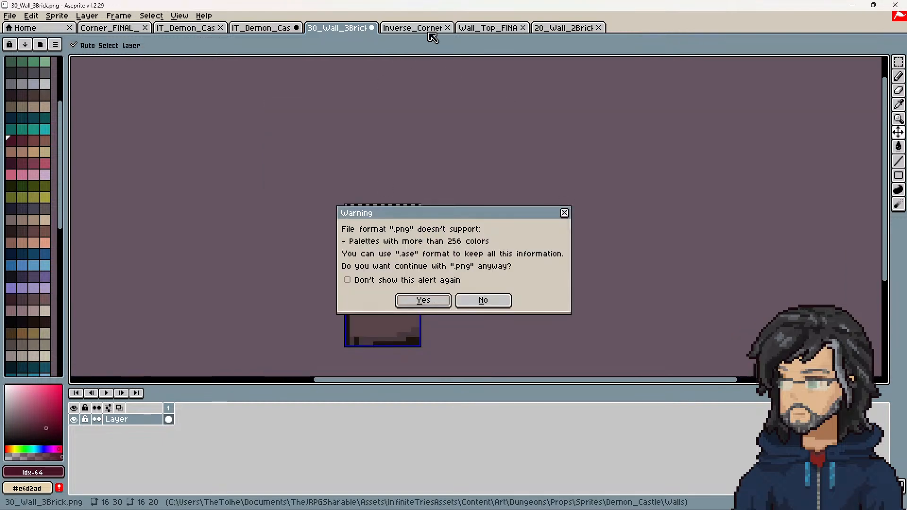
click(422, 300)
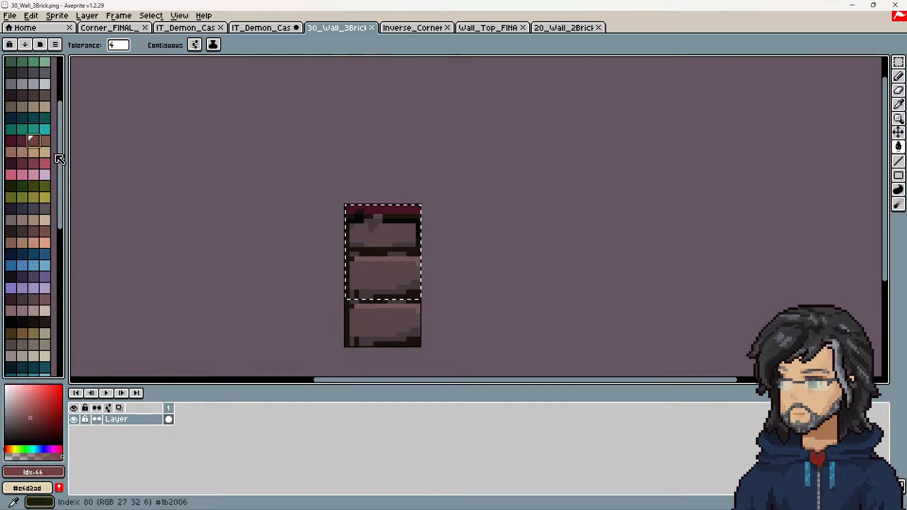
Fill the top band of 30_Wall_3Brick.png with the brown palette colour at index 51 and save it, keeping the PNG format
click(47, 96)
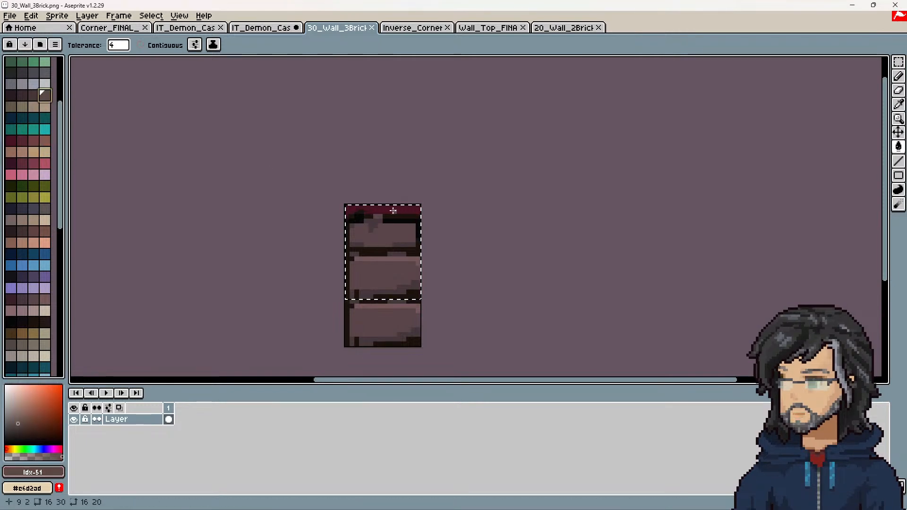
key(ctrl+s)
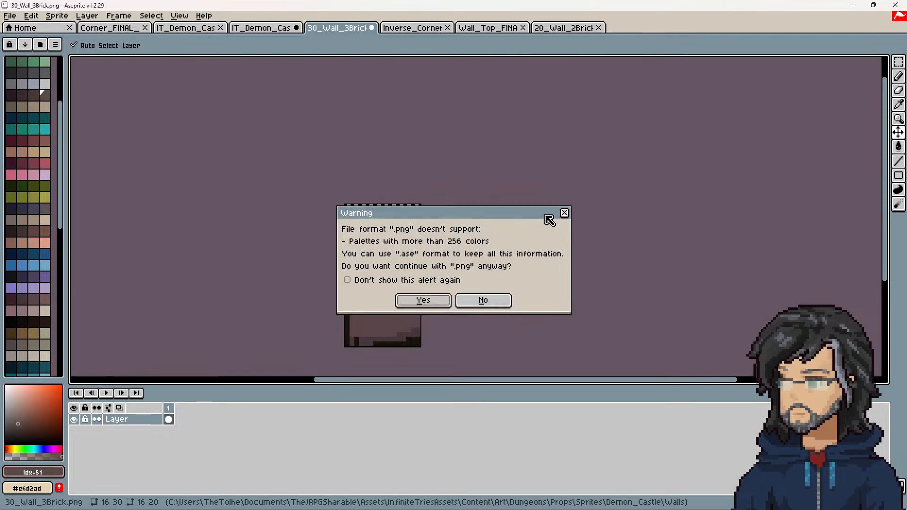
click(421, 305)
click(852, 5)
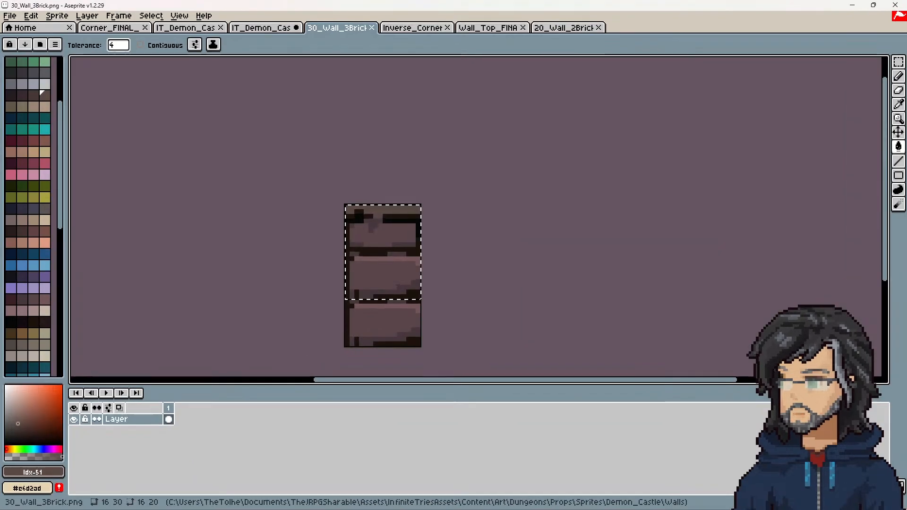
Fill the top band of 30_Wall_3Brick.png with #3a2a30, save it as PNG, and check the wall in Unity before returning to Aseprite
click(22, 96)
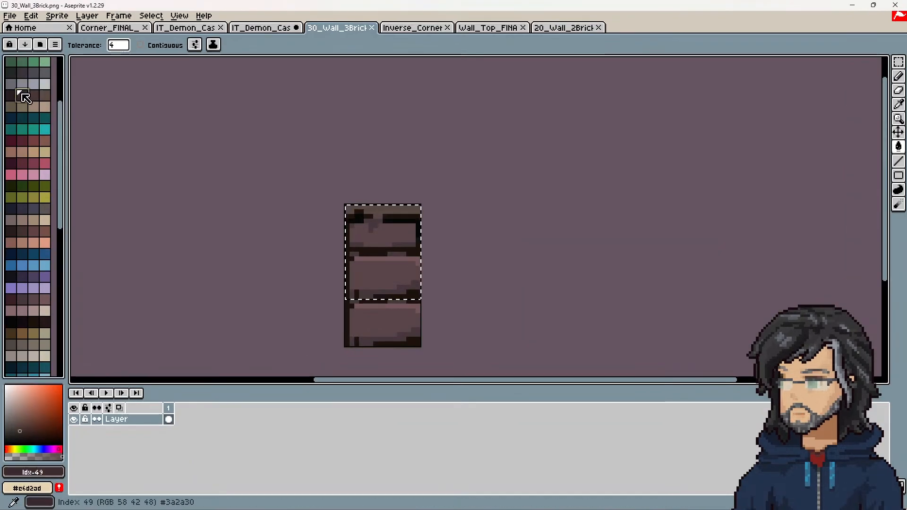
click(389, 243)
key(ctrl+s)
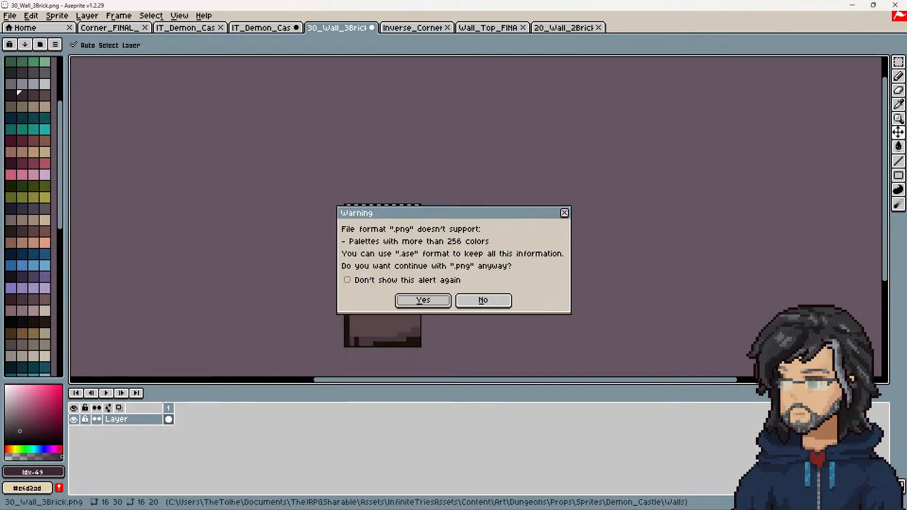
click(423, 300)
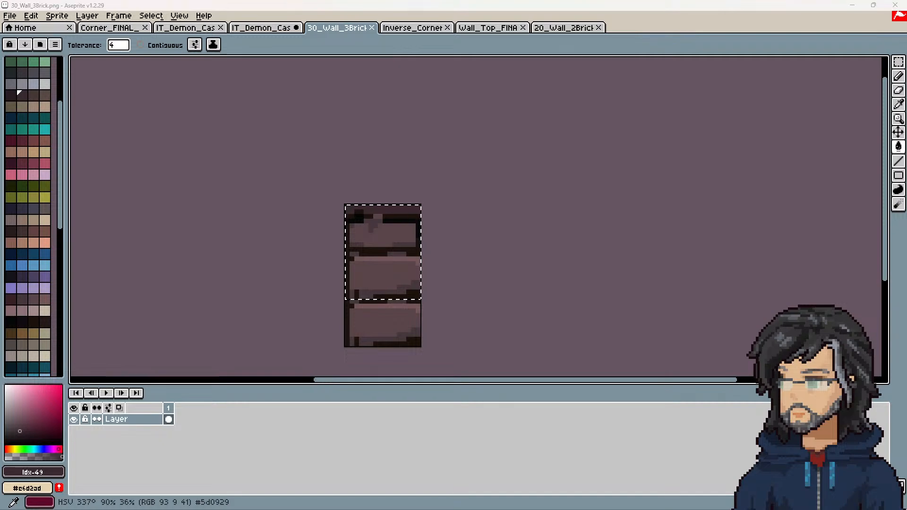
key(alt+Tab)
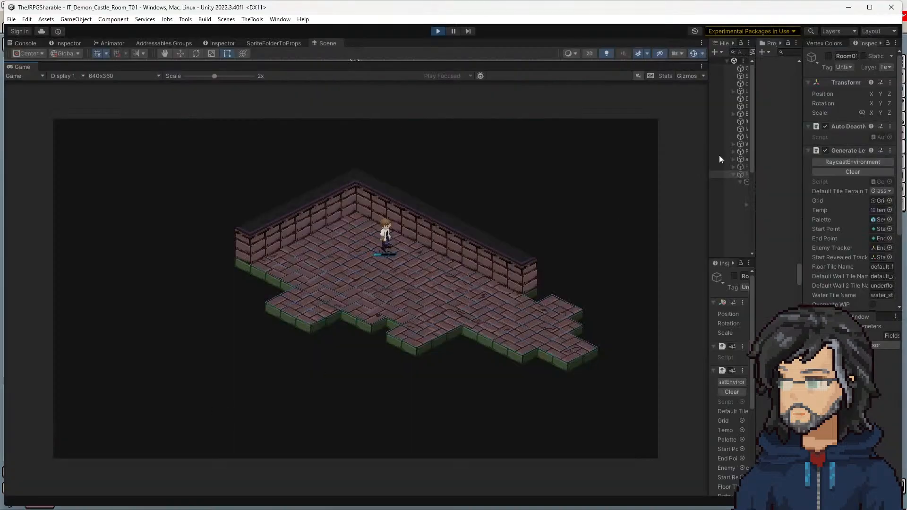
key(alt+Tab)
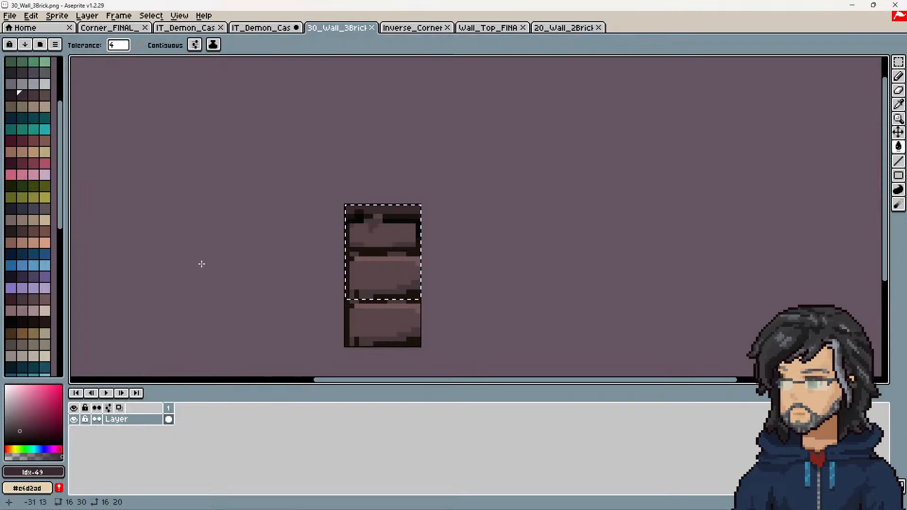
Fill the purple accent pixels of Inverse_Corner_FINAL_Fusion.png with #3a2a30 and save it, keeping the PNG format
click(407, 28)
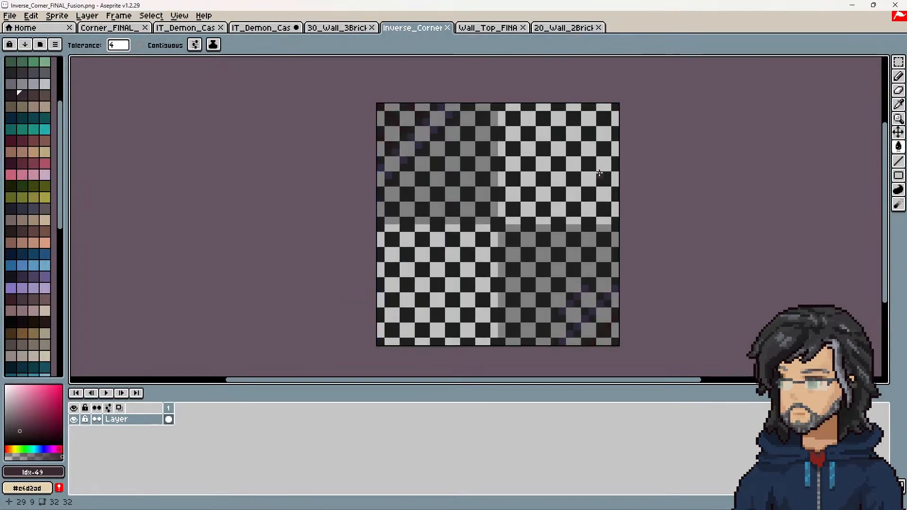
click(436, 131)
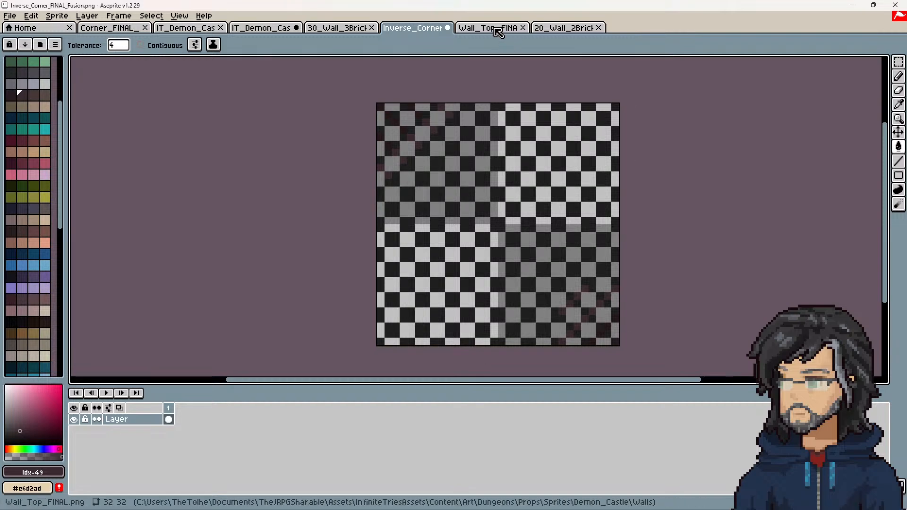
key(ctrl+s)
click(435, 299)
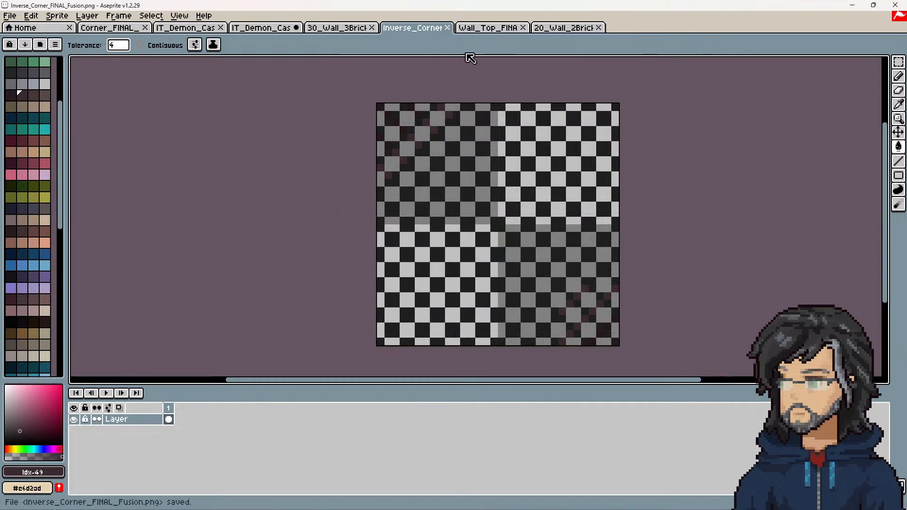
Fill the purple accent pixels of Wall_Top_FINAL.png with #3a2a30 and save the file
click(476, 28)
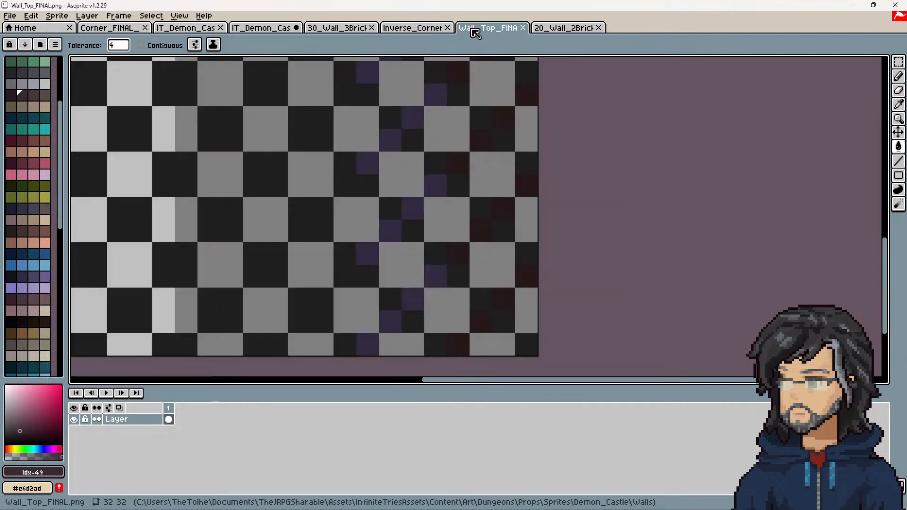
click(432, 178)
key(ctrl+s)
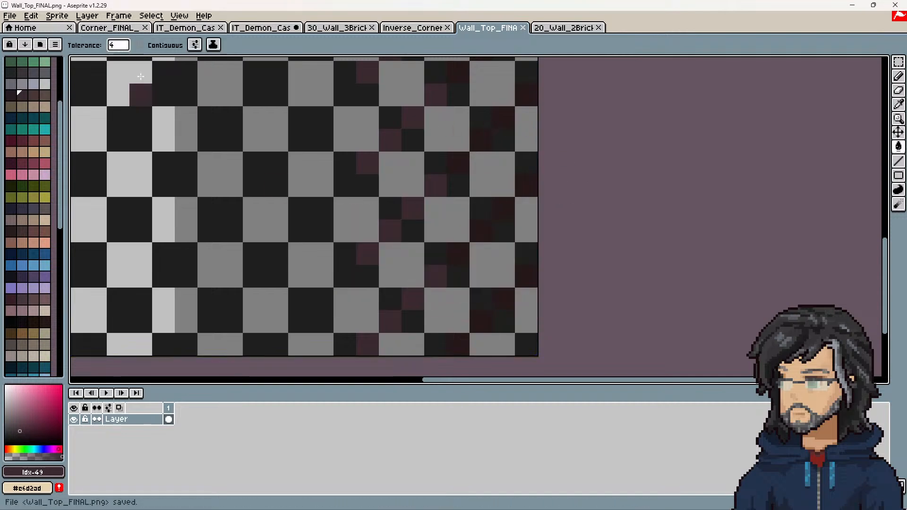
Fill the purple accent pixels of Corner_FINAL_Fusion.png with #3a2a30 and save it, keeping the PNG format
click(109, 28)
scroll(343, 162, up, 3)
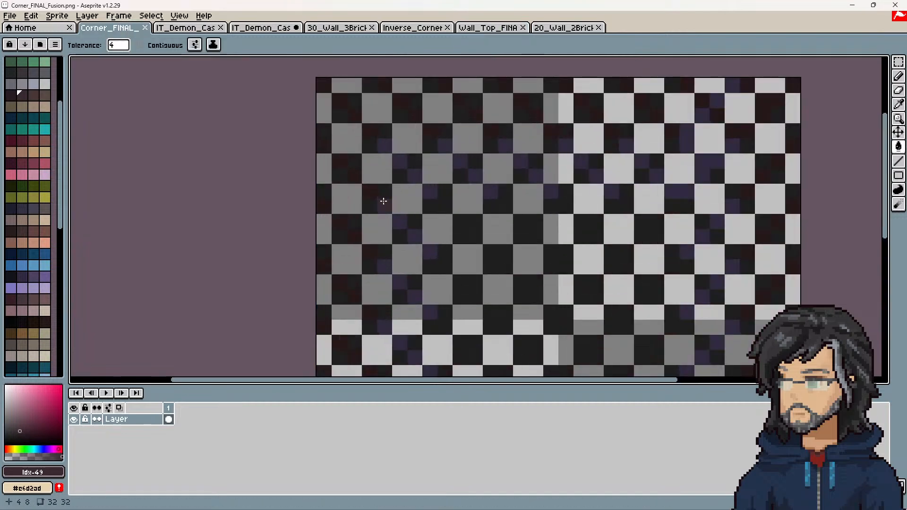
key(ctrl+s)
click(438, 304)
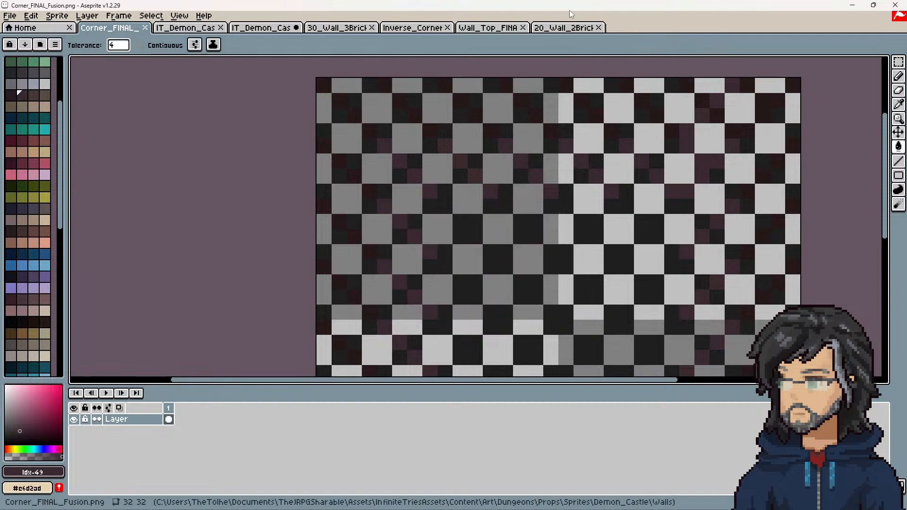
Try filling the top band of 20_Wall_2Brick.png, and load the full colour palette in place of its short one
click(560, 29)
scroll(394, 183, up, 2)
click(361, 175)
key(ctrl+c)
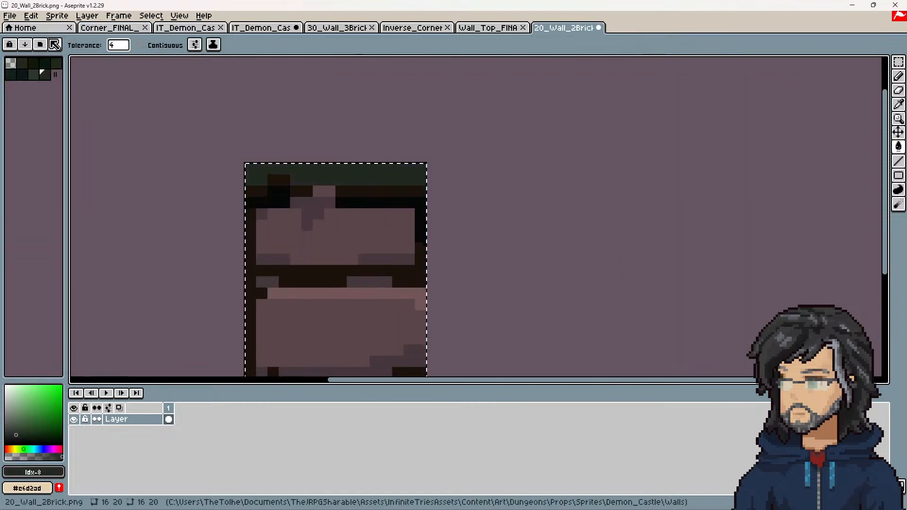
click(54, 45)
click(107, 183)
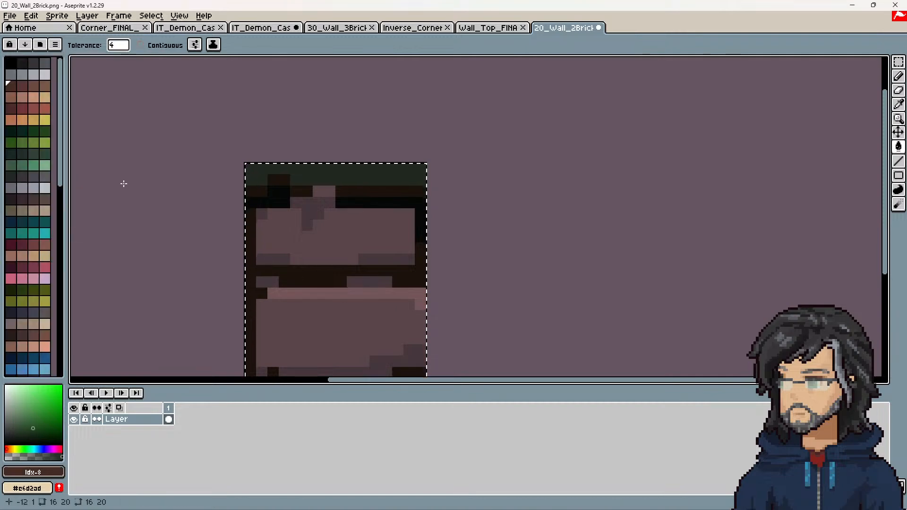
Try filling the top band of 20_Wall_2Brick.png with the brown palette colour at index 8
click(423, 27)
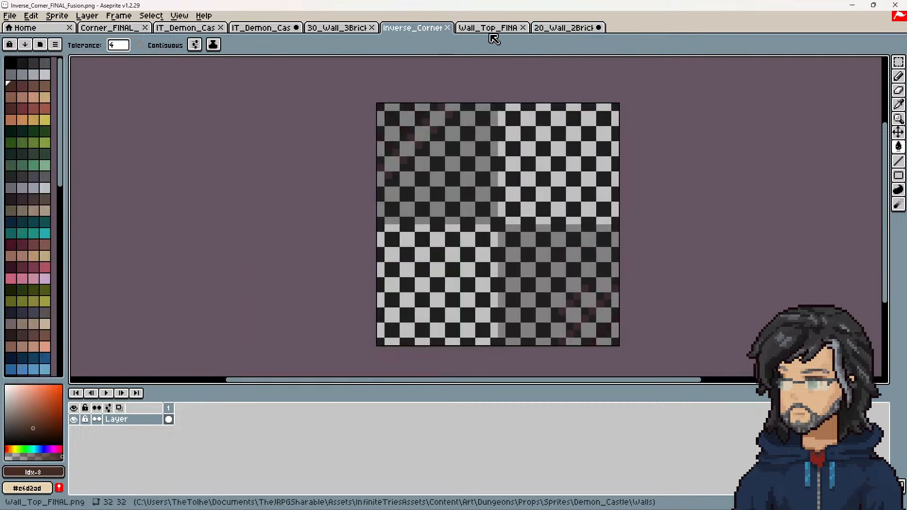
click(563, 29)
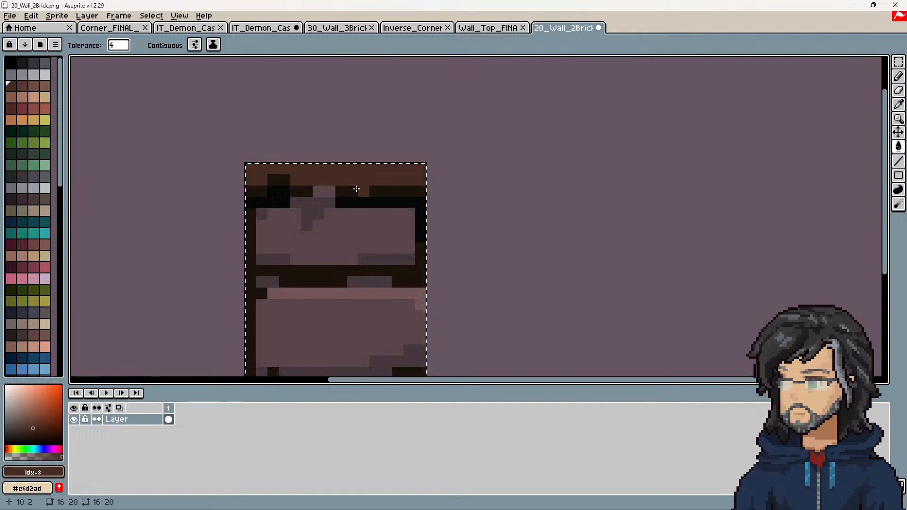
click(477, 28)
Fill the top band of 20_Wall_2Brick.png with #3a2a30 sampled from 30_Wall_3Brick.png and save it, keeping the PNG format
click(348, 29)
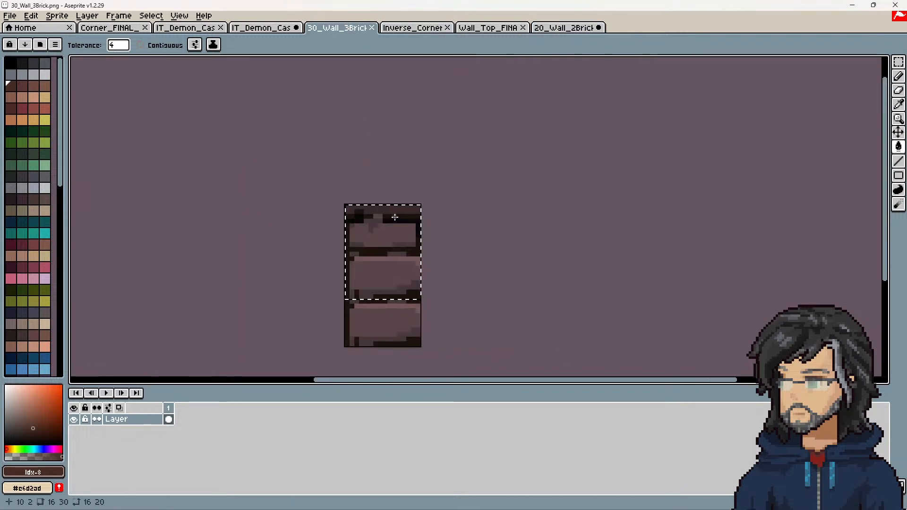
key(i)
click(414, 209)
click(567, 28)
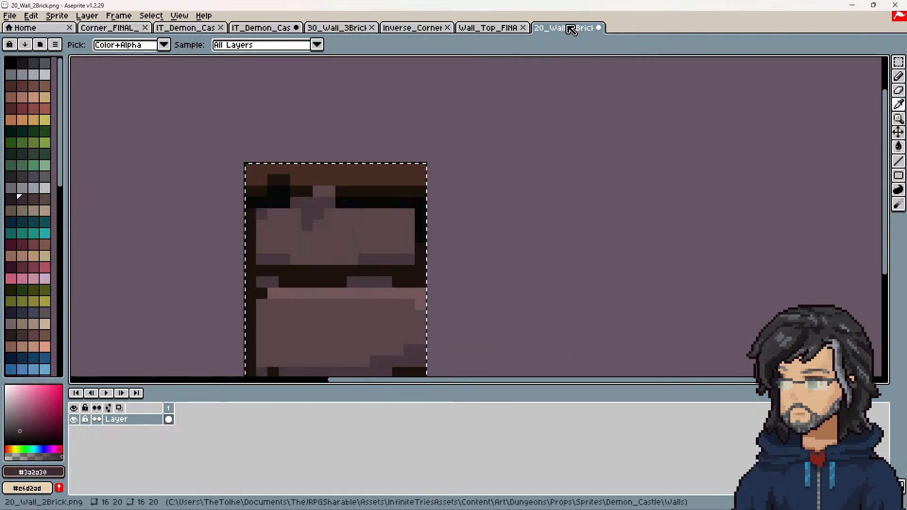
key(g)
click(336, 170)
key(ctrl+s)
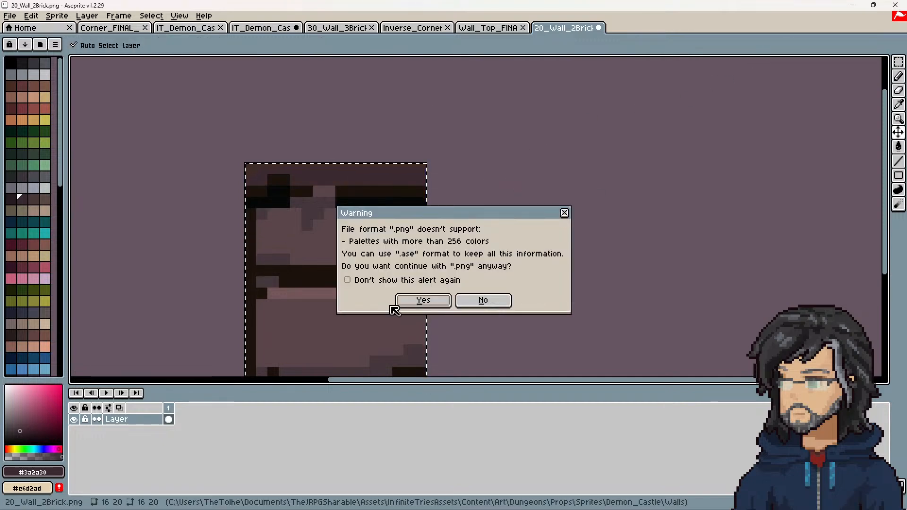
click(420, 299)
Switch to Unity and walk the character around the room to examine the recoloured walls and wall tops
click(852, 5)
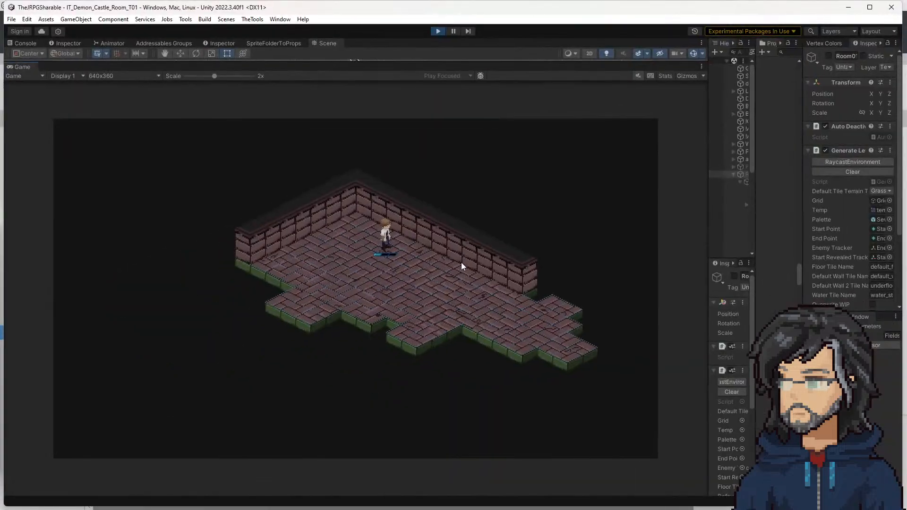
key(a)
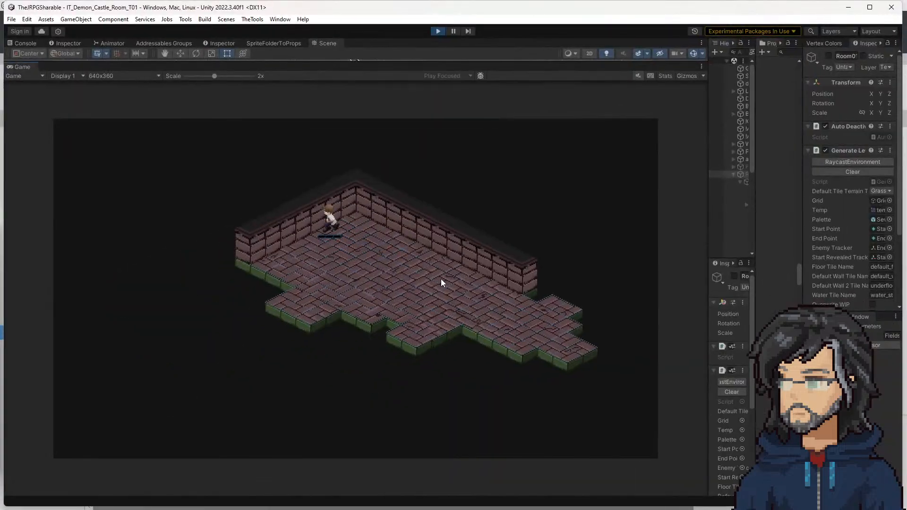
key(d)
key(s)
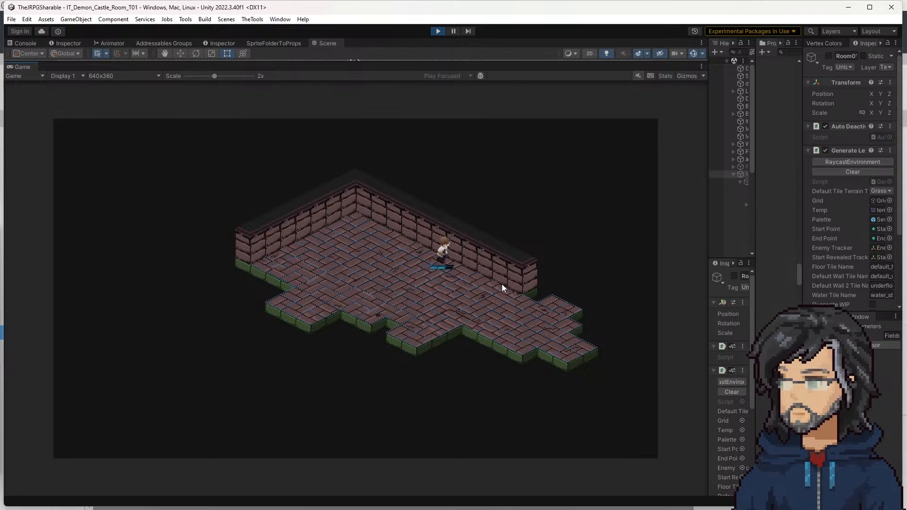
key(s)
key(w)
key(s)
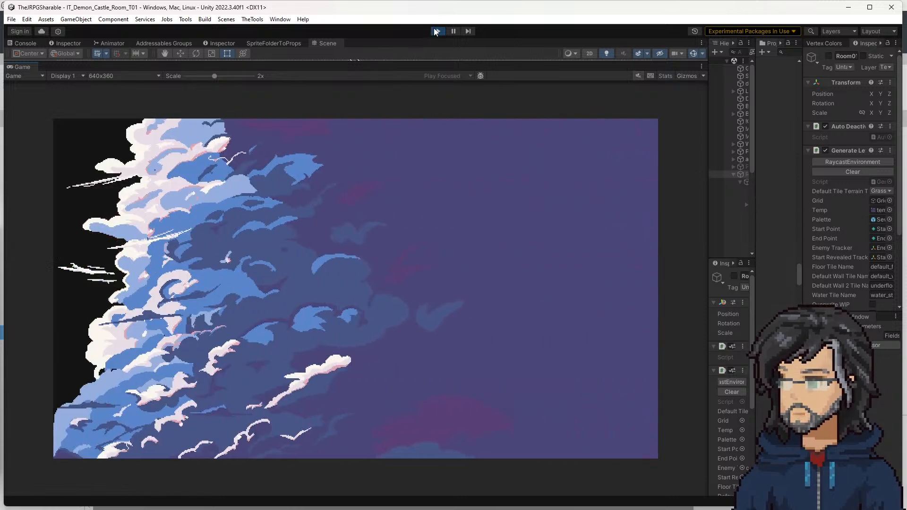
Stop play mode and enlarge the Scene view above the Game view to show the room's tile grid
click(437, 28)
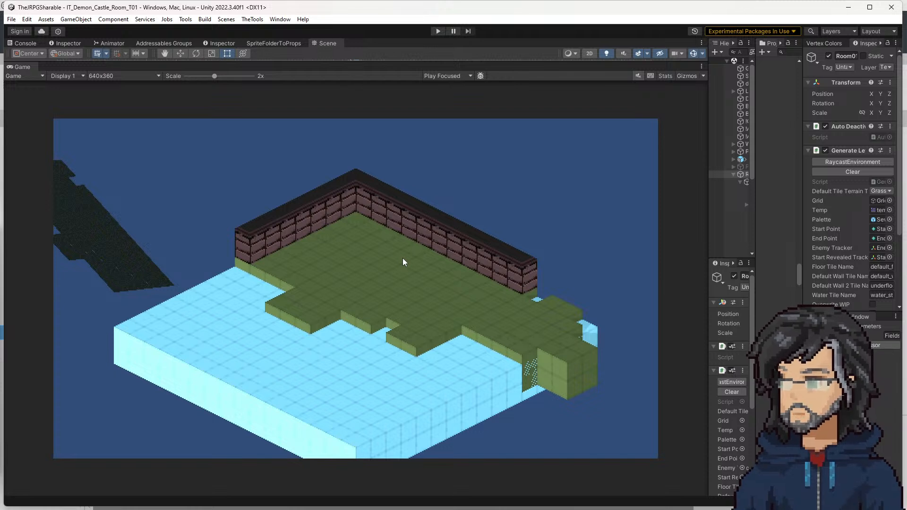
drag(329, 61, 330, 321)
scroll(390, 221, down, 1)
middle_drag(389, 221, 426, 233)
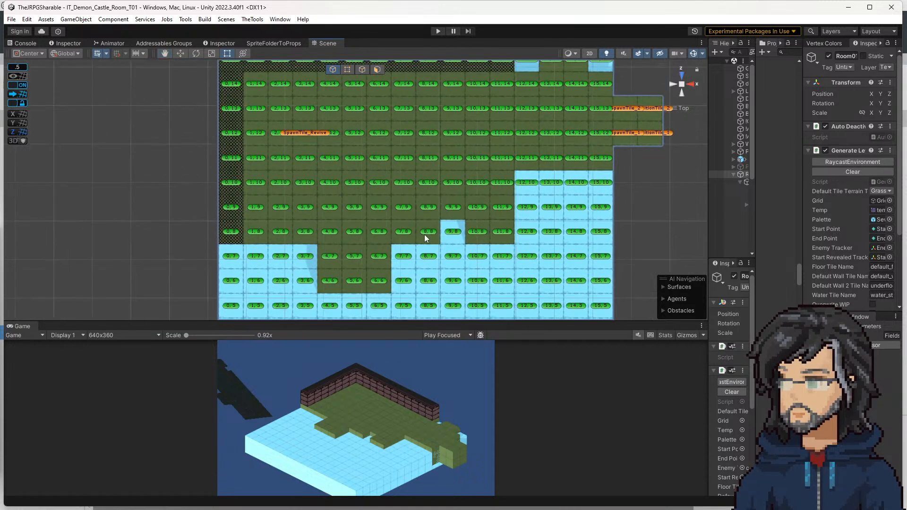
Delete the green floor block covering tiles 4,7 to 6,6 and select the block under tiles 10,8 and 11,8
click(369, 270)
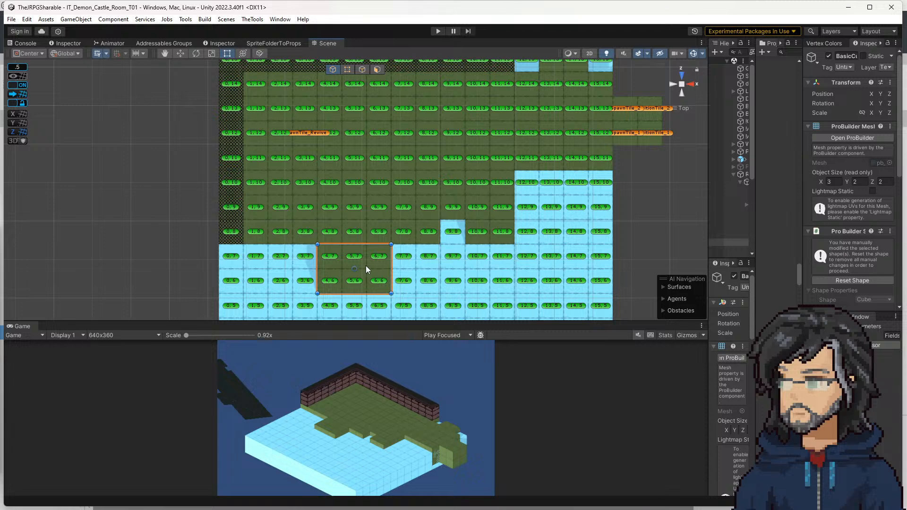
key(Delete)
click(489, 226)
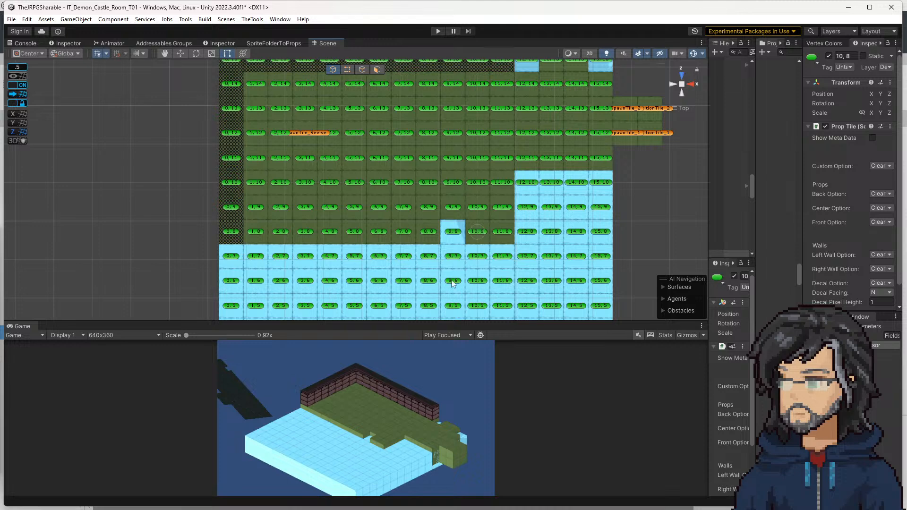
click(475, 227)
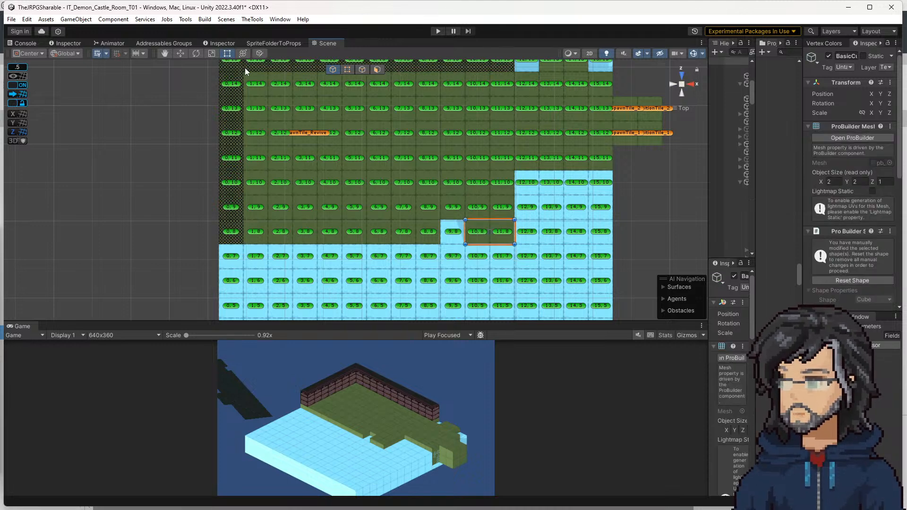
Add a second Scene view tab beside the existing one
right_click(330, 43)
mouse_move(371, 83)
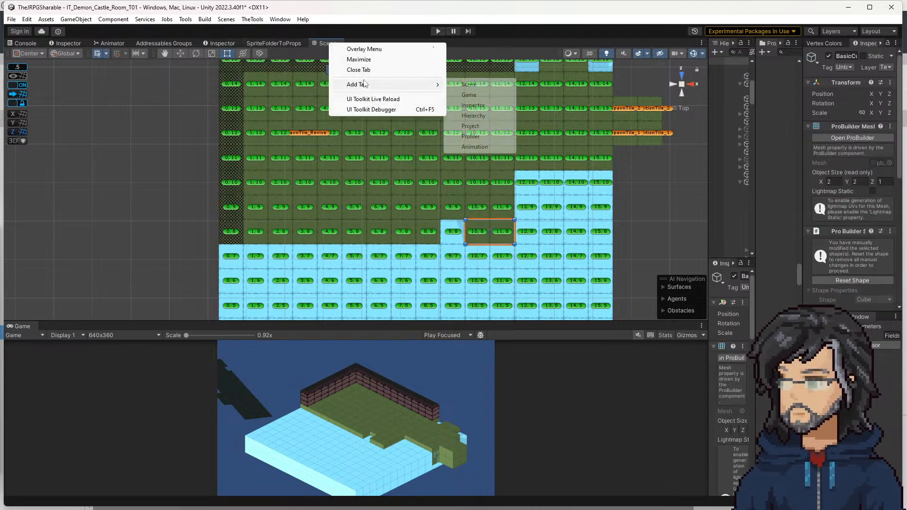
click(485, 86)
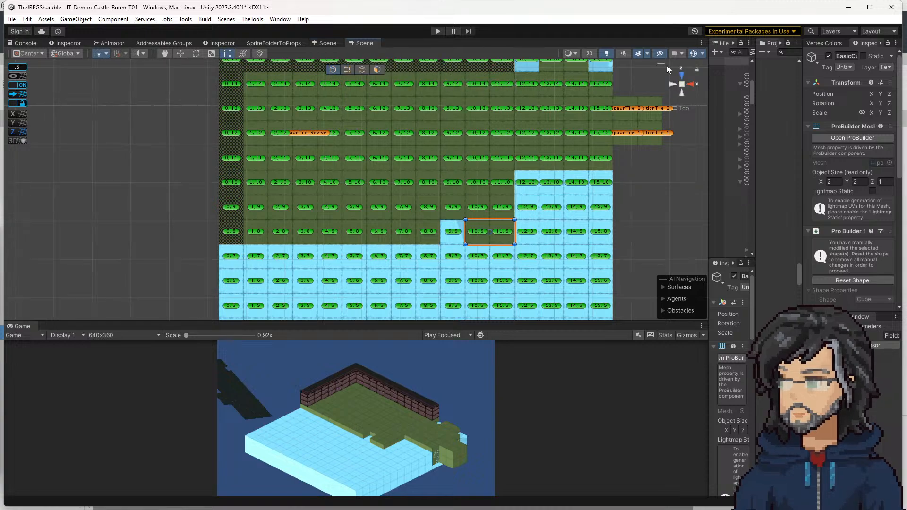
Delete the green floor block under tiles 10,8 and 11,8
click(680, 84)
right_drag(500, 219, 590, 118)
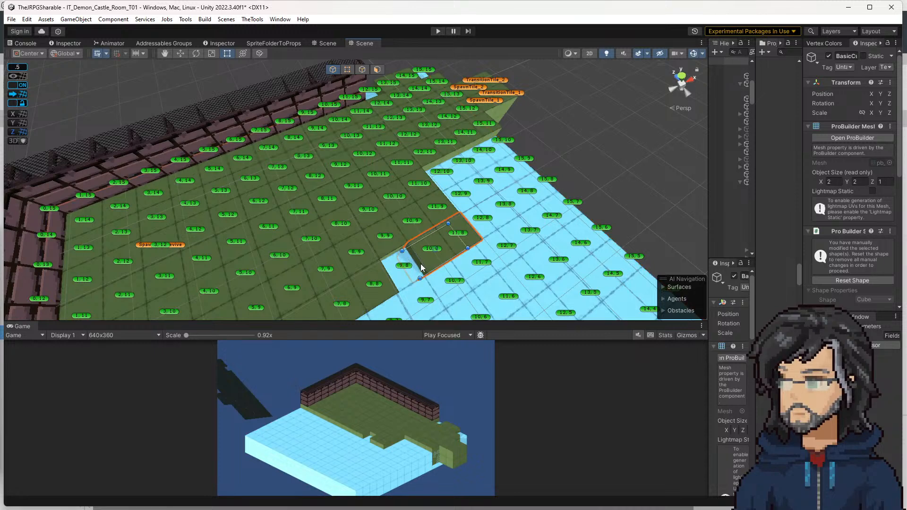
key(w)
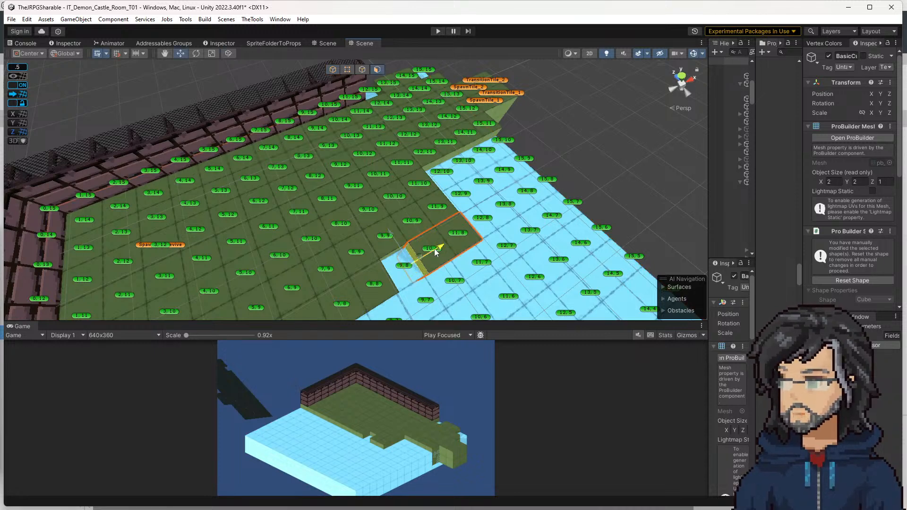
drag(405, 265, 410, 264)
key(Escape)
right_drag(510, 197, 412, 149)
key(Delete)
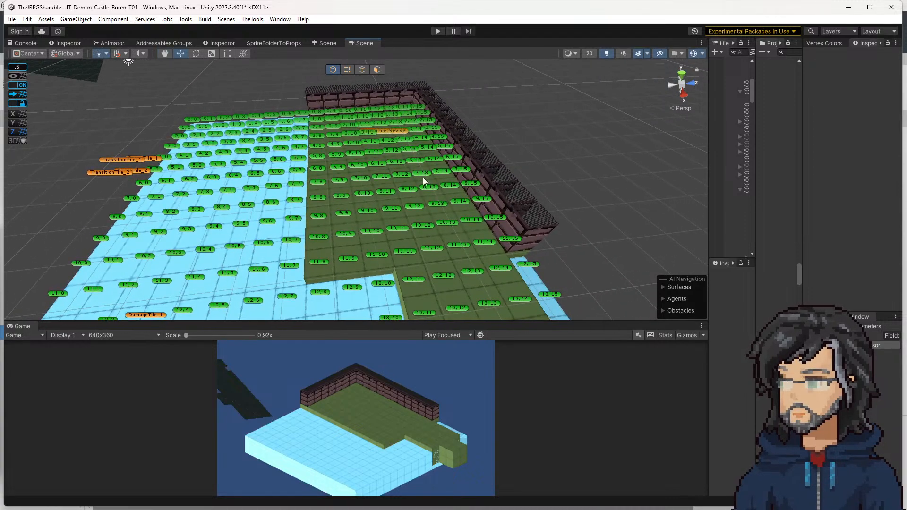
Delete the floor block along tiles 9,8 to 11,8 and the long block along tiles 0,8 to 8,8
right_drag(396, 182, 370, 223)
click(381, 231)
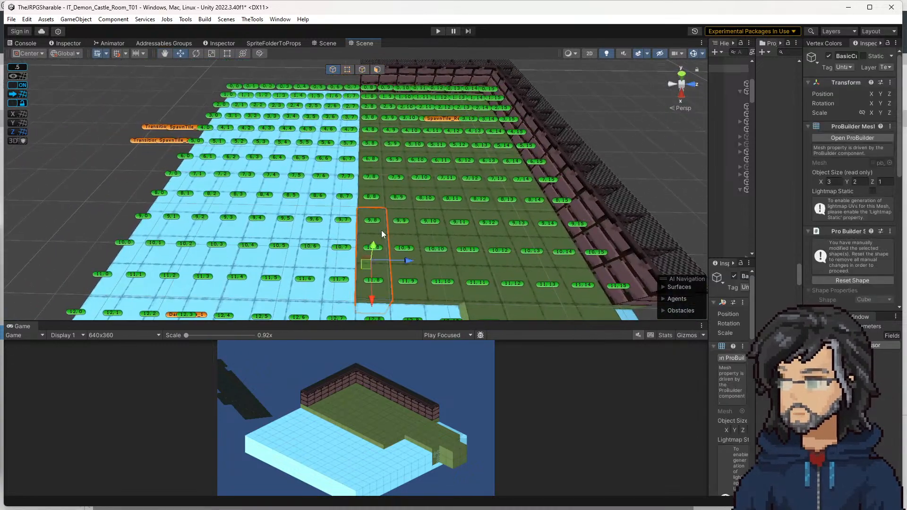
key(Delete)
click(376, 185)
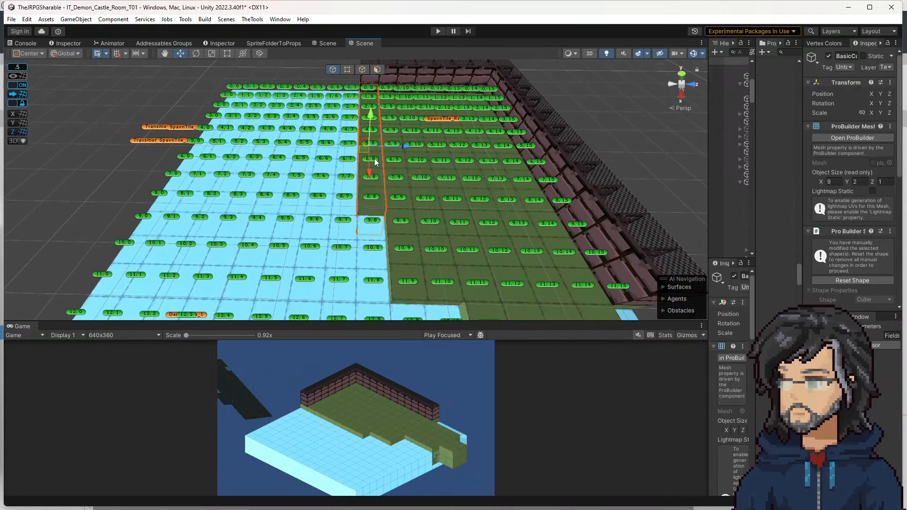
key(Delete)
Set the decal, right wall and left wall options of tile 0,8 to Clear
click(369, 88)
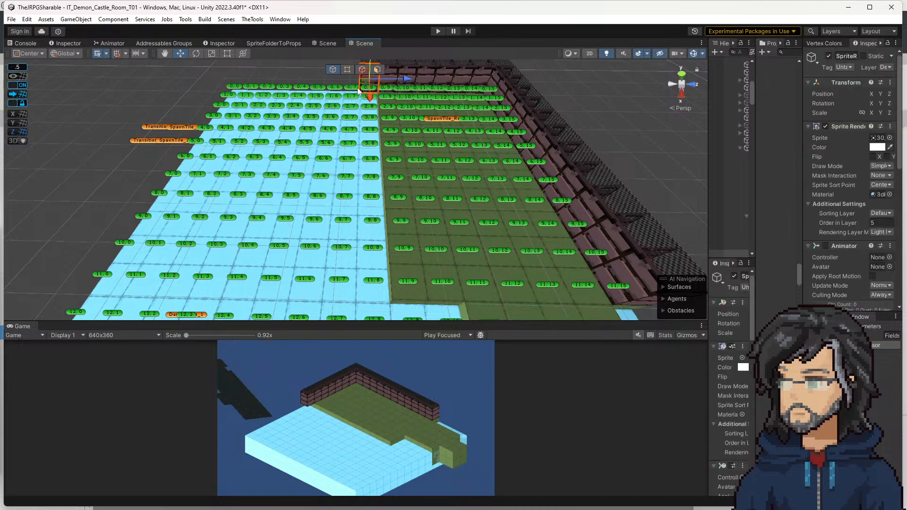
scroll(859, 266, down, 3)
click(875, 262)
click(874, 270)
click(880, 248)
click(878, 258)
click(882, 234)
click(853, 244)
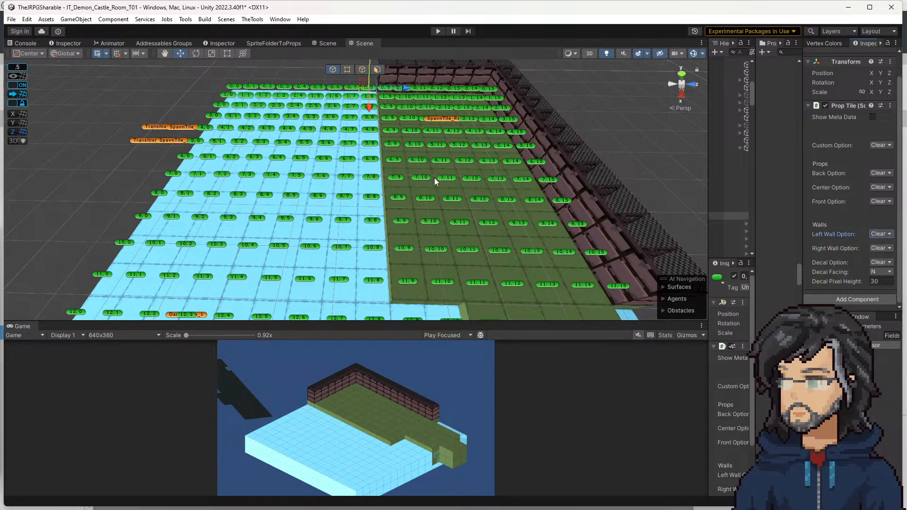
alt+drag(455, 174, 515, 163)
scroll(515, 163, up, 4)
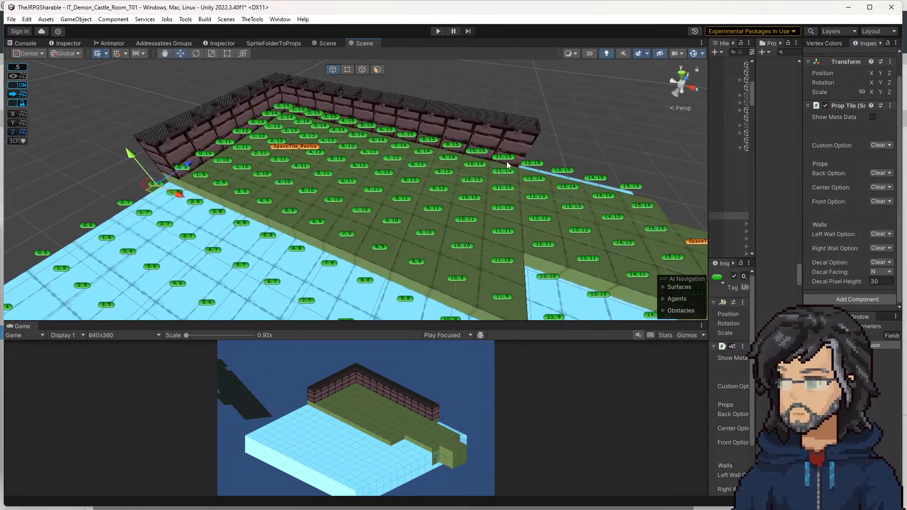
click(290, 135)
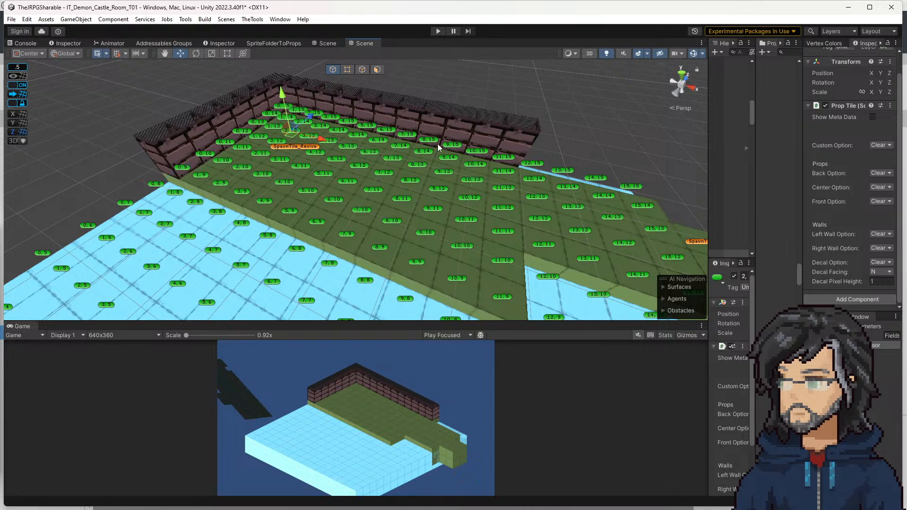
click(880, 201)
mouse_move(868, 220)
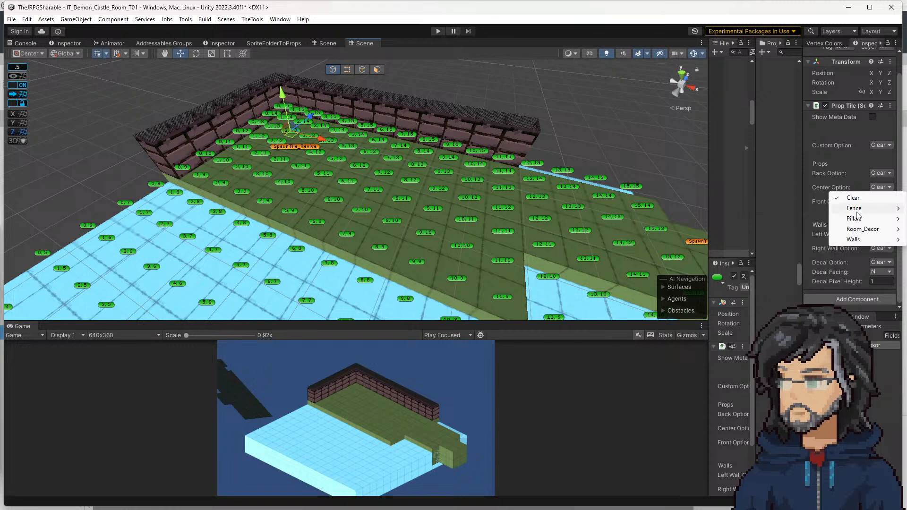
click(761, 190)
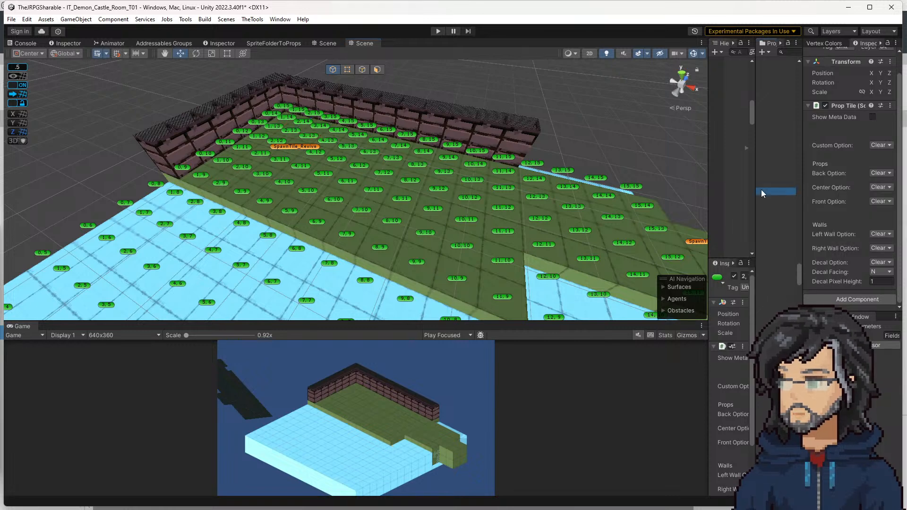
Widen the Project window and look through the Forest and Template sprite folders for a decor sprite
drag(755, 190, 612, 188)
scroll(724, 242, up, 5)
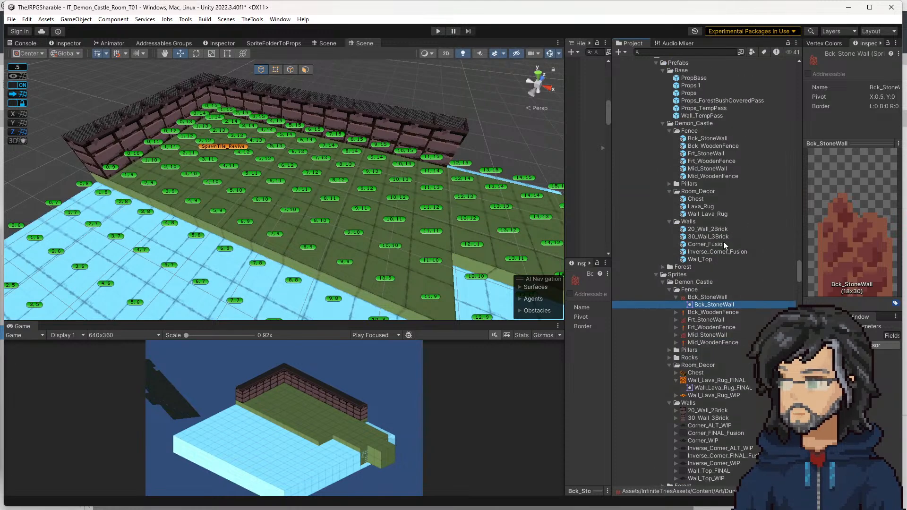
scroll(656, 353, down, 7)
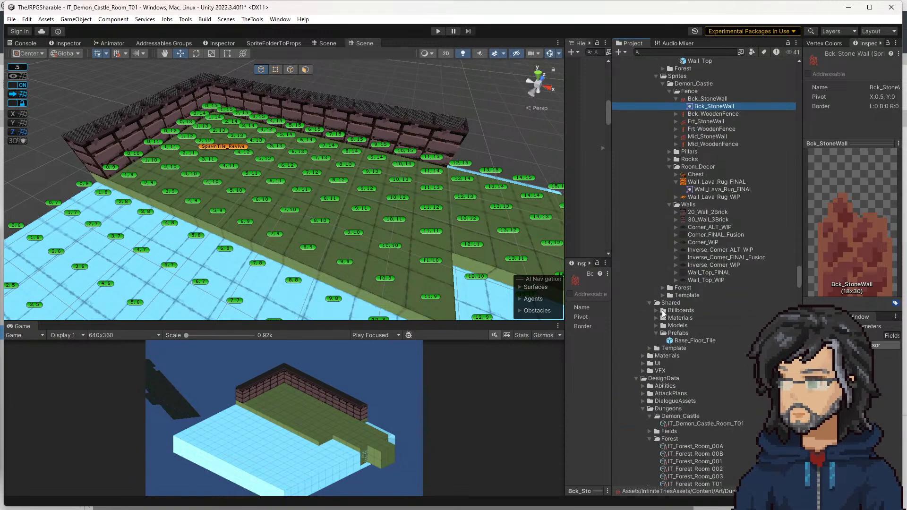
click(663, 287)
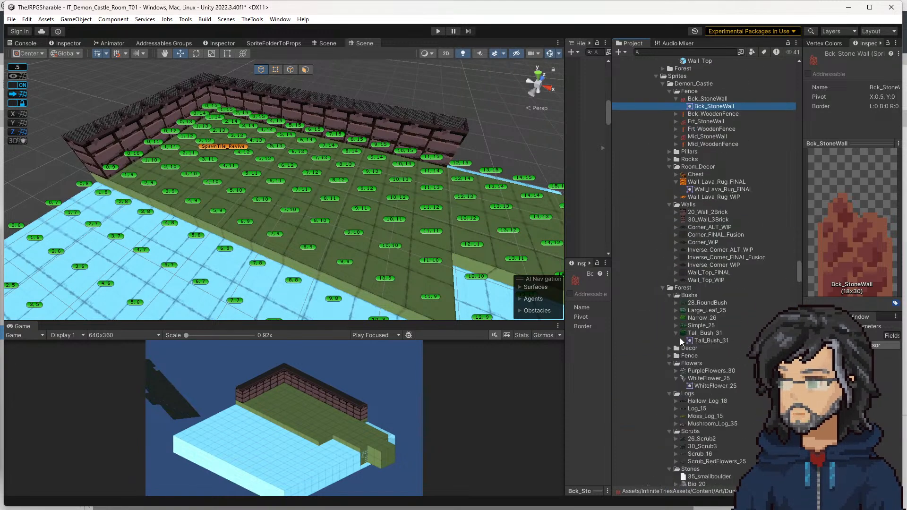
scroll(673, 296, down, 7)
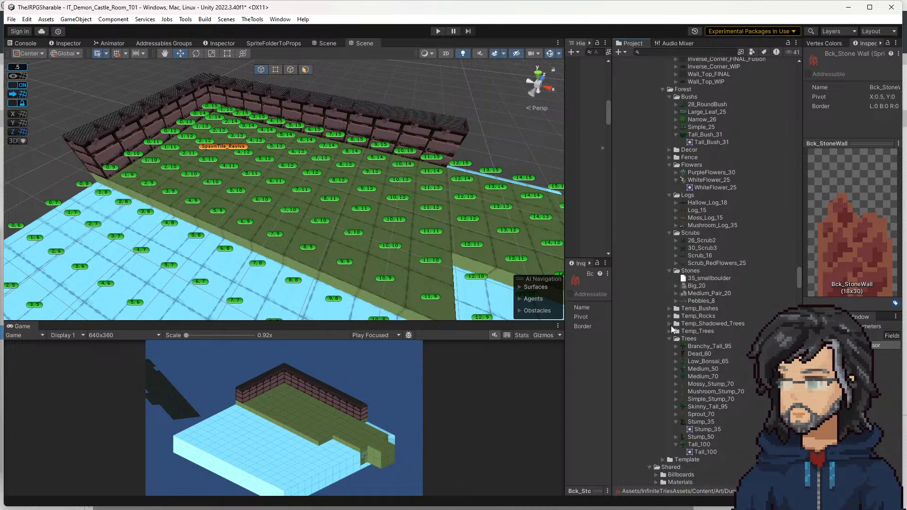
click(669, 150)
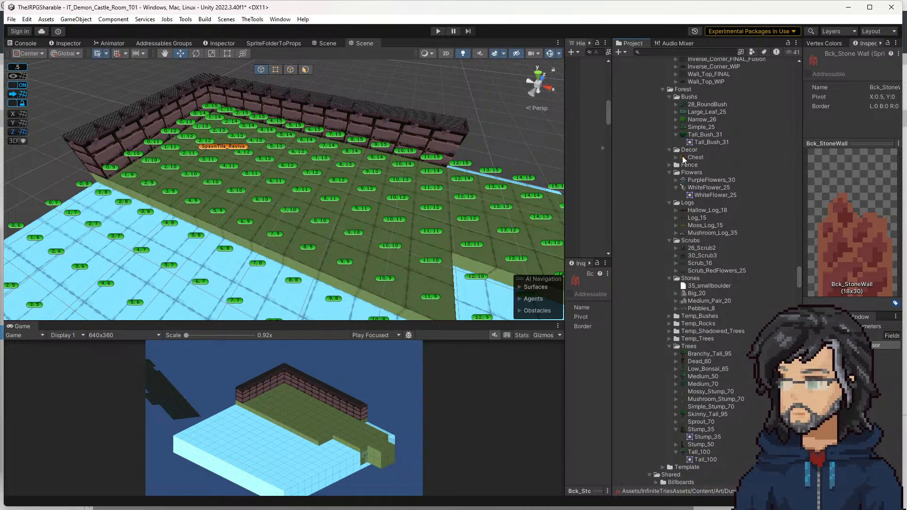
scroll(681, 170, up, 3)
click(670, 250)
scroll(683, 250, down, 7)
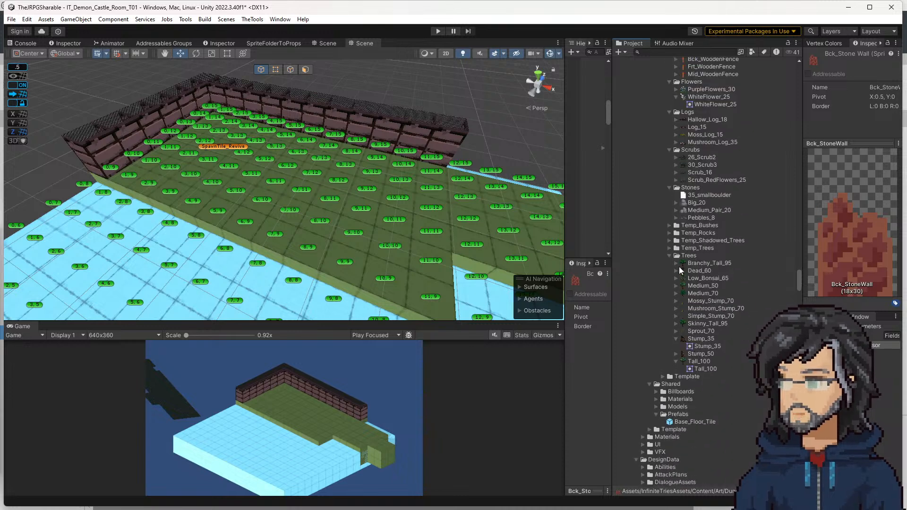
scroll(679, 266, down, 3)
click(663, 292)
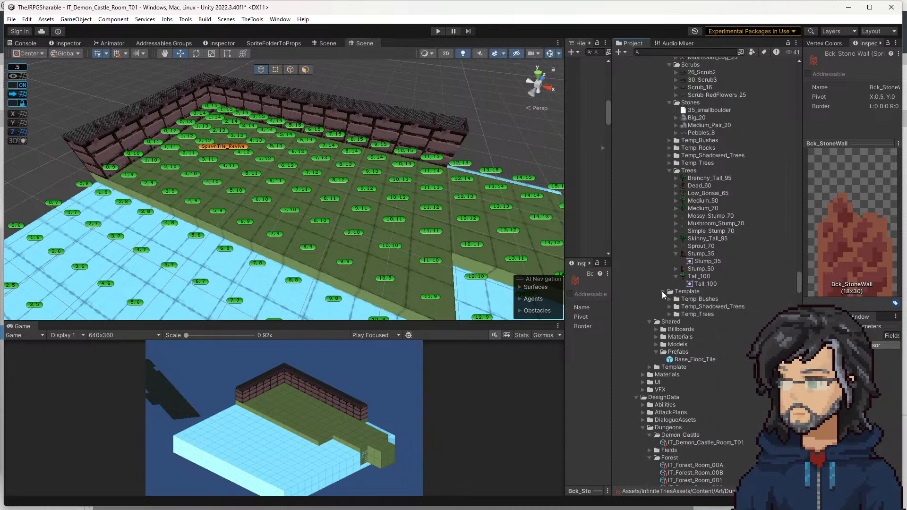
click(663, 292)
Look through the Shared Billboards folder for a statue or pillar sprite
click(664, 307)
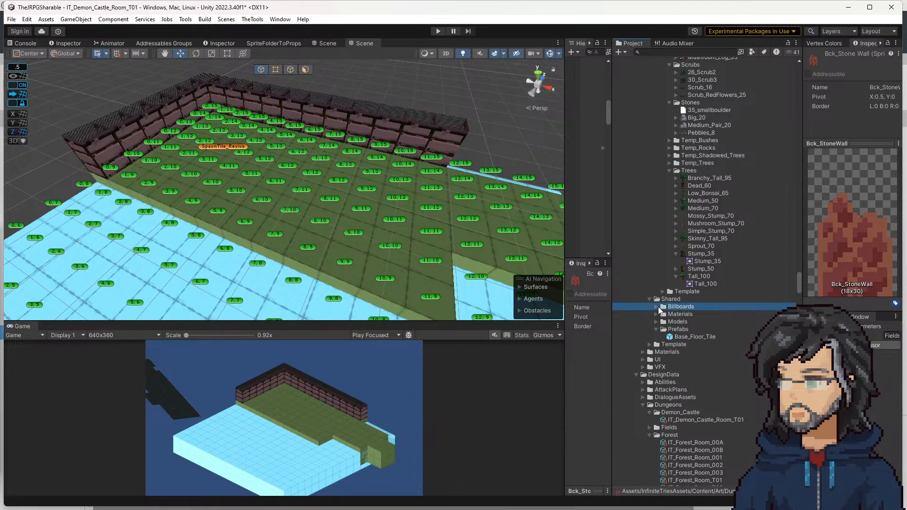
click(657, 307)
scroll(677, 331, down, 4)
scroll(675, 330, down, 10)
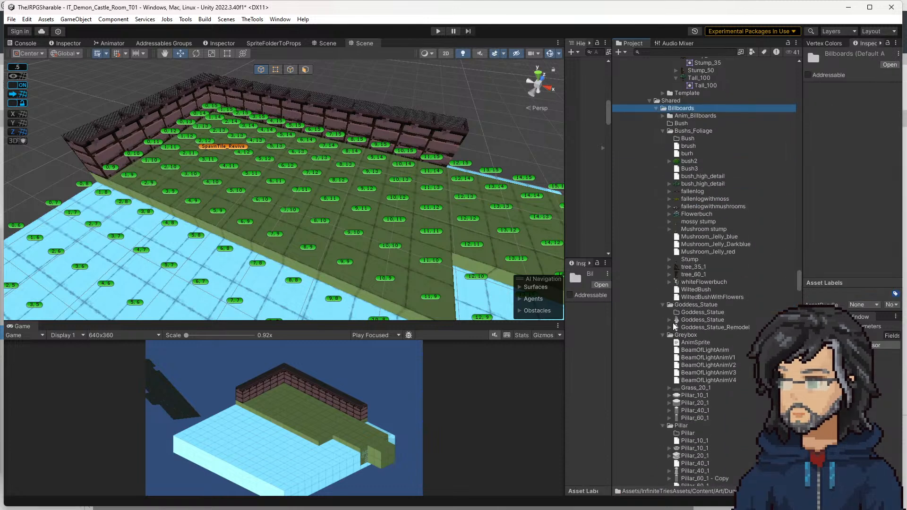
scroll(673, 305, down, 5)
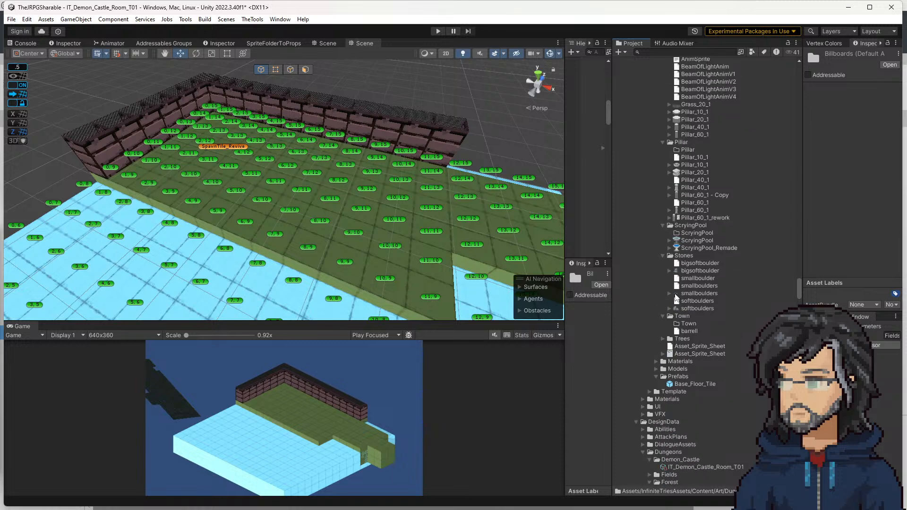
scroll(681, 295, up, 5)
scroll(683, 293, up, 2)
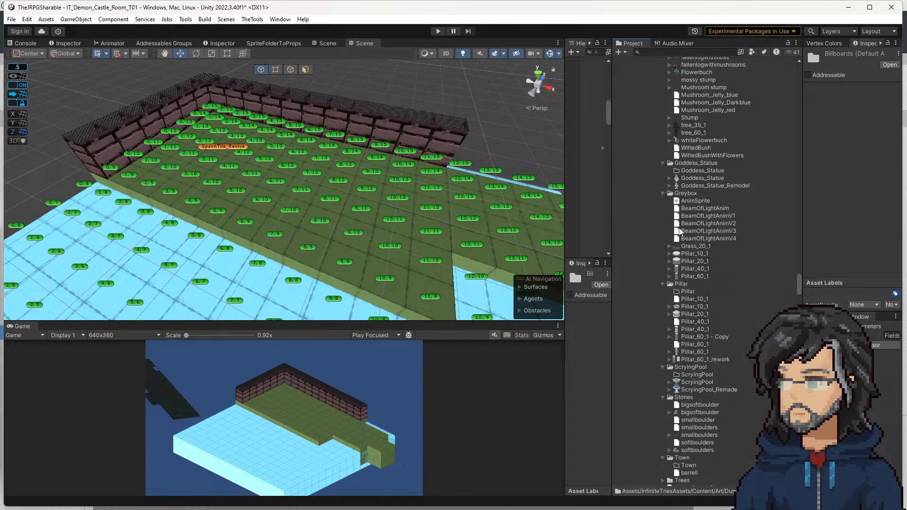
Copy the Goddess_Statue_Remodel sprite from the shared billboards into the Demon_Castle Room_Decor sprite folder
click(692, 183)
click(693, 178)
click(695, 186)
scroll(704, 260, down, 15)
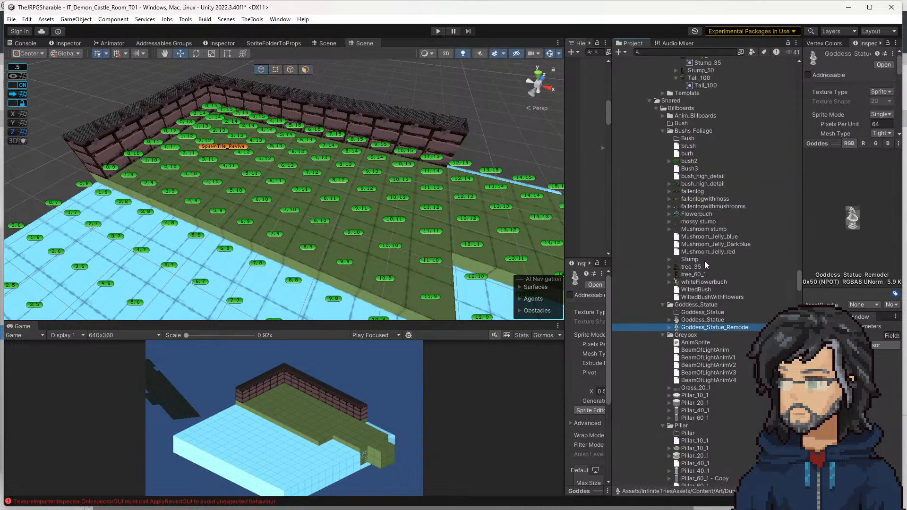
scroll(707, 265, up, 2)
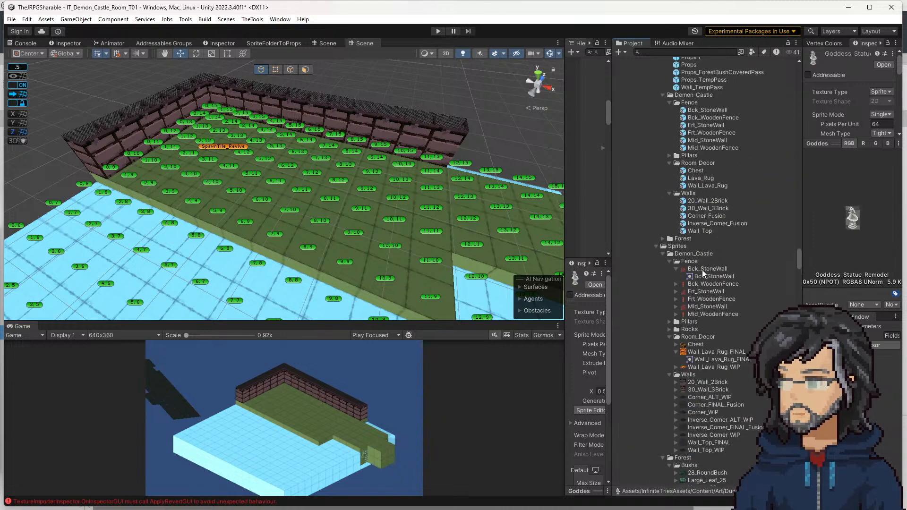
right_click(685, 254)
mouse_move(716, 228)
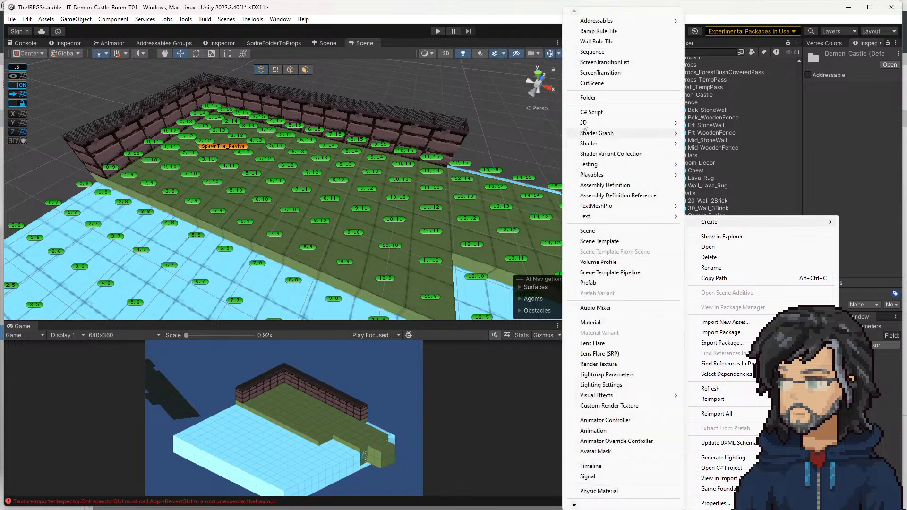
click(708, 185)
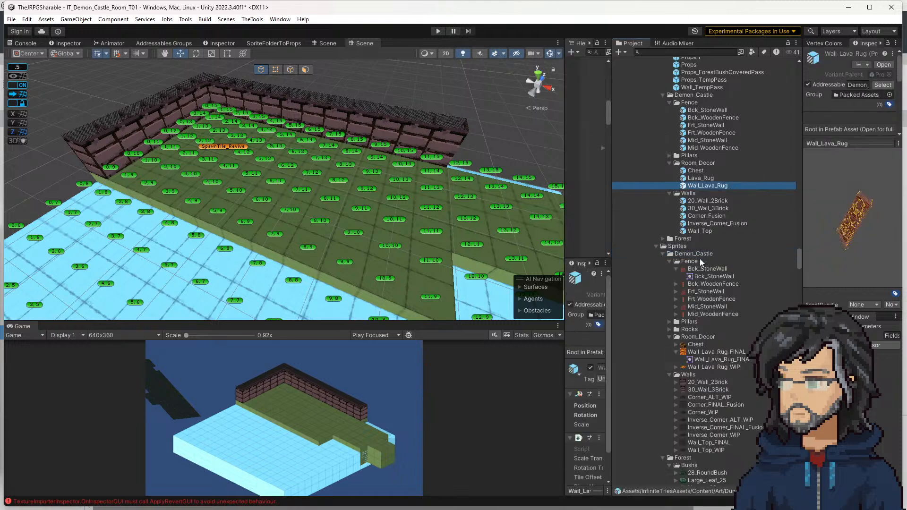
click(709, 338)
key(ctrl+v)
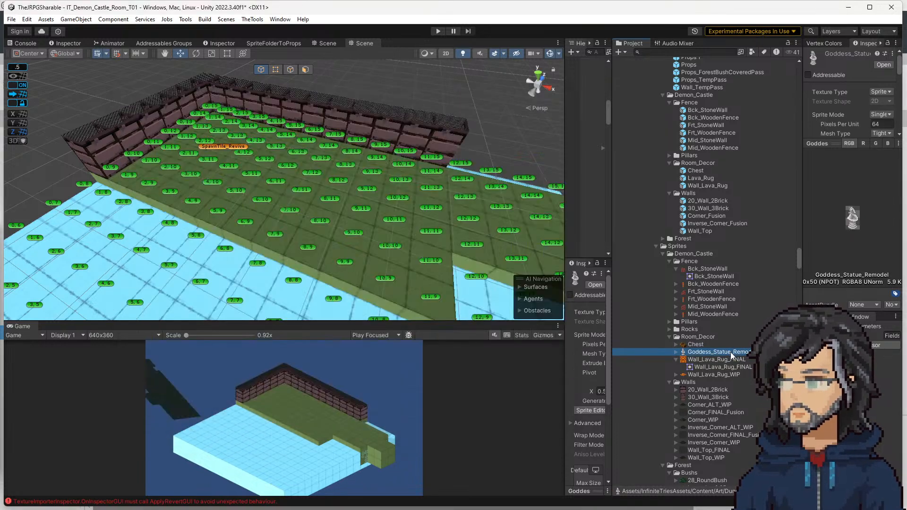
Rename the copied statue sprite to Goddess_Statue
key(F2)
drag(731, 353, 761, 353)
key(Return)
Create the prop tiles from the Demon_Castle sprite folder with the SpriteFolderToProps tool
click(253, 19)
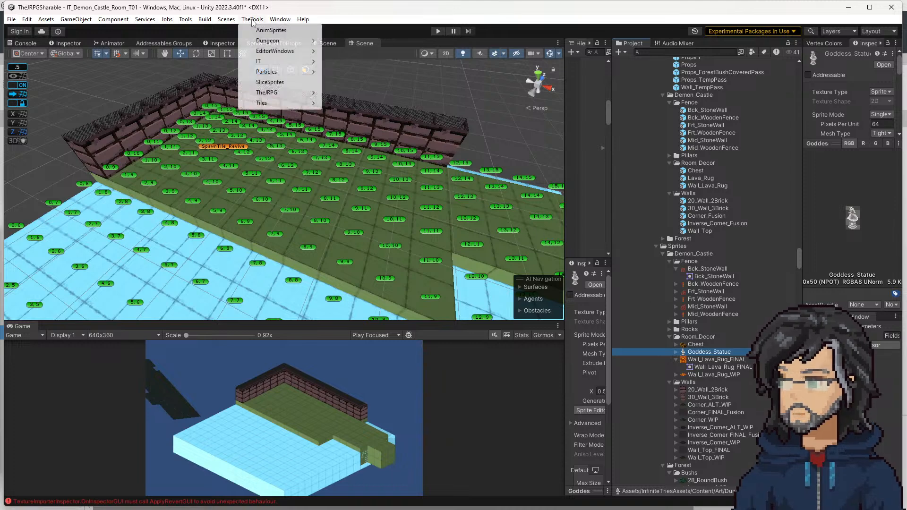
mouse_move(277, 67)
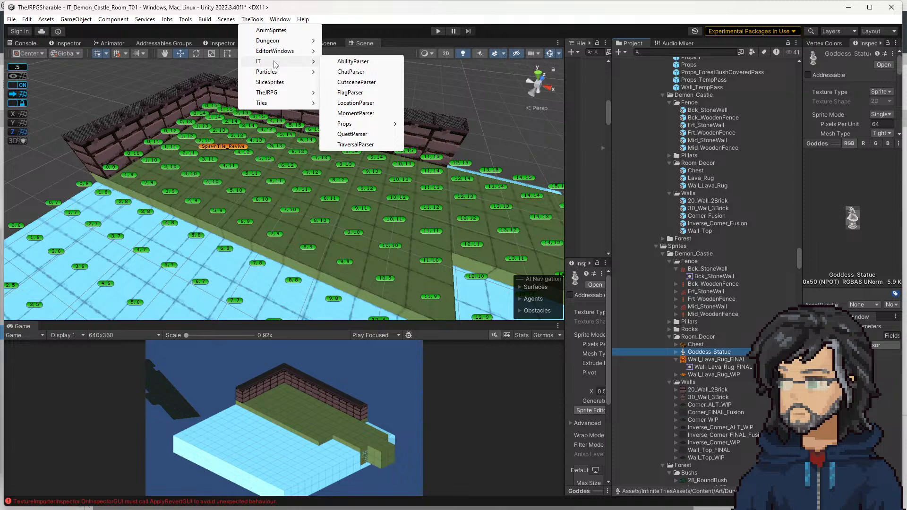
click(337, 44)
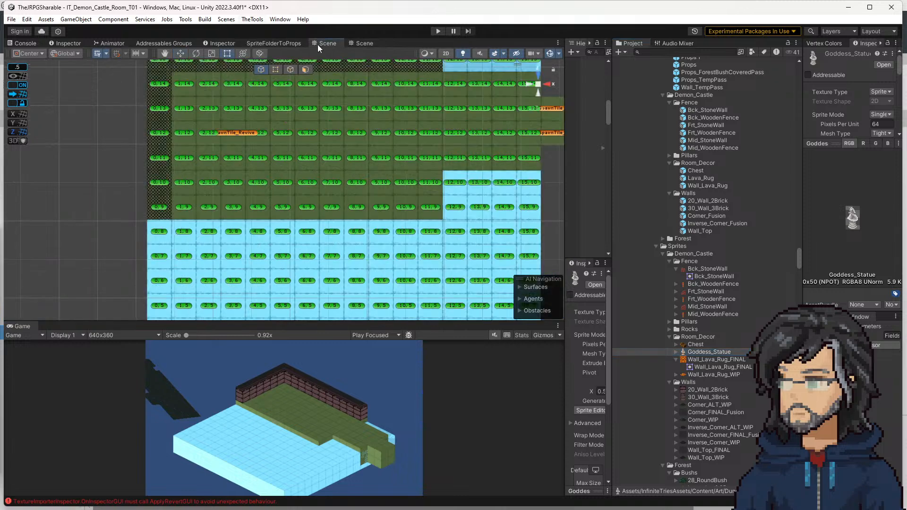
click(273, 43)
click(277, 81)
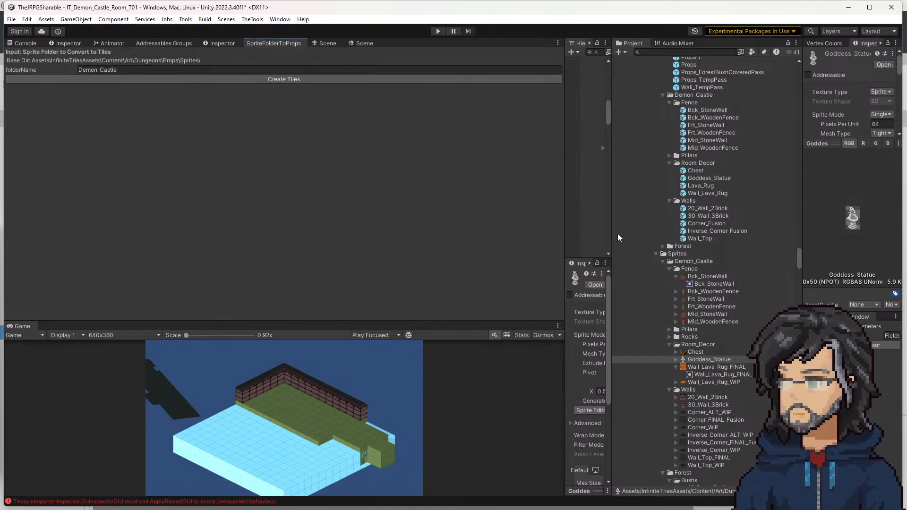
Widen the Hierarchy and select the Wall_TempPass object to show its Generate Prop Tile settings
drag(611, 233, 721, 231)
scroll(636, 199, up, 10)
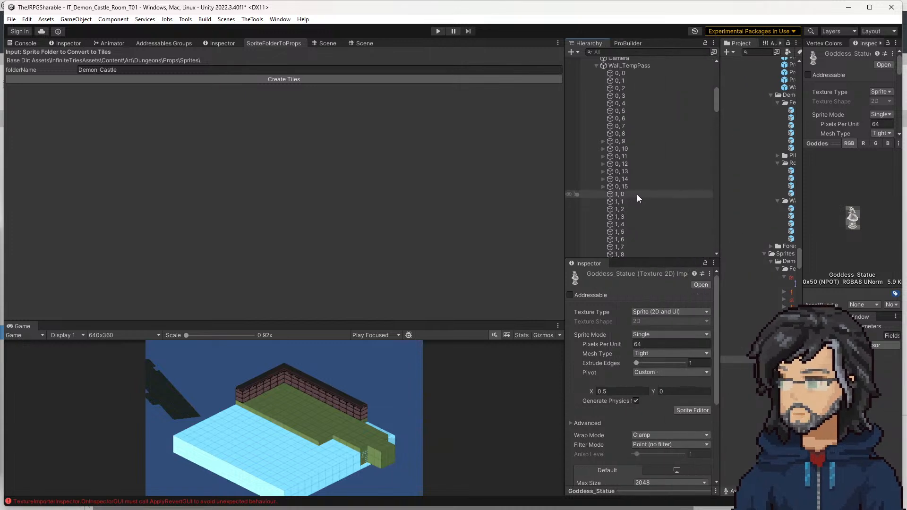
click(624, 236)
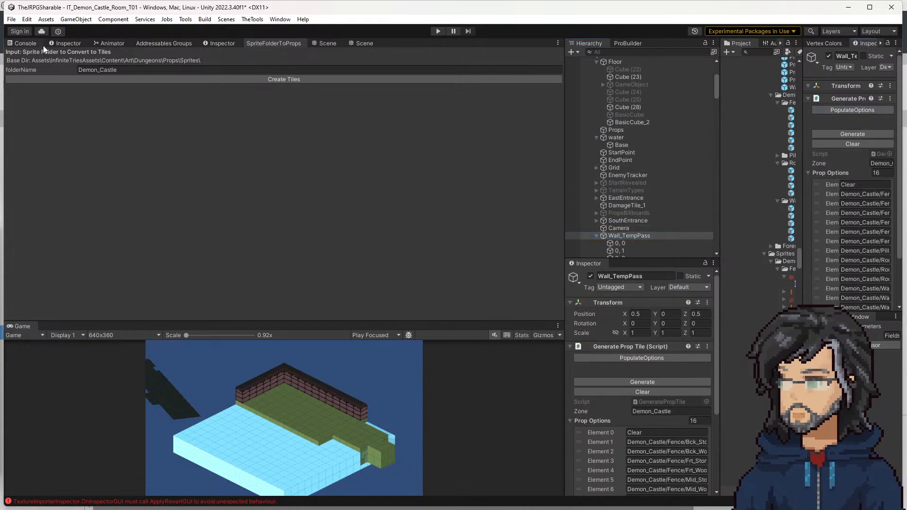
Place the Room_Decor Goddess_Statue as the Center Option prop on tile 2, 13
click(364, 43)
click(327, 43)
click(209, 110)
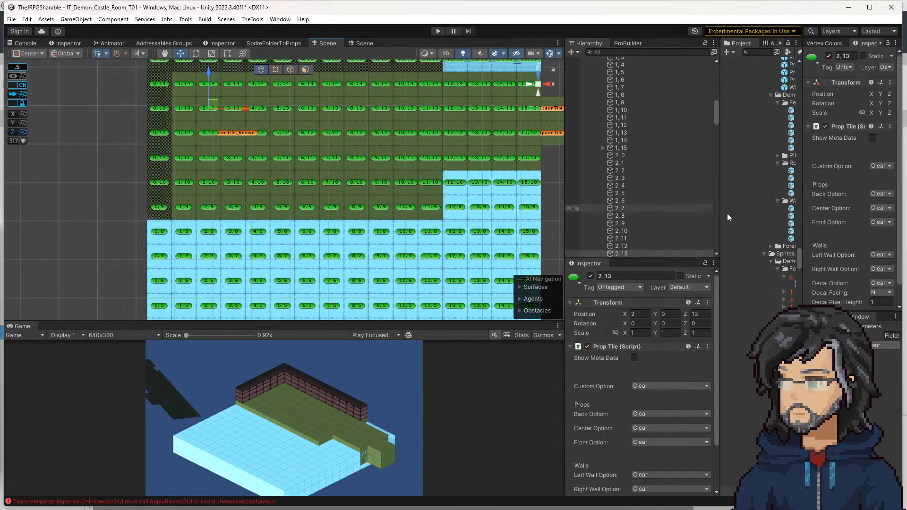
click(881, 208)
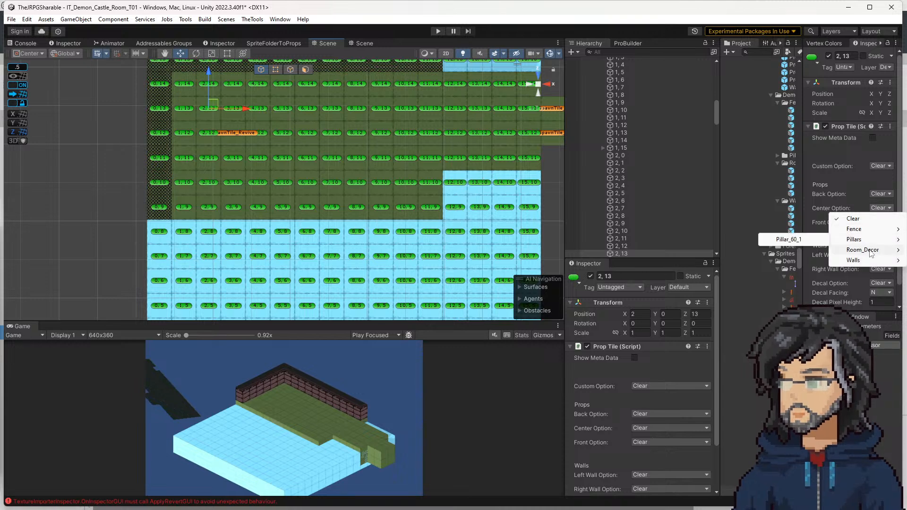
mouse_move(863, 250)
click(789, 261)
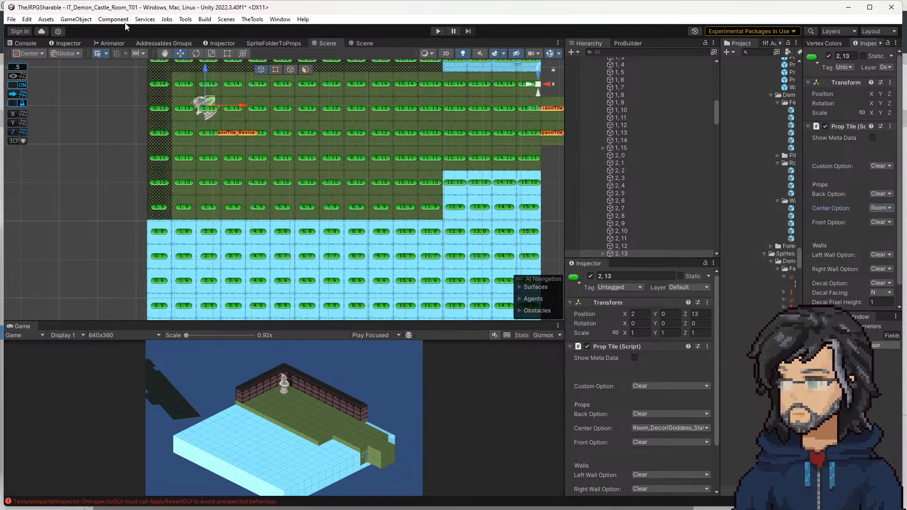
Check the console and examine the placed statue in the perspective scene view
click(35, 43)
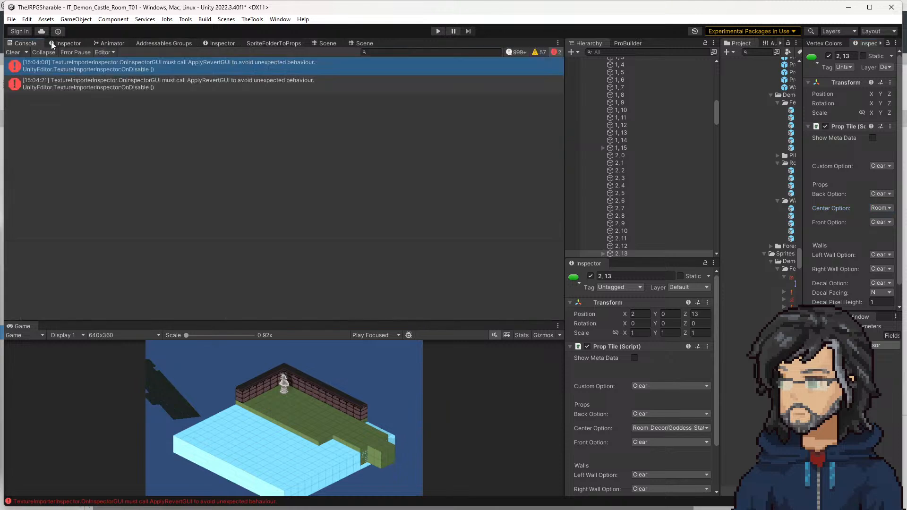
click(315, 43)
click(287, 44)
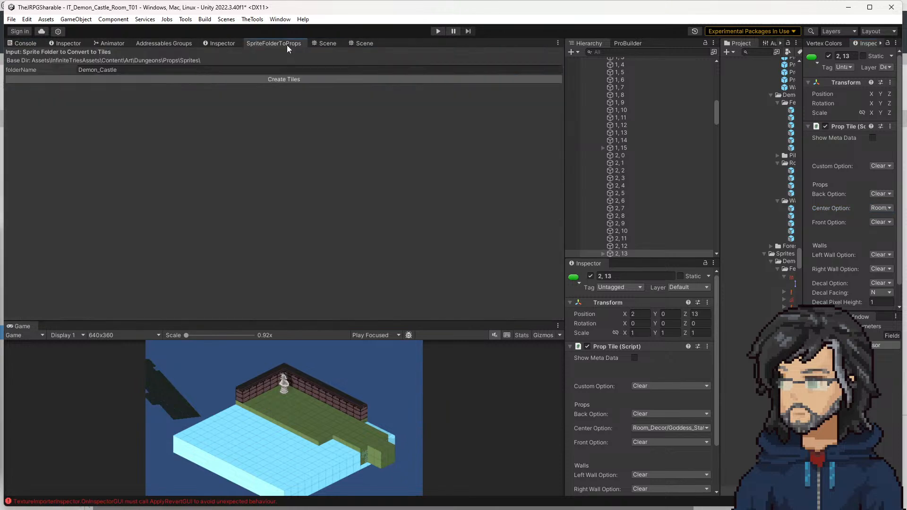
click(319, 42)
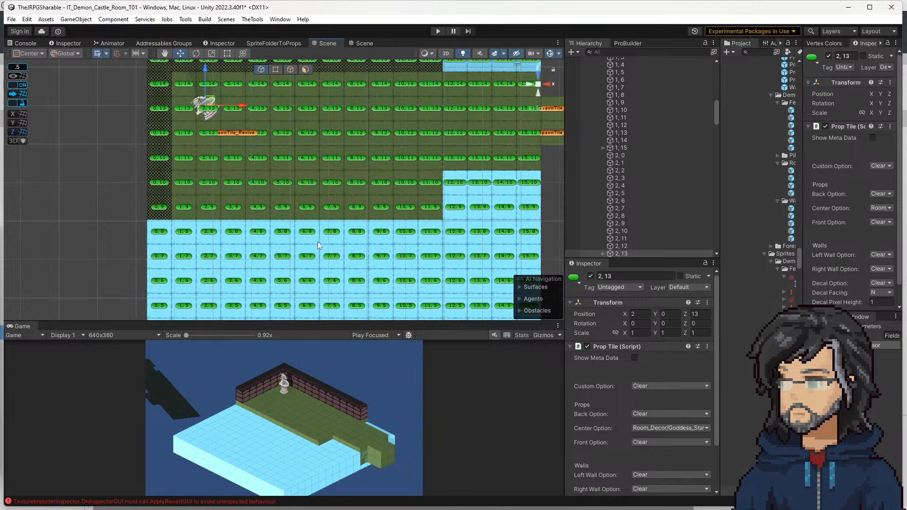
click(363, 45)
right_drag(408, 201, 288, 138)
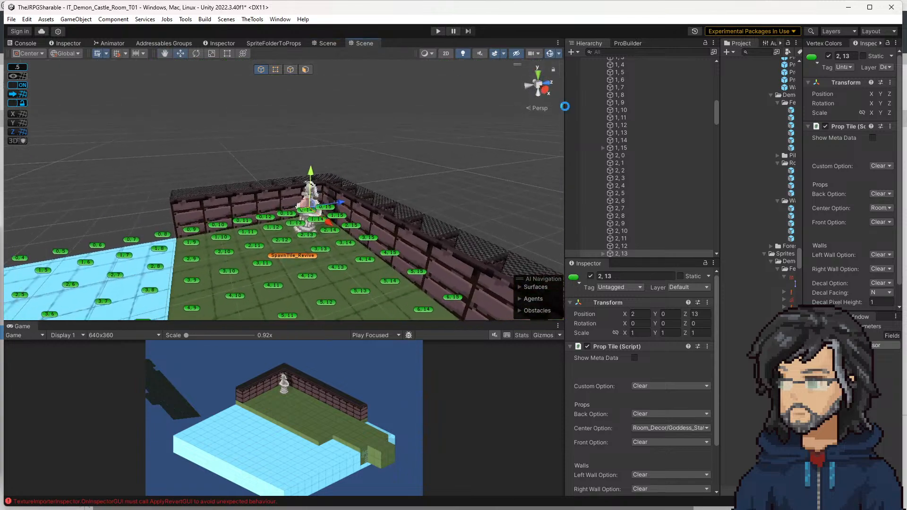
Playtest the room in an enlarged Game view, walking the character around the statue and along the walls, and stop play mode
click(440, 31)
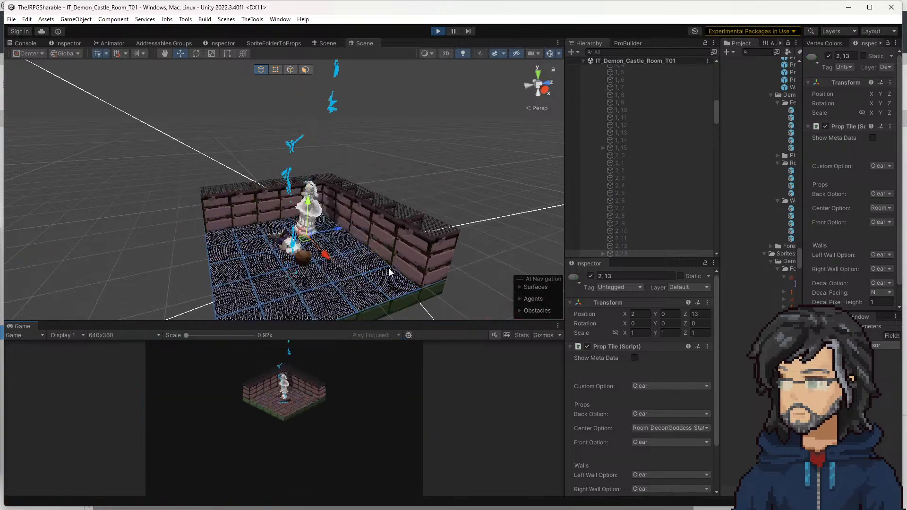
drag(363, 322, 411, 78)
drag(186, 97, 217, 102)
key(a)
key(w)
key(d)
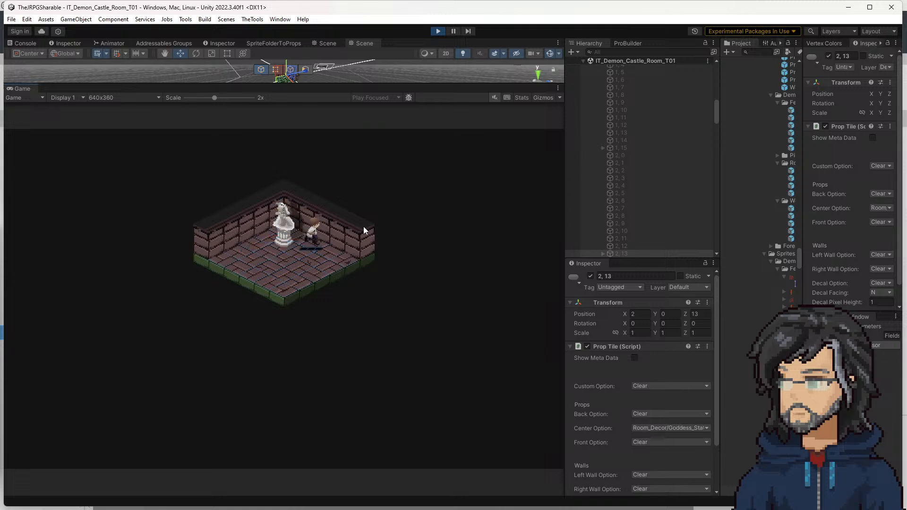
key(s)
key(a)
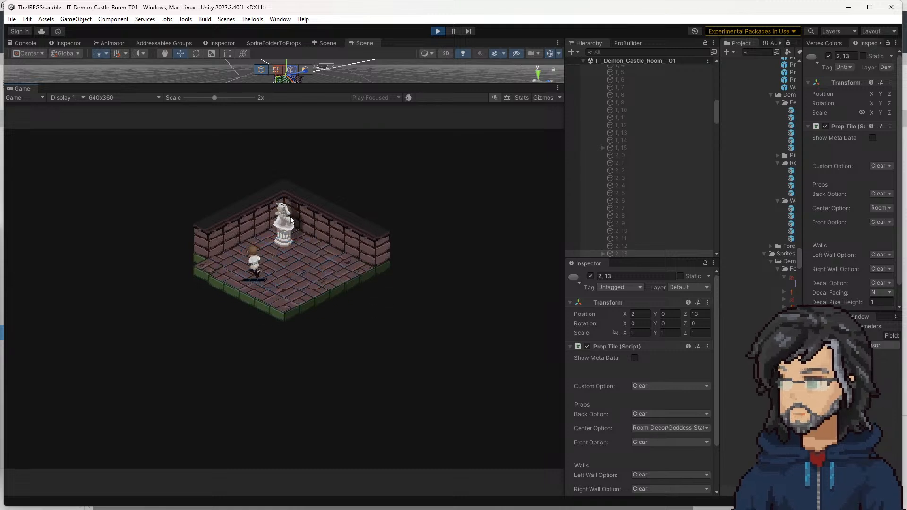
key(d)
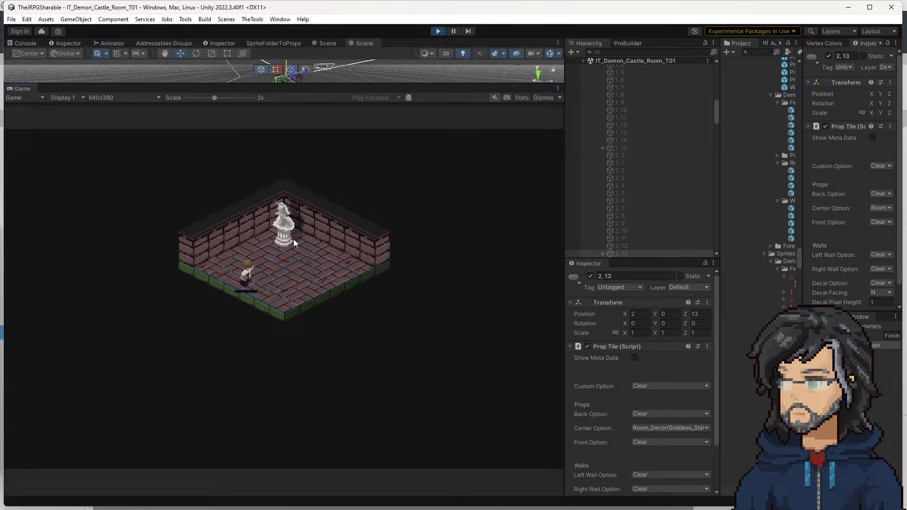
key(w)
key(d)
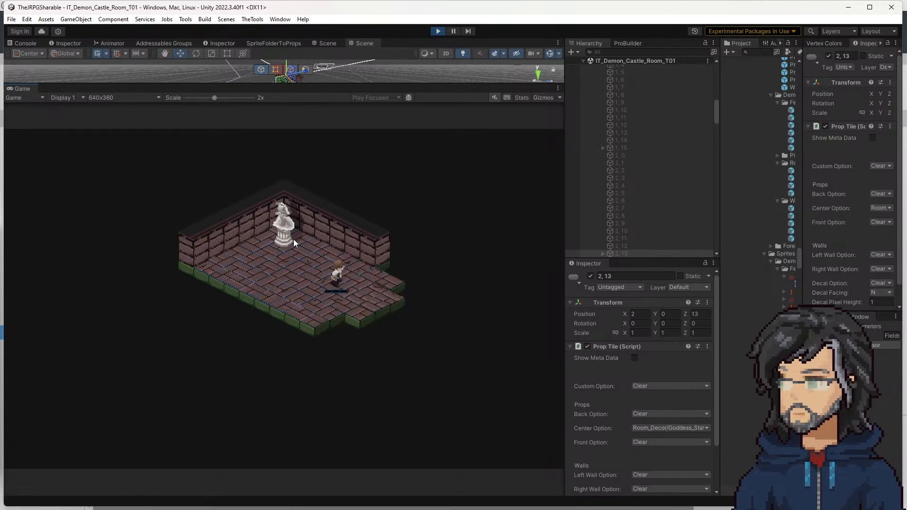
key(s)
key(d)
key(w)
key(a)
key(a)
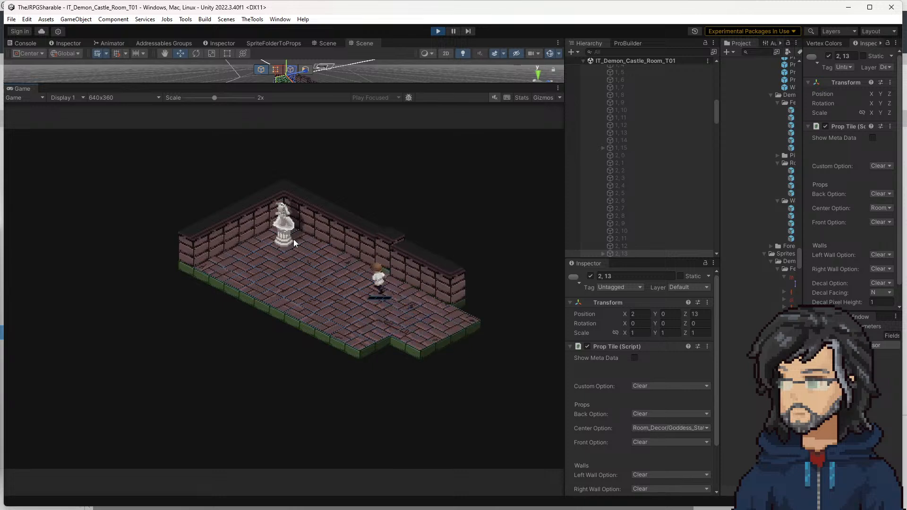
key(d)
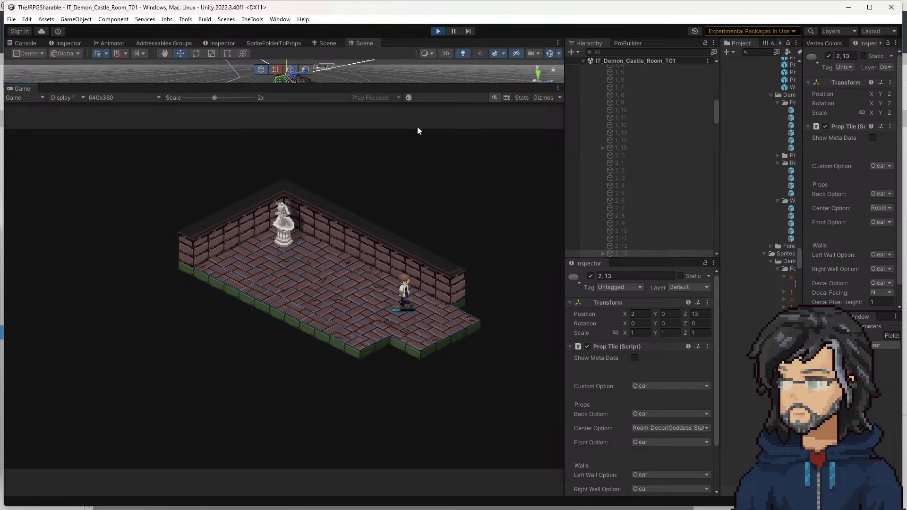
click(438, 31)
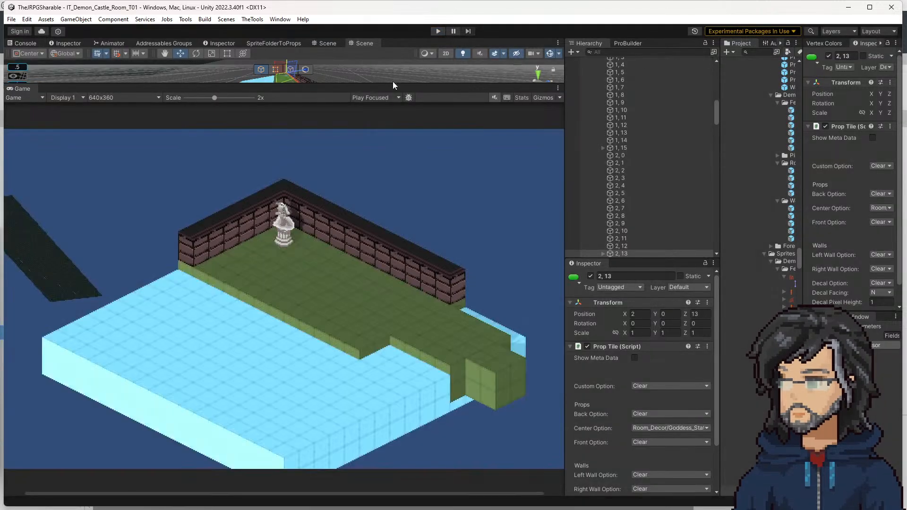
Enlarge the scene view and set the right and left wall options of tiles 1, 9 through 11, 9 to Walls/20_Wall_2Brick
drag(372, 197, 373, 383)
middle_drag(430, 364, 413, 287)
alt+drag(413, 287, 438, 310)
click(326, 43)
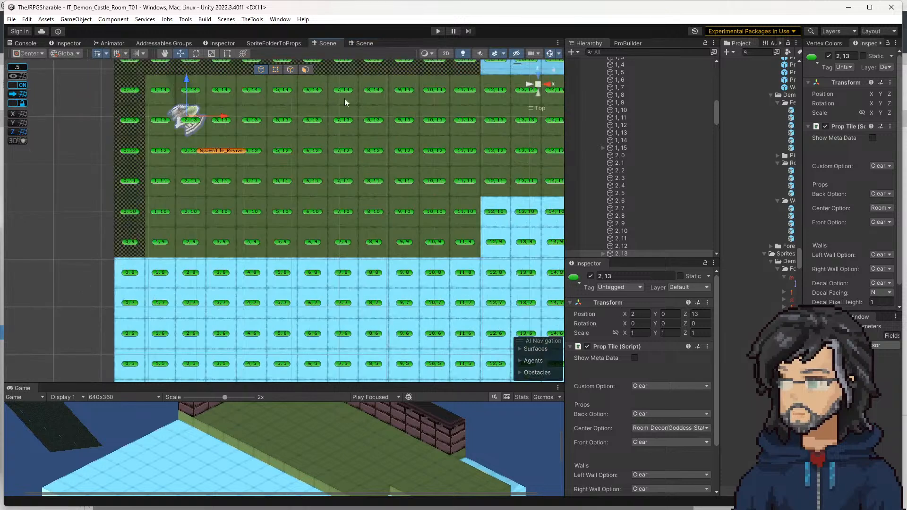
drag(159, 239, 480, 250)
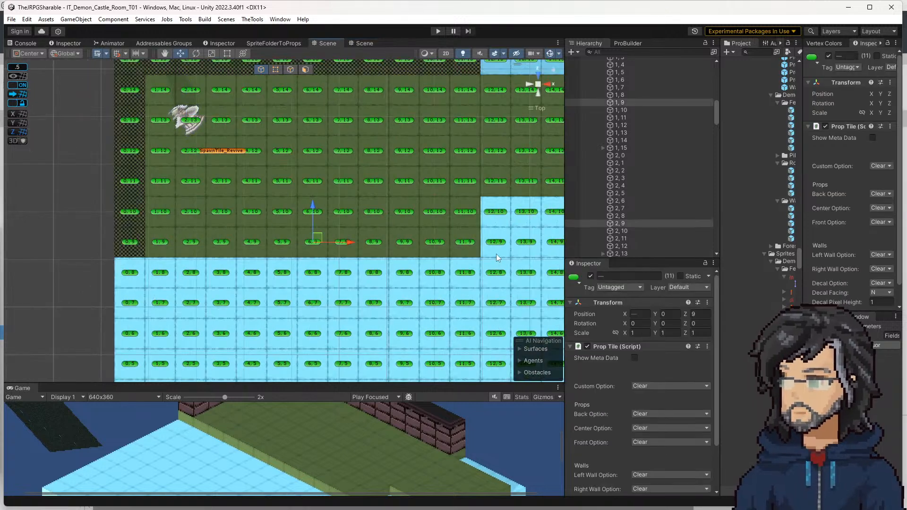
click(880, 269)
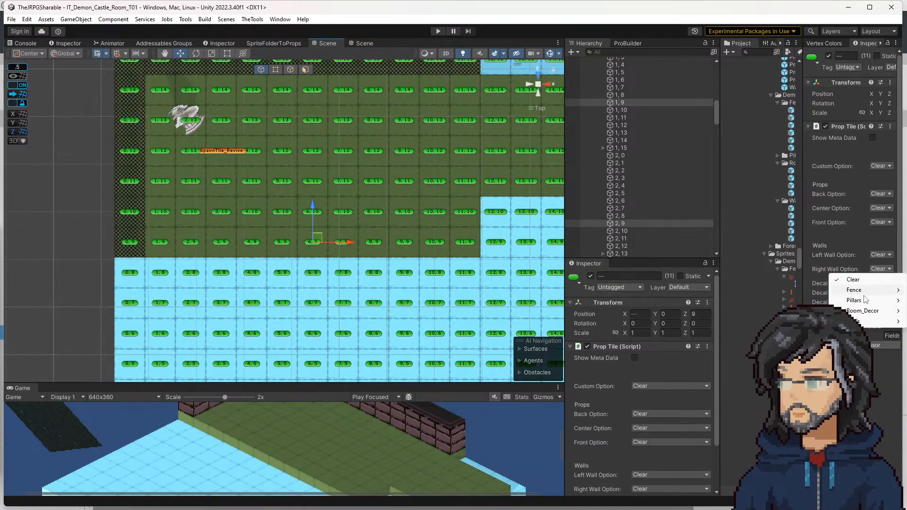
mouse_move(860, 322)
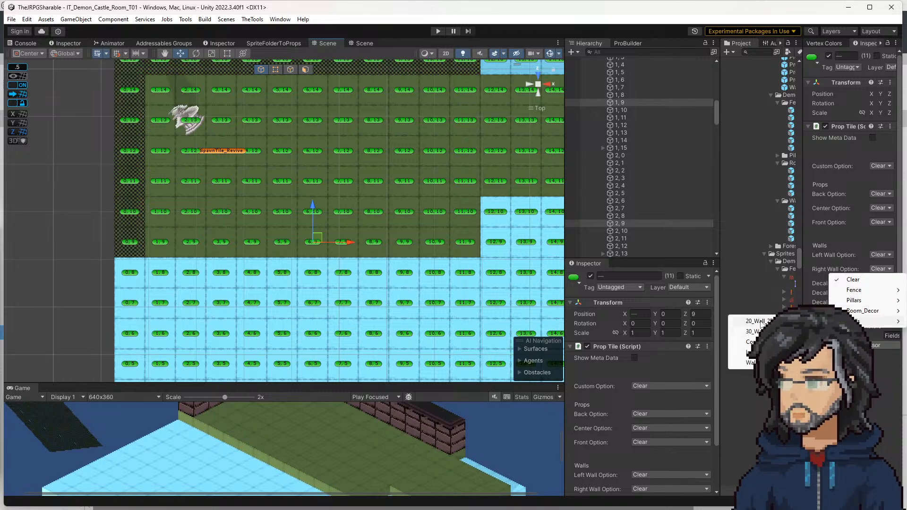
click(758, 321)
click(880, 269)
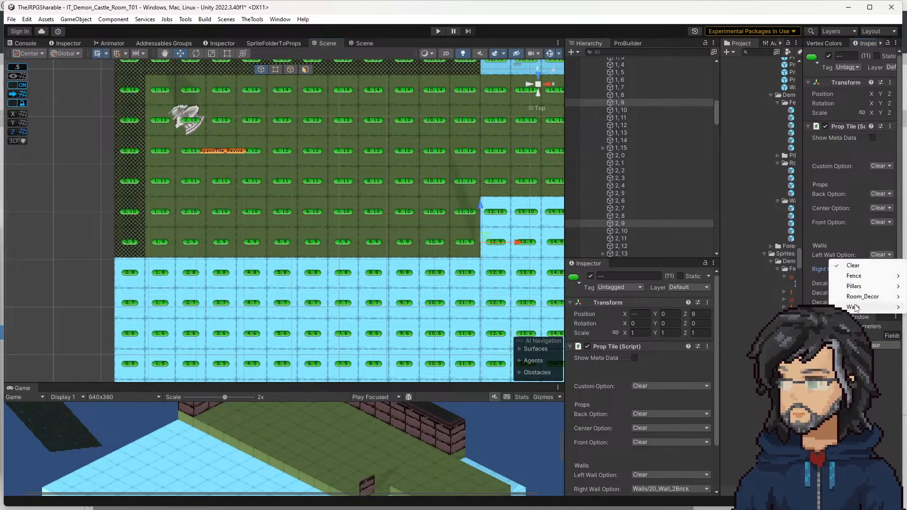
click(764, 307)
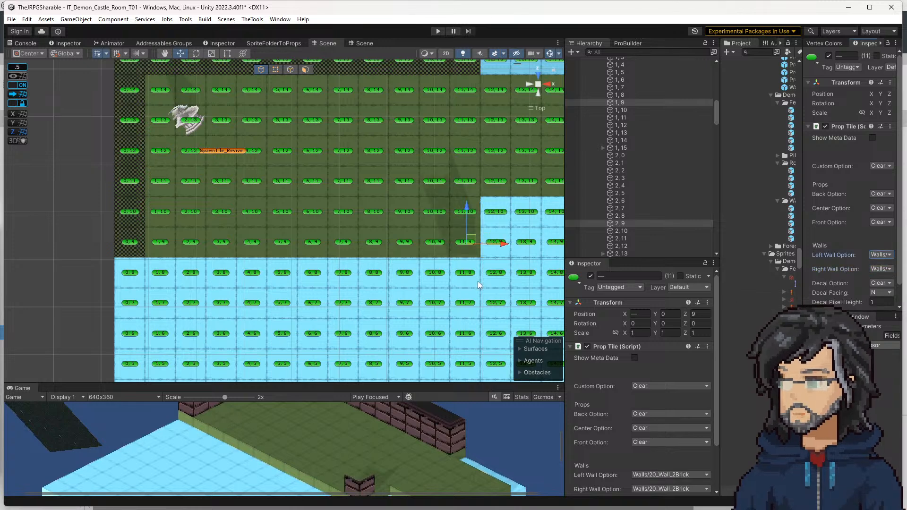
Assign a decal from the Walls group to the selected row of tiles and inspect tile 10, 9
click(880, 283)
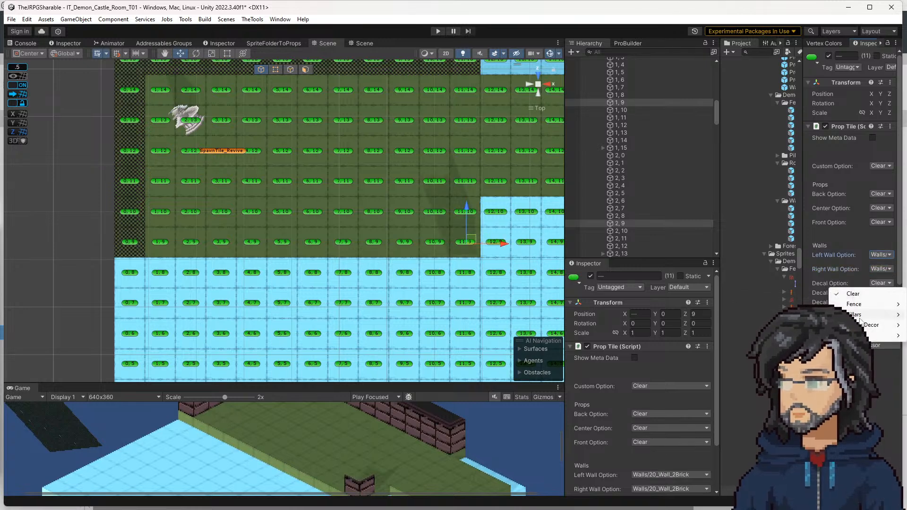
mouse_move(879, 336)
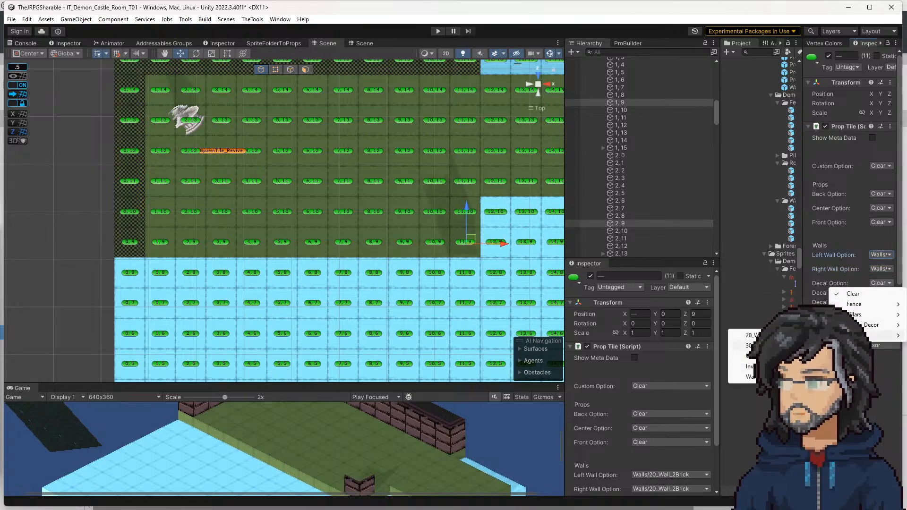
click(749, 335)
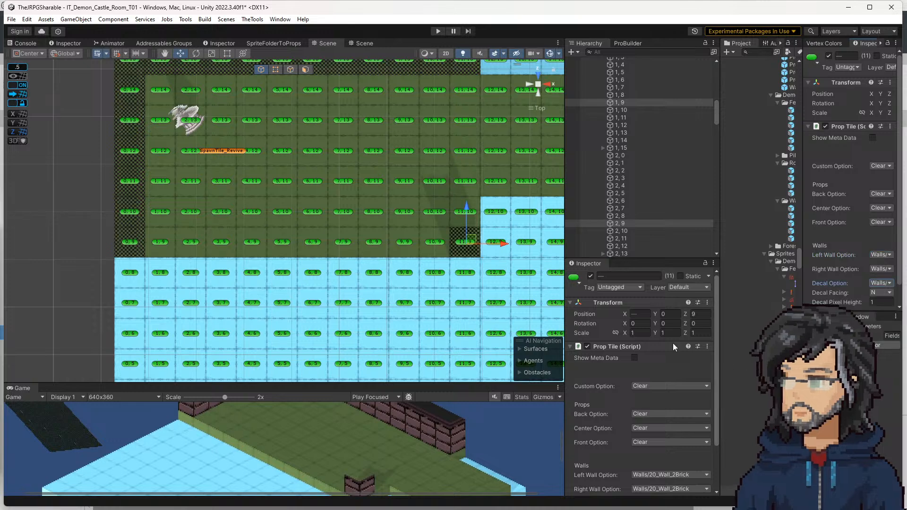
click(435, 242)
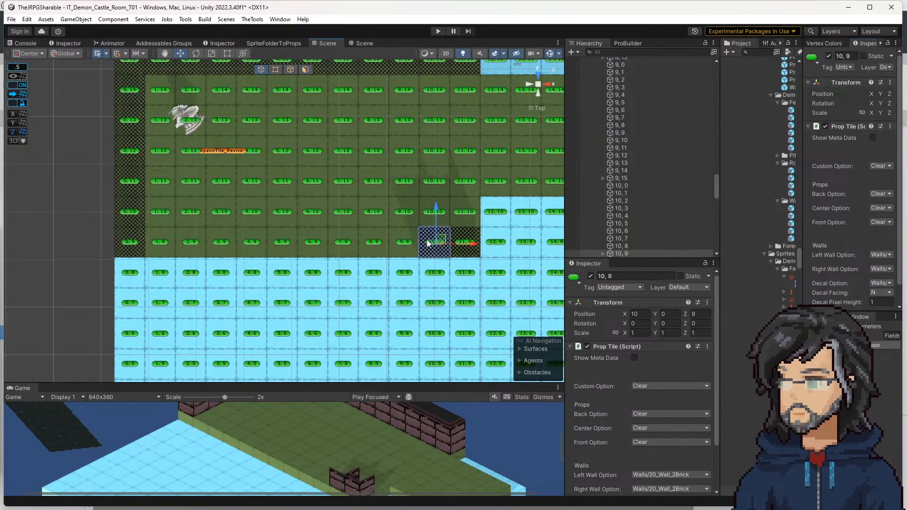
On tile 11, 9, set the wall decal's pixel height to 20 and its facing to S
click(463, 244)
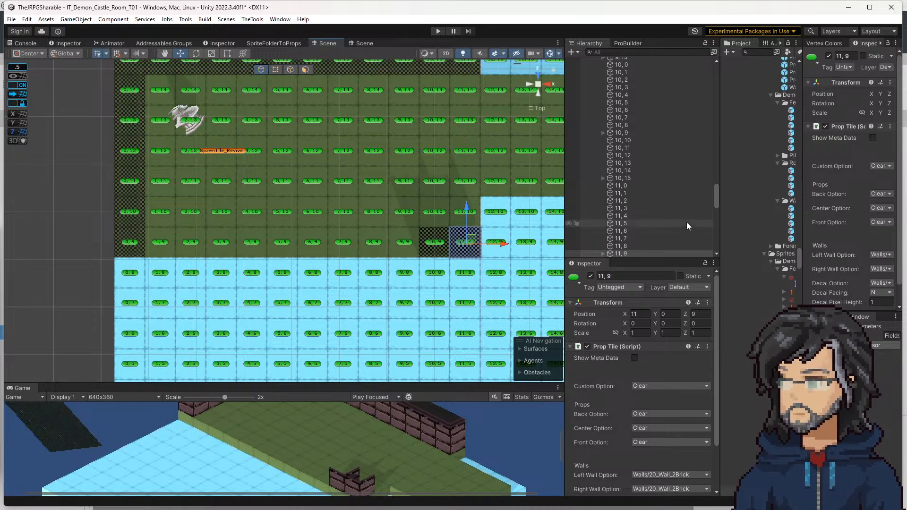
click(879, 283)
mouse_move(879, 336)
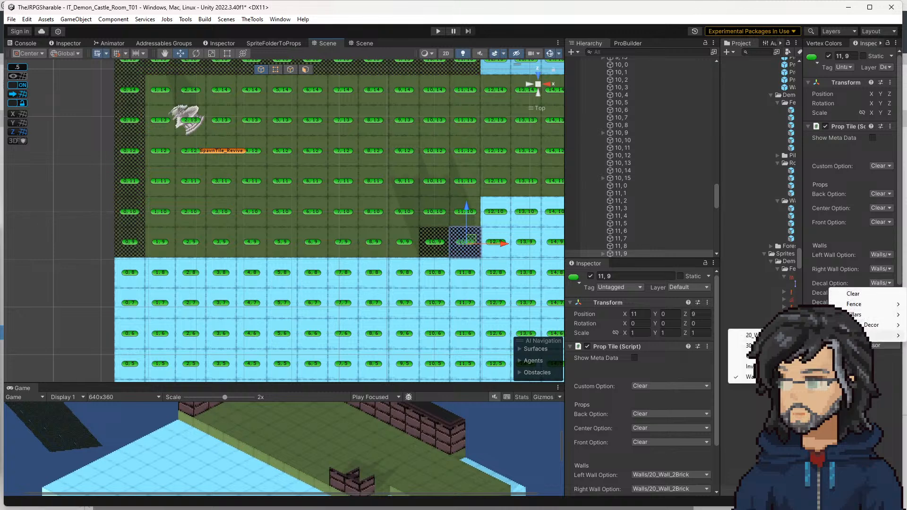
click(780, 367)
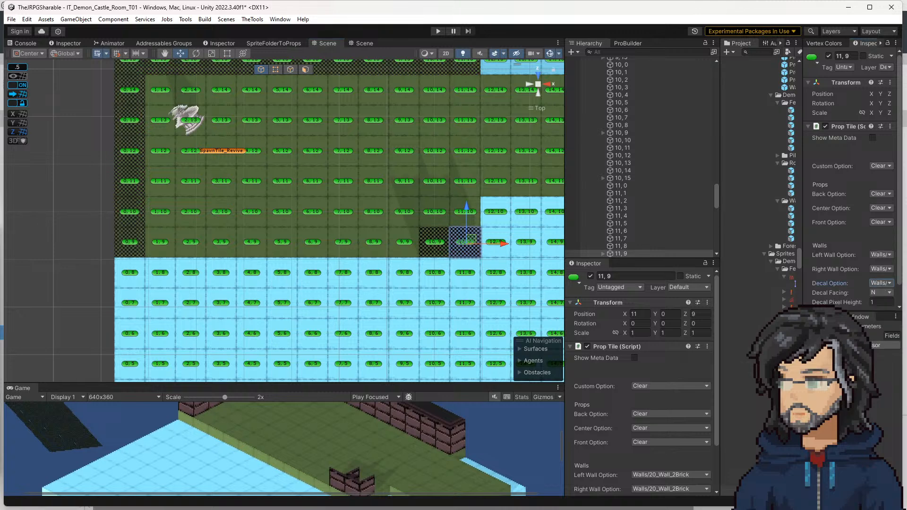
text(30)
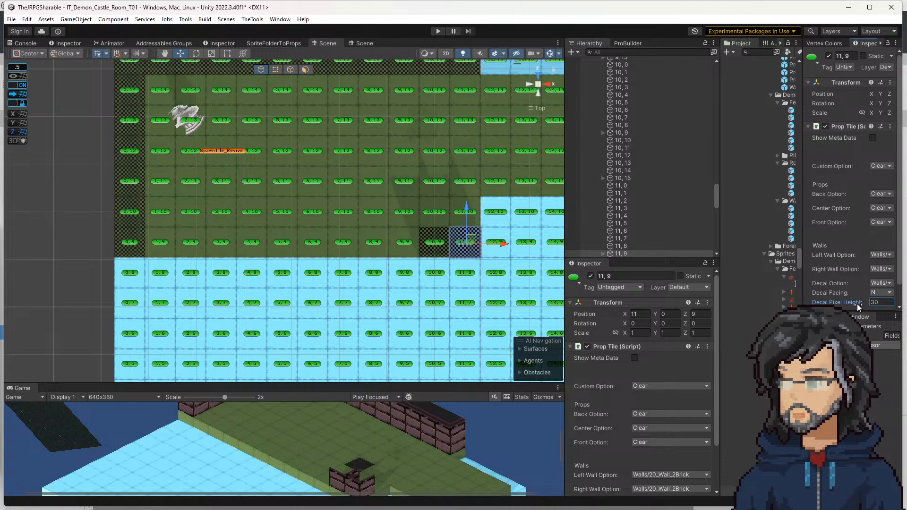
key(BackSpace)
key(BackSpace)
text(20)
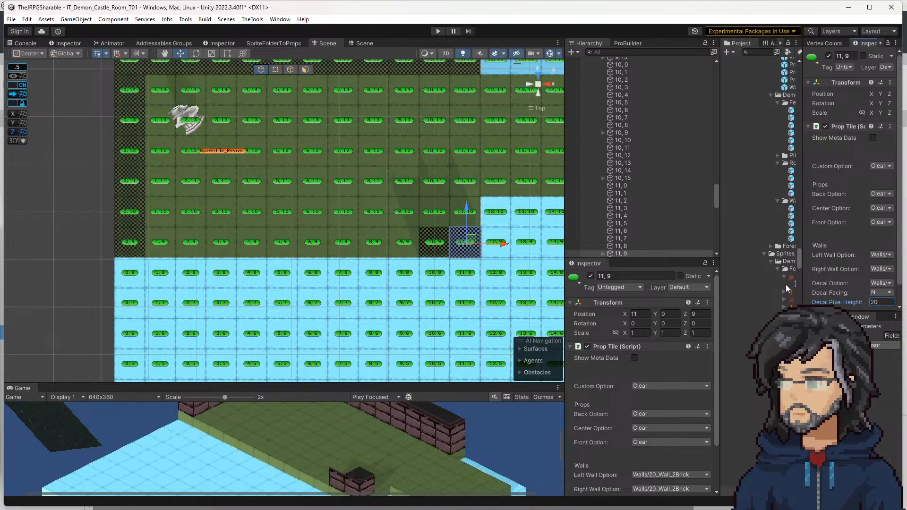
click(881, 293)
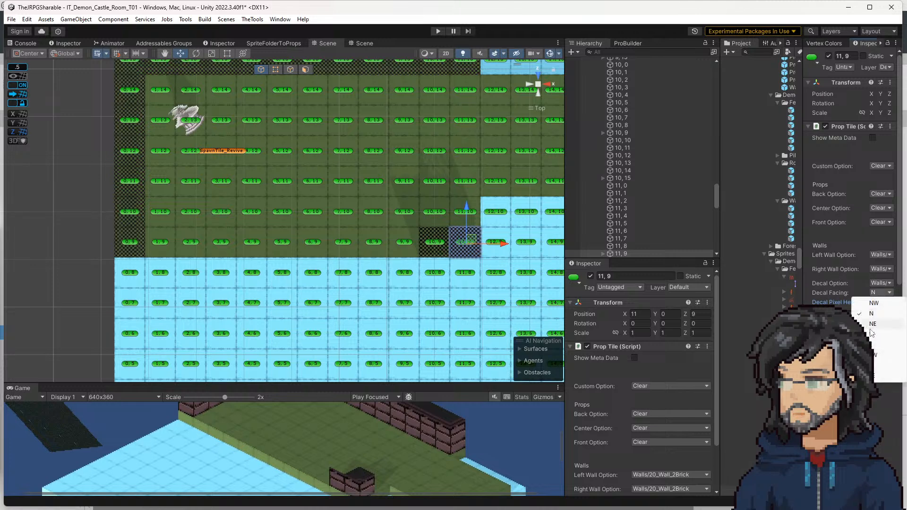
click(874, 367)
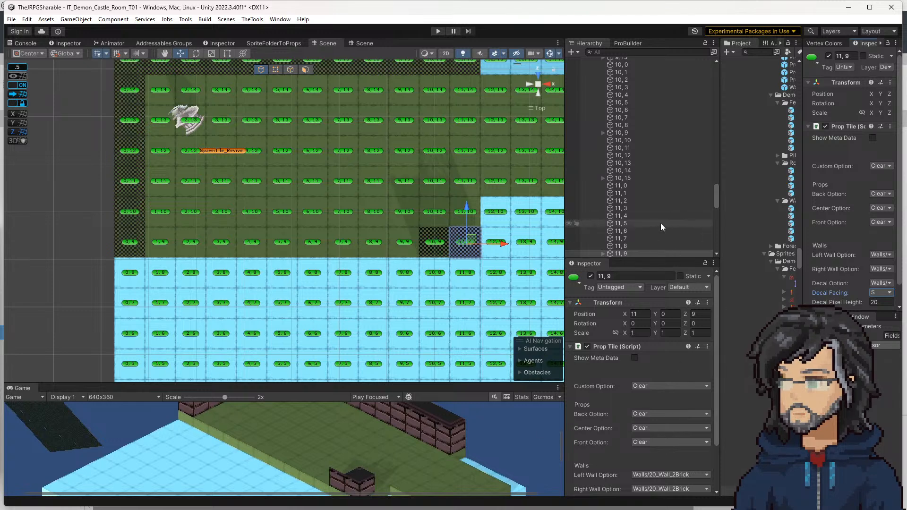
Set the decal pixel height of tile 10, 9 to 30
click(435, 243)
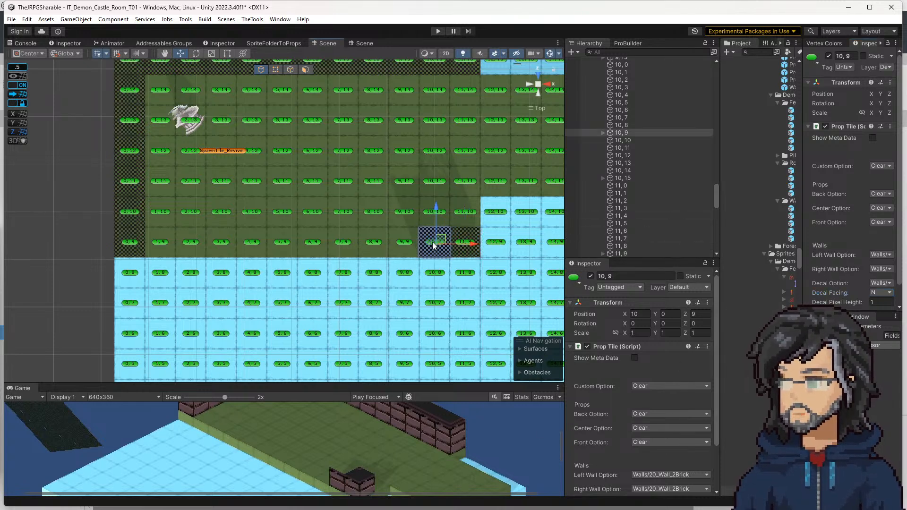
click(882, 302)
text(30)
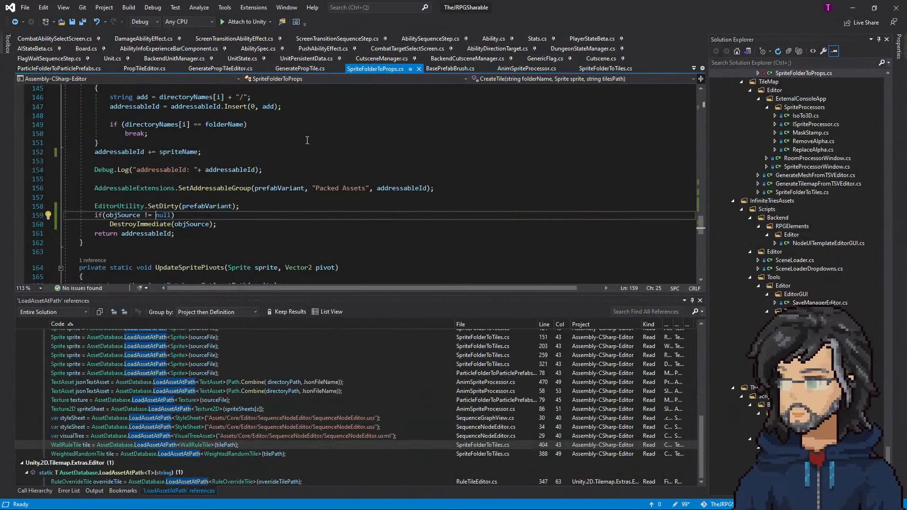
Open PropTileEditor.cs and examine how OnInspectorGUI handles the decal option, facing and pixel height fields
click(132, 69)
scroll(261, 199, down, 8)
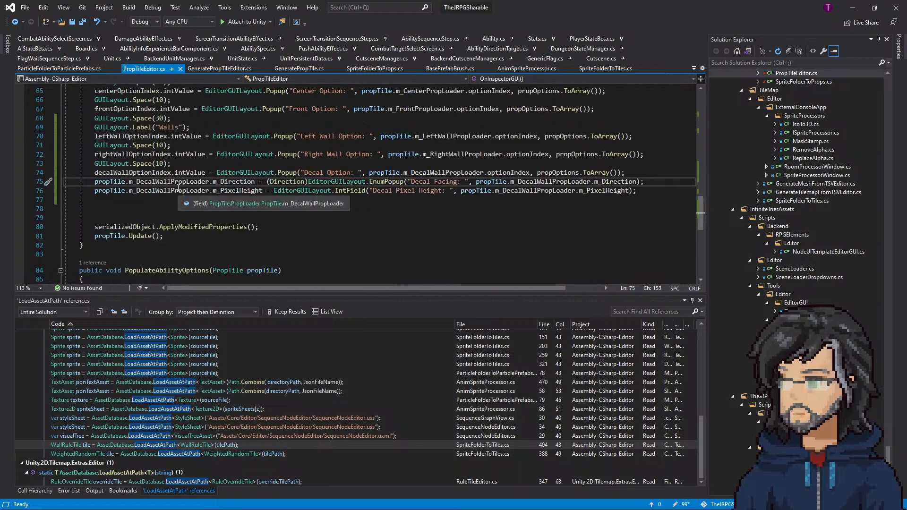
double_click(152, 173)
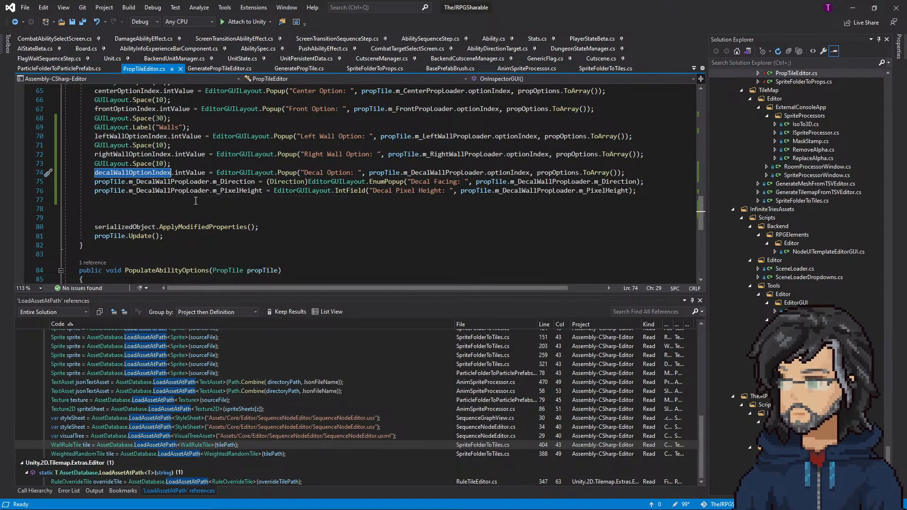
scroll(197, 199, up, 1)
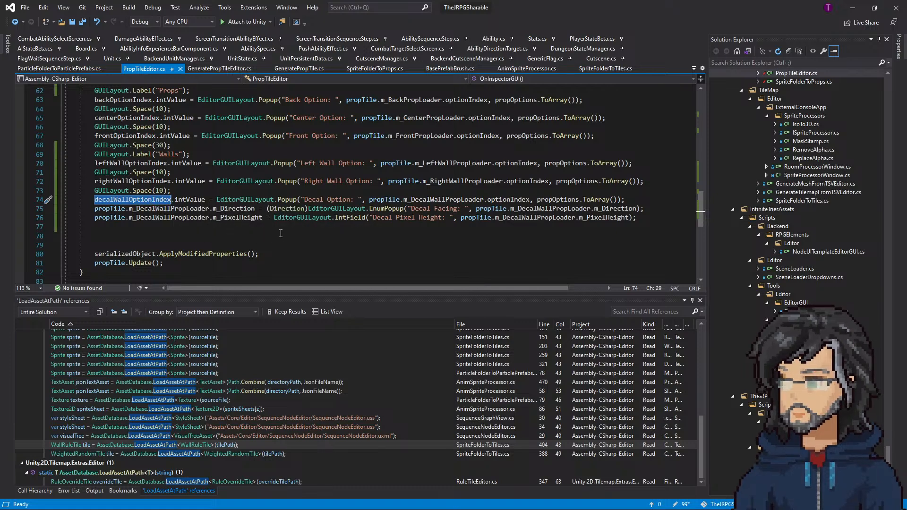
scroll(284, 235, down, 4)
scroll(246, 226, up, 15)
scroll(246, 227, up, 6)
Find all references to decalWallOptionIndex and examine where it is assigned and how the inspector code uses it
right_click(205, 114)
click(247, 198)
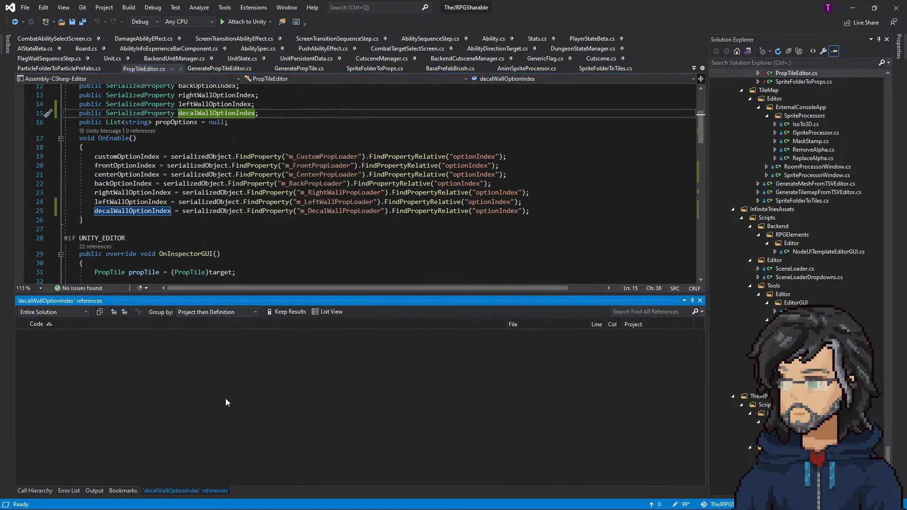
click(202, 353)
click(197, 361)
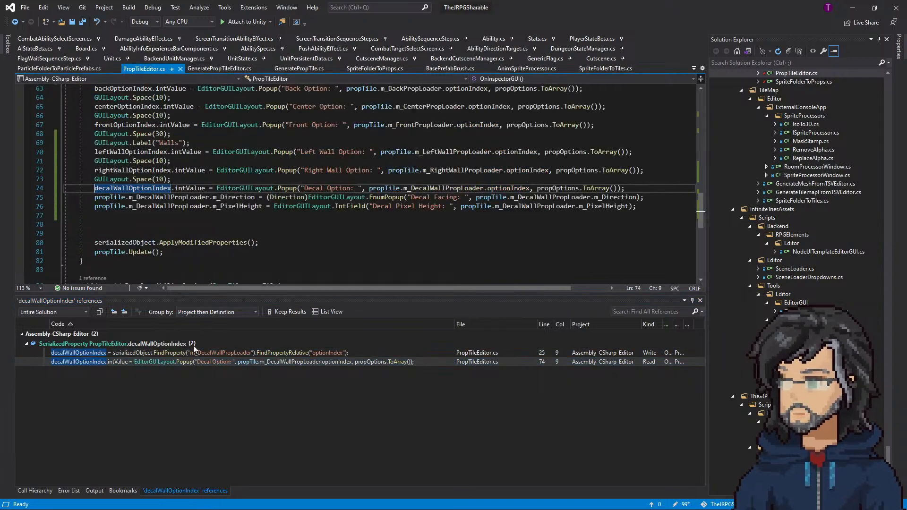
scroll(182, 244, down, 6)
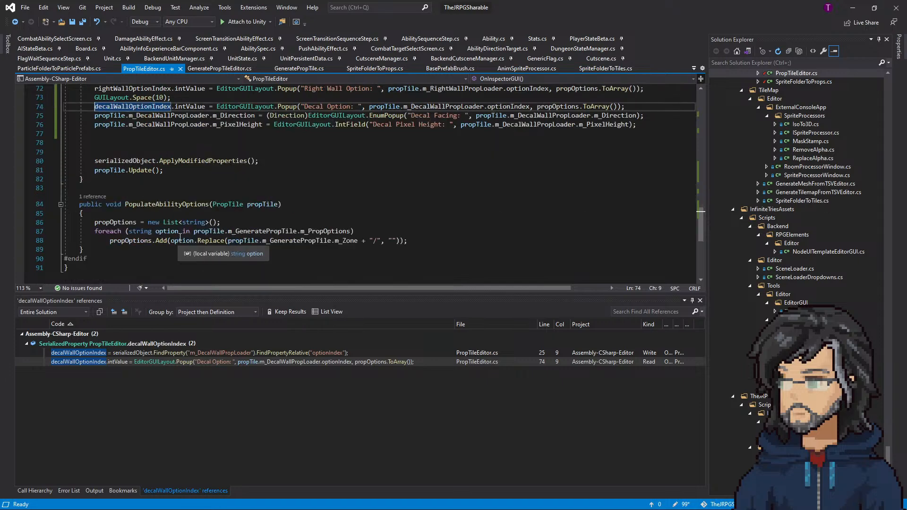
scroll(198, 241, up, 7)
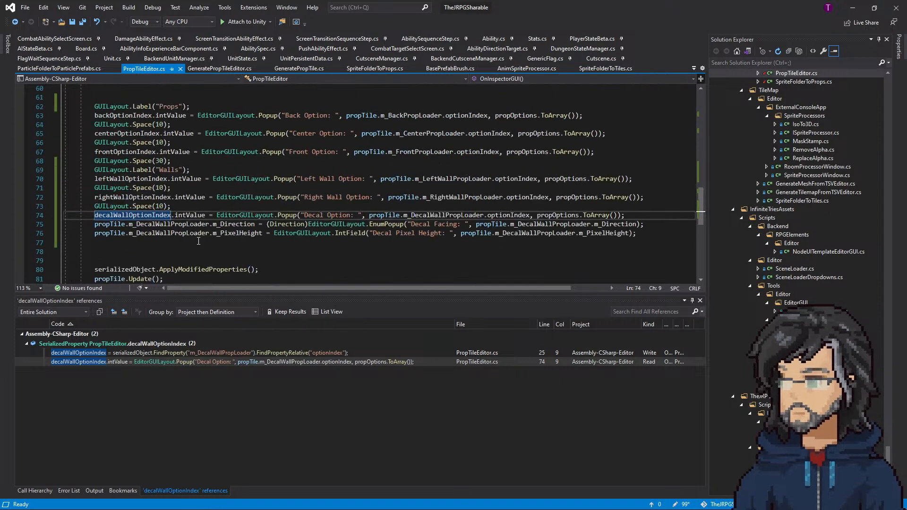
scroll(199, 241, up, 6)
scroll(207, 246, down, 4)
scroll(207, 245, down, 6)
Declare a public SerializedProperty named decalPixelHeight below decalWallOptionIndex in the PropTileEditor class
scroll(199, 250, up, 15)
scroll(199, 250, up, 7)
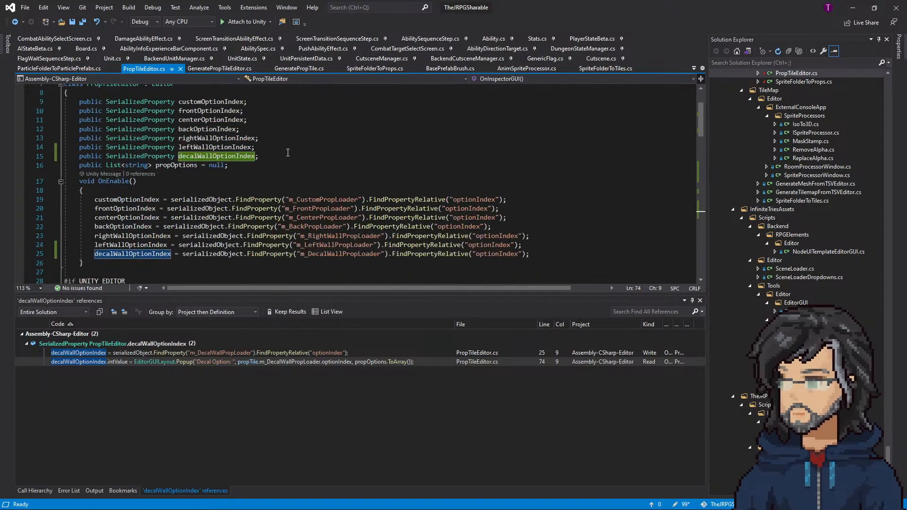
drag(261, 157, 268, 146)
key(ctrl+c)
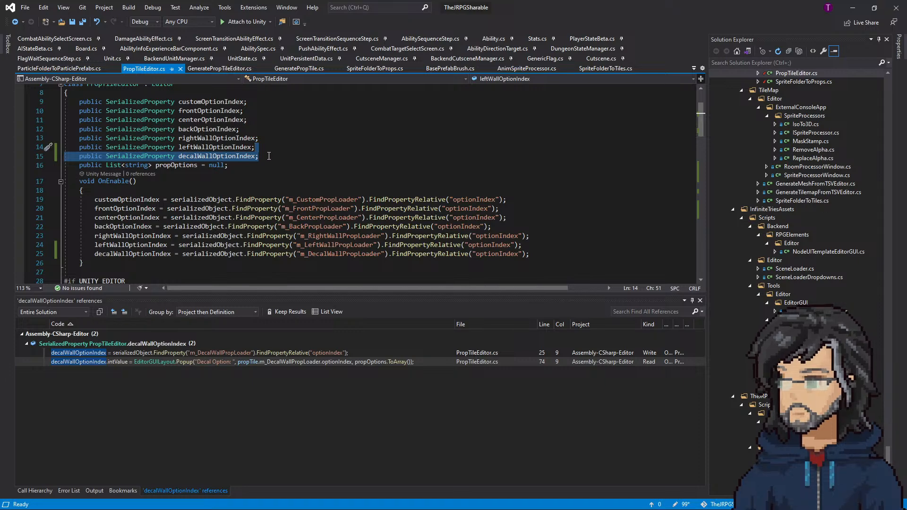
click(260, 159)
key(ctrl+v)
key(Left)
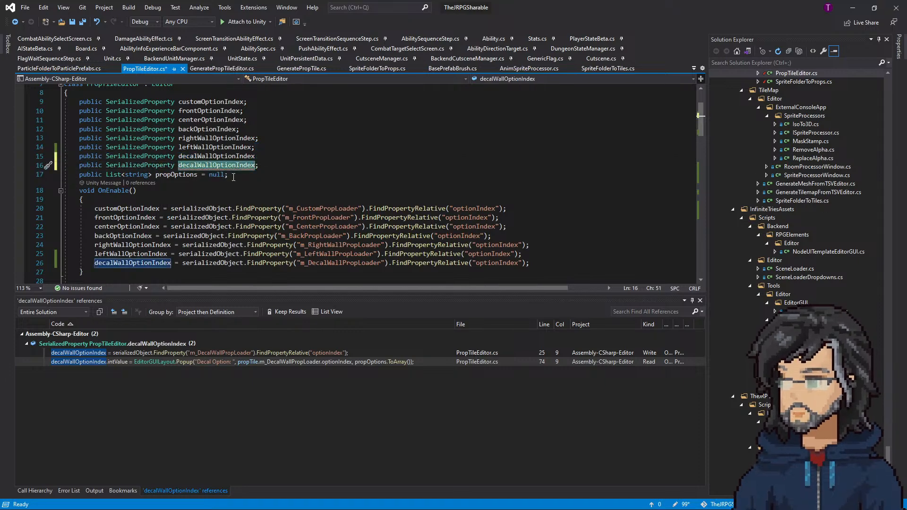
key(ctrl+BackSpace)
text(decal)
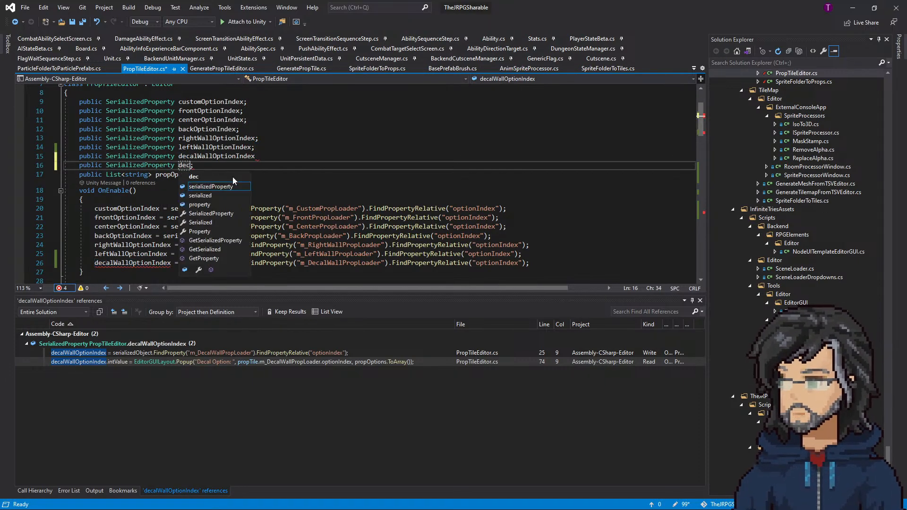
text(p)
text(PixelHeight)
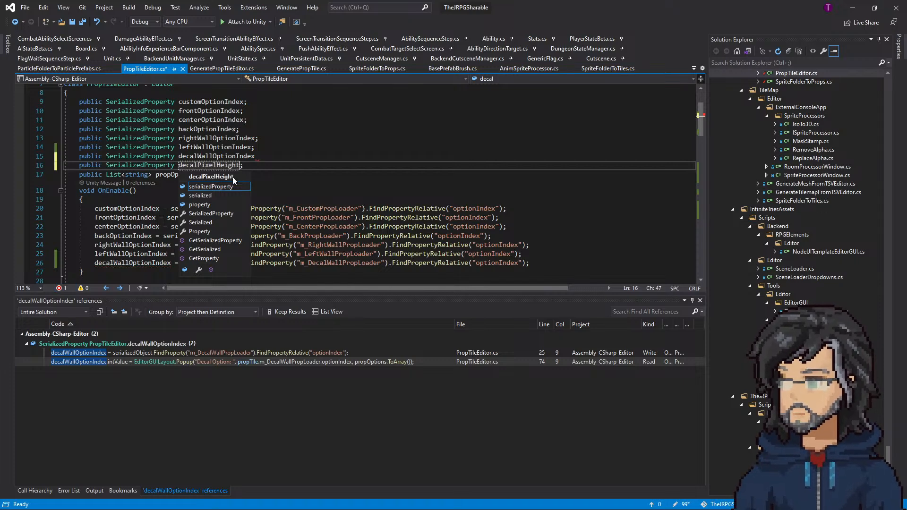
key(End)
Duplicate the decalWallOptionIndex assignment at the end of OnEnable and make decalPixelHeight the variable it assigns
drag(564, 265, 559, 254)
key(ctrl+c)
click(549, 264)
key(ctrl+v)
click(206, 166)
double_click(207, 166)
key(ctrl+c)
double_click(125, 273)
key(ctrl+v)
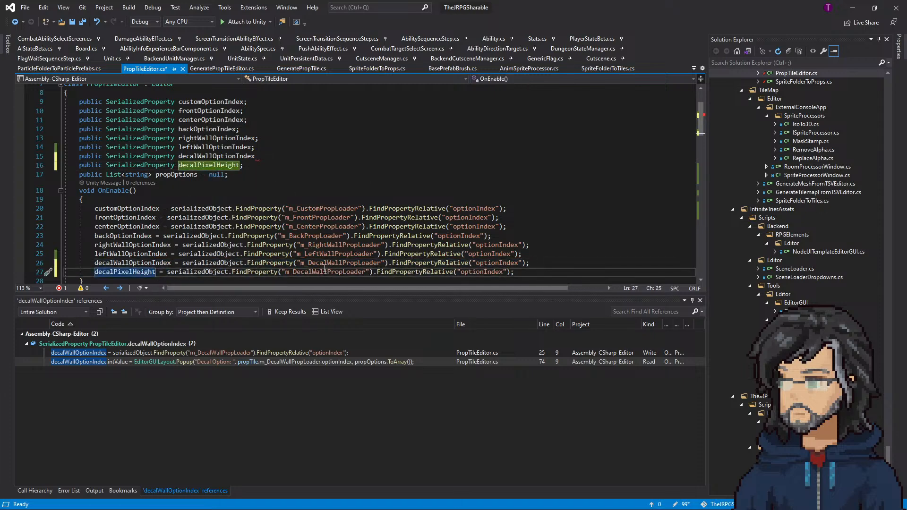
Look up the pixel height and option index field names in the PropTile class definition, and return to PropTileEditor.cs
double_click(482, 272)
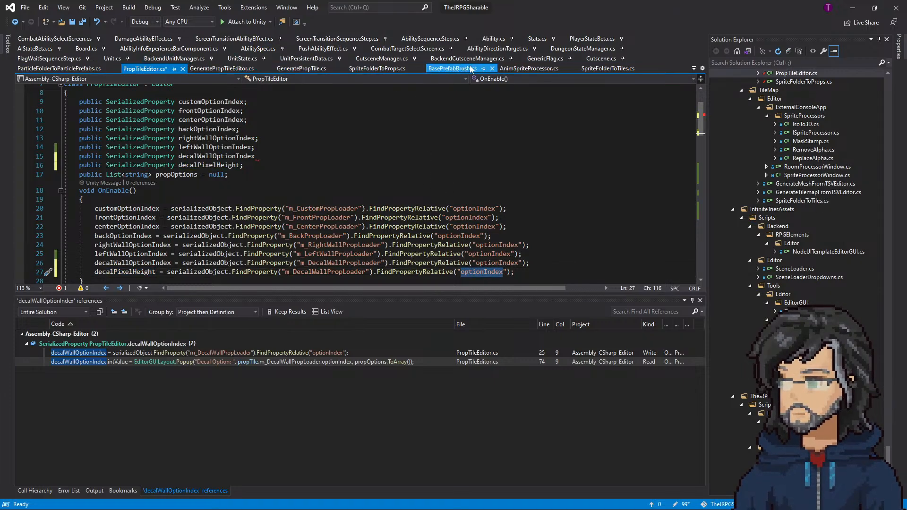
scroll(276, 146, up, 3)
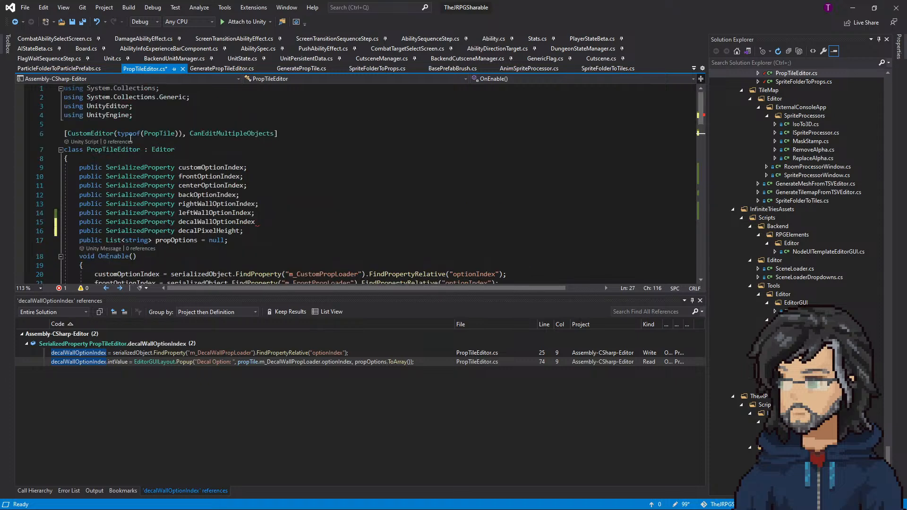
right_click(159, 132)
click(208, 183)
scroll(277, 213, down, 15)
scroll(229, 189, up, 3)
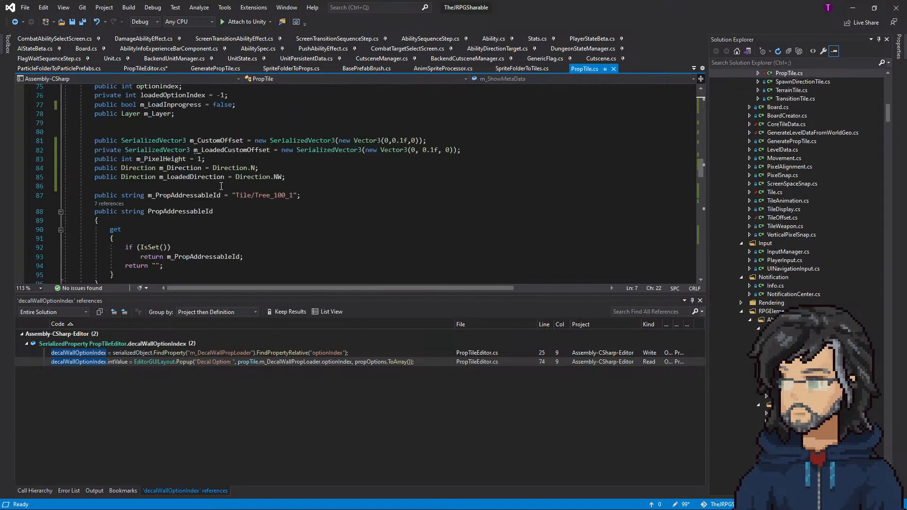
double_click(162, 159)
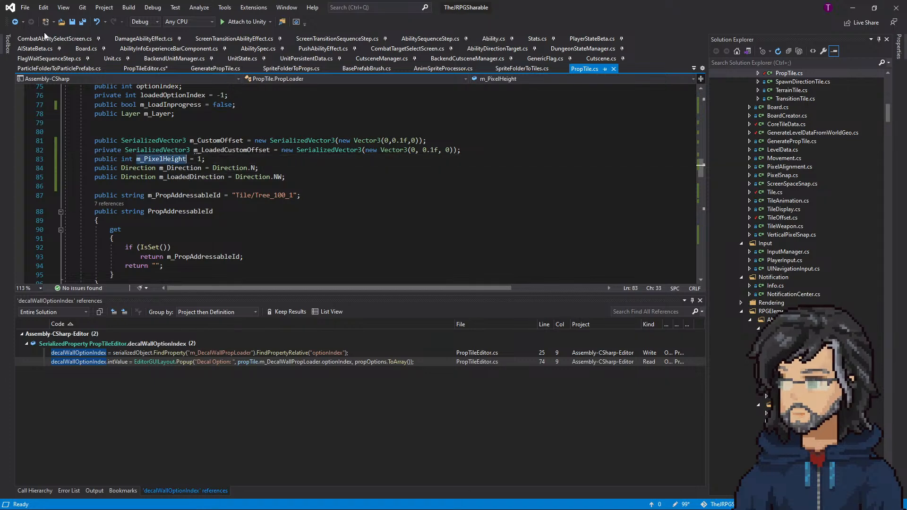
scroll(192, 179, up, 2)
double_click(155, 141)
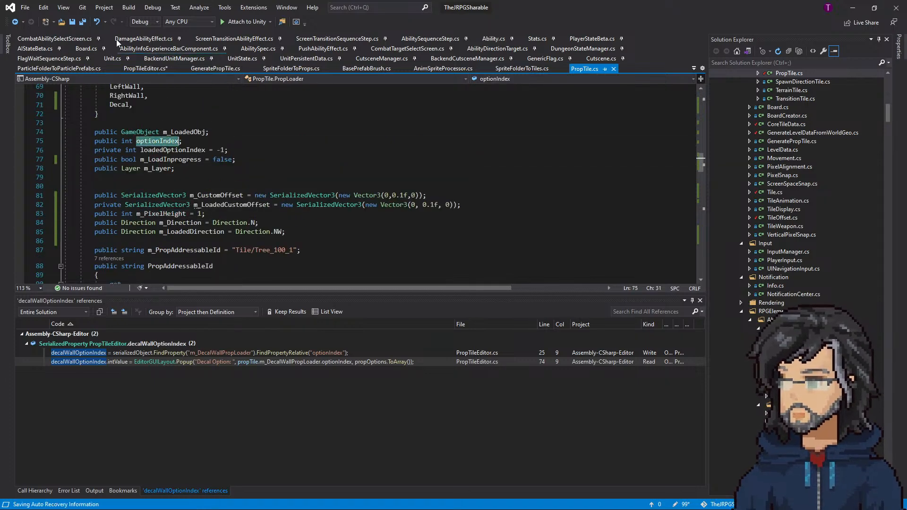
click(16, 22)
click(15, 22)
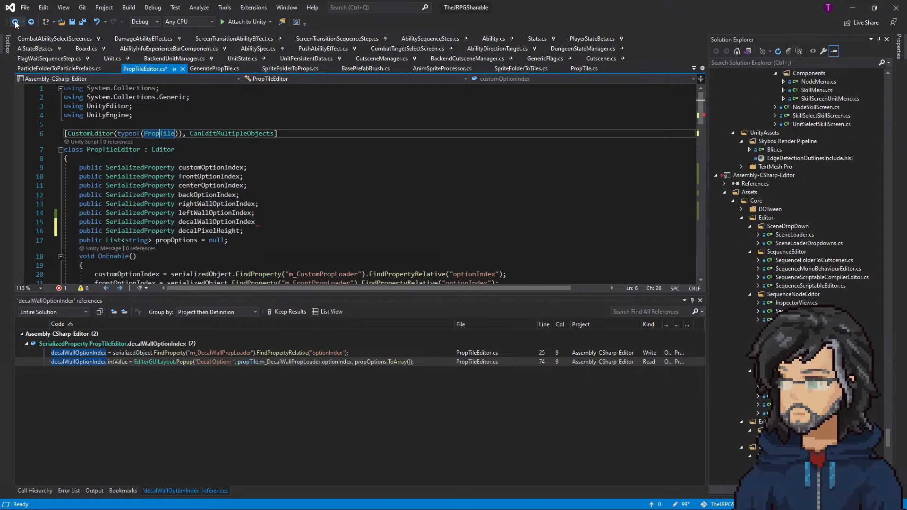
Change the relative property name in the decalPixelHeight assignment to "m_PixelHeight"
scroll(307, 209, down, 6)
double_click(496, 147)
text(m_PixelHeight)
drag(541, 147, 540, 146)
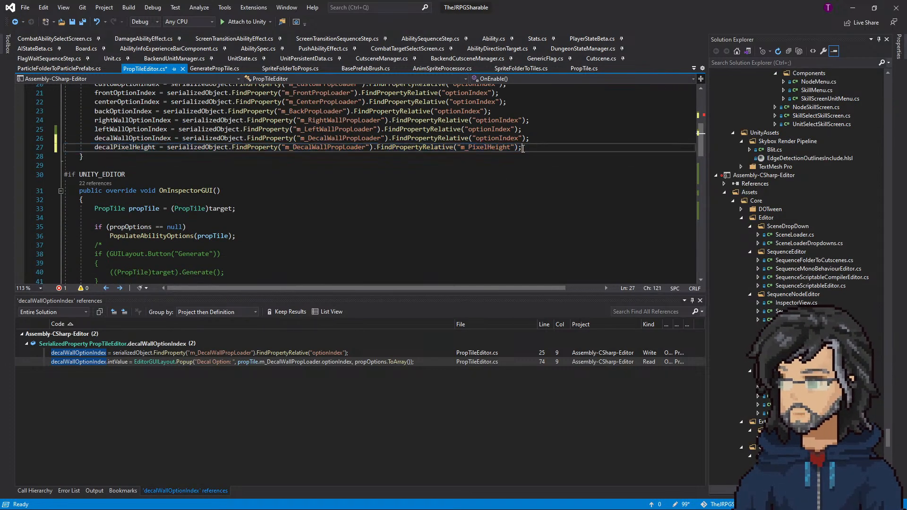
Add the missing semicolon after the decalWallOptionIndex declaration and declare a SerializedProperty named decalDirection below decalPixelHeight
scroll(307, 189, up, 5)
drag(251, 177, 265, 169)
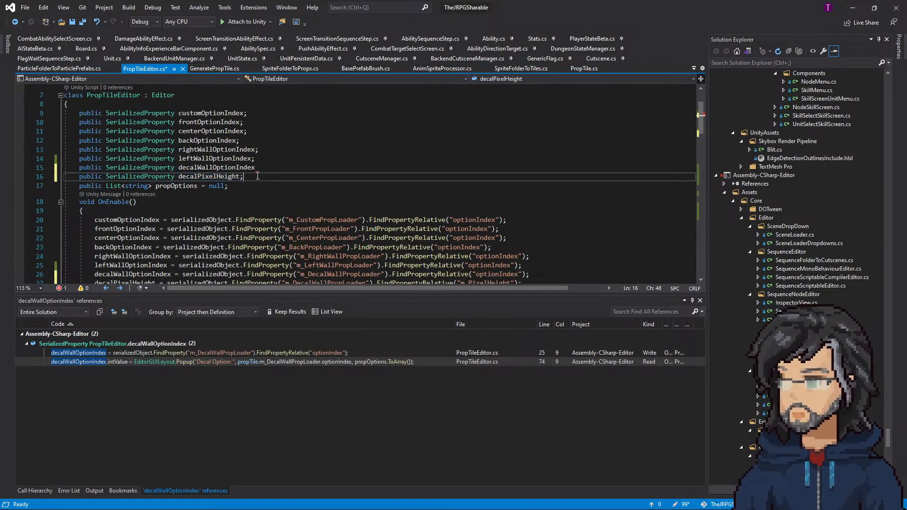
key(ctrl+d)
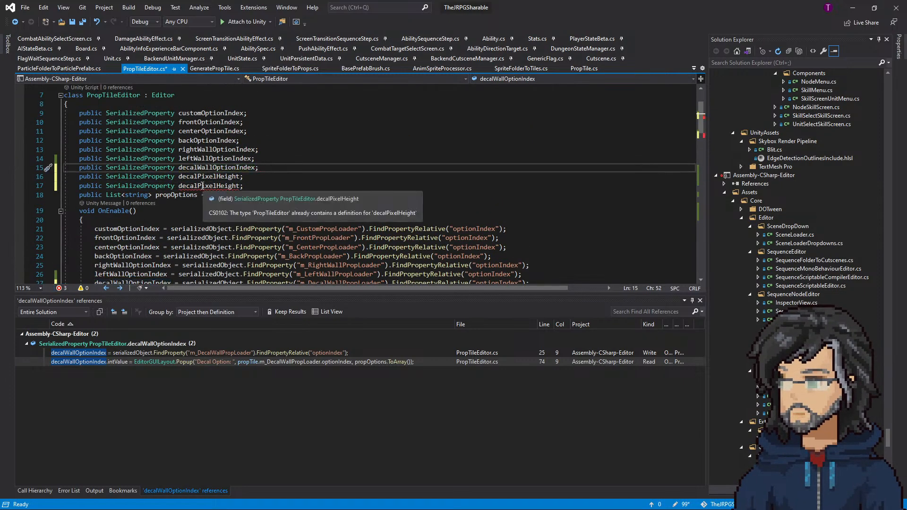
drag(198, 185, 237, 186)
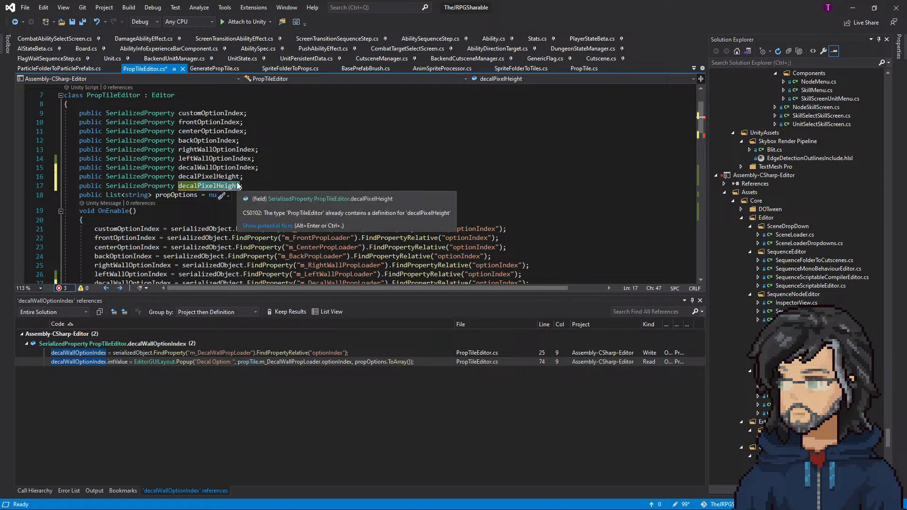
text(Direction)
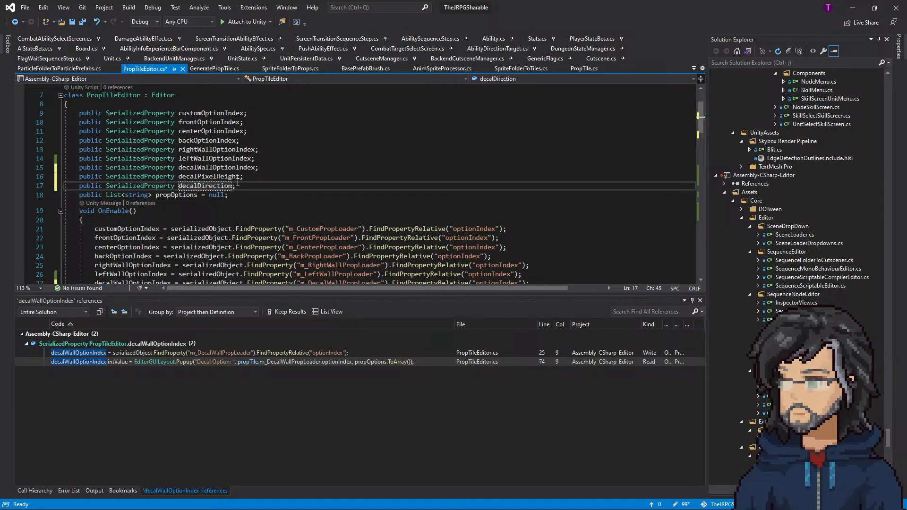
Add a copy of the decalPixelHeight assignment in OnEnable that assigns decalDirection instead
double_click(219, 186)
double_click(134, 139)
text(decalDirection)
scroll(349, 156, up, 3)
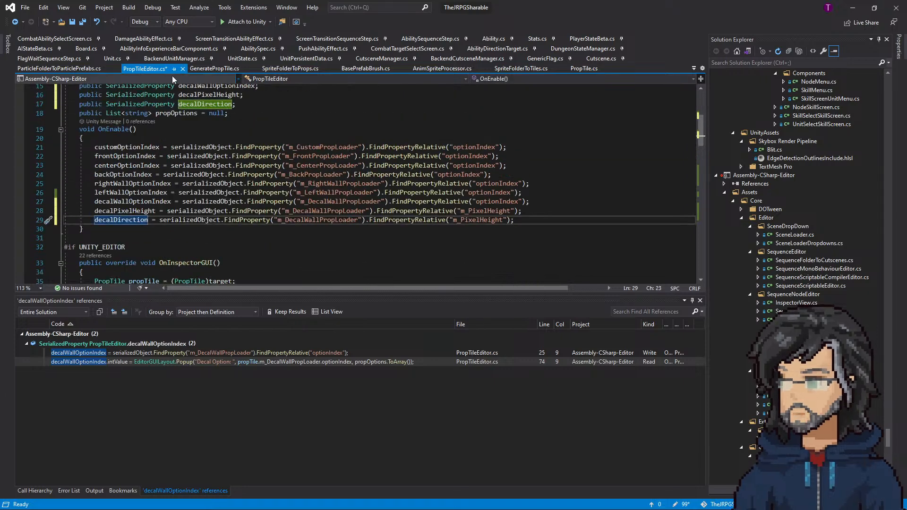
Copy the m_Direction field name from PropTile.cs and use it as the relative property name in the decalDirection assignment
click(597, 69)
scroll(177, 198, down, 5)
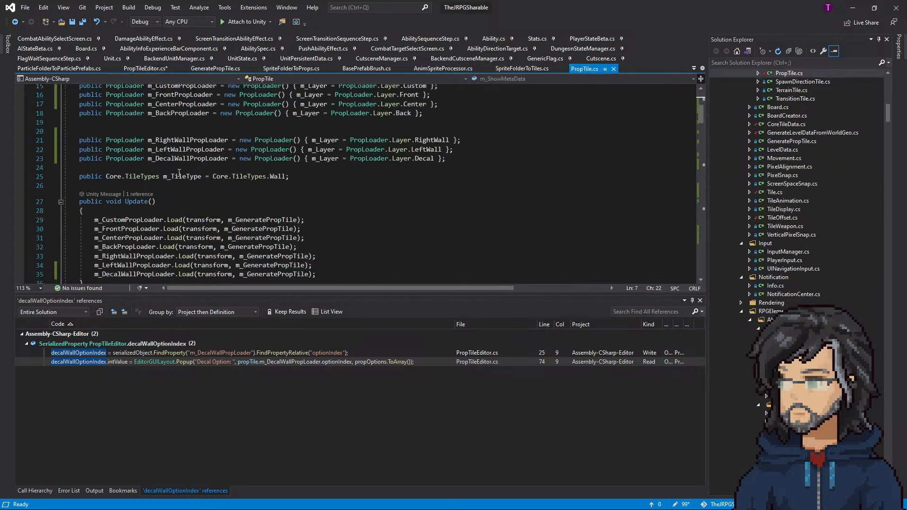
scroll(180, 173, down, 4)
scroll(177, 179, up, 6)
scroll(174, 189, down, 20)
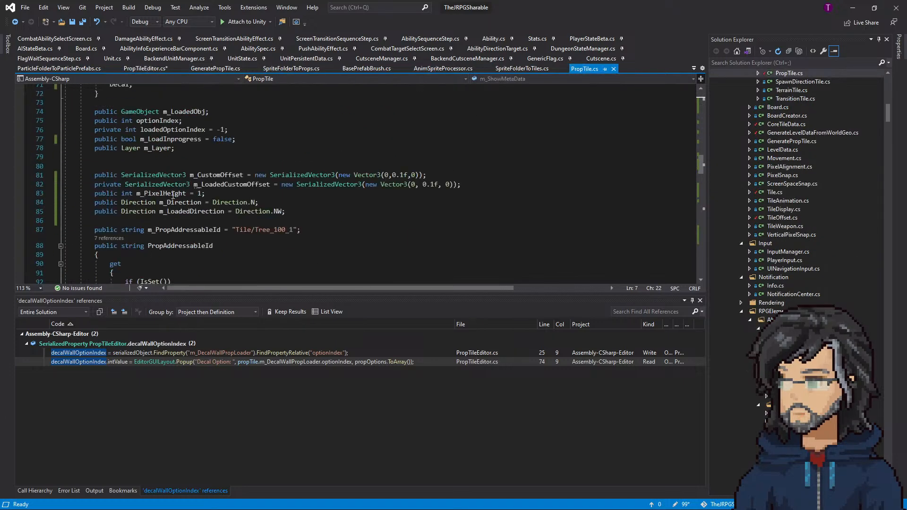
scroll(174, 196, down, 3)
double_click(182, 121)
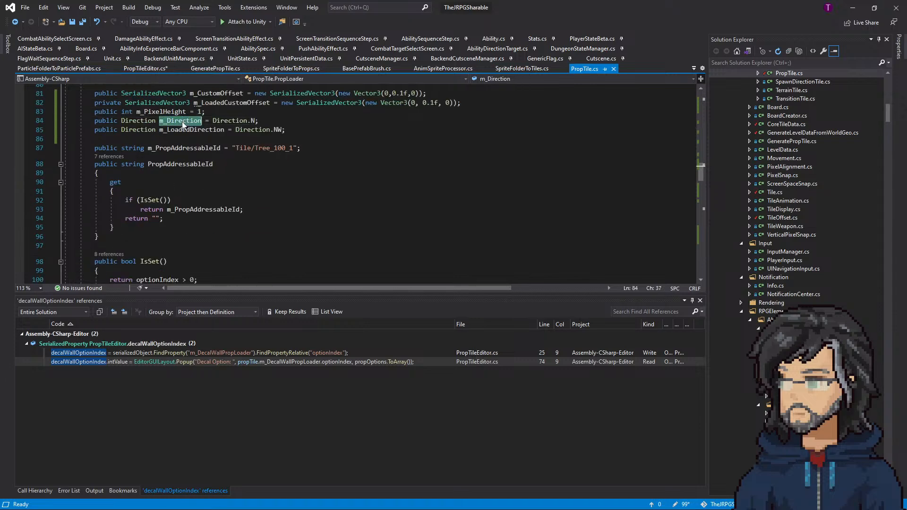
click(145, 68)
double_click(491, 220)
key(ctrl+v)
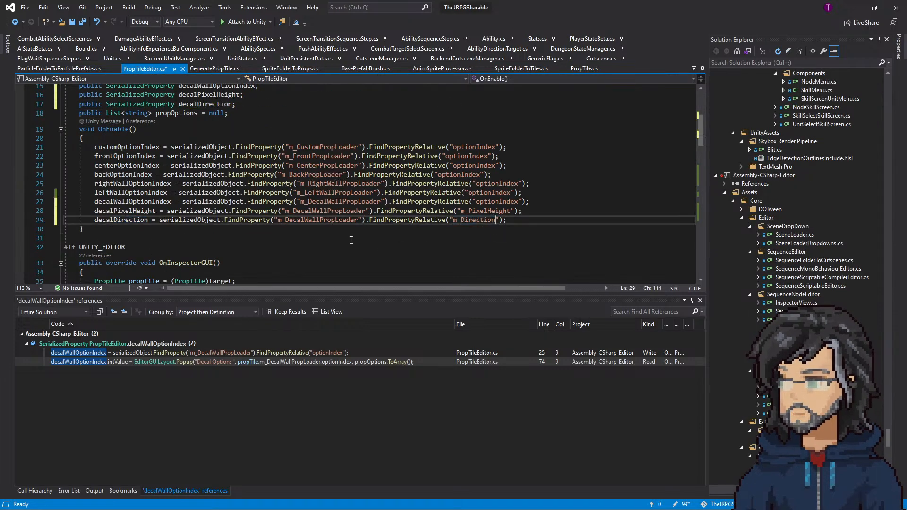
In OnInspectorGUI, replace the assignment target of the Decal Facing line with decalPixelHeight
click(155, 211)
scroll(189, 213, down, 12)
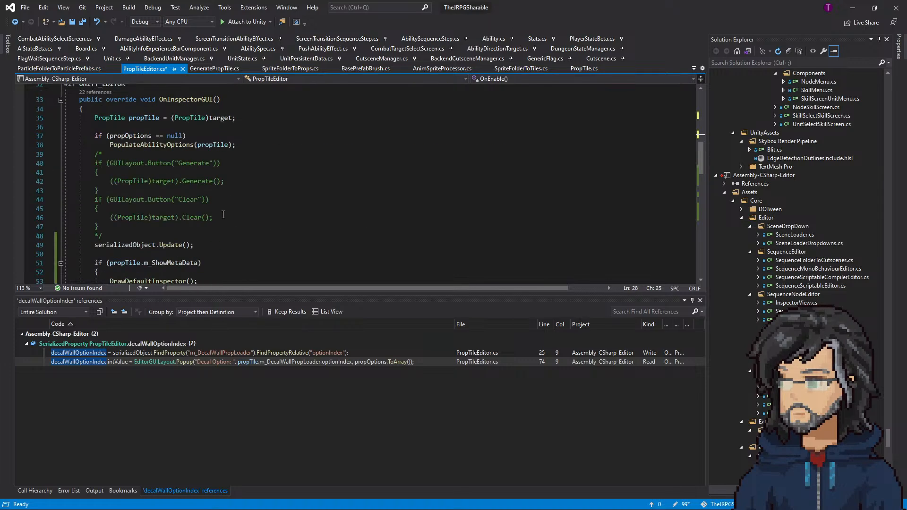
scroll(189, 213, down, 5)
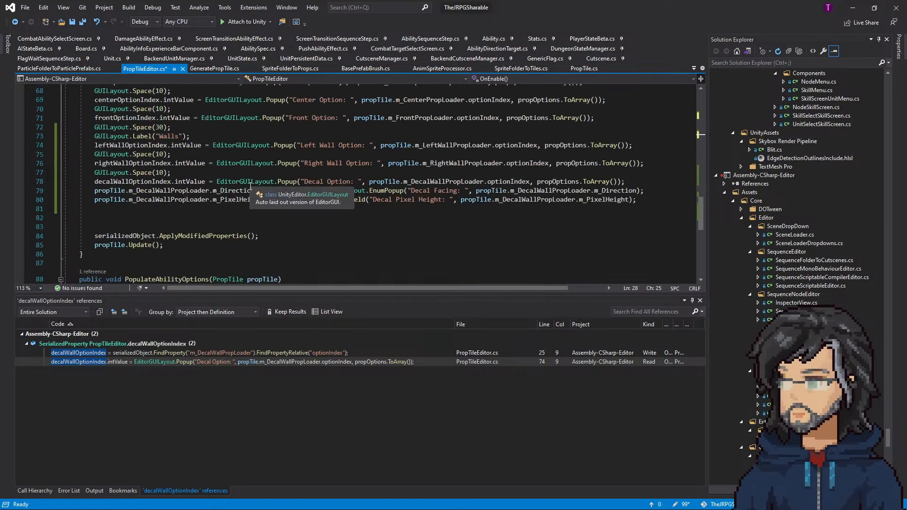
drag(255, 190, 94, 191)
key(ctrl+v)
Try decalDirection as the assignment target of the Decal Facing line, and undo that replacement
scroll(198, 210, up, 18)
double_click(124, 220)
key(ctrl+c)
scroll(124, 222, down, 19)
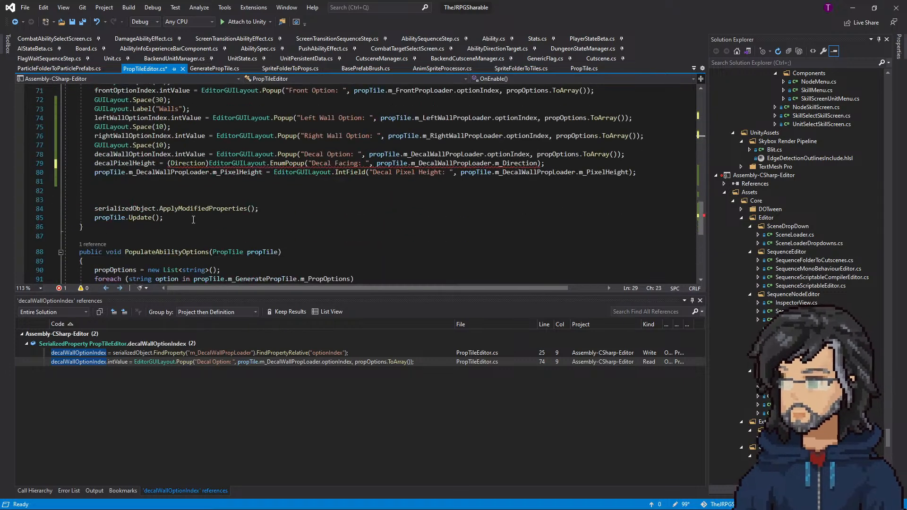
drag(263, 173, 100, 173)
double_click(126, 163)
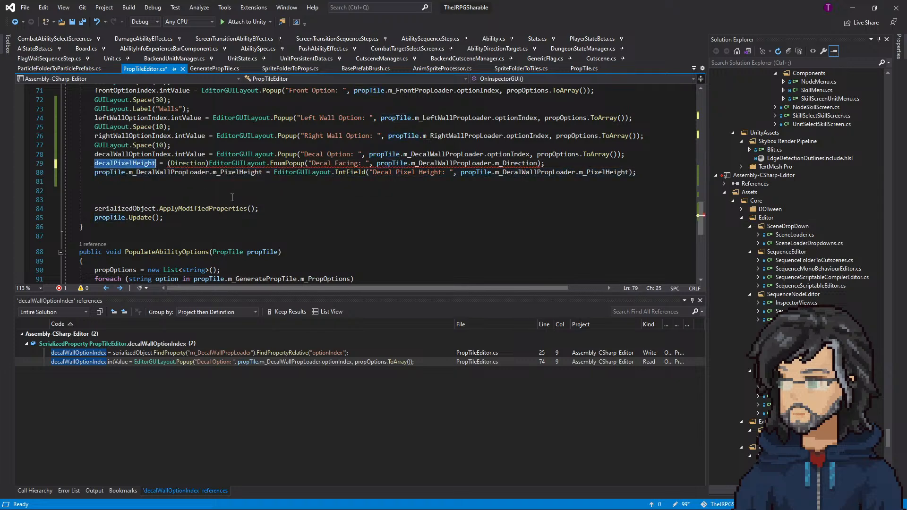
text(decalDirection)
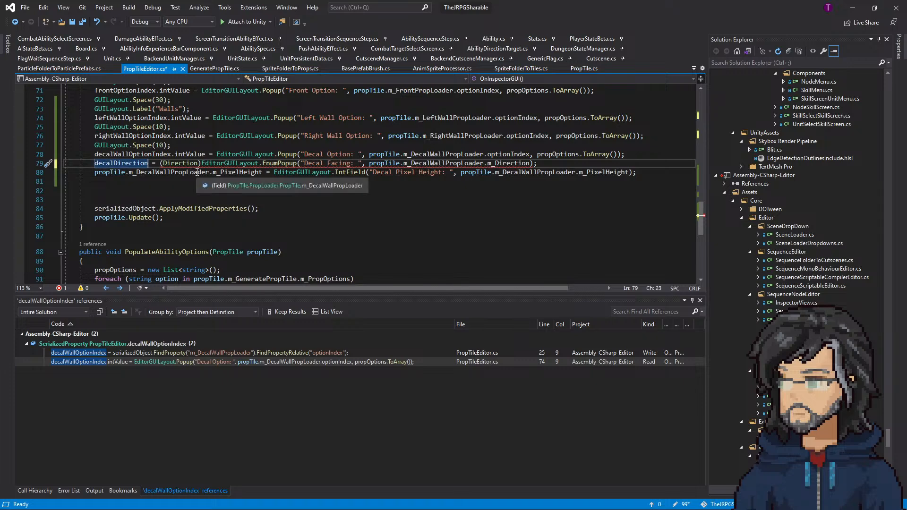
key(ctrl+z)
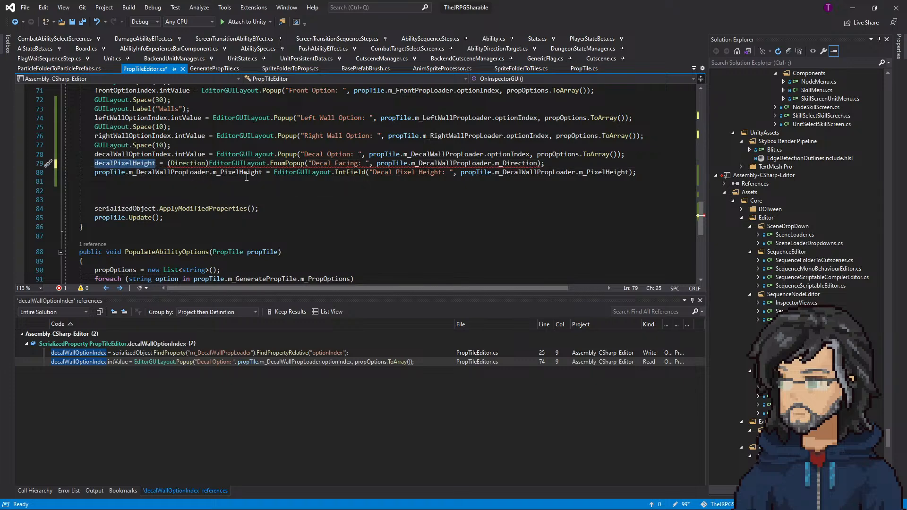
Make decalDirection the assignment target of the Decal Facing line and decalPixelHeight the target of the Decal Pixel Height line
click(96, 165)
key(ctrl+v)
drag(151, 166, 95, 174)
key(ctrl+x)
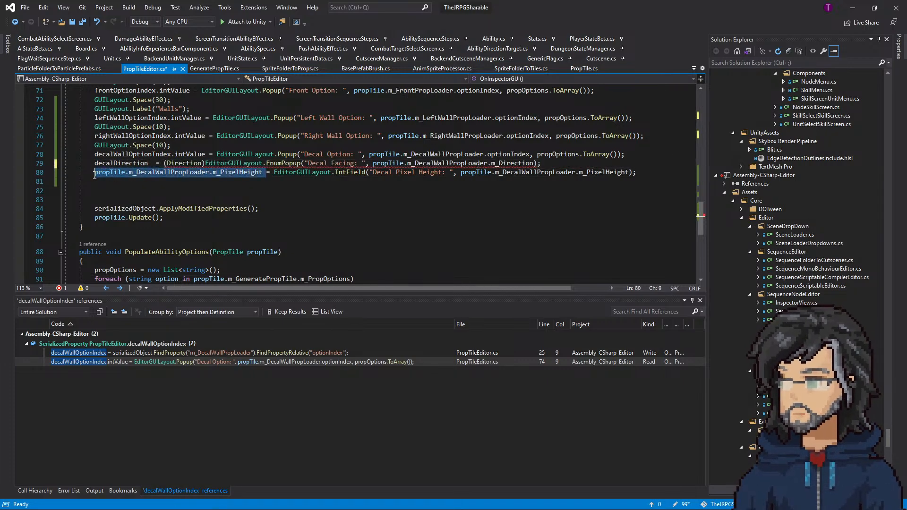
key(ctrl+v)
Extend the Decal Facing line's assignment target to decalDirection.enumValueIndex
click(149, 164)
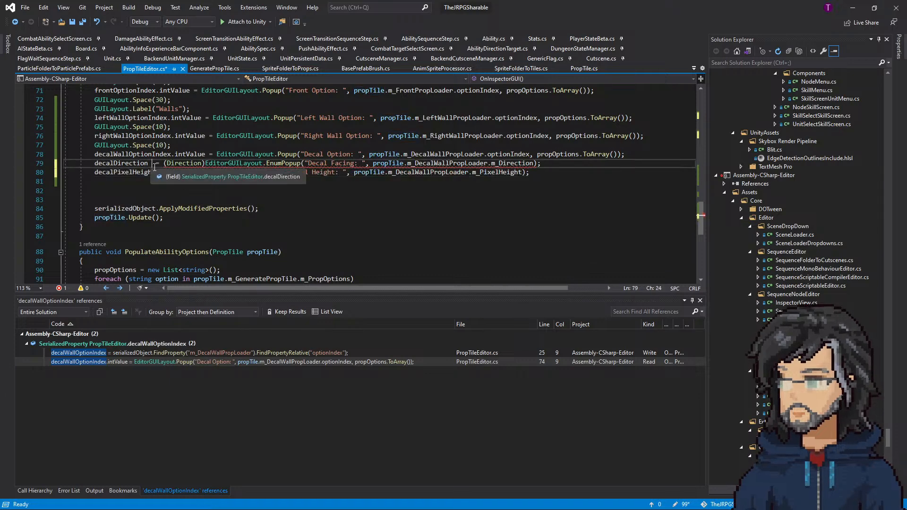
text(.enum)
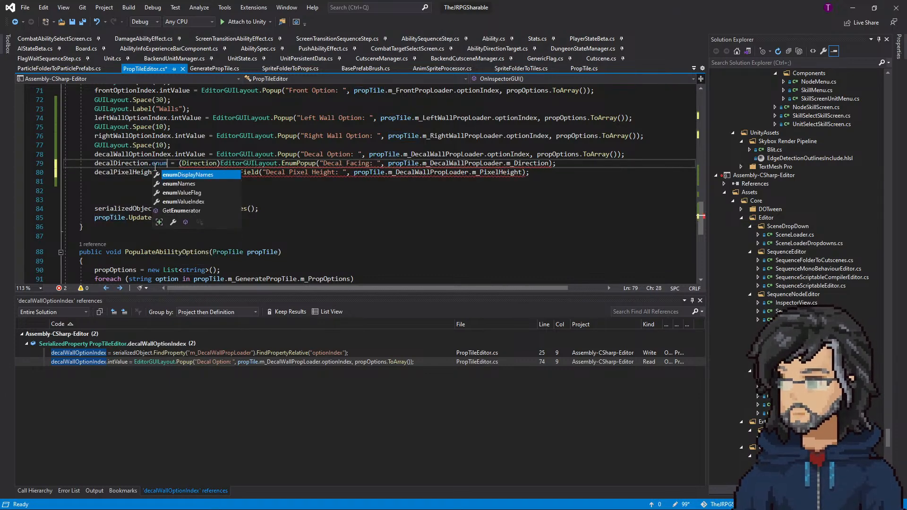
key(Down)
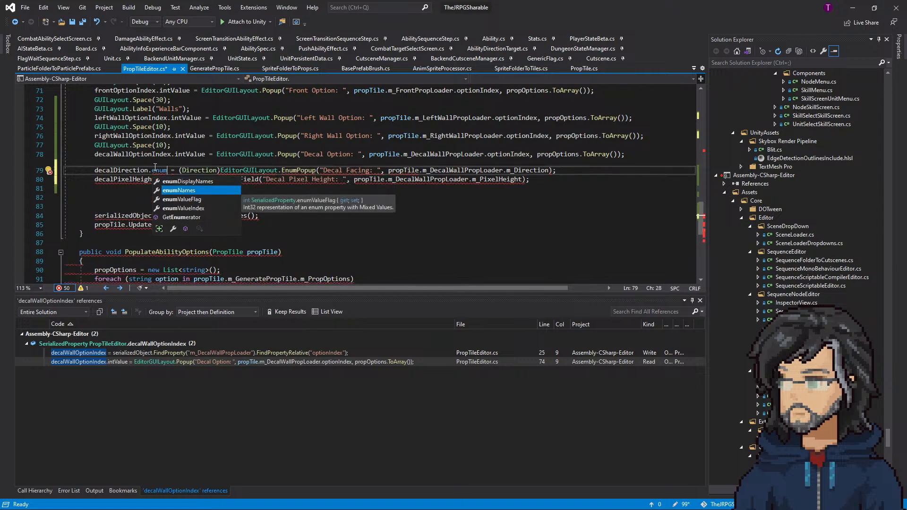
key(Up)
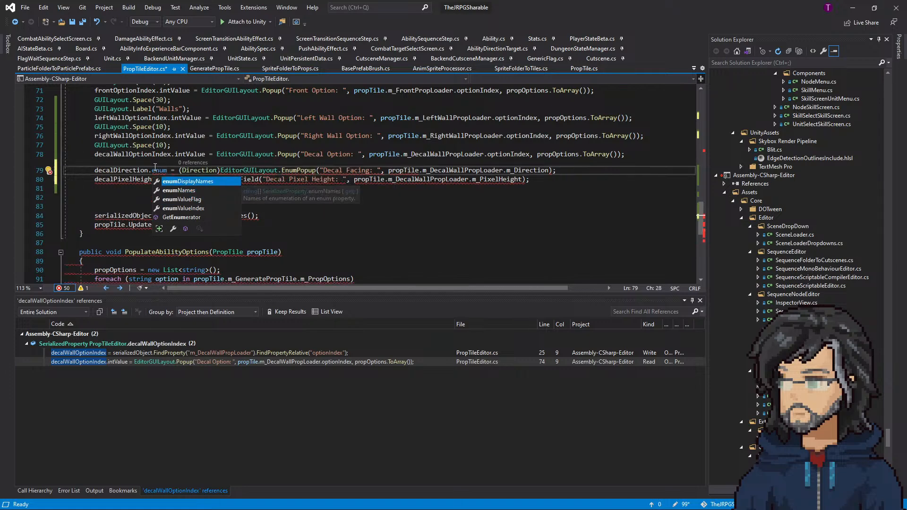
key(Down)
key(Down)
key(Down)
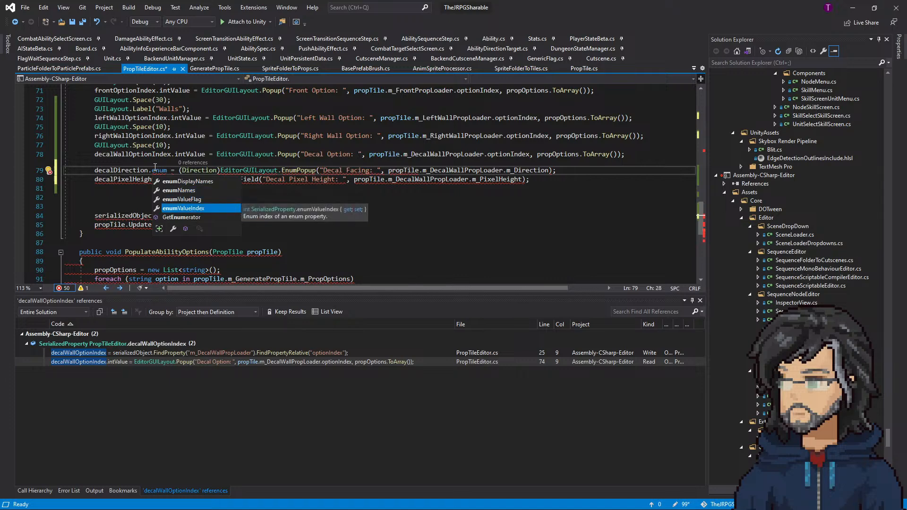
key(Tab)
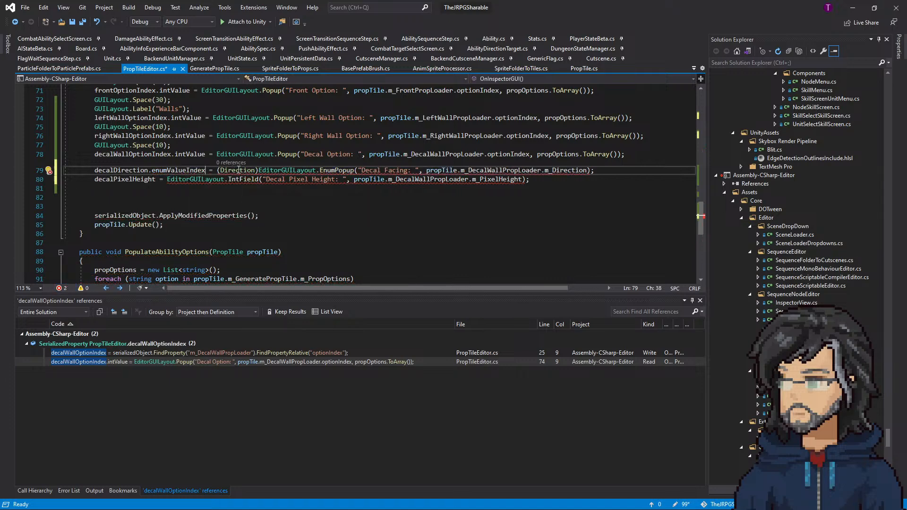
Remove the (Direction) cast in front of EditorGUILayout.EnumPopup on the Decal Facing line
double_click(240, 168)
key(BackSpace)
key(BackSpace)
key(Delete)
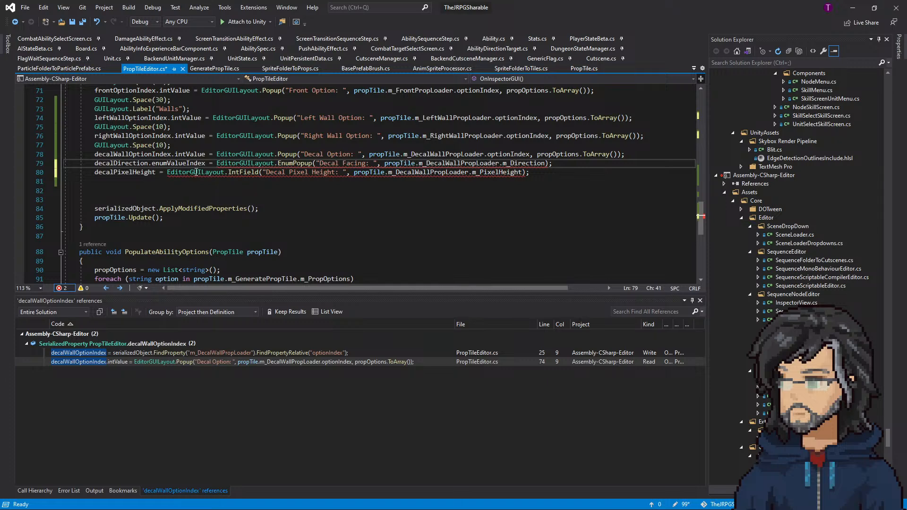
Try an (int) cast in front of EditorGUILayout.EnumPopup on the Decal Facing line, and remove it again
mouse_move(293, 161)
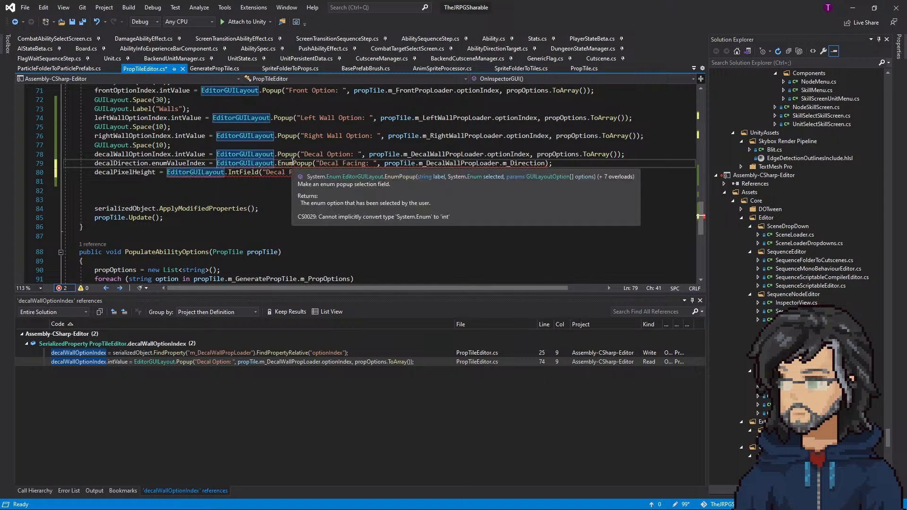
mouse_move(182, 164)
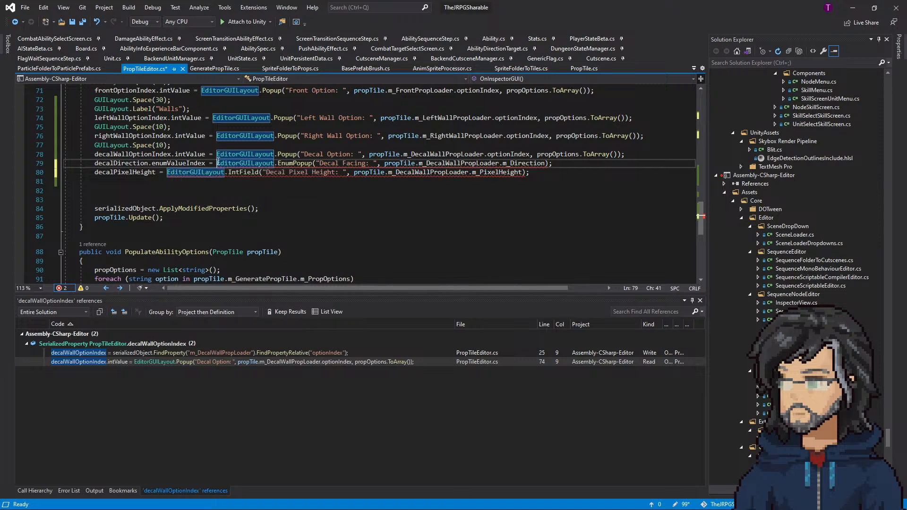
text((int))
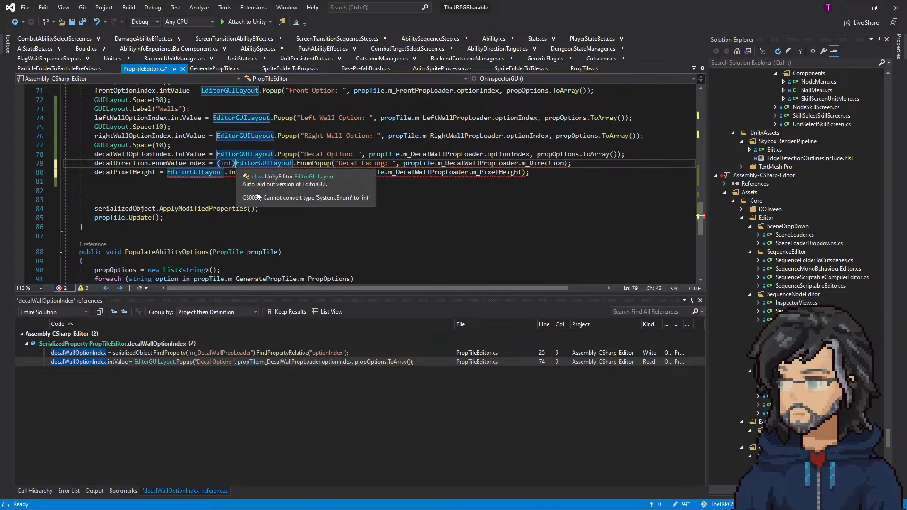
key(BackSpace)
key(BackSpace)
key(BackSpace)
key(BackSpace)
key(BackSpace)
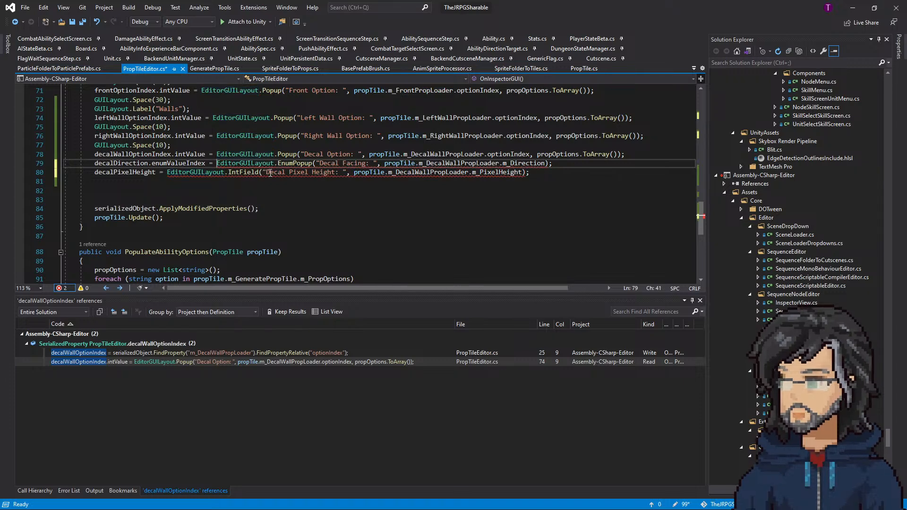
Append .intValue to decalPixelHeight in the Decal Pixel Height assignment
key(Down)
click(156, 172)
text(.intValue)
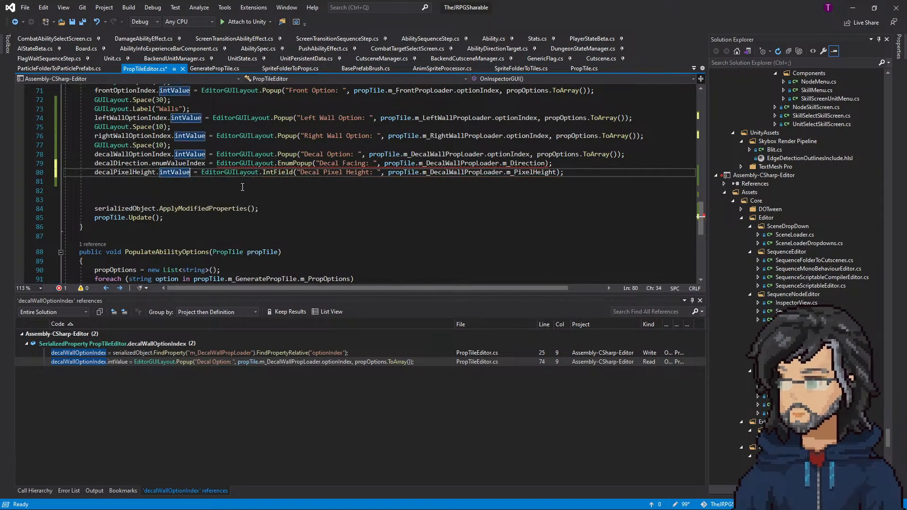
Look through the SerializedProperty value members for an alternative to enumValueIndex on the Decal Facing line, and choose enumValueIndex again
double_click(177, 165)
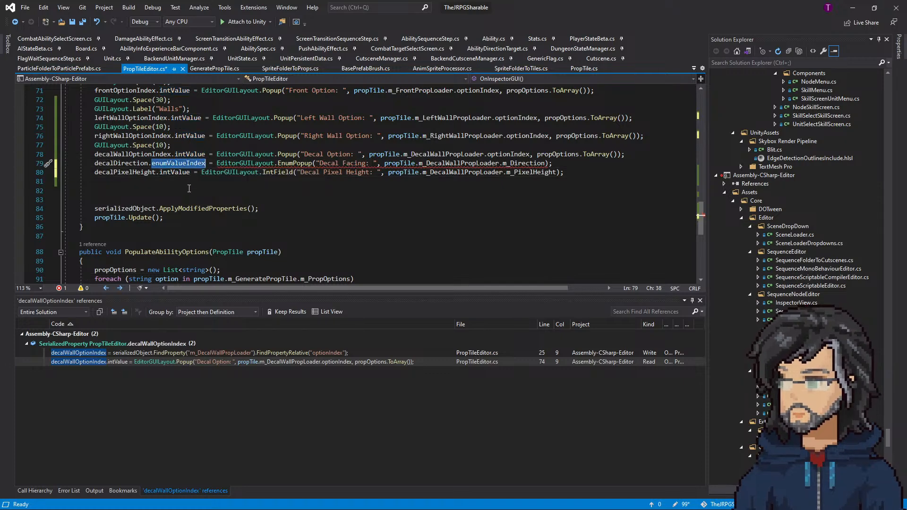
key(BackSpace)
key(ctrl+space)
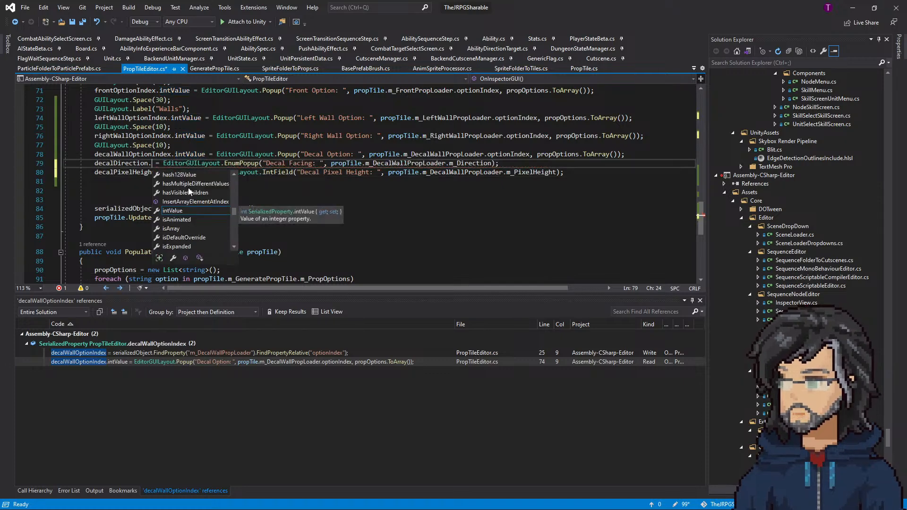
text(is)
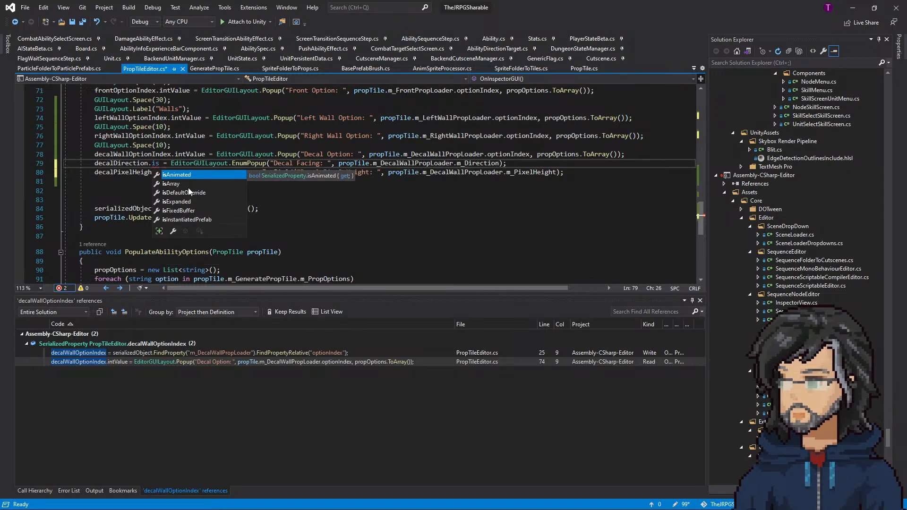
key(BackSpace)
key(BackSpace)
text(value)
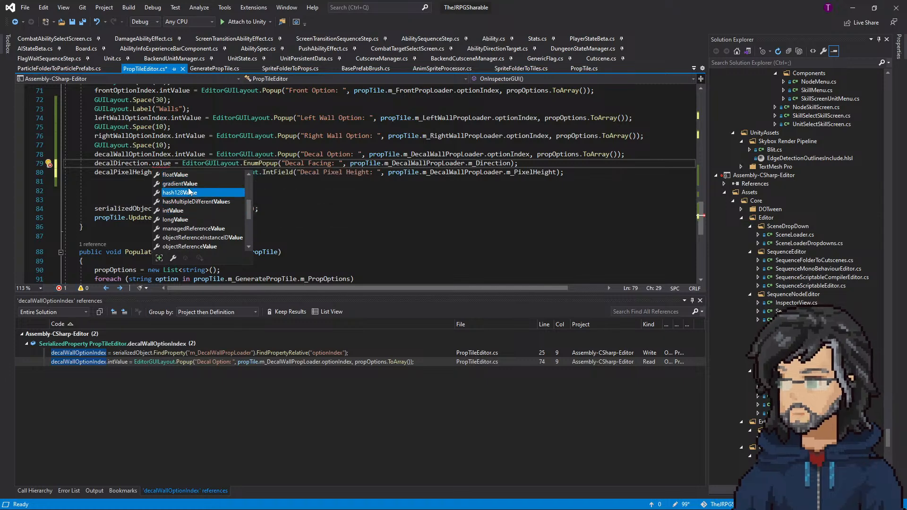
key(Down)
key(Down)
key(Down)
key(Down)
key(Down)
key(Down)
key(Down)
key(Down)
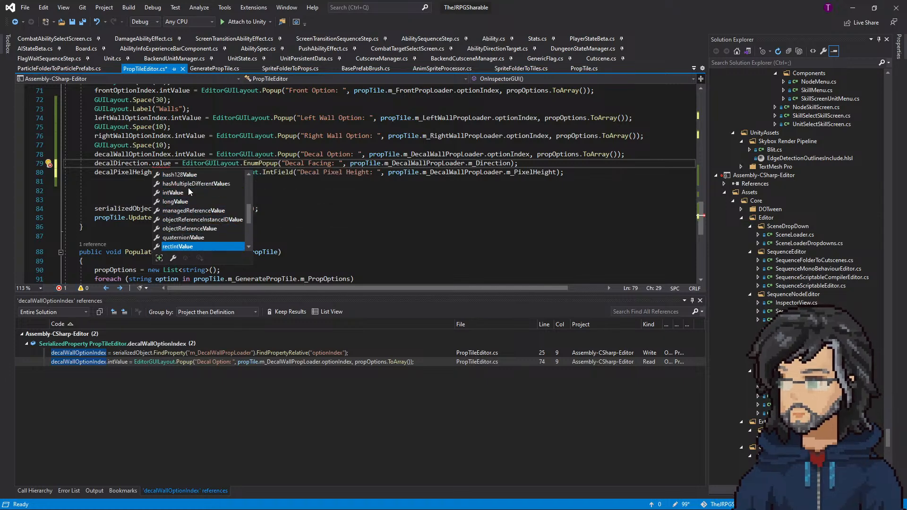
key(Down)
key(Down)
key(Down)
key(Down)
key(Down)
key(Down)
key(Down)
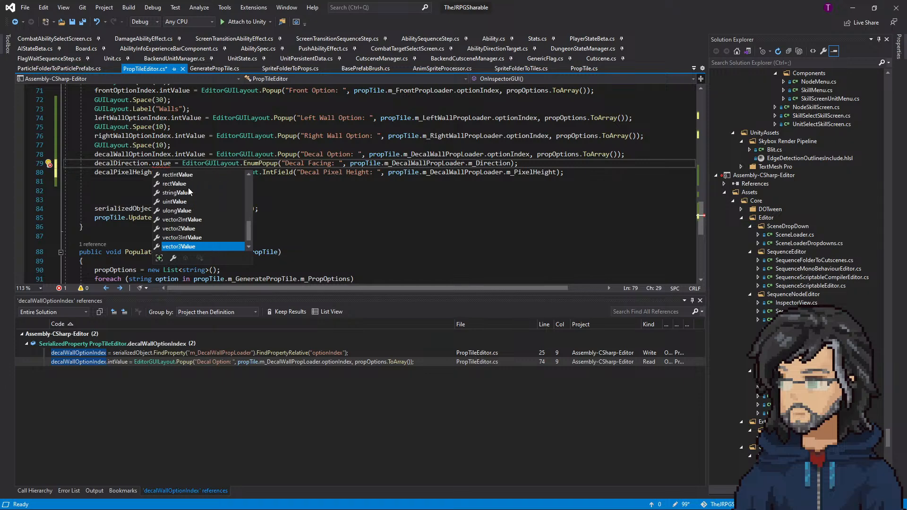
key(Down)
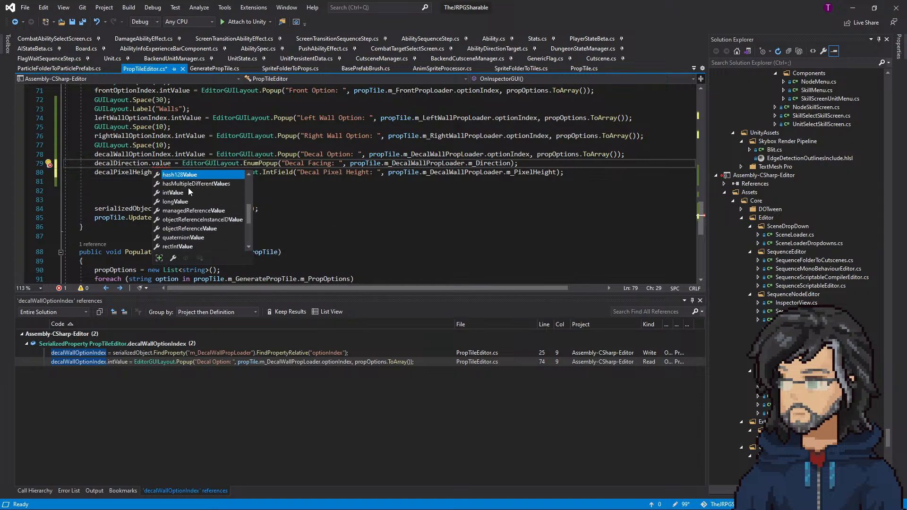
key(Down)
key(Down)
key(Down)
key(Down)
key(Down)
key(Down)
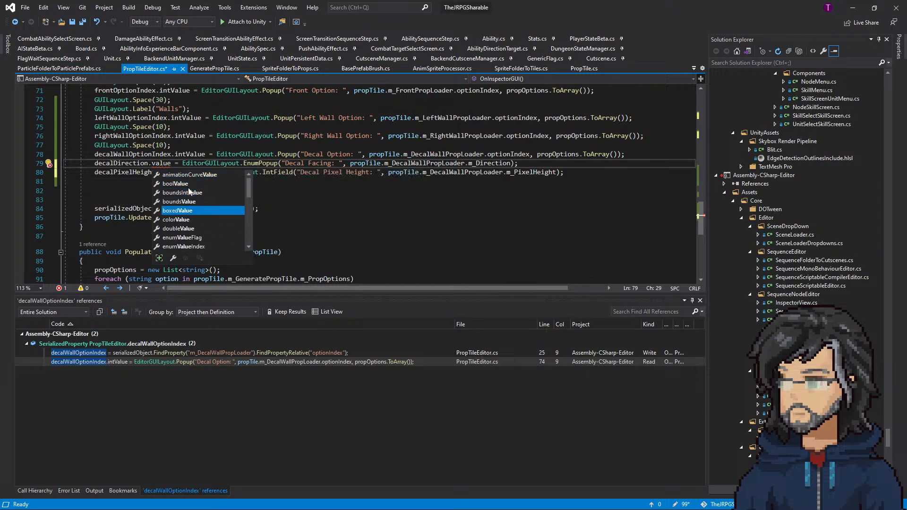
key(Down)
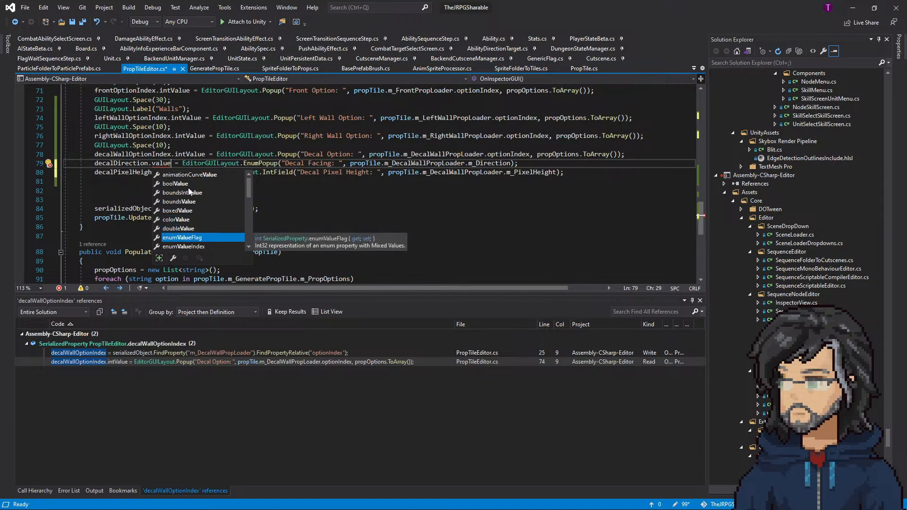
key(Down)
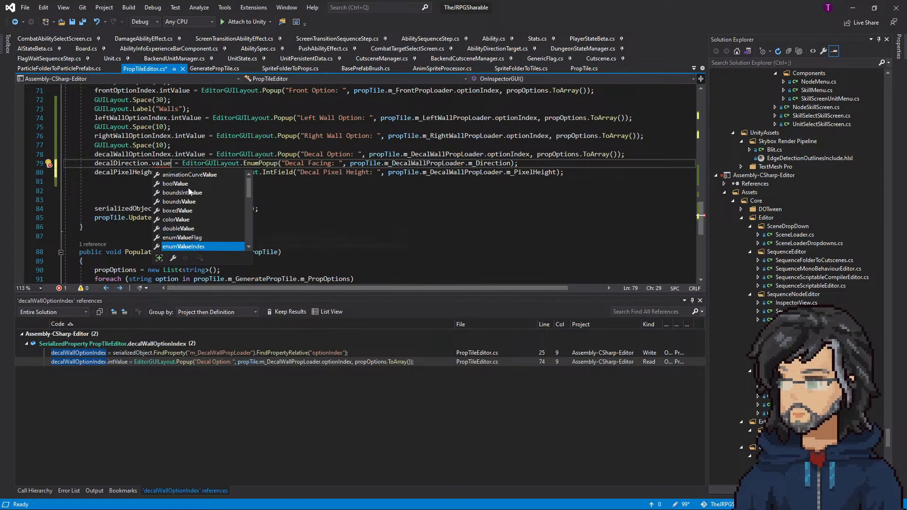
key(Down)
key(Up)
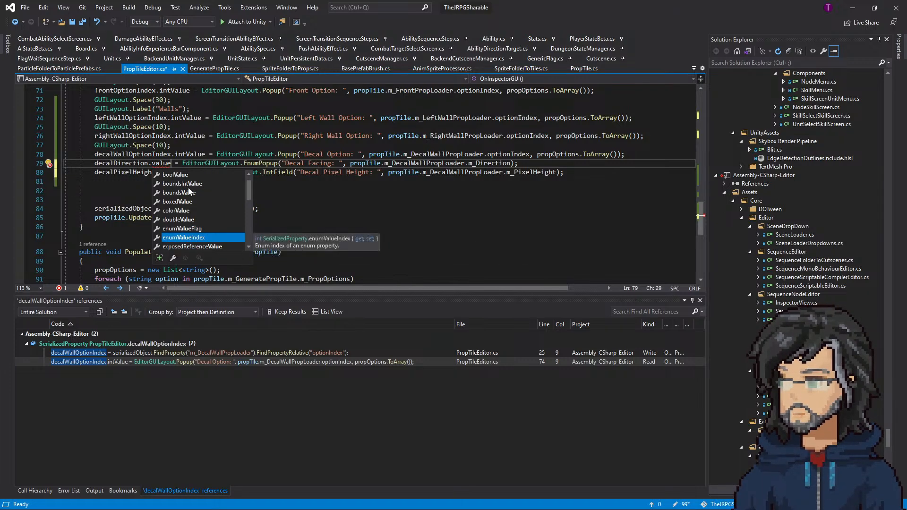
key(Tab)
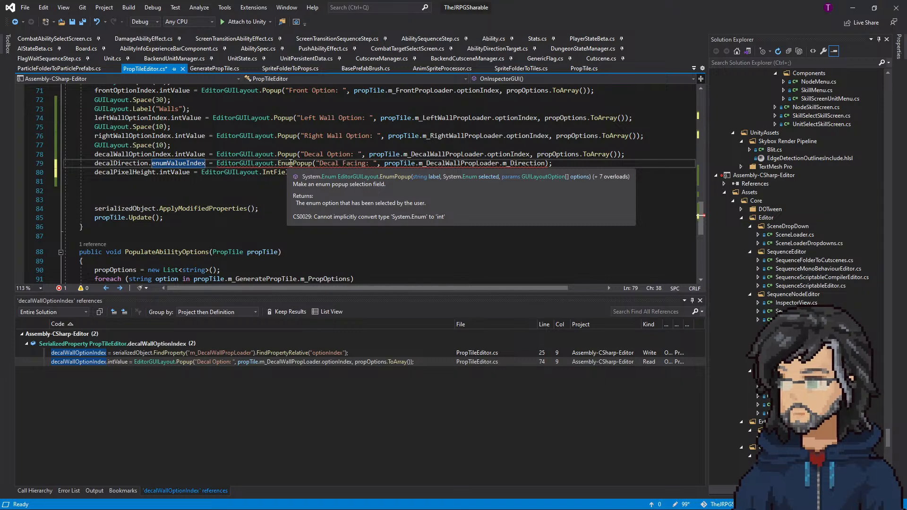
Try appending an integer conversion method after the EnumPopup call on the Decal Facing line, and delete it
click(553, 163)
text(.toin)
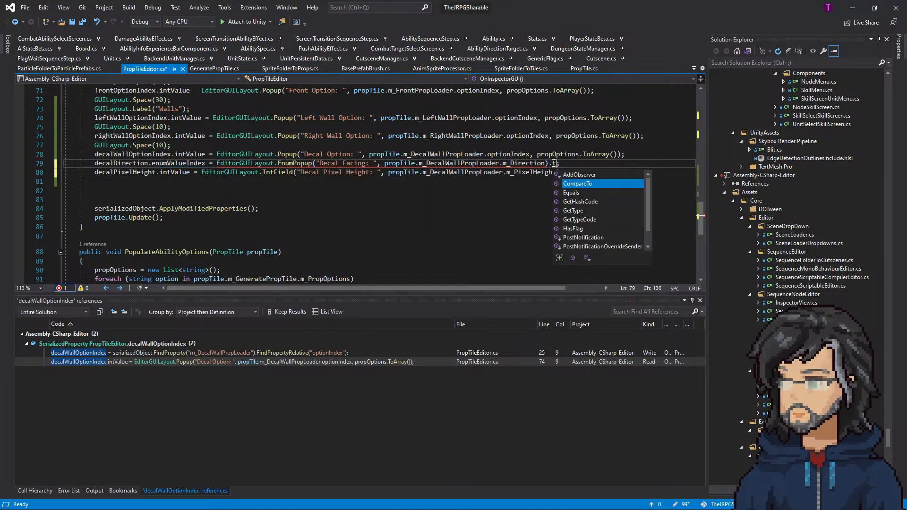
key(BackSpace)
key(BackSpace)
key(BackSpace)
key(BackSpace)
key(BackSpace)
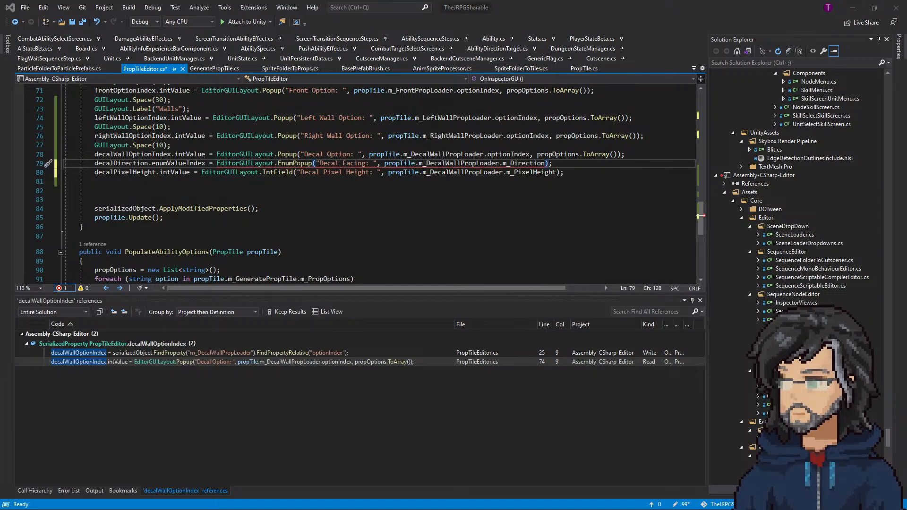
Switch to the Unity documentation in the browser and examine the EditorGUILayout.EnumPopup declarations, return value and example code
key(alt+Tab)
scroll(397, 321, down, 4)
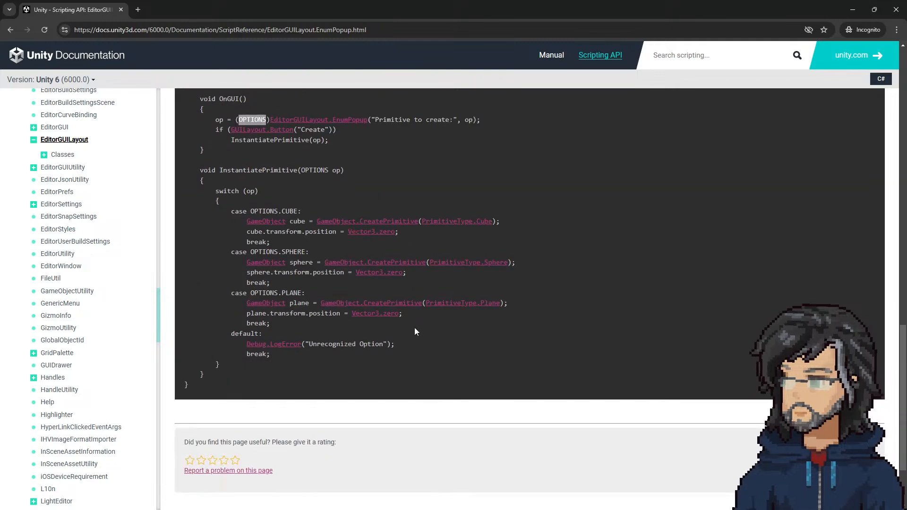
scroll(400, 330, up, 3)
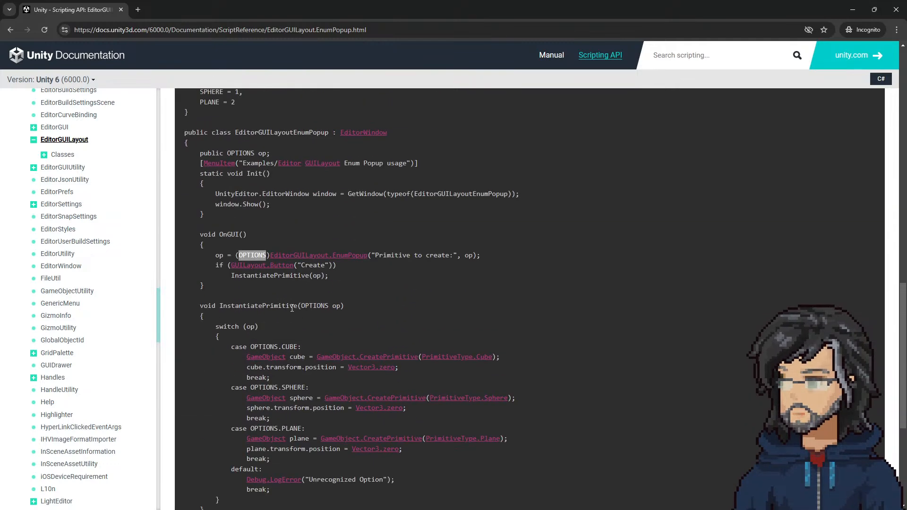
scroll(298, 311, up, 1)
scroll(305, 307, down, 1)
scroll(322, 297, up, 1)
scroll(330, 312, down, 2)
scroll(333, 323, up, 5)
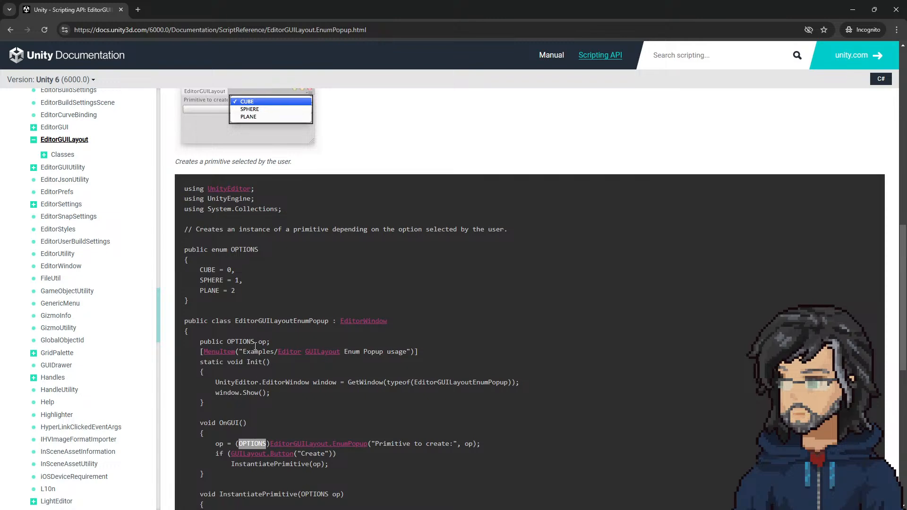
scroll(256, 346, down, 7)
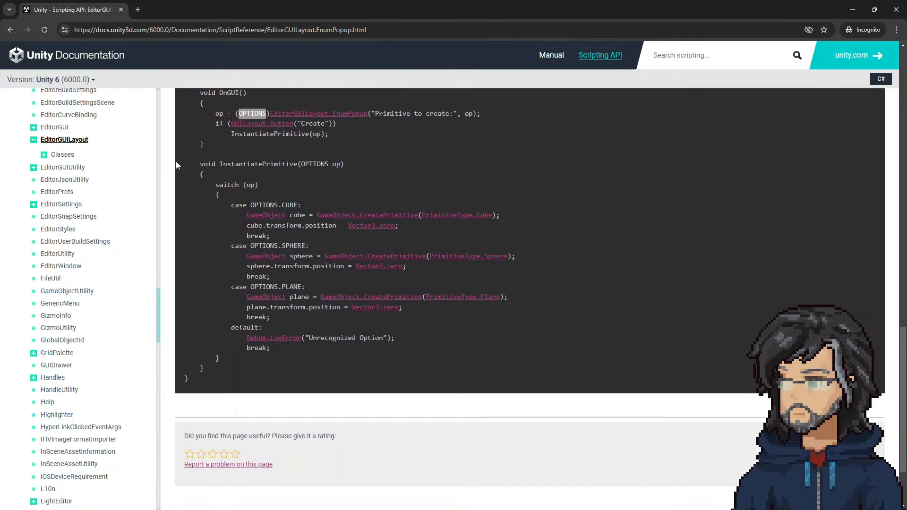
scroll(373, 223, up, 2)
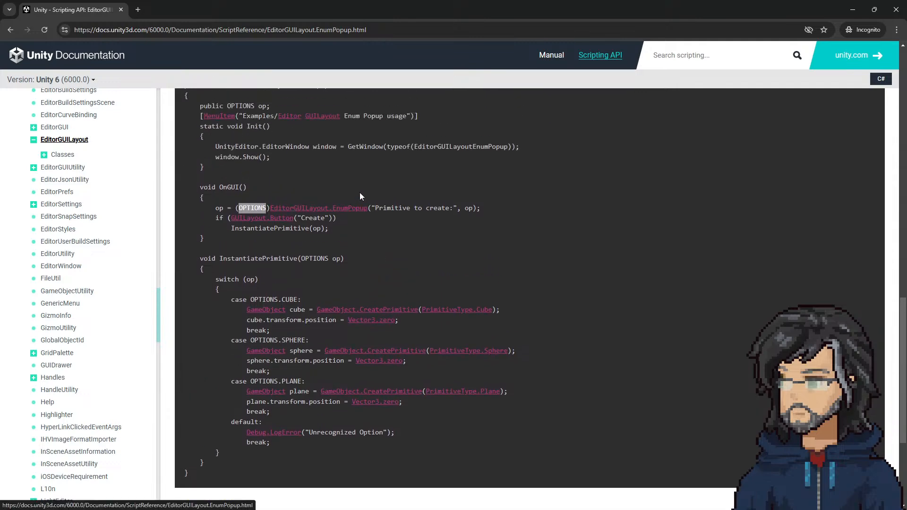
click(359, 211)
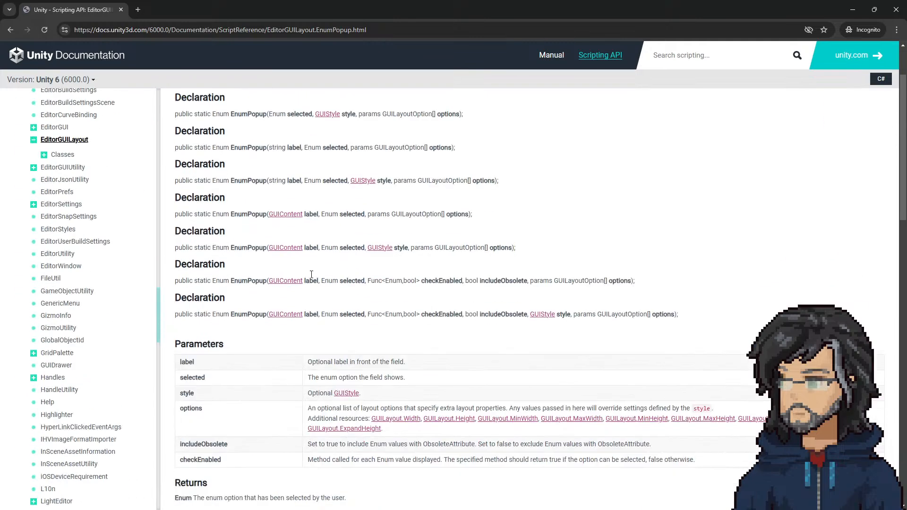
scroll(311, 273, up, 1)
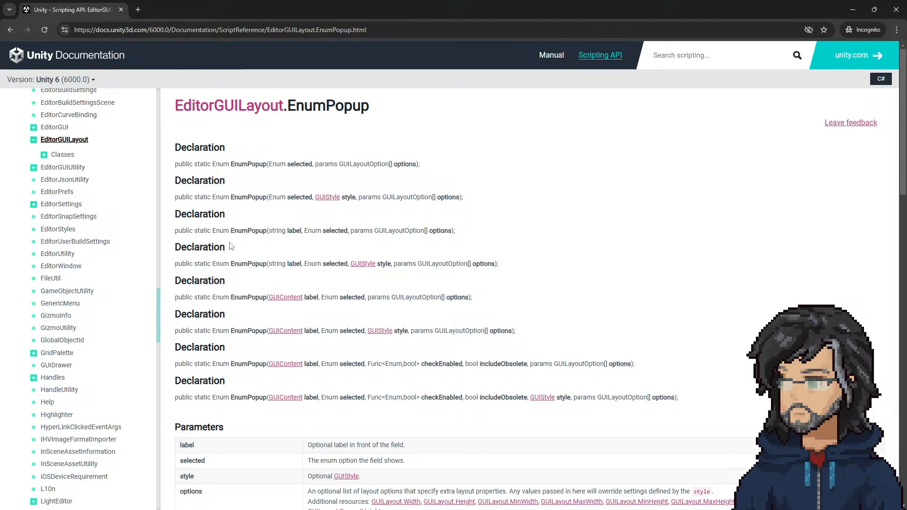
scroll(239, 260, down, 6)
scroll(249, 284, down, 12)
scroll(257, 282, down, 3)
scroll(257, 282, up, 3)
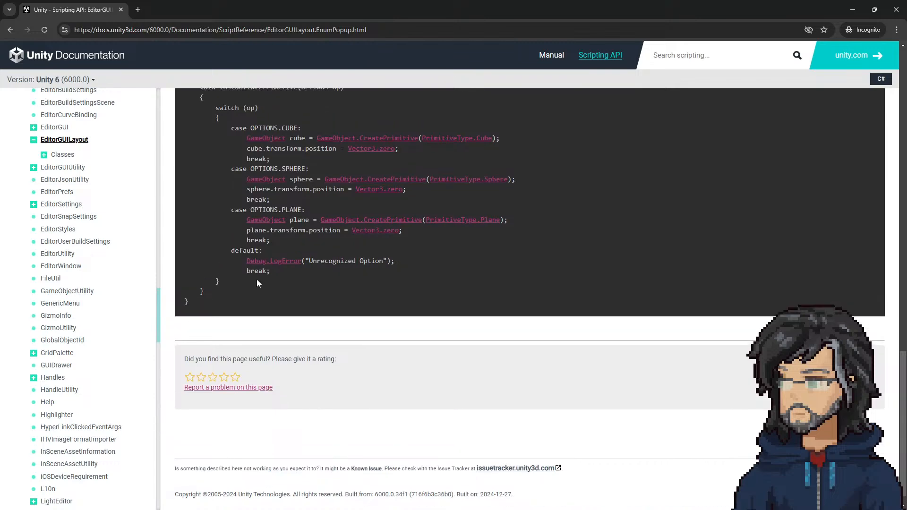
Return to Visual Studio and replace decalDirection.enumValueIndex on the Decal Facing line with propTile.m_DecalWallPropLoader.m_Direction
click(852, 9)
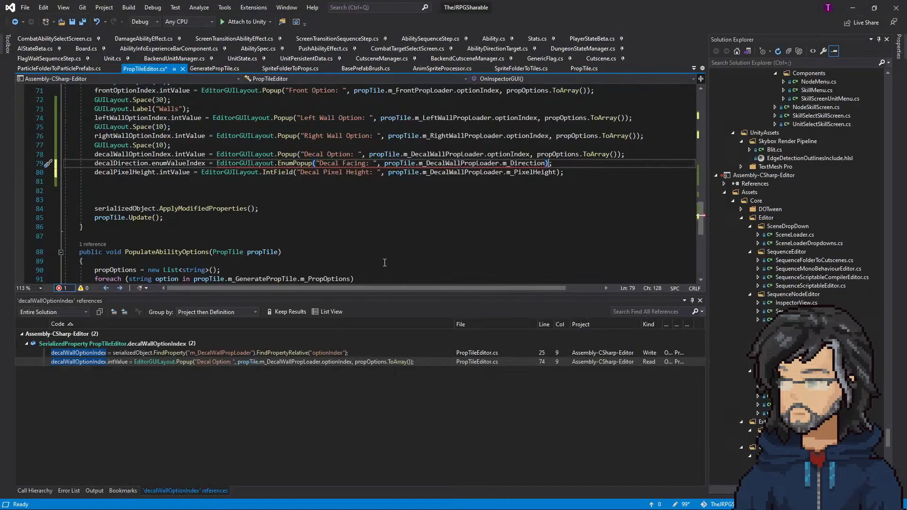
double_click(179, 163)
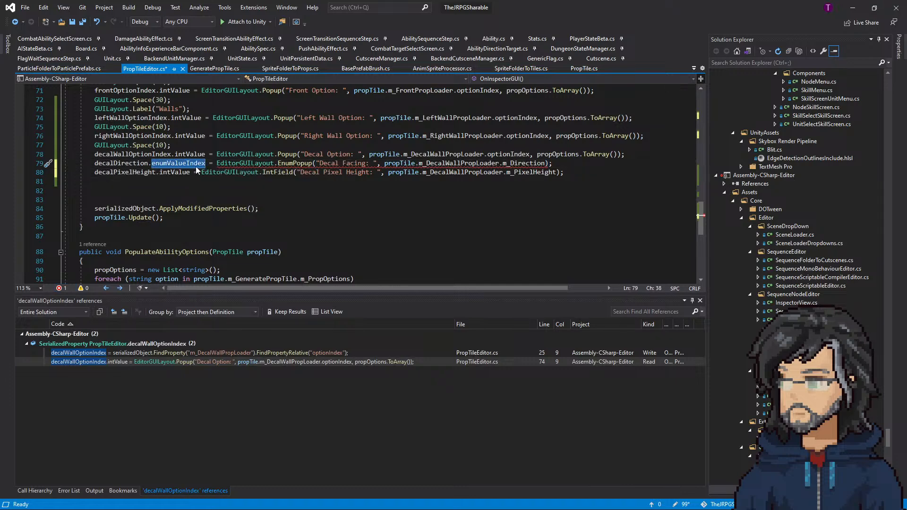
mouse_move(385, 163)
mouse_down()
mouse_move(548, 166)
mouse_move(386, 164)
mouse_up()
key(ctrl+c)
click(548, 165)
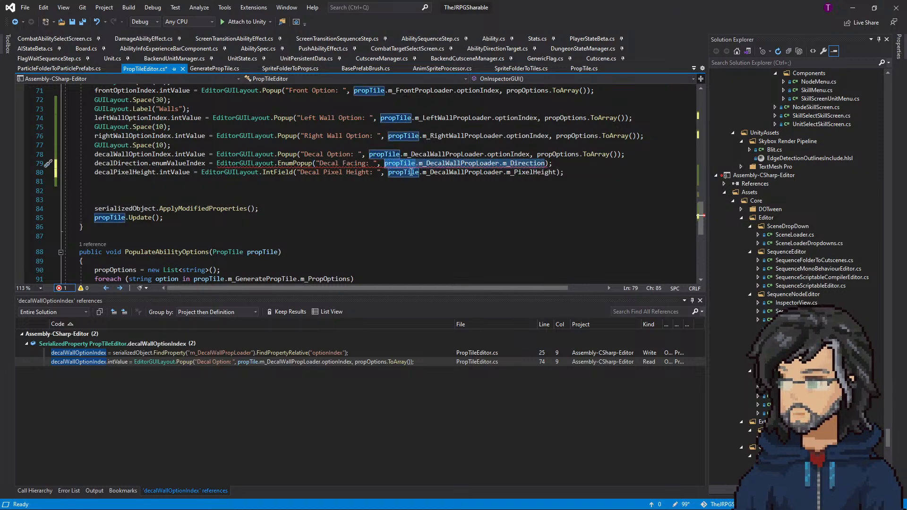
drag(204, 163, 100, 163)
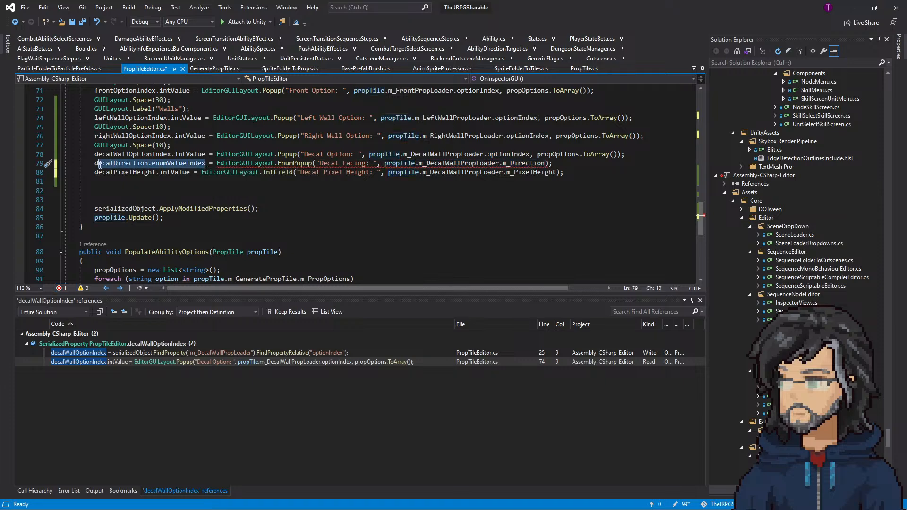
key(ctrl+v)
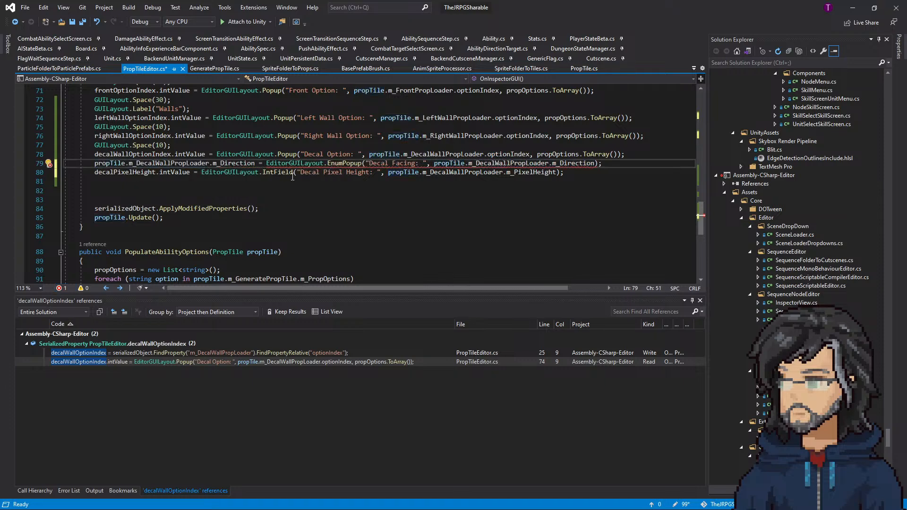
Cast the EnumPopup result on the Decal Facing line to the Direction enum
click(266, 163)
text(()
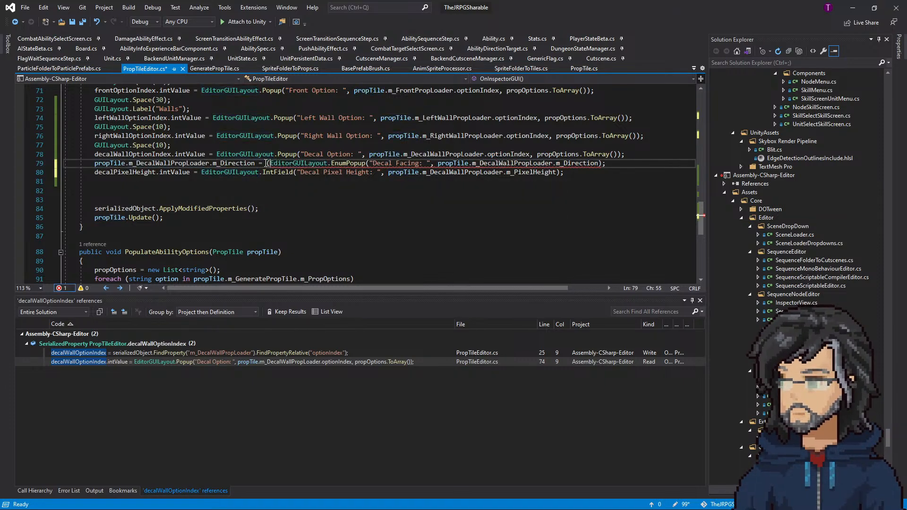
text(directio)
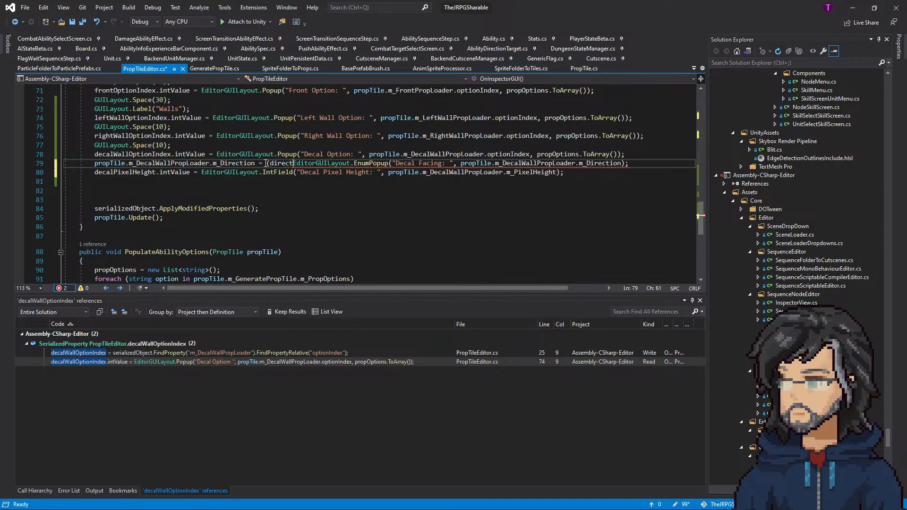
text(n))
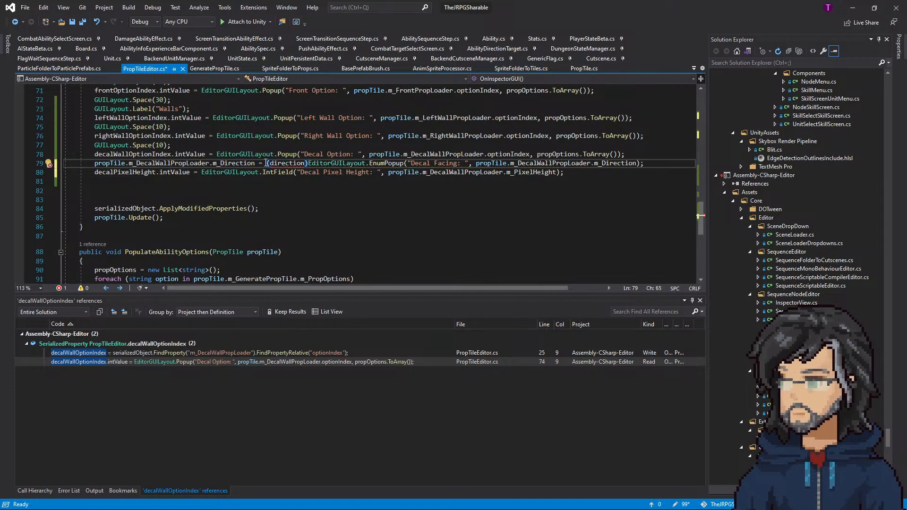
key(ctrl+space)
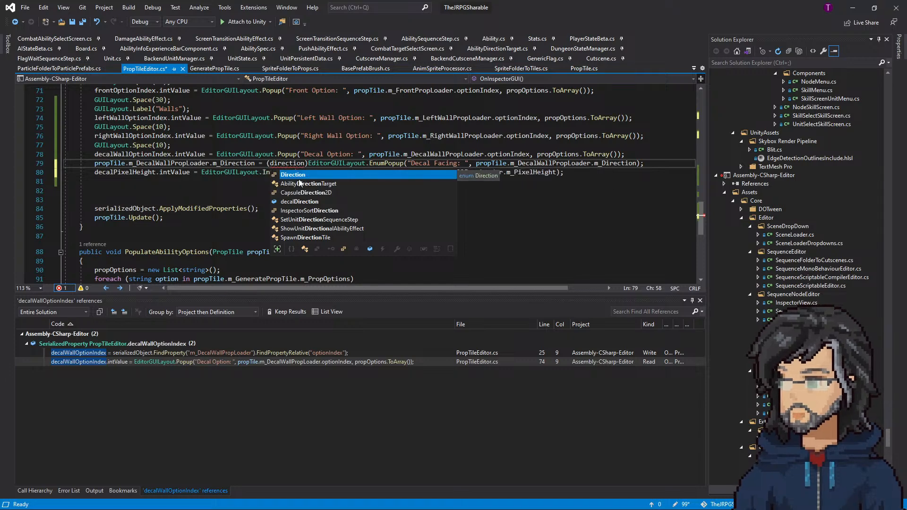
double_click(293, 176)
Replace the assignment target on the Decal Facing line with decalDirection.enumValueIndex
double_click(231, 163)
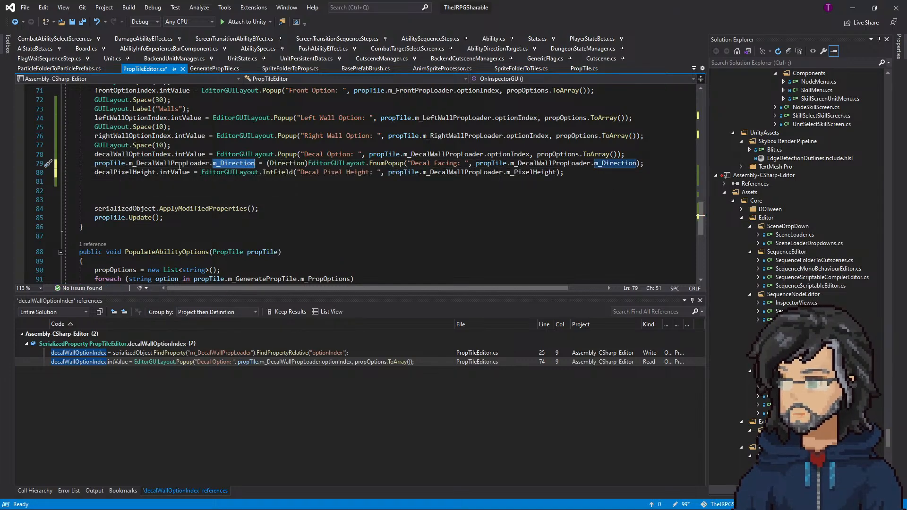
shift+click(138, 164)
shift+click(84, 164)
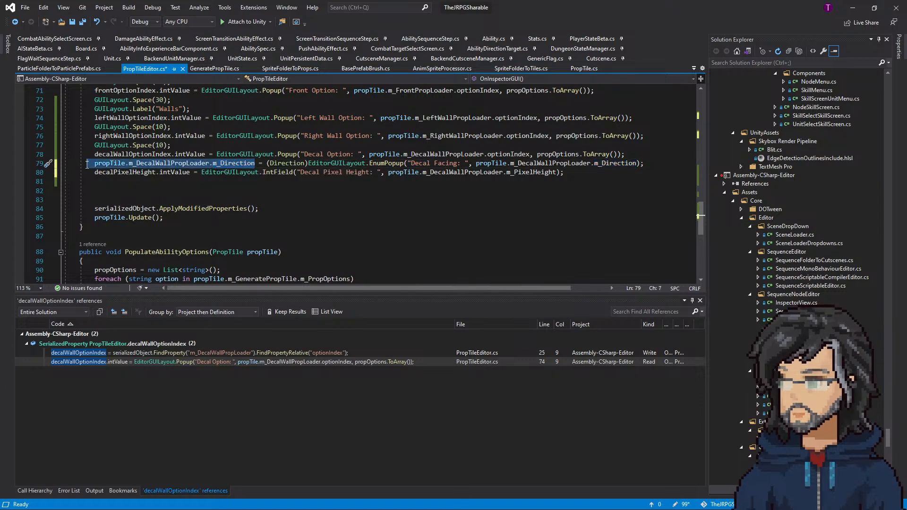
text(decalDirection)
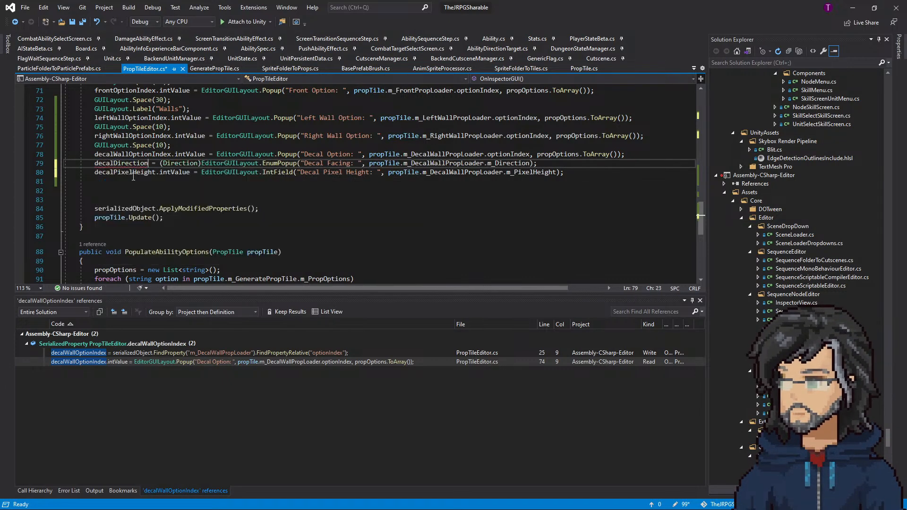
text(.enu)
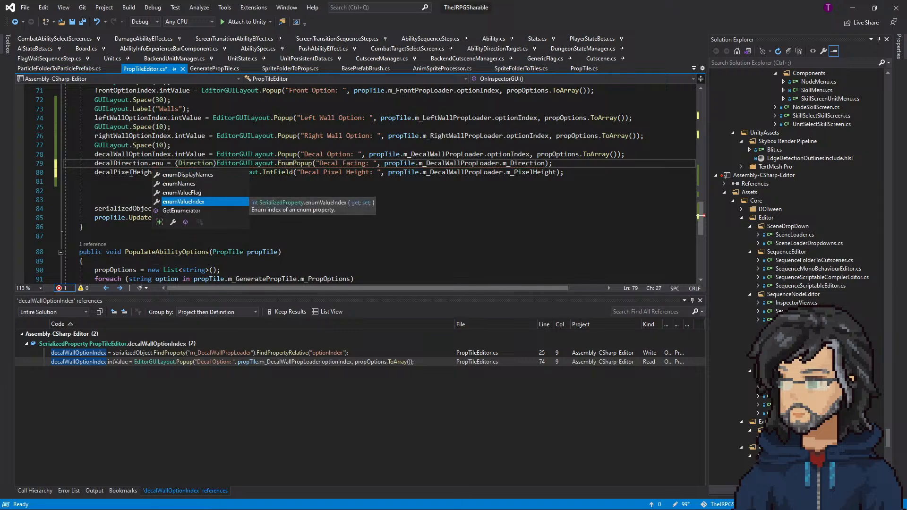
key(Tab)
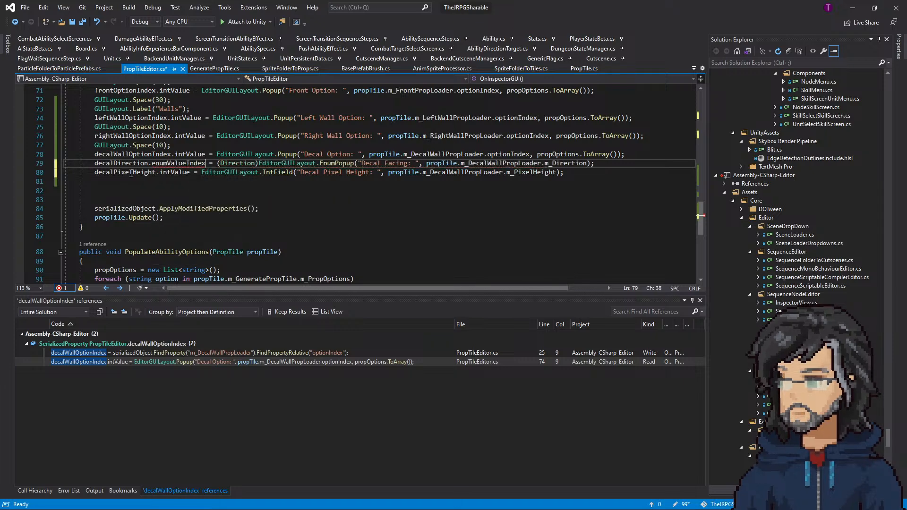
Add an (int) cast before the Direction cast, wrap the Direction-cast EnumPopup call in parentheses, and save the script
click(217, 163)
text((int))
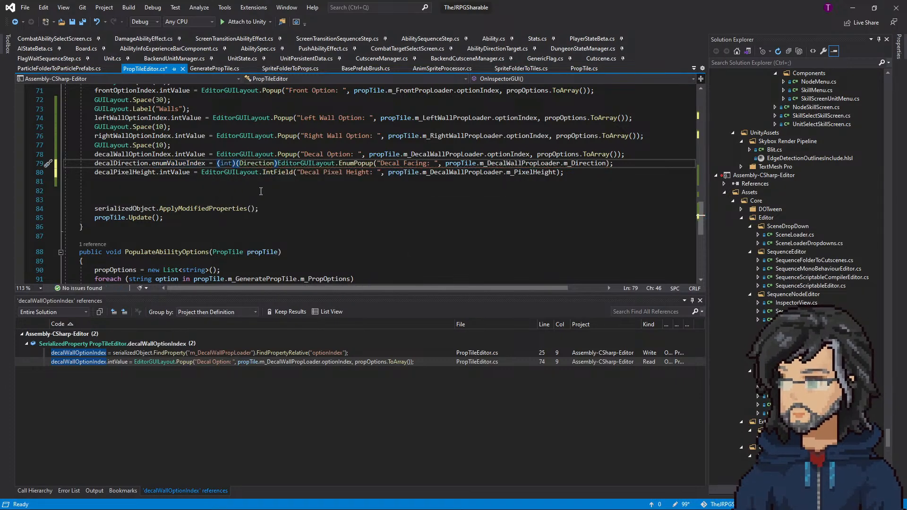
key(ctrl+s)
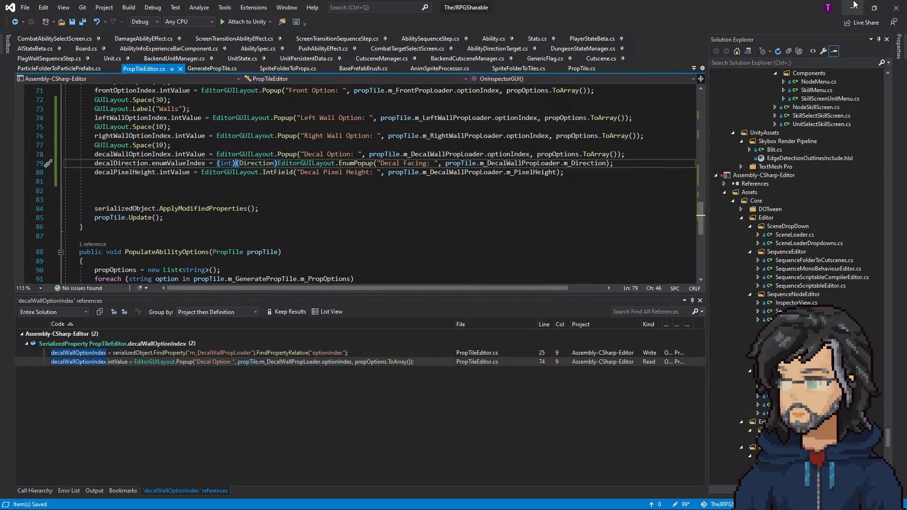
text(()
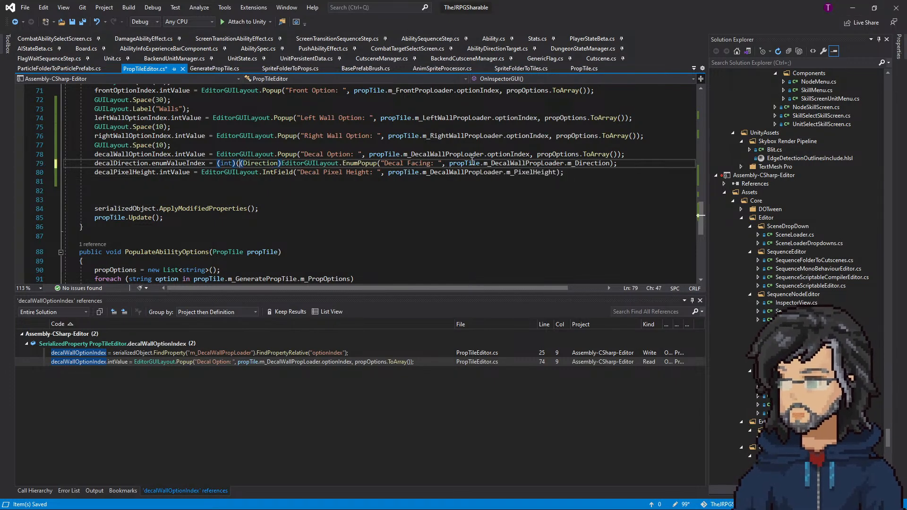
text())
key(ctrl+s)
Switch to Unity, place a wall on tile 2, 9 and set its Decal Pixel Height to 30
click(856, 10)
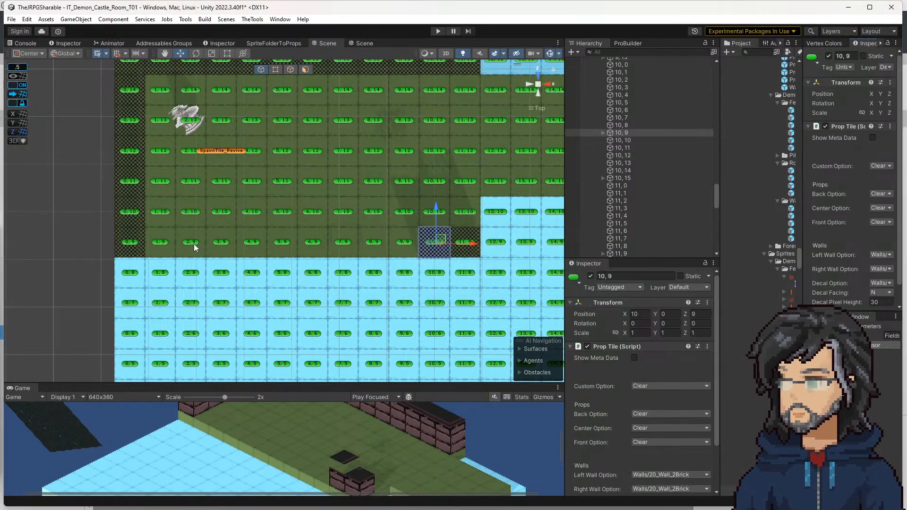
click(194, 244)
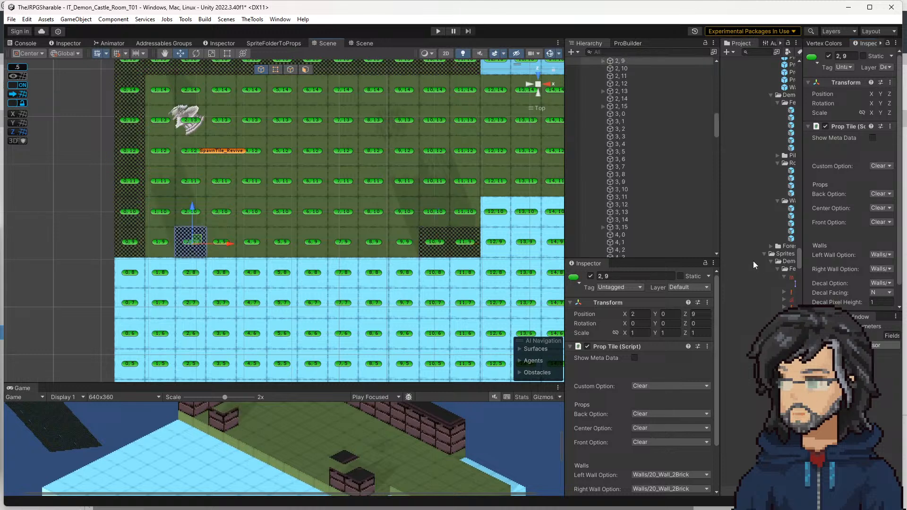
scroll(879, 270, down, 1)
click(882, 282)
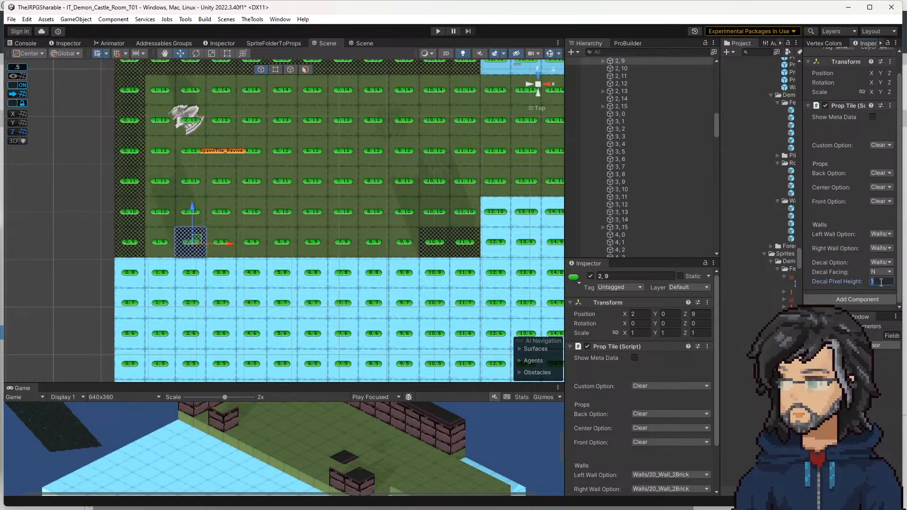
click(854, 270)
Show the meta data of tile 2, 9, enlarge the Game view, and set the tile's Decal Pixel Height to 20
click(873, 117)
scroll(849, 211, down, 2)
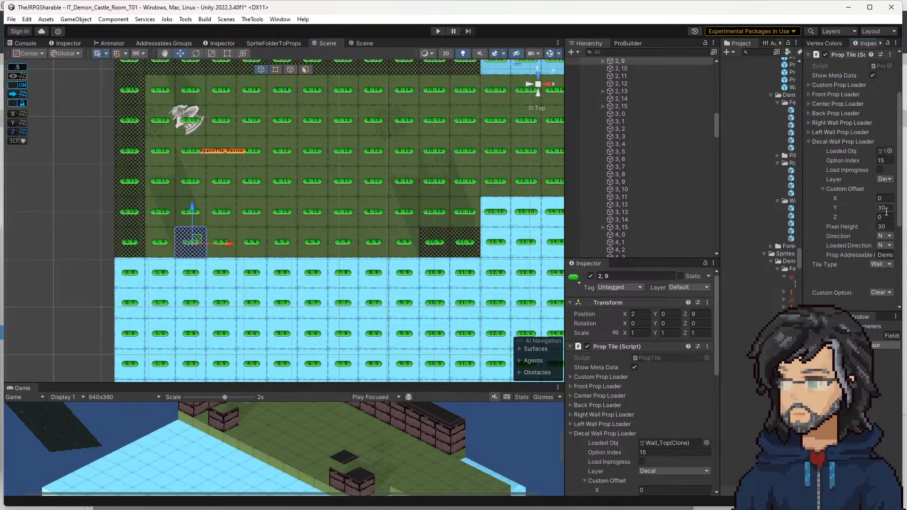
scroll(847, 236, down, 6)
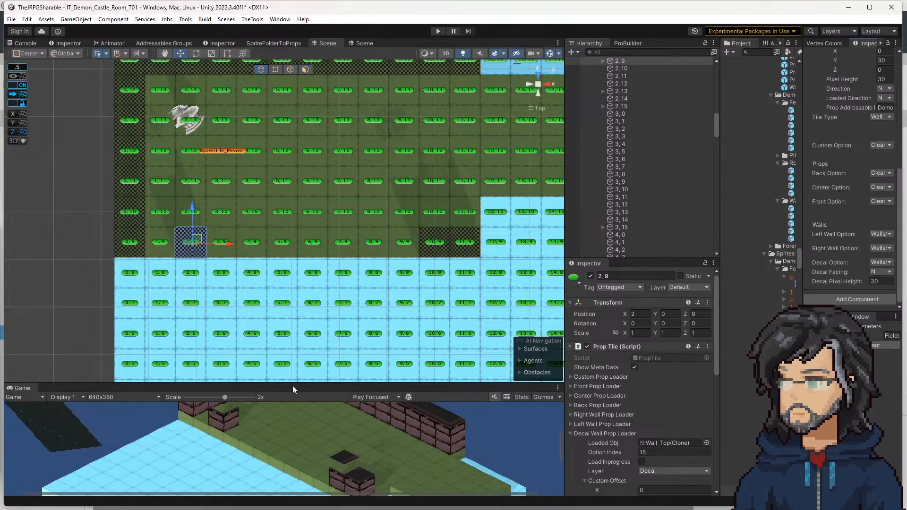
drag(292, 385, 236, 342)
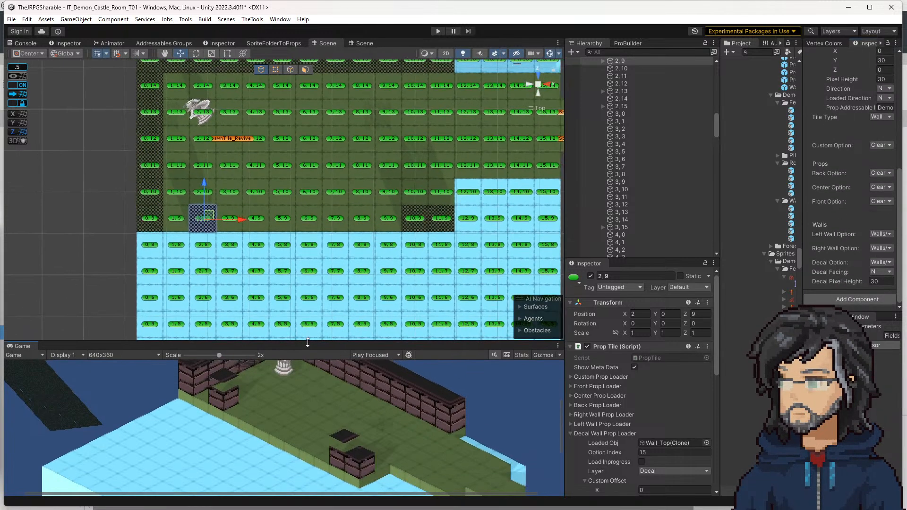
click(882, 283)
text(20)
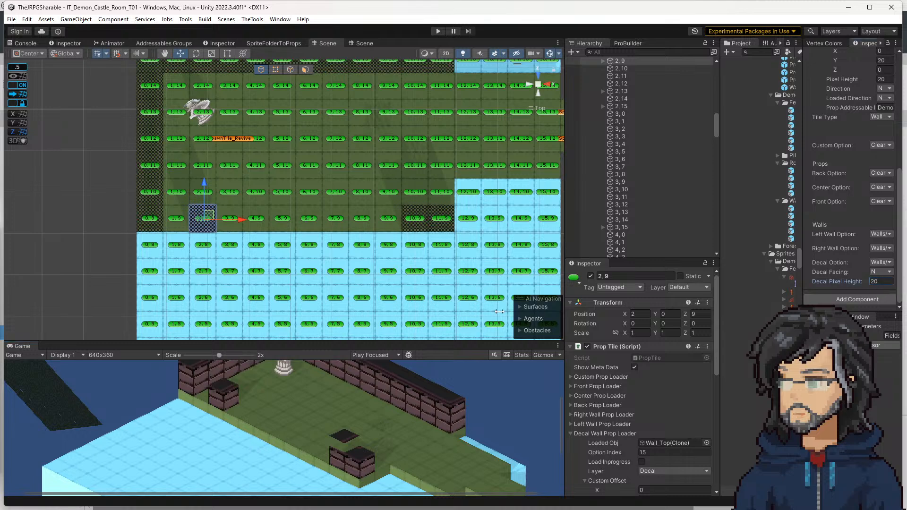
Place walls on tile 1, 9 and tiles 3, 9 through 9, 9, and set their Decal Pixel Height to 20 together
click(183, 221)
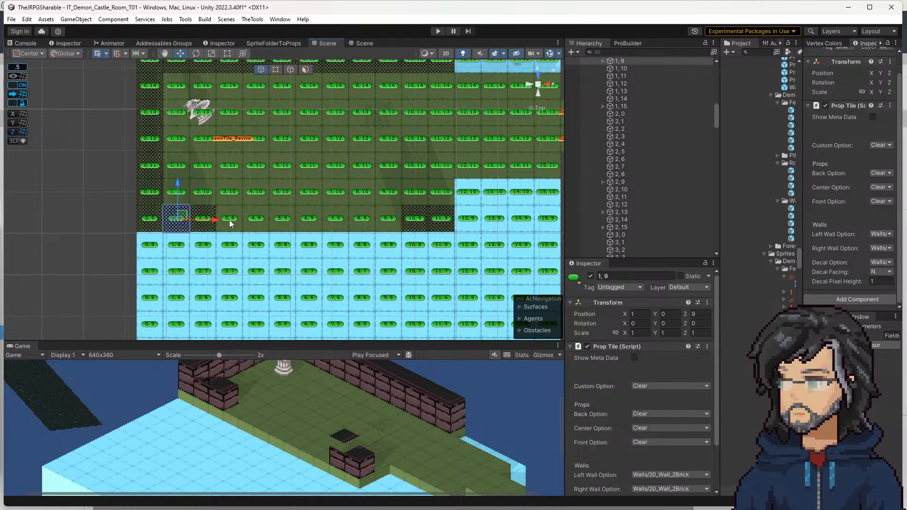
shift+click(230, 222)
shift+click(258, 221)
shift+click(284, 221)
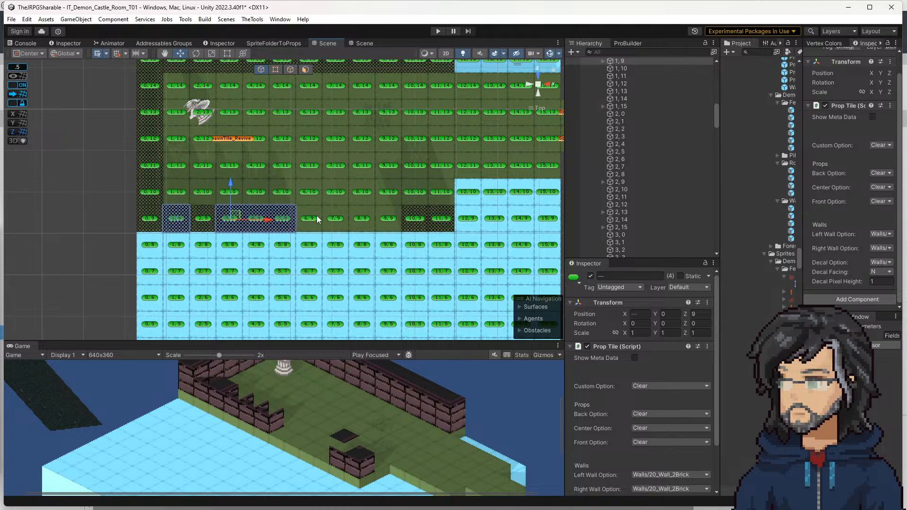
shift+click(310, 221)
shift+click(337, 221)
shift+click(363, 221)
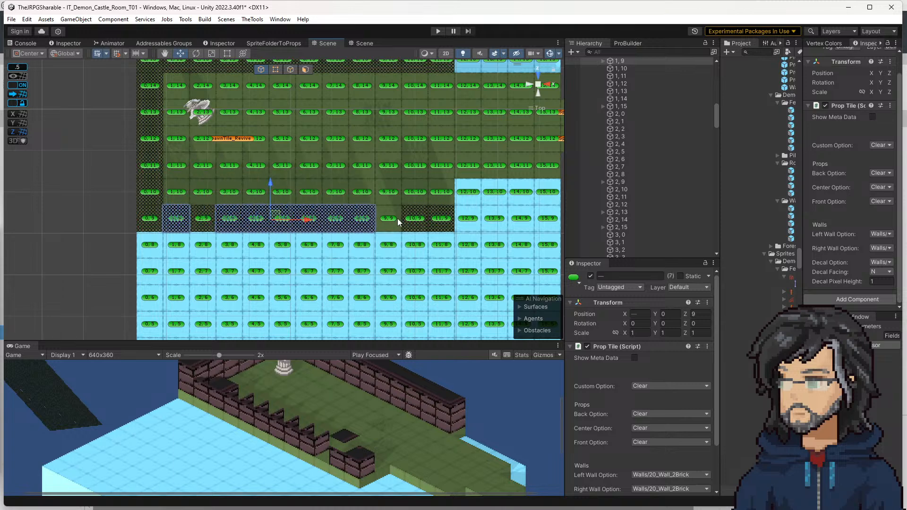
shift+click(392, 221)
click(881, 281)
text(20)
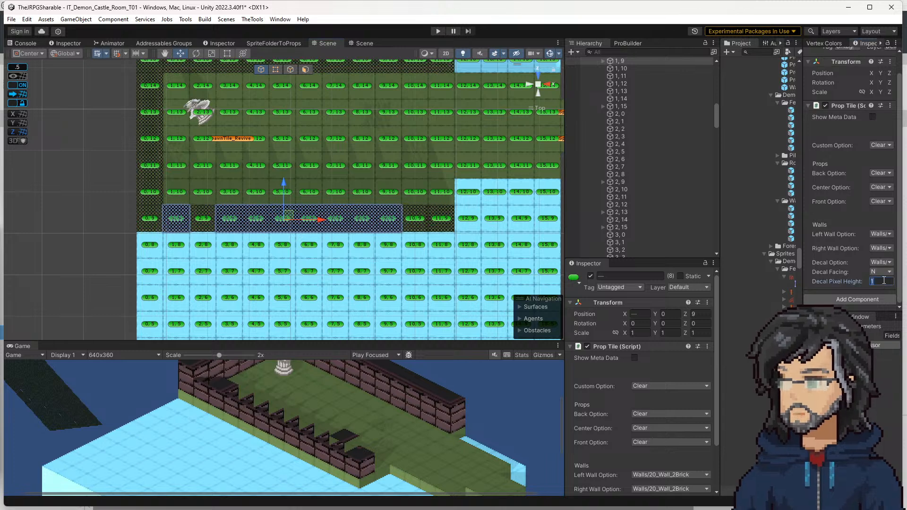
Select tiles 8, 9 down to 3, 9 and tile 1, 9 one at a time to refresh their wall decals
click(362, 219)
click(335, 221)
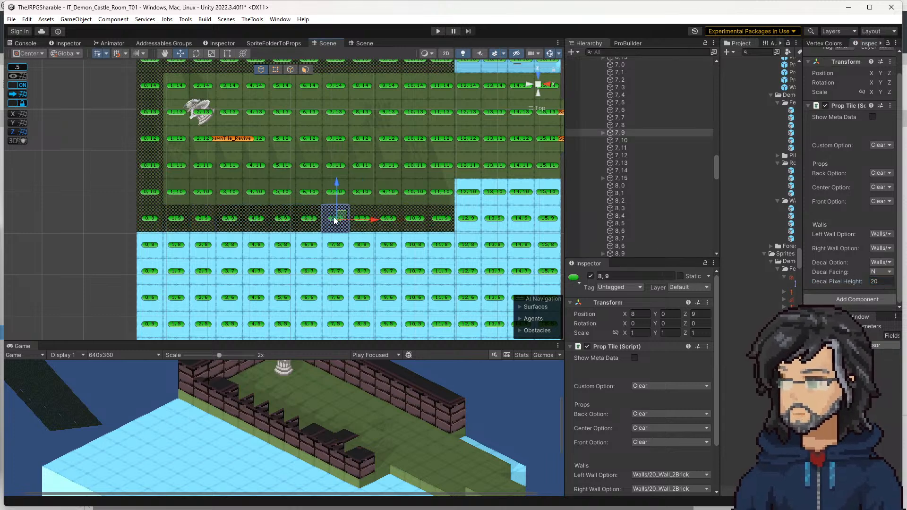
click(308, 221)
click(283, 221)
click(255, 220)
click(230, 220)
click(180, 221)
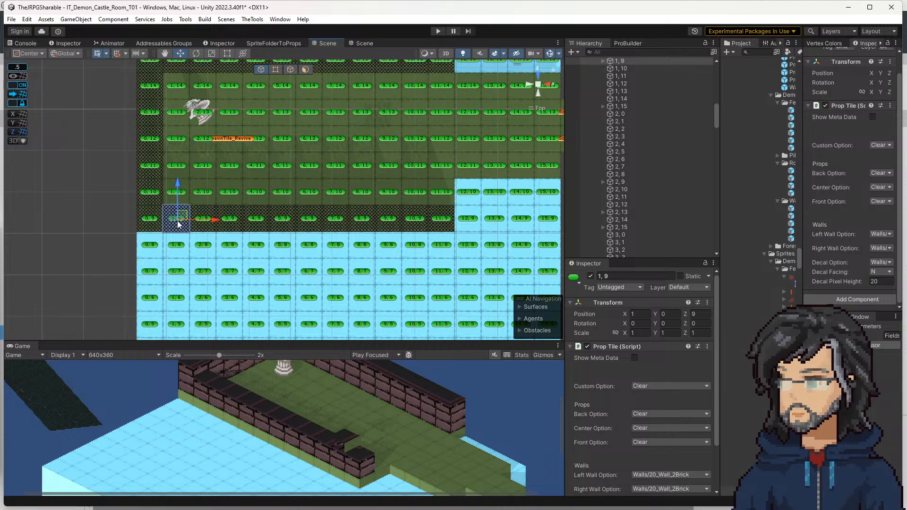
Set the Decal Facing of tile 6, 9 to E
click(313, 221)
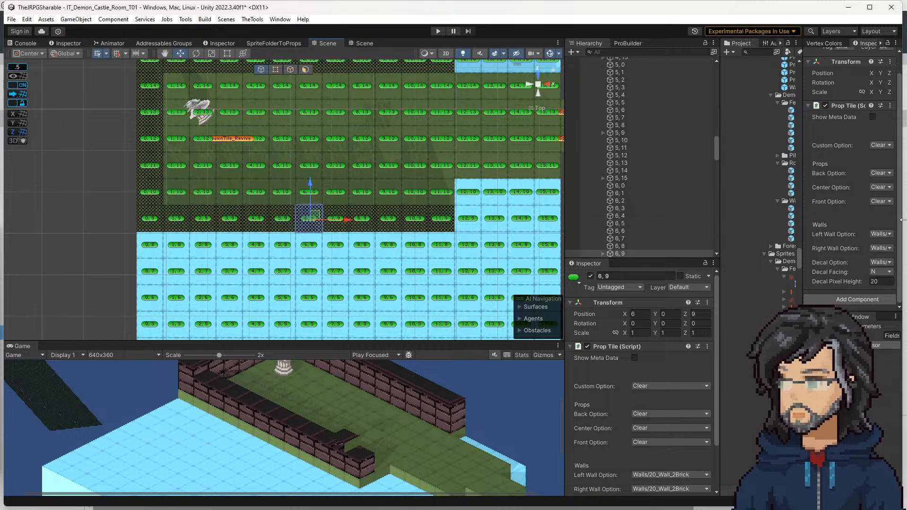
click(890, 272)
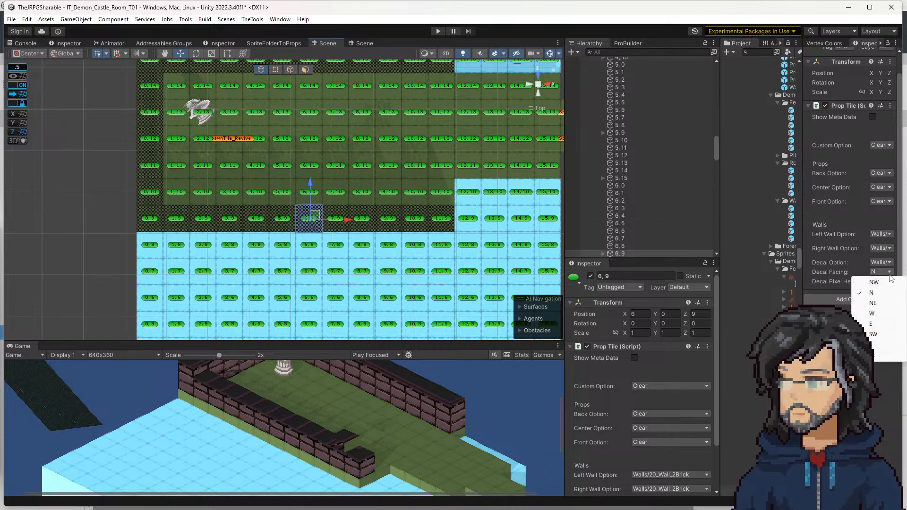
click(872, 324)
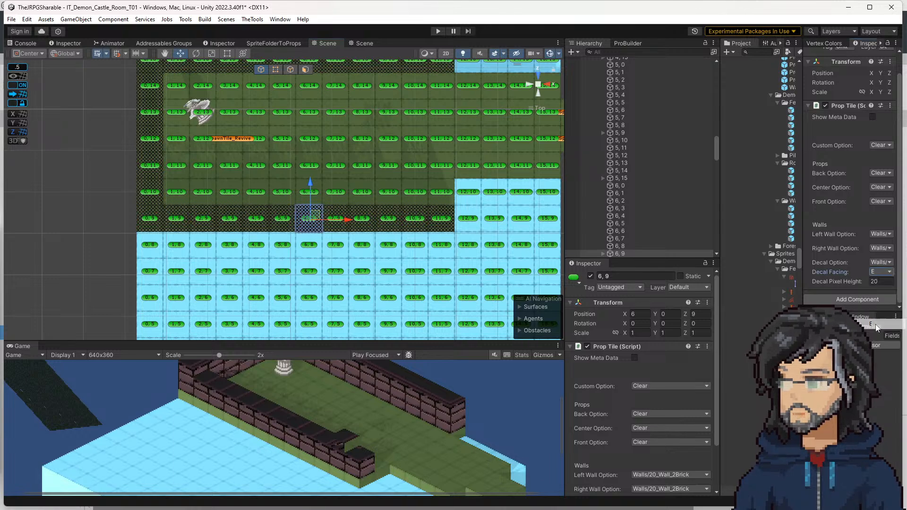
Add tiles 5, 9 through 1, 9 to the selection with tile 6, 9 so they share its Decal Facing of E
shift+click(282, 222)
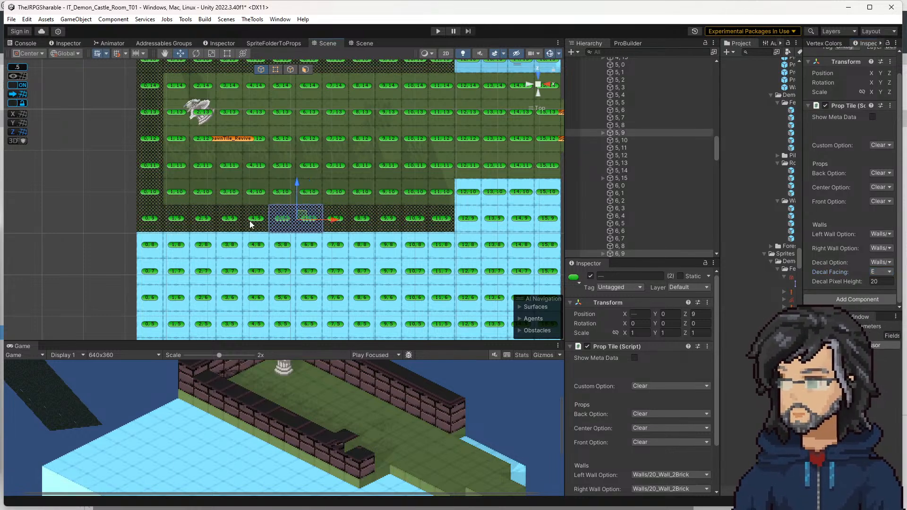
shift+click(255, 219)
shift+click(229, 219)
shift+click(202, 219)
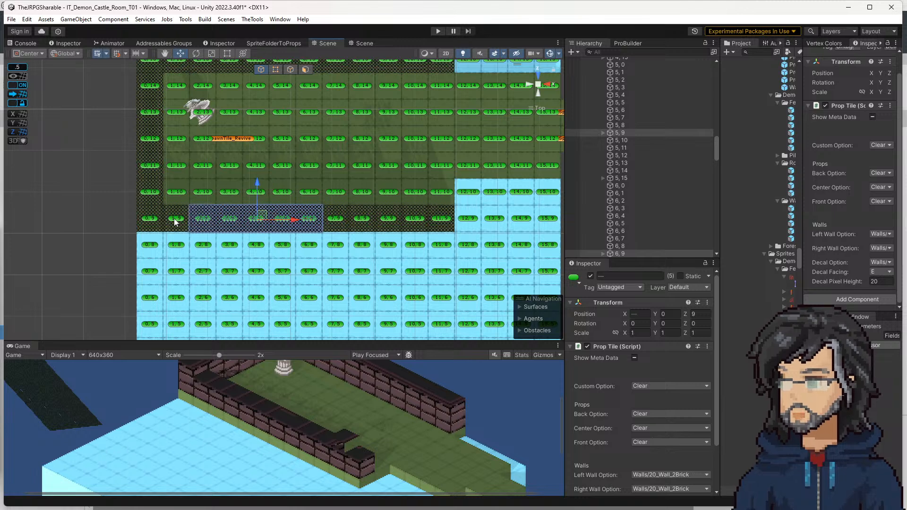
shift+click(176, 219)
Select tiles 1, 9, 2, 9, 4, 9, 5, 9 and 7, 9 one at a time to refresh and check their decal facing
click(187, 202)
click(183, 218)
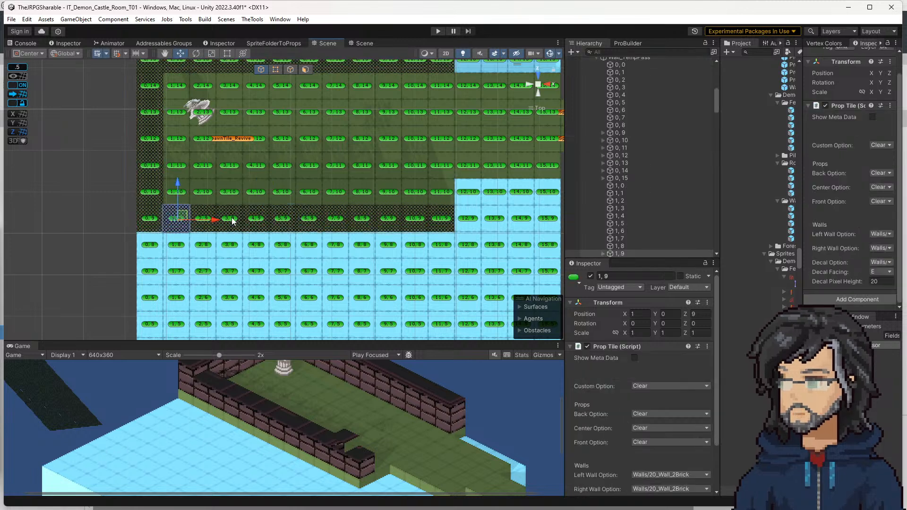
click(204, 220)
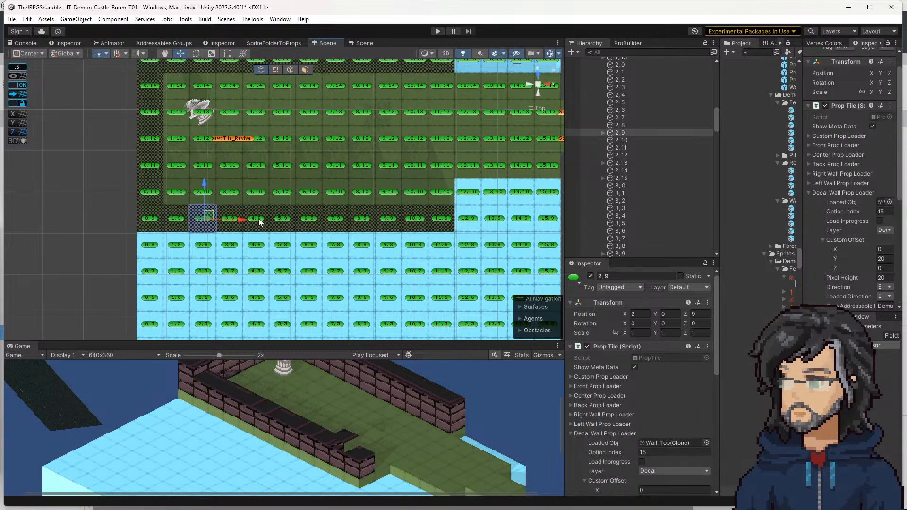
click(259, 222)
click(286, 220)
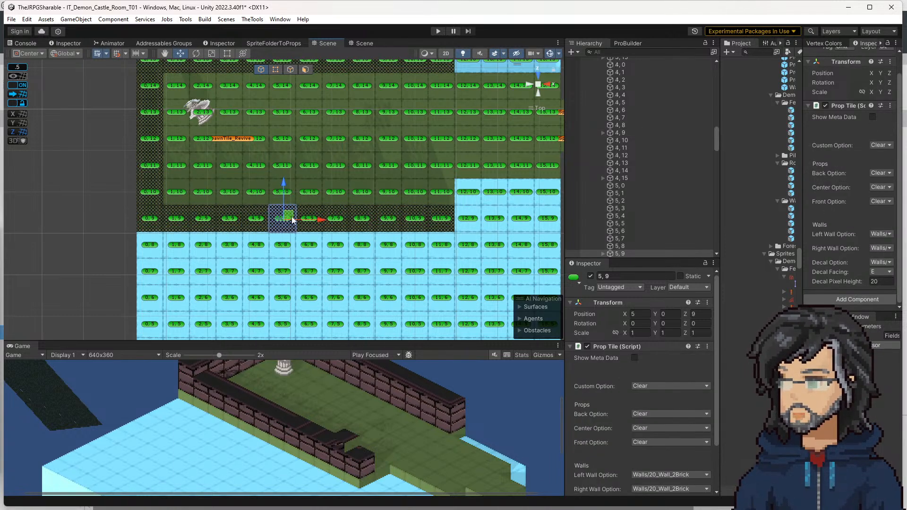
click(340, 221)
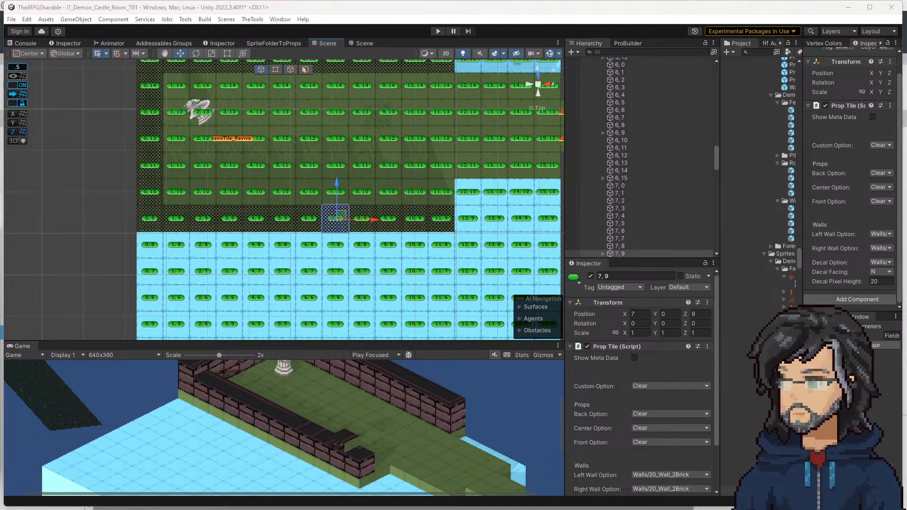
Switch to PropTileEditor.cs in Visual Studio and examine how OnInspectorGUI gets the inspected PropTile from target
key(alt+Tab)
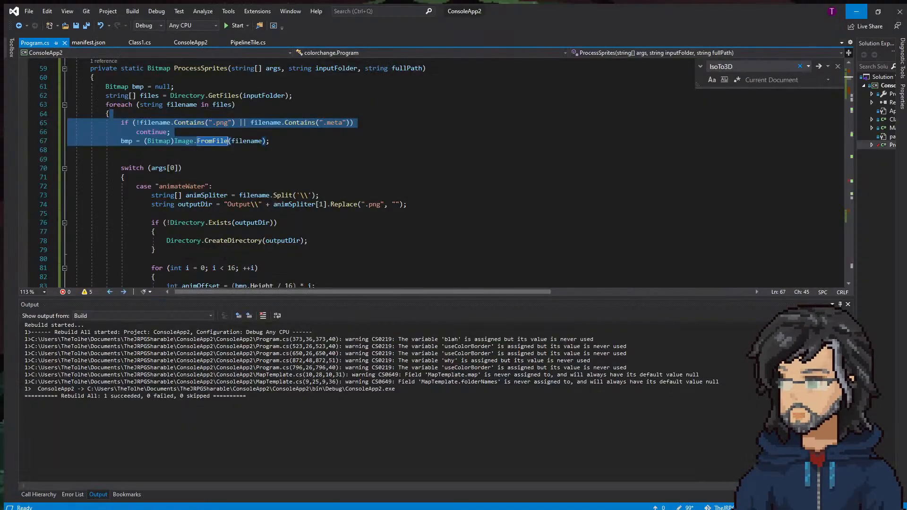
key(alt+Tab)
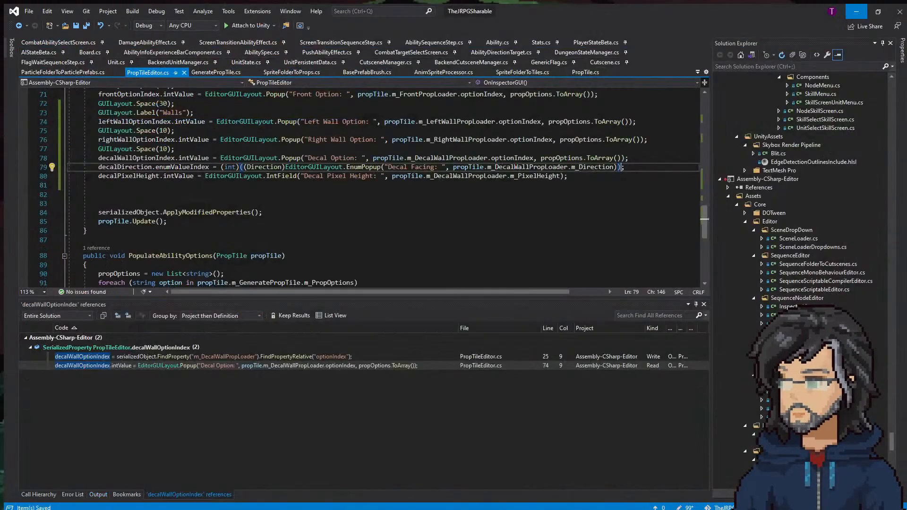
click(137, 218)
scroll(223, 229, up, 15)
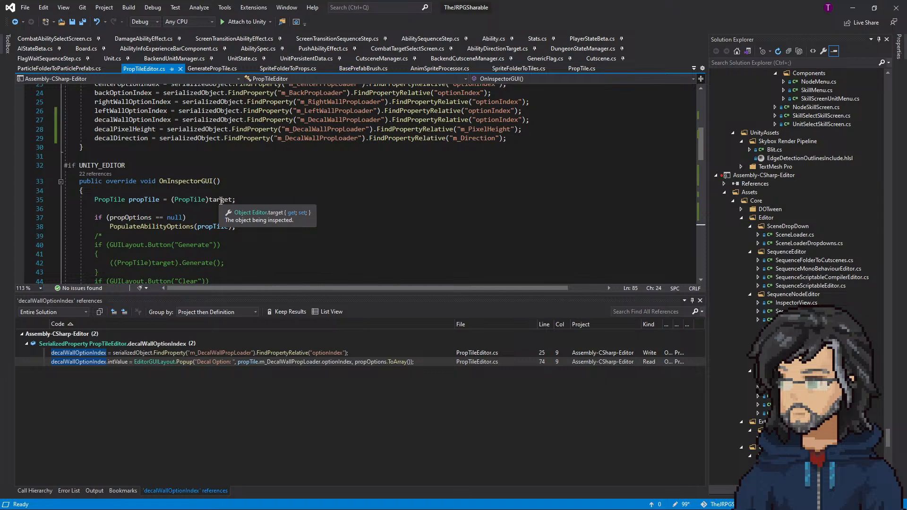
Look up the definition and summary of the CanEditMultipleObjects attribute used on PropTileEditor, and return to PropTileEditor.cs
scroll(232, 204, up, 7)
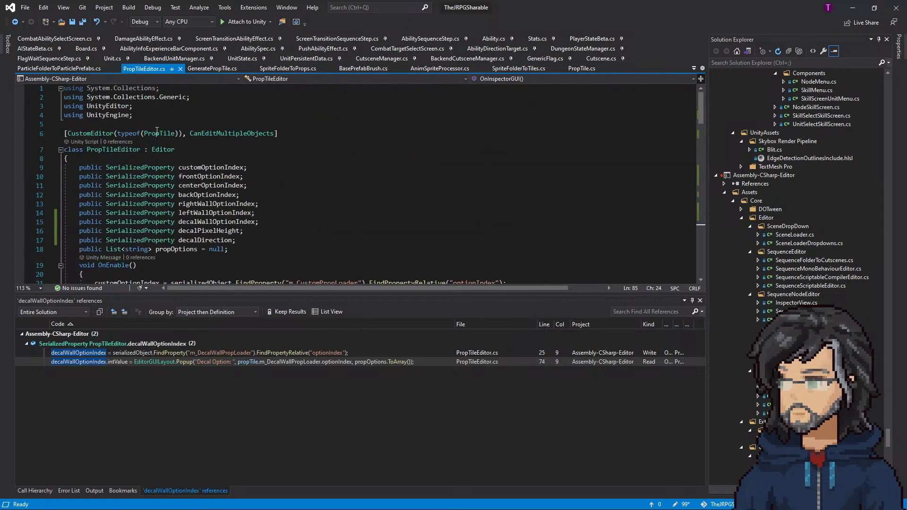
right_click(216, 133)
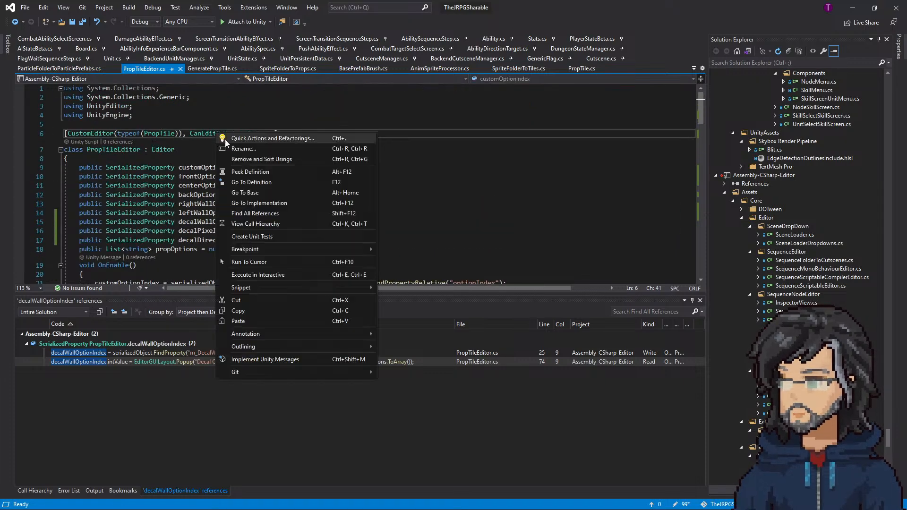
click(258, 187)
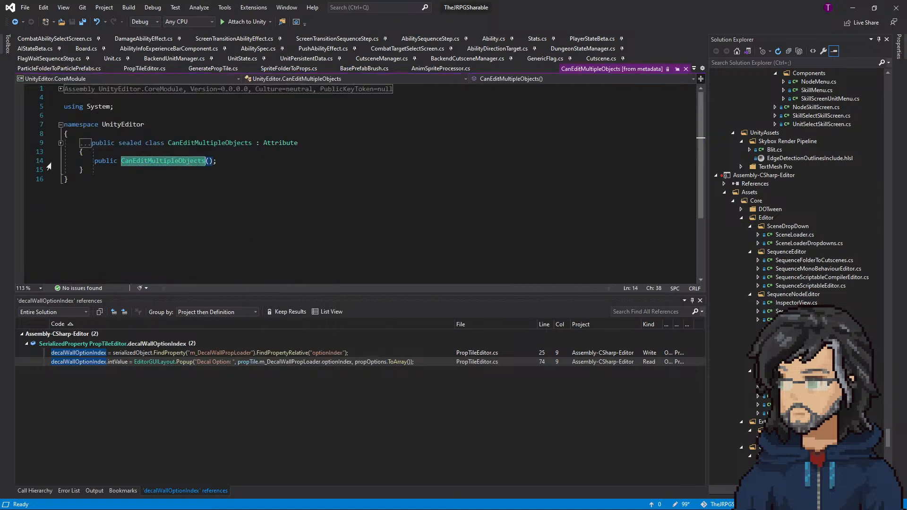
click(60, 143)
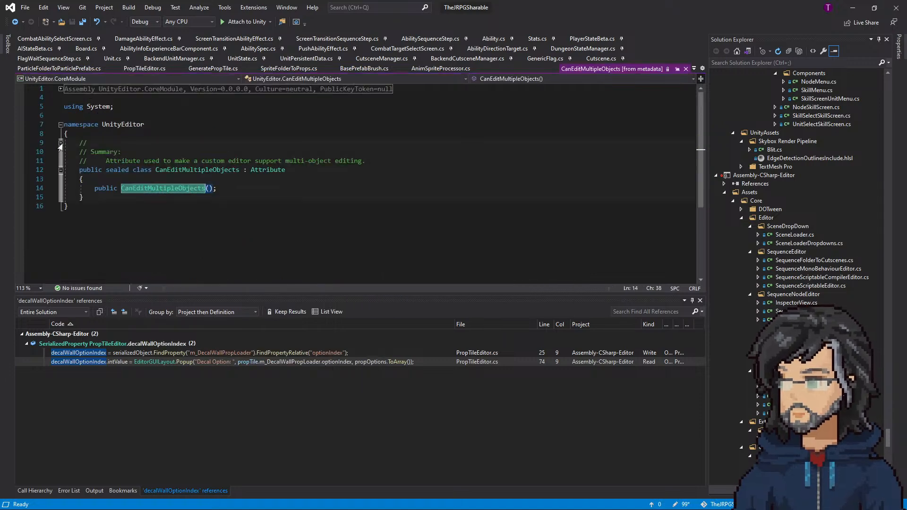
click(15, 22)
Try a targets reference at the start of OnInspectorGUI, read its description, and undo the insertion
scroll(172, 181, down, 15)
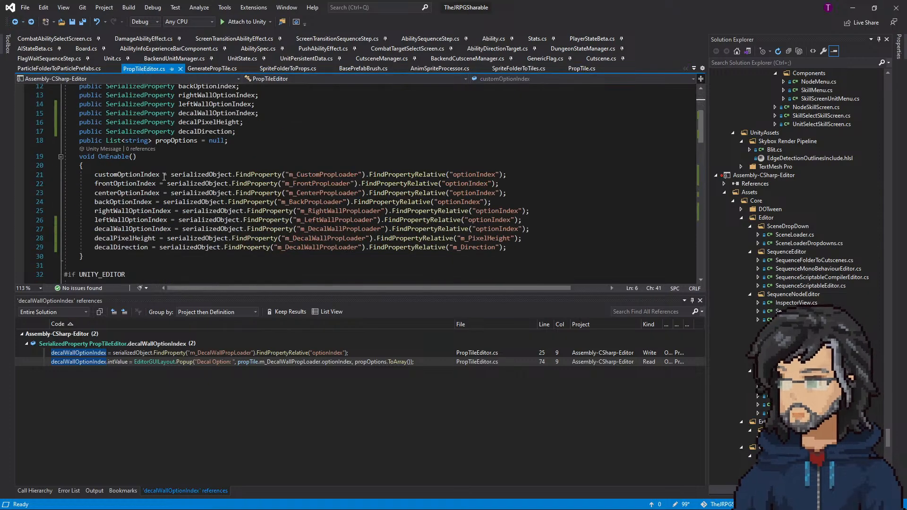
scroll(173, 181, down, 11)
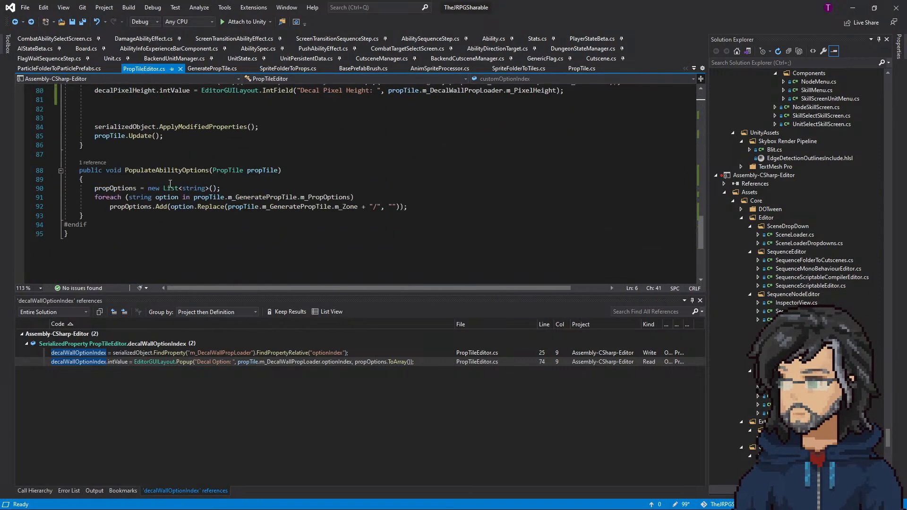
scroll(116, 191, up, 2)
scroll(116, 192, up, 17)
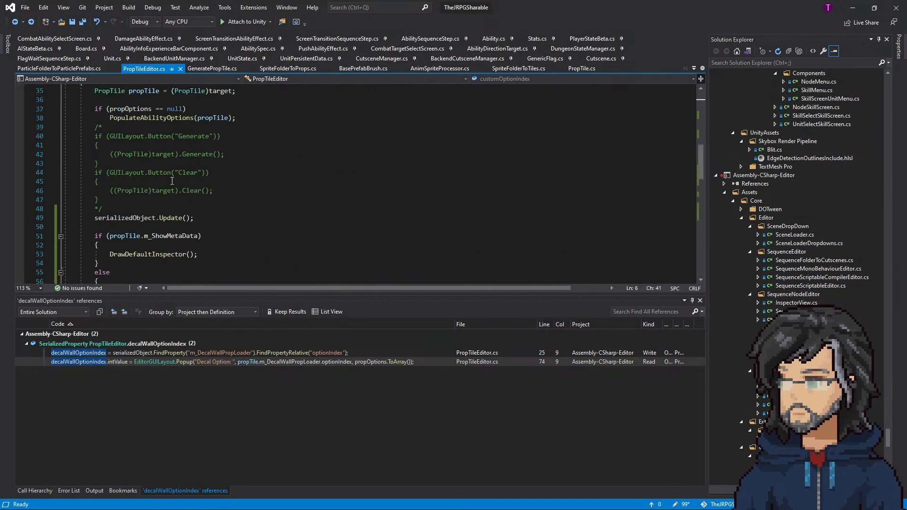
click(144, 190)
key(Return)
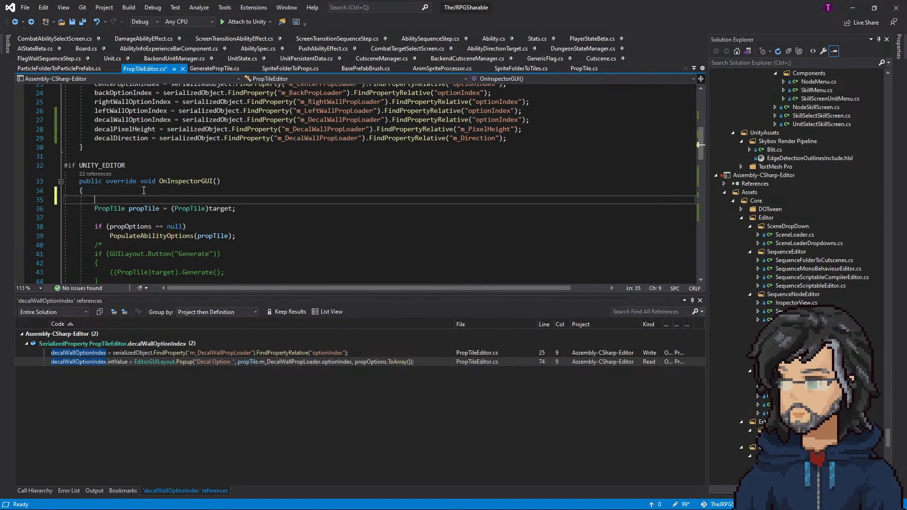
text(targets)
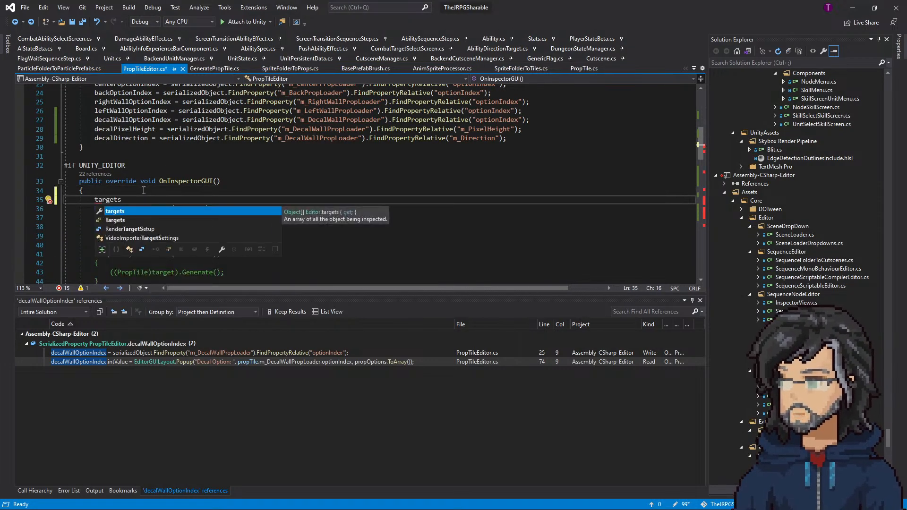
key(Escape)
mouse_move(112, 204)
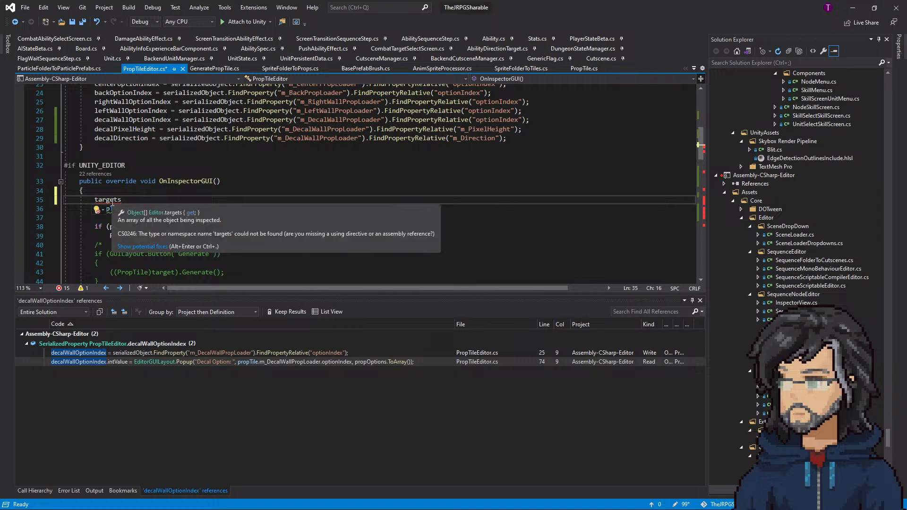
key(ctrl+z)
key(ctrl+z)
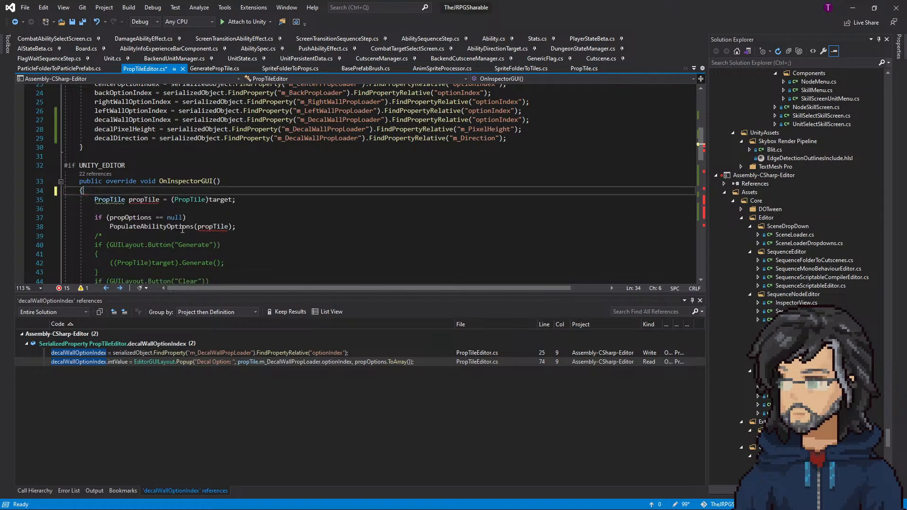
Begin a foreach statement over targets below the propTile.Update() call in OnInspectorGUI
scroll(128, 210, down, 18)
click(269, 155)
key(Down)
key(Return)
key(Return)
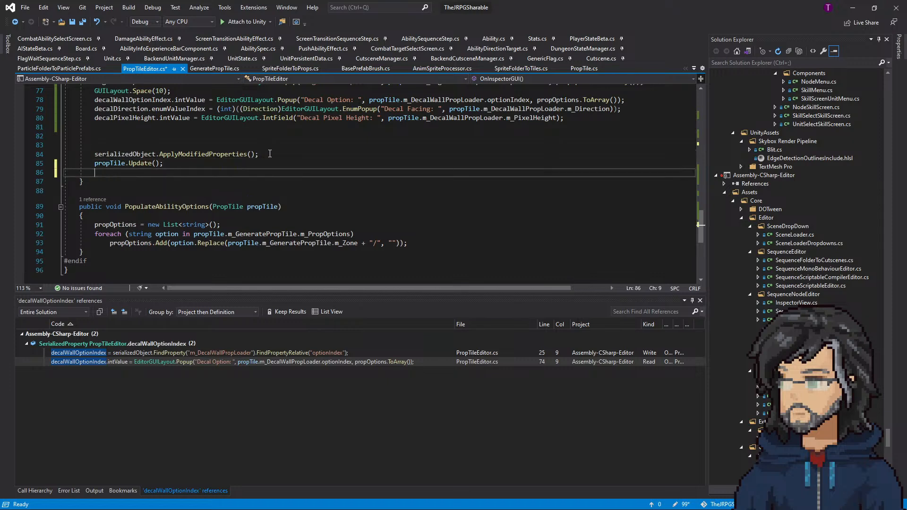
text(foreach ()
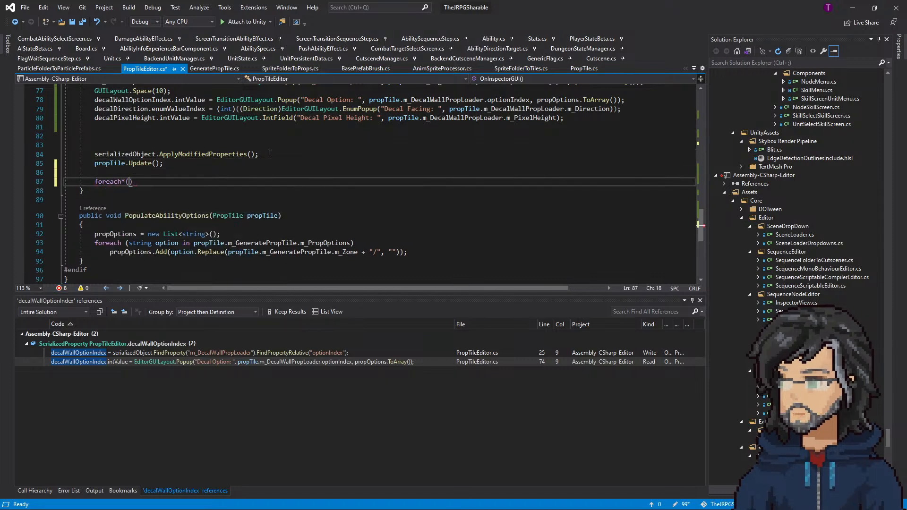
text(targets)
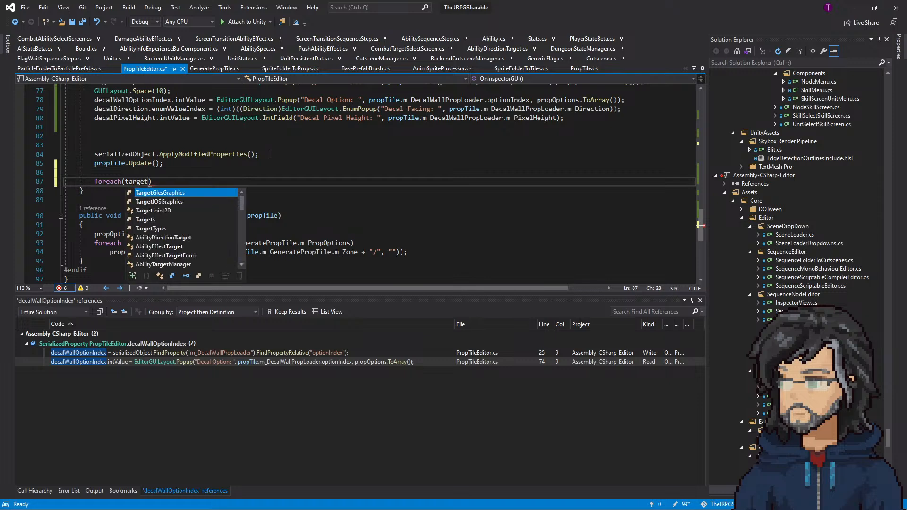
key(BackSpace)
key(BackSpace)
key(BackSpace)
key(BackSpace)
key(BackSpace)
key(BackSpace)
key(BackSpace)
key(Return)
text(targets)
Complete the loop header as foreach (Object obj in targets) and give it a braced body
key(Up)
key(End)
key(Delete)
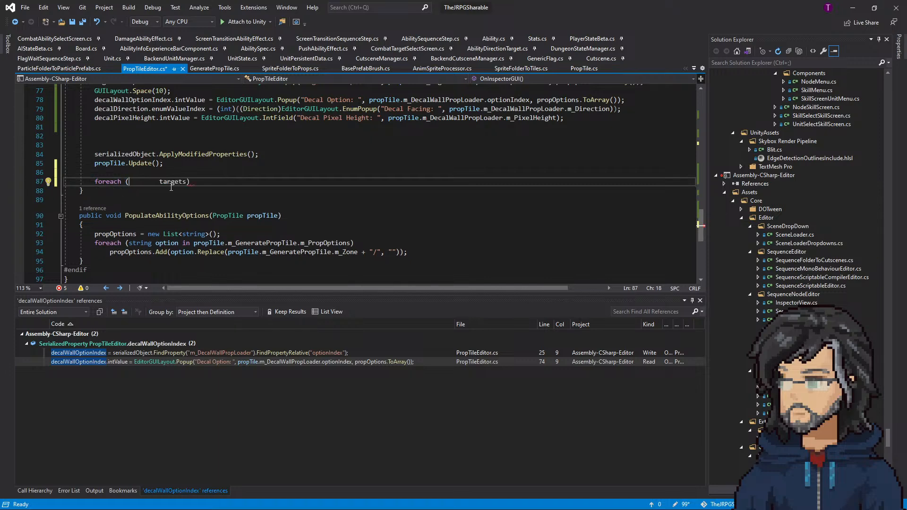
text(Obj)
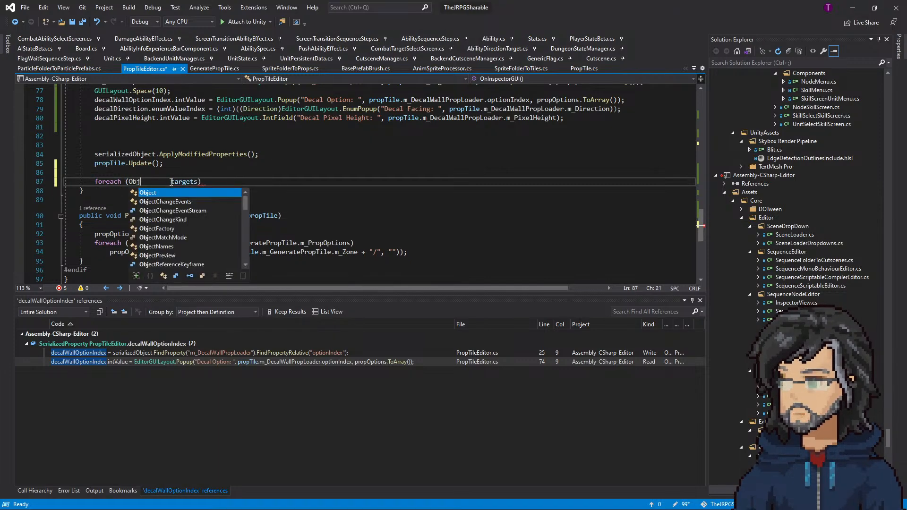
text(ect obj in)
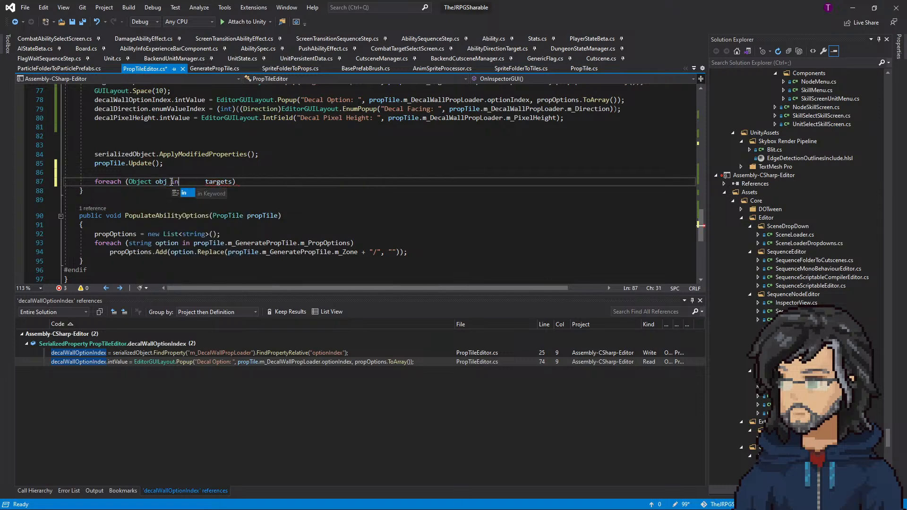
key(Tab)
key(Return)
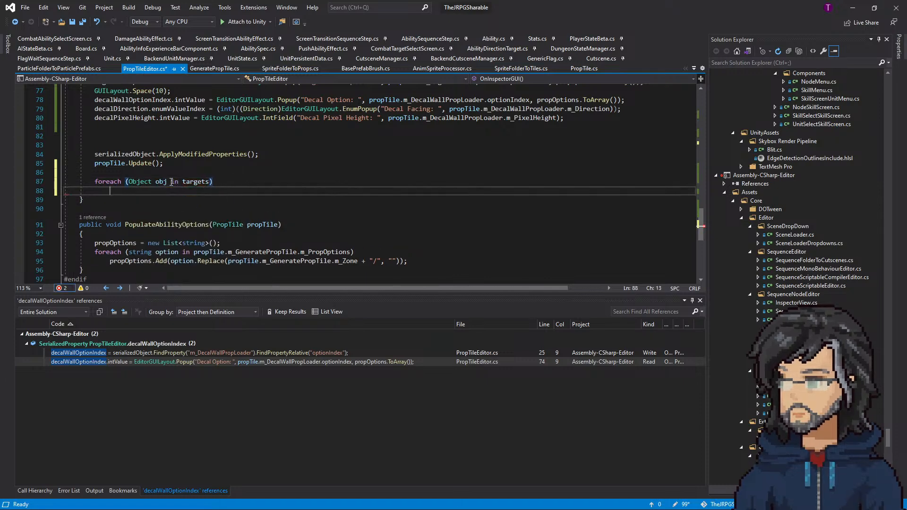
text({)
key(Return)
Copy the PropTile propTile = (PropTile)target; declaration from the start of OnInspectorGUI into the foreach body
scroll(146, 175, up, 18)
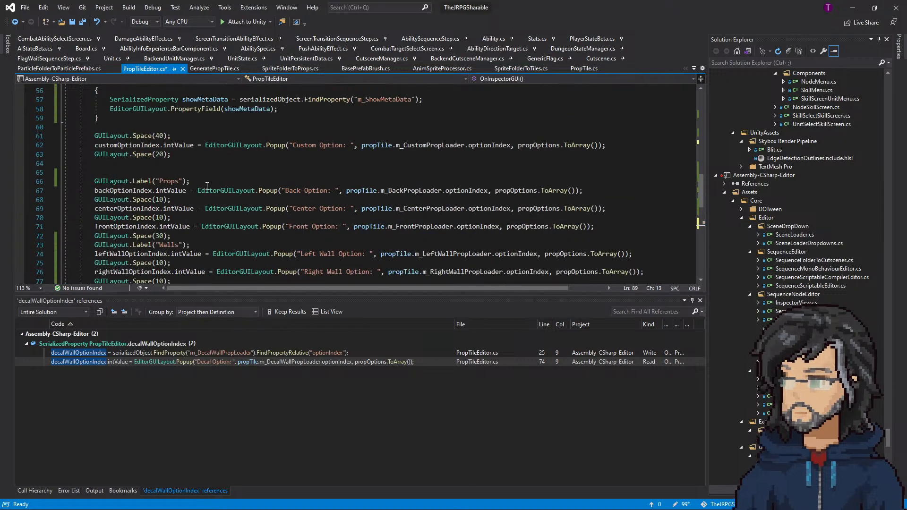
drag(251, 199, 238, 191)
key(ctrl+c)
scroll(208, 223, down, 18)
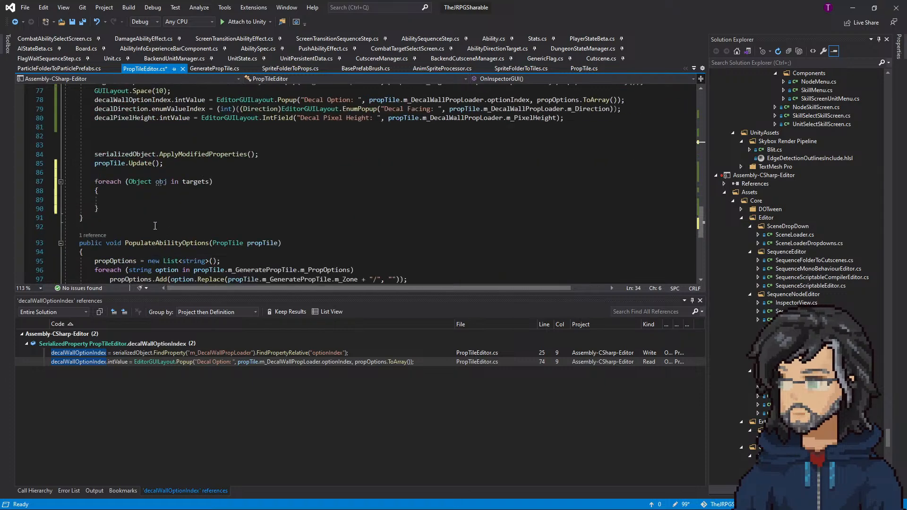
click(141, 200)
key(ctrl+v)
click(157, 196)
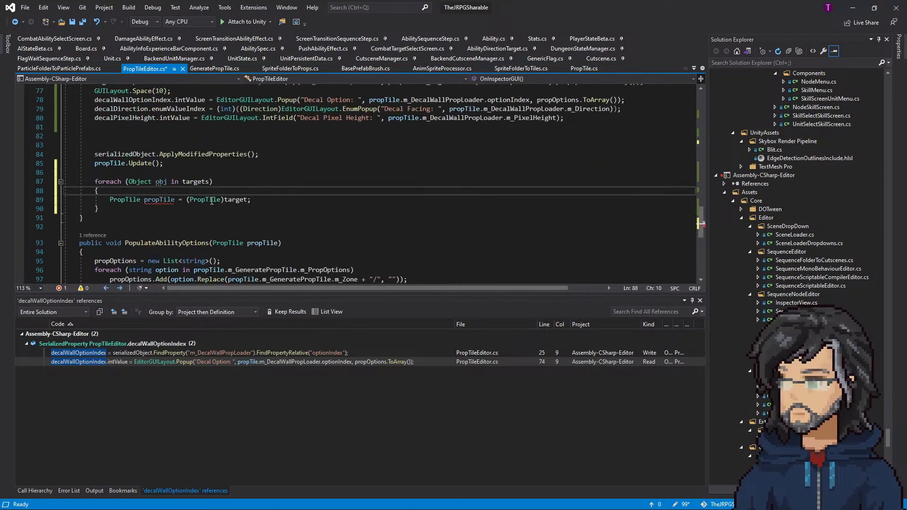
Rename the PropTile variable declared inside the foreach loop to prop
double_click(160, 200)
text(ptil)
key(BackSpace)
key(BackSpace)
key(BackSpace)
key(BackSpace)
text(prop)
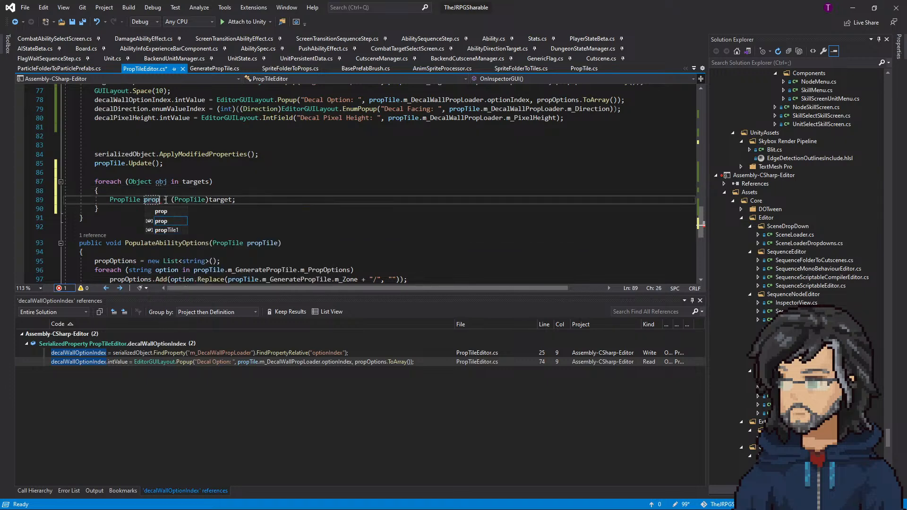
click(254, 200)
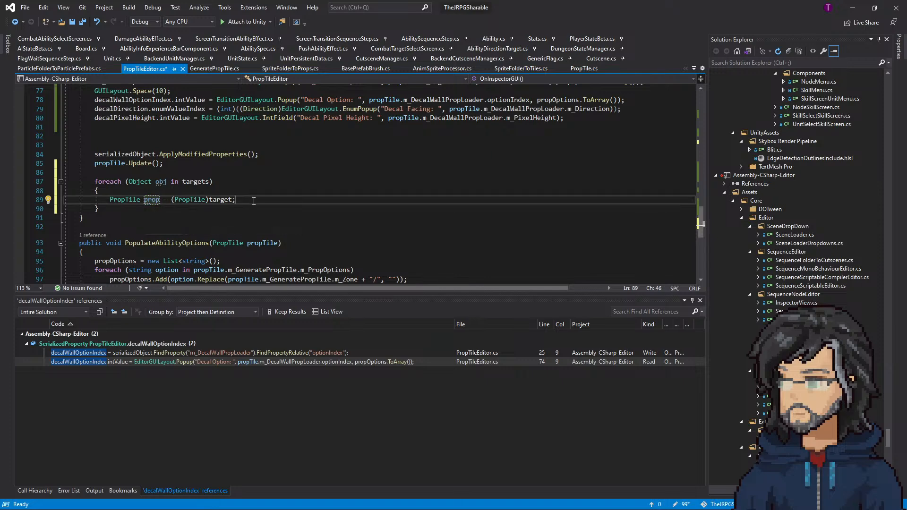
Turn the loop body's declaration into the call ((PropTile)target).Update(); and save PropTileEditor.cs
drag(110, 199, 173, 200)
key(BackSpace)
click(173, 200)
text())
key(Home)
text(()
key(End)
key(Left)
text(.Update())
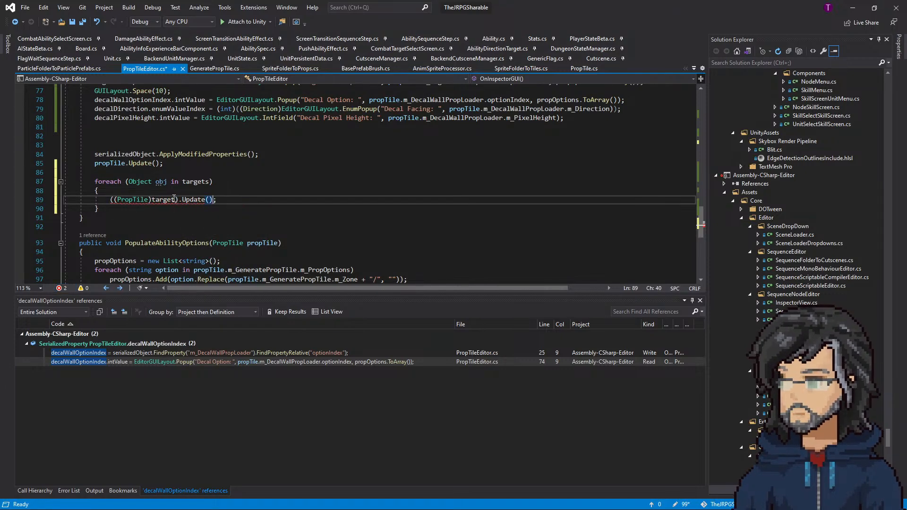
key(ctrl+s)
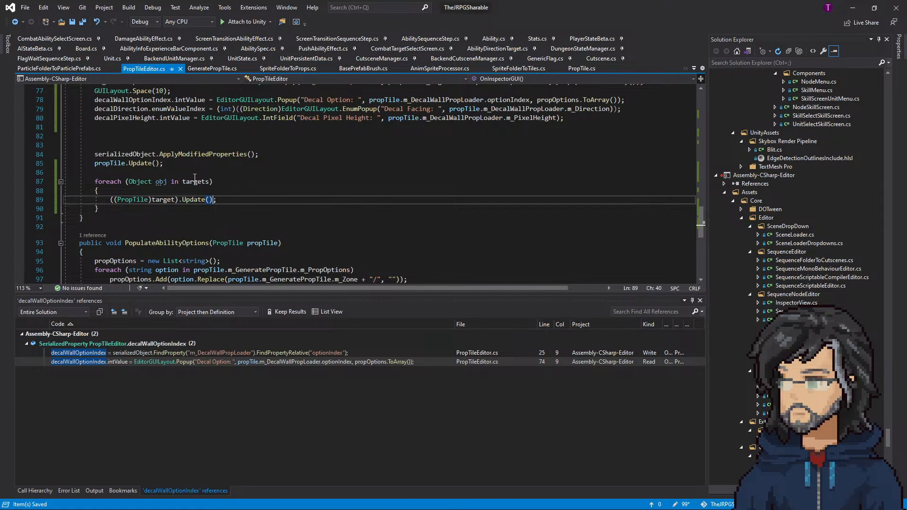
Switch to Unity and set Decal Facing to E for the wall tiles 8, 9 through 10, 9 together
key(alt+Tab)
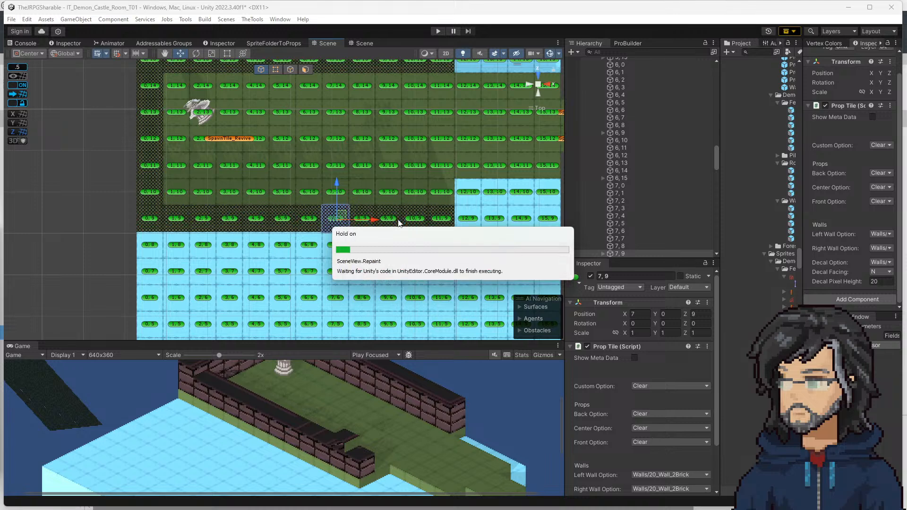
click(361, 217)
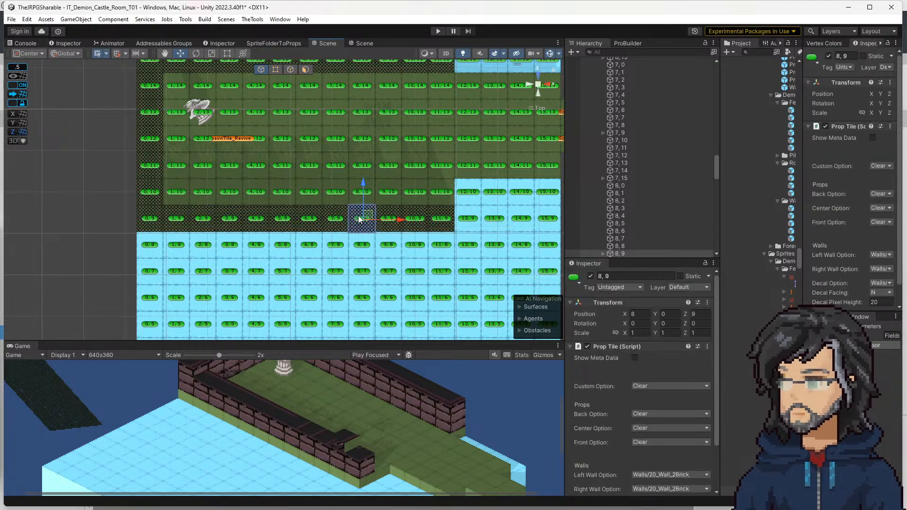
shift+click(388, 219)
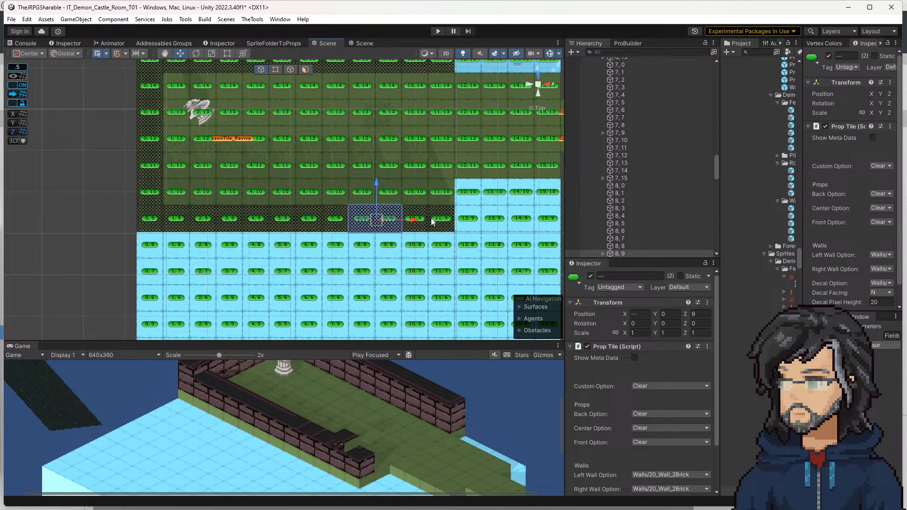
shift+click(415, 219)
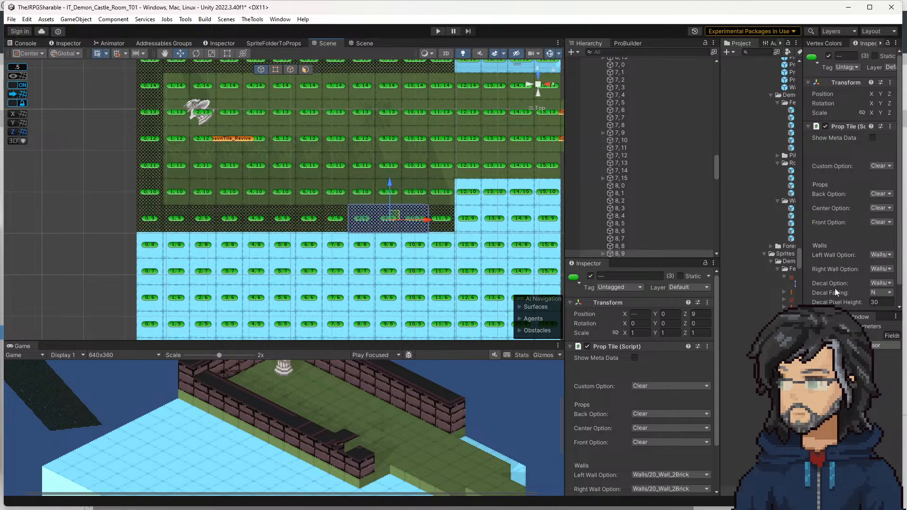
click(875, 292)
click(873, 344)
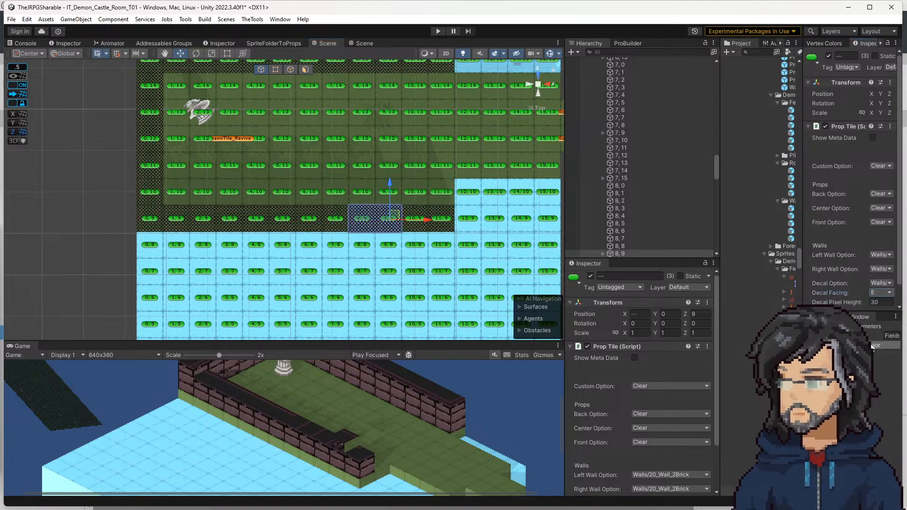
Set Decal Pixel Height to 20 for the wall tiles 8, 9 through 10, 9 together
click(366, 220)
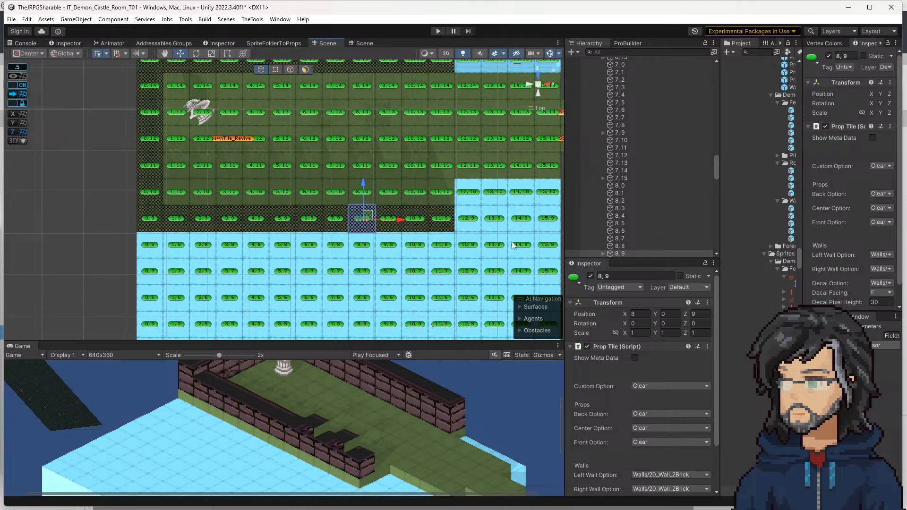
shift+click(389, 219)
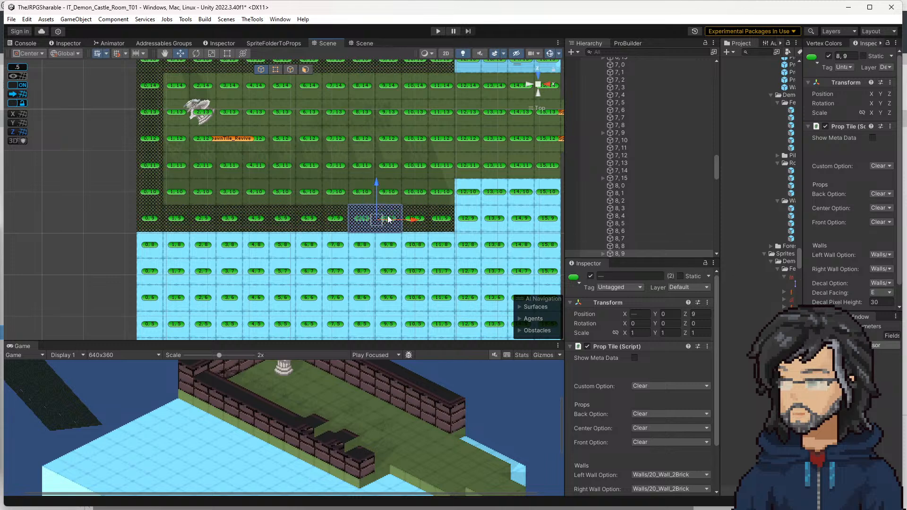
shift+click(422, 220)
click(877, 301)
text(20)
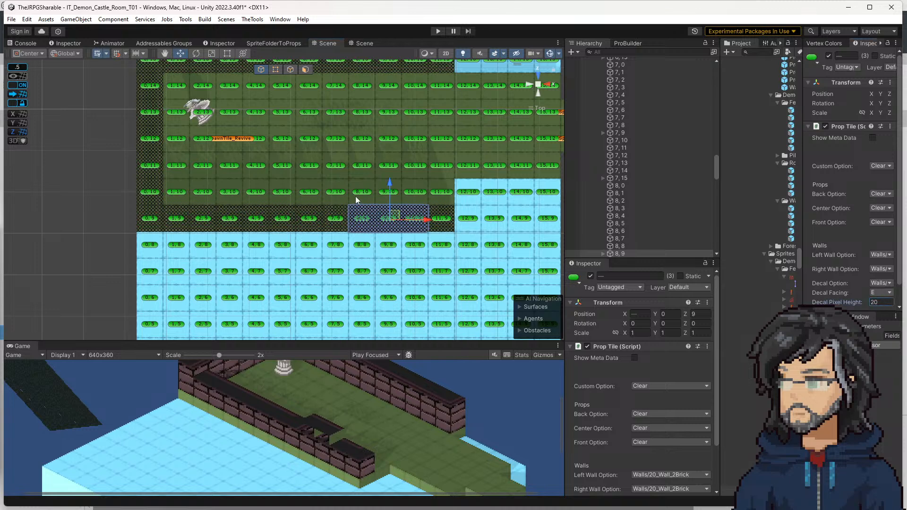
Select tiles 8, 9 and 9, 9 one at a time to check how each one updates
click(367, 200)
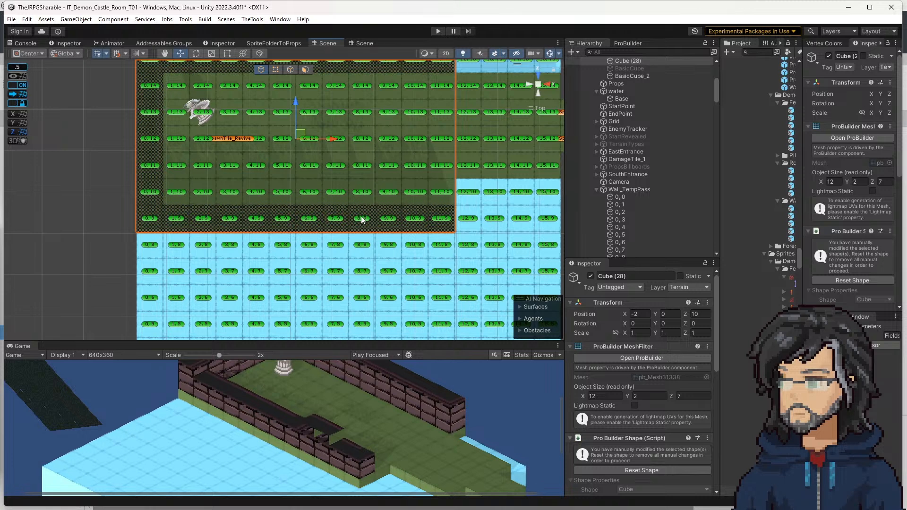
click(364, 219)
click(385, 216)
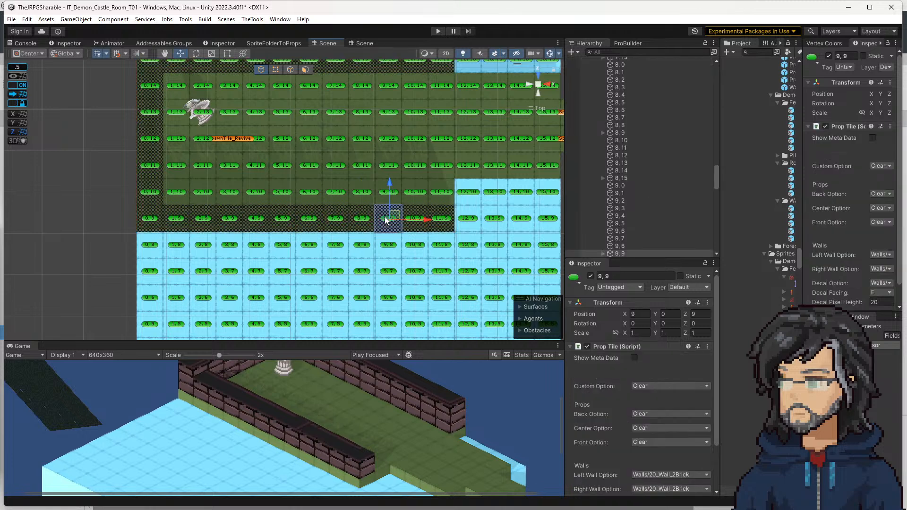
Set Decal Facing to E for wall tile 7, 9
click(334, 221)
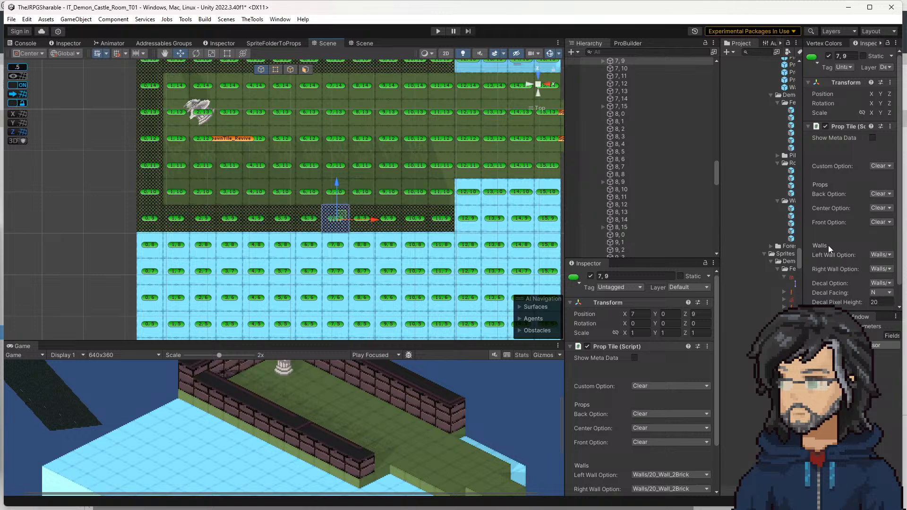
click(873, 293)
click(877, 343)
Run the game in an enlarged Game view, walk the character around the room to inspect the walls, and stop play mode
click(436, 33)
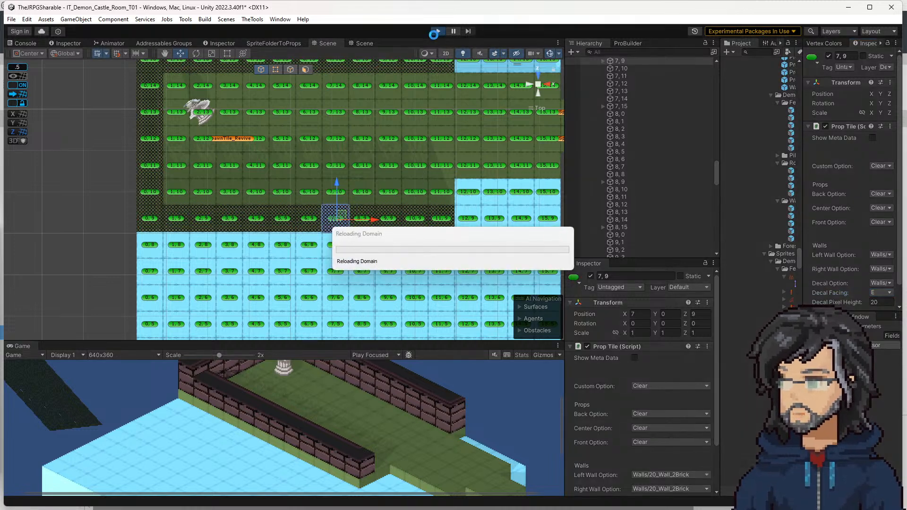
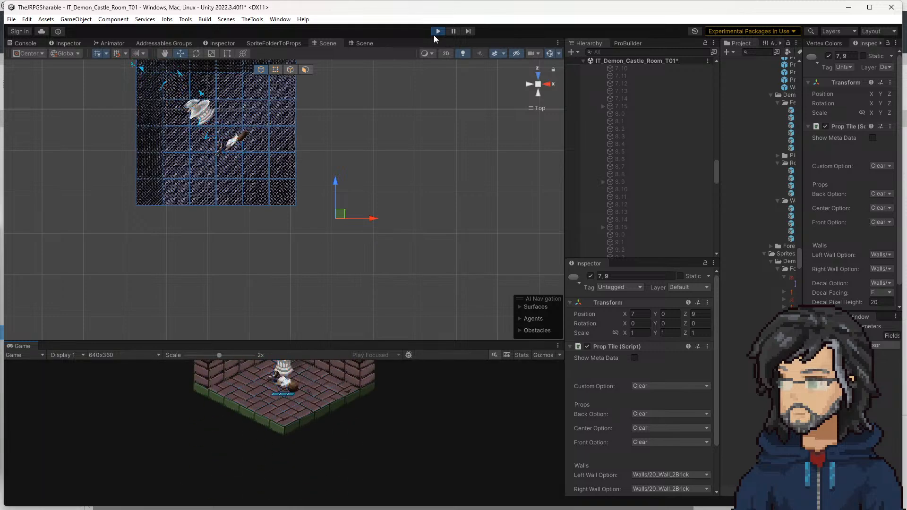
drag(407, 341, 433, 75)
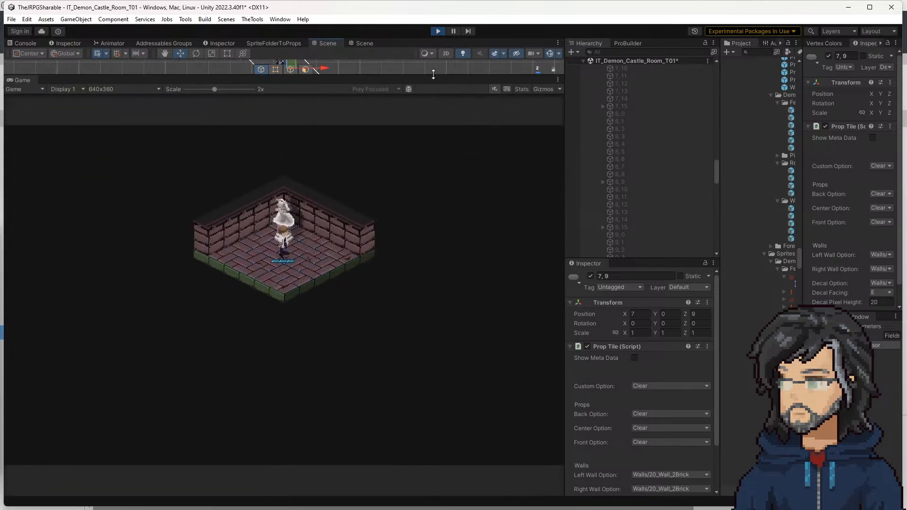
click(393, 237)
key(a)
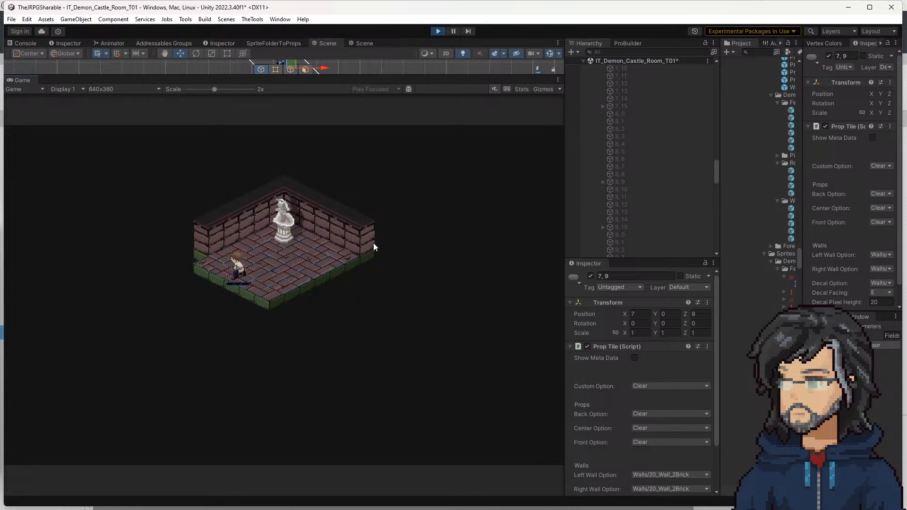
key(w)
key(s)
key(d)
click(438, 31)
Regenerate the level data of Room01 with RaycastEnvironment
scroll(639, 188, up, 10)
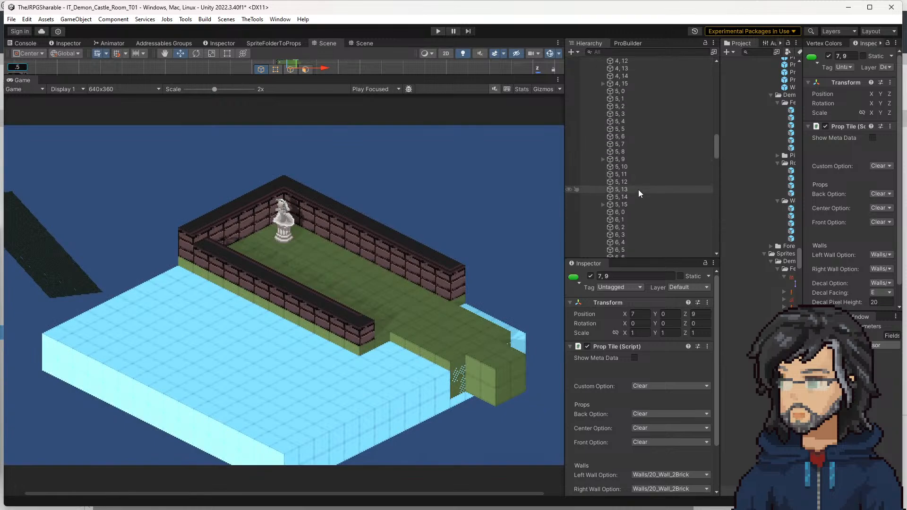
scroll(639, 188, up, 10)
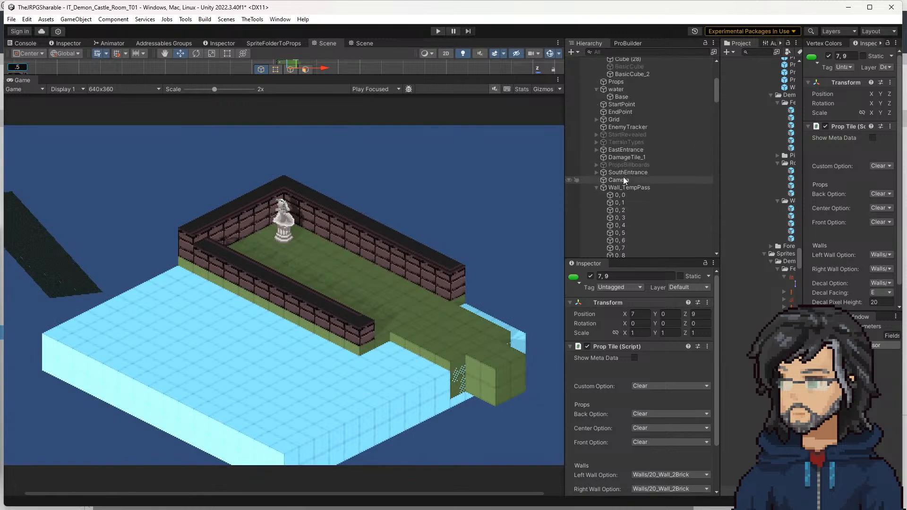
click(614, 149)
click(851, 162)
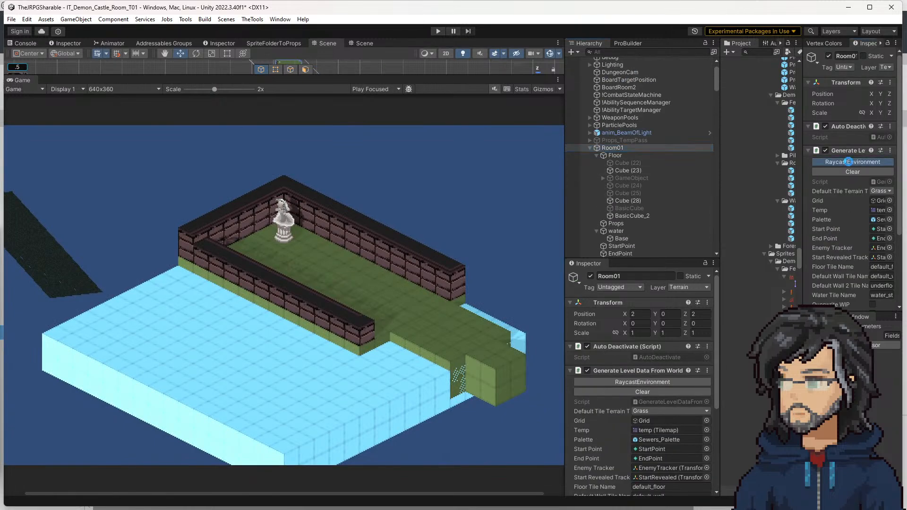
Run the game and walk the character back and forth between the front wall and the statue to examine the room
click(438, 29)
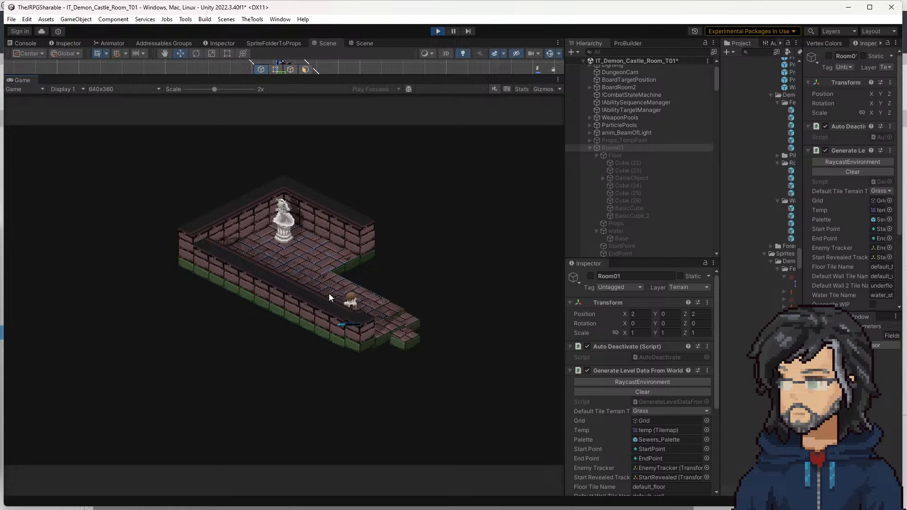
click(329, 297)
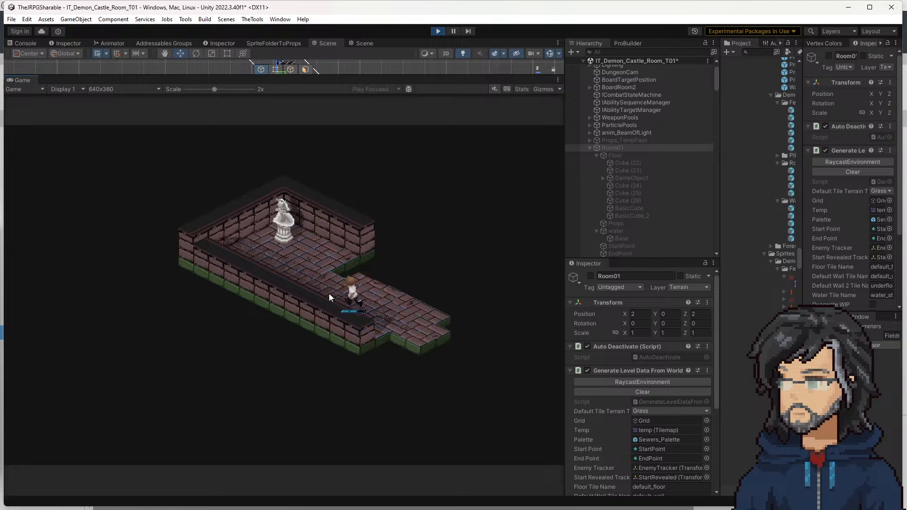
key(a)
key(w)
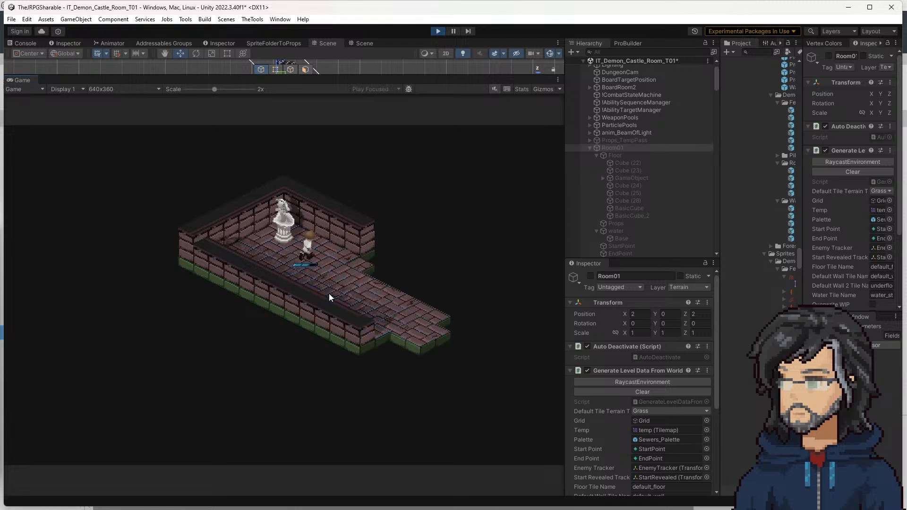
key(s)
key(w)
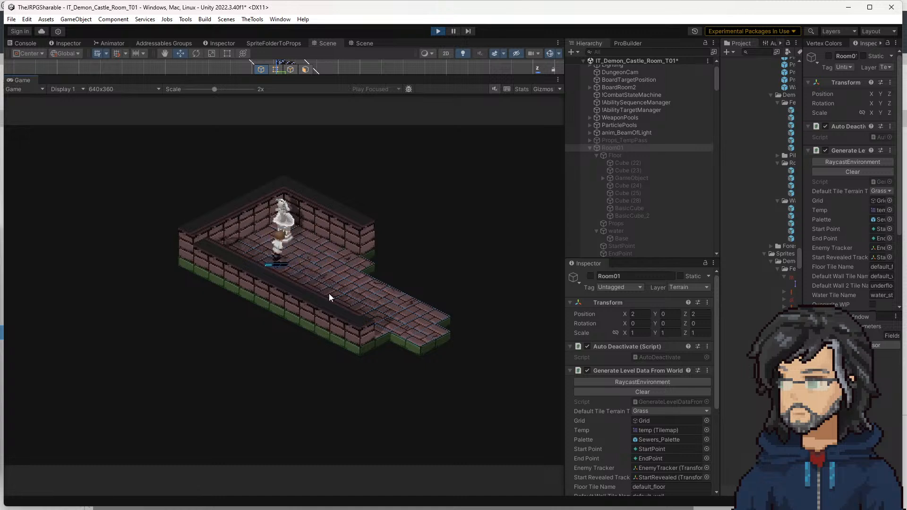
key(s)
key(w)
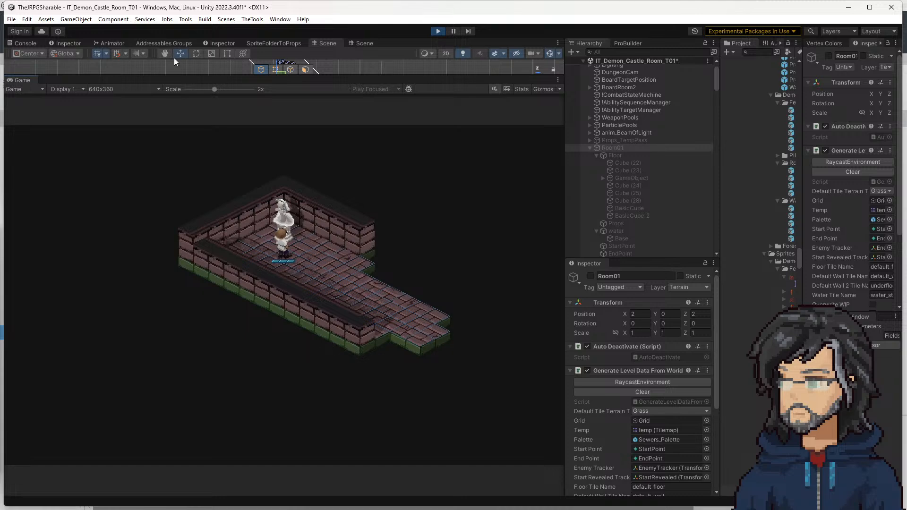
Enlarge the Scene view, walk the character east to the far end of the passage, and stop the game
drag(328, 75, 367, 141)
key(d)
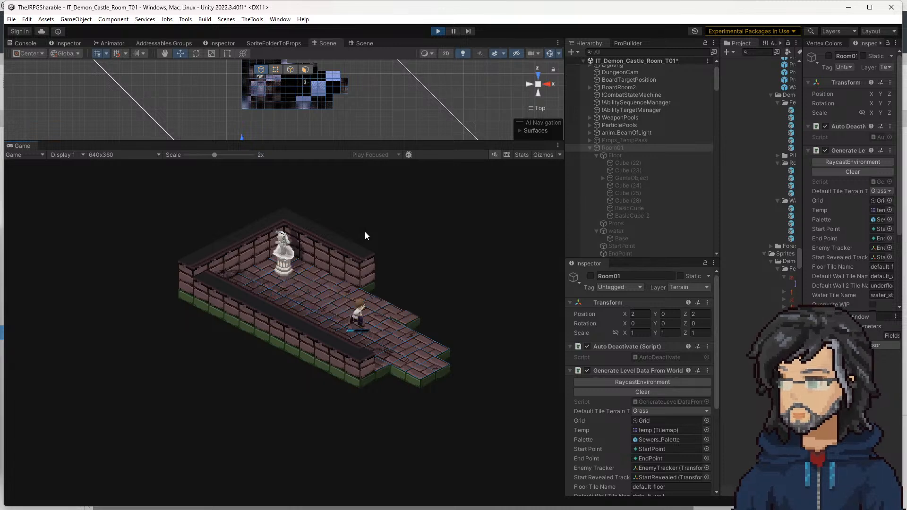
key(w)
key(d)
key(s)
key(d)
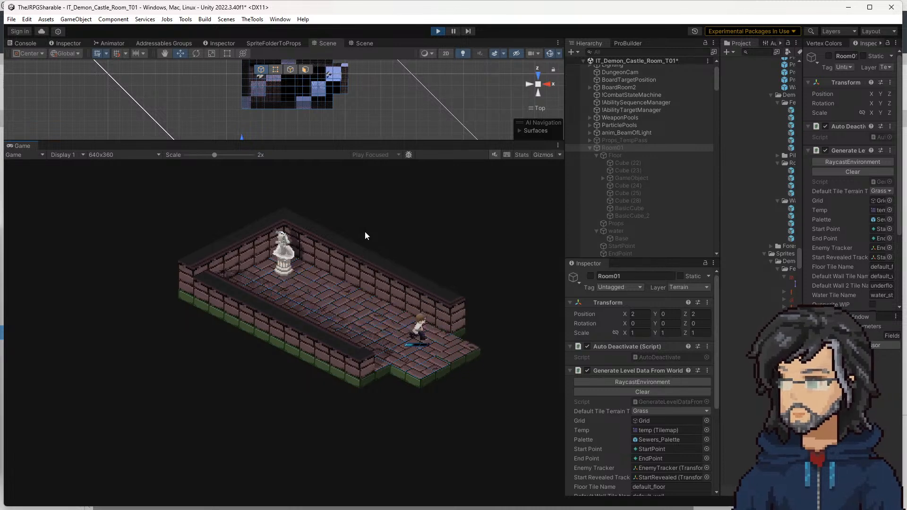
key(d)
key(d)
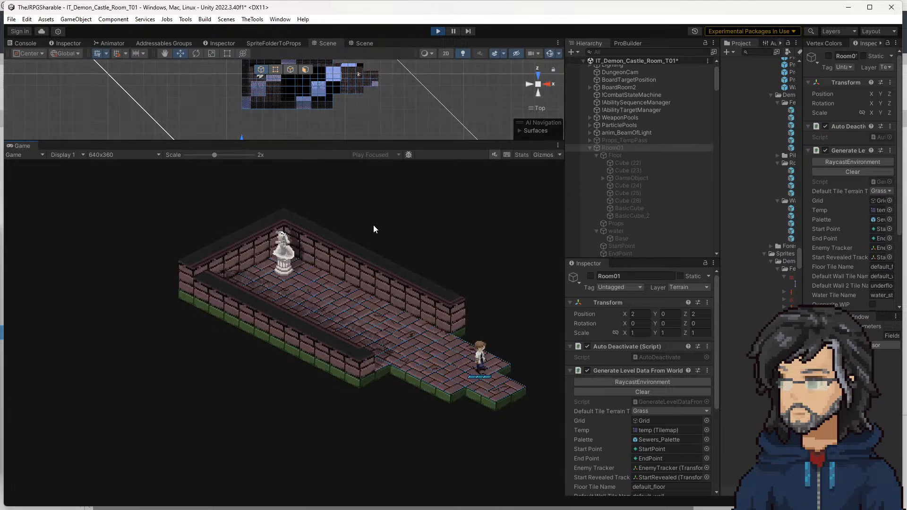
click(437, 31)
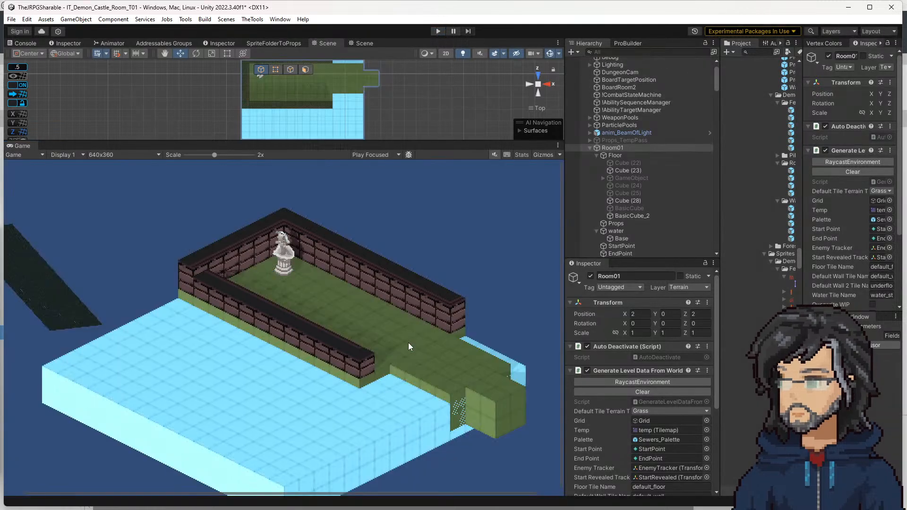
Enlarge the Scene view and set Left Wall Option to Walls/20_Wall_2Brick for tiles 11, 10 and 11, 11 through 15, 11 together
click(322, 138)
drag(320, 142, 302, 361)
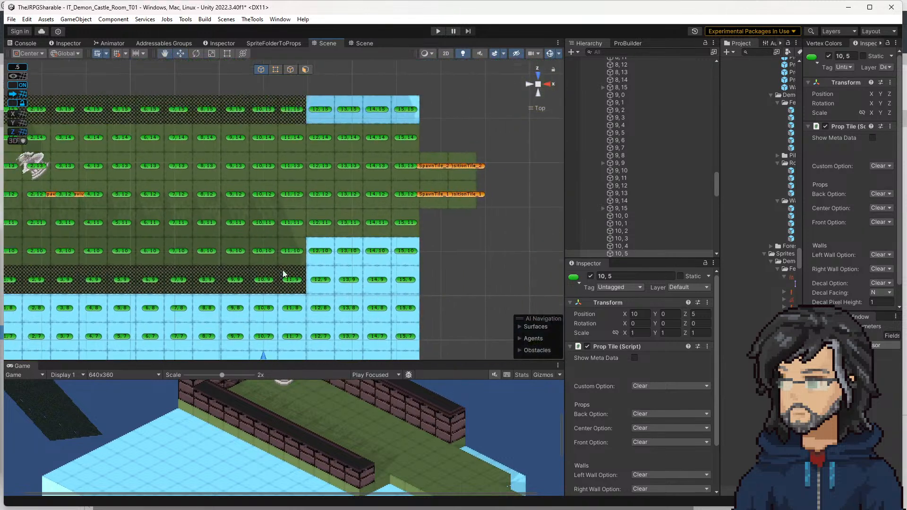
click(299, 249)
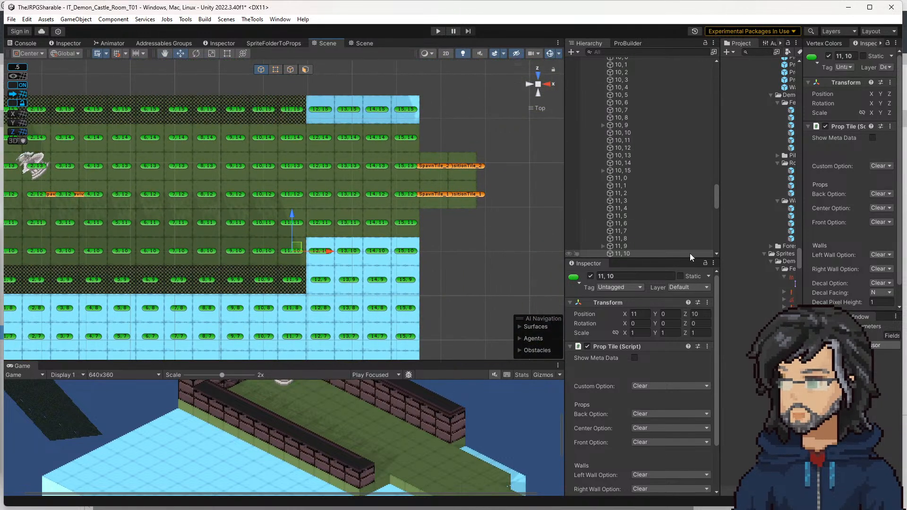
shift+click(290, 224)
shift+click(315, 223)
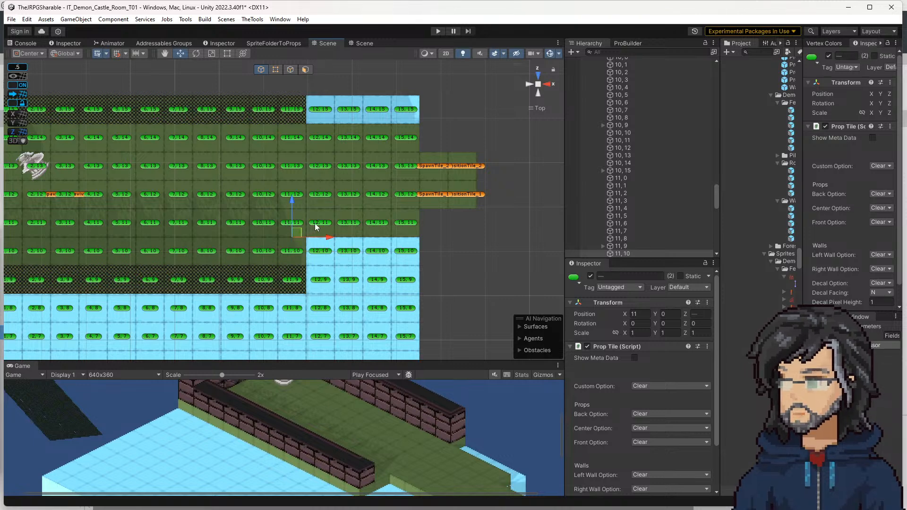
shift+click(354, 223)
shift+click(378, 224)
shift+click(404, 223)
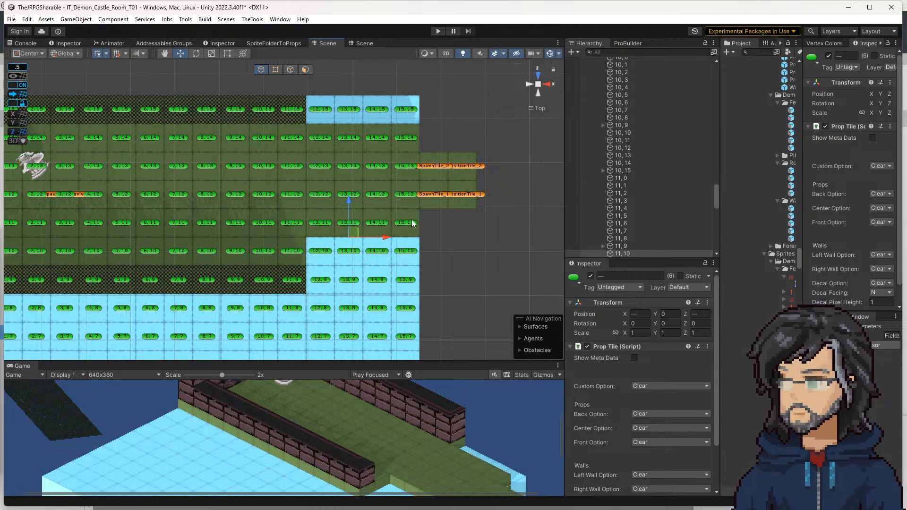
click(880, 255)
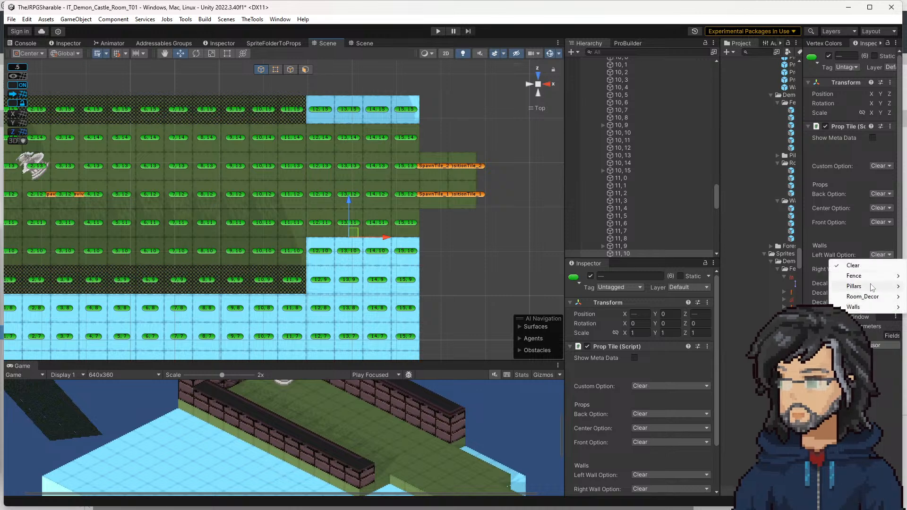
mouse_move(853, 307)
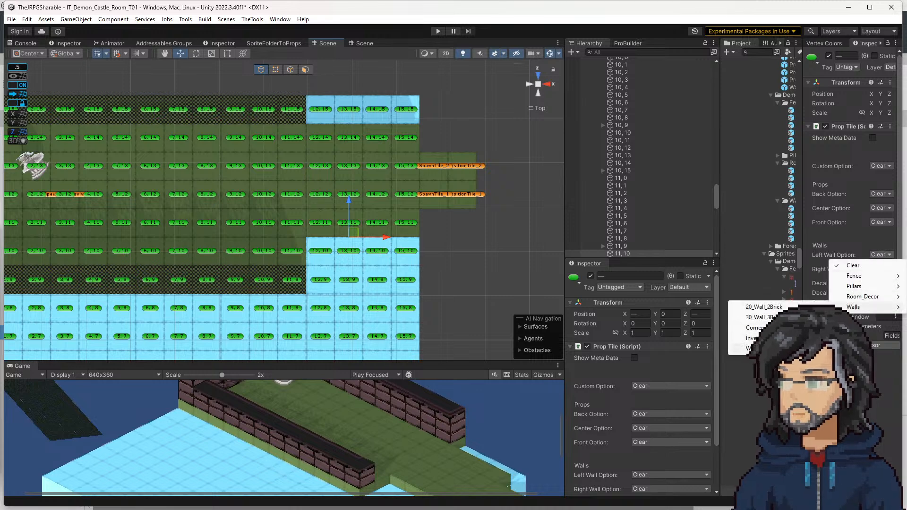
click(763, 307)
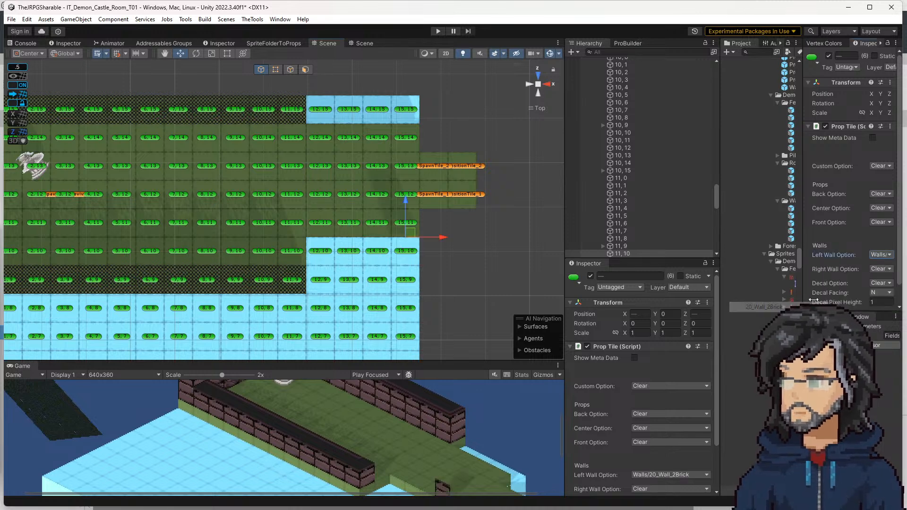
Set Right Wall Option to Walls/20_Wall_2Brick and Decal Option to the wall-top decal from Walls for the six selected tiles
click(879, 268)
mouse_move(860, 322)
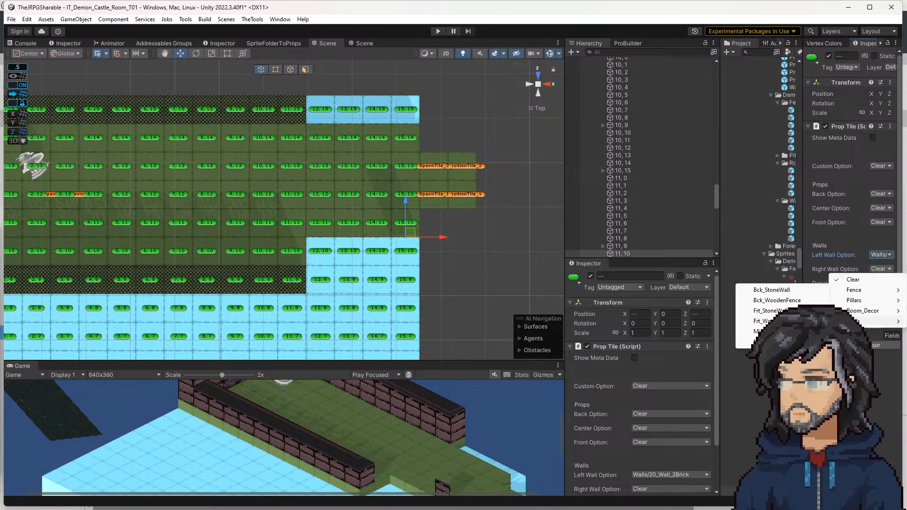
click(758, 321)
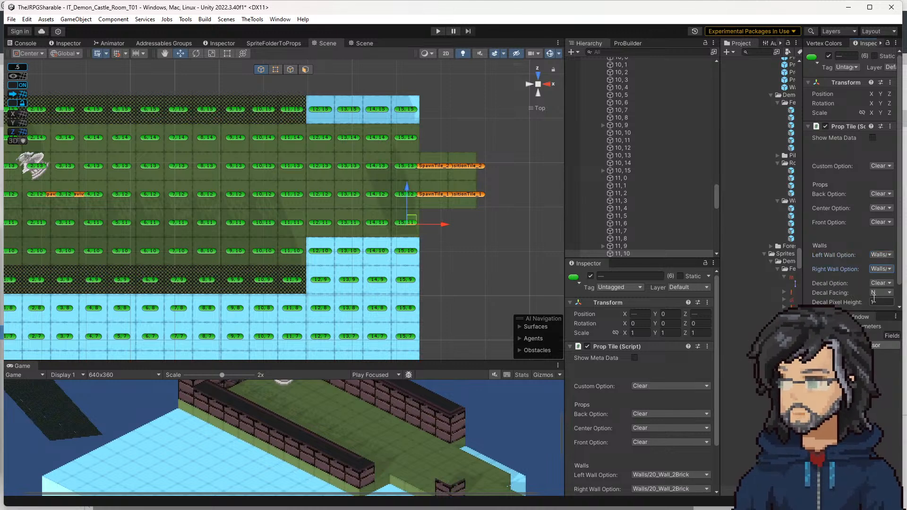
click(876, 282)
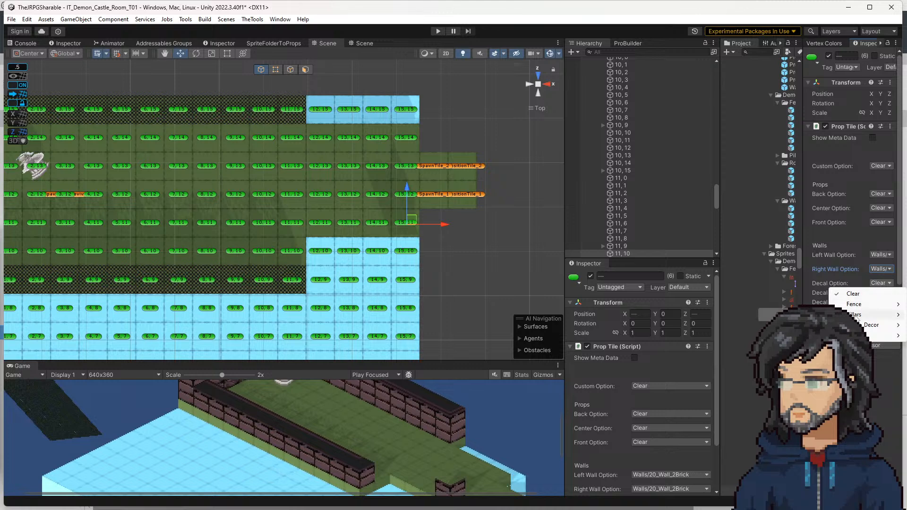
mouse_move(861, 335)
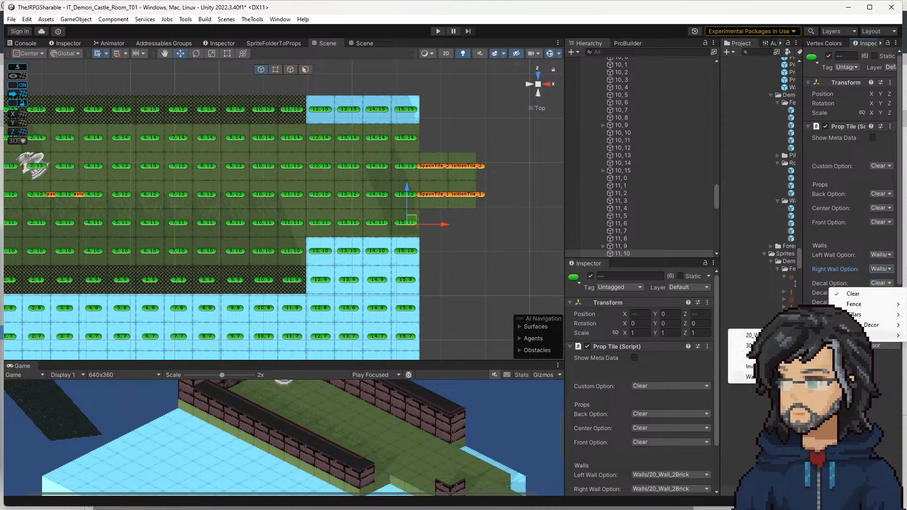
click(756, 335)
Set Decal Facing to E and Decal Pixel Height to 20 for the six selected tiles
click(882, 293)
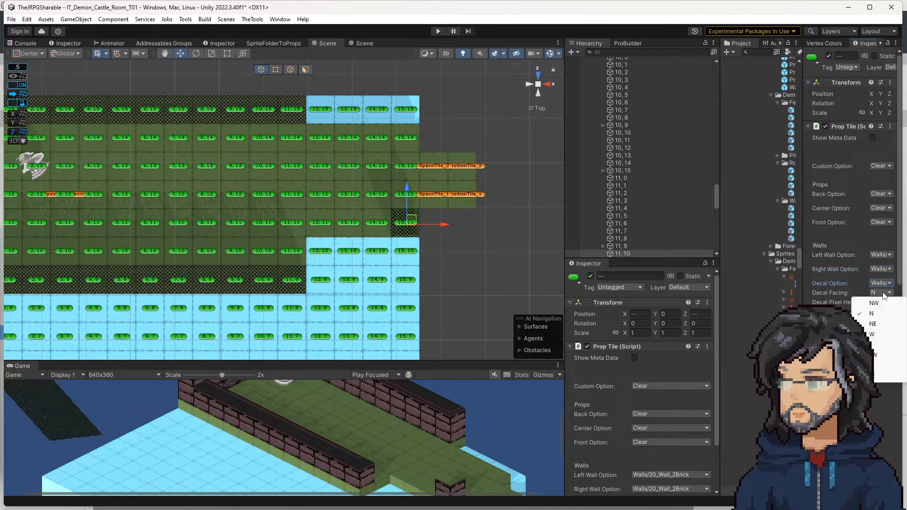
click(874, 344)
click(880, 303)
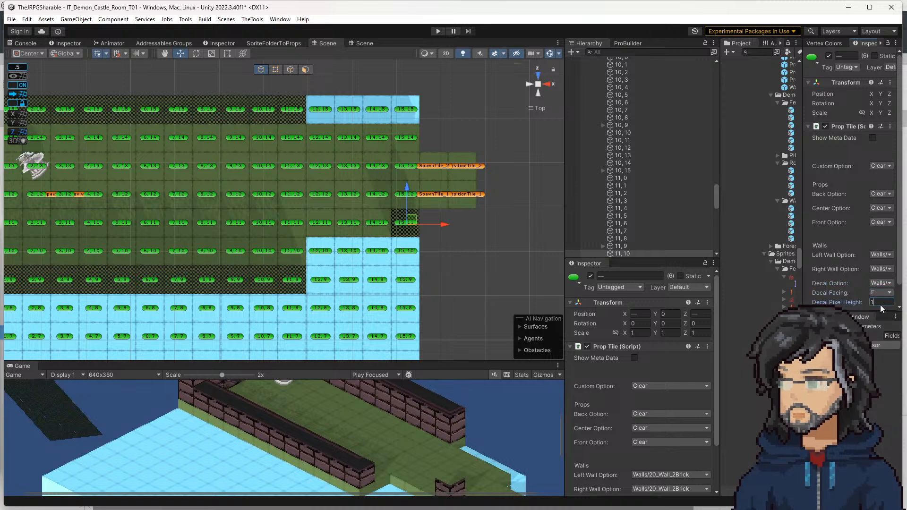
text(20)
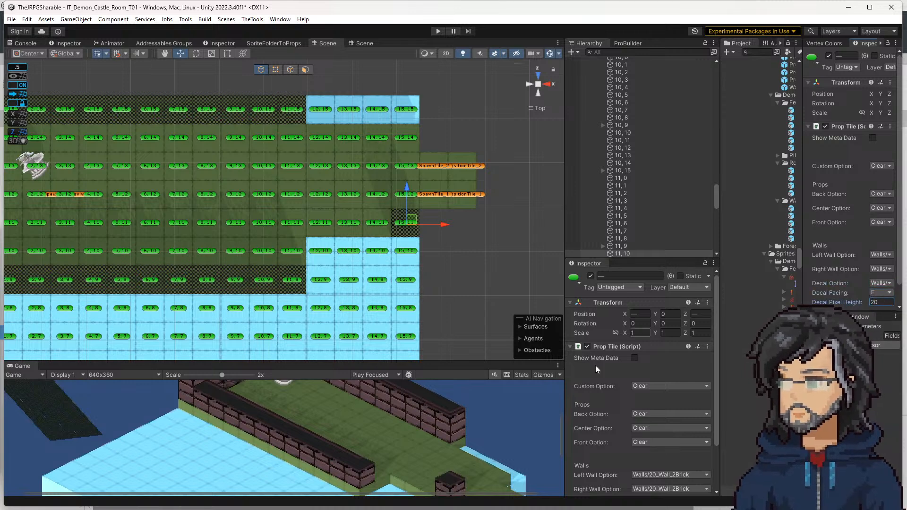
Select tiles 14, 11, 13, 11, 12, 11 and 11, 11 one at a time so each builds its wall
click(372, 223)
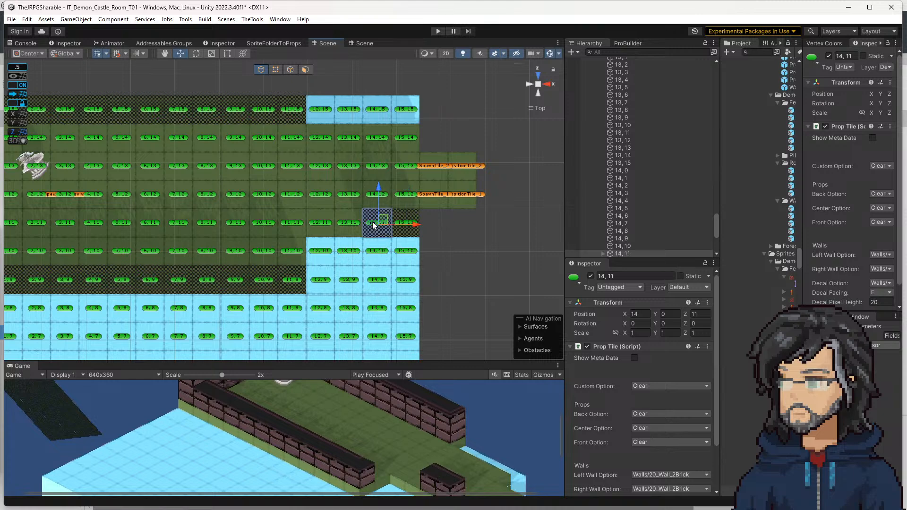
click(348, 223)
click(322, 223)
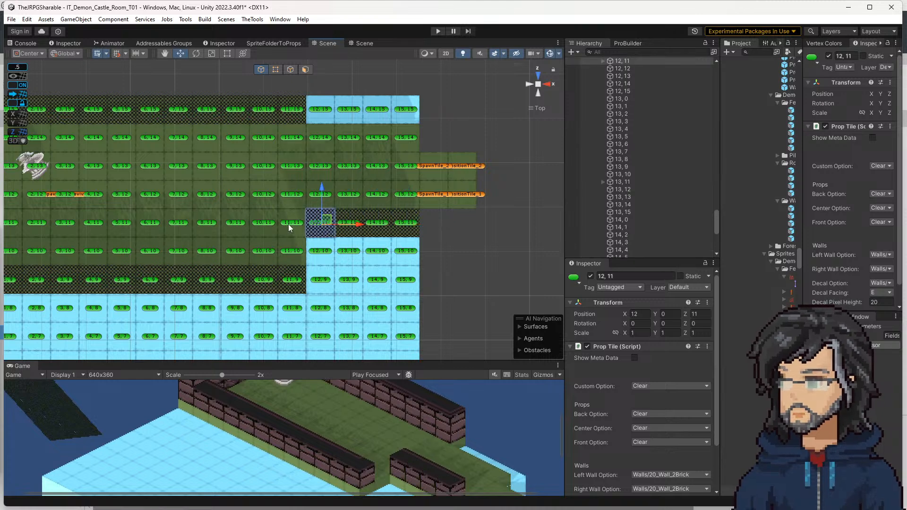
click(290, 223)
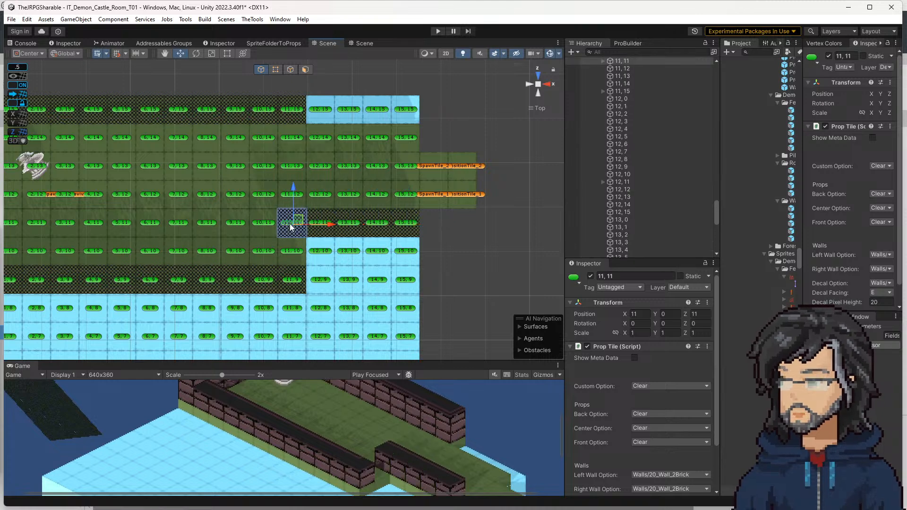
Set Decal Option to the corner decal from Walls and Decal Facing to S for tile 11, 11
click(881, 283)
mouse_move(855, 326)
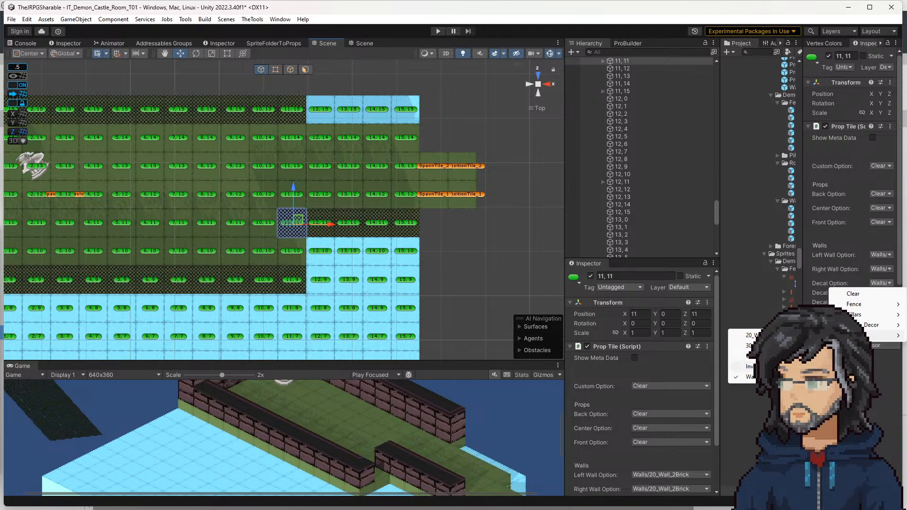
click(782, 366)
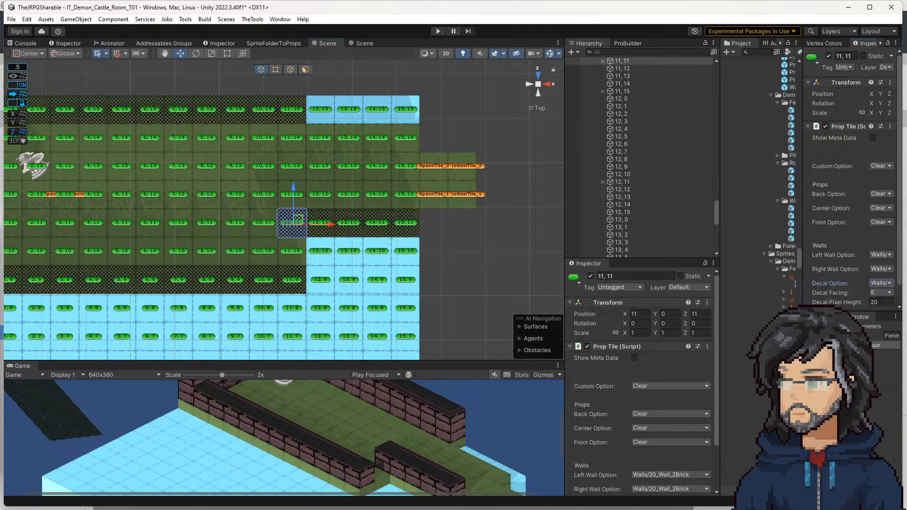
click(882, 283)
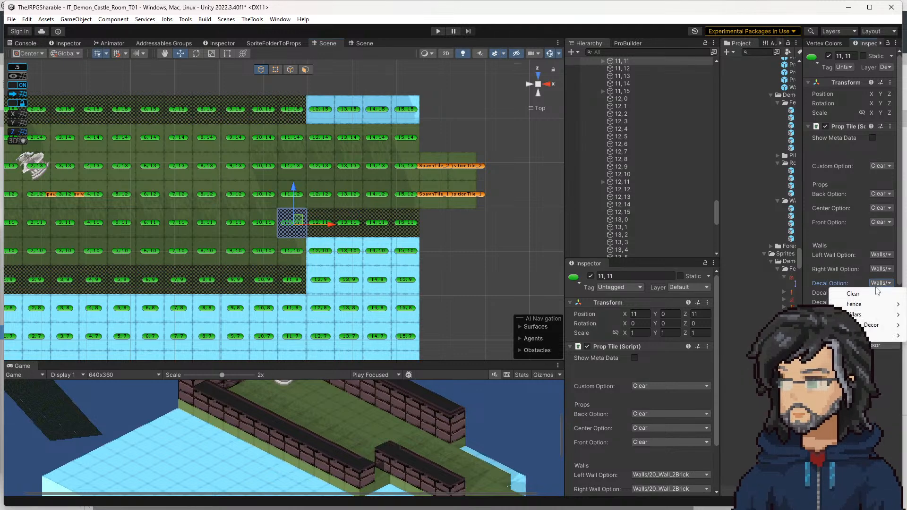
mouse_move(857, 305)
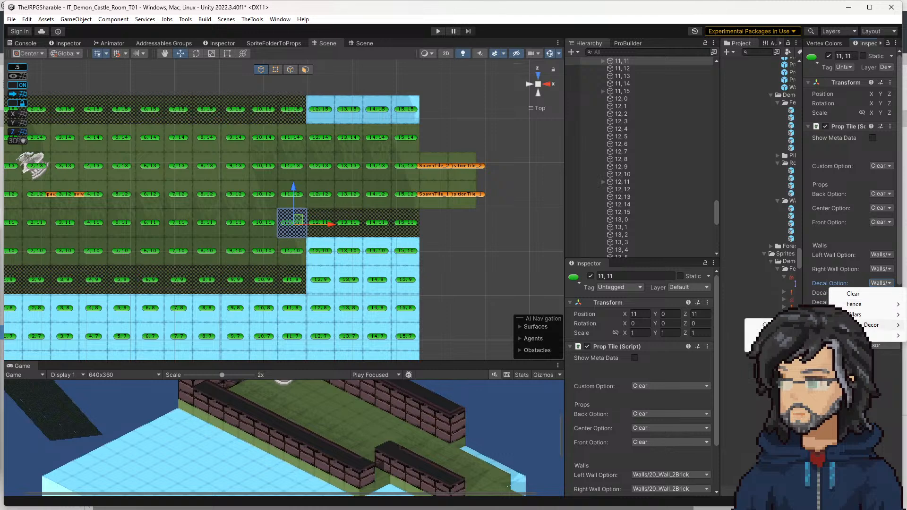
mouse_move(857, 335)
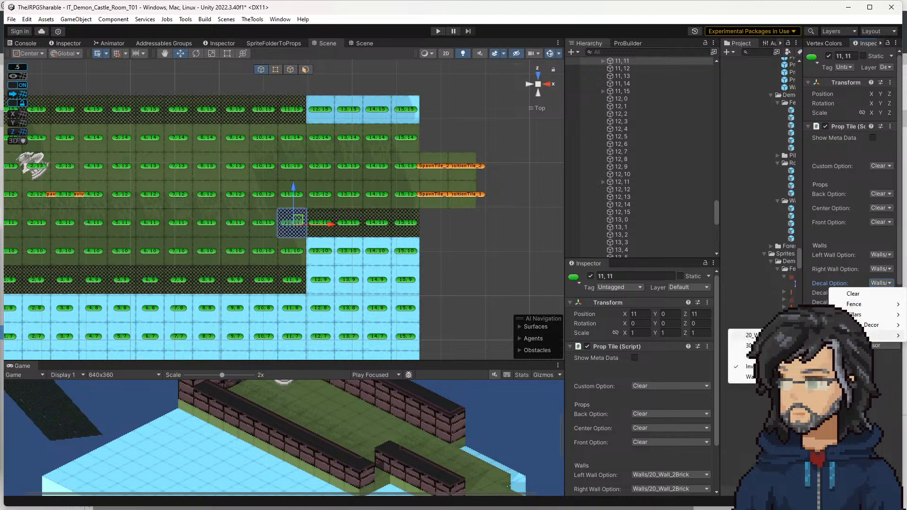
click(782, 357)
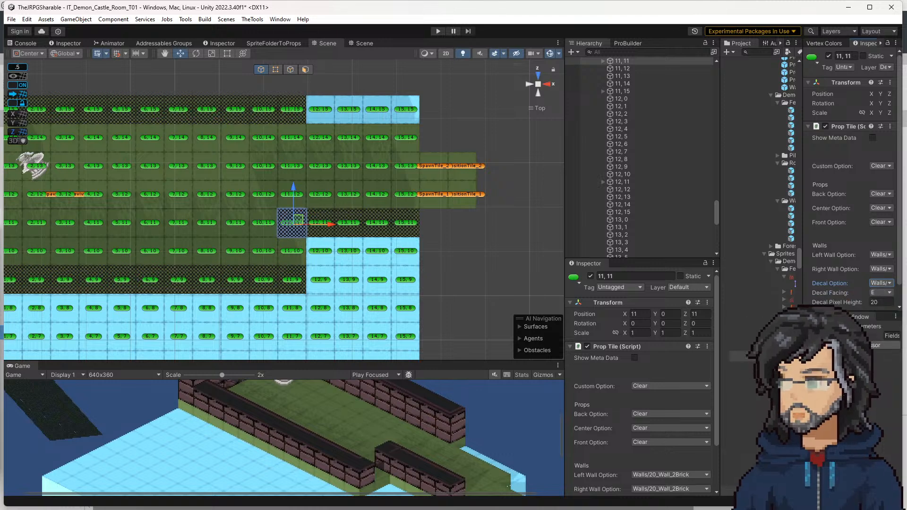
click(880, 293)
click(875, 365)
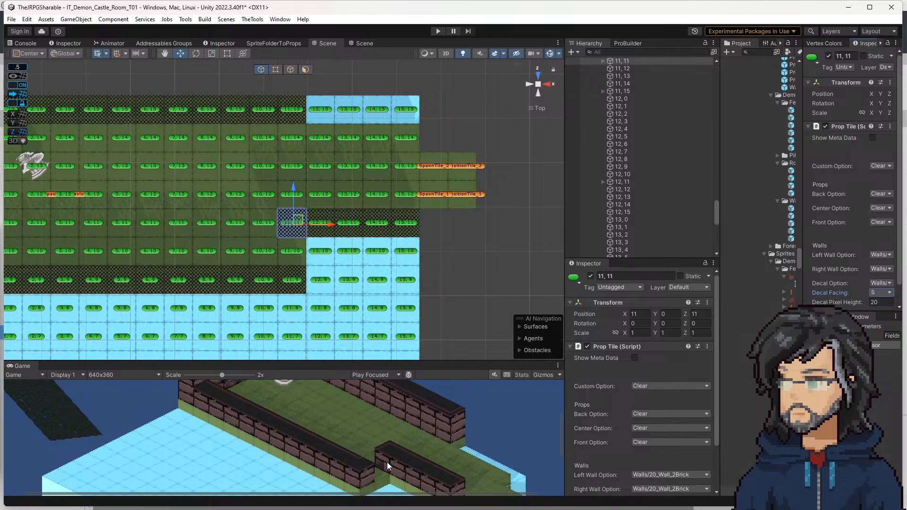
Select tile 11, 10 and try other Decal Facing directions for its wall-top decal
click(291, 251)
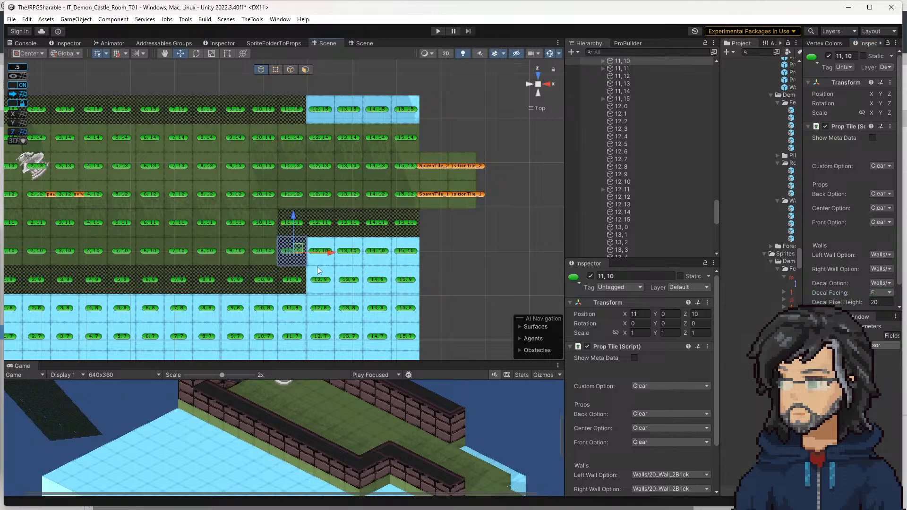
click(881, 292)
click(870, 308)
click(881, 292)
click(875, 326)
Select tiles 11, 14 through 15, 14 together and set their Left and Right Wall Options to Walls/30_Wall_3Brick
click(294, 136)
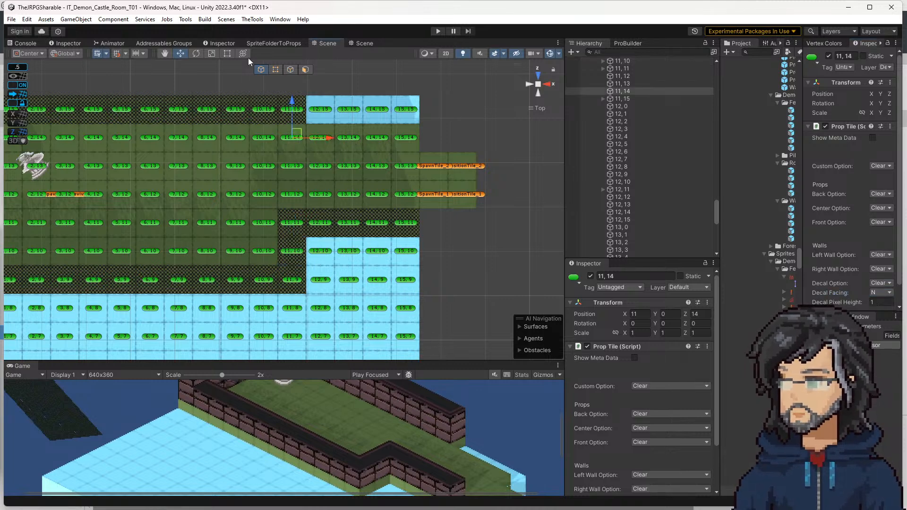
click(227, 54)
shift+click(331, 137)
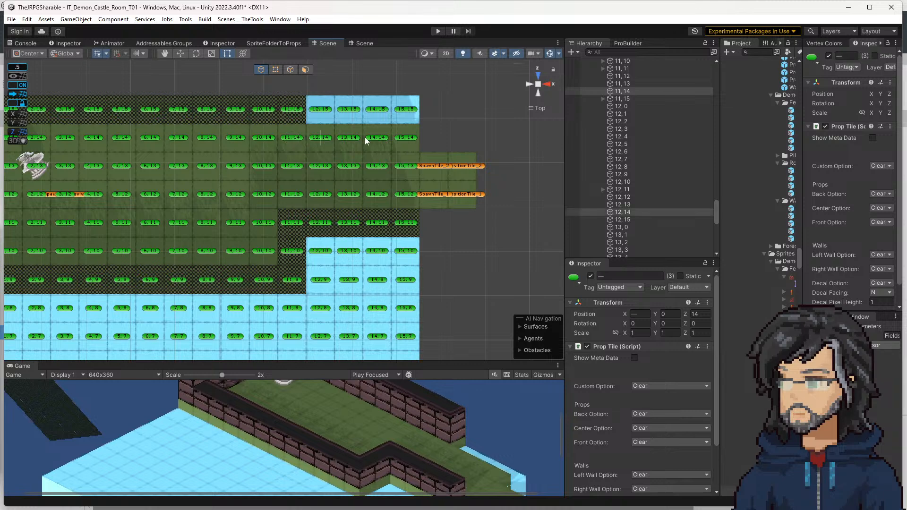
shift+click(377, 138)
click(881, 255)
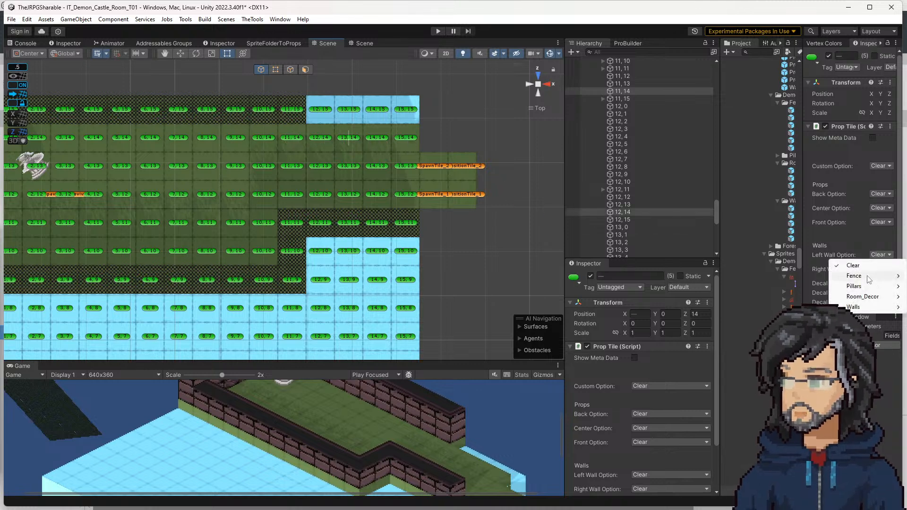
mouse_move(863, 307)
click(760, 317)
click(880, 269)
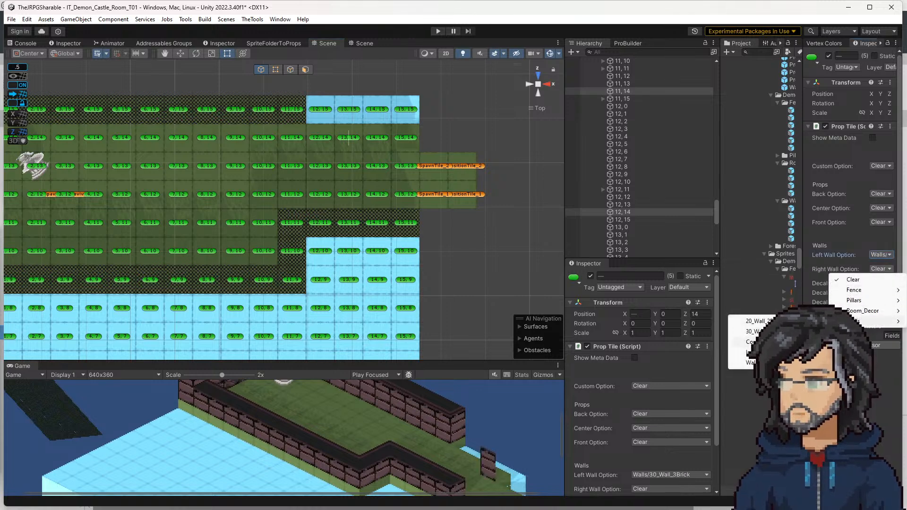
click(760, 332)
Set Decal Option to the wall-top decal from Walls, Decal Facing to W and Decal Pixel Height to 30 for the five selected tiles
click(881, 283)
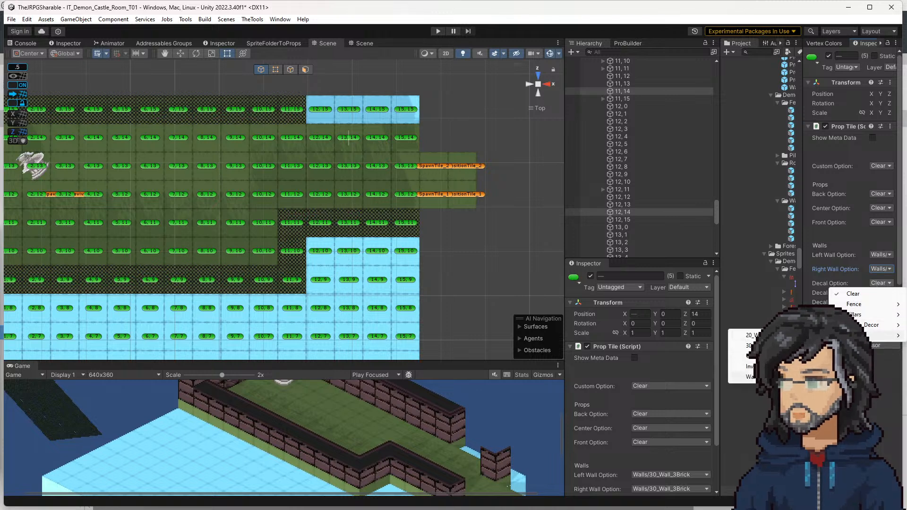
click(751, 335)
click(881, 292)
click(872, 334)
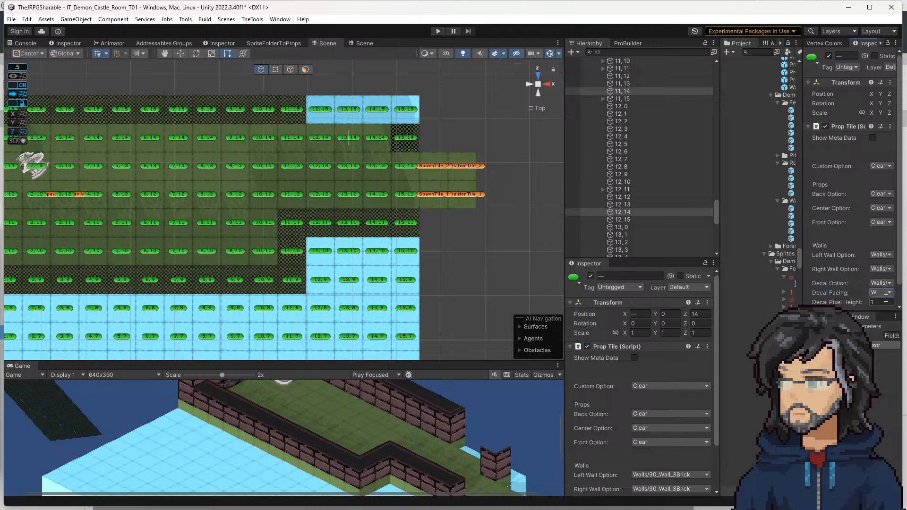
text(30)
Select tiles 14, 14, 13, 14, 12, 14 and 11, 14 one at a time so each builds its wall
click(378, 139)
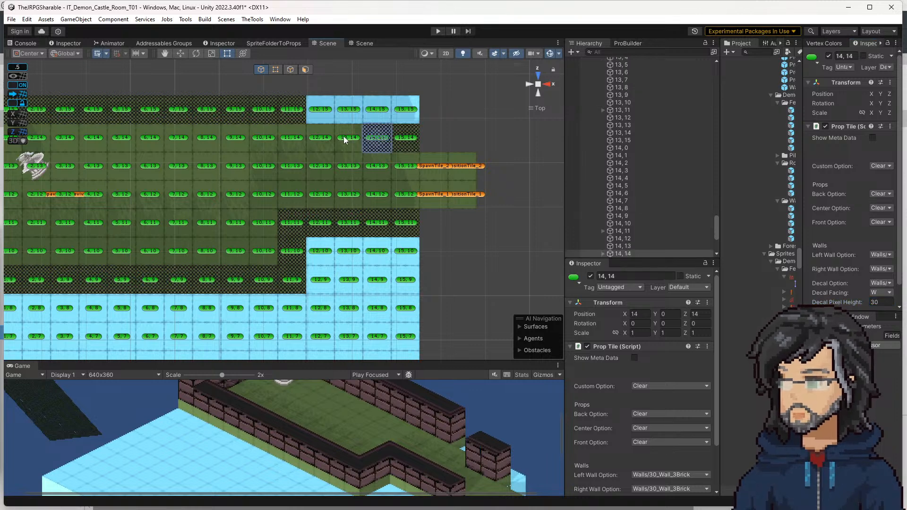
click(345, 139)
click(320, 140)
click(292, 139)
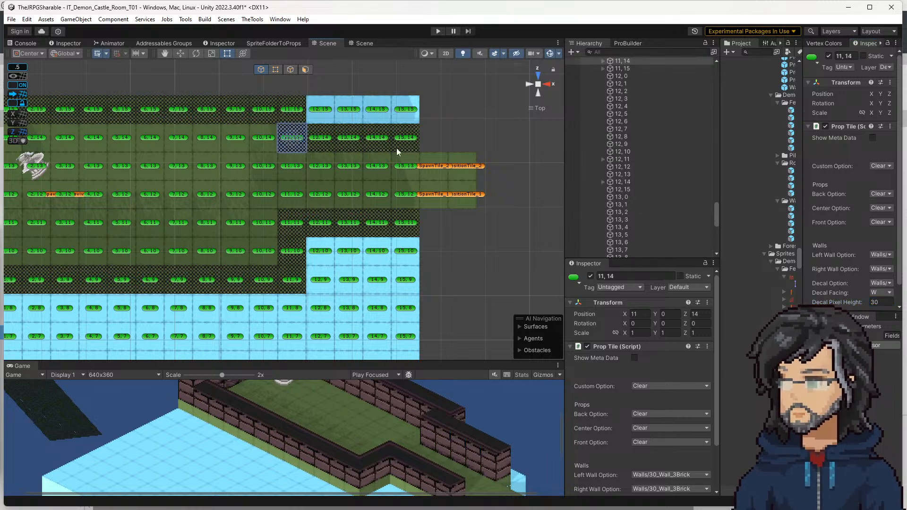
Set Decal Option to the corner decal from Walls for tile 11, 14
click(881, 284)
mouse_move(867, 335)
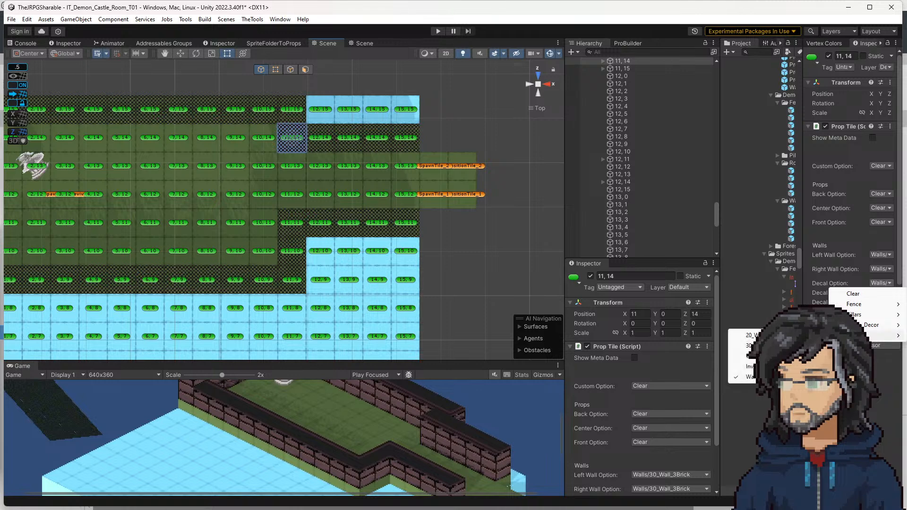
click(779, 356)
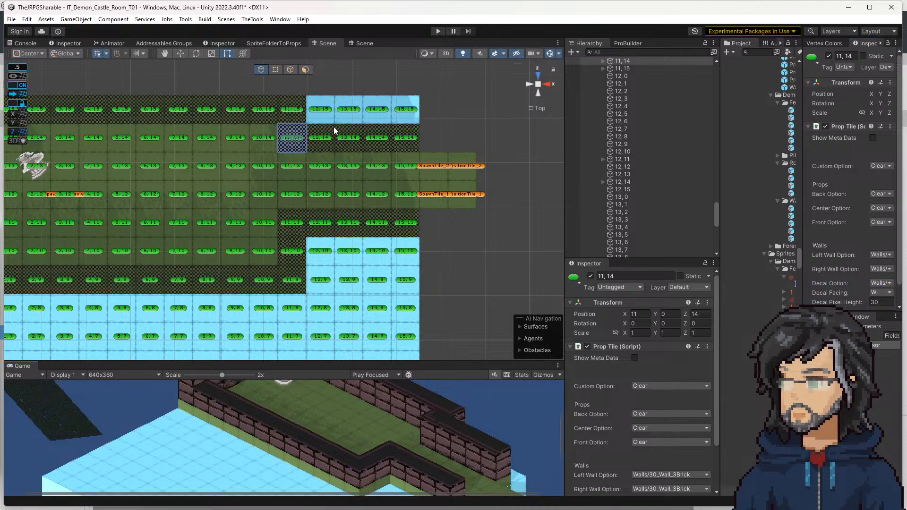
Select tile 11, 15, check the wall corner in the Game view, and set its Decal Option to the inverted decal from Walls with Decal Facing W
click(292, 110)
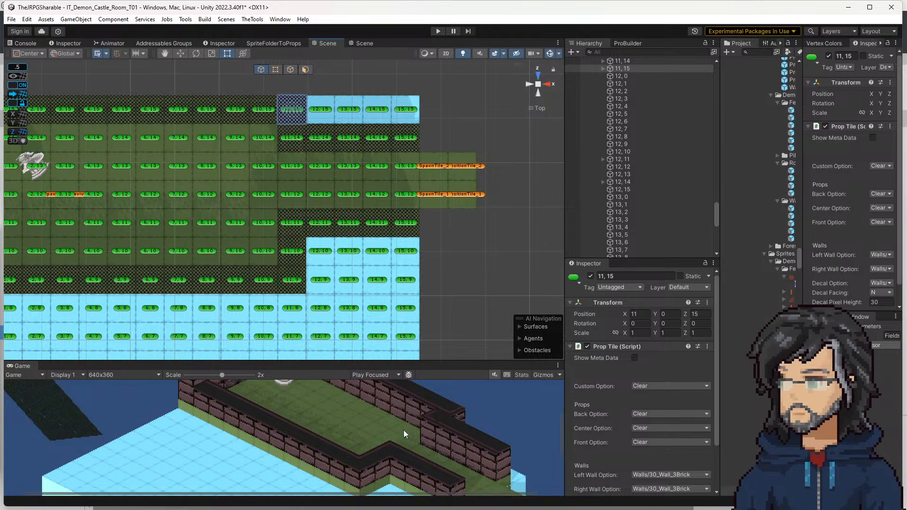
drag(256, 361, 340, 172)
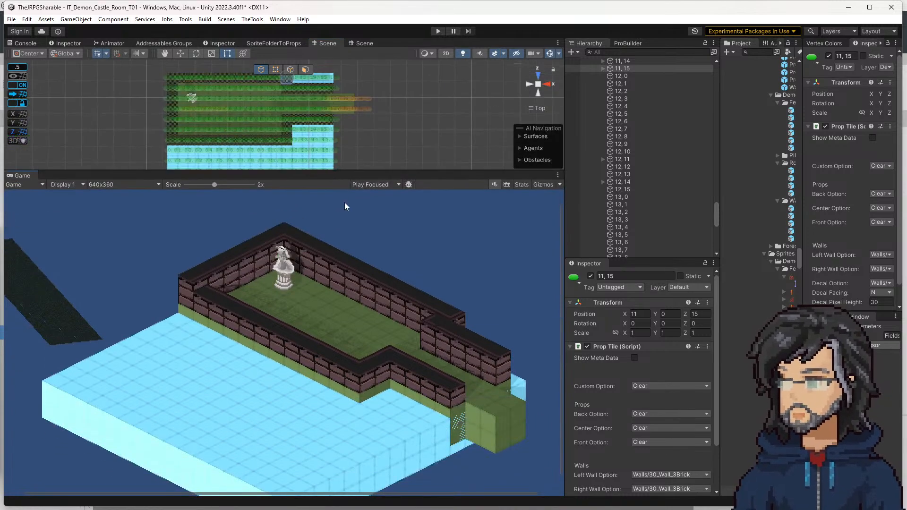
drag(304, 172, 318, 309)
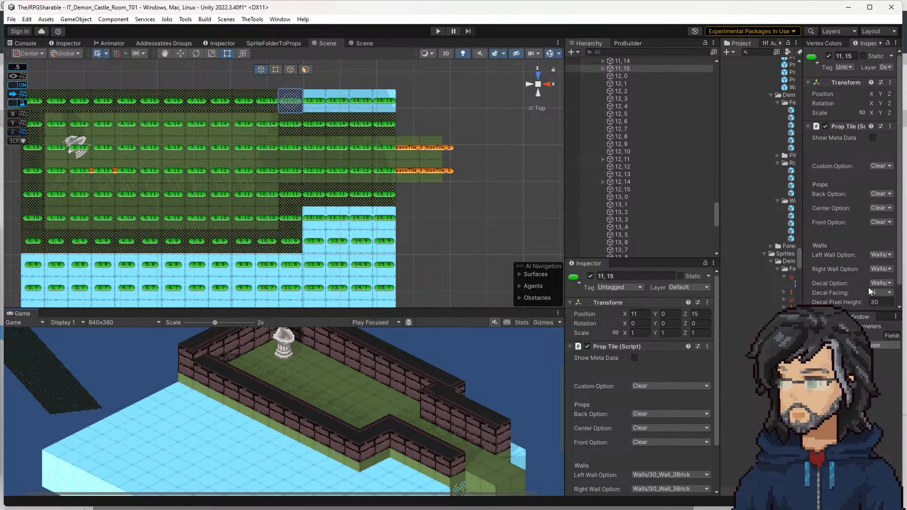
click(881, 283)
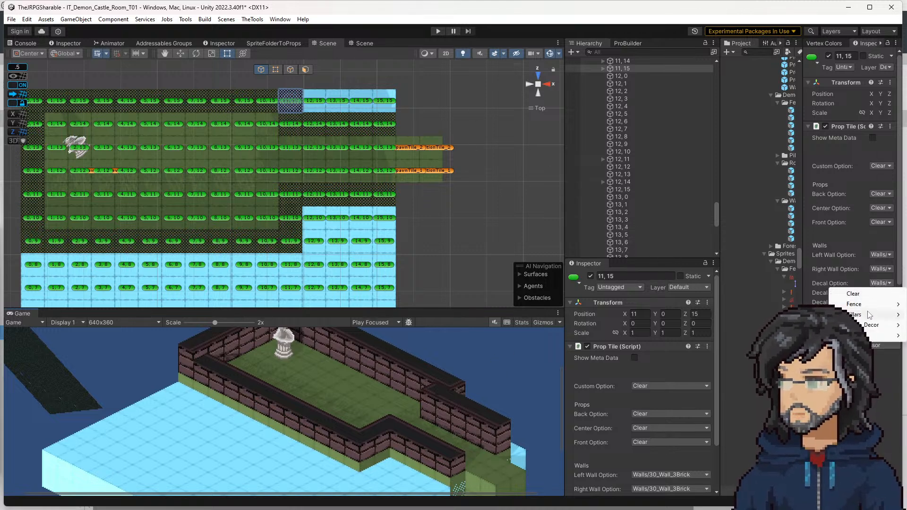
mouse_move(851, 336)
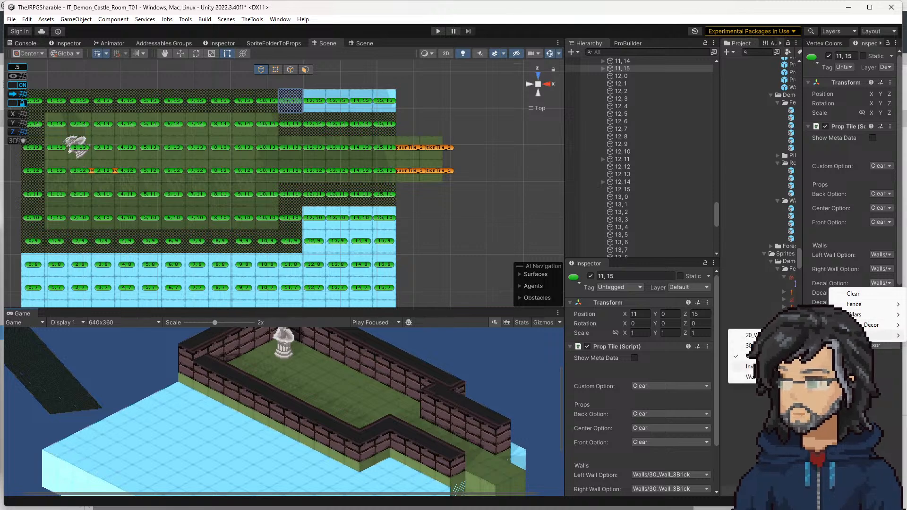
click(789, 367)
click(876, 293)
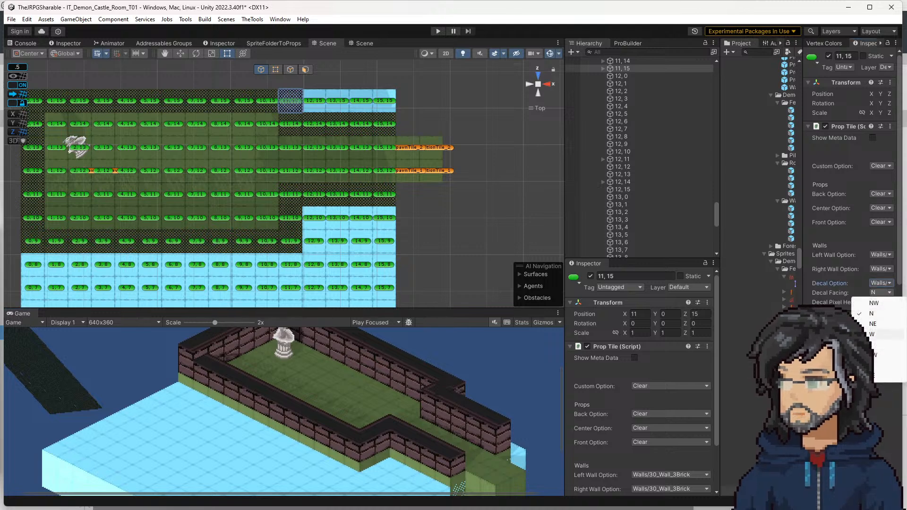
click(876, 324)
click(881, 293)
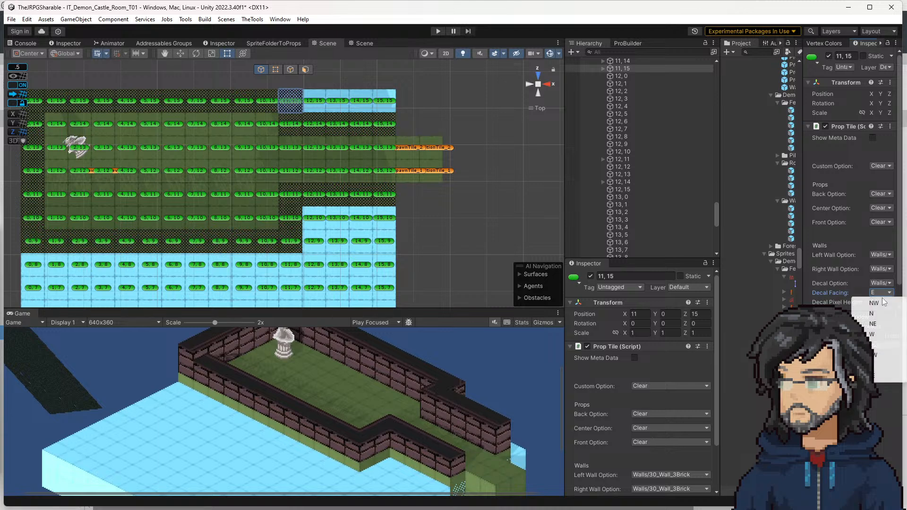
click(881, 341)
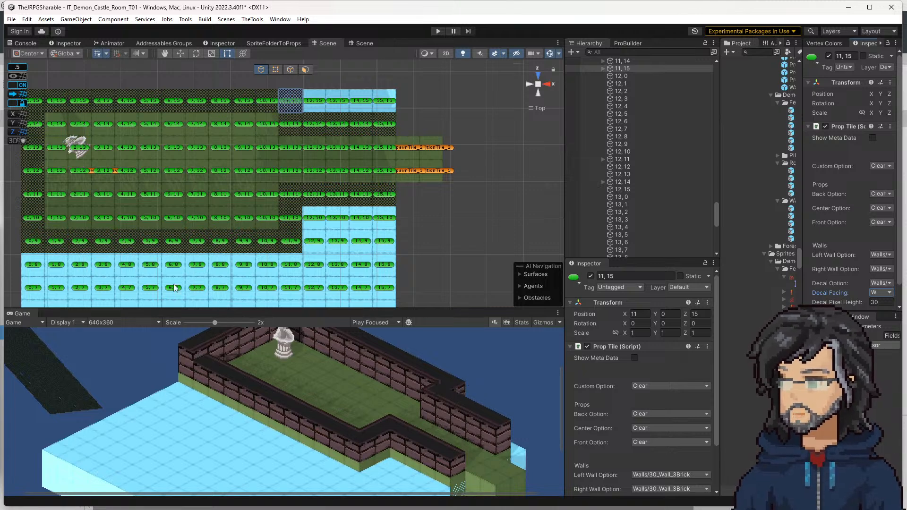
Select tile 0, 9 and set its Decal Option to the corner decal from Walls
middle_drag(161, 252, 267, 248)
click(132, 237)
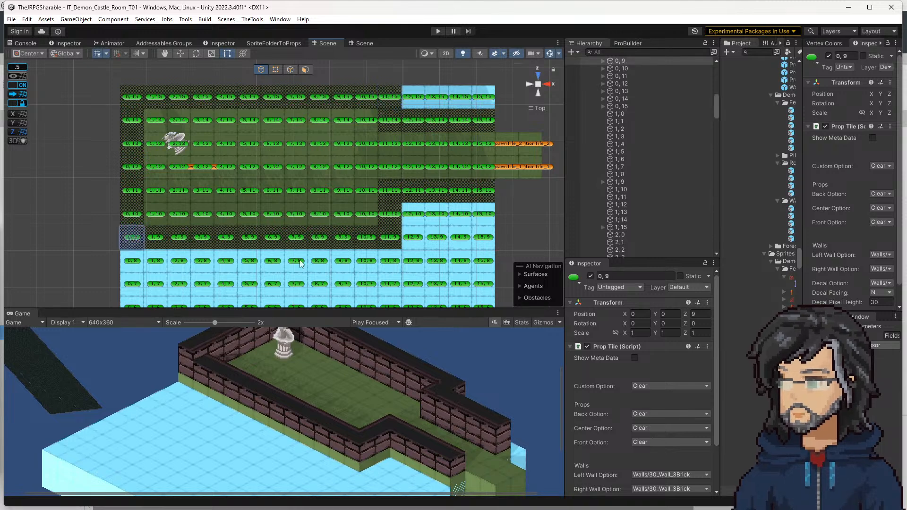
click(882, 283)
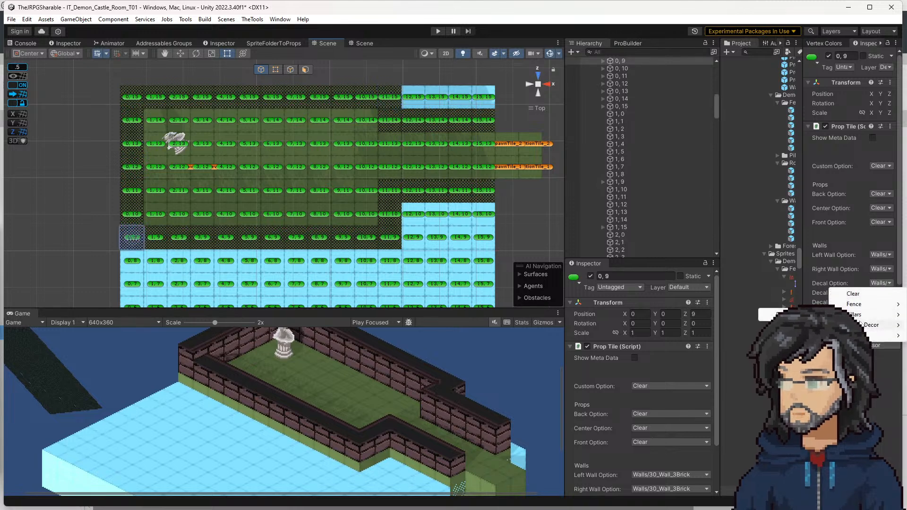
mouse_move(853, 336)
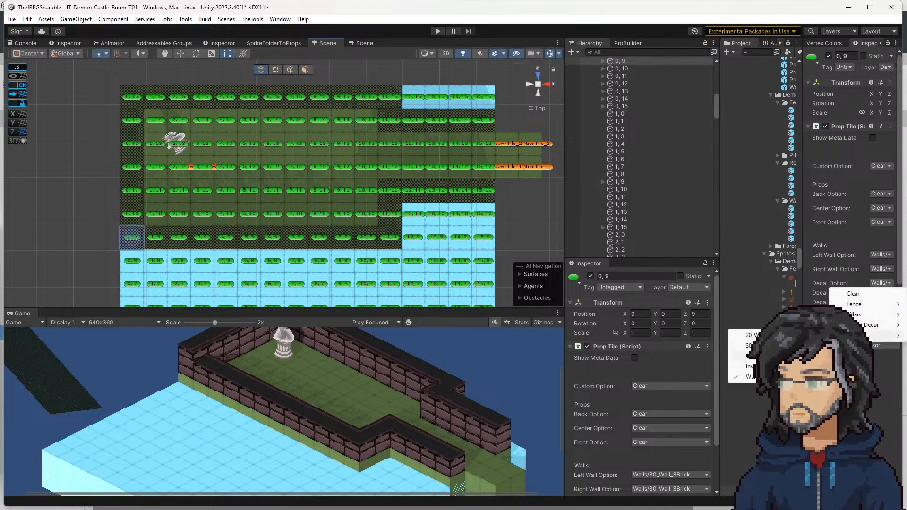
click(785, 357)
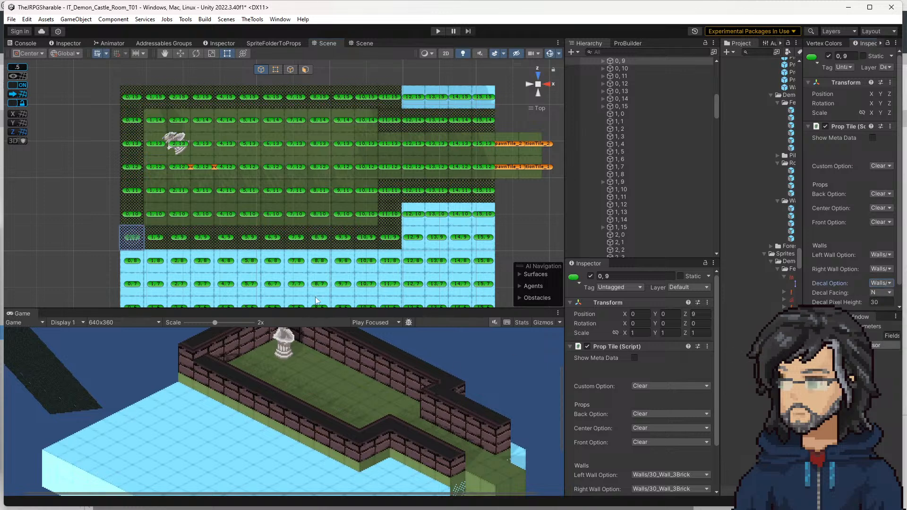
Test the room in play mode with an enlarged Game view, walking the character from the statue to the passage, and stop the run
click(440, 31)
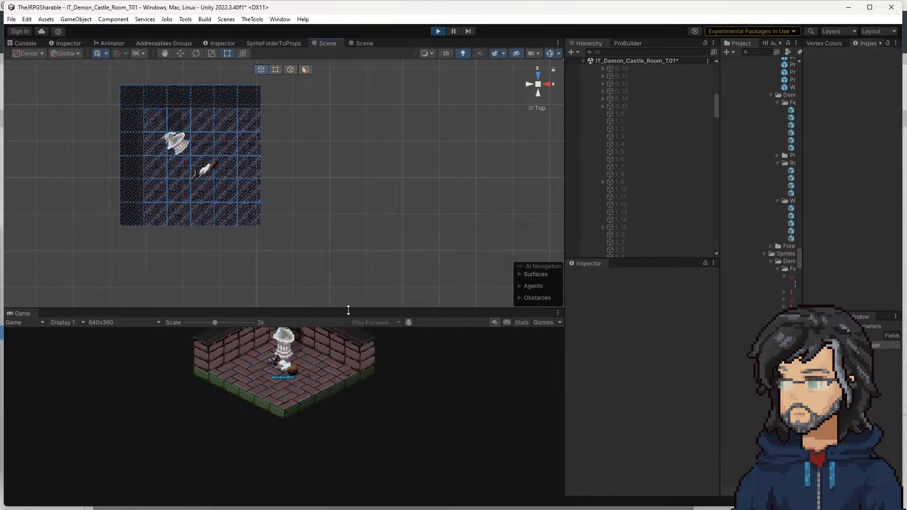
drag(348, 310, 349, 95)
key(d)
key(d)
key(a)
key(w)
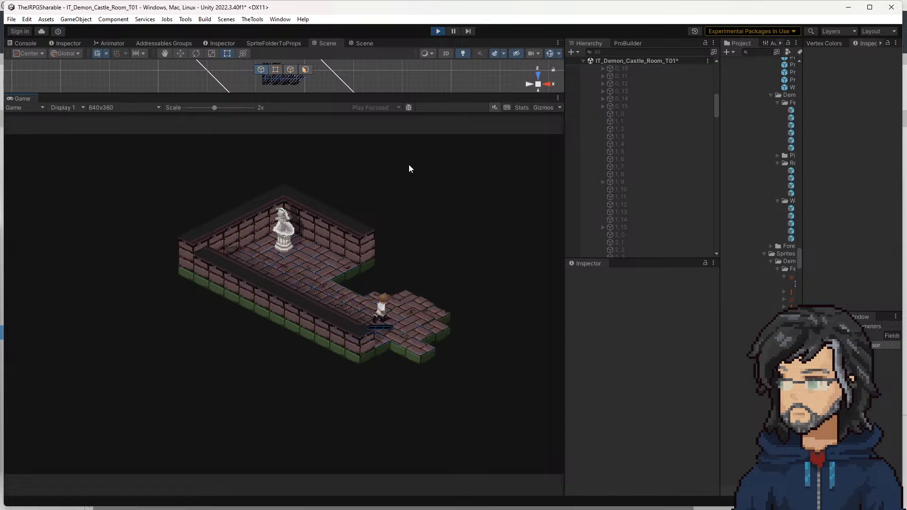
key(a)
key(d)
key(d)
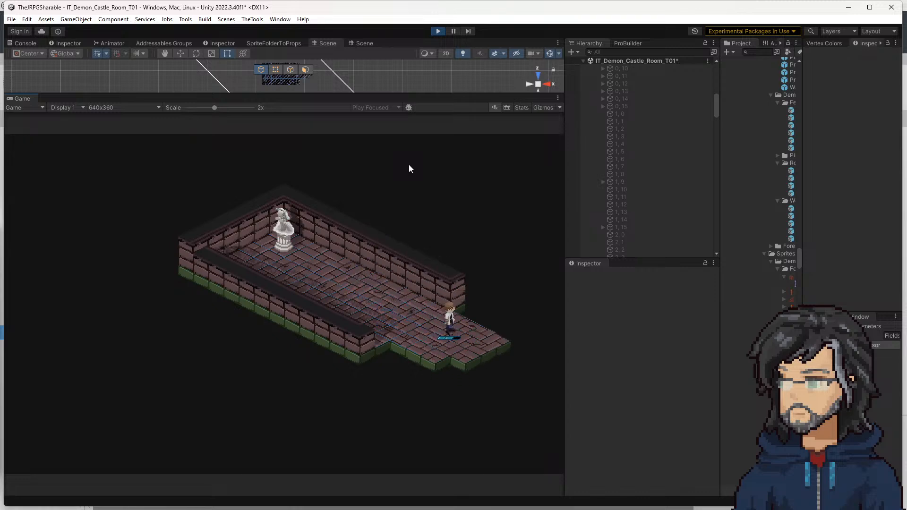
key(d)
key(s)
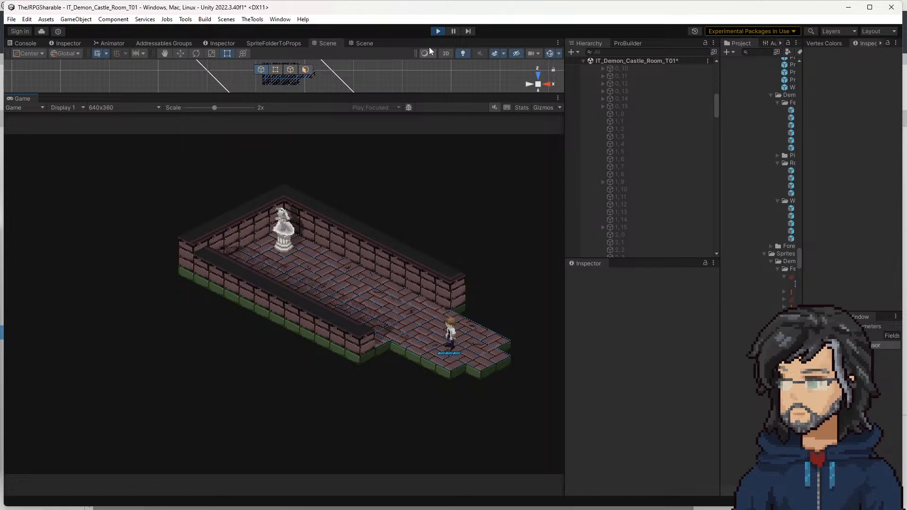
click(442, 32)
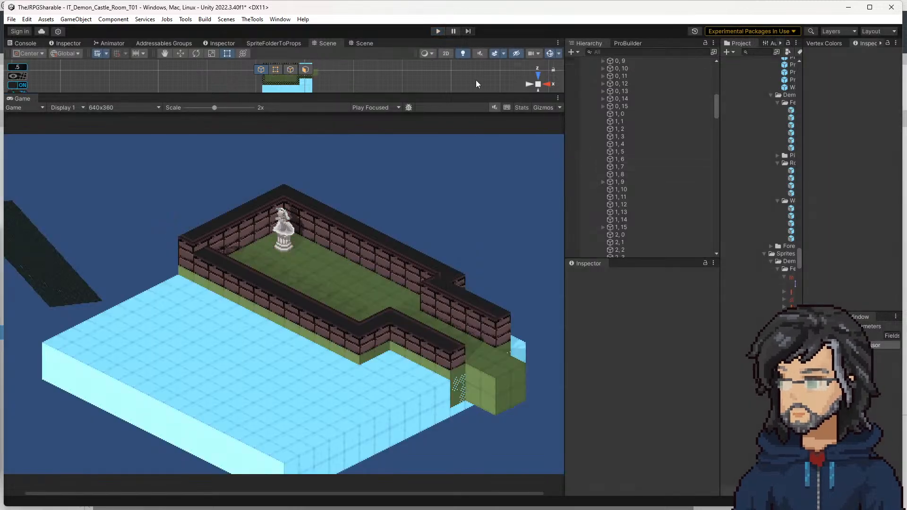
Save the scene and test the room in play mode, walking the character from the statue to the end of the passage
key(ctrl+s)
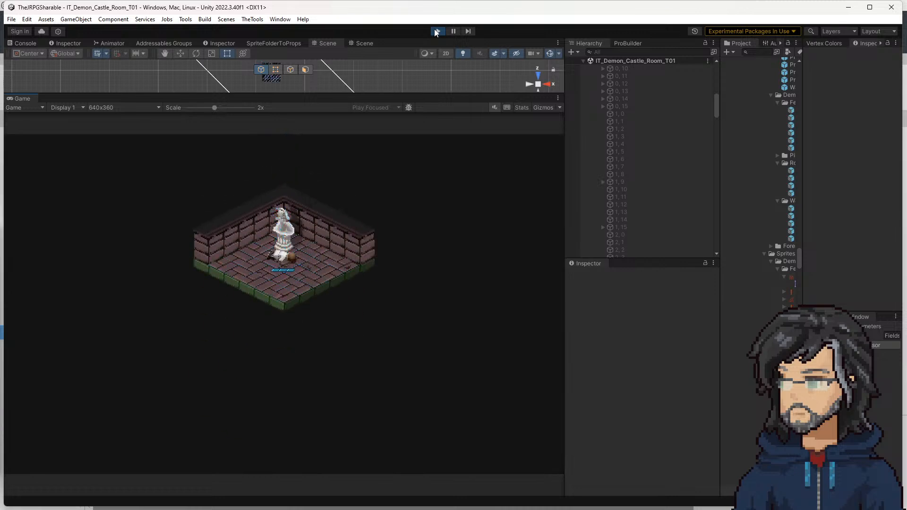
key(a)
key(d)
key(w)
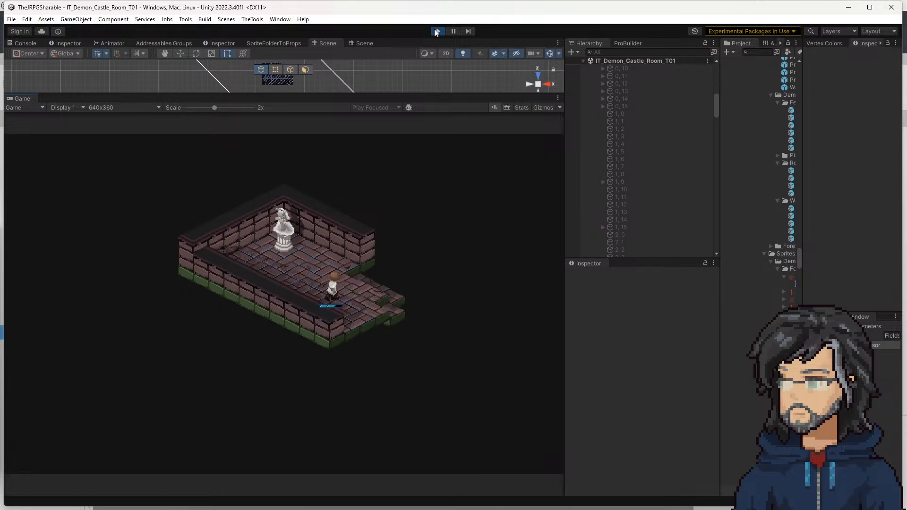
key(d)
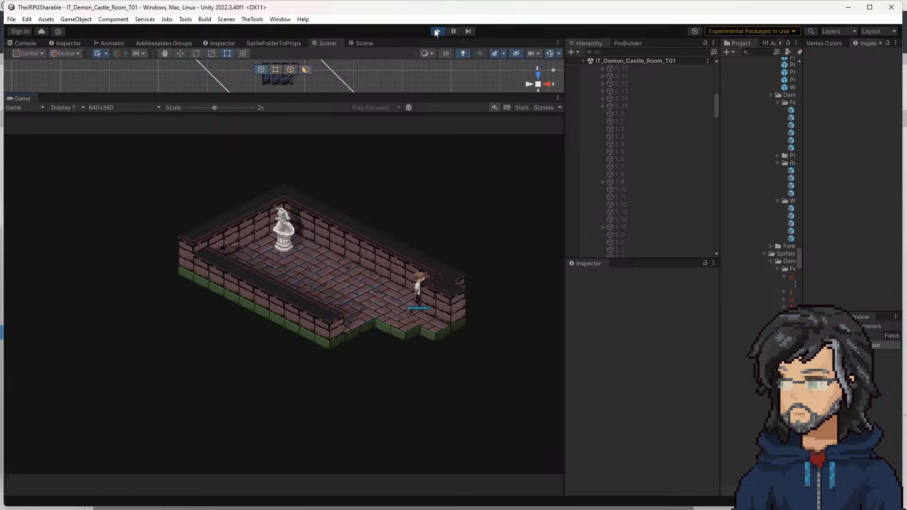
key(s)
key(d)
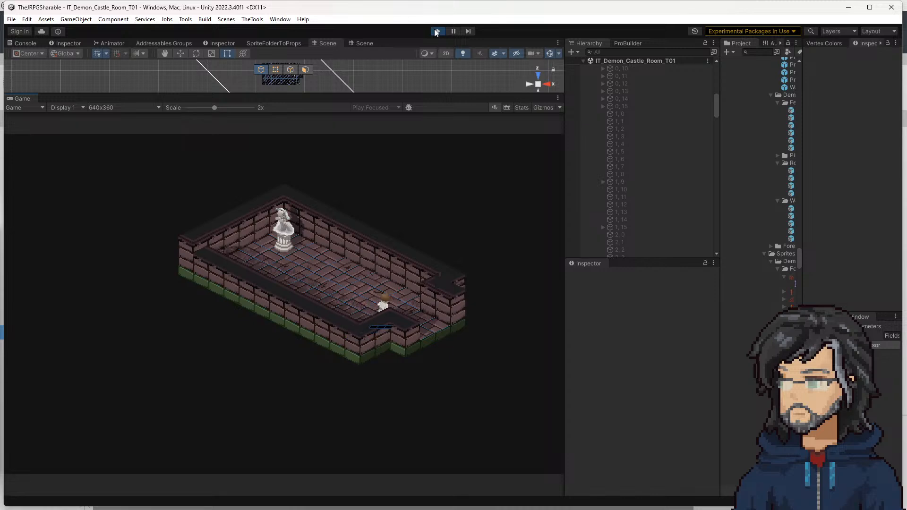
key(d)
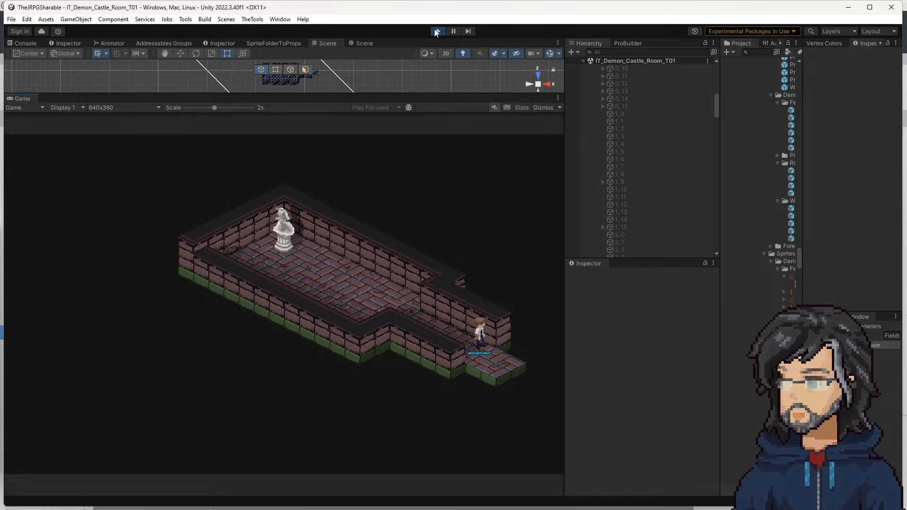
key(d)
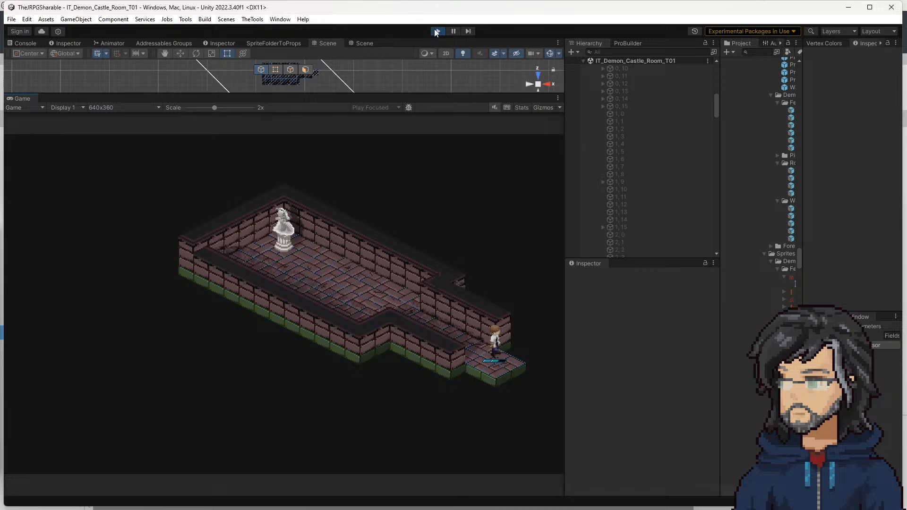
Enlarge the Scene view to inspect the passage end around the character, and share the space again between Scene and Game views
drag(376, 94, 376, 404)
scroll(348, 375, up, 5)
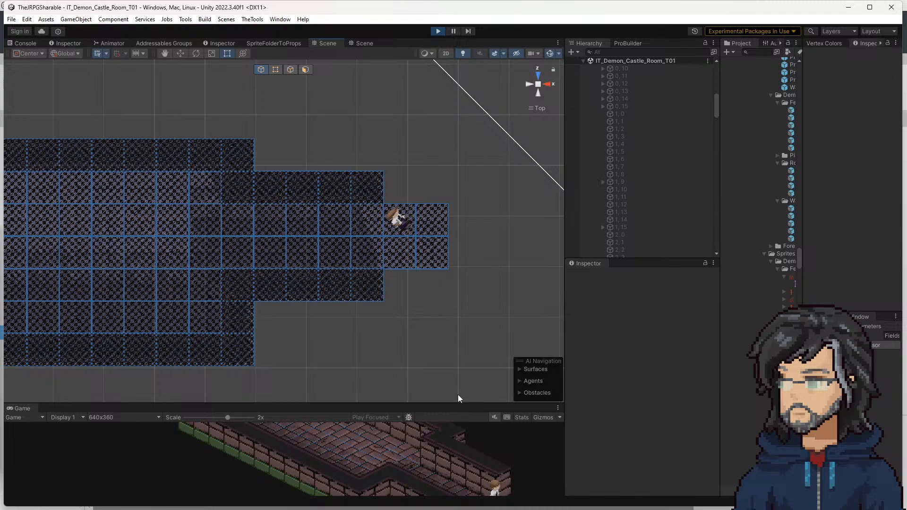
drag(455, 402, 481, 246)
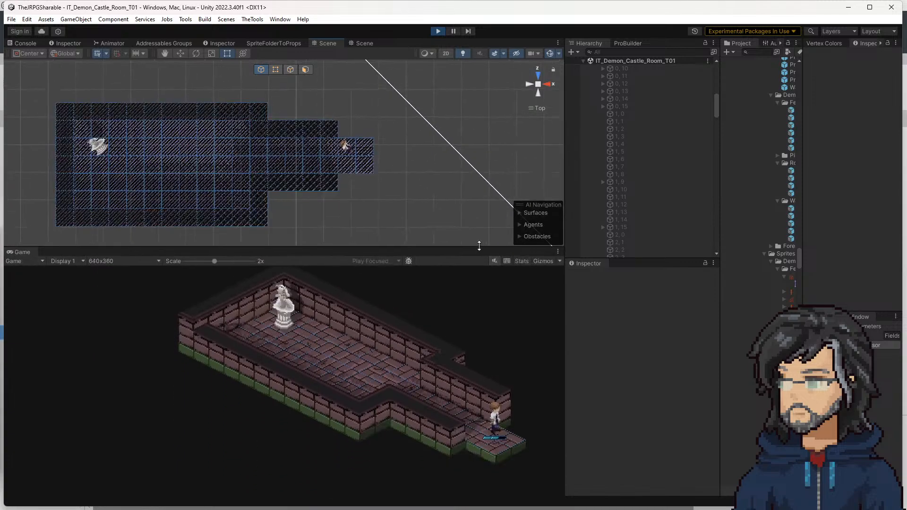
Switch to Aseprite and look through the open wall-top, corner, brick wall and room floor sprites
key(alt+Tab)
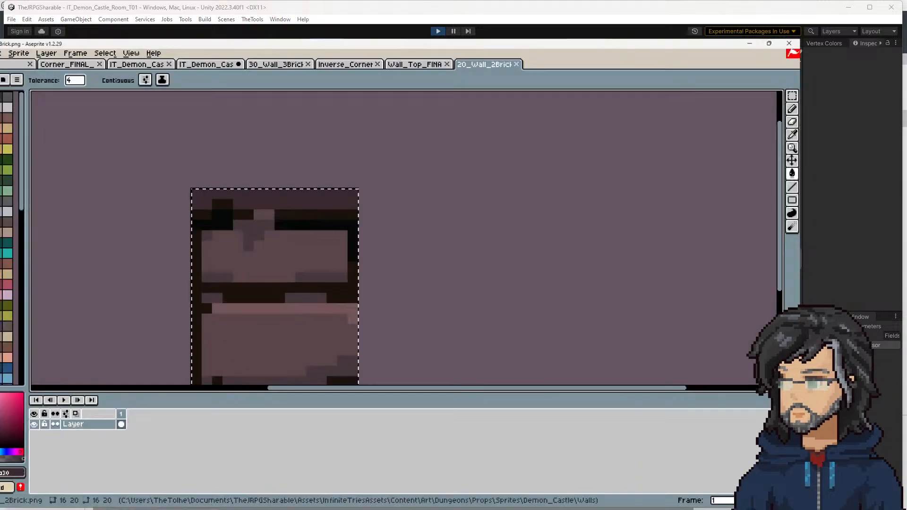
click(503, 28)
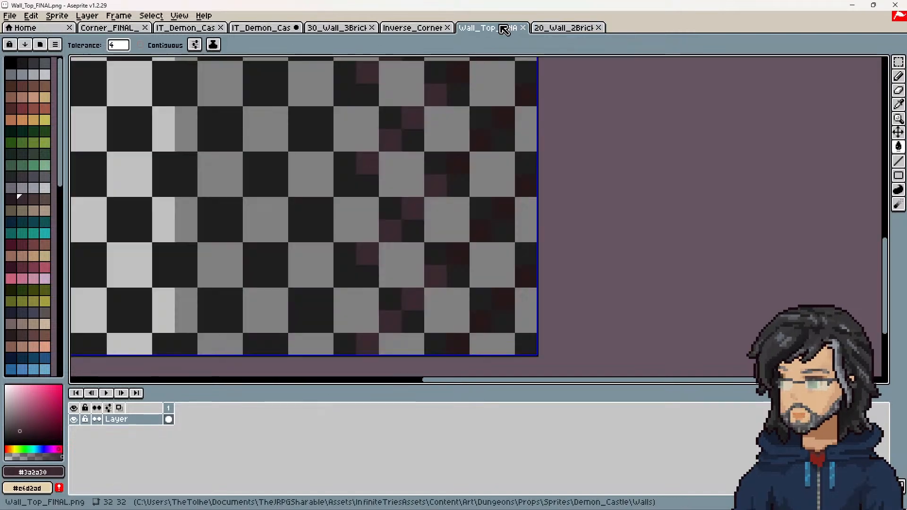
click(411, 28)
click(354, 28)
click(263, 28)
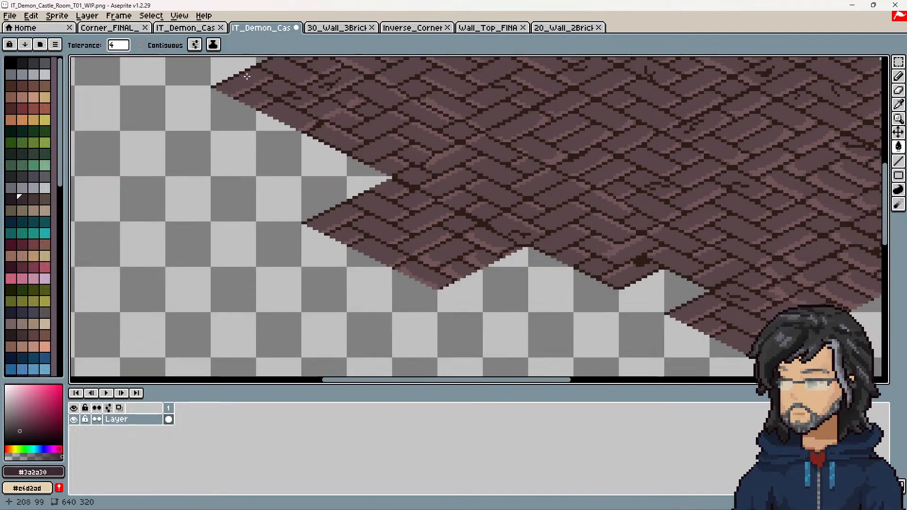
click(186, 28)
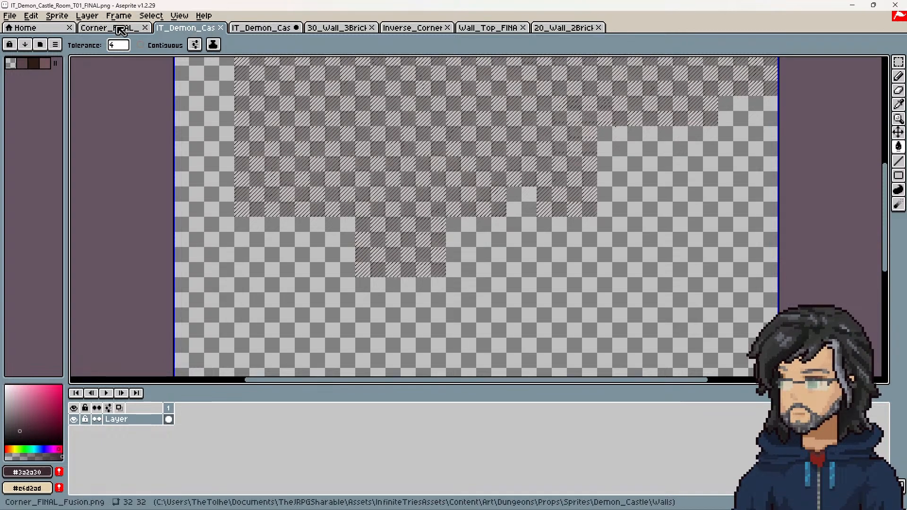
click(135, 28)
Open the sprite Wall_Top_WIP.png from the Walls folder
click(10, 16)
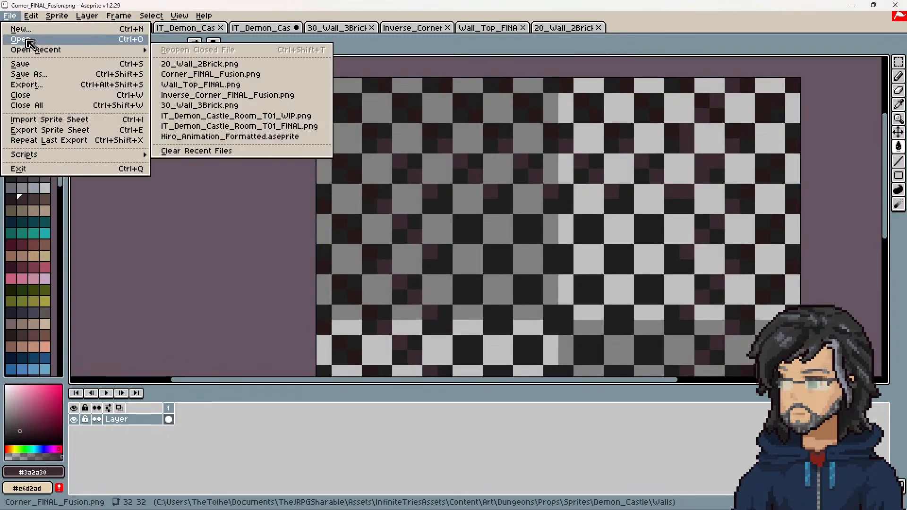
click(43, 38)
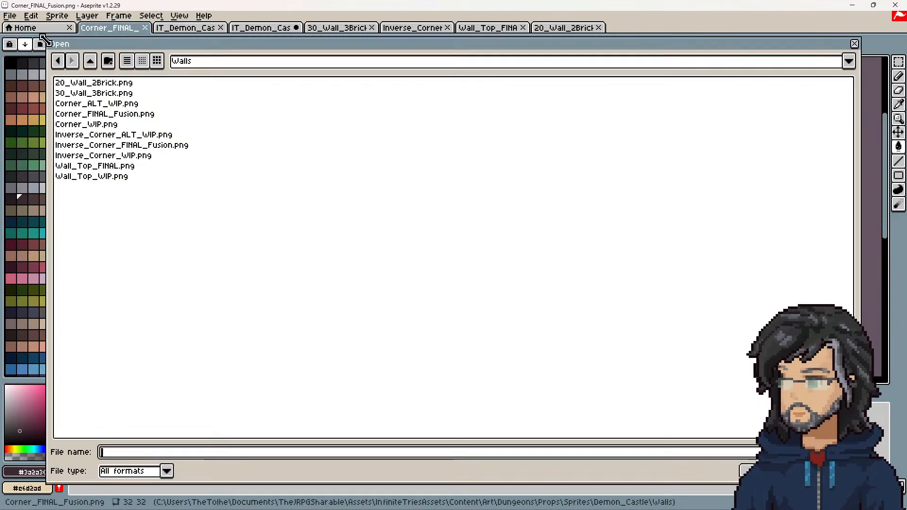
double_click(104, 177)
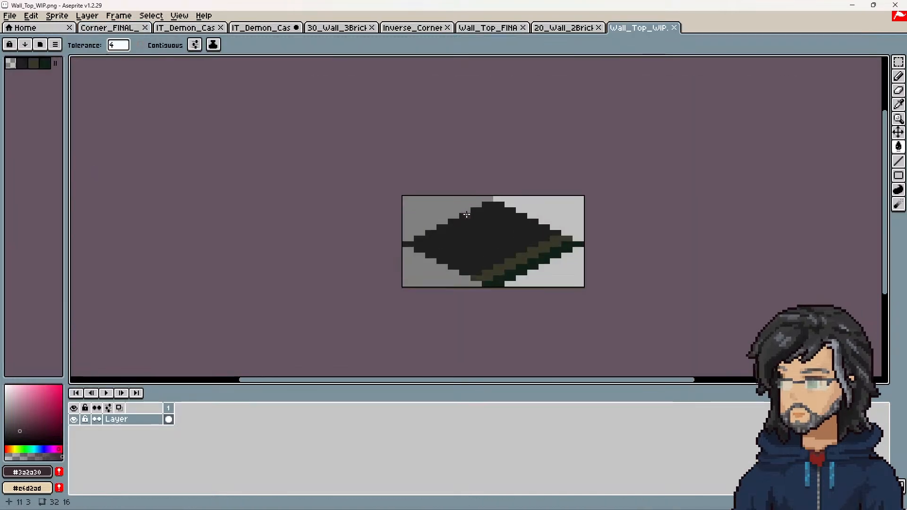
scroll(526, 268, up, 5)
scroll(488, 253, down, 5)
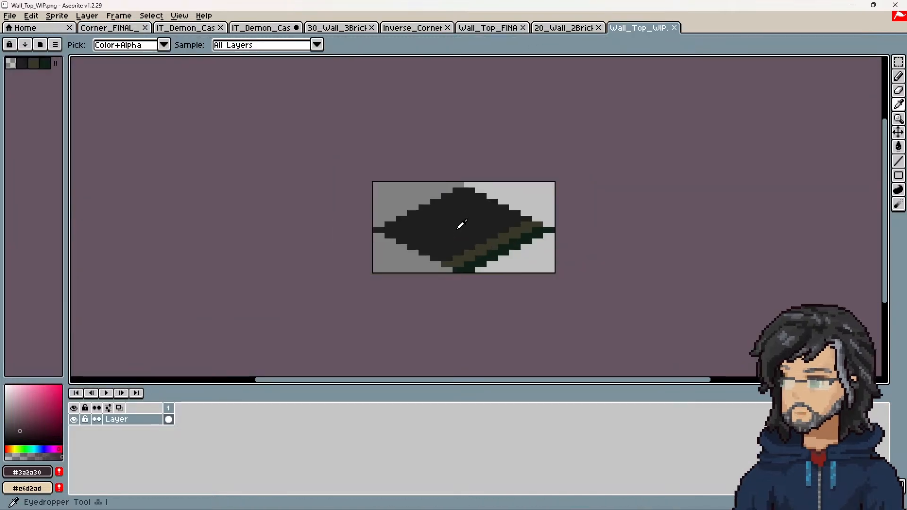
Try to fill the olive and dark green edge stripes with the tile's sampled colour #1e1e1e, and undo the fill
alt+click(455, 221)
key(g)
click(492, 258)
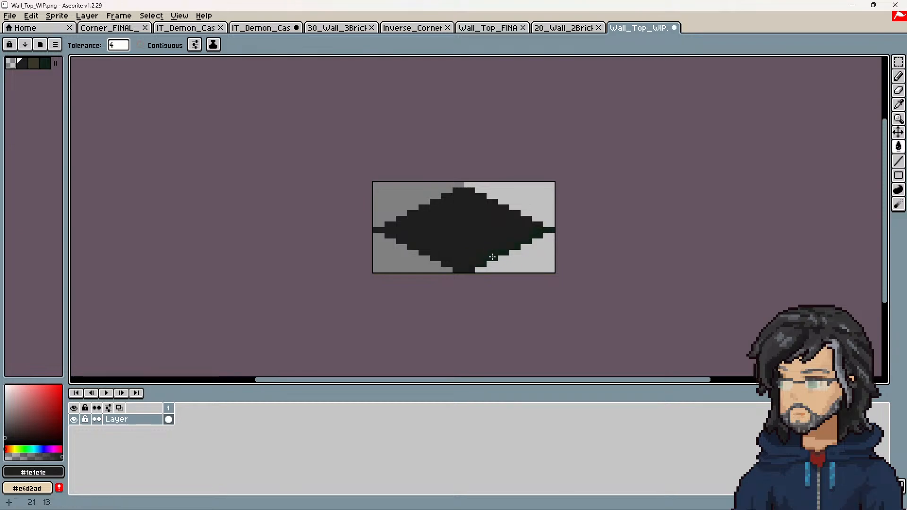
scroll(492, 265, up, 3)
scroll(496, 257, down, 2)
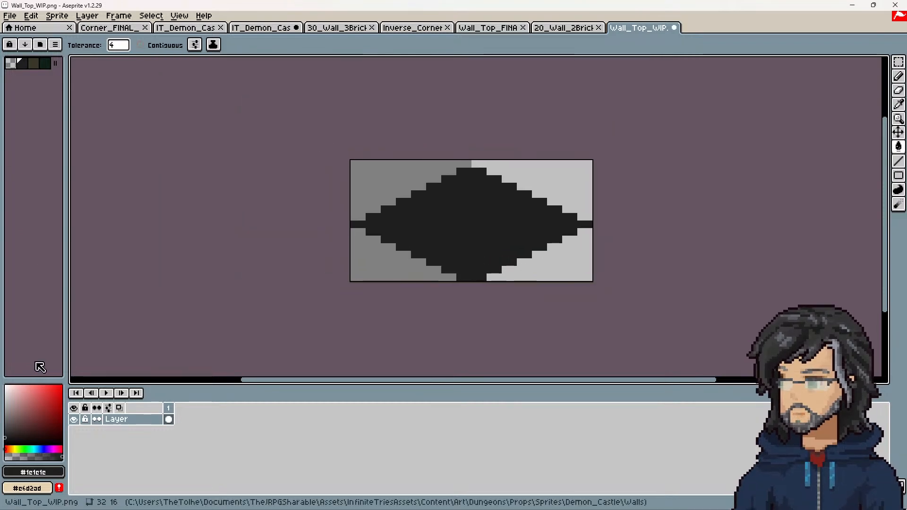
click(45, 456)
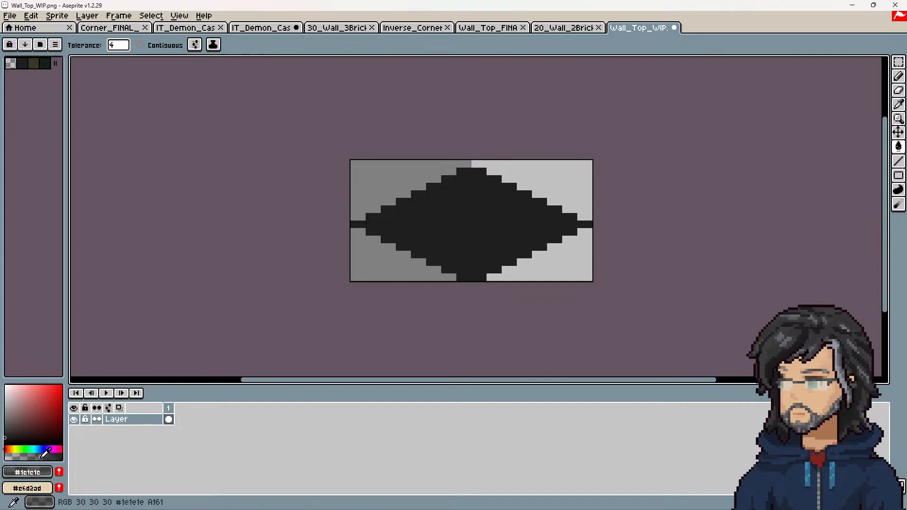
key(ctrl+v)
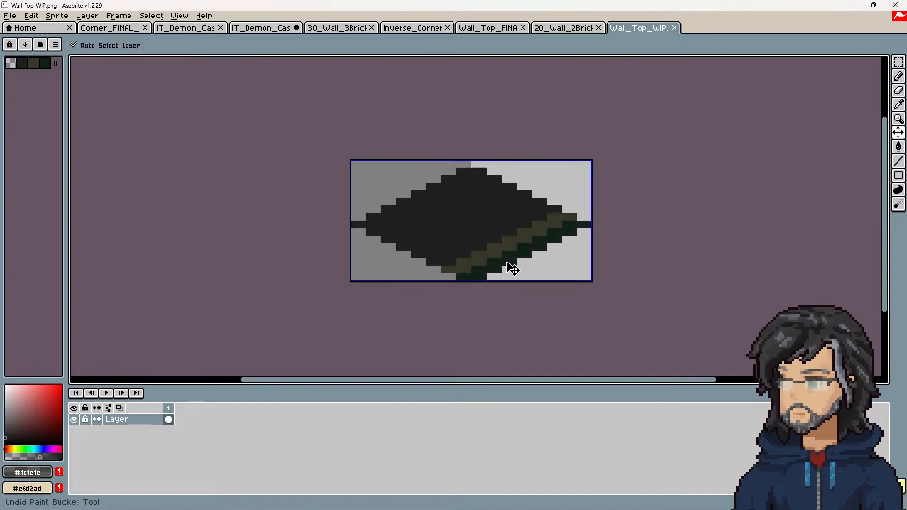
Select the dark green edge stripe with the contiguous Magic Wand and place copies of it just above the olive stripe
click(898, 62)
click(885, 63)
click(517, 259)
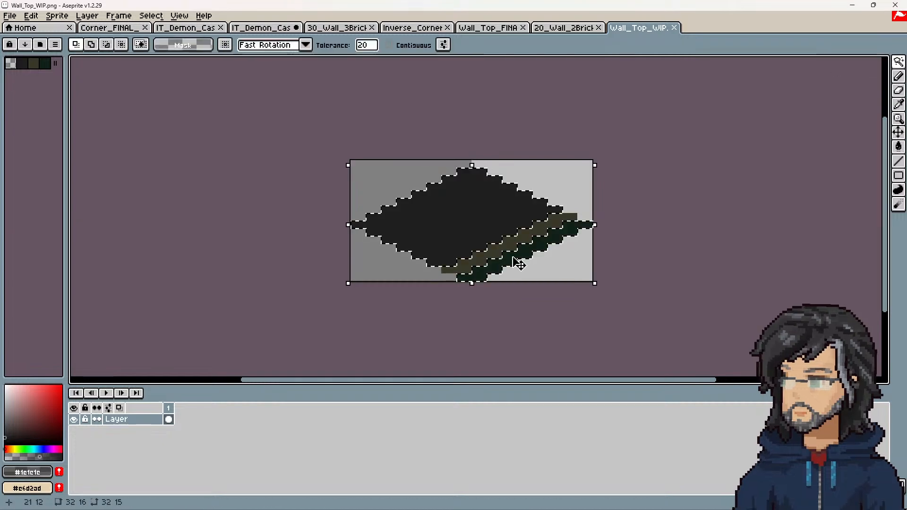
click(389, 45)
click(524, 262)
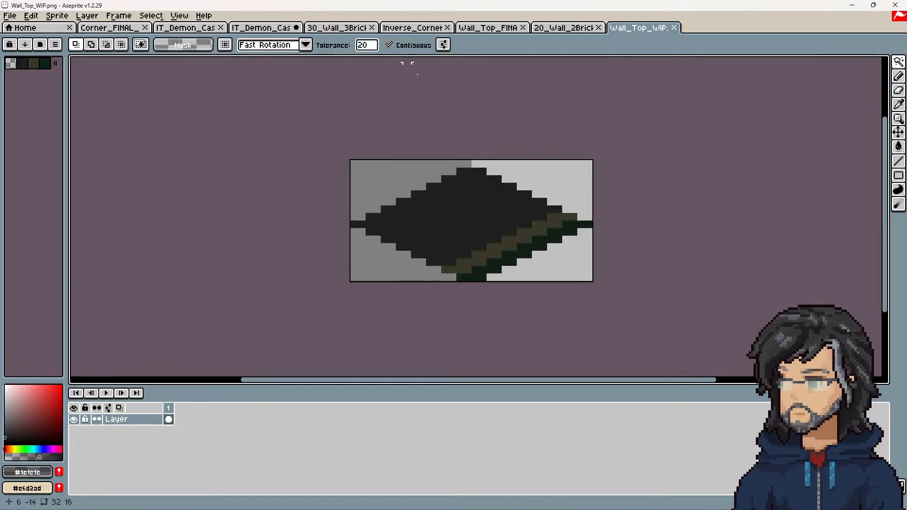
drag(523, 260, 492, 238)
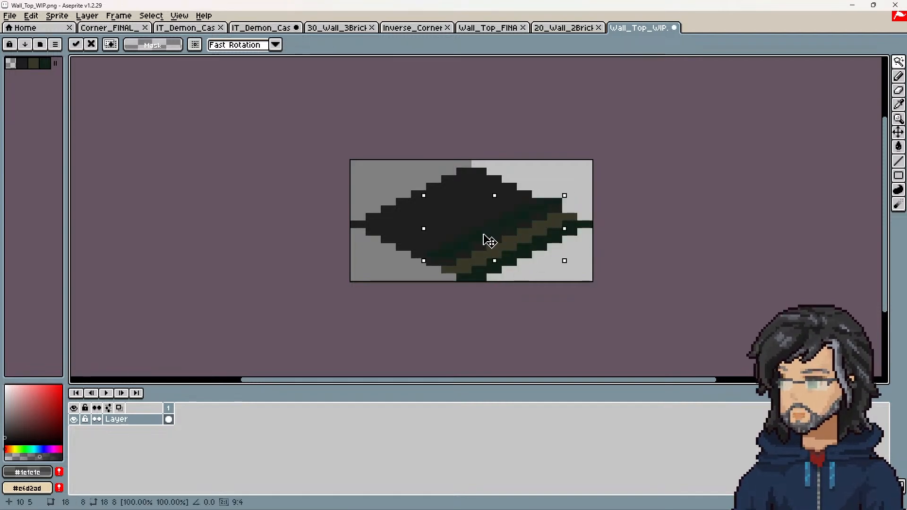
key(Escape)
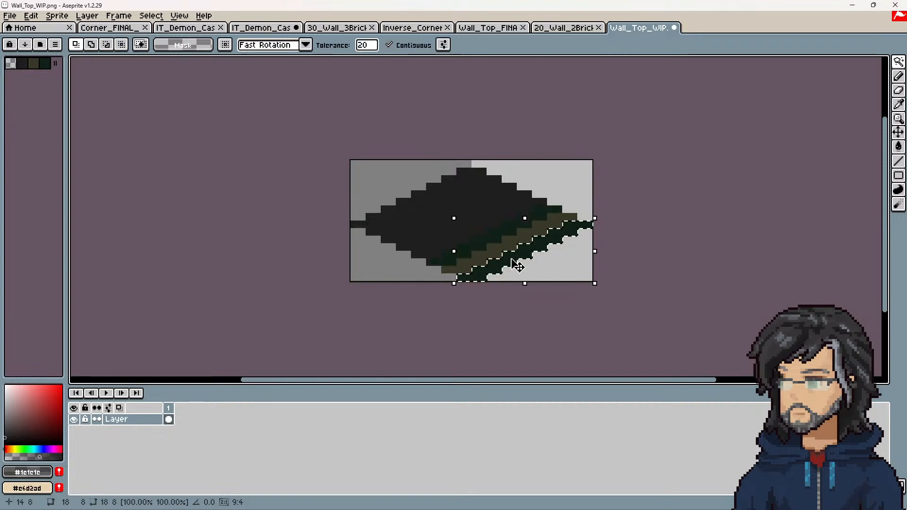
drag(517, 266, 478, 231)
key(Escape)
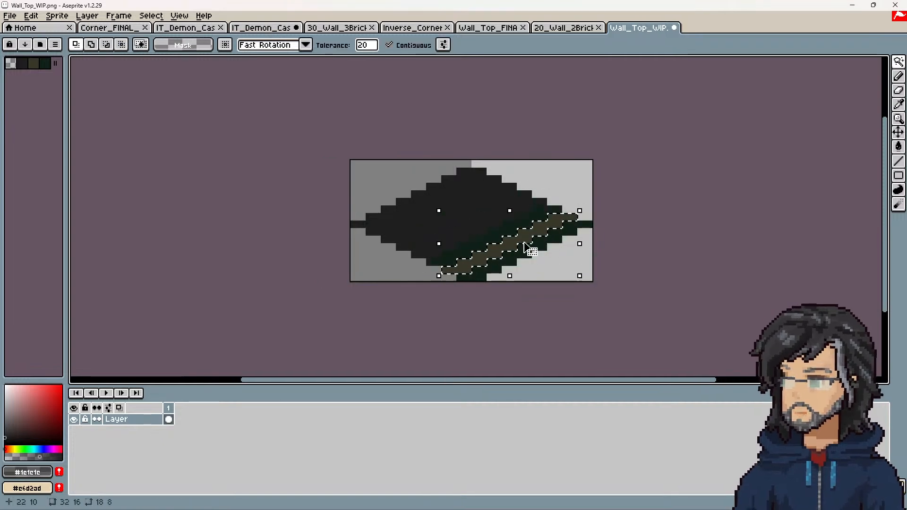
Select the olive stripe and place a copy of it directly above the copied dark green stripe
click(520, 248)
key(Escape)
click(492, 234)
click(512, 249)
click(508, 248)
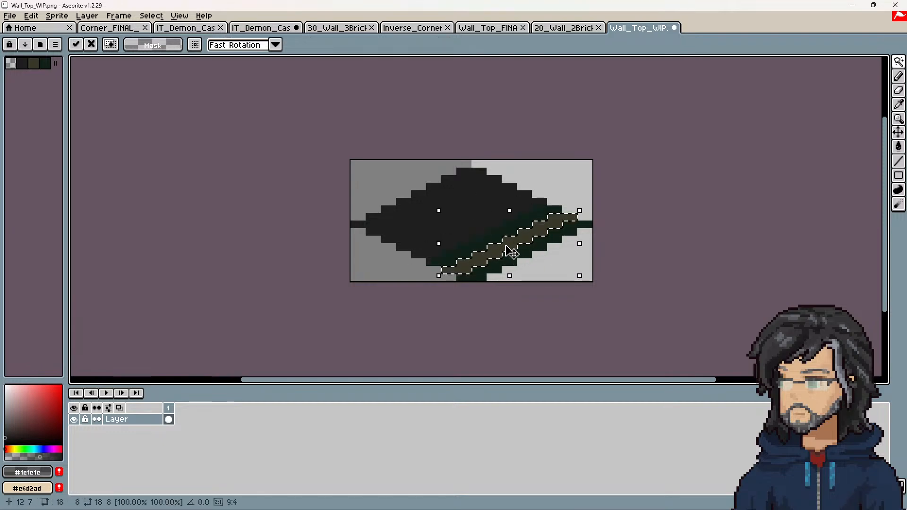
drag(481, 233, 482, 240)
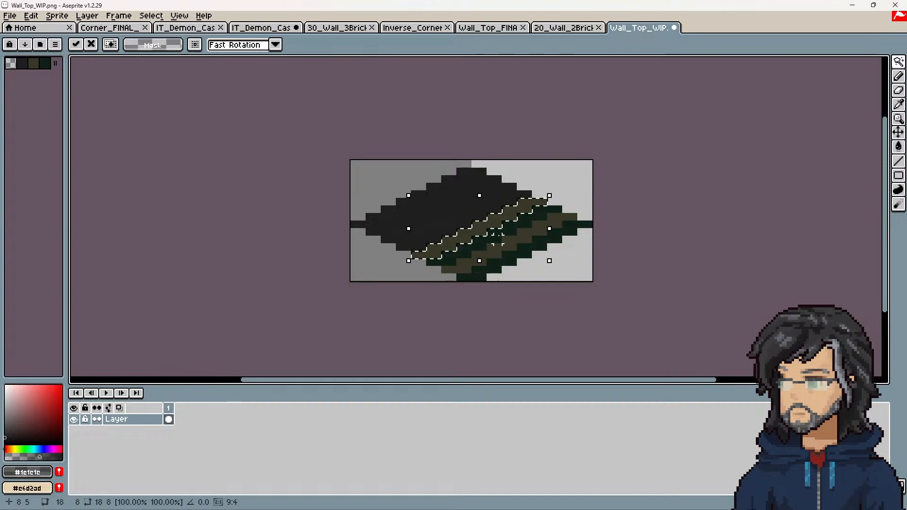
Repeat the alternating dark green and olive stripe copies further up across the wall-top tile
click(498, 238)
click(510, 236)
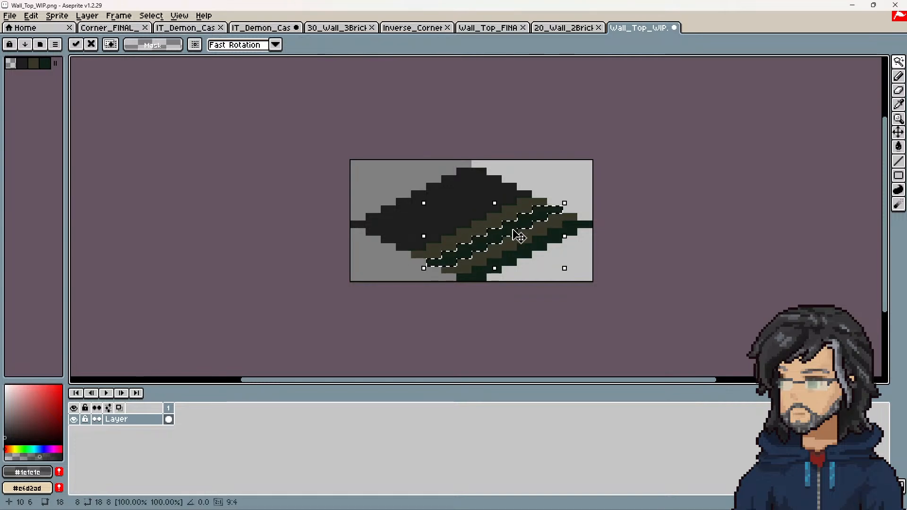
mouse_move(491, 231)
mouse_down()
mouse_move(482, 235)
mouse_move(500, 233)
mouse_up()
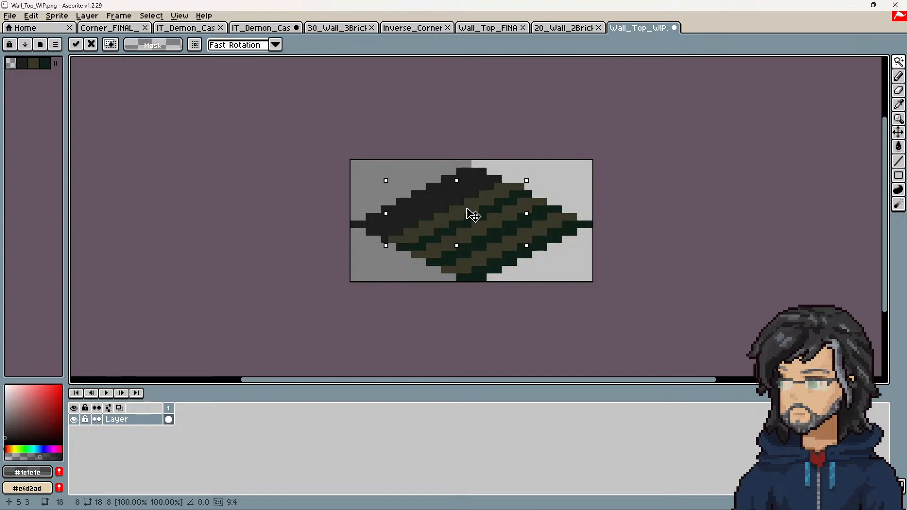
click(484, 210)
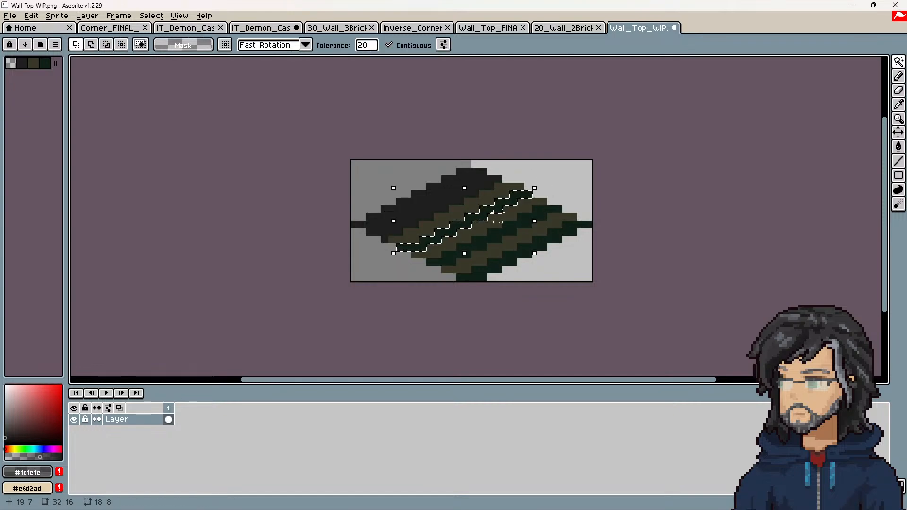
click(497, 217)
drag(466, 201, 472, 200)
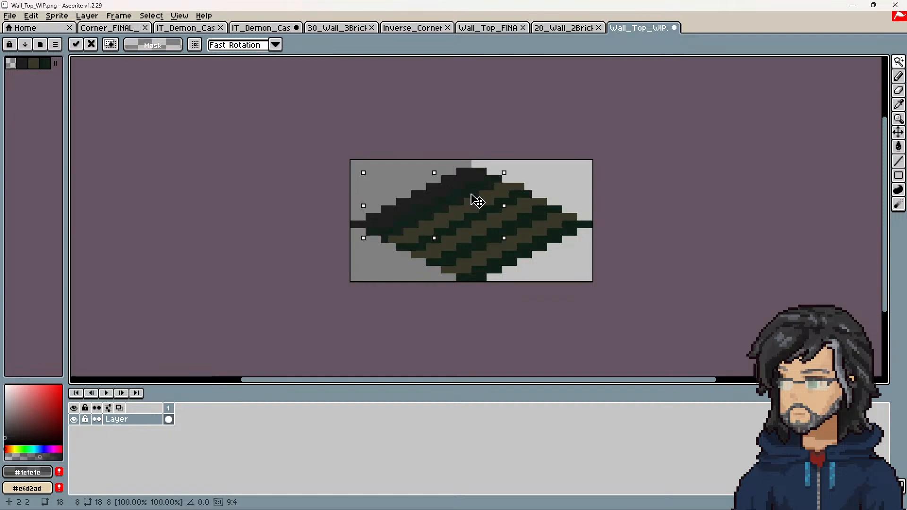
Place the dark green stripe copy between the upper two olive stripes and select the olive stripe below it
drag(425, 213, 447, 231)
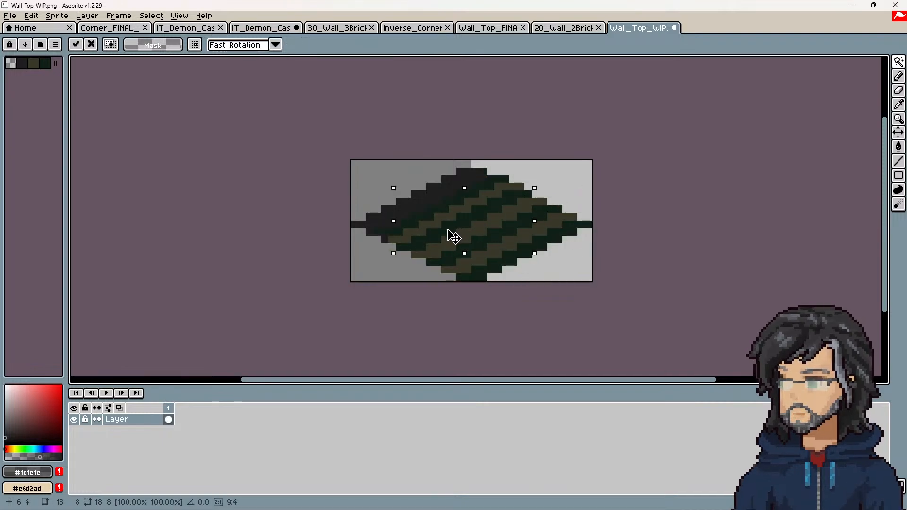
click(505, 229)
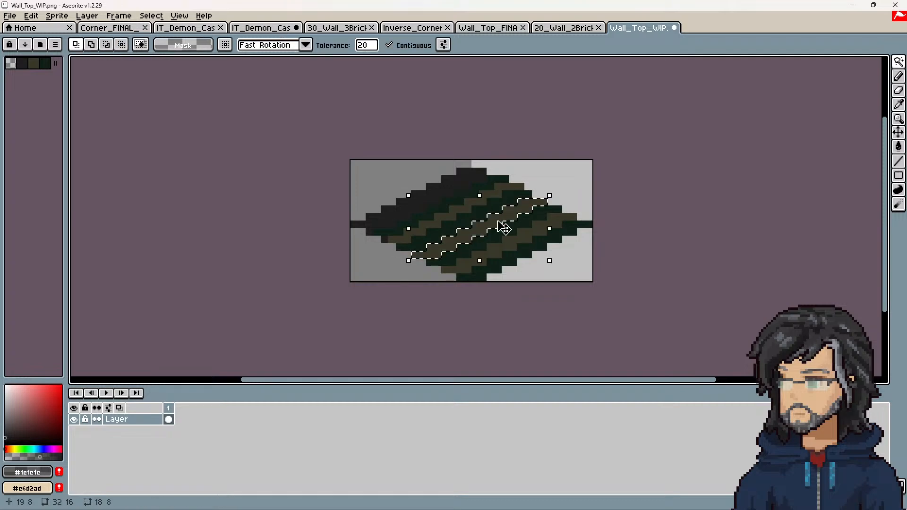
Try to place further olive and dark green stripe copies towards the tile's upper-left edge, and undo them
click(491, 236)
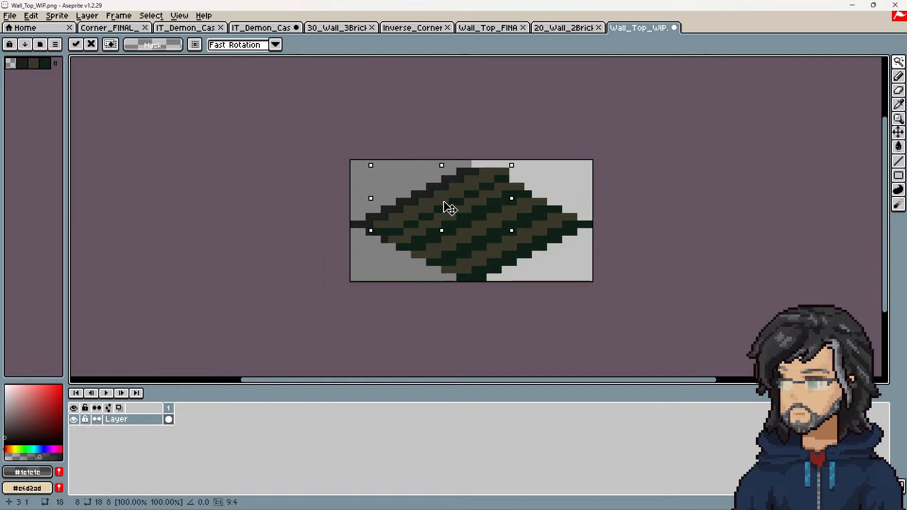
drag(451, 212, 450, 214)
click(498, 217)
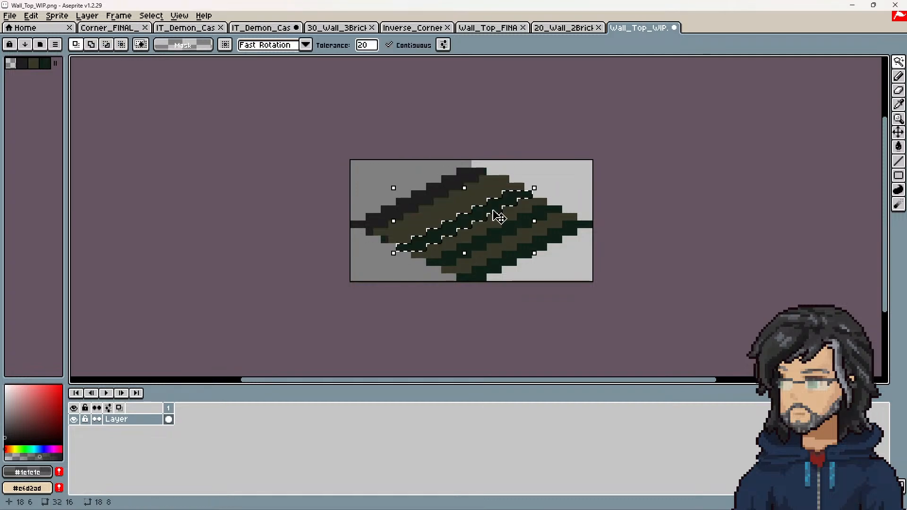
click(478, 229)
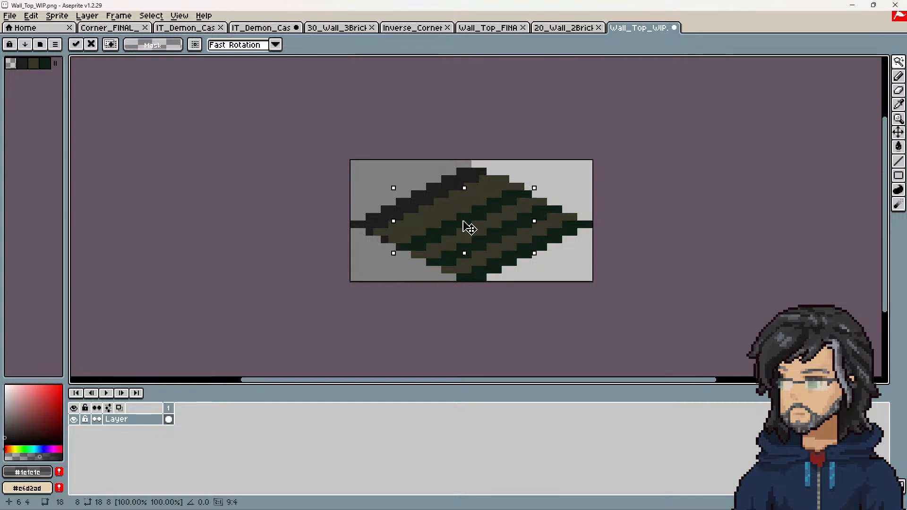
mouse_move(432, 204)
mouse_down()
mouse_move(413, 204)
mouse_move(421, 212)
mouse_move(415, 205)
mouse_up()
key(ctrl+z)
key(ctrl+z)
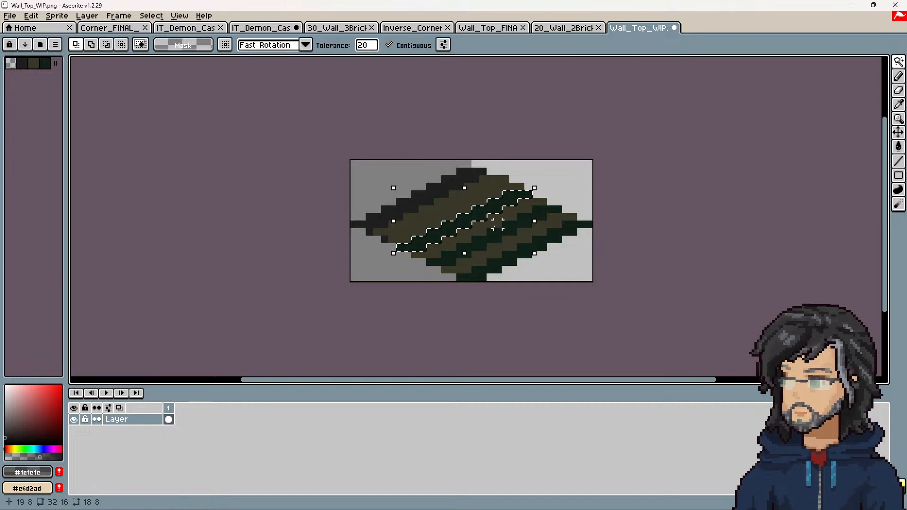
key(ctrl+z)
key(ctrl+z)
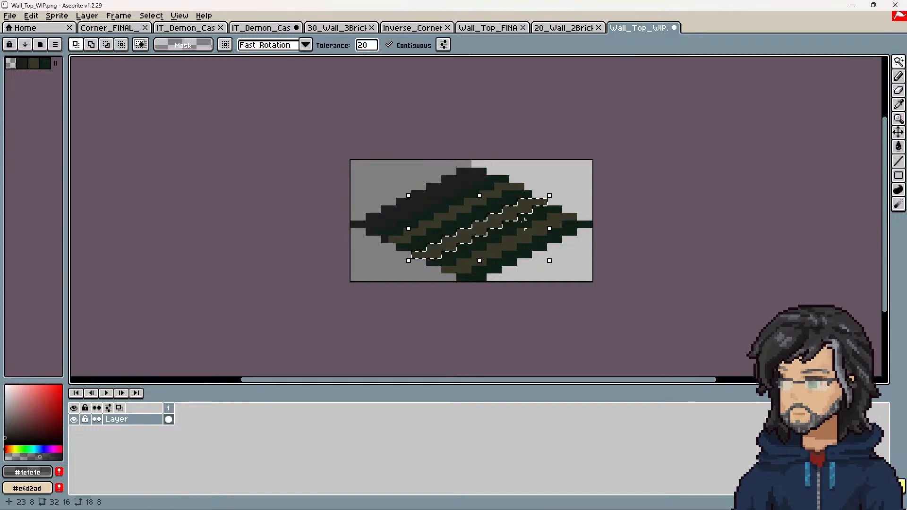
Place a copy of the middle olive stripe over the uppermost olive stripe and clear the selection
click(481, 237)
drag(482, 235, 454, 221)
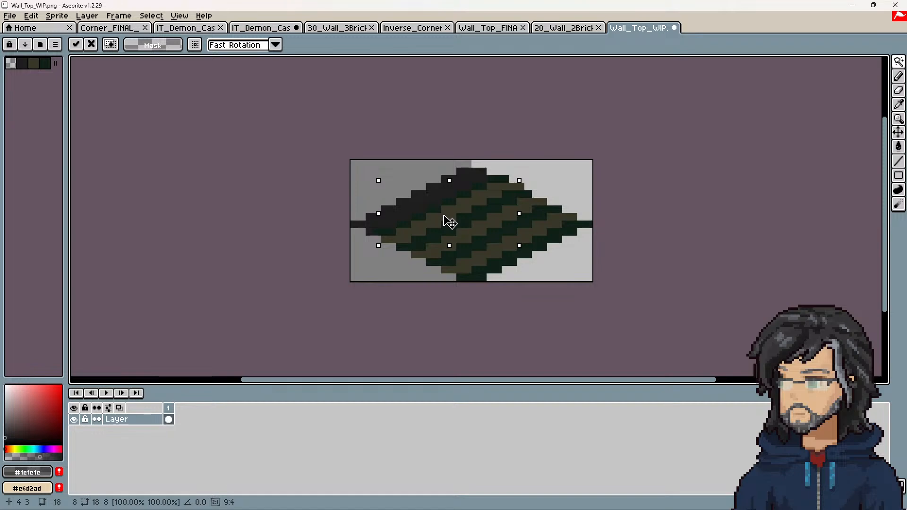
key(ctrl+d)
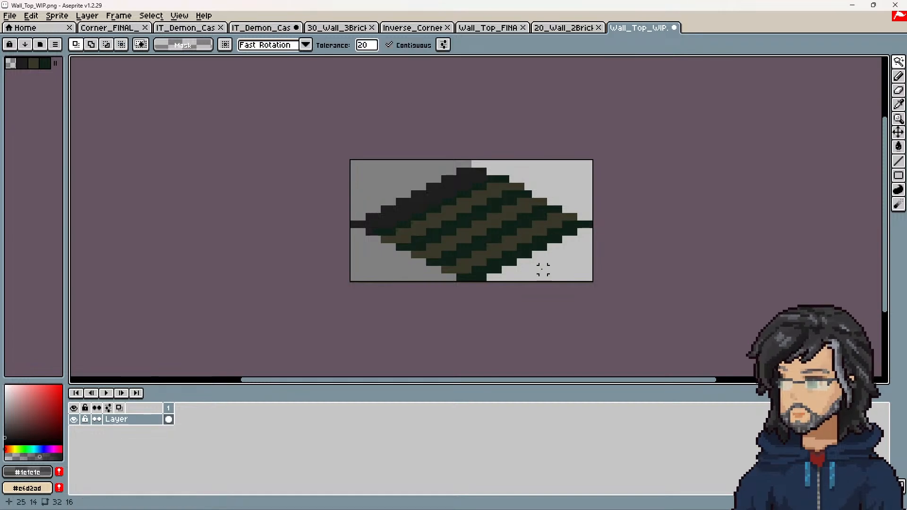
Delete the uppermost olive stripe and rebuild the pattern up to the tile's upper-left edge with fresh olive and dark green stripe copies
click(441, 219)
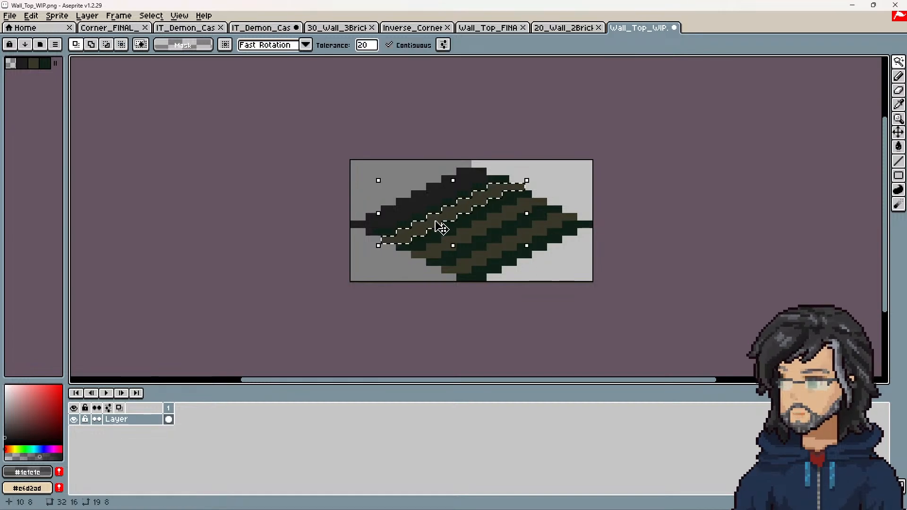
key(Delete)
key(ctrl+d)
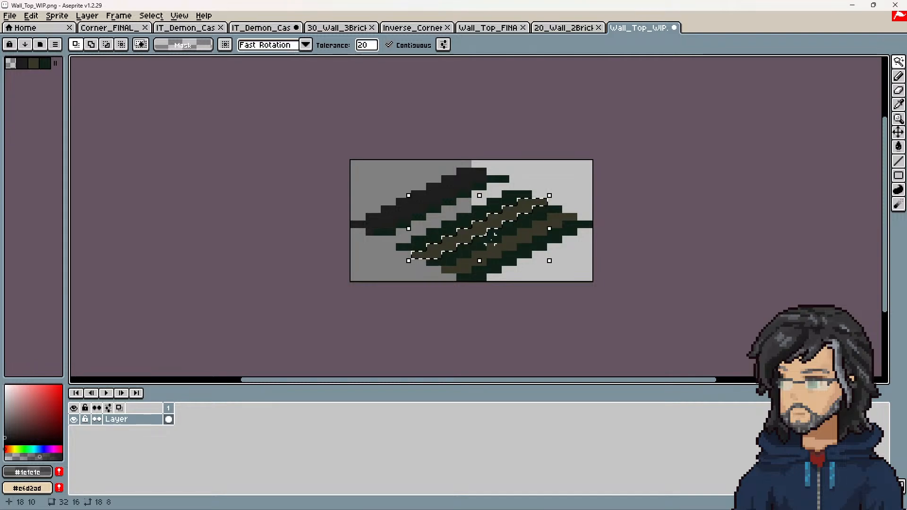
click(489, 235)
drag(477, 236, 442, 210)
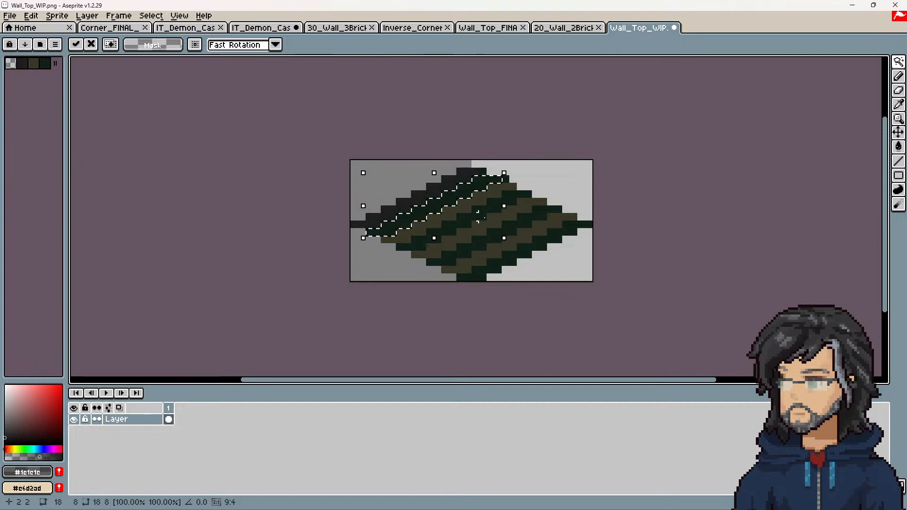
drag(481, 203, 453, 192)
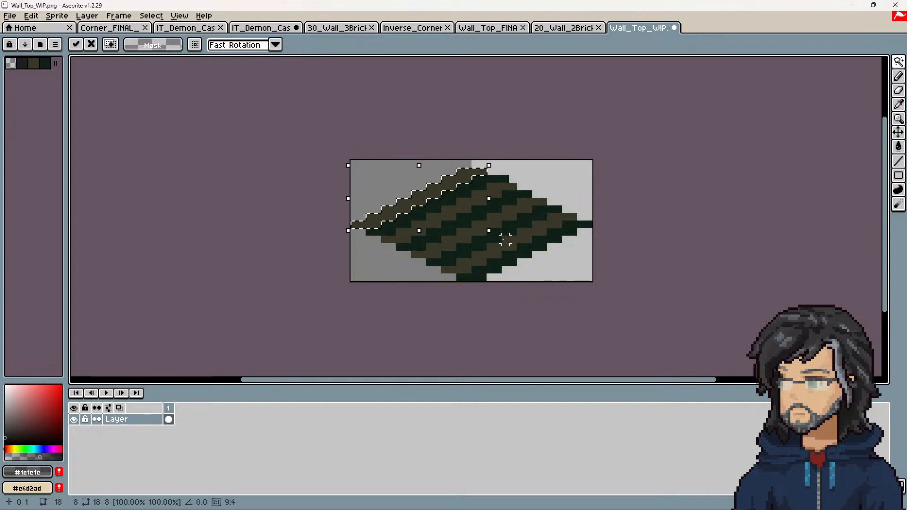
key(ctrl+d)
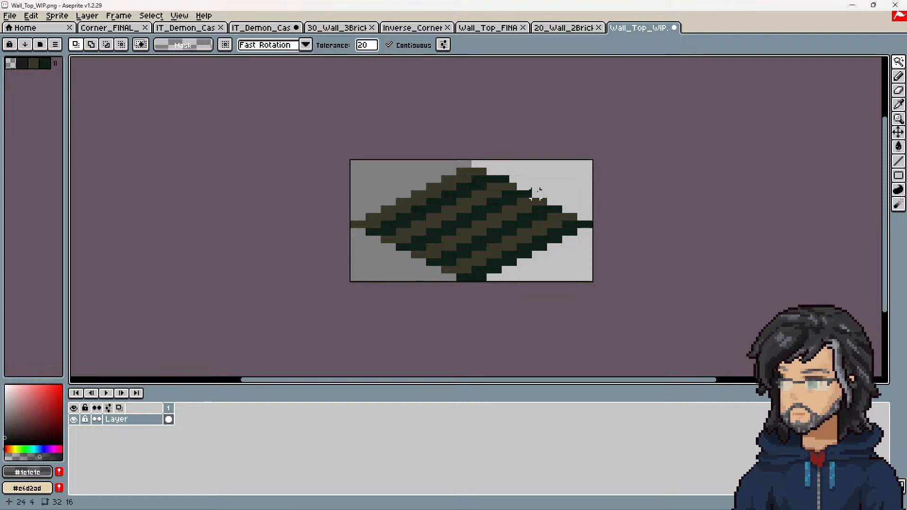
Select the uppermost dark green stripe and try to erase stray pixels near the tile's top corner
click(494, 180)
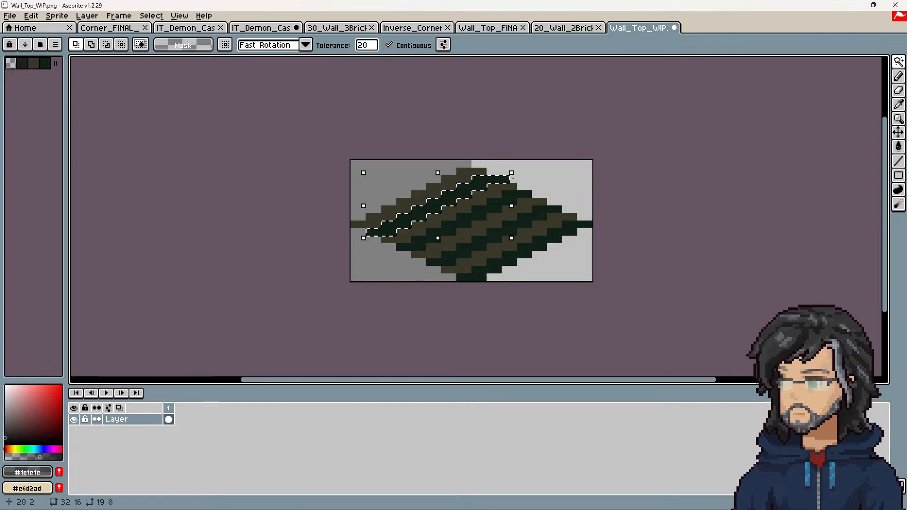
key(b)
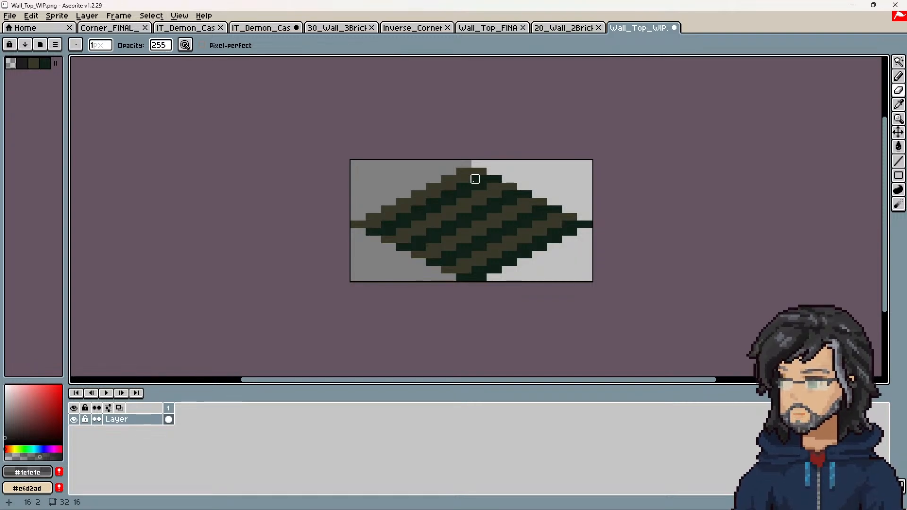
drag(460, 171, 468, 171)
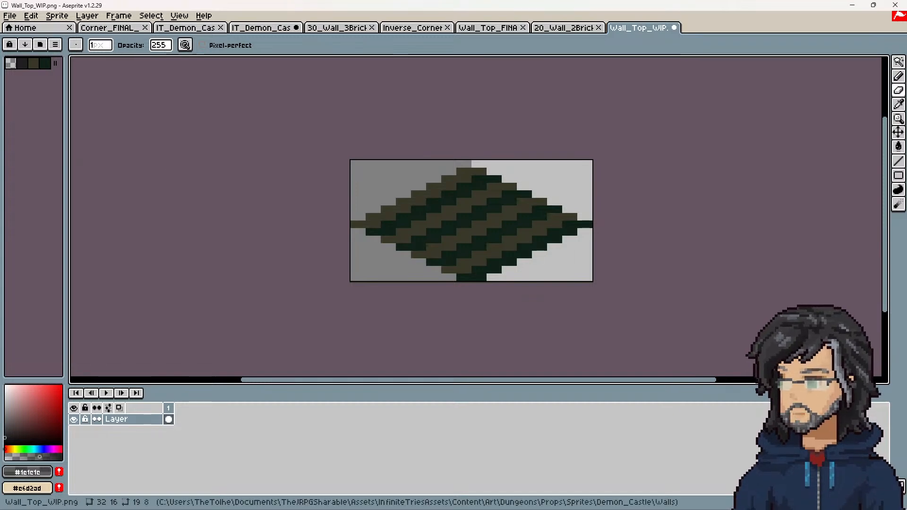
Switch to the Paint Bucket and make the palette colour #1e1e1e the foreground colour with its alpha reduced
click(22, 64)
key(g)
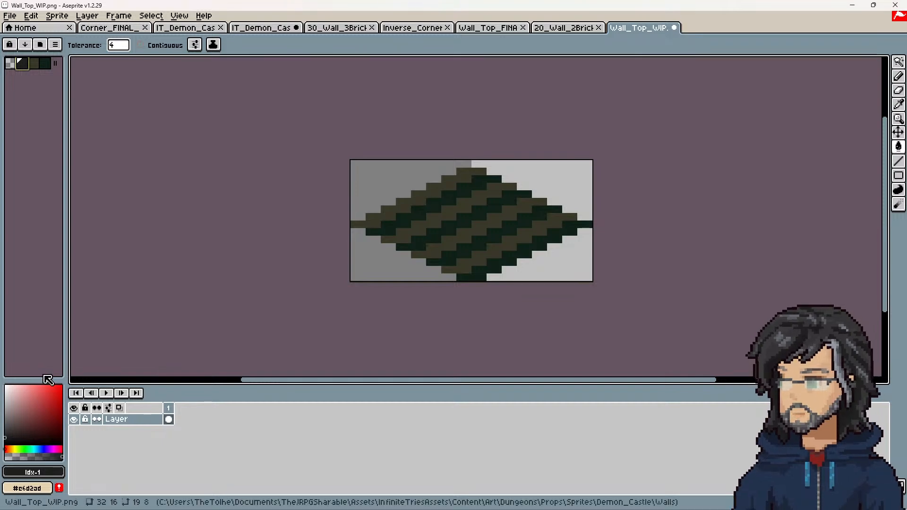
click(57, 474)
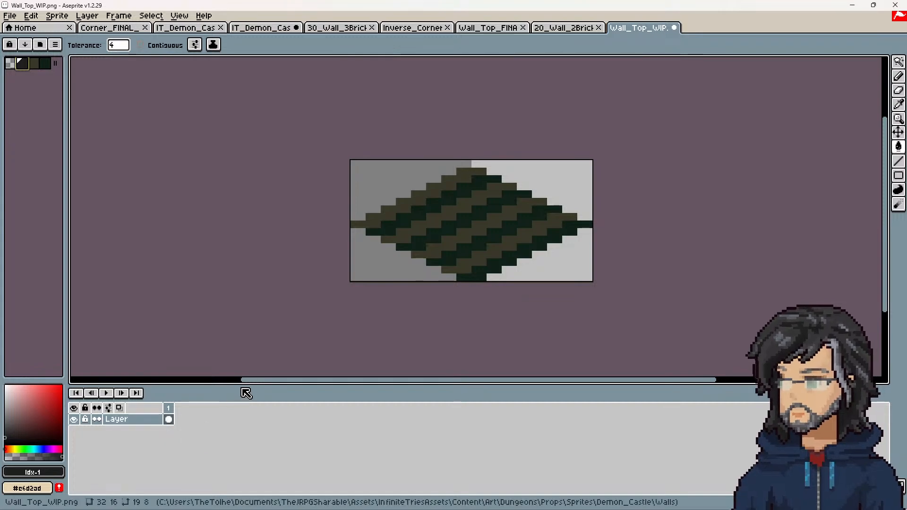
key(])
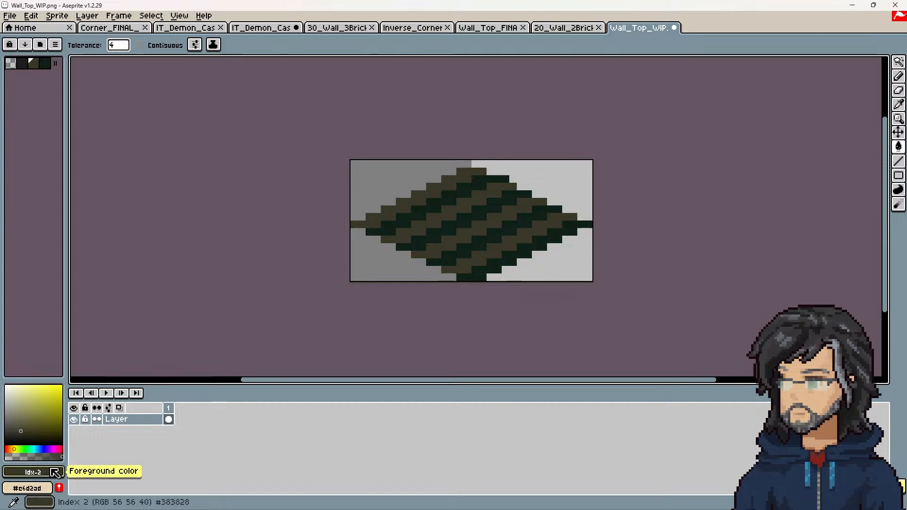
click(21, 63)
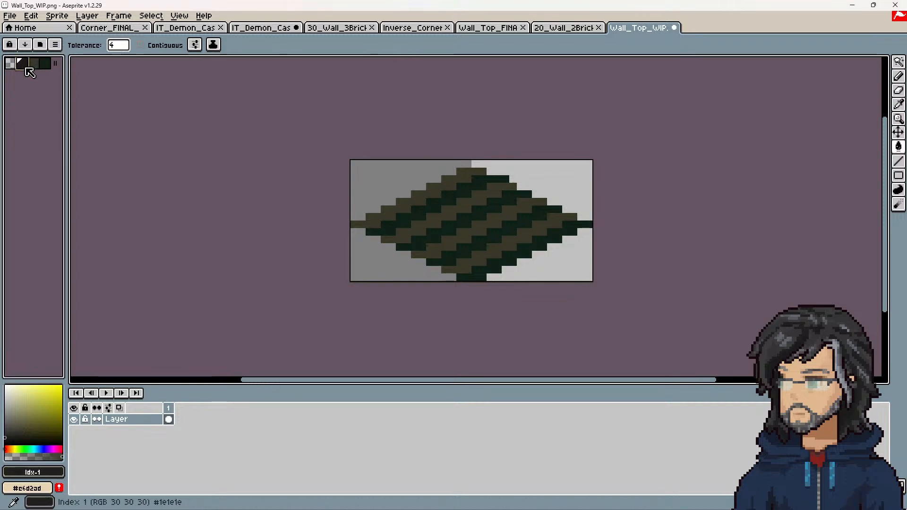
drag(41, 457, 5, 457)
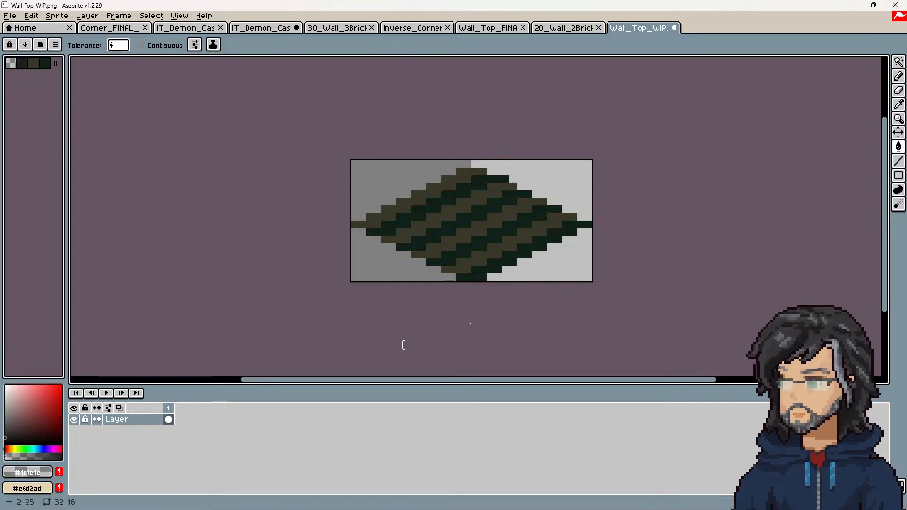
Try filling the dark green stripes with the transparent colour, turn on contiguous filling for the Paint Bucket, and undo the fills
click(527, 247)
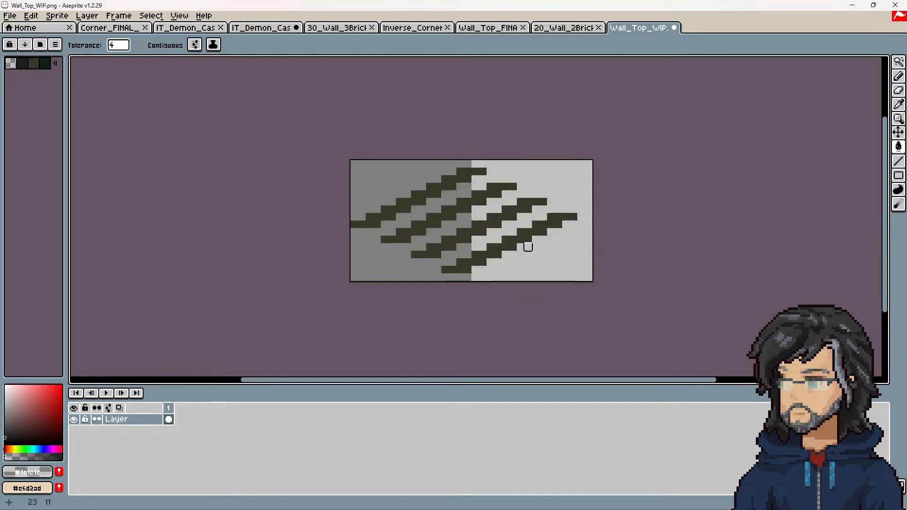
key(ctrl+z)
click(154, 44)
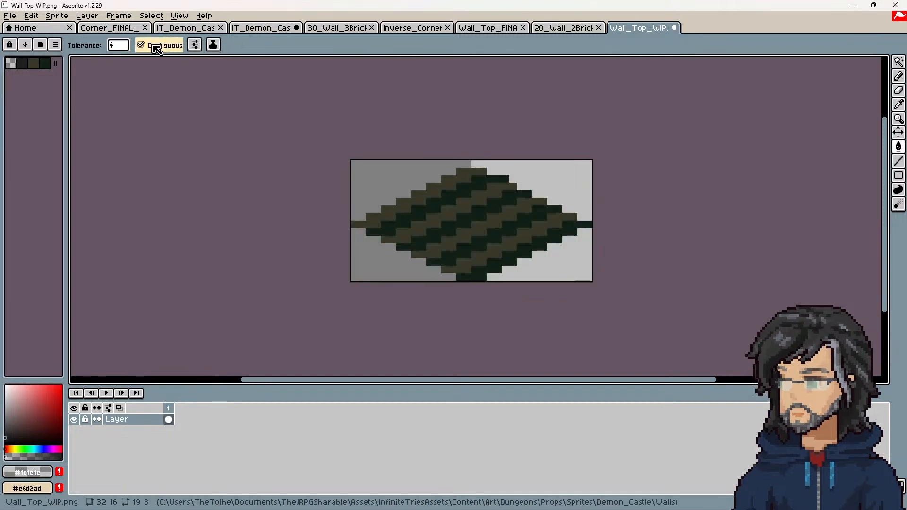
click(528, 255)
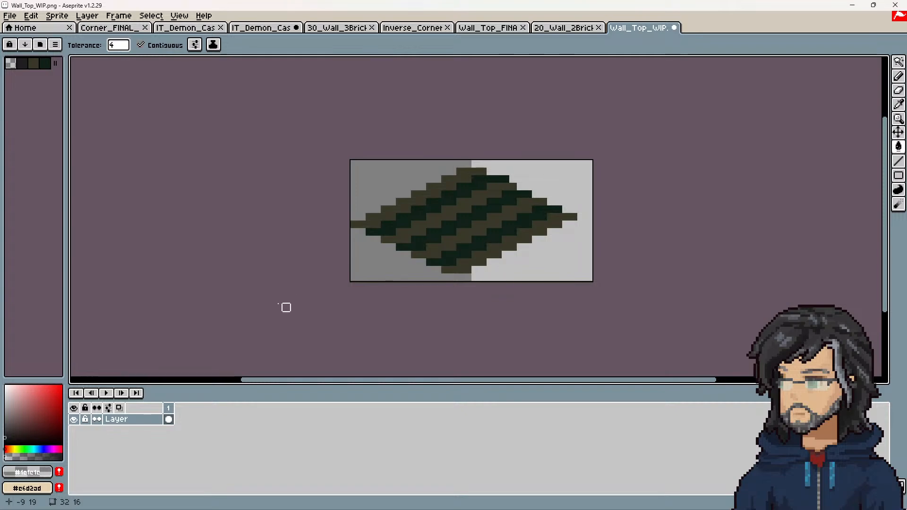
key(ctrl+z)
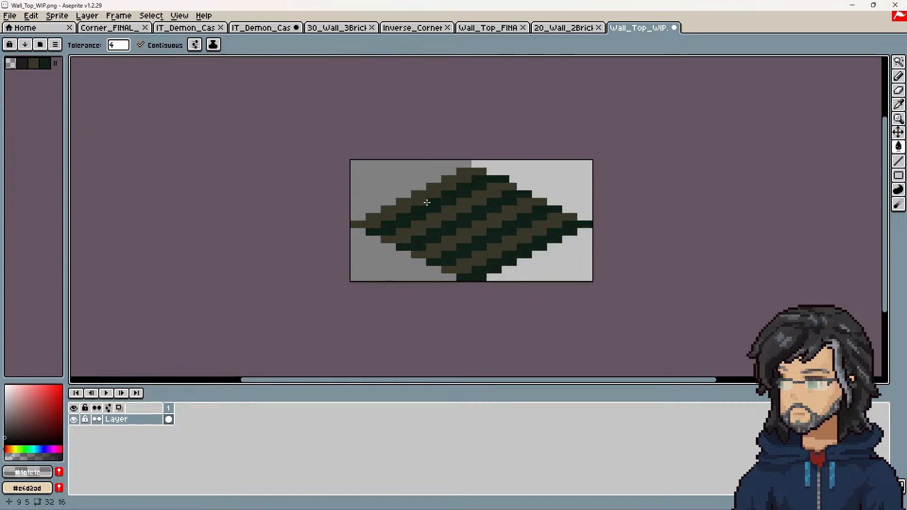
key(ctrl+z)
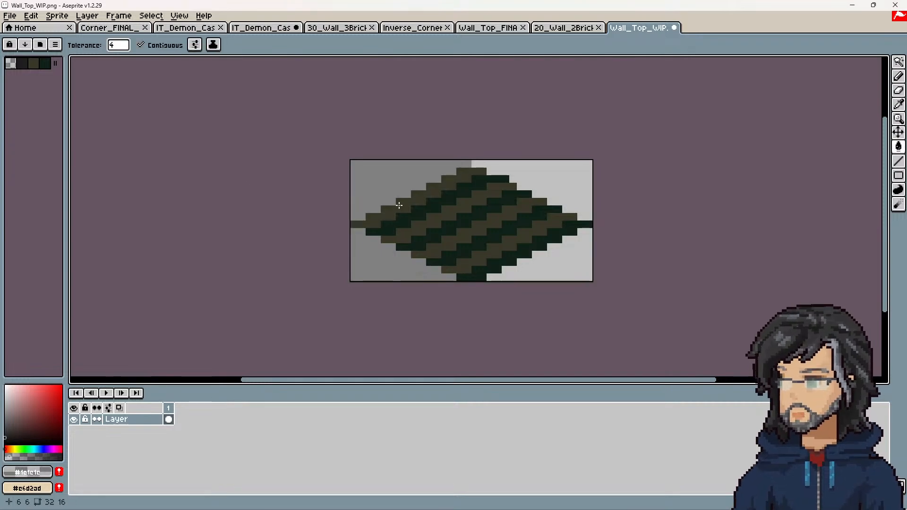
Add a new layer above the stripe layer
scroll(378, 215, up, 4)
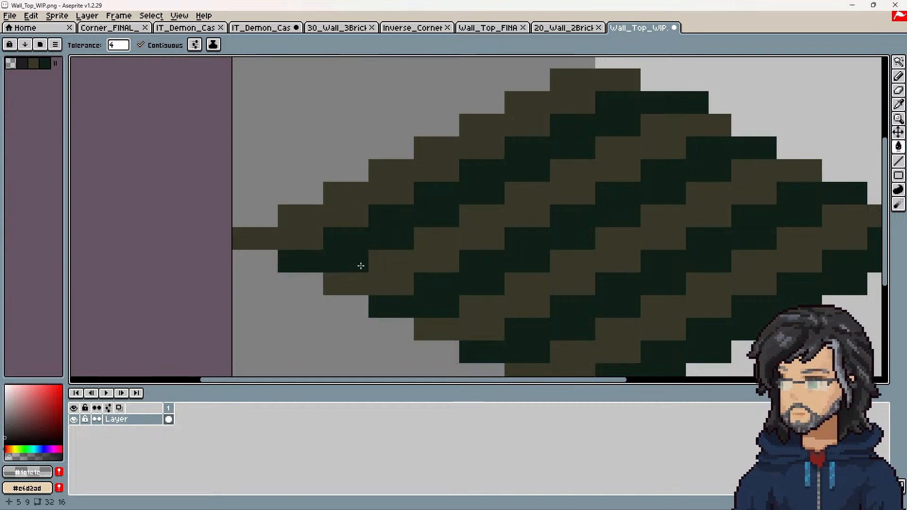
key(ctrl)
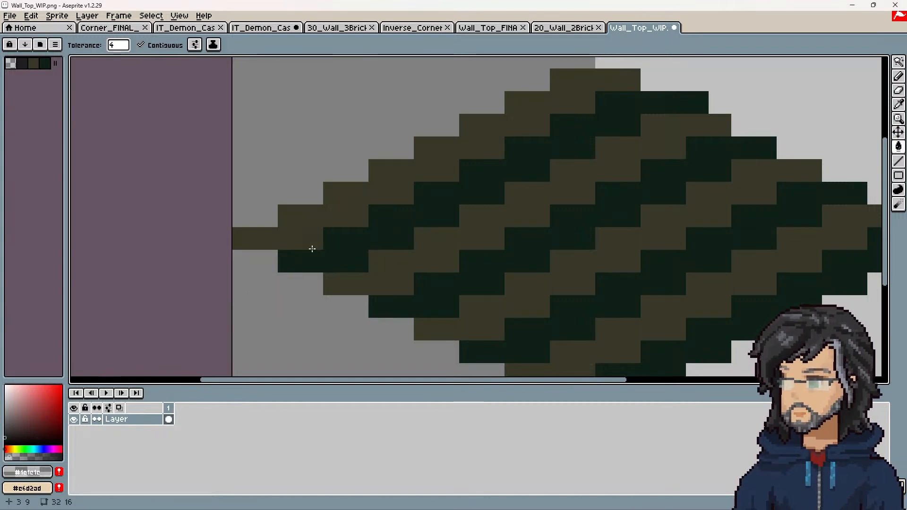
right_click(143, 426)
click(169, 411)
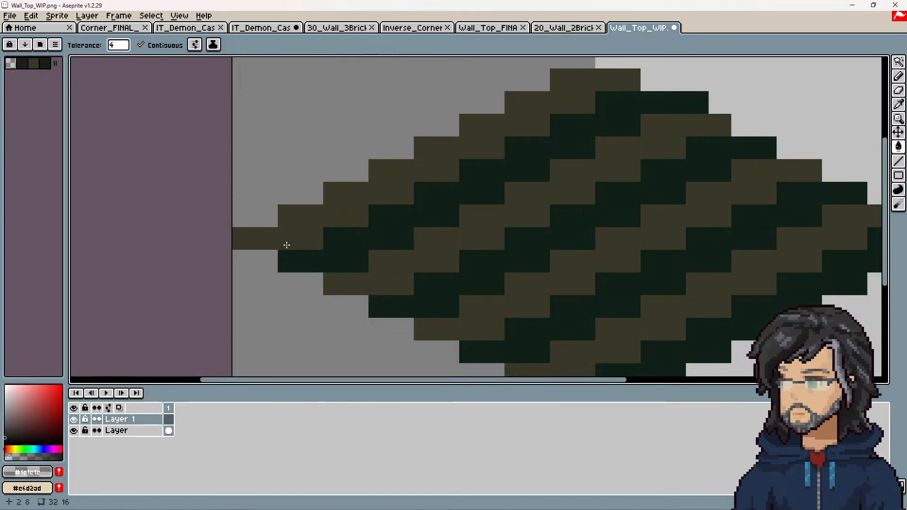
Magic Wand the uppermost olive stripe, fill that selection on Layer 1 with the transparent #1e1e1e, and hide the stripe layer
key(w)
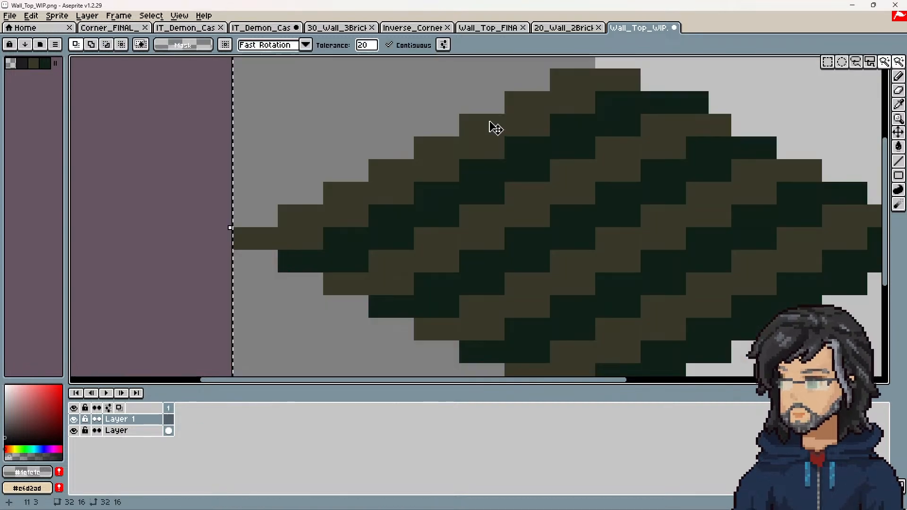
click(170, 431)
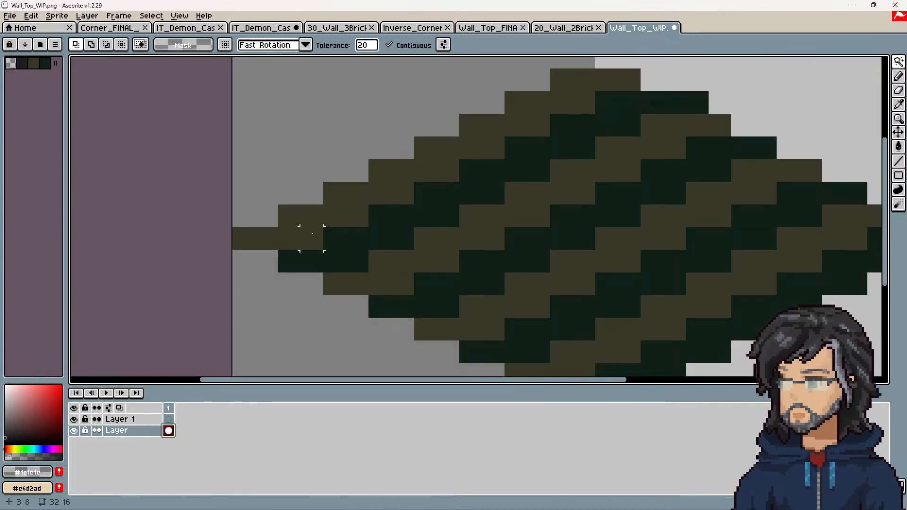
click(169, 419)
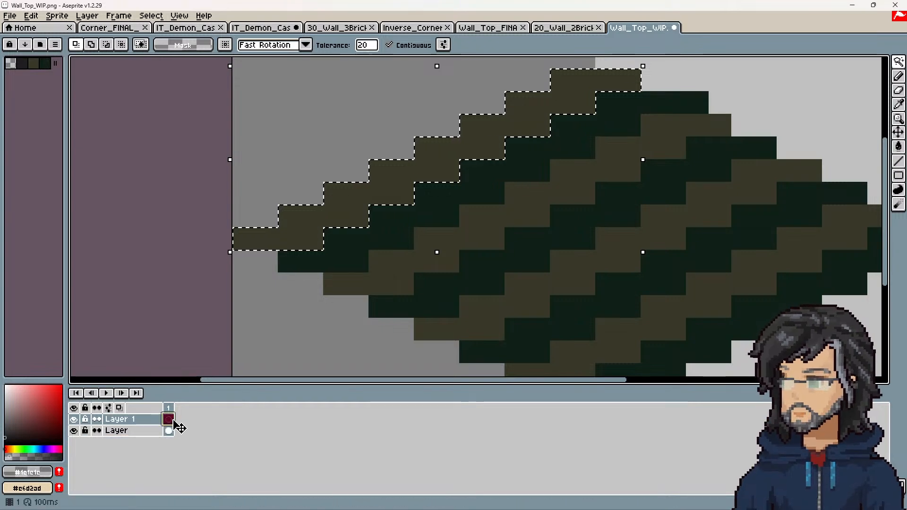
key(g)
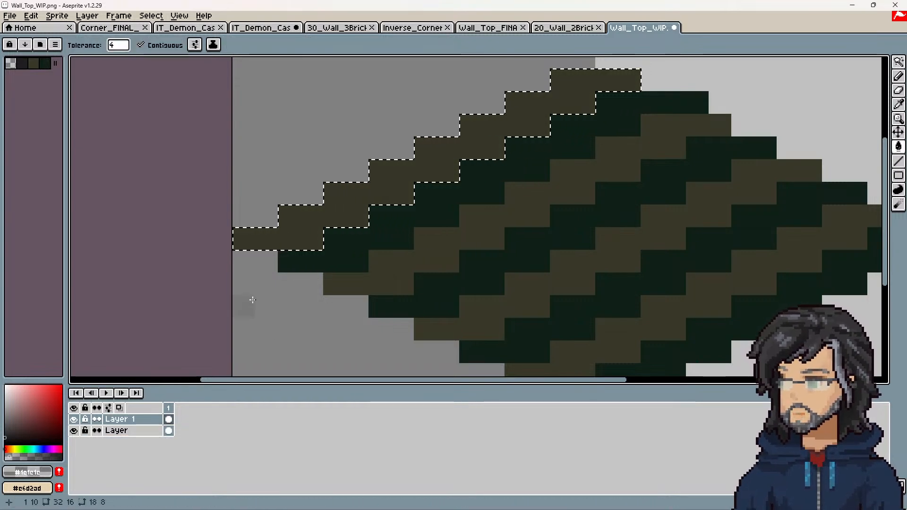
click(74, 431)
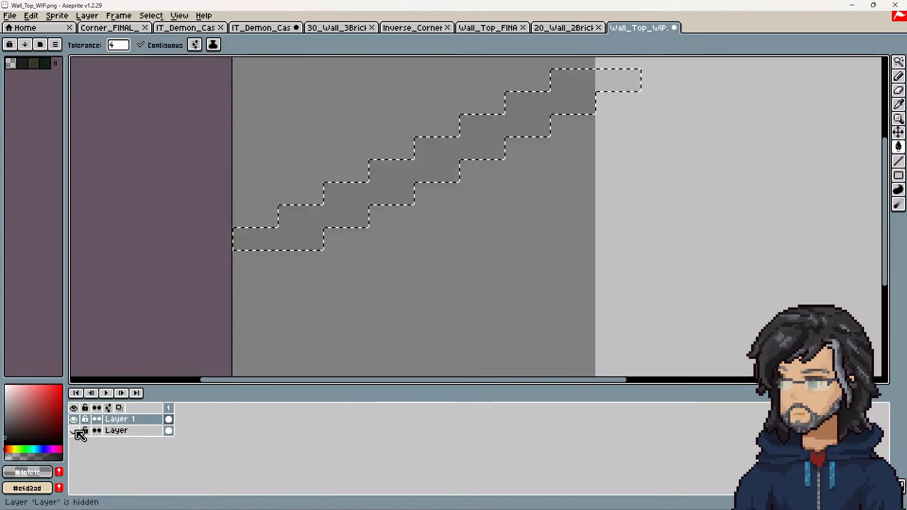
Show the stripe layer, Magic Wand its uppermost dark green stripe, and fill that selection on Layer 1 with a slightly more opaque #1e1e1e
click(74, 431)
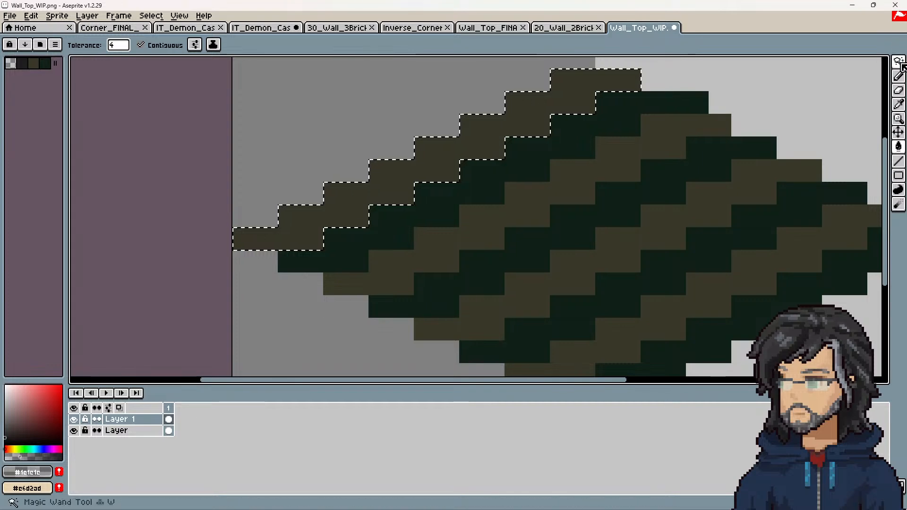
key(q)
click(169, 432)
click(334, 259)
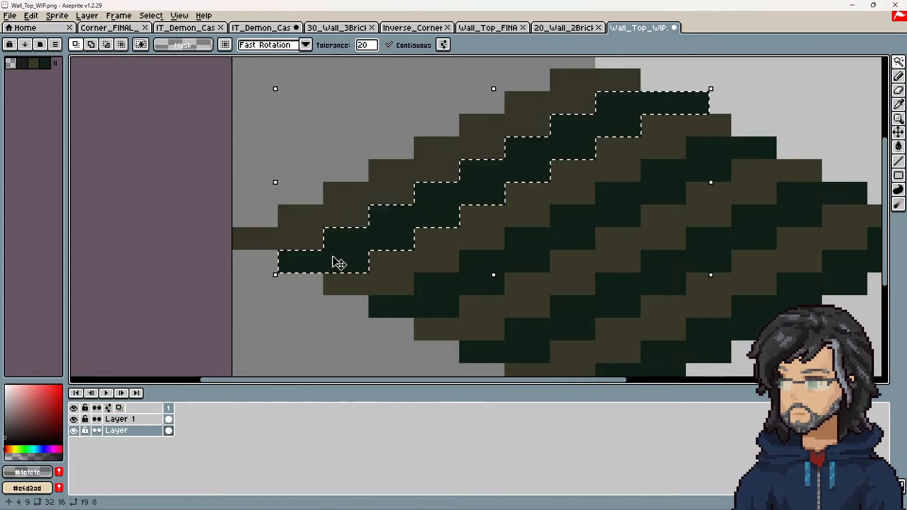
click(171, 420)
key(g)
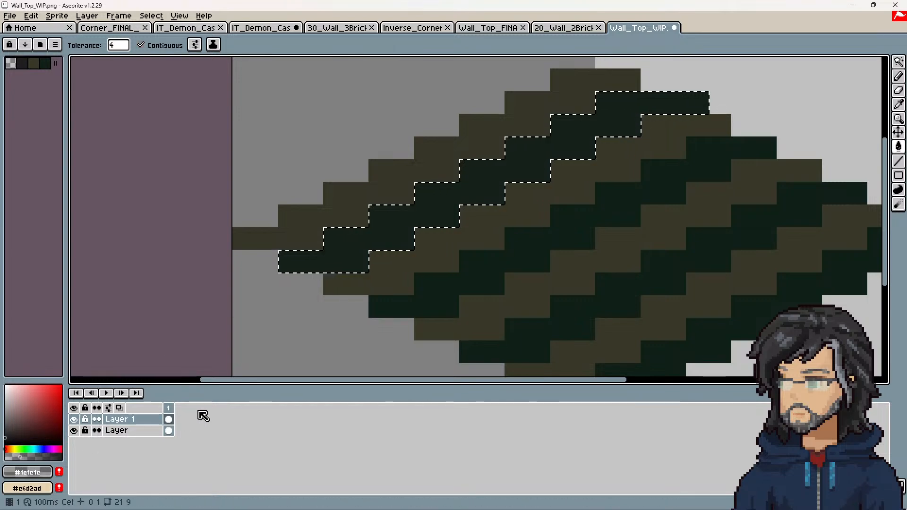
middle_drag(405, 276, 367, 272)
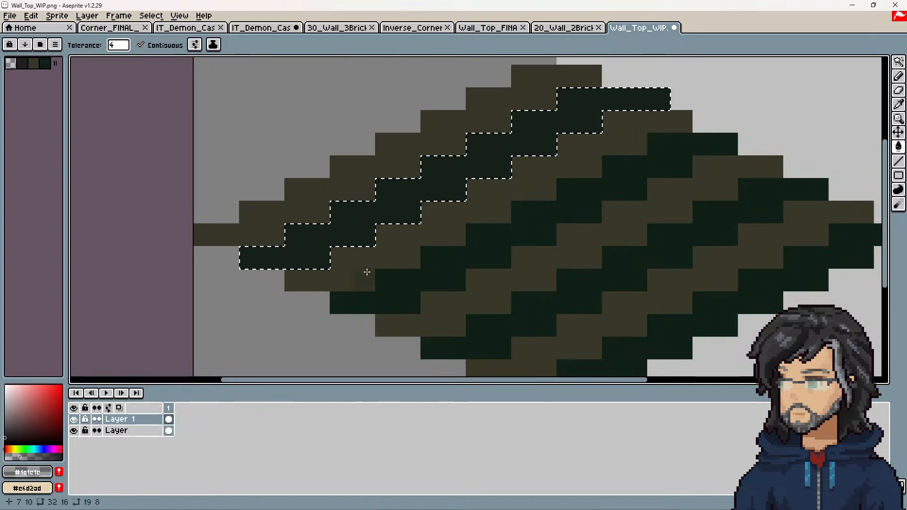
Magic Wand the second olive stripe on the stripe layer and fill it on Layer 1 with #1e1e1e at about 123 alpha
click(899, 62)
click(504, 180)
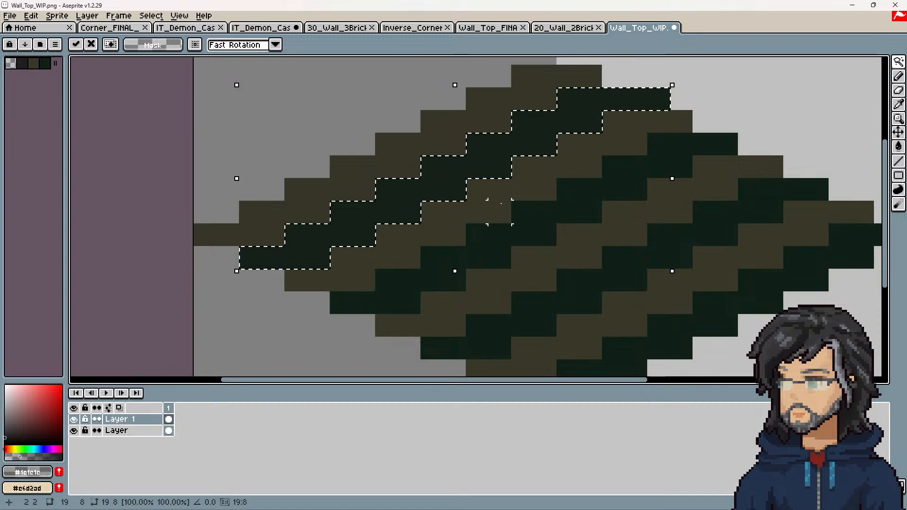
click(470, 222)
click(169, 431)
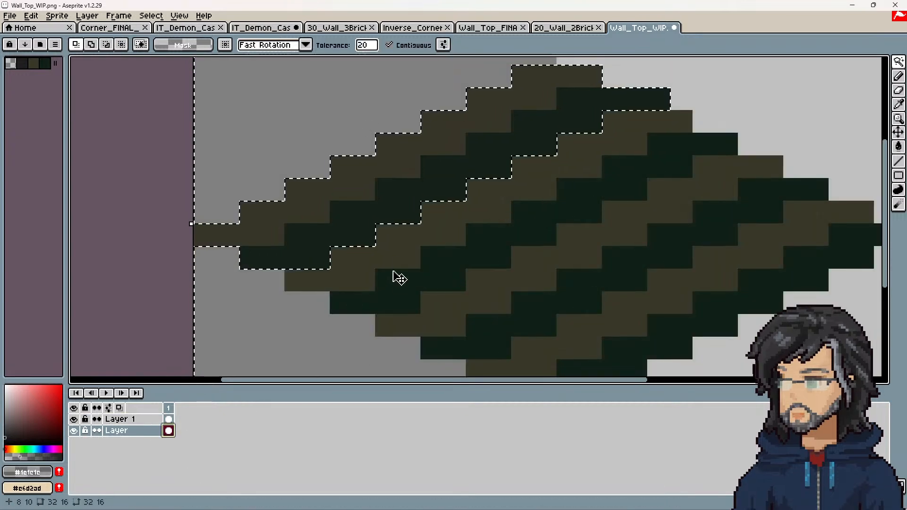
key(ctrl+d)
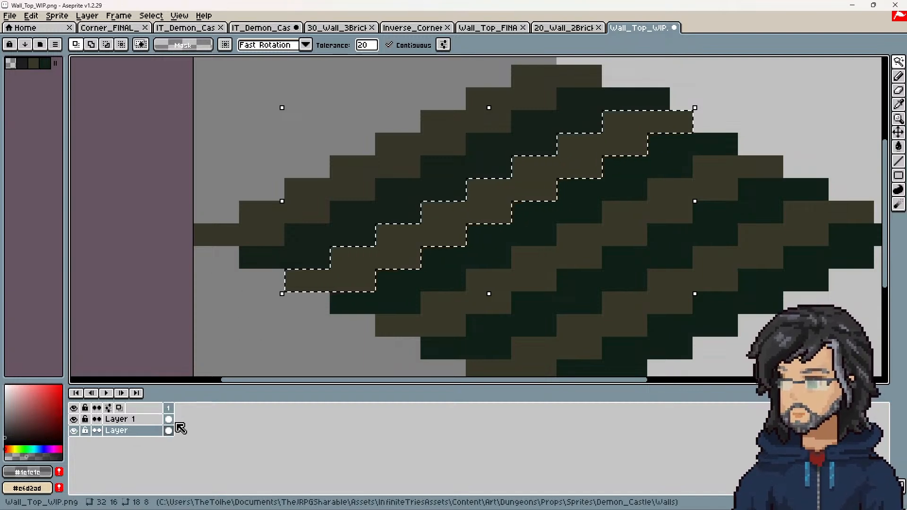
click(168, 419)
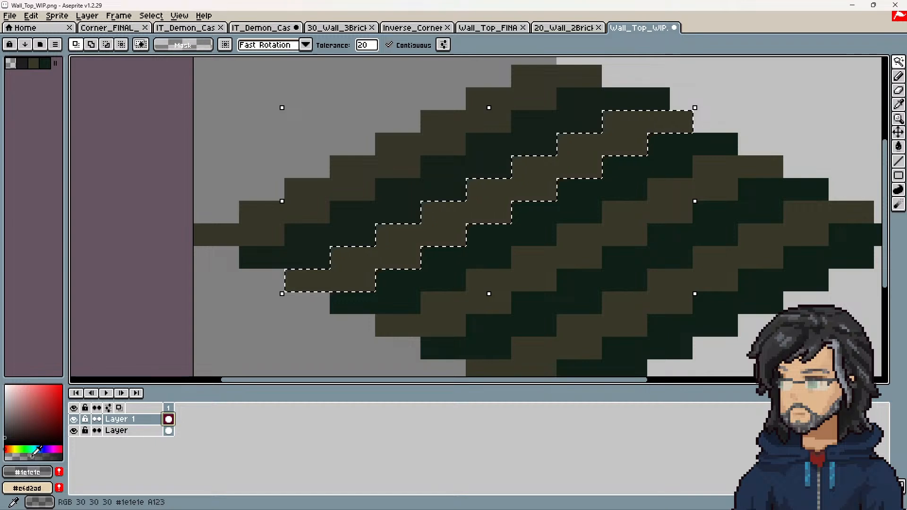
key(g)
click(393, 249)
middle_drag(502, 302, 457, 297)
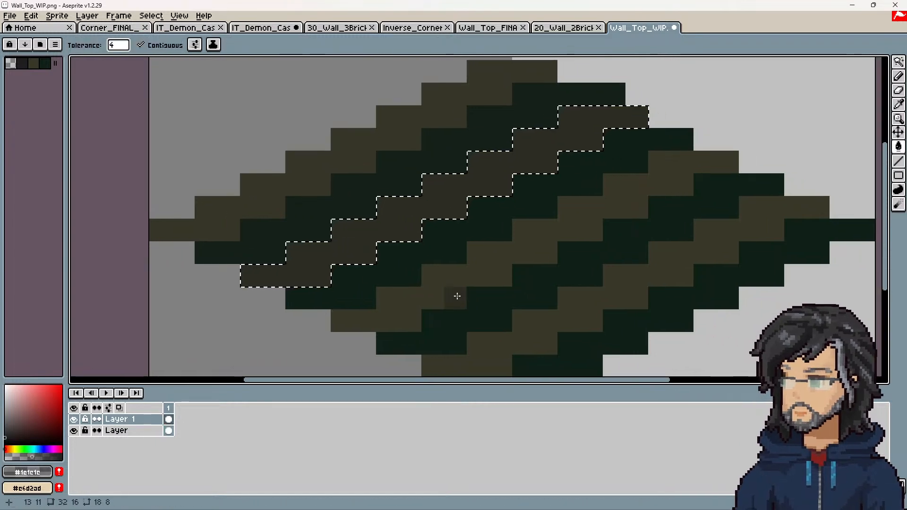
Select the second dark green stripe, undo the fill made on the stripe layer, and fill it on Layer 1 with a more opaque #1e1e1e
click(169, 431)
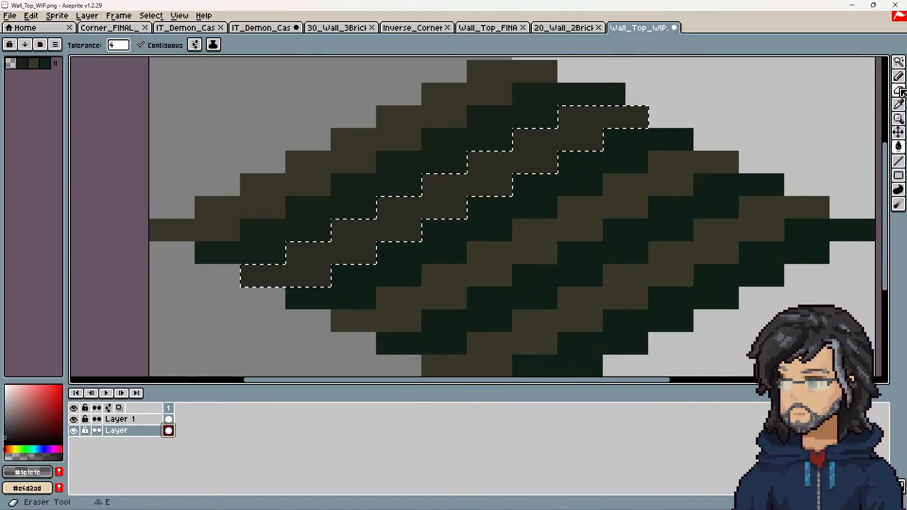
click(900, 67)
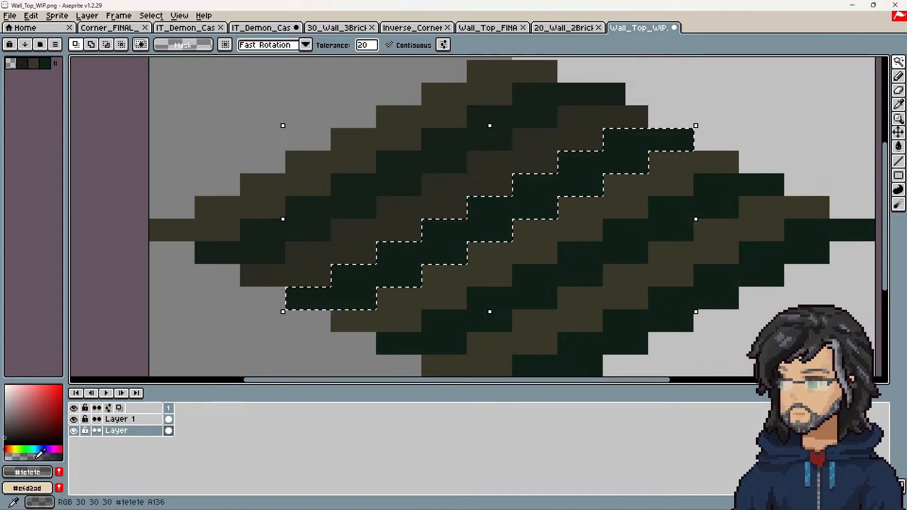
key(g)
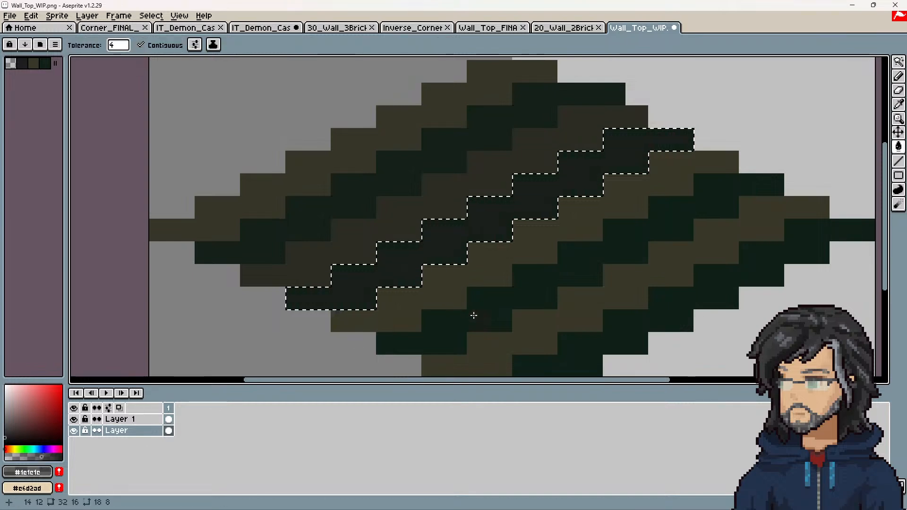
middle_drag(461, 310, 404, 319)
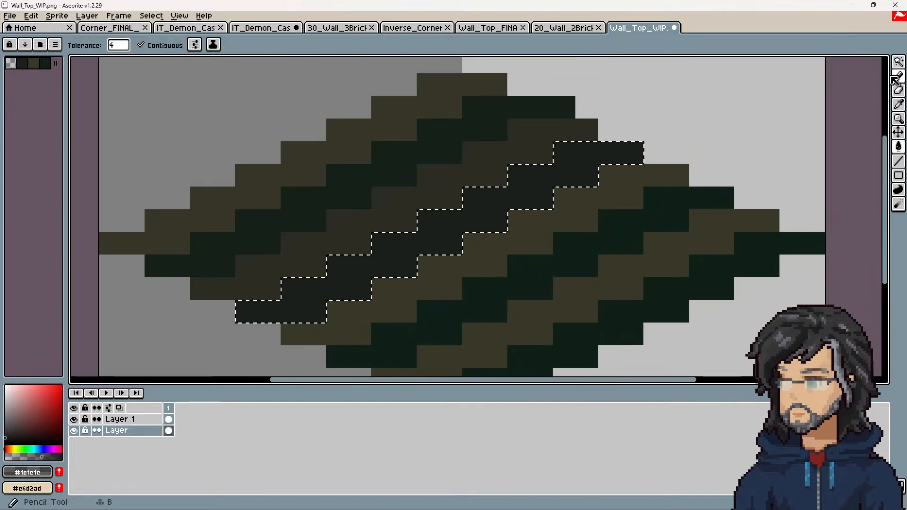
key(ctrl+z)
click(168, 419)
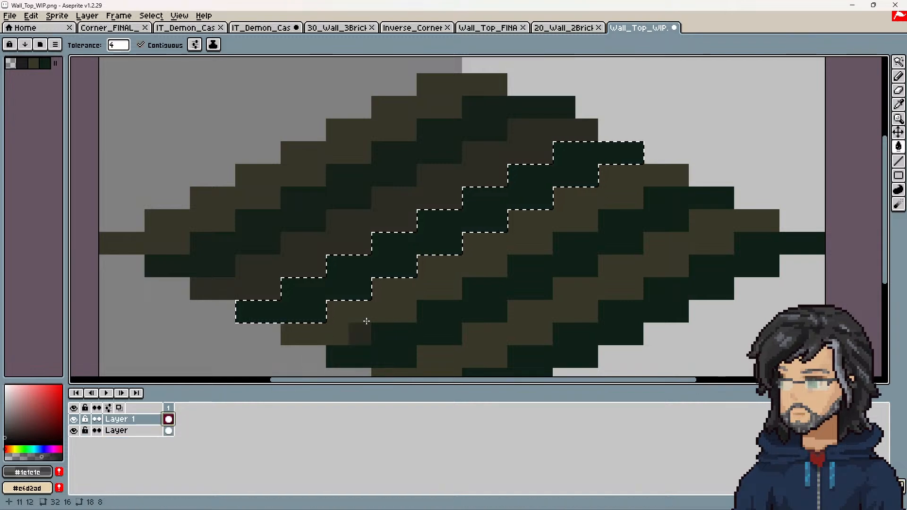
Magic Wand the third olive stripe on the stripe layer and fill it on Layer 1 with #1e1e1e at about 195 alpha
click(899, 62)
shift+click(518, 251)
key(ctrl+d)
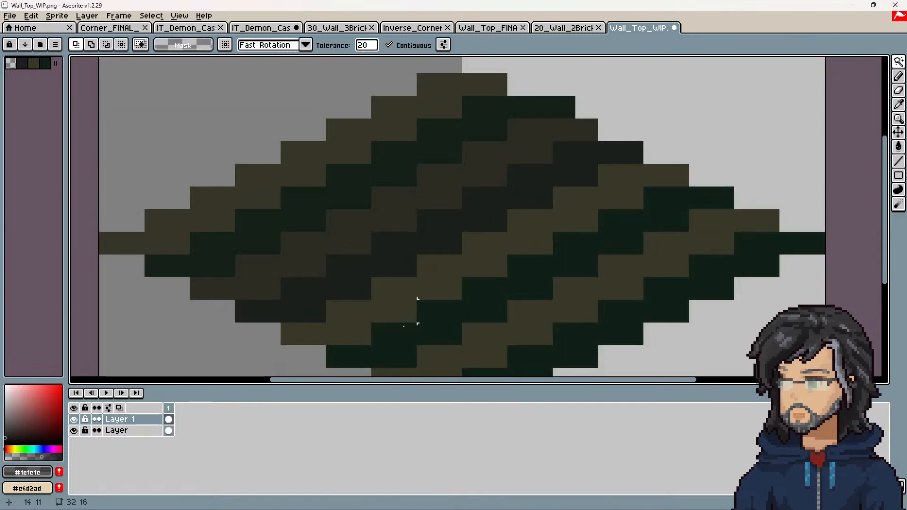
click(169, 431)
click(405, 311)
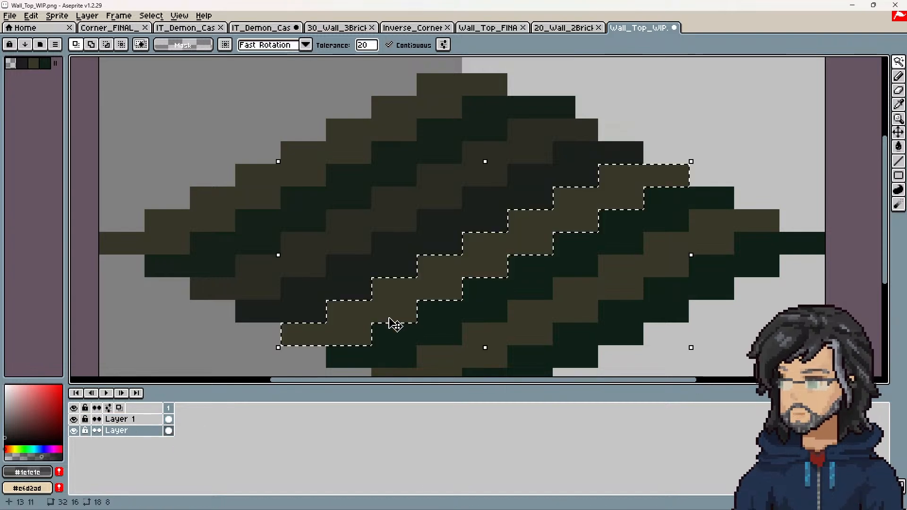
click(169, 420)
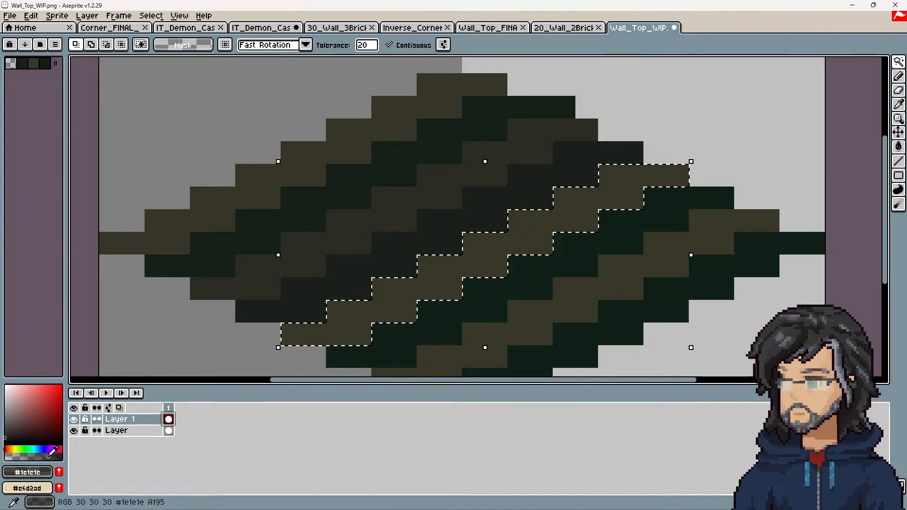
key(g)
click(440, 282)
click(438, 285)
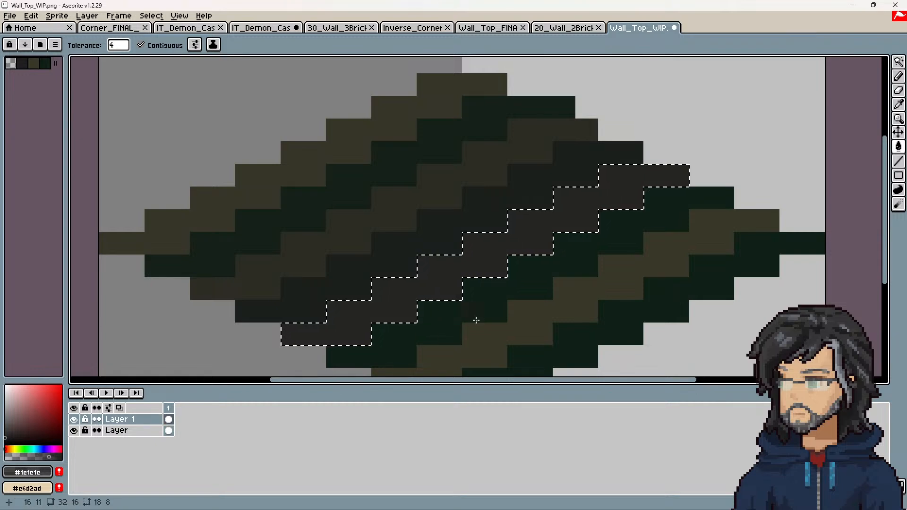
Magic Wand the third dark green stripe on the stripe layer and fill it on Layer 1 with #1e1e1e at a higher alpha
click(169, 431)
click(899, 62)
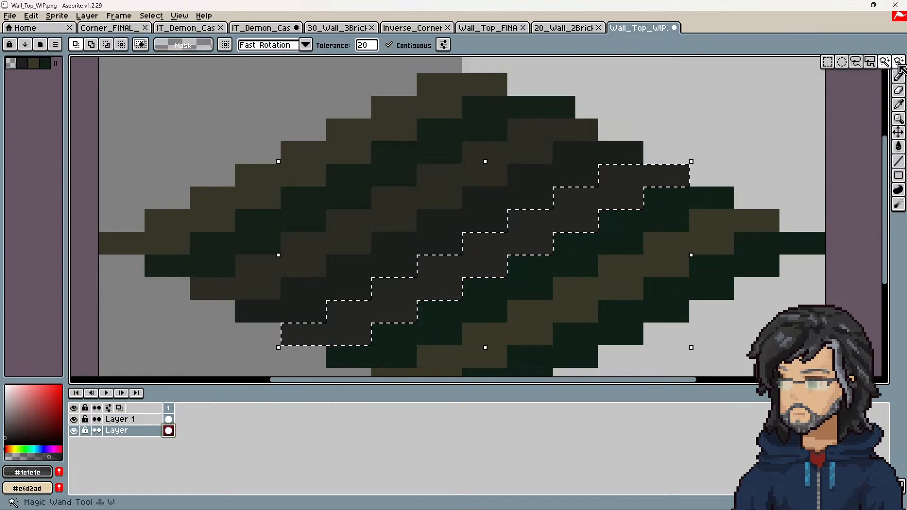
click(587, 242)
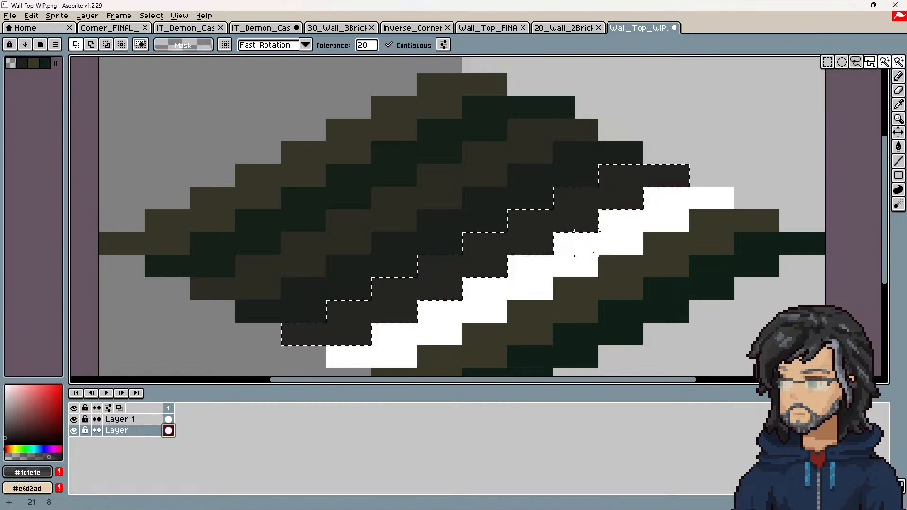
click(168, 419)
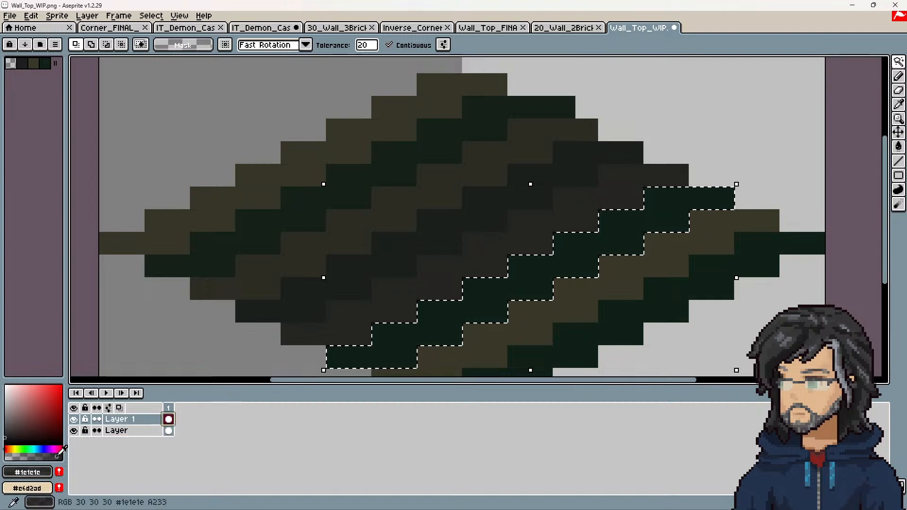
key(g)
click(492, 298)
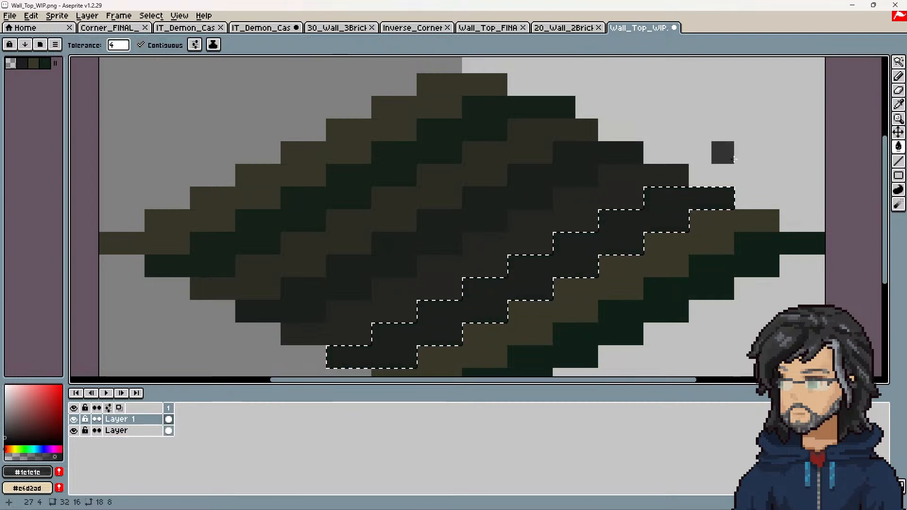
Select the lowest olive stripe, fill it on Layer 1 with fully opaque #1e1e1e, and toggle Layer 1's visibility to compare the shading
click(903, 62)
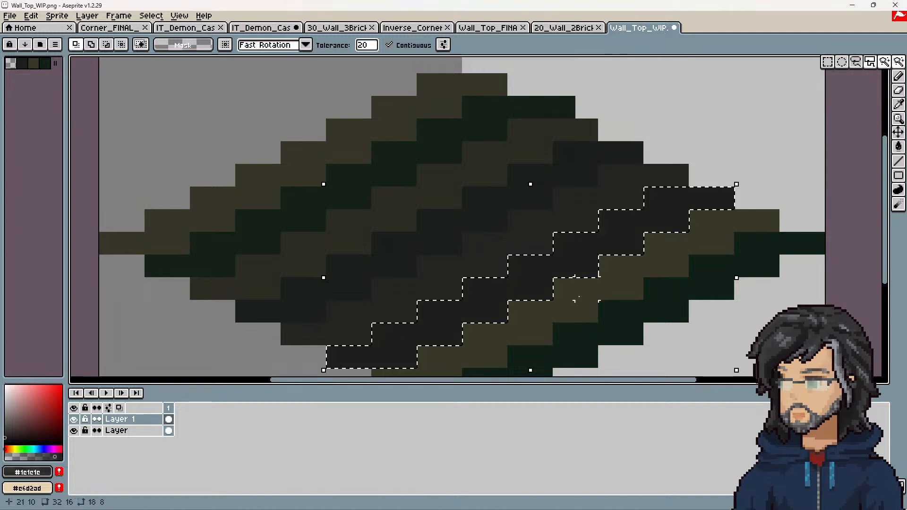
click(580, 297)
key(ctrl+d)
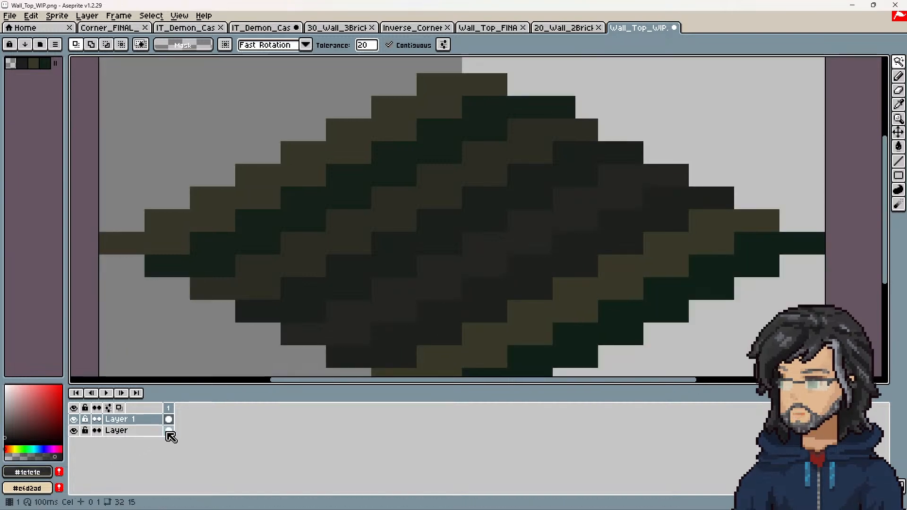
click(167, 431)
click(529, 326)
drag(58, 457, 64, 457)
key(g)
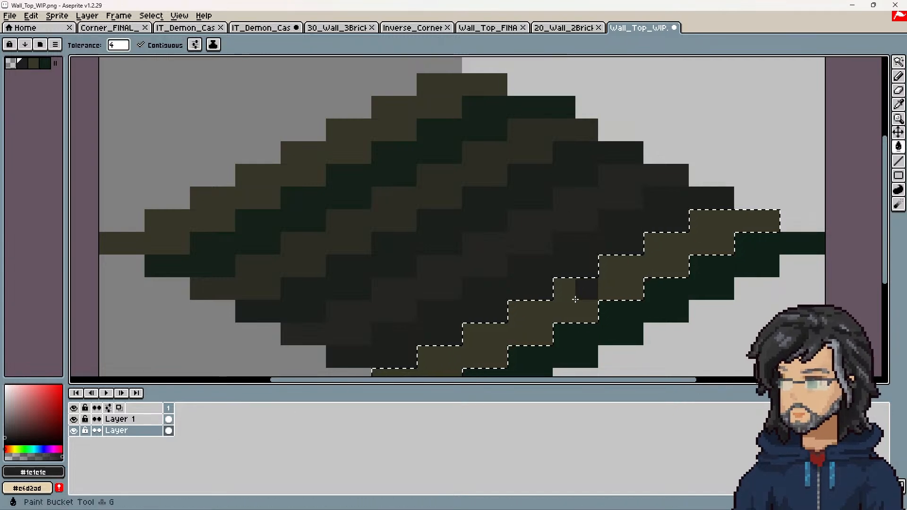
key(f)
key(ctrl+z)
click(169, 421)
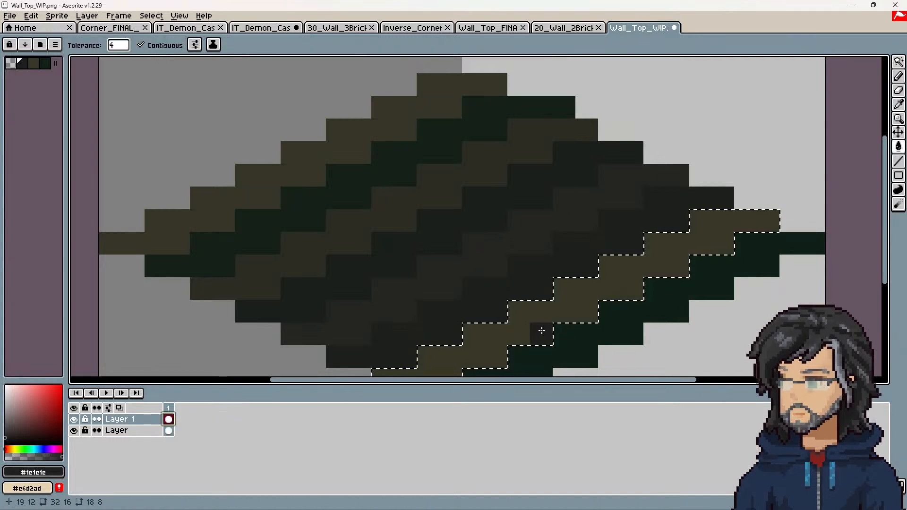
click(540, 333)
click(74, 420)
click(74, 420)
click(74, 420)
click(74, 420)
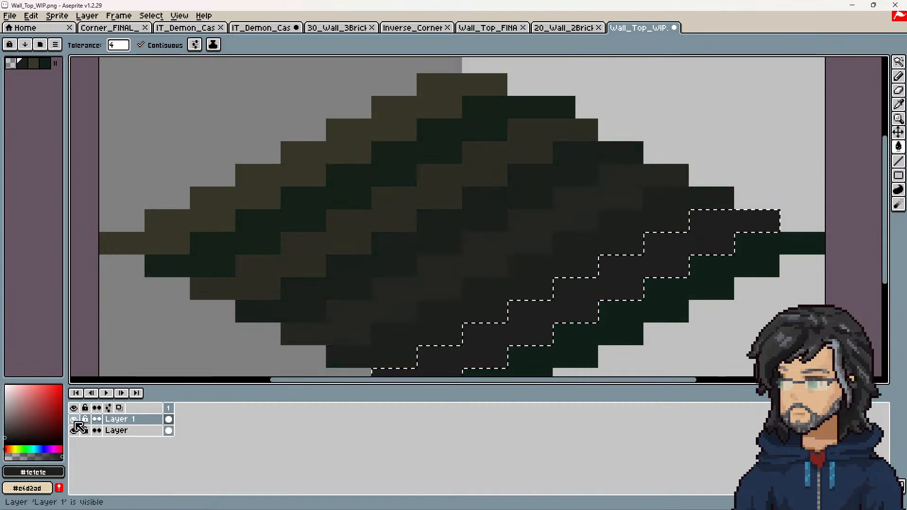
Select the lowest dark green stripe, fill it on Layer 1 with the opaque #1e1e1e, and hide the stripe layer
middle_drag(674, 287, 648, 238)
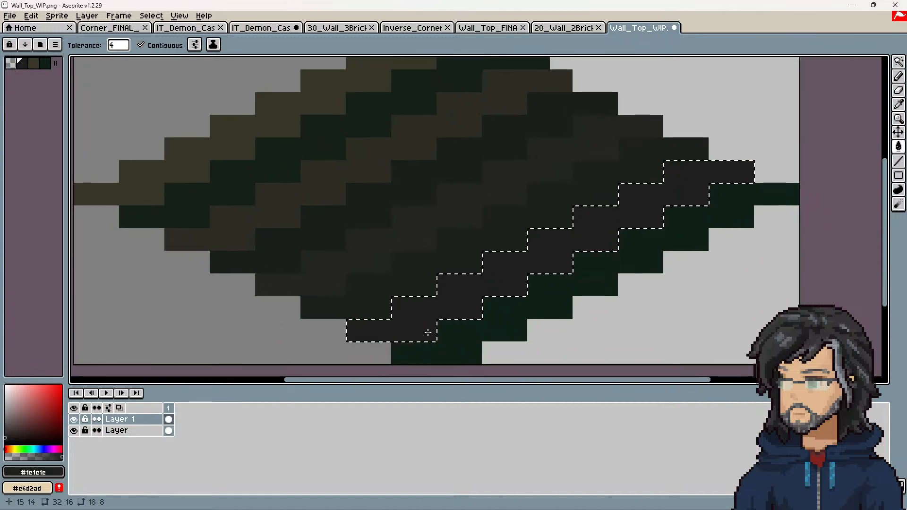
click(900, 64)
click(588, 274)
click(173, 430)
click(537, 304)
click(169, 419)
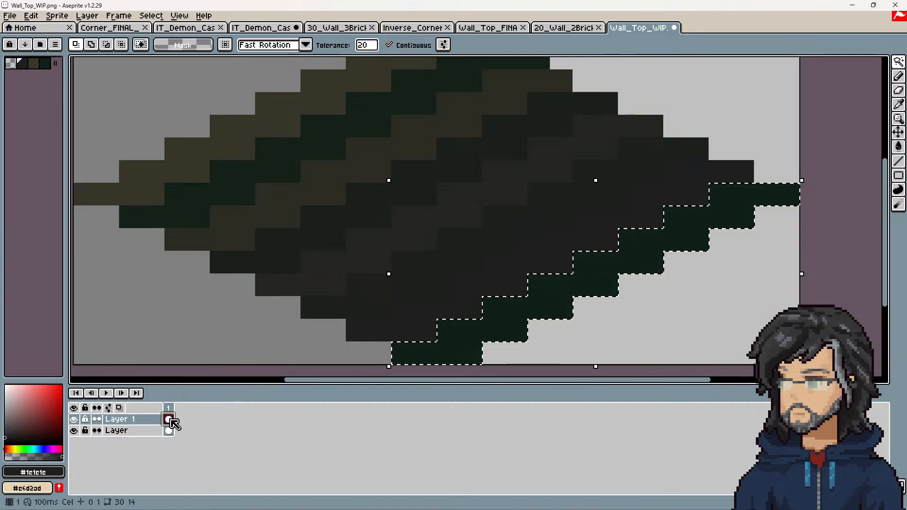
key(g)
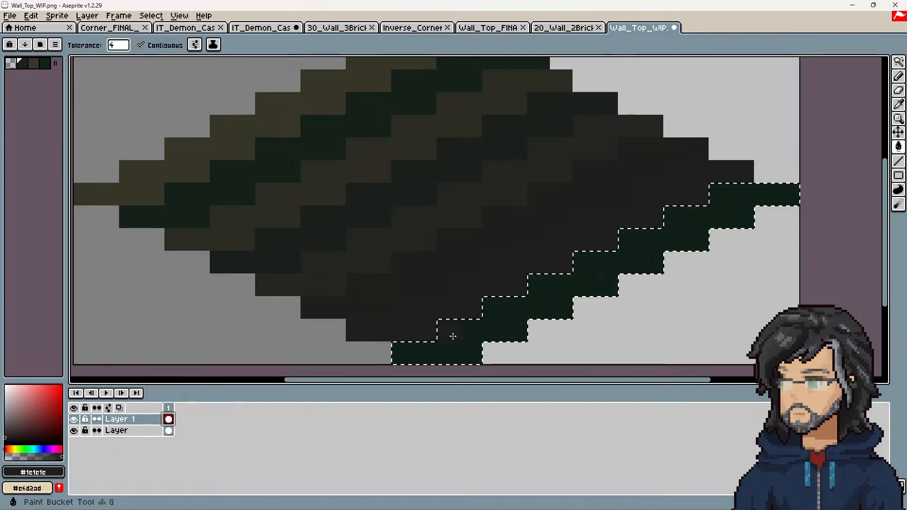
scroll(469, 341, down, 3)
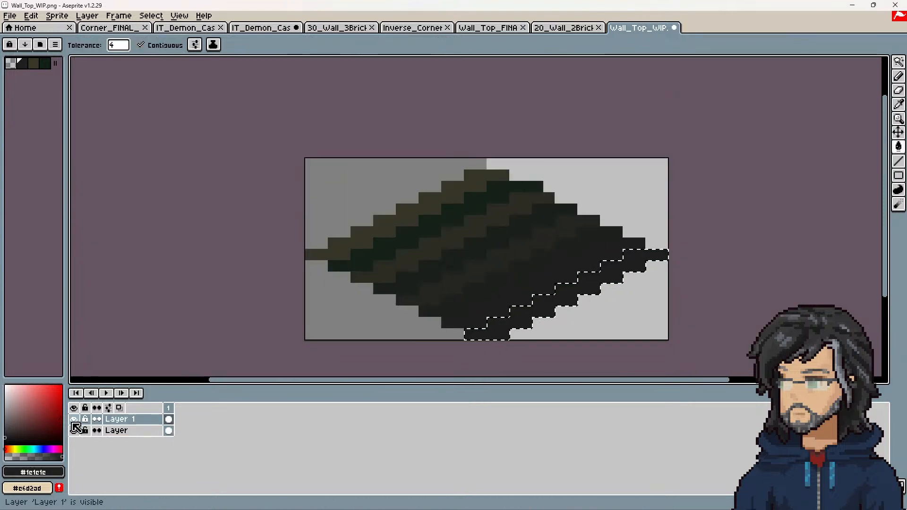
click(74, 430)
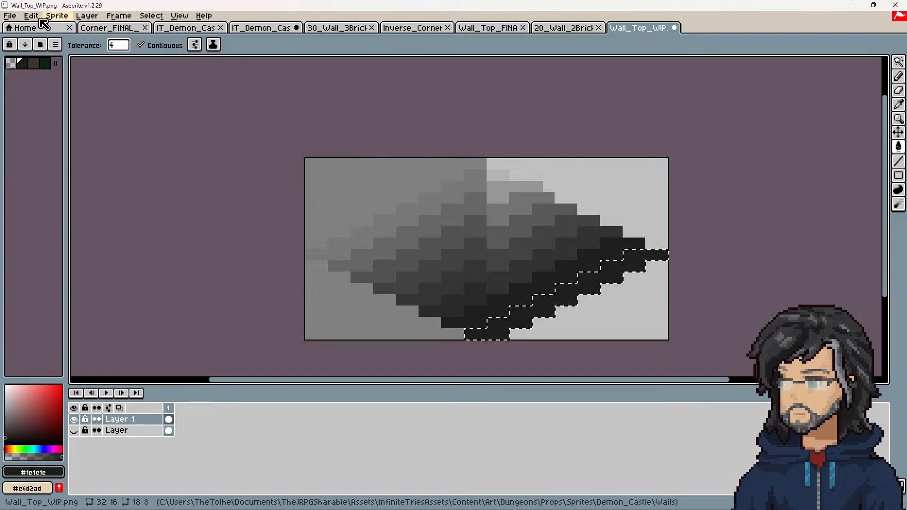
Start saving the sprite under a new location and create a folder named Exit inside Demon_Castle
click(9, 16)
click(43, 75)
click(91, 64)
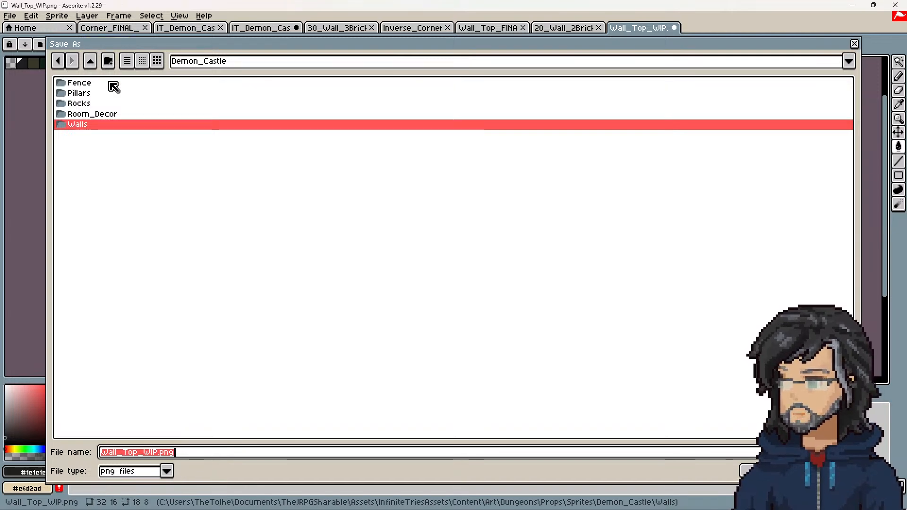
click(108, 62)
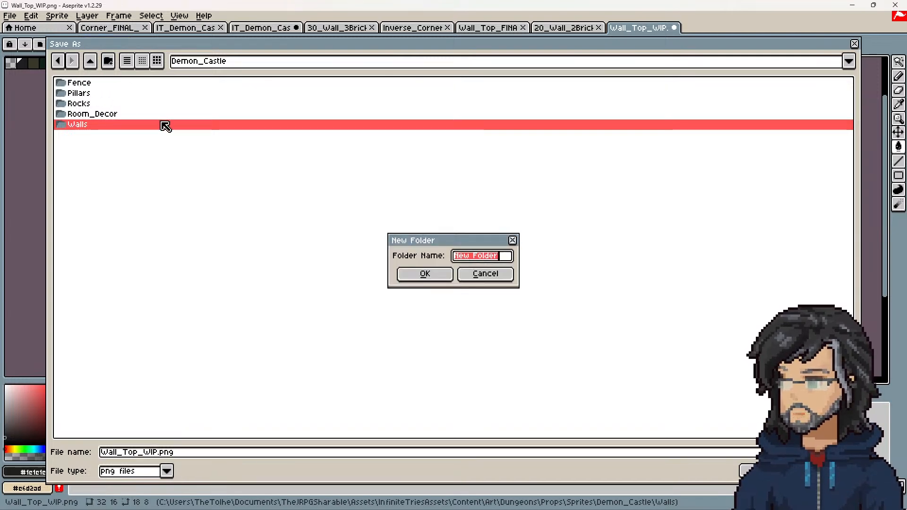
text(Exit)
key(Return)
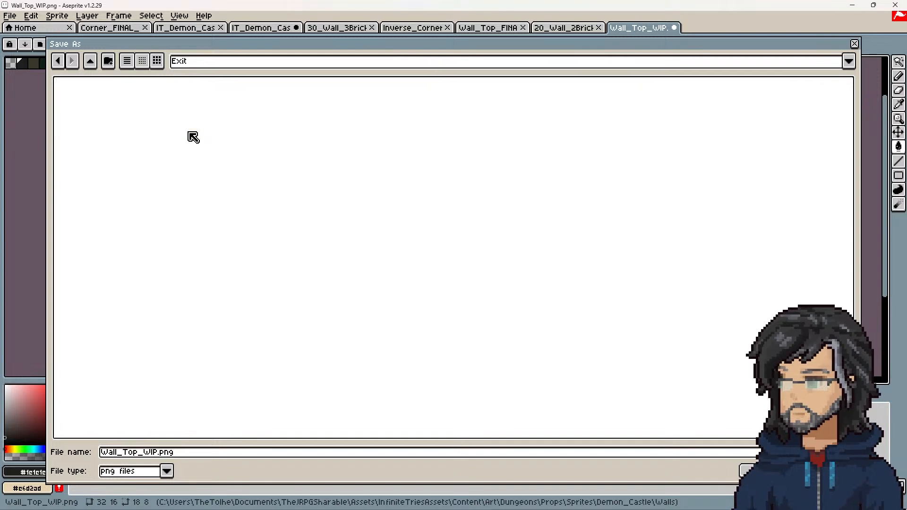
Save the sprite in the Exit folder as Wall_Fade_WIP.png, accepting the flattened PNG format
click(151, 451)
drag(158, 451, 25, 450)
text(Fade_WI)
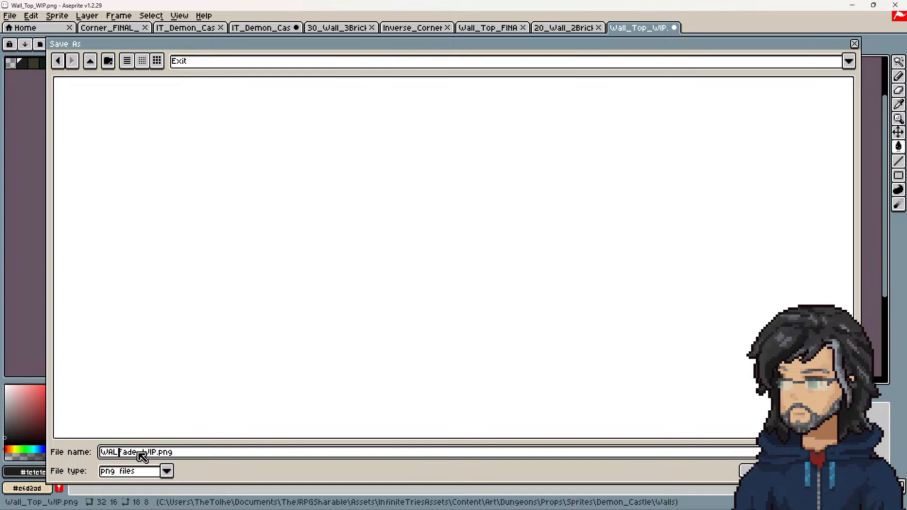
key(BackSpace)
key(BackSpace)
key(BackSpace)
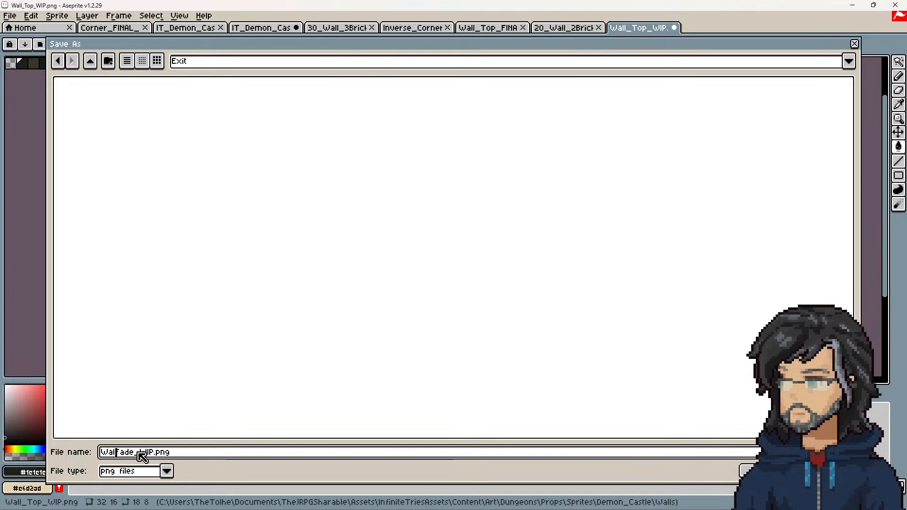
key(Return)
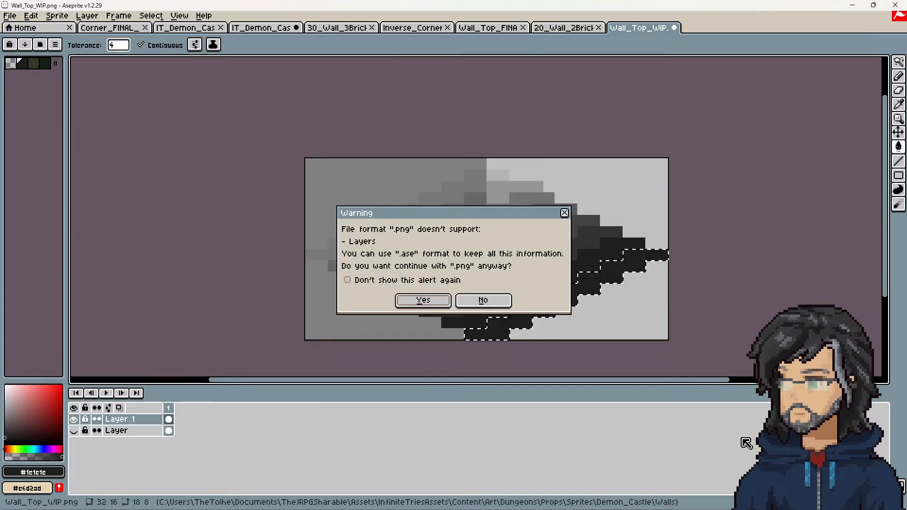
click(415, 301)
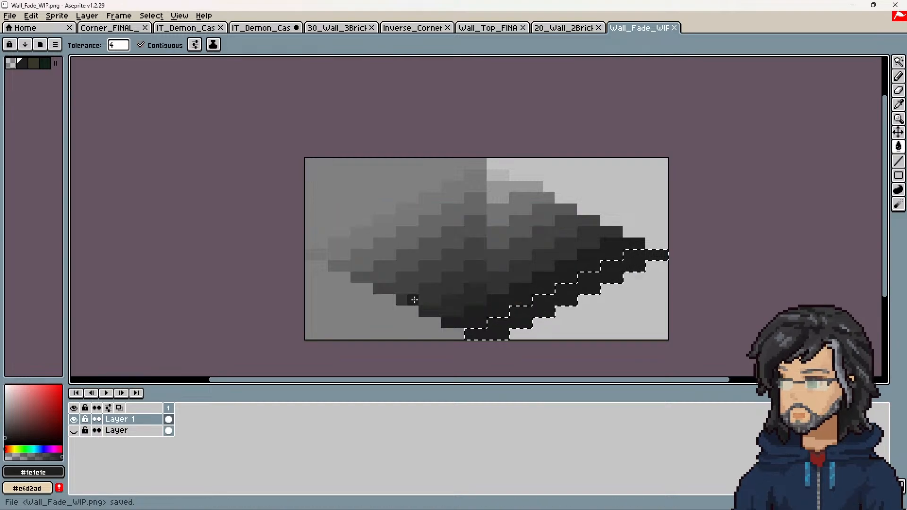
Switch to Unity, select Wall_Fade_WIP in the Exit sprites folder, and run the sprite processor with the parameter Props to generate its FINAL version
click(854, 5)
drag(720, 261, 572, 269)
scroll(664, 354, down, 4)
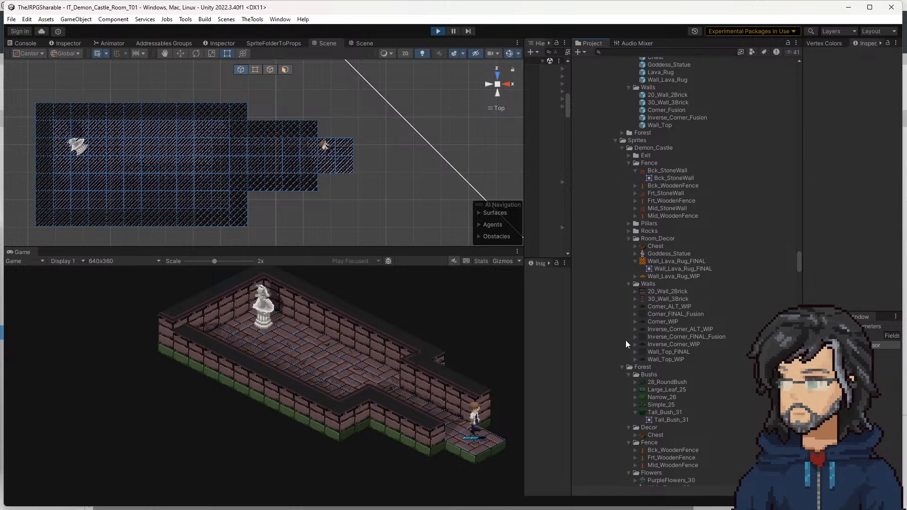
click(630, 156)
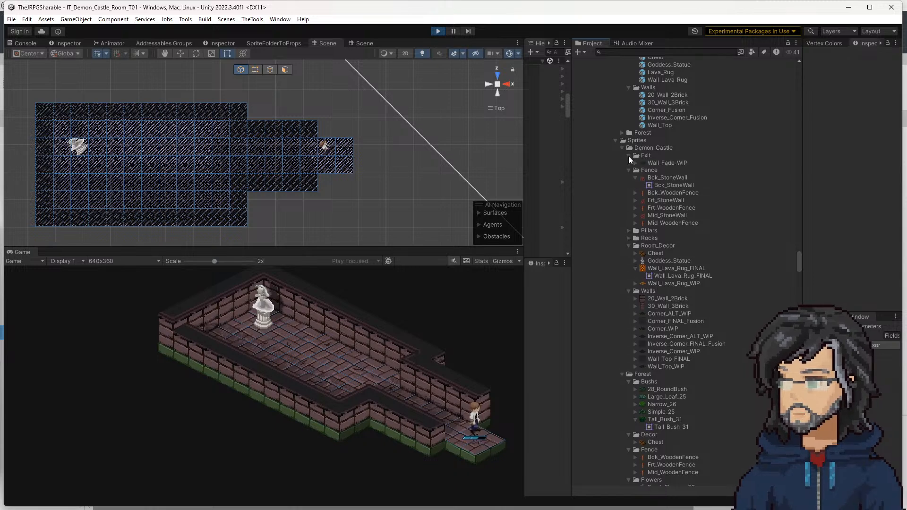
click(667, 162)
click(890, 335)
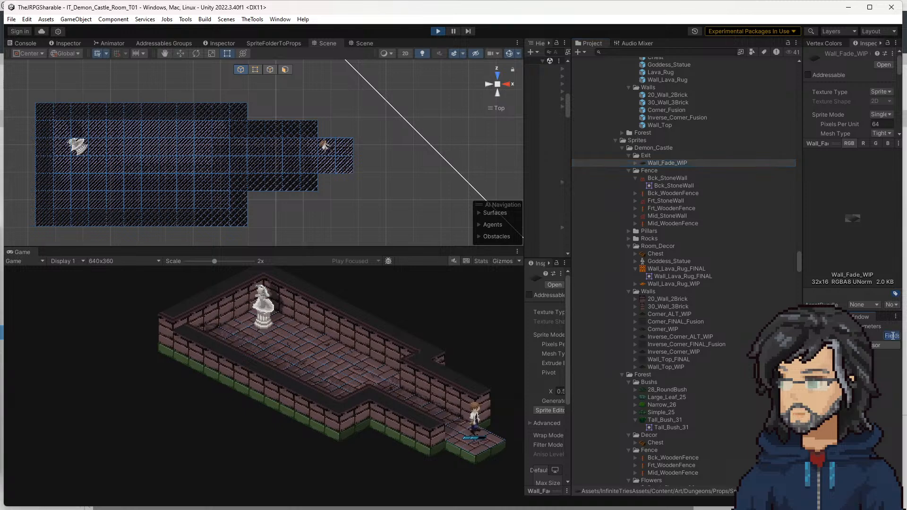
text(Props)
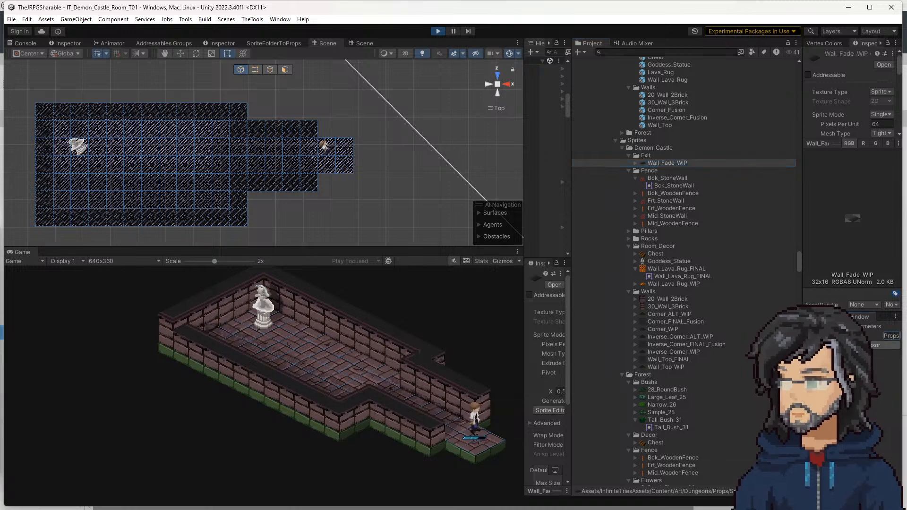
click(854, 345)
Open Wall_Fade_FINAL from the Exit folder in Aseprite and inspect its pixel pattern and transparency
click(668, 163)
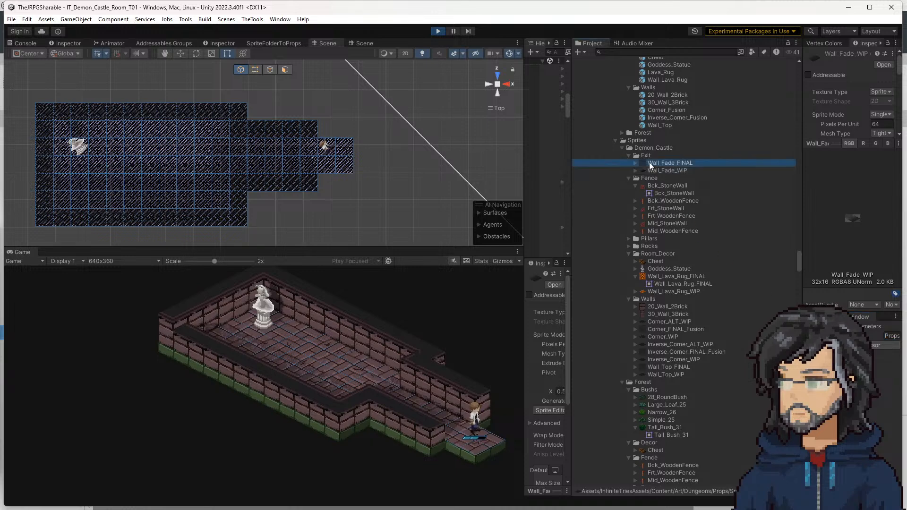
scroll(707, 245, up, 5)
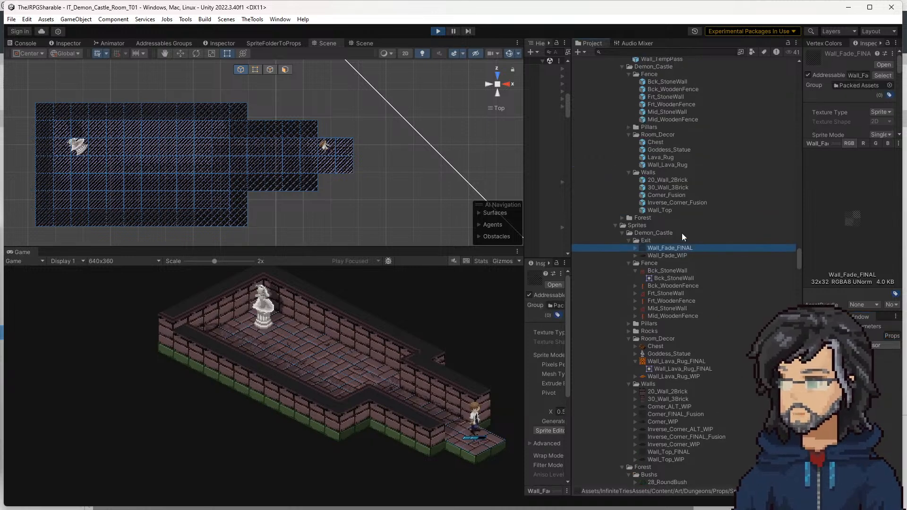
right_click(654, 250)
click(662, 235)
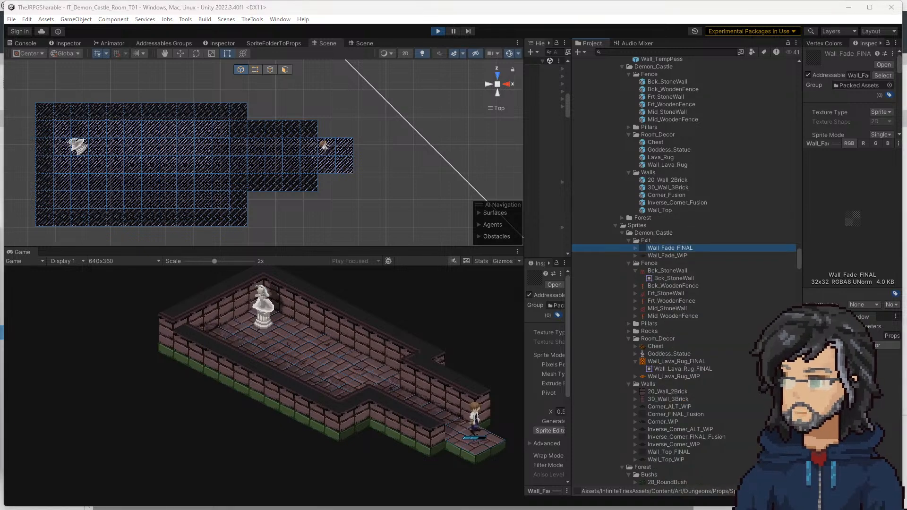
scroll(476, 209, up, 6)
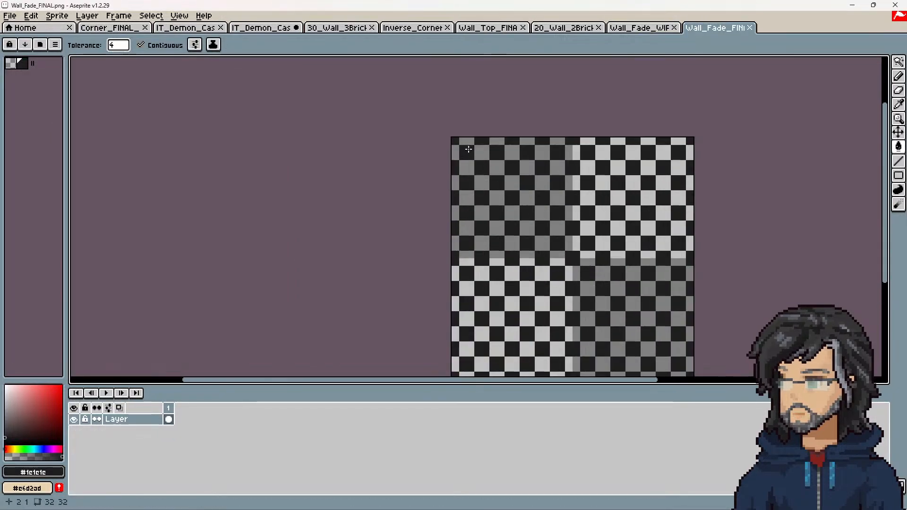
middle_drag(678, 235, 565, 185)
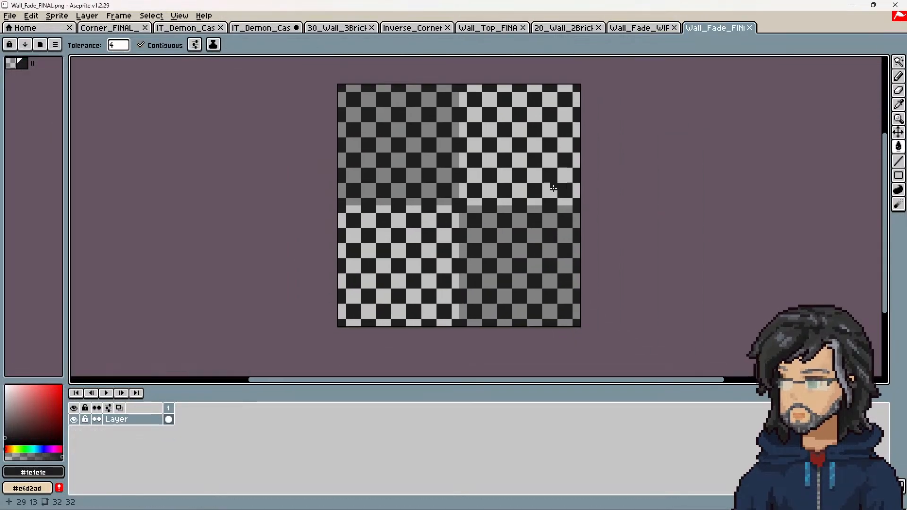
scroll(496, 199, up, 6)
scroll(429, 227, down, 5)
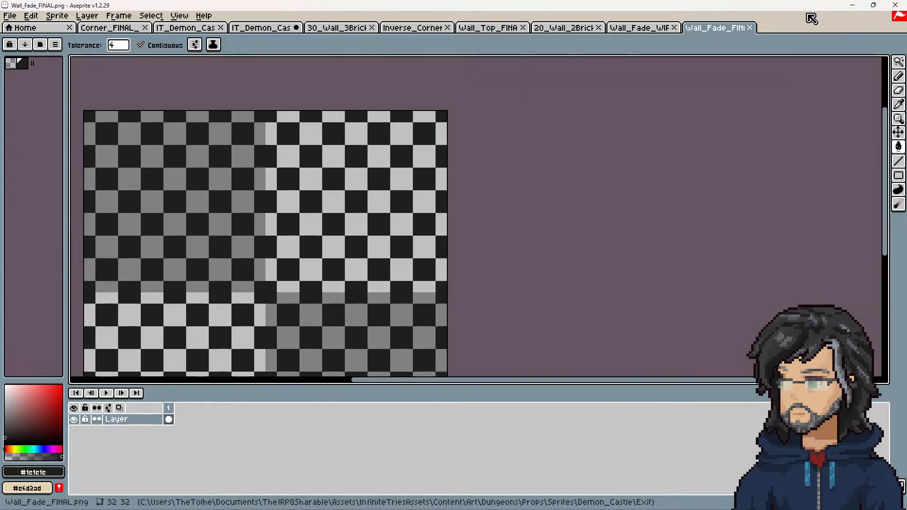
Return to Unity and compare the Wall_Fade_WIP and Wall_Fade_FINAL sprite assets
click(852, 4)
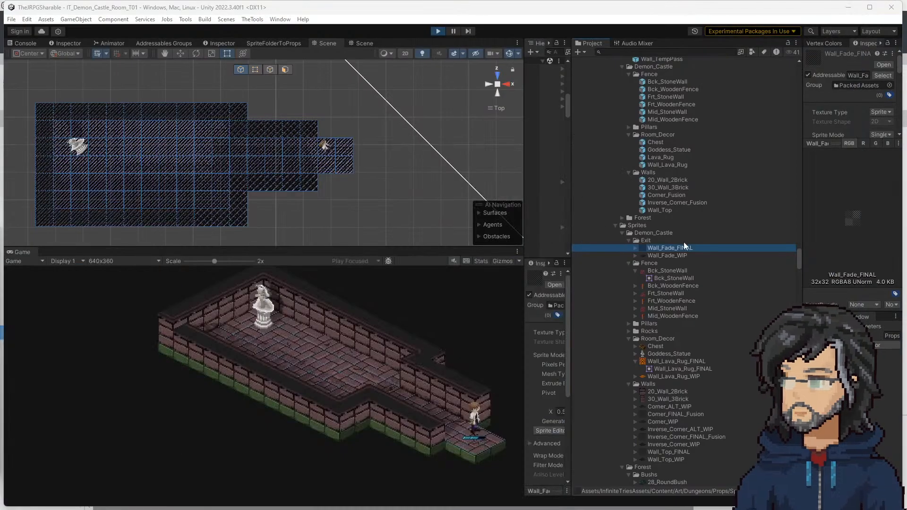
click(669, 257)
click(670, 248)
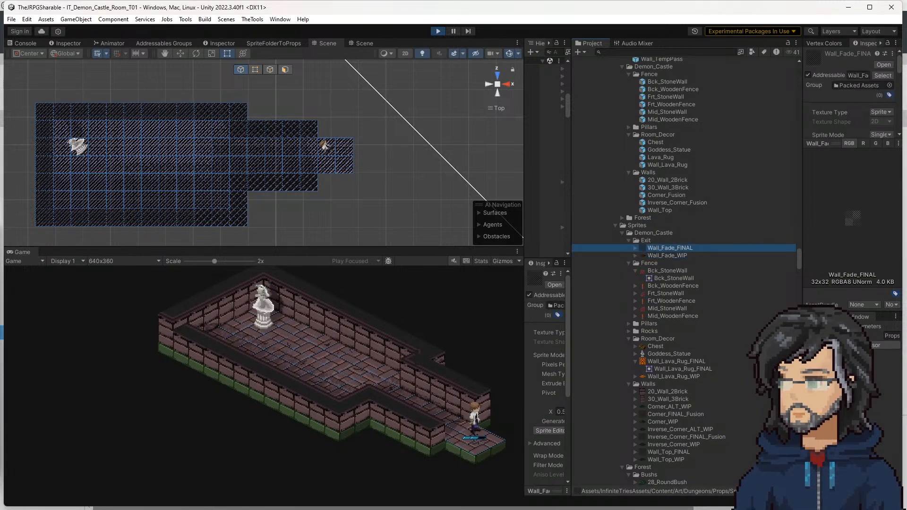
Switch to Visual Studio and read through ProcessSprites in Program.cs to examine how the IsoTo3D case converts and saves WIP images
key(alt+Tab)
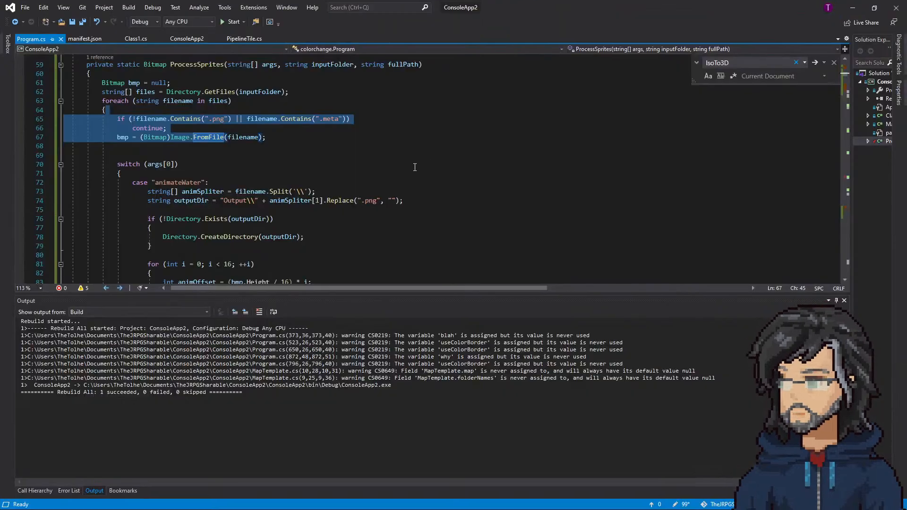
scroll(433, 157, down, 7)
scroll(287, 176, up, 2)
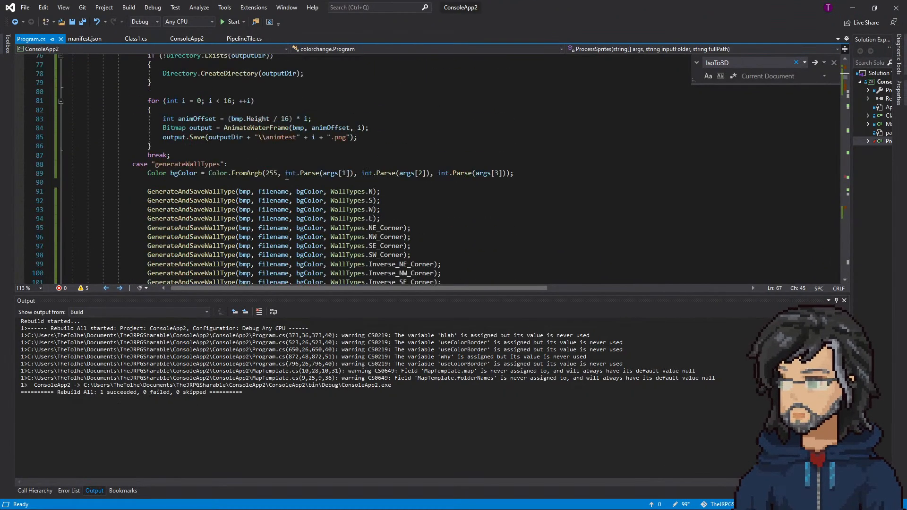
scroll(286, 176, up, 7)
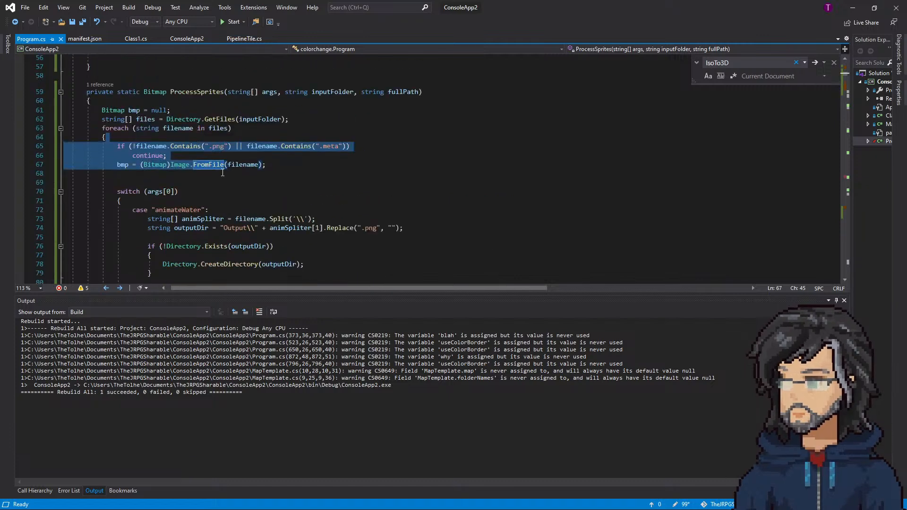
scroll(265, 160, down, 2)
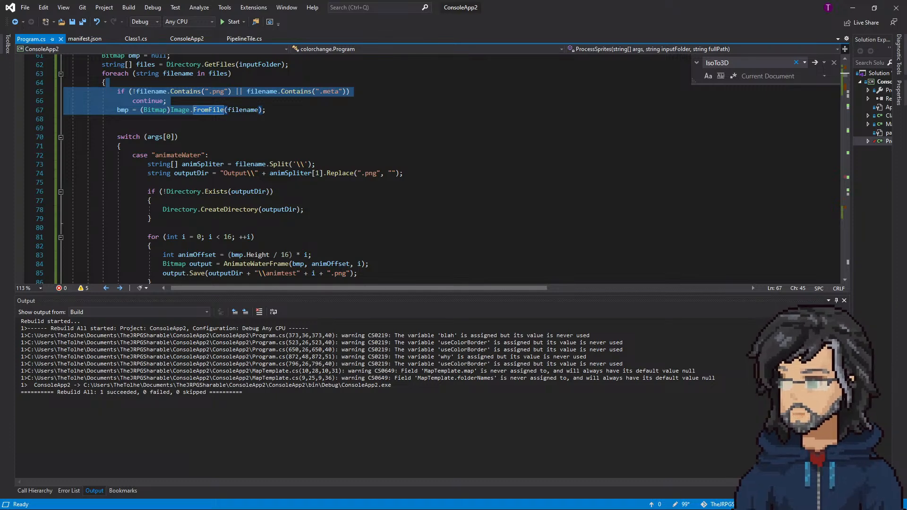
key(alt+Tab)
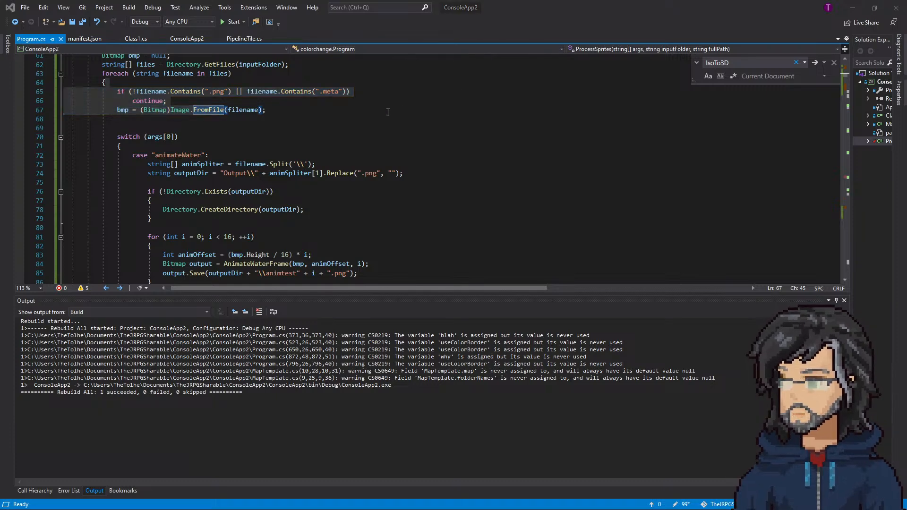
click(388, 112)
scroll(385, 128, down, 12)
scroll(383, 140, down, 12)
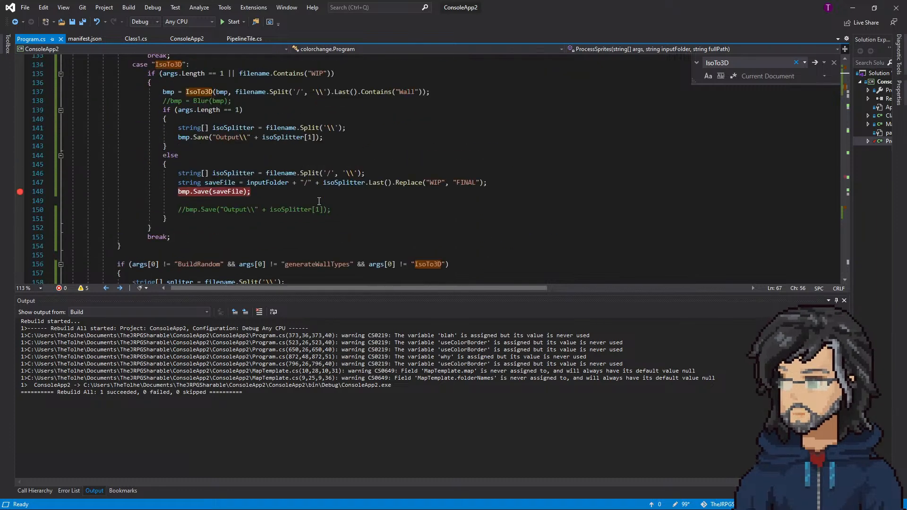
scroll(309, 208, up, 6)
scroll(308, 208, down, 3)
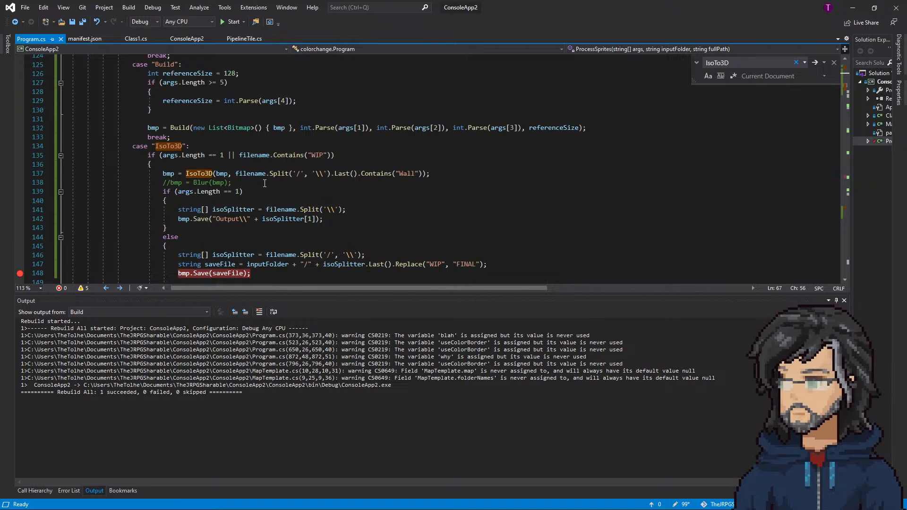
scroll(202, 196, down, 1)
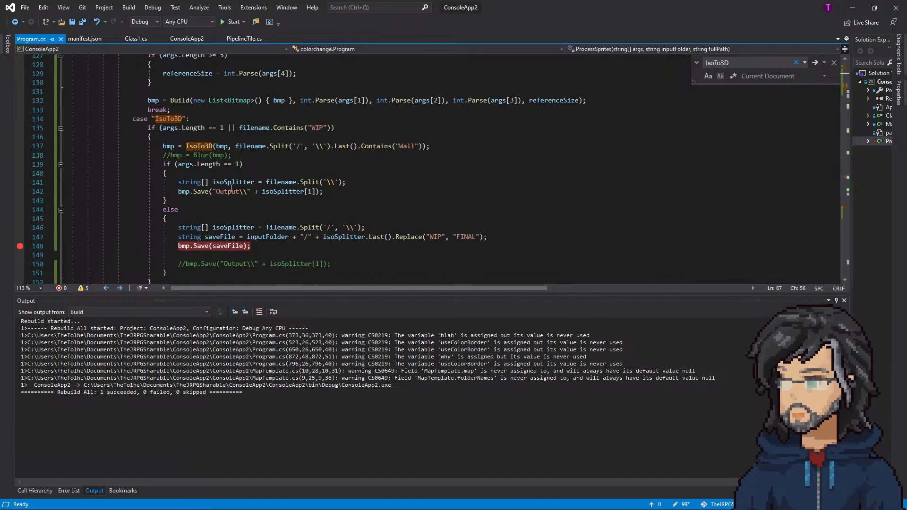
Check the neighbouring switch cases and go to the definition of the IsoTo3D method
click(198, 146)
scroll(197, 146, up, 20)
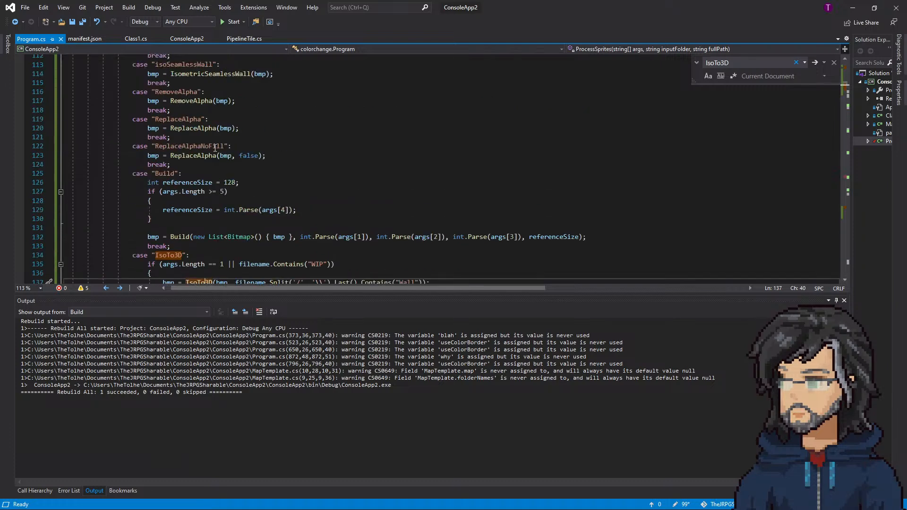
scroll(223, 182, down, 15)
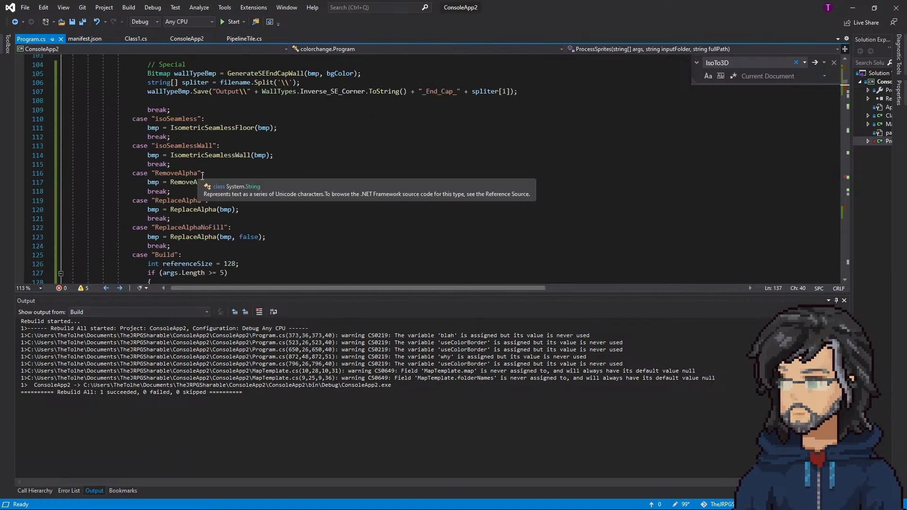
scroll(220, 175, down, 7)
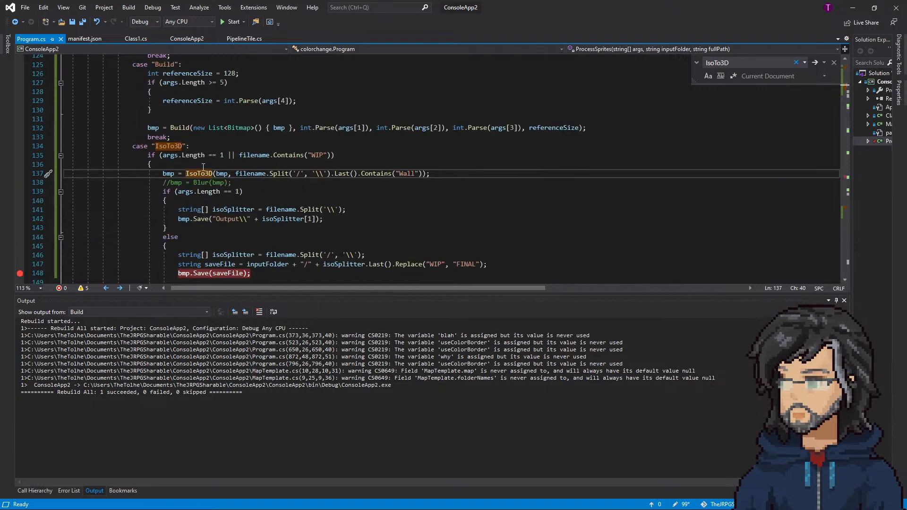
right_click(203, 175)
click(230, 220)
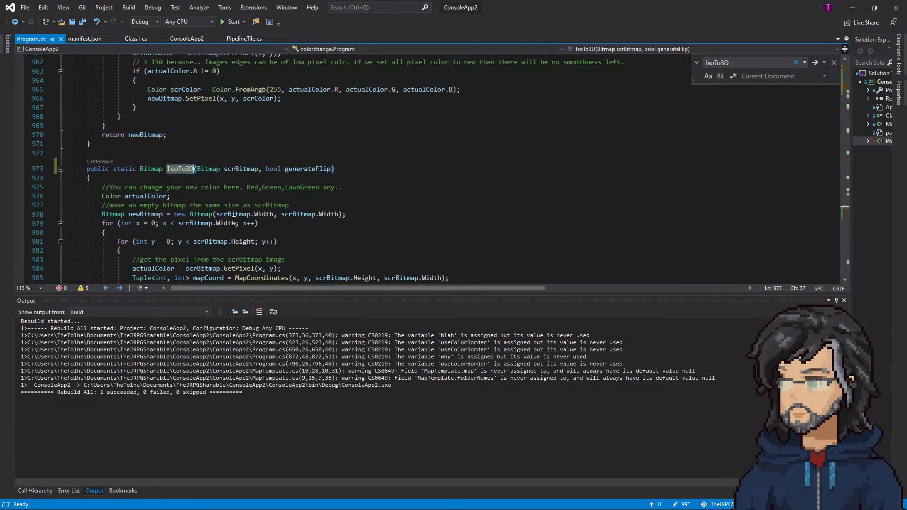
Replace the fixed 255 alpha with actualColor.A in the first Color.FromArgb call of IsoTo3D
scroll(242, 210, down, 2)
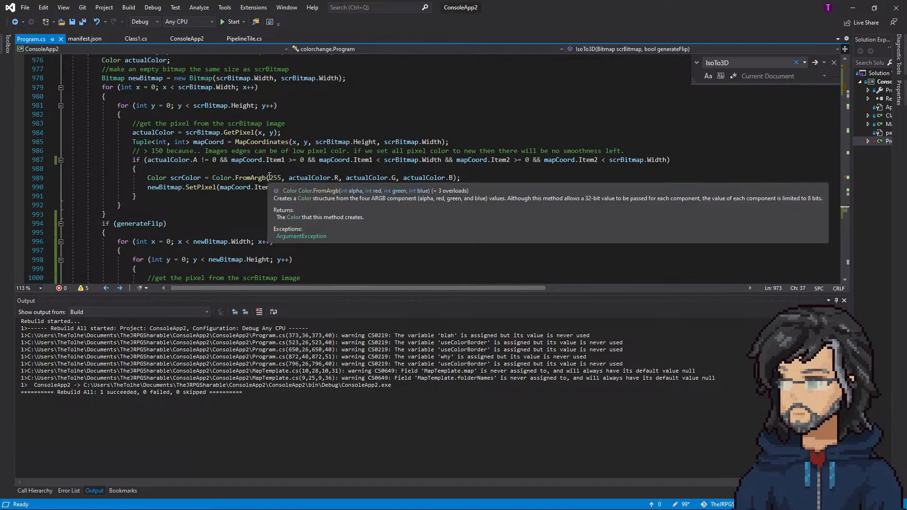
double_click(305, 179)
key(ctrl+c)
double_click(274, 178)
key(ctrl+v)
text(.a)
key(Tab)
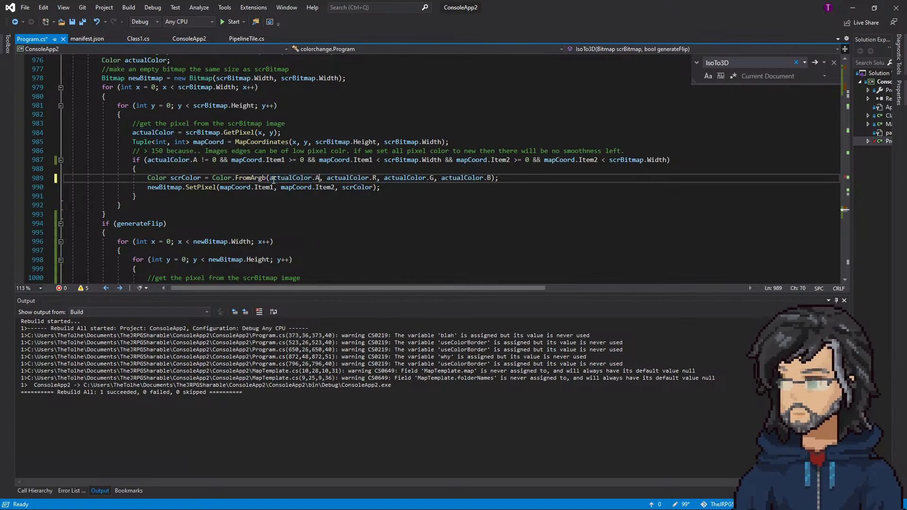
Use actualColor.A as the alpha in the scrColor Color.FromArgb call inside the generateFlip block
scroll(338, 183, down, 4)
double_click(289, 268)
key(ctrl+v)
text(.A, )
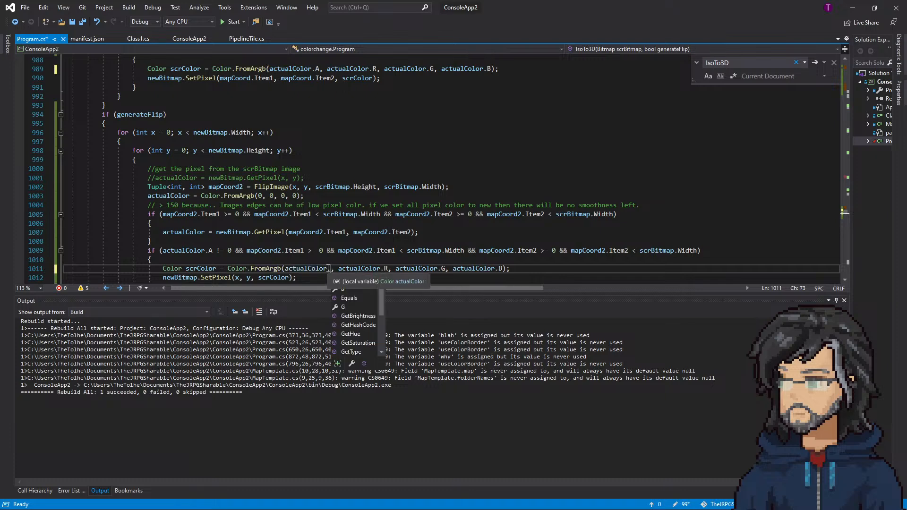
text(a)
key(Tab)
Review the first edited alpha line and rebuild the ConsoleApp2 solution
scroll(313, 240, up, 4)
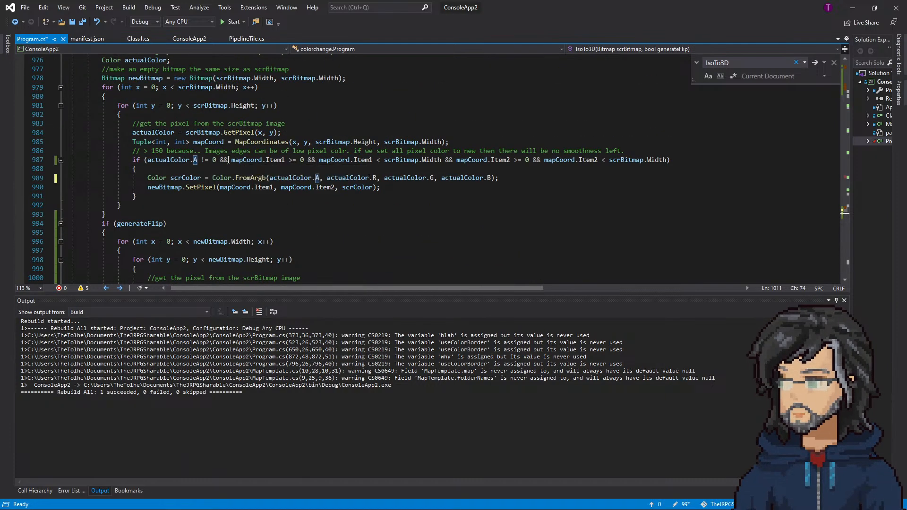
click(128, 8)
click(140, 28)
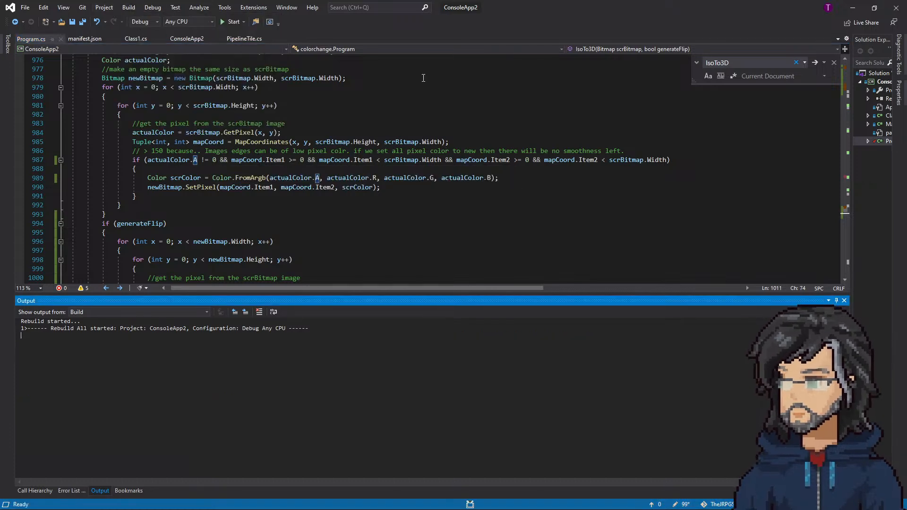
Switch to Unity, delete the Wall_Fade_FINAL sprite and regenerate it from Wall_Fade_WIP
click(851, 5)
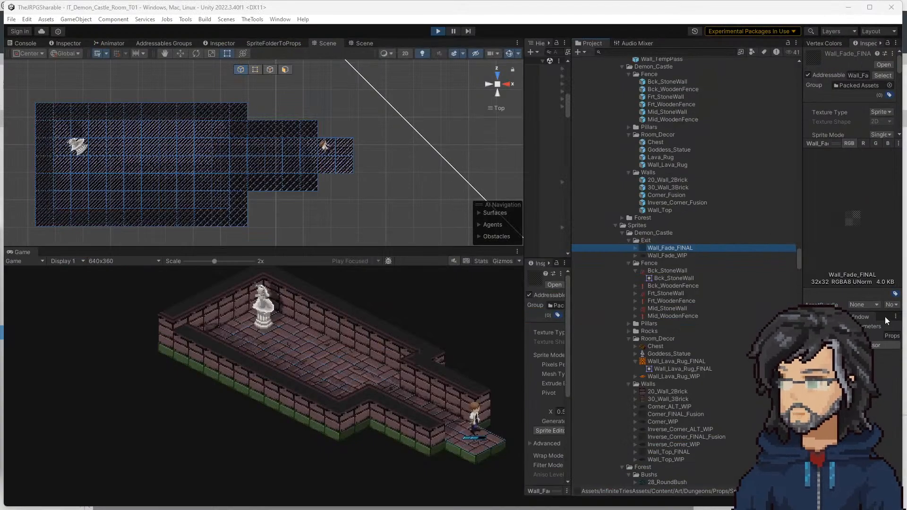
click(880, 347)
click(667, 255)
click(664, 248)
key(Delete)
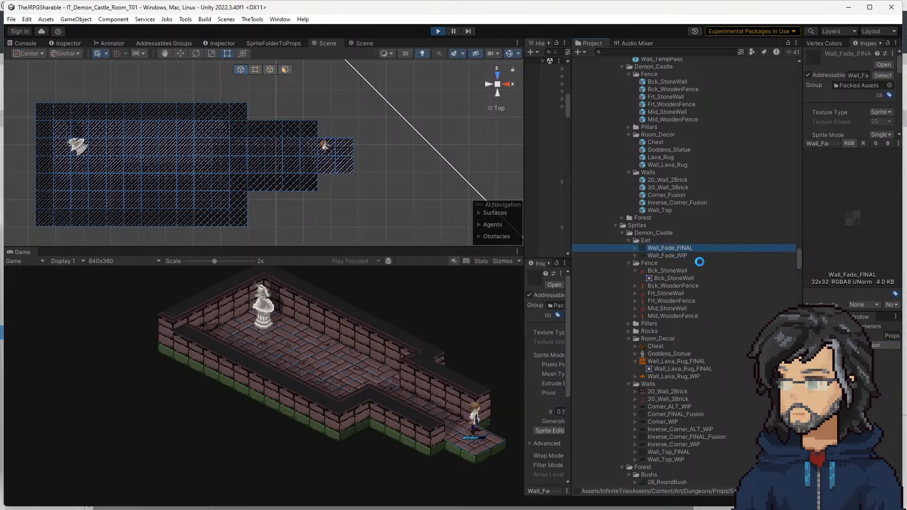
key(Return)
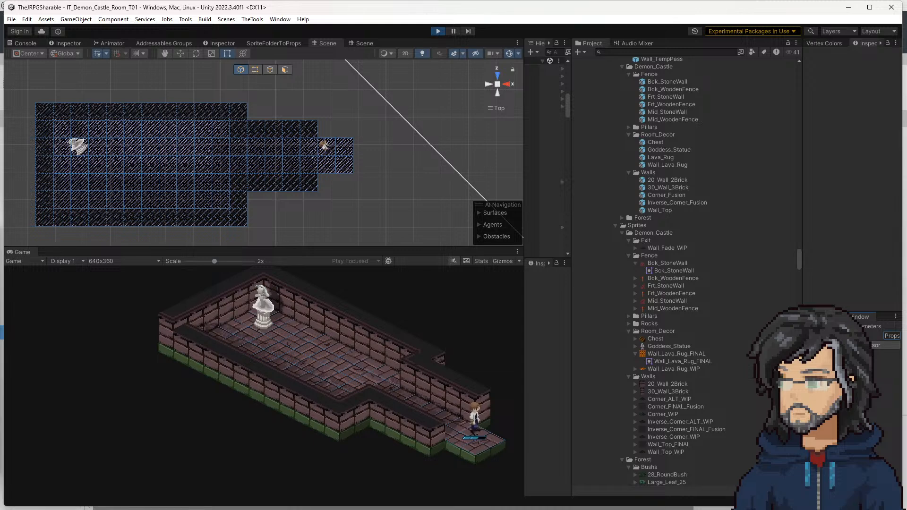
click(667, 249)
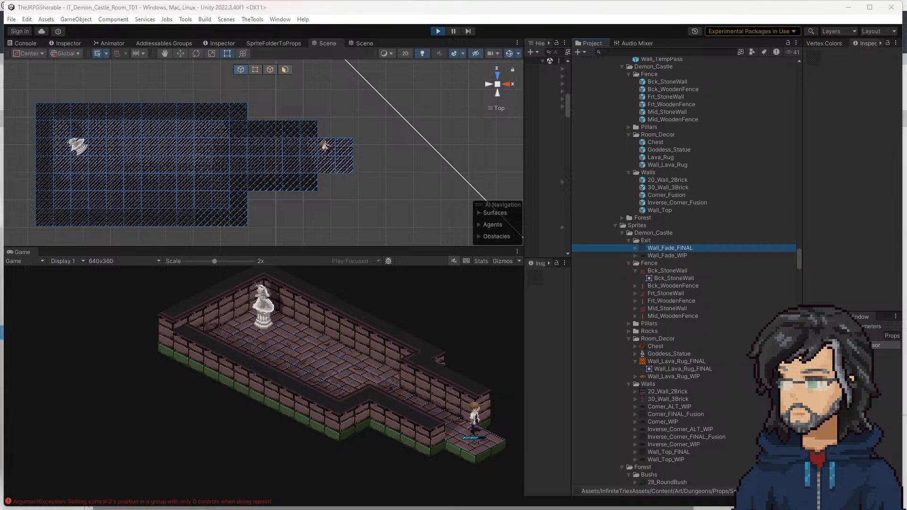
Switch to Aseprite and reopen Wall_Fade_FINAL.png to examine the transparency of the regenerated sprite
key(alt+Tab)
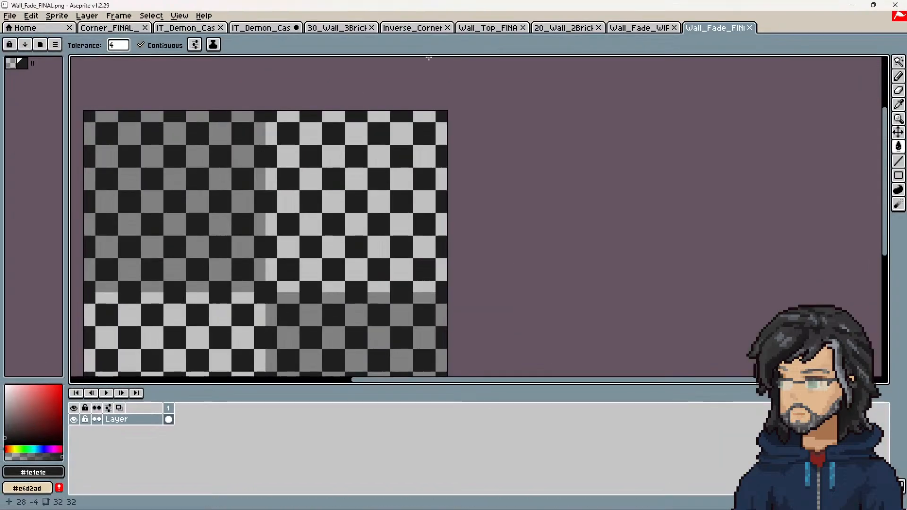
click(748, 28)
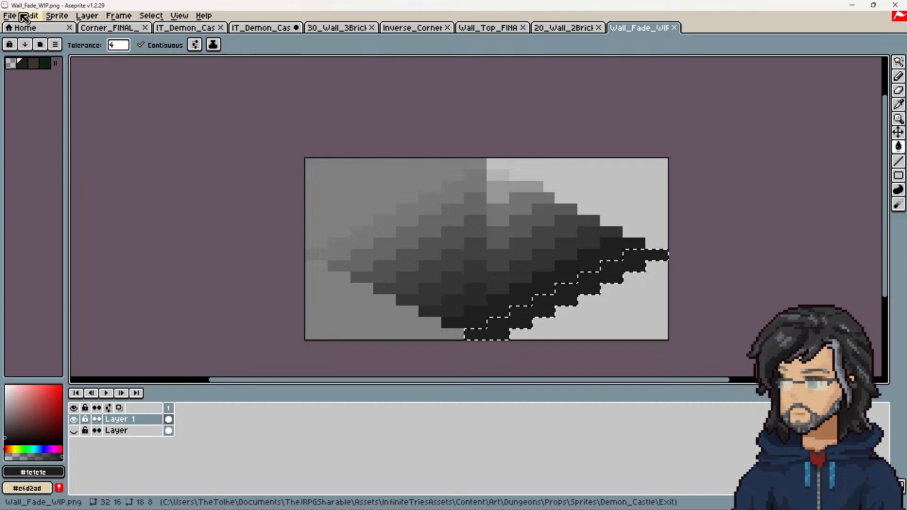
click(10, 16)
mouse_move(56, 50)
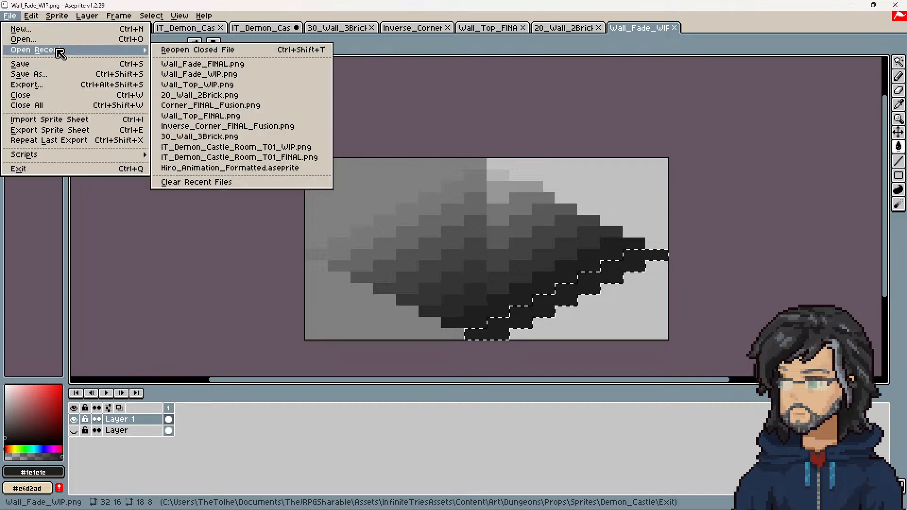
click(212, 66)
scroll(440, 176, up, 9)
middle_drag(363, 221, 464, 176)
scroll(463, 174, down, 1)
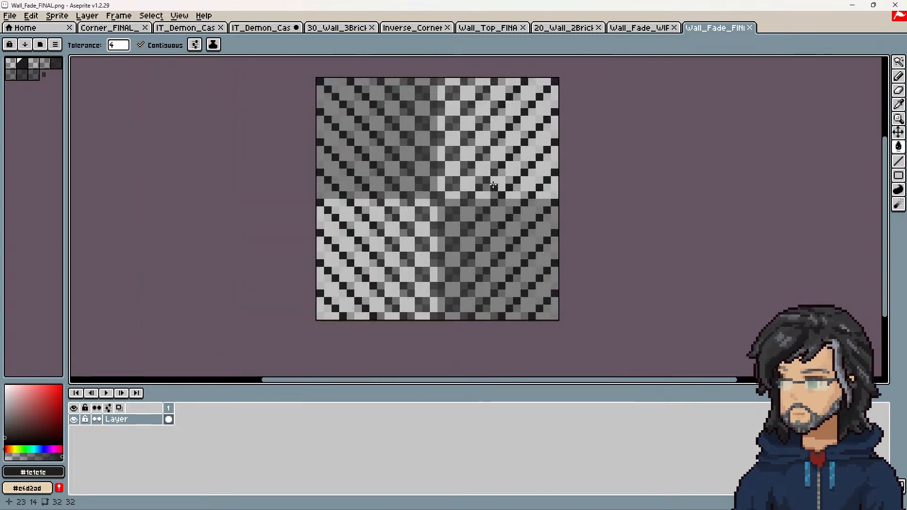
Return to Unity and create the prop tiles from the Demon_Castle sprite folder with SpriteFolderToProps
click(861, 5)
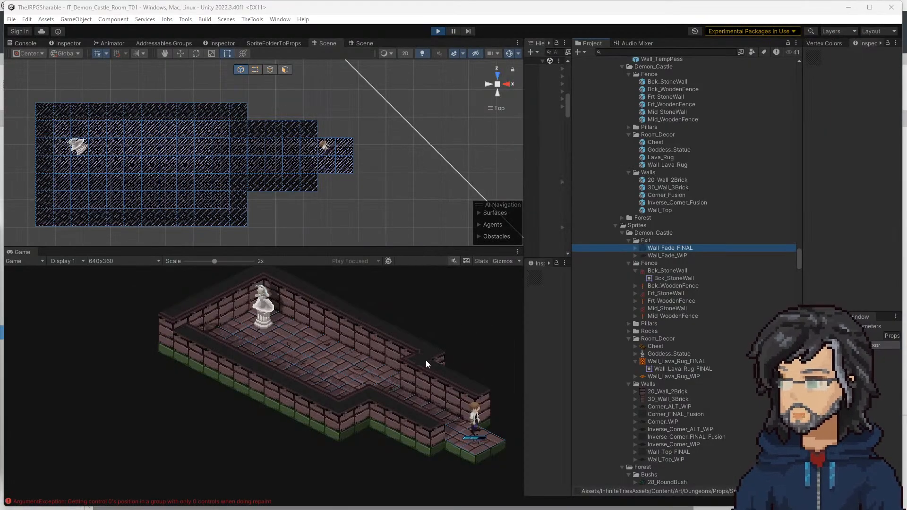
click(273, 43)
click(303, 80)
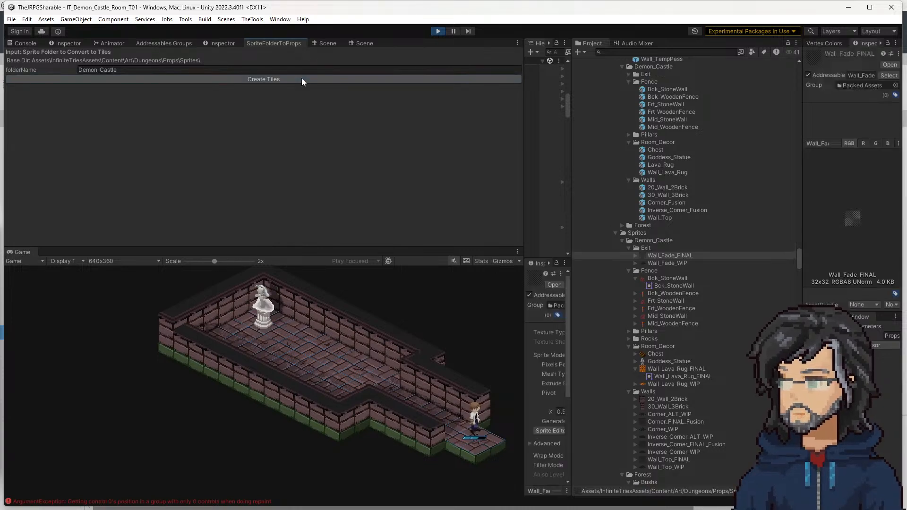
Stop play mode and clear all messages from the console, selecting Wall_Fade_FINAL in between
click(440, 32)
click(514, 279)
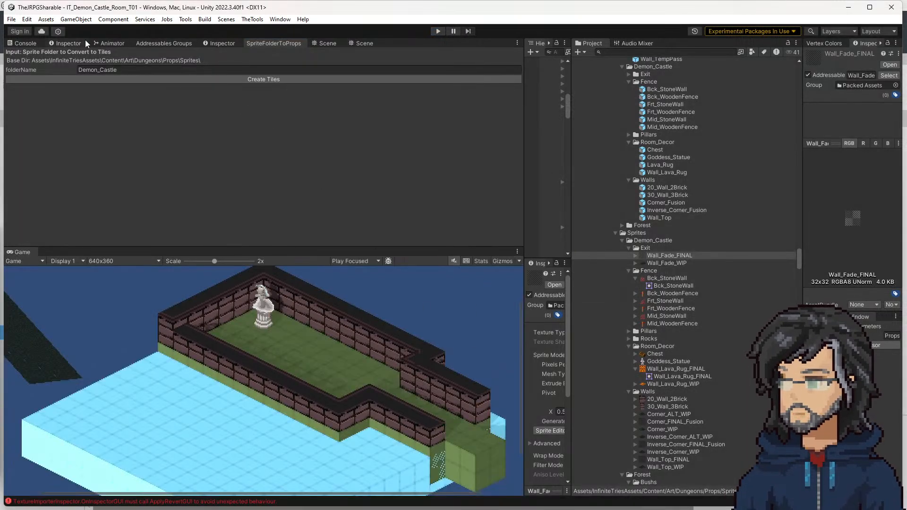
click(36, 46)
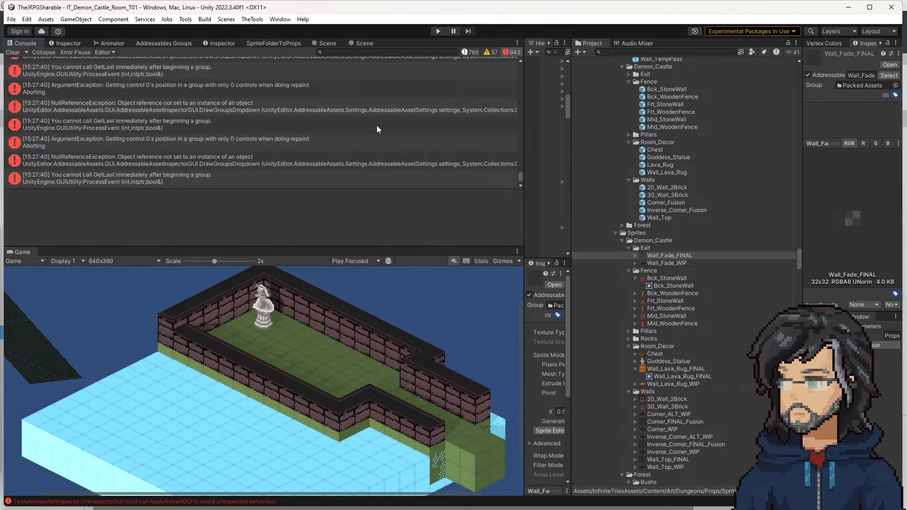
click(13, 53)
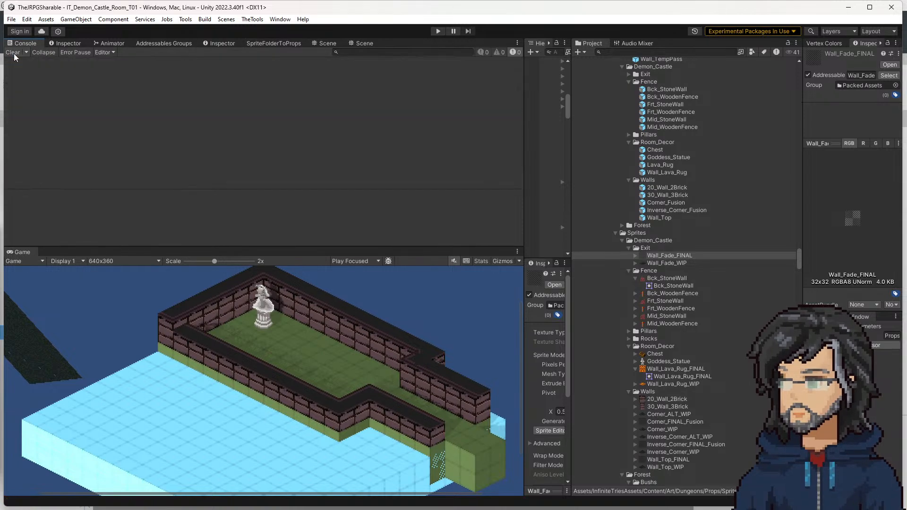
click(667, 258)
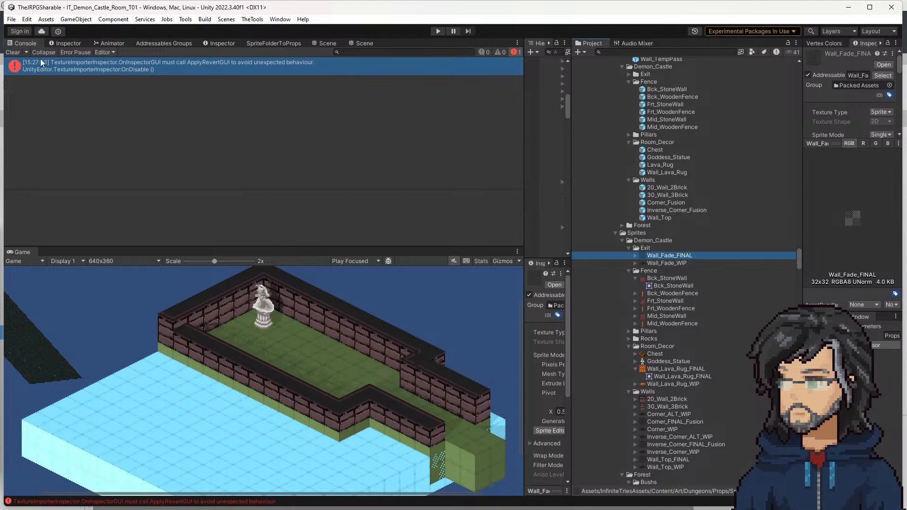
click(13, 53)
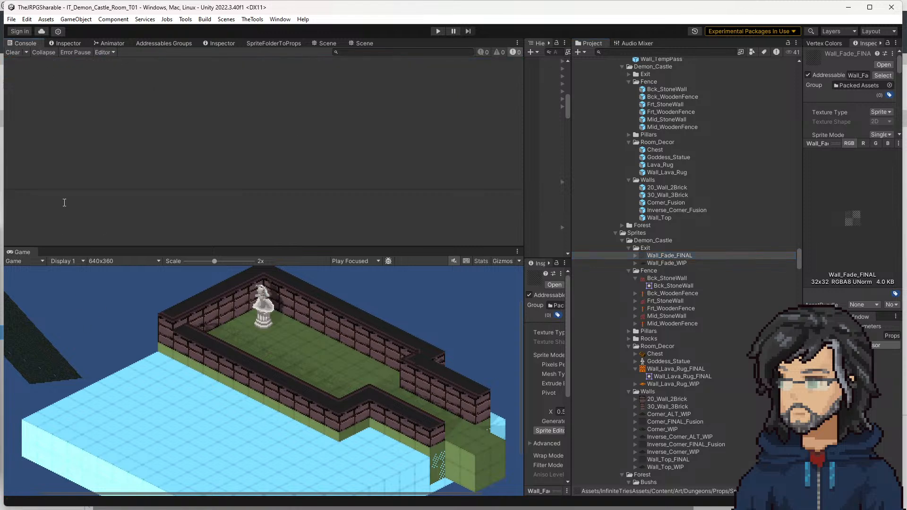
Duplicate the prop tile 15, 13 in the scene and move the copy to X 17 over TransitionTile_2
click(336, 43)
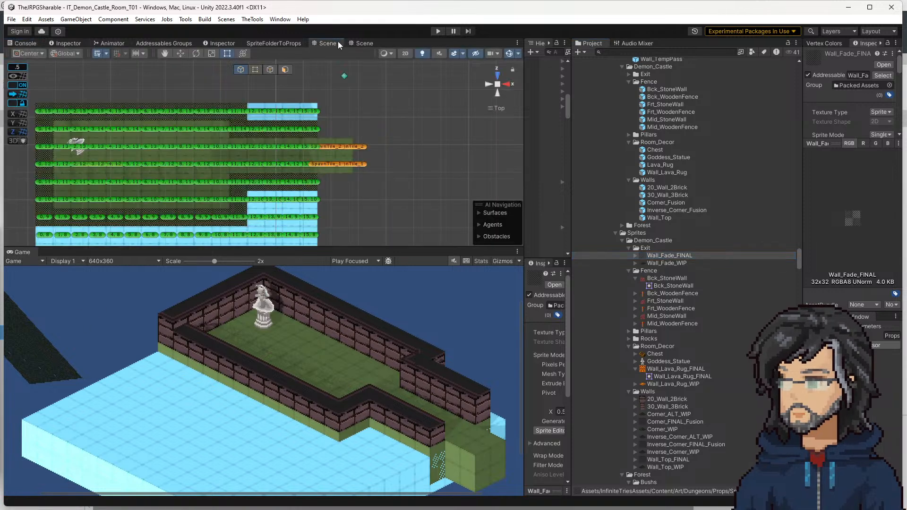
scroll(350, 137, up, 10)
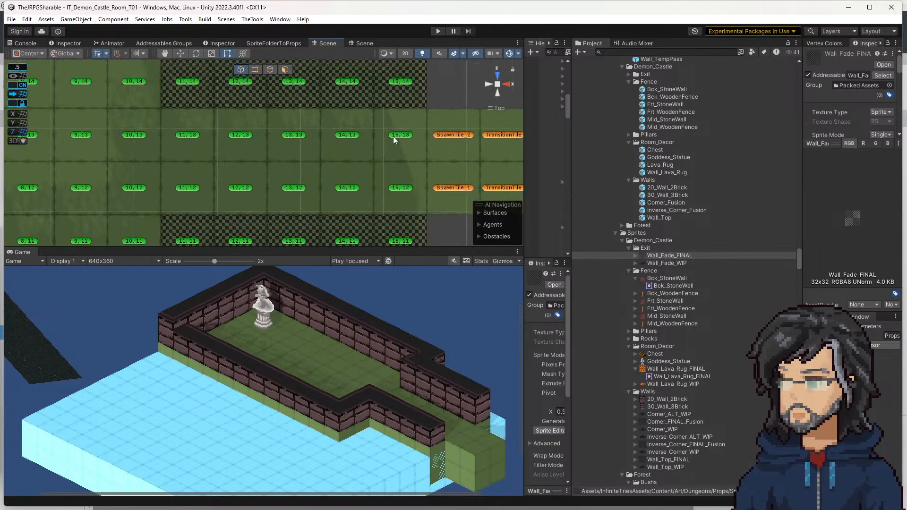
click(404, 135)
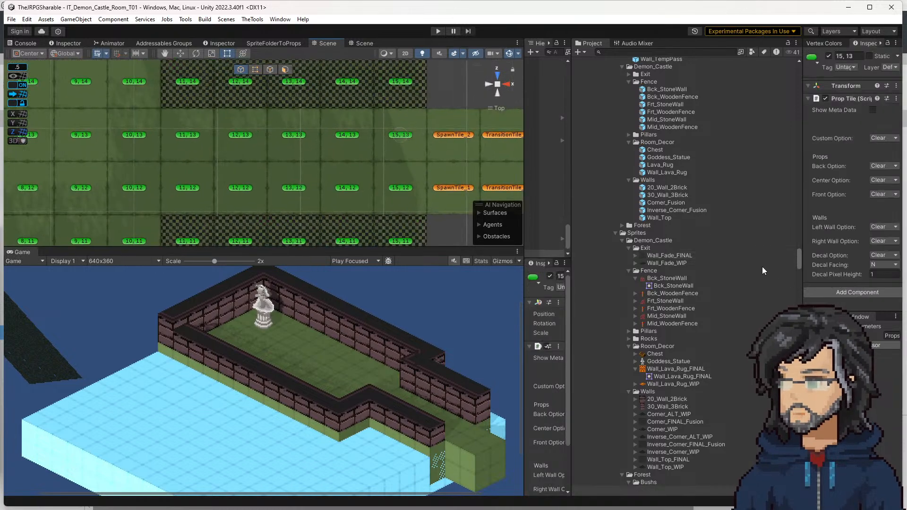
middle_drag(444, 202, 365, 195)
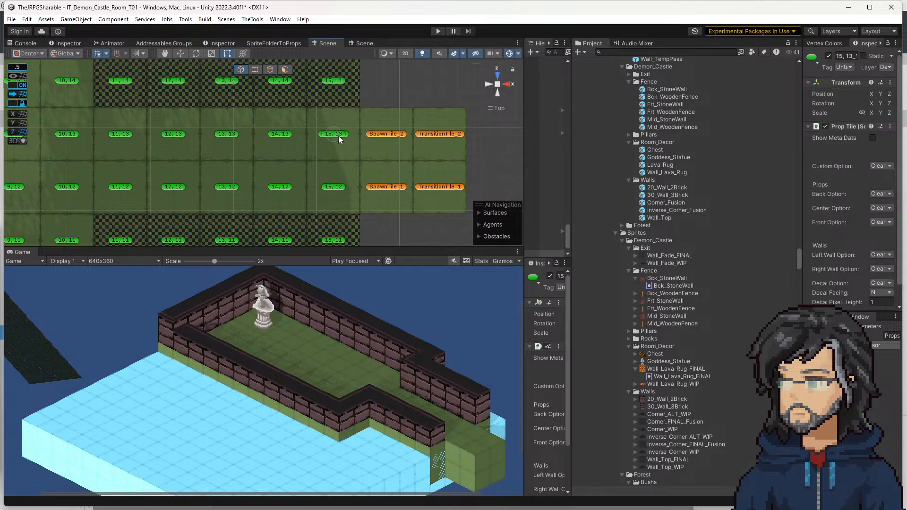
drag(571, 142, 655, 142)
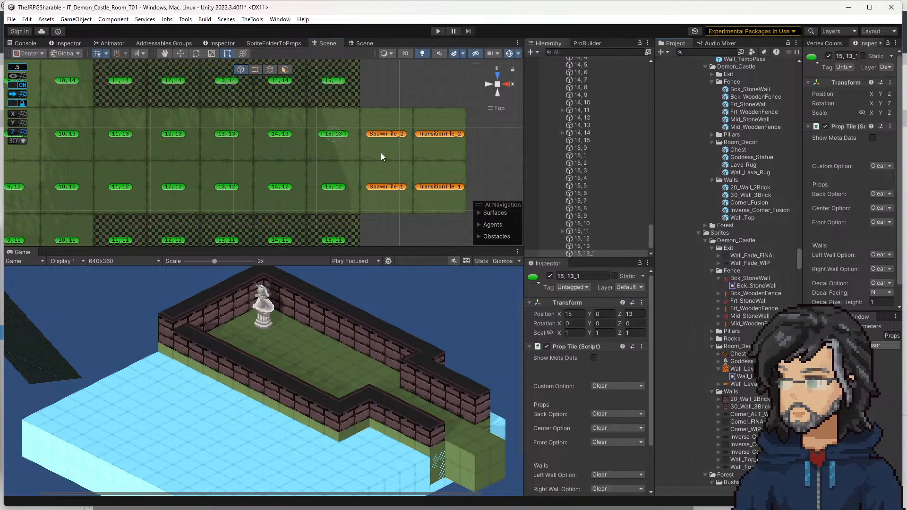
drag(371, 135, 476, 138)
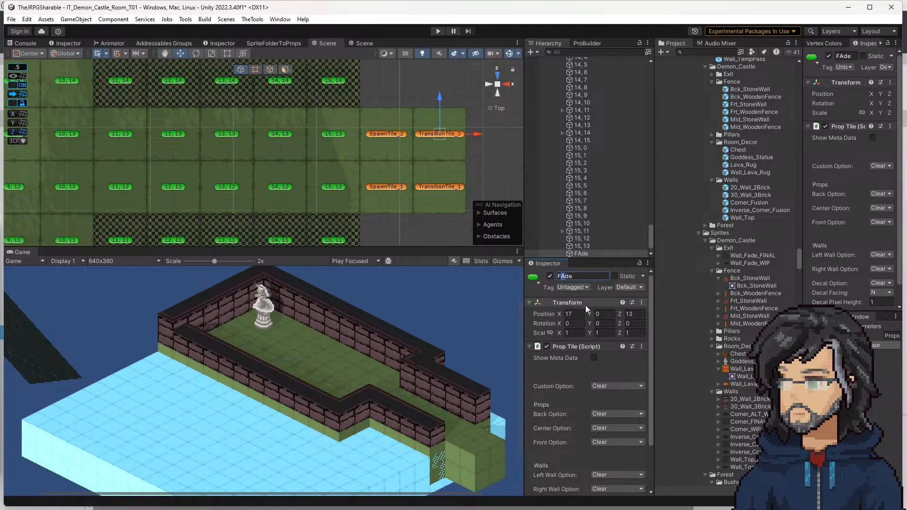
Rename the copied tile Fade and place a duplicate of it at Z 12 over TransitionTile_1
key(BackSpace)
text(a)
key(Return)
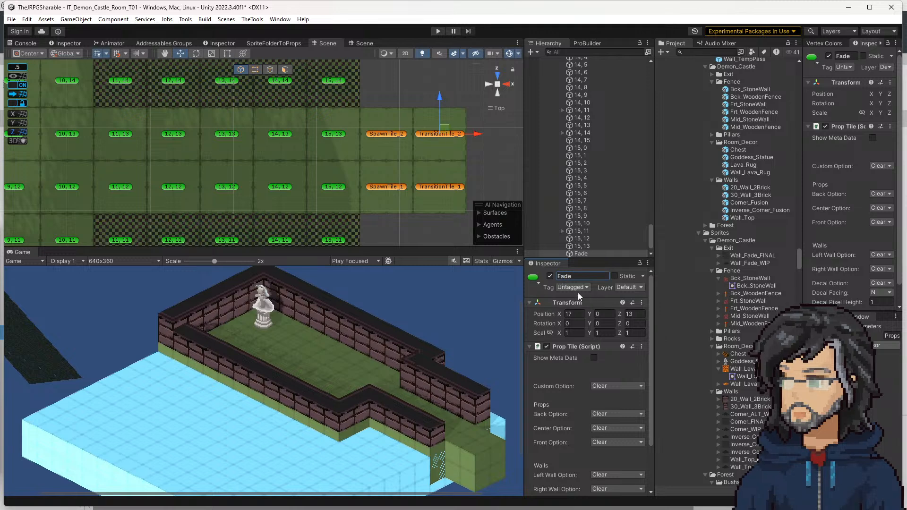
key(ctrl+d)
drag(441, 98, 437, 152)
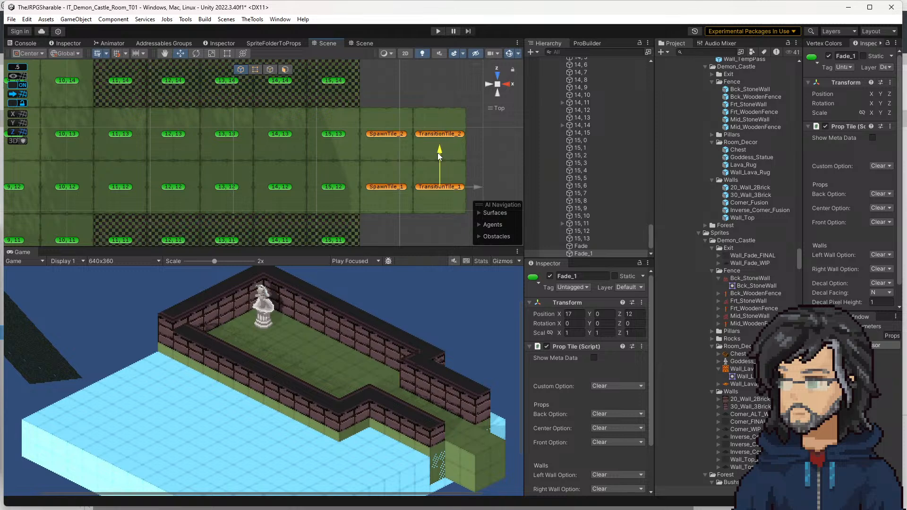
click(597, 246)
click(882, 283)
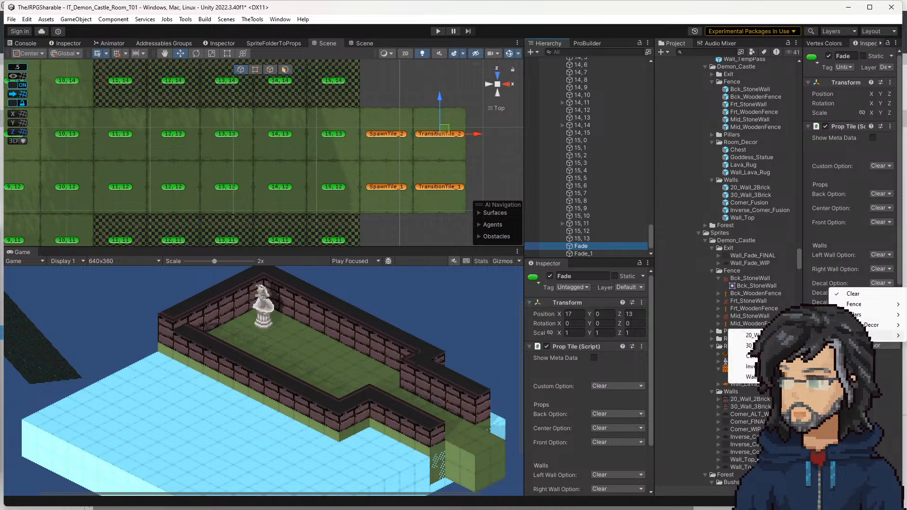
Refresh the prop options of the Wall_TempPass object with PopulateOptions
mouse_move(854, 305)
click(583, 215)
key(Left)
key(Left)
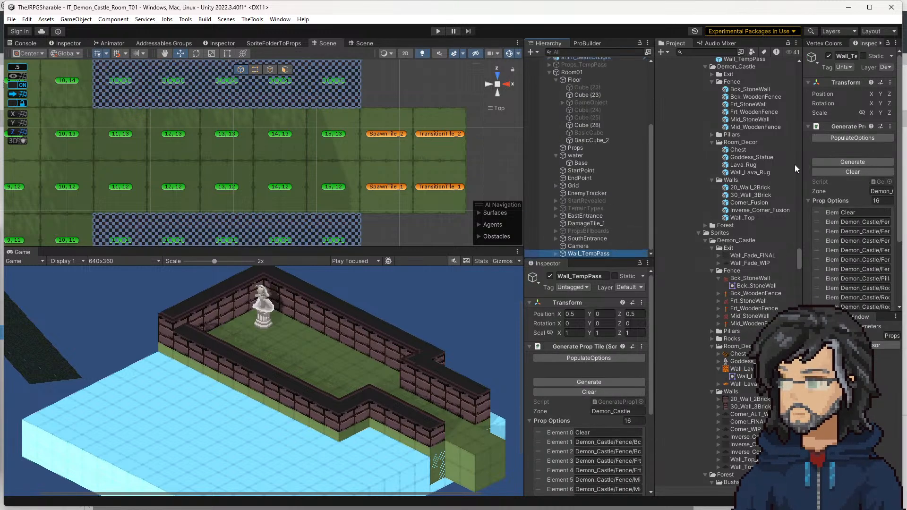
click(838, 138)
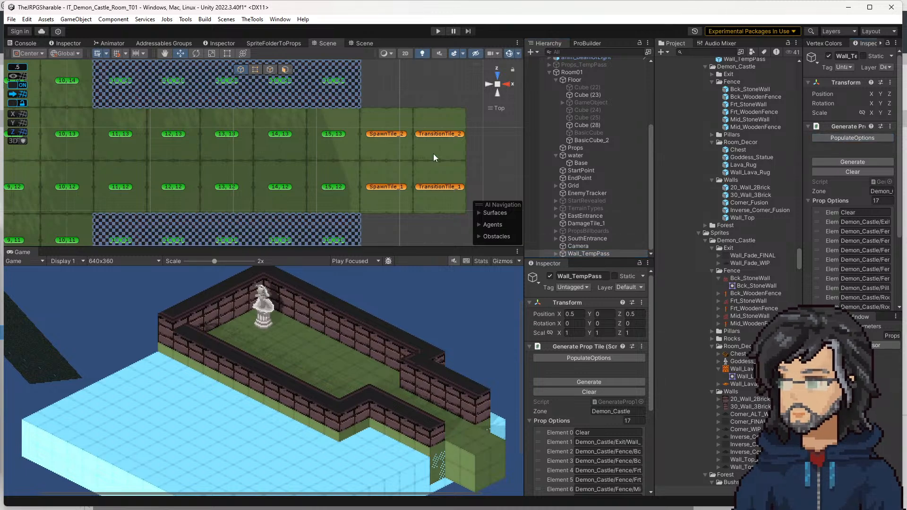
Set the decal option of the Fade tile under Wall_TempPass to the wall fade prop from the Exit group
click(556, 254)
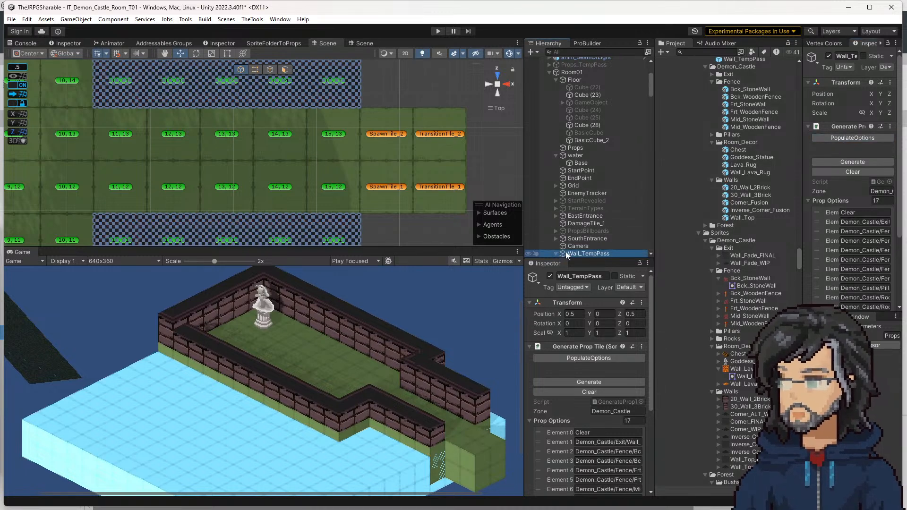
scroll(575, 249, down, 13)
scroll(576, 243, down, 20)
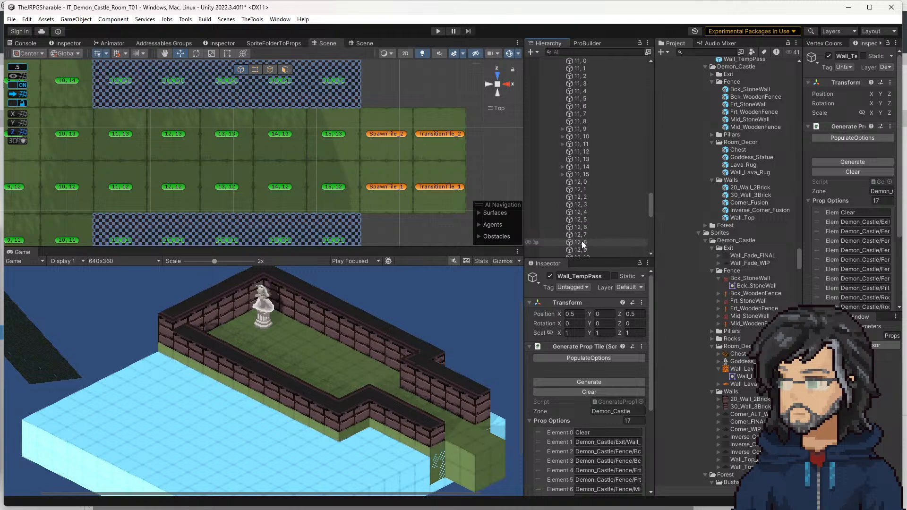
scroll(582, 240, down, 8)
click(582, 232)
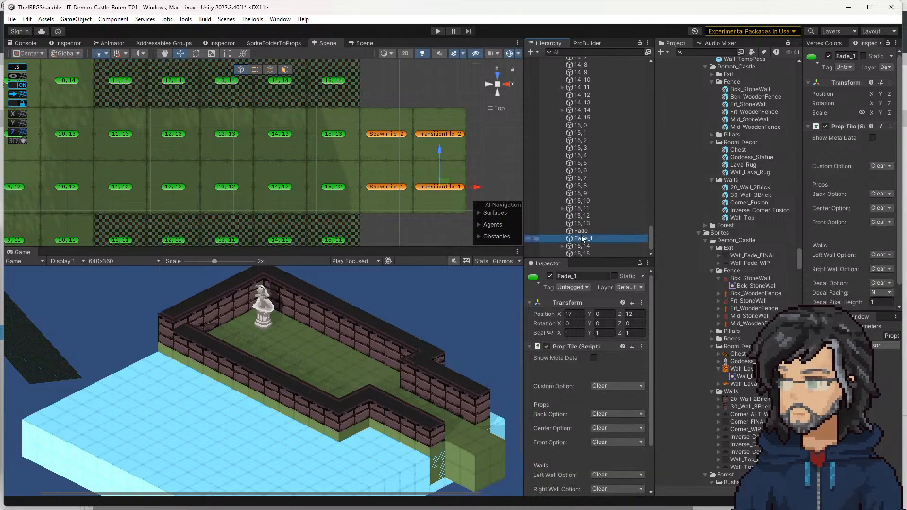
click(881, 282)
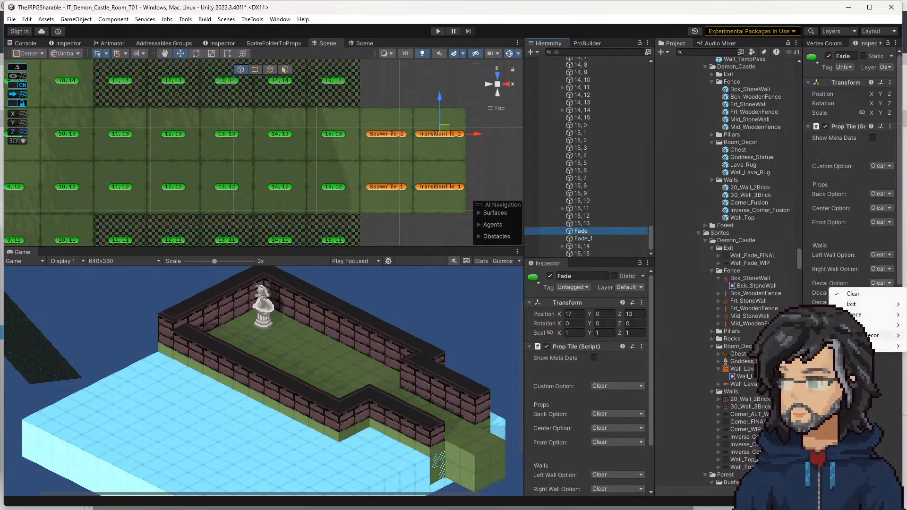
mouse_move(855, 304)
click(788, 304)
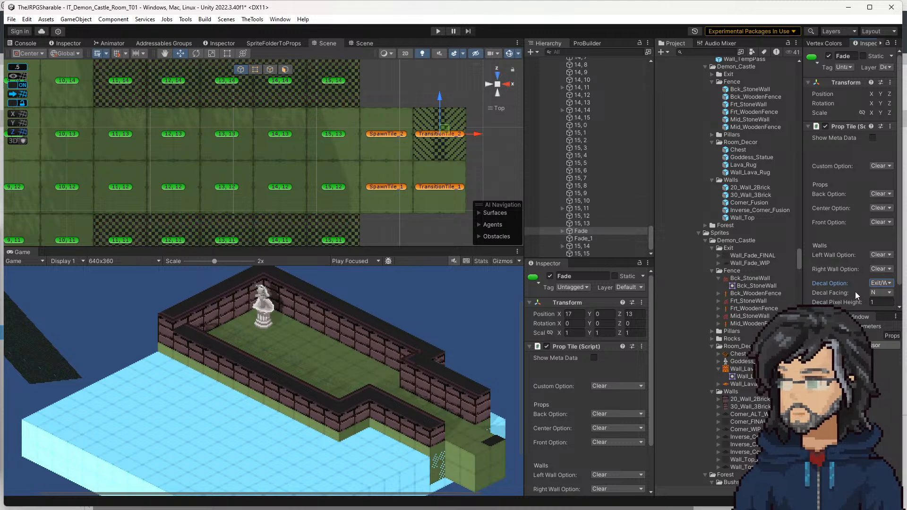
Try other decal facings on the Fade tile, including W and E, and set it back to N
click(882, 293)
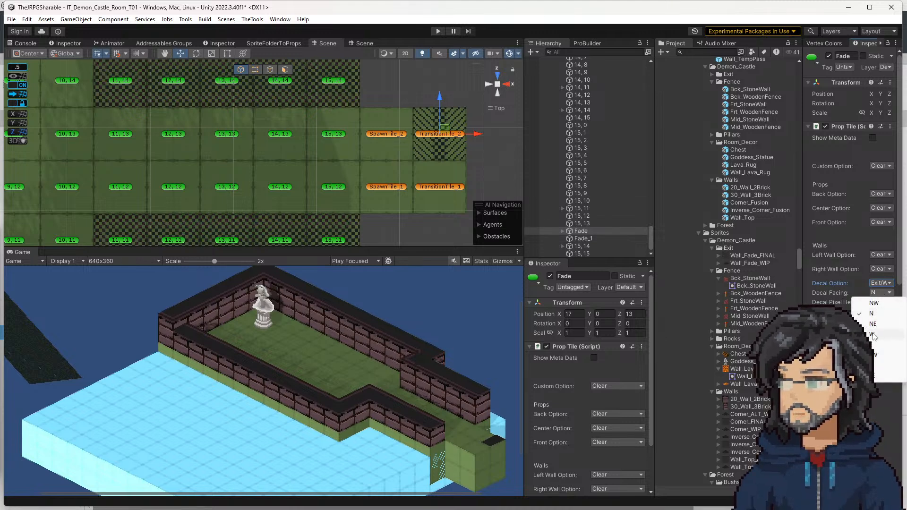
click(874, 334)
click(878, 294)
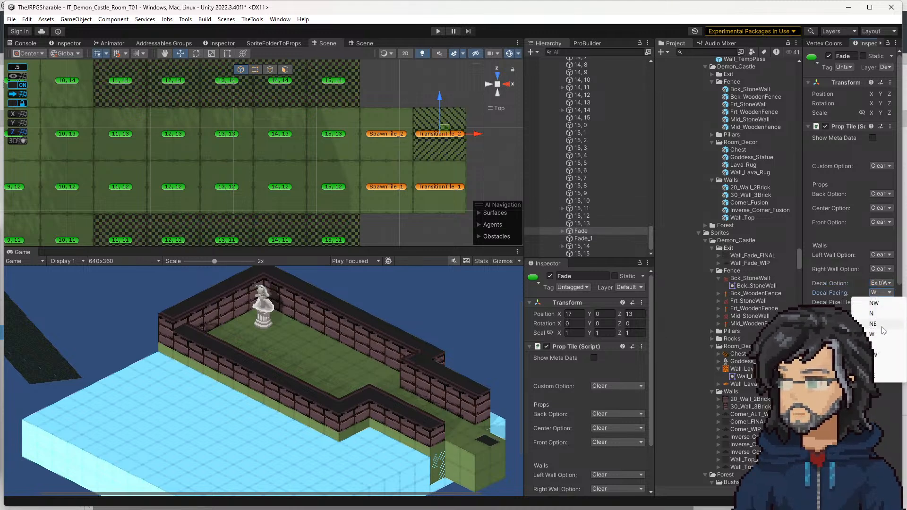
click(877, 348)
click(880, 293)
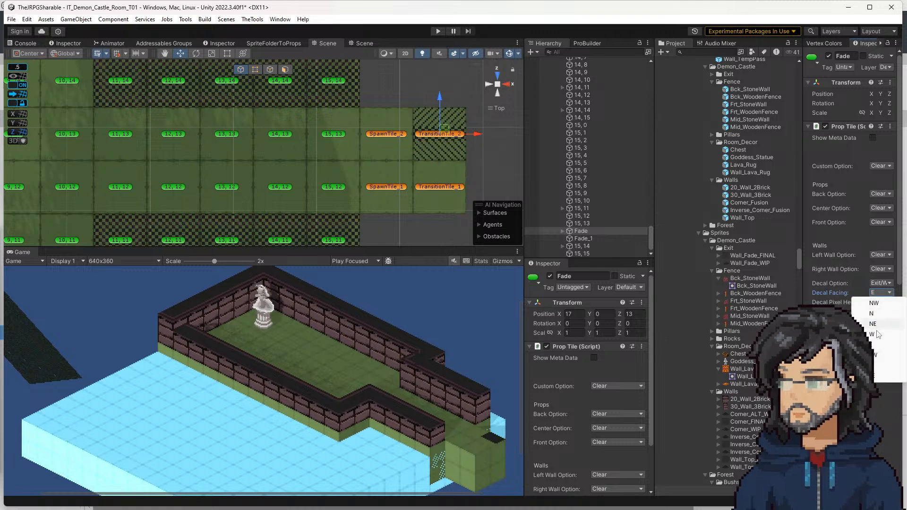
click(878, 366)
click(875, 294)
click(876, 313)
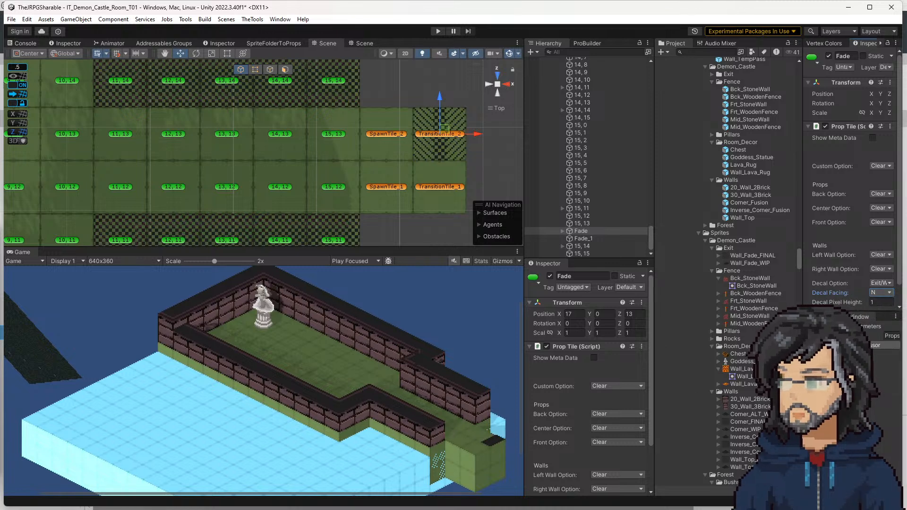
Set the decal option of the Fade_1 tile to Wall_Fade from the Exit group
click(584, 239)
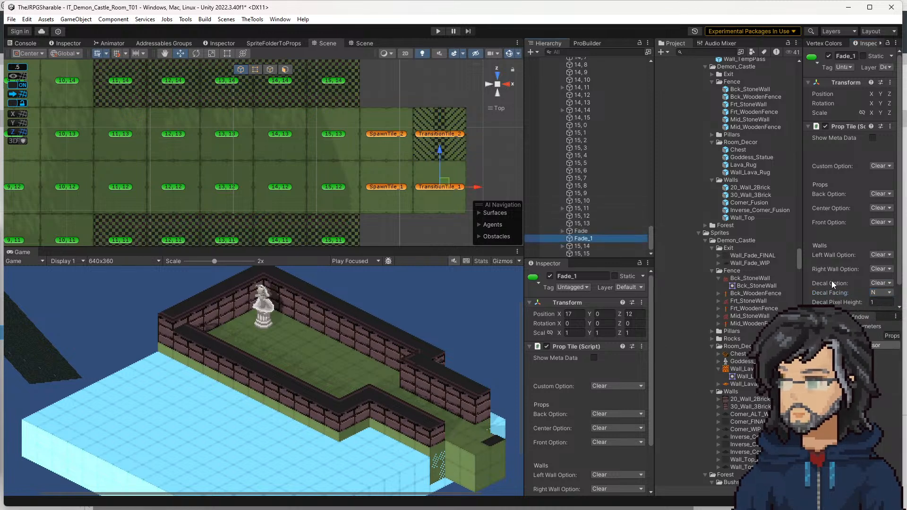
click(879, 284)
mouse_move(862, 305)
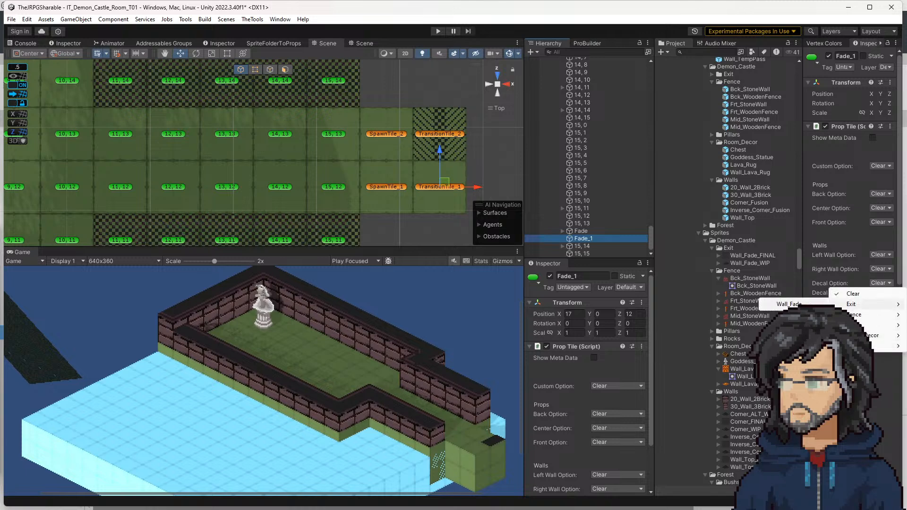
click(803, 304)
middle_drag(406, 186, 310, 164)
scroll(321, 162, up, 3)
scroll(407, 164, up, 4)
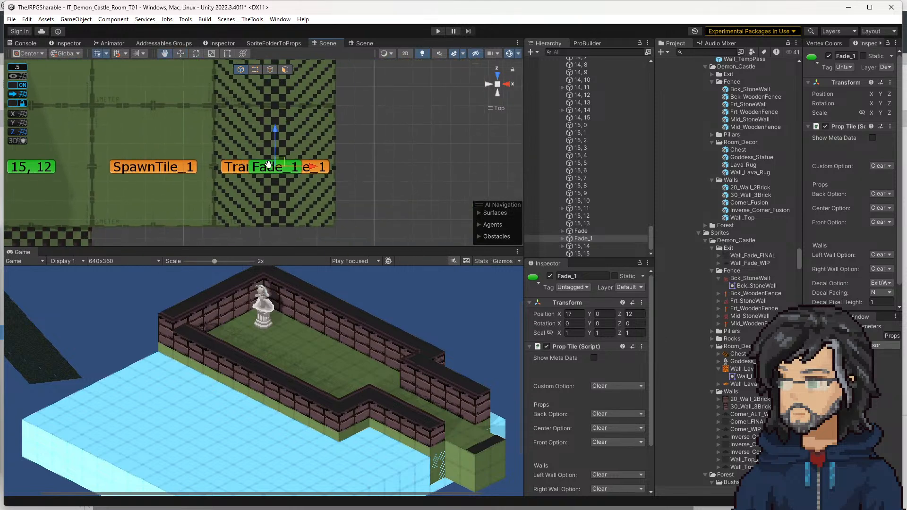
Play-test the room by walking the character along the corridor to the exit tiles, and stop the game
click(441, 31)
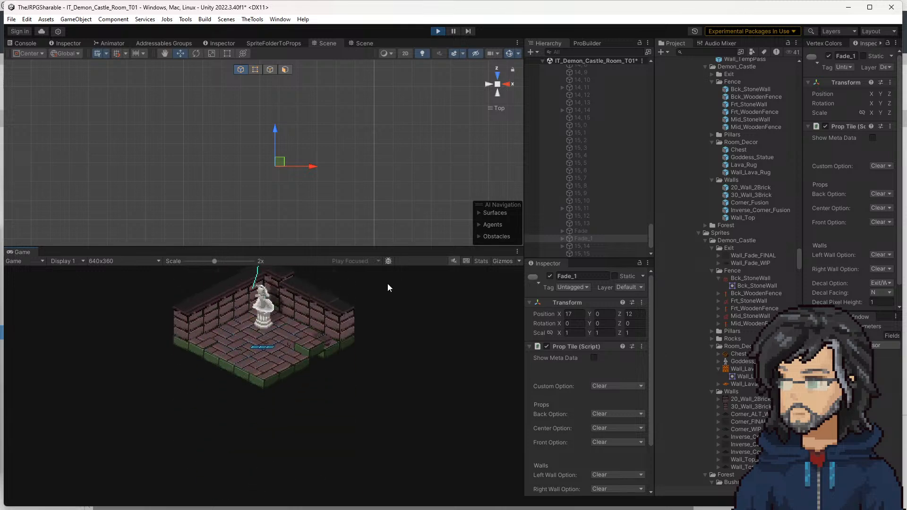
key(d)
key(d)
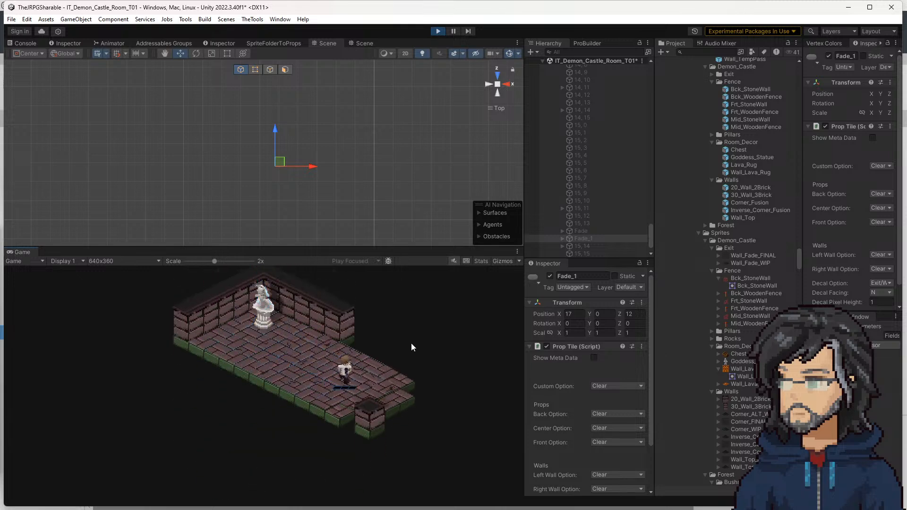
key(d)
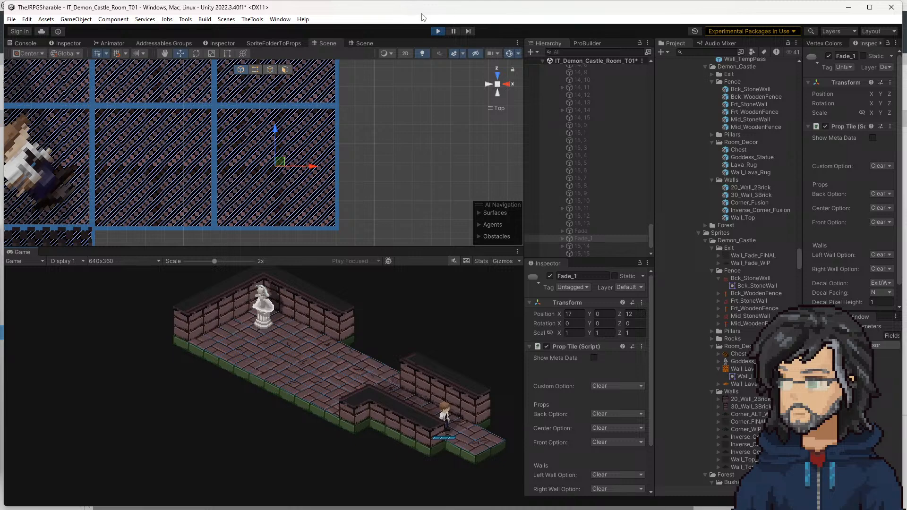
key(ctrl+p)
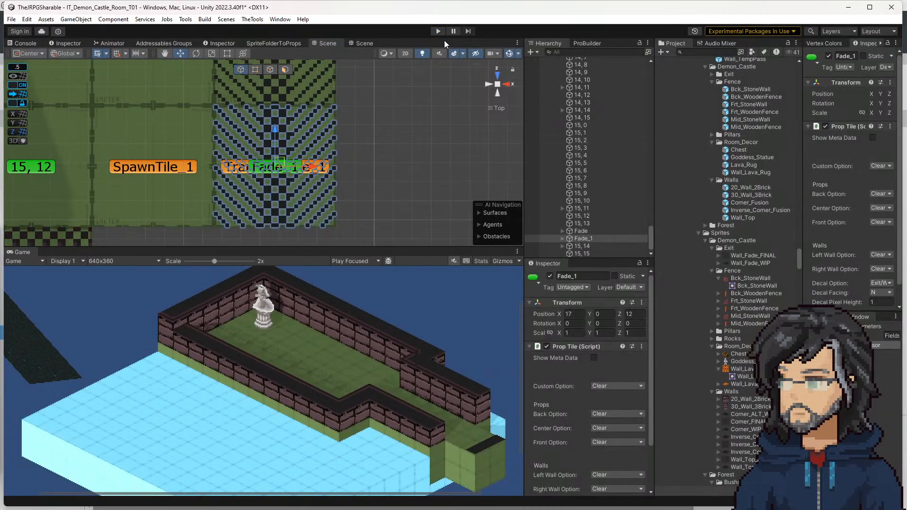
Run the room again, walk the character to the exit and select the fade decal's sprite there
key(ctrl+p)
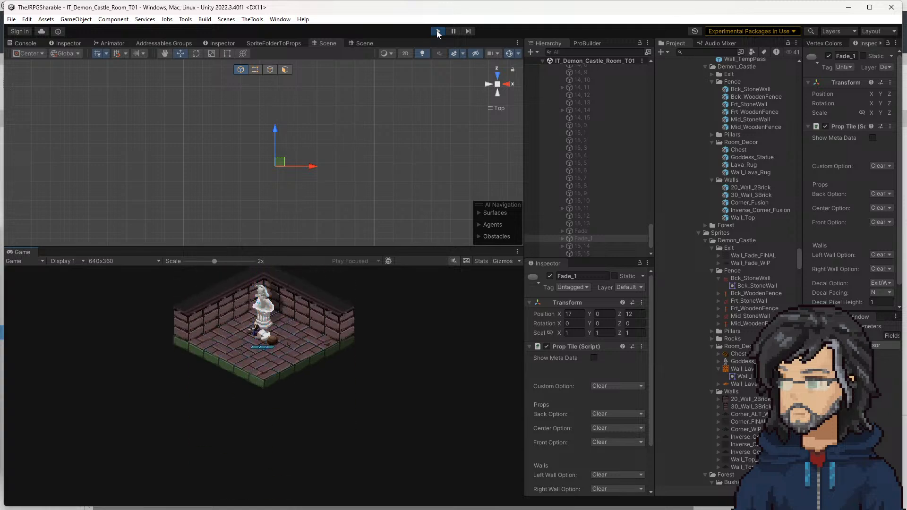
key(d)
key(d)
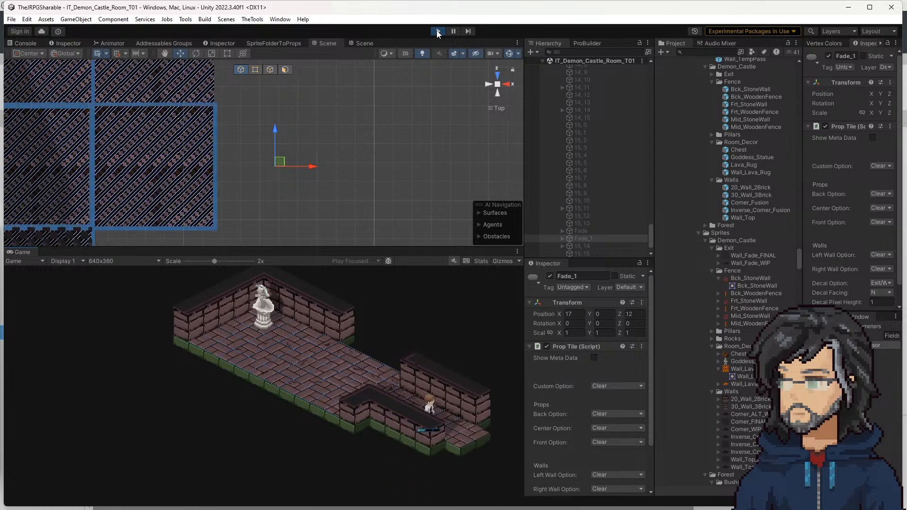
key(d)
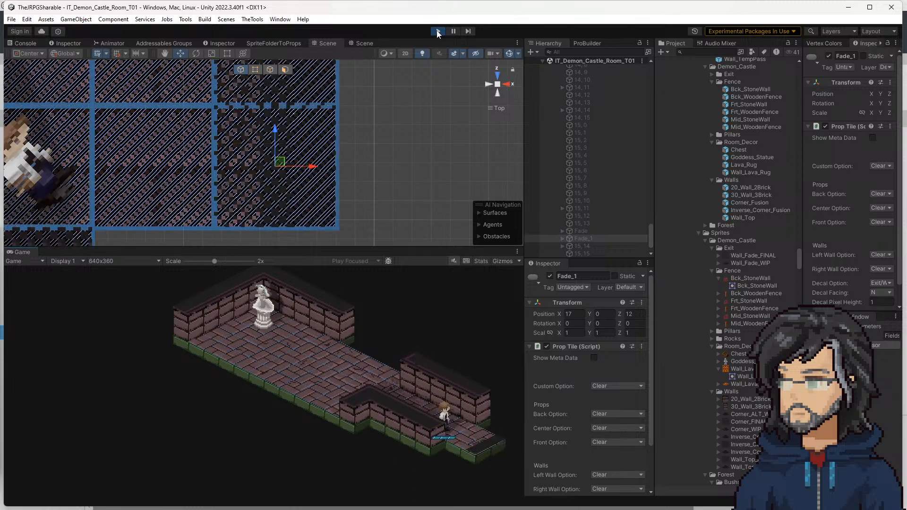
click(266, 158)
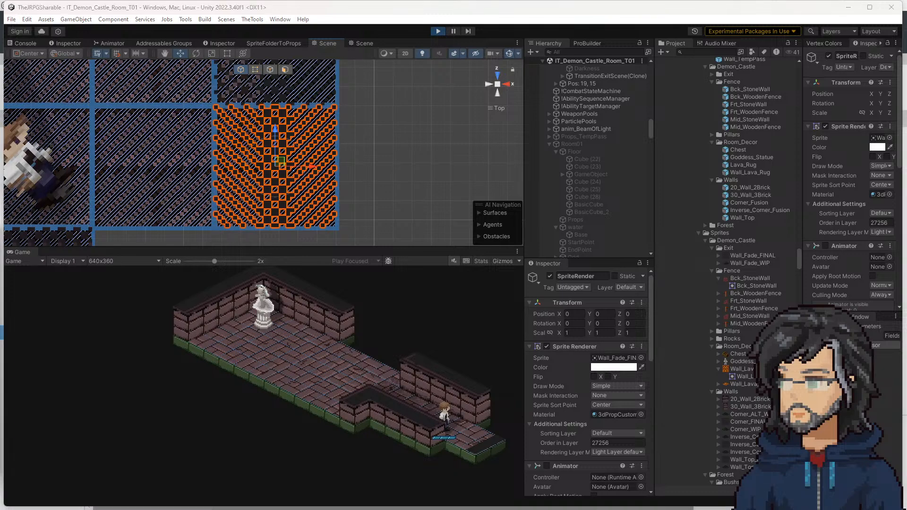
Switch to Aseprite to examine the pixel transparency of Wall_Fade_FINAL.png, and return to Unity
key(alt+Tab)
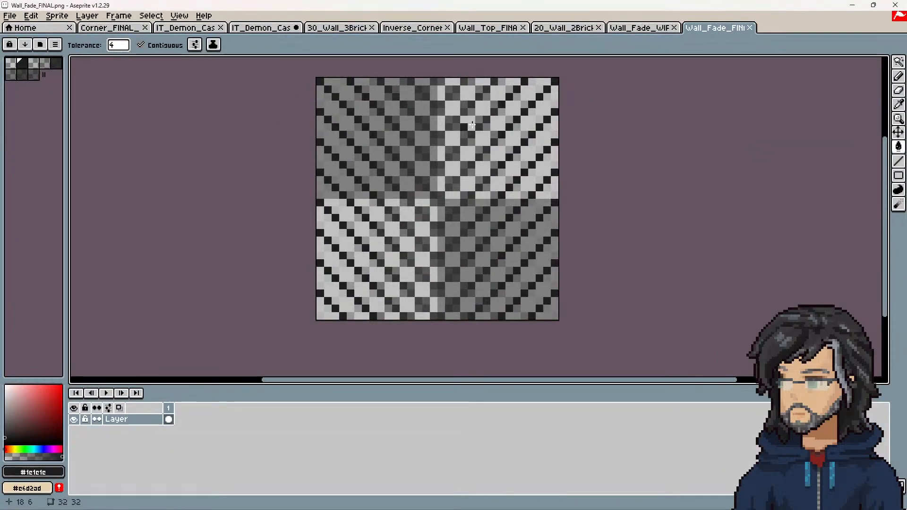
middle_drag(493, 143, 470, 217)
scroll(471, 216, up, 2)
scroll(420, 249, down, 2)
middle_drag(427, 270, 427, 188)
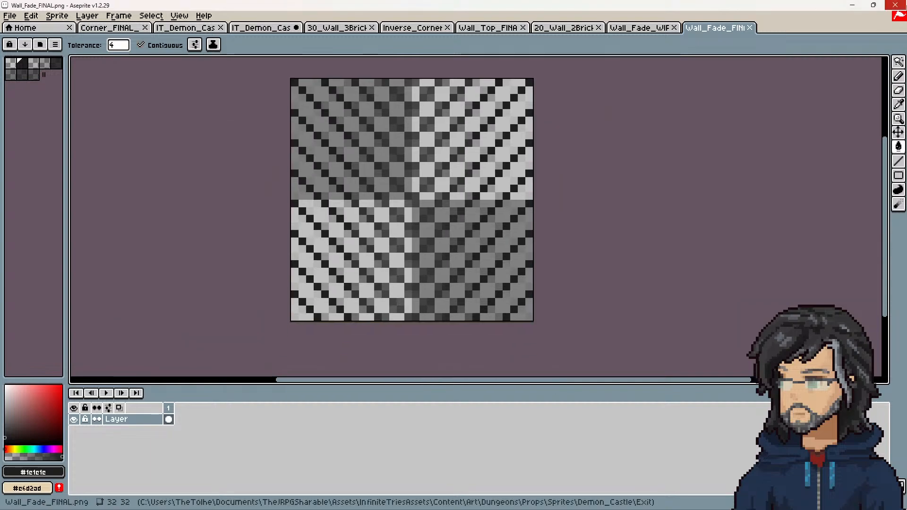
click(856, 5)
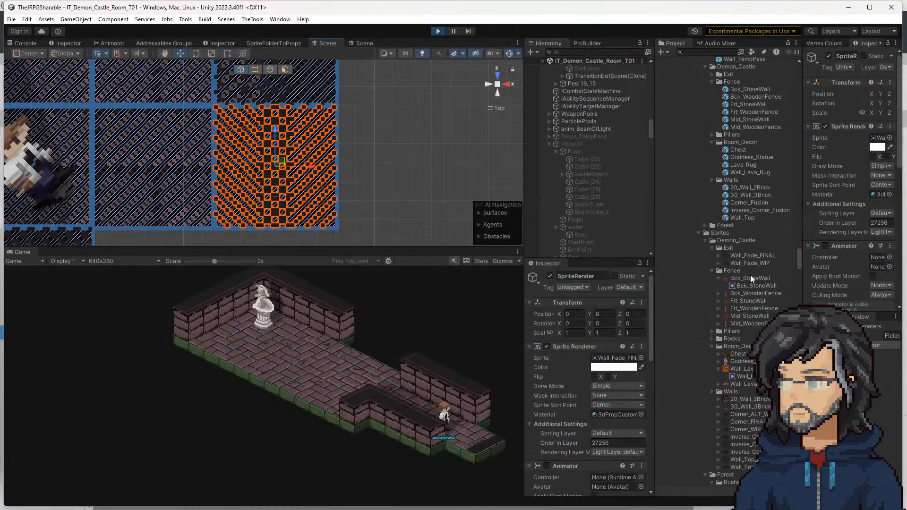
Review the texture import settings of the Wall_Fade_FINAL sprite in an enlarged Inspector
click(749, 255)
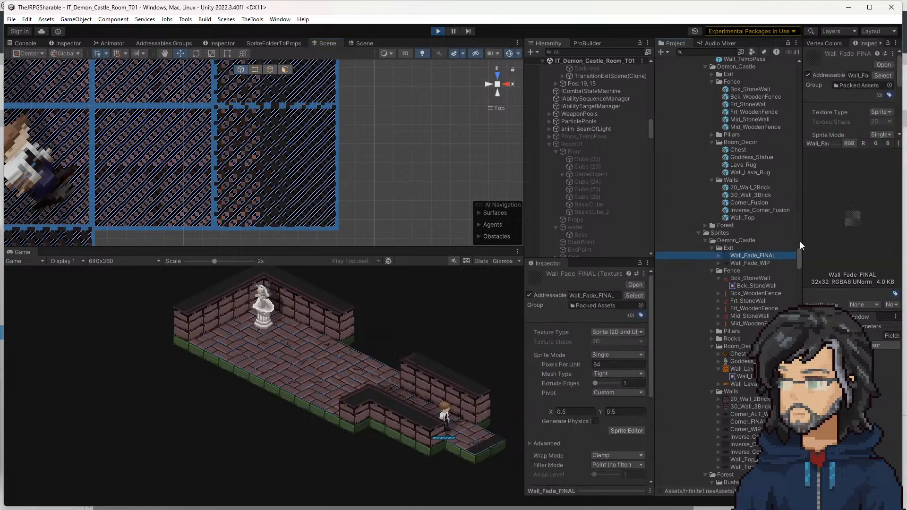
drag(802, 240, 647, 240)
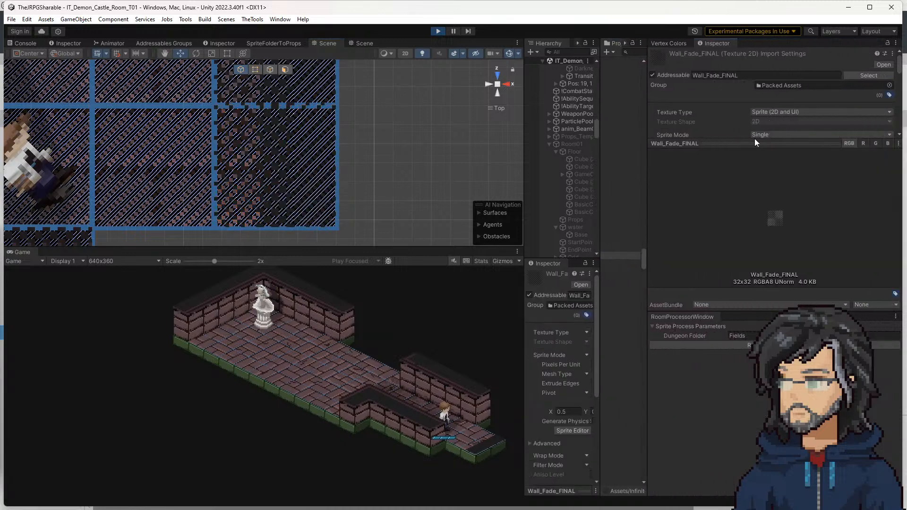
drag(774, 142, 791, 260)
scroll(757, 168, down, 10)
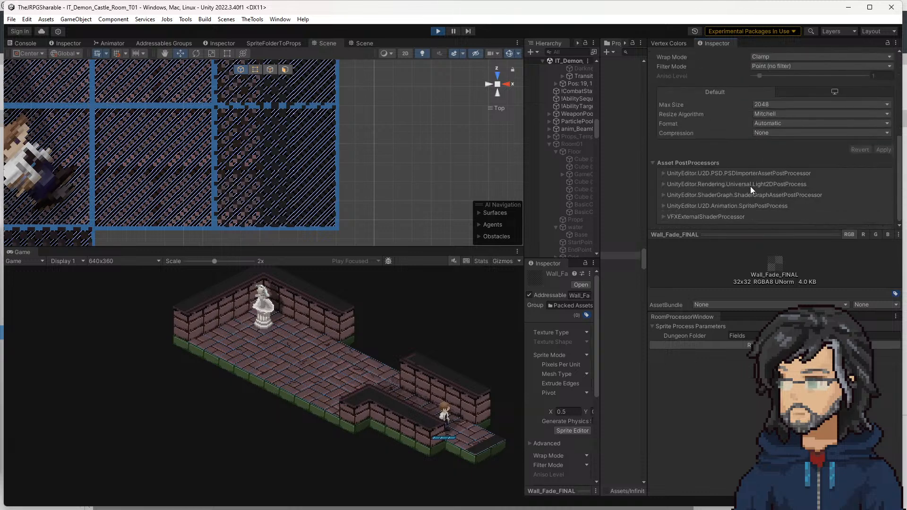
scroll(751, 188, up, 10)
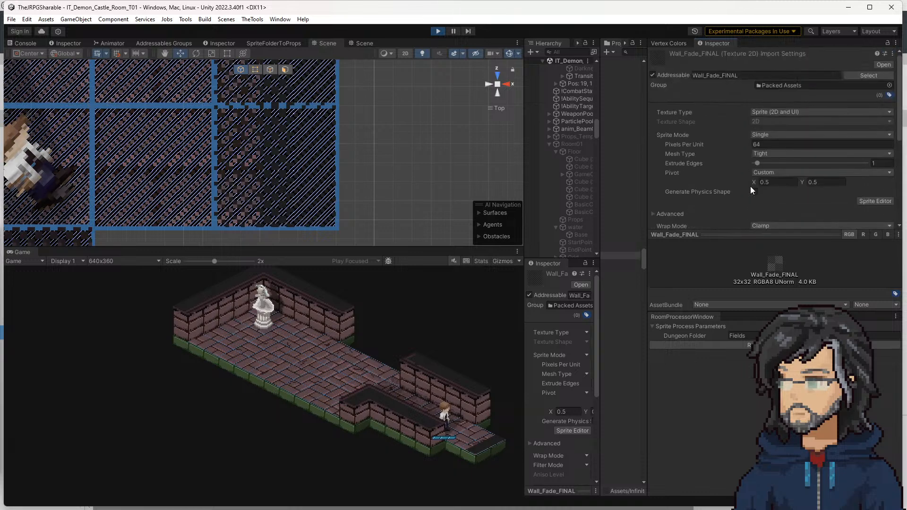
scroll(767, 171, down, 3)
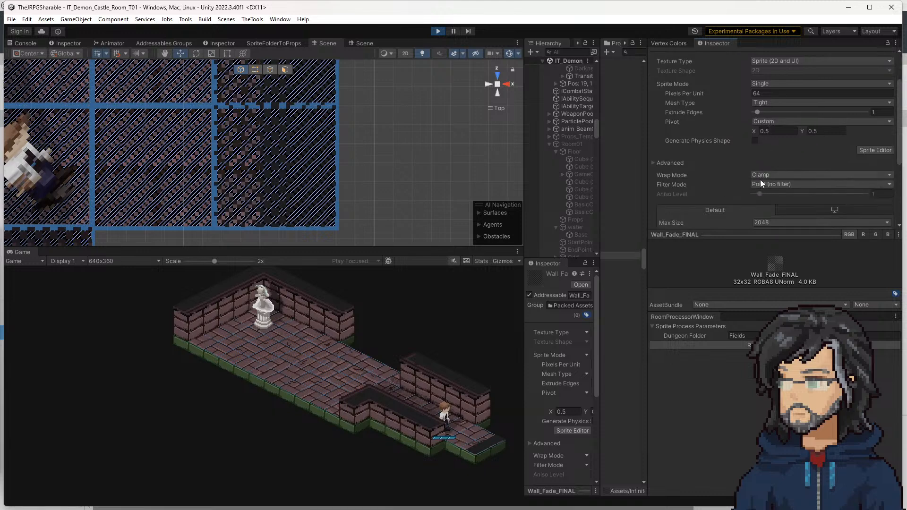
scroll(764, 186, down, 6)
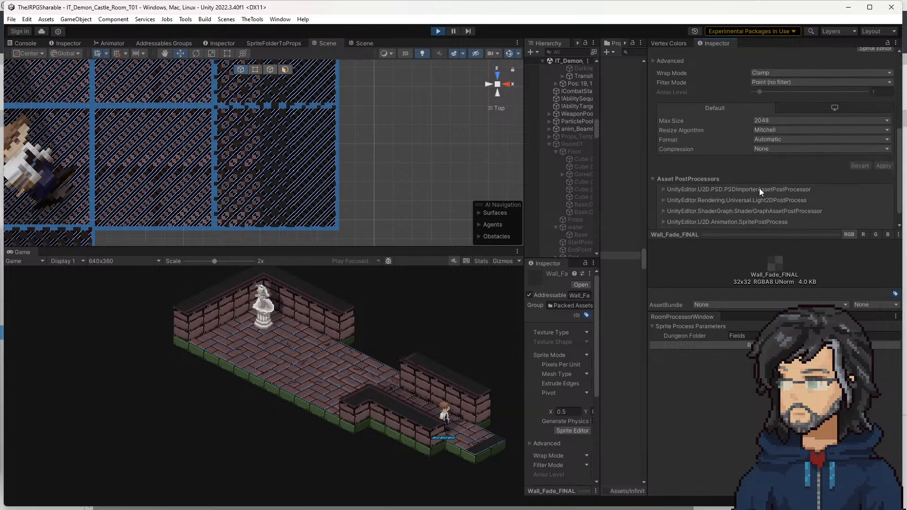
scroll(758, 188, up, 9)
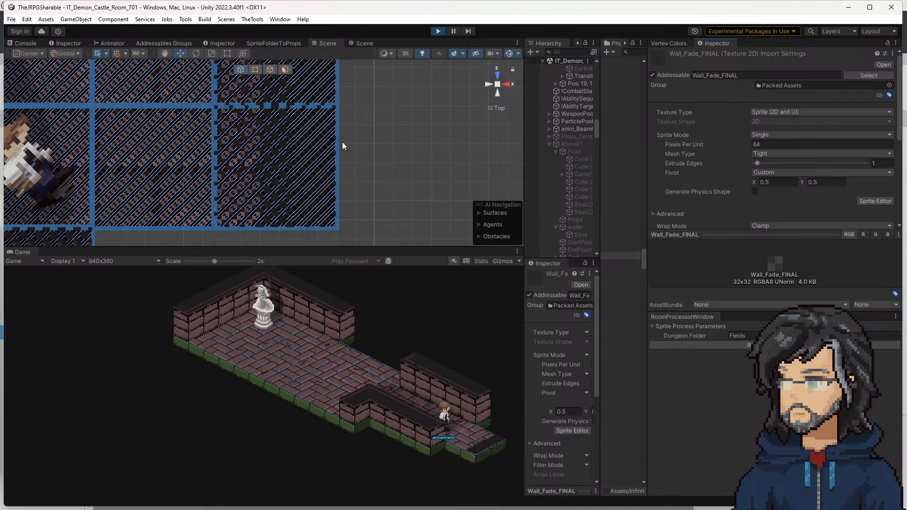
Examine the running room's floor and exit tiles from above and in the perspective scene view
scroll(347, 144, down, 5)
scroll(194, 188, down, 3)
middle_drag(187, 193, 393, 117)
scroll(328, 169, down, 4)
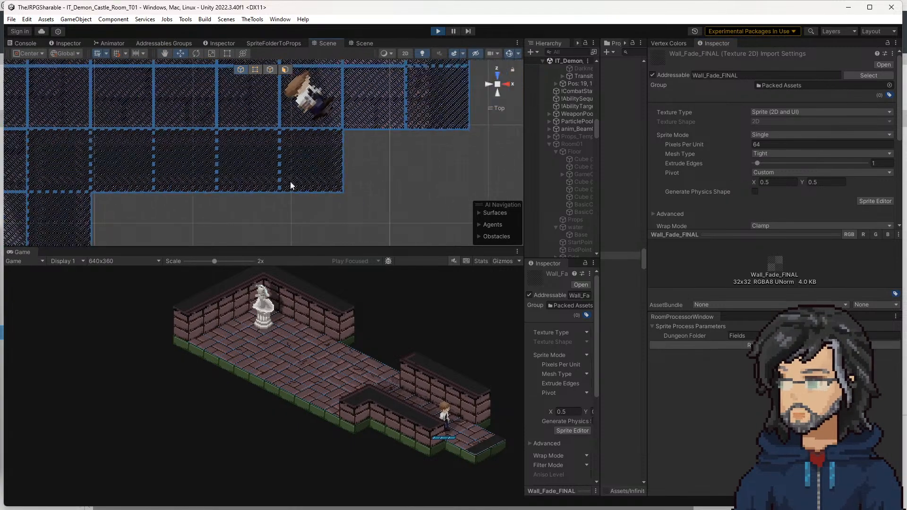
middle_drag(302, 179, 444, 168)
scroll(248, 218, down, 6)
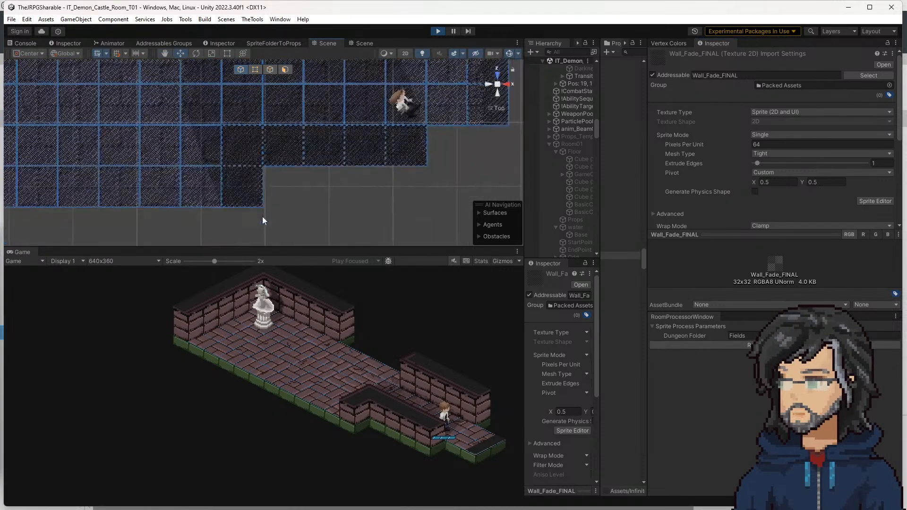
scroll(284, 173, up, 6)
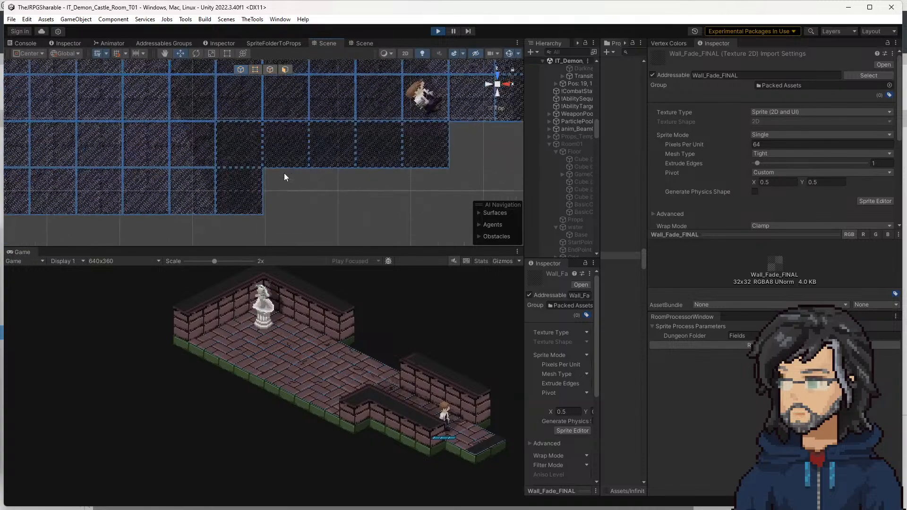
click(371, 43)
right_drag(390, 125, 382, 81)
key(w)
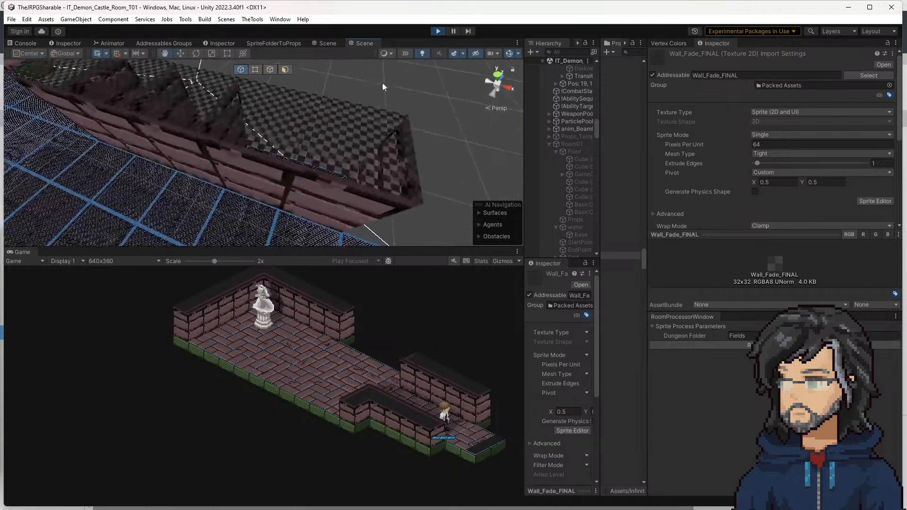
middle_drag(401, 108, 240, 129)
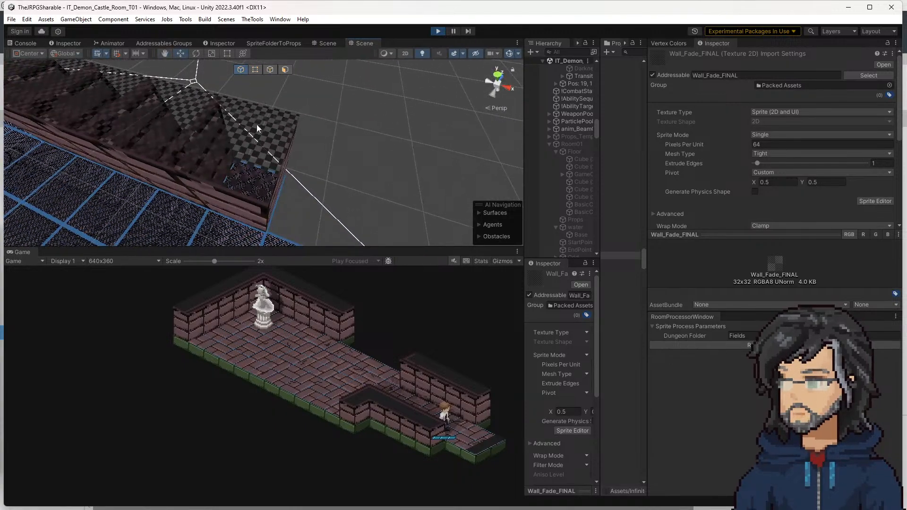
right_drag(309, 137, 298, 168)
Try moving the fade decal's SpriteRender off its exit floor tile, and undo the move
click(296, 166)
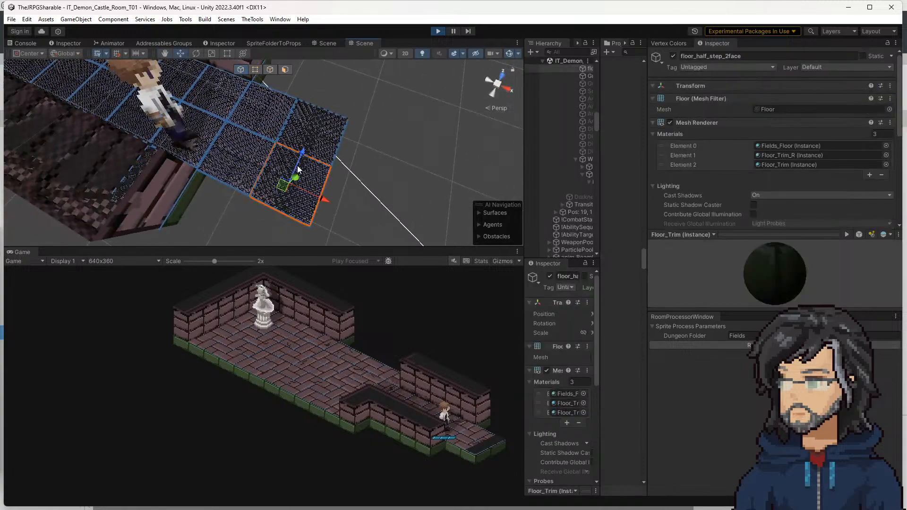
click(299, 166)
right_drag(418, 171, 368, 113)
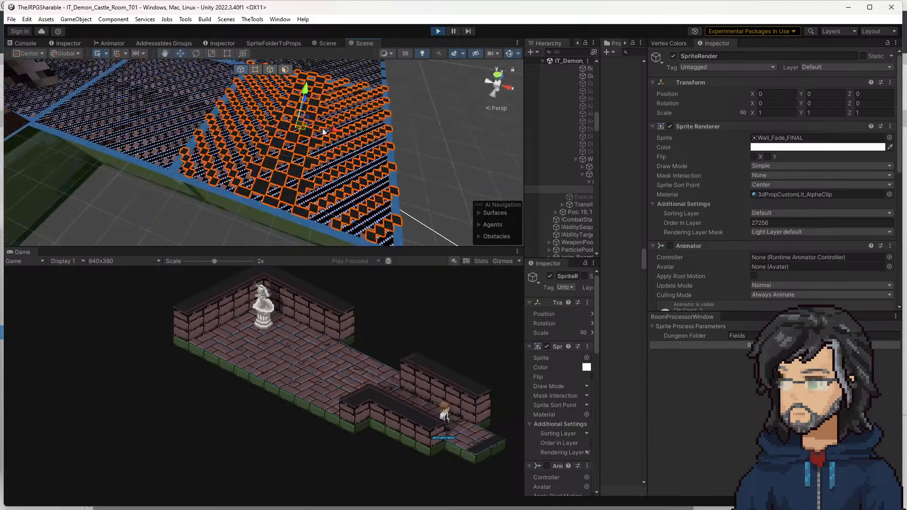
drag(301, 125, 543, 142)
right_drag(398, 146, 287, 119)
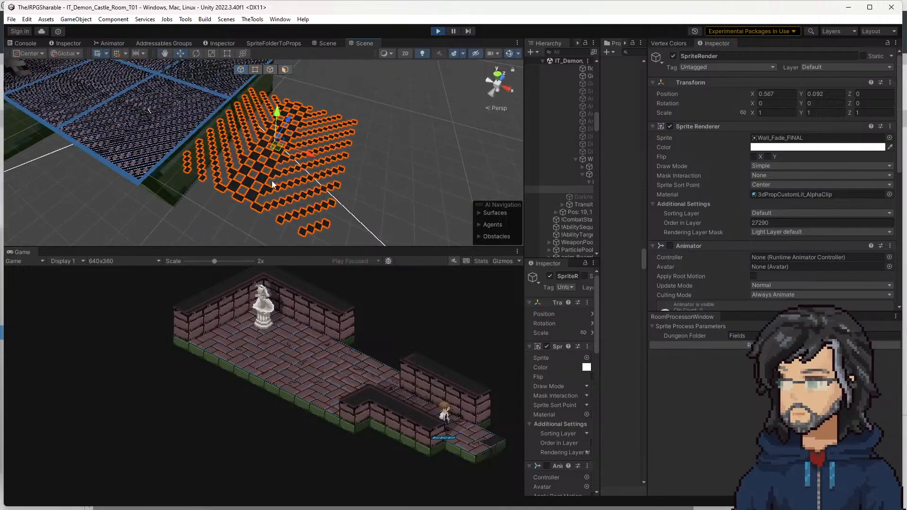
key(ctrl+z)
Assign the transparent 3dSpriteCustomLit material to the Wall_Fade SpriteRender objects on both exit tiles
right_drag(287, 174, 357, 141)
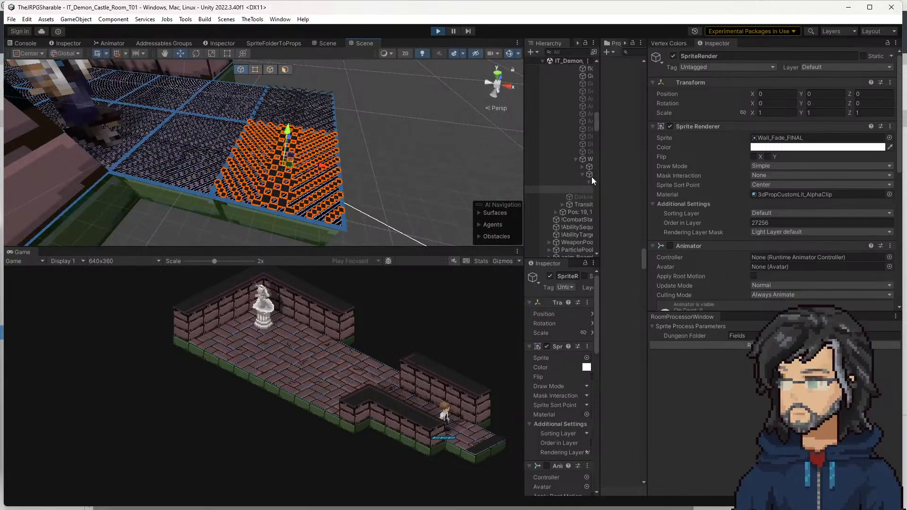
drag(600, 179, 655, 184)
click(284, 171)
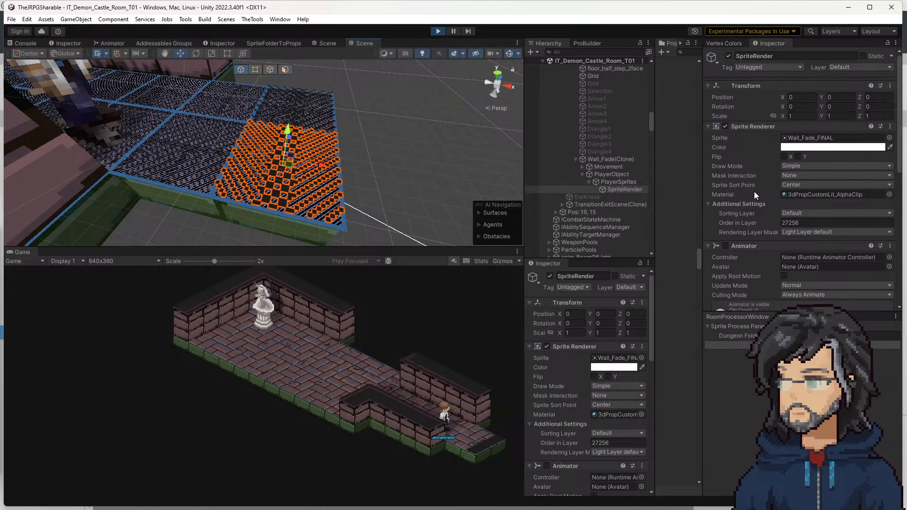
click(806, 193)
drag(707, 218, 780, 223)
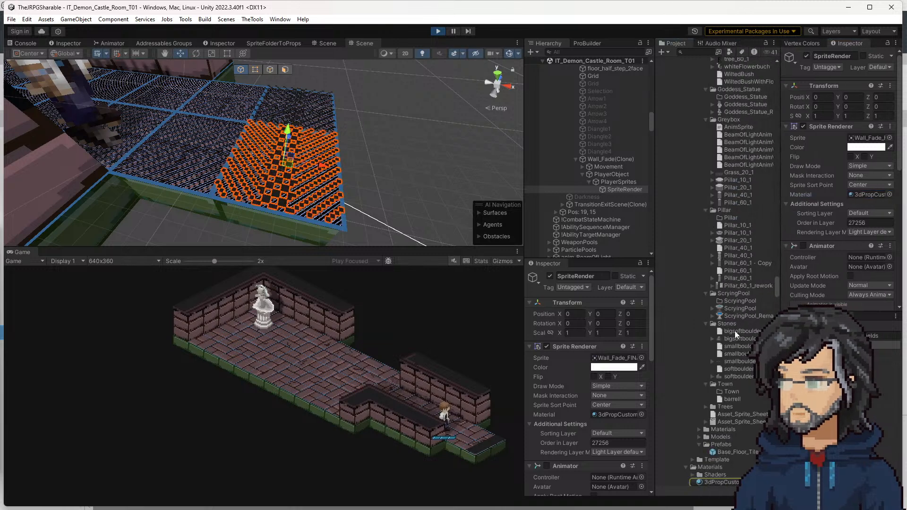
scroll(737, 326, down, 8)
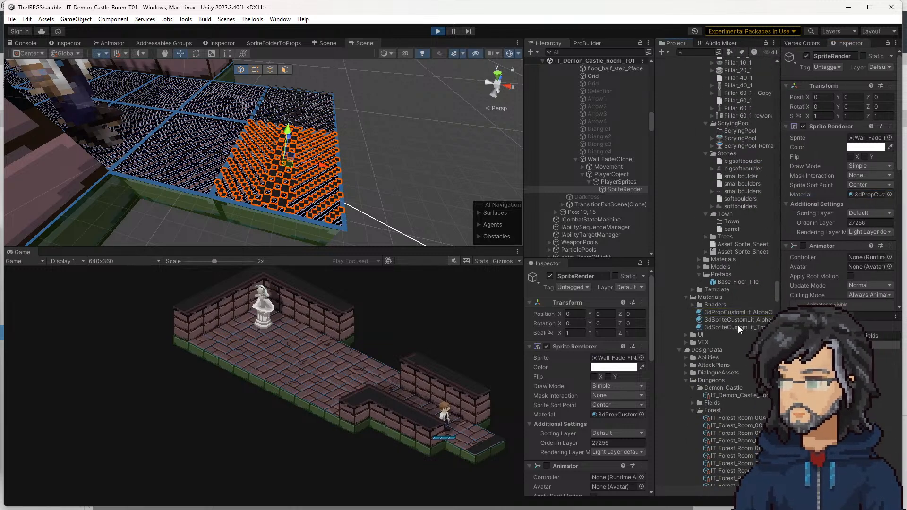
drag(739, 327, 867, 196)
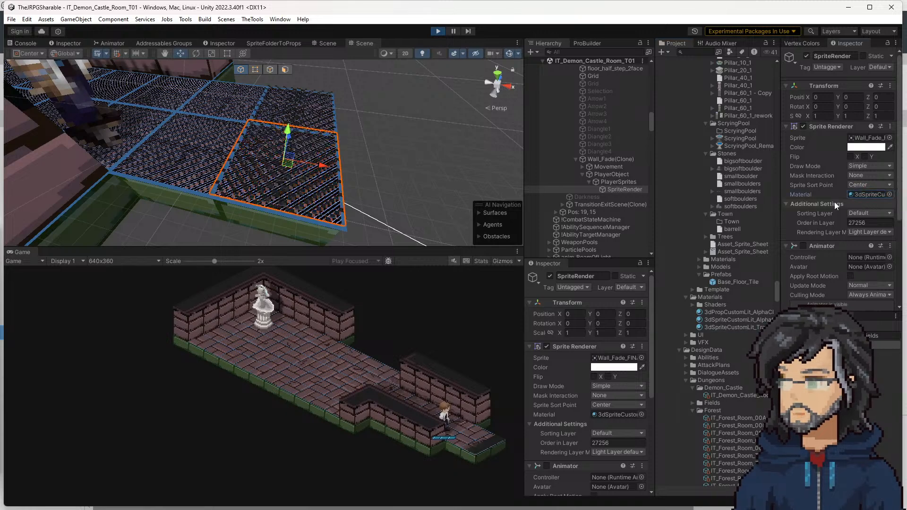
click(294, 114)
drag(734, 326, 872, 196)
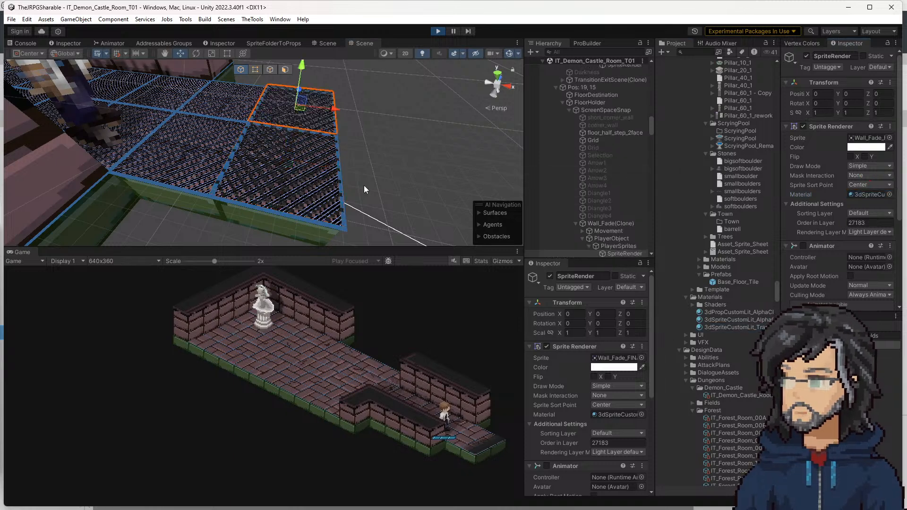
Inspect the exit's floor tile and fade decal objects, and collapse the Pos: 19,14 and Pos: 19,15 entries in the object tree
click(438, 178)
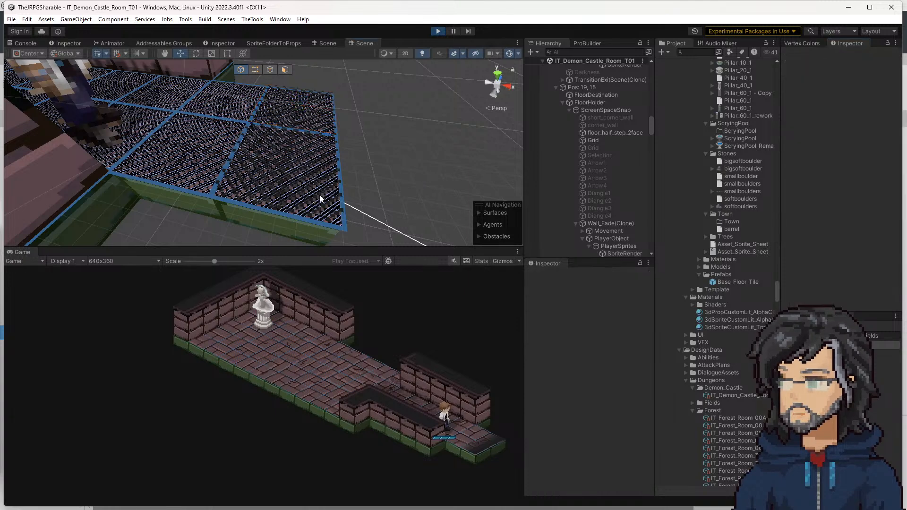
click(158, 138)
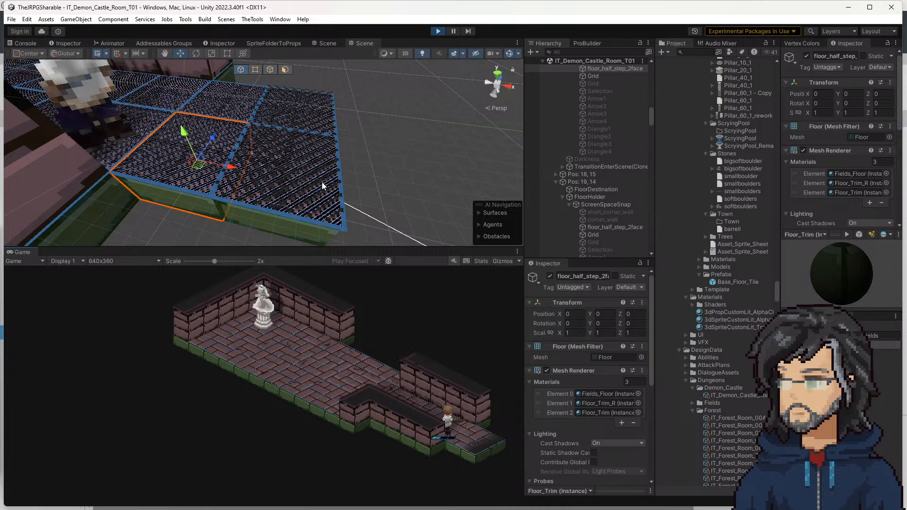
click(278, 163)
scroll(575, 169, up, 3)
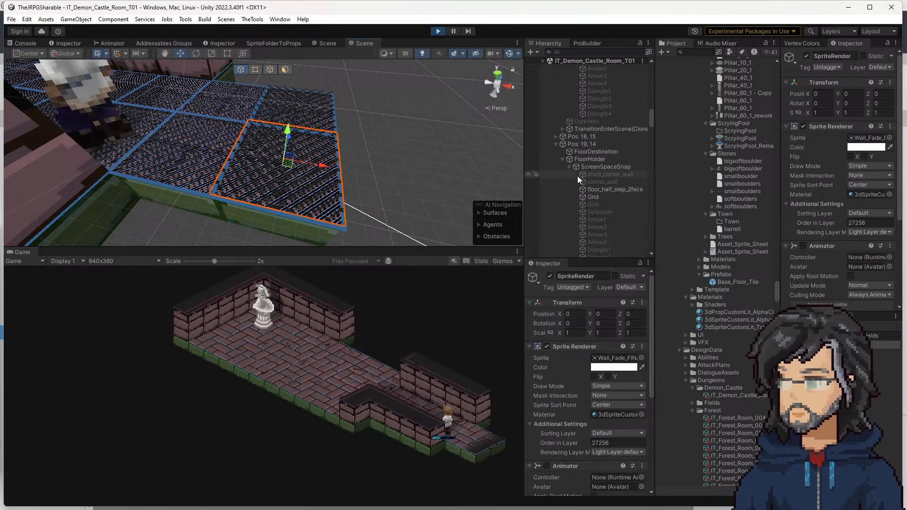
click(565, 160)
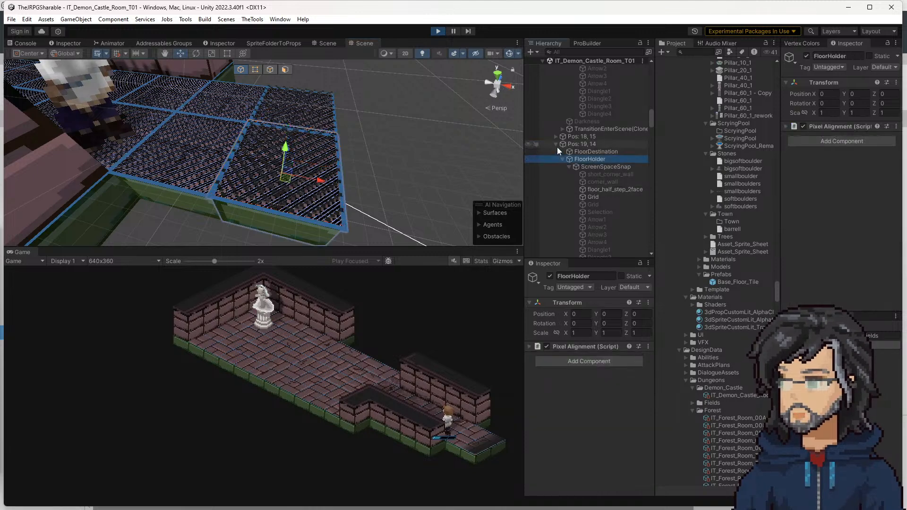
click(559, 152)
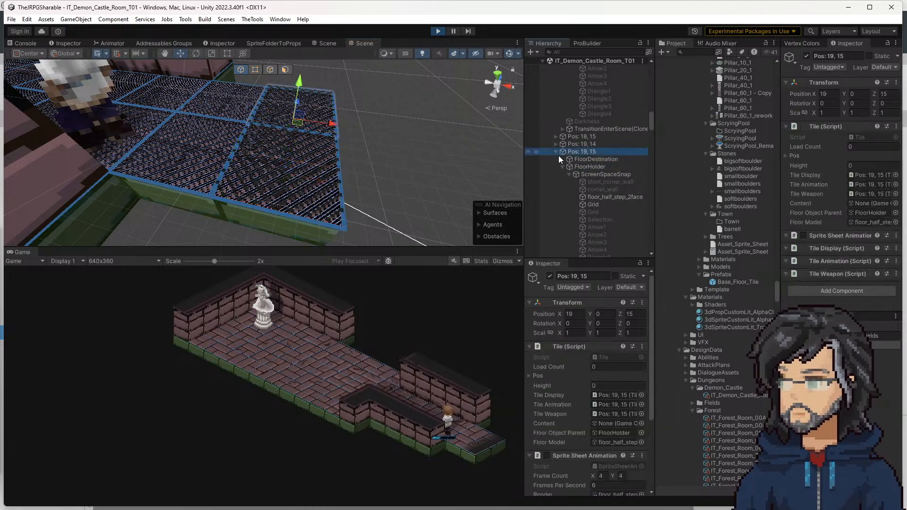
click(556, 152)
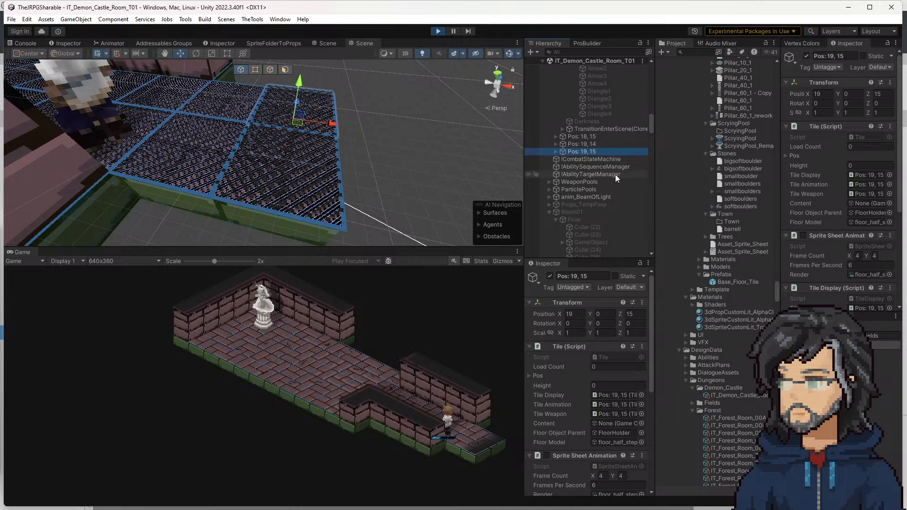
scroll(593, 185, up, 5)
scroll(591, 182, up, 3)
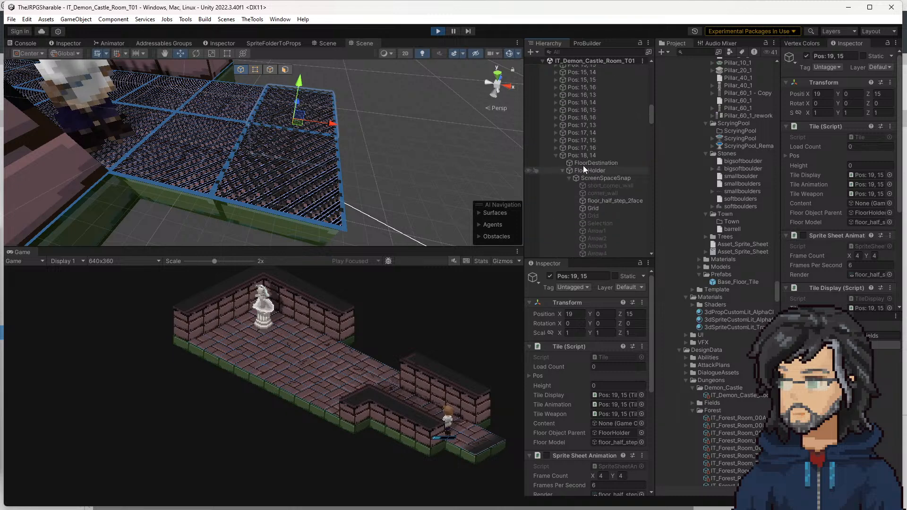
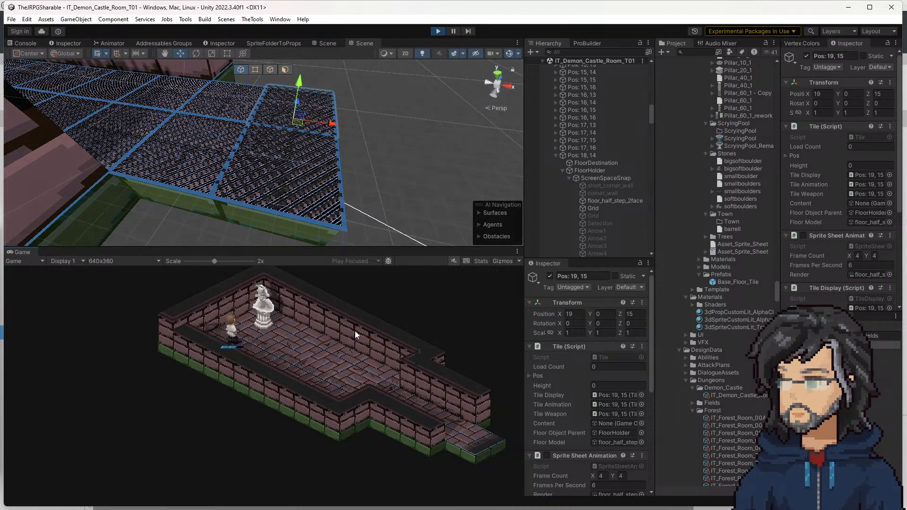
Examine the running room at 5x and 2x game scale and in the scene while walking the character along the floor
click(233, 261)
drag(233, 262, 253, 262)
click(343, 349)
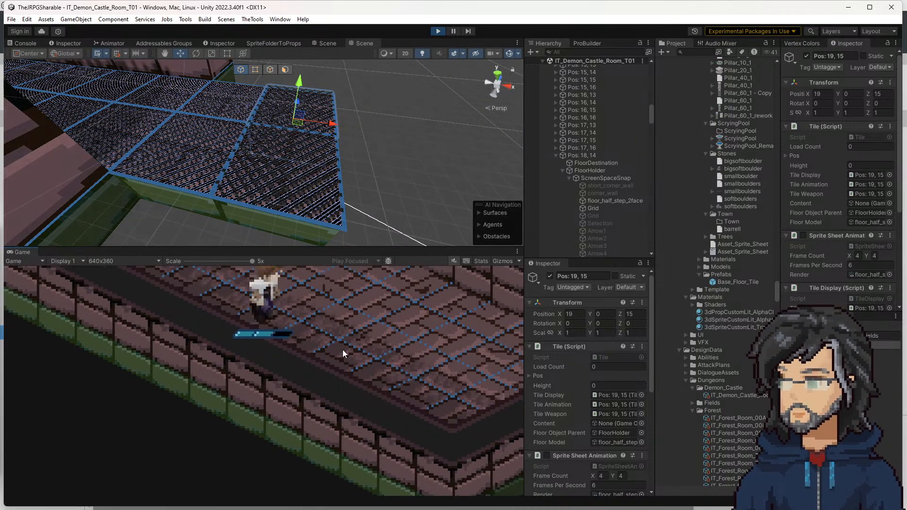
drag(213, 261, 214, 262)
alt+drag(321, 171, 311, 219)
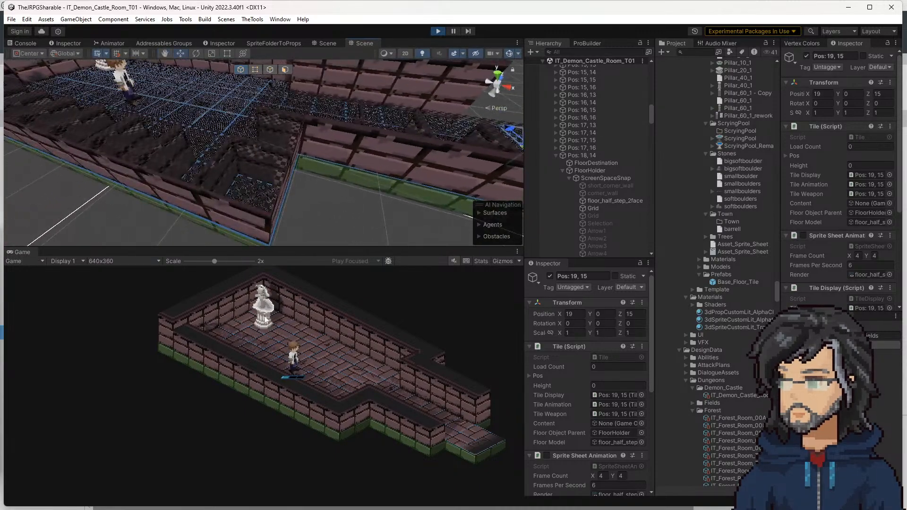
key(Right)
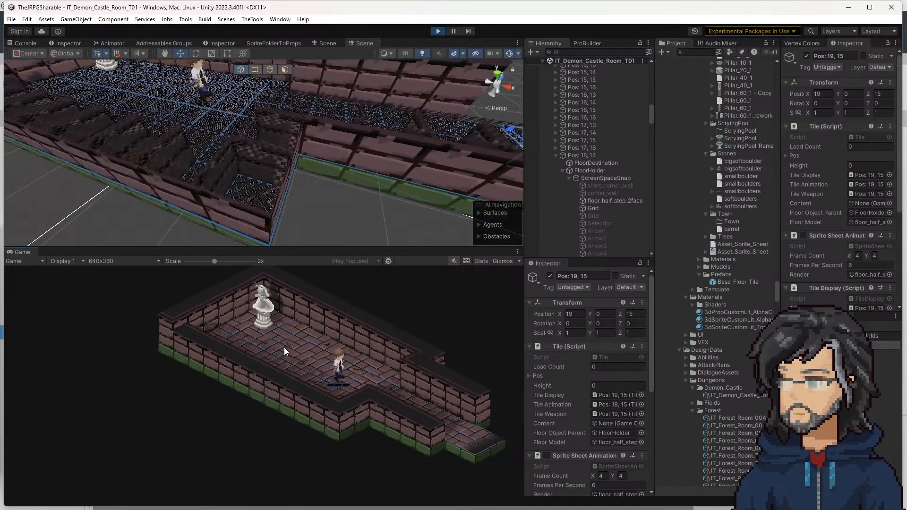
key(Right)
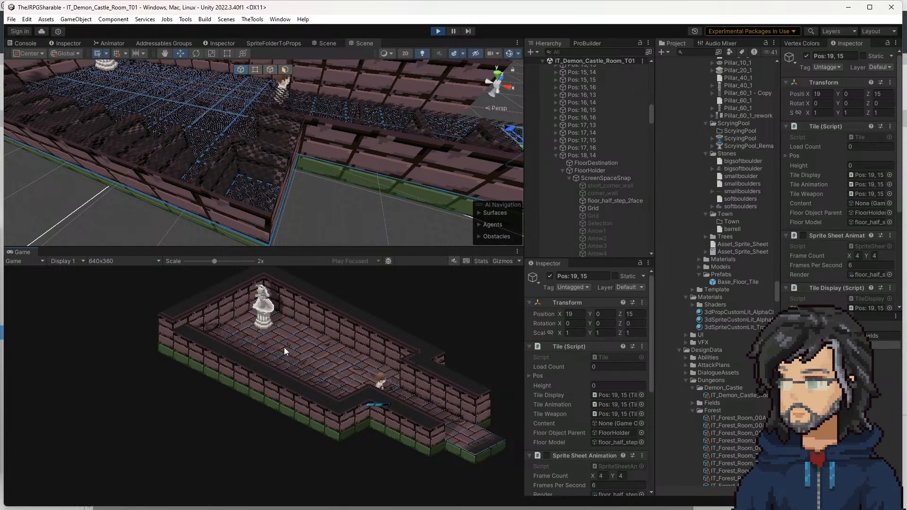
key(Right)
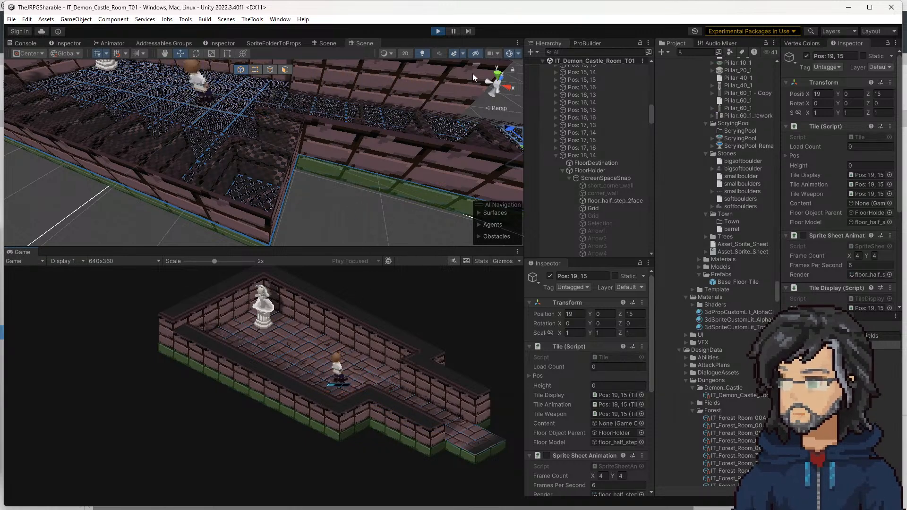
Show the game's rendering statistics and enable the Frame Debugger on the running scene
click(481, 263)
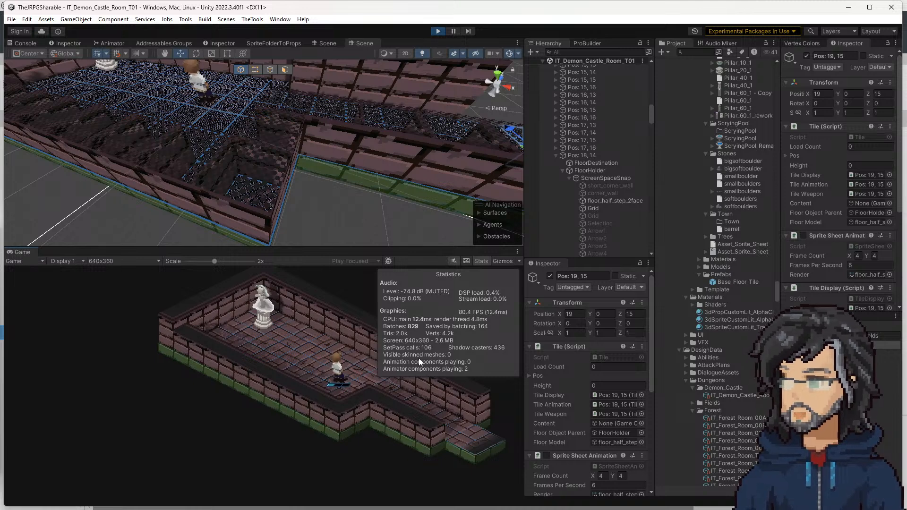
mouse_move(369, 247)
mouse_down()
mouse_move(385, 98)
mouse_move(387, 248)
mouse_up()
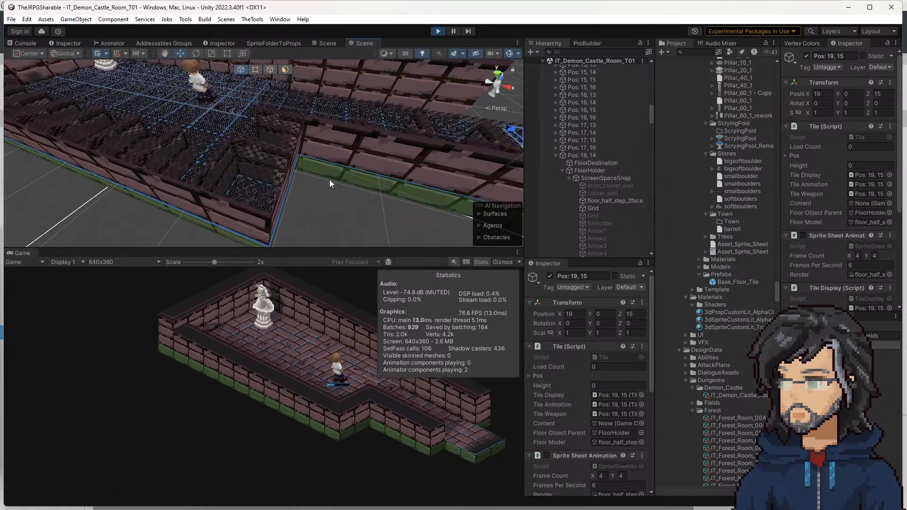
click(252, 19)
mouse_move(280, 19)
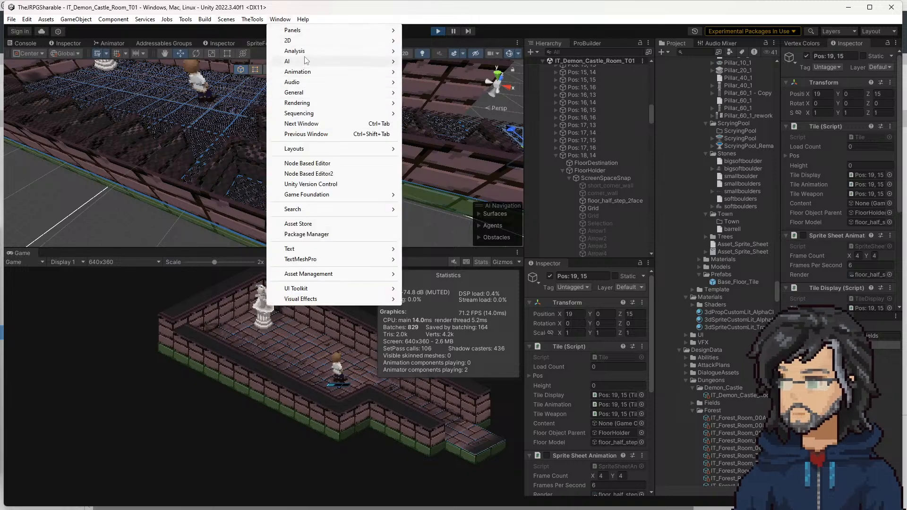
mouse_move(326, 52)
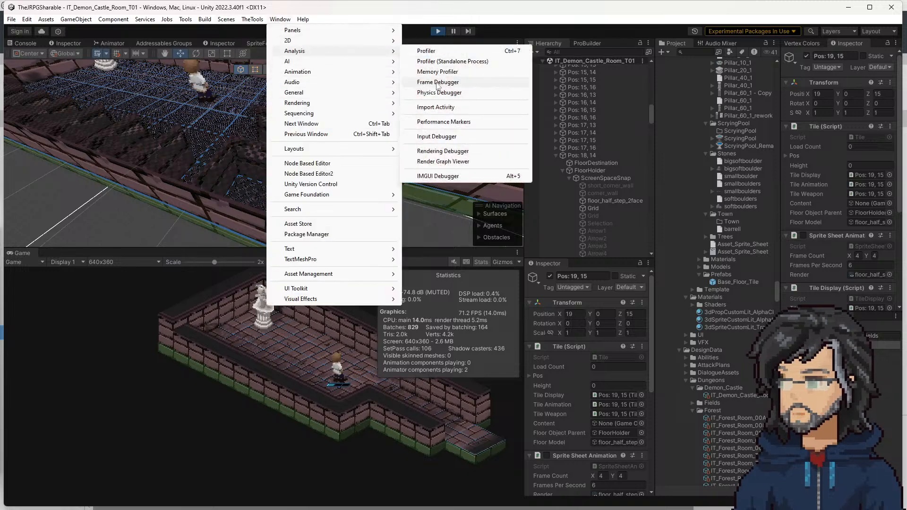
click(438, 82)
click(286, 216)
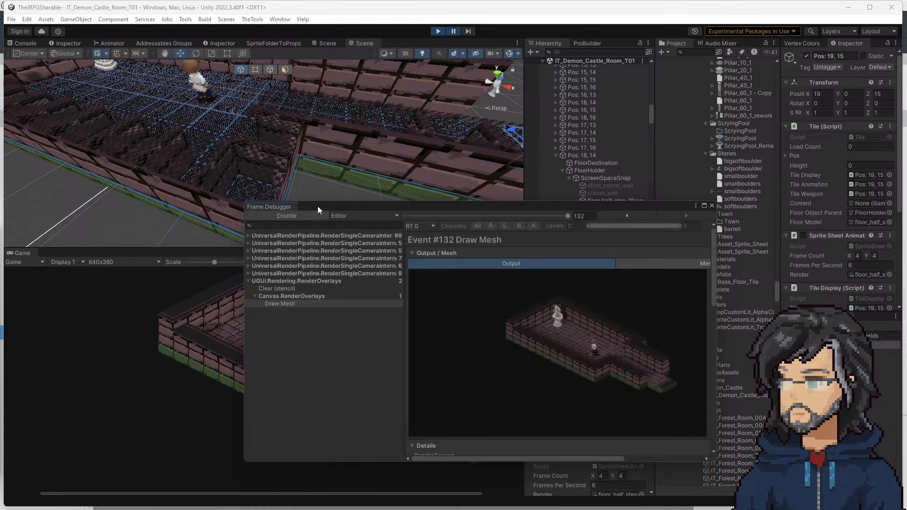
drag(312, 205, 535, 175)
Step through the frame's rendering events one by one up to event 94 to examine the draw order, and leave the Frame Debugger
text(10)
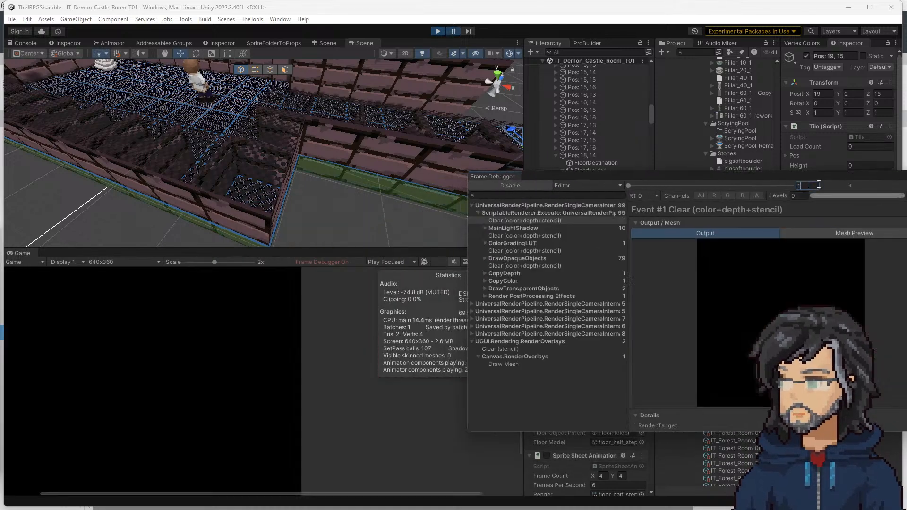
key(BackSpace)
key(BackSpace)
text(9)
click(872, 184)
click(901, 185)
click(902, 185)
click(902, 185)
click(901, 186)
click(902, 185)
click(902, 186)
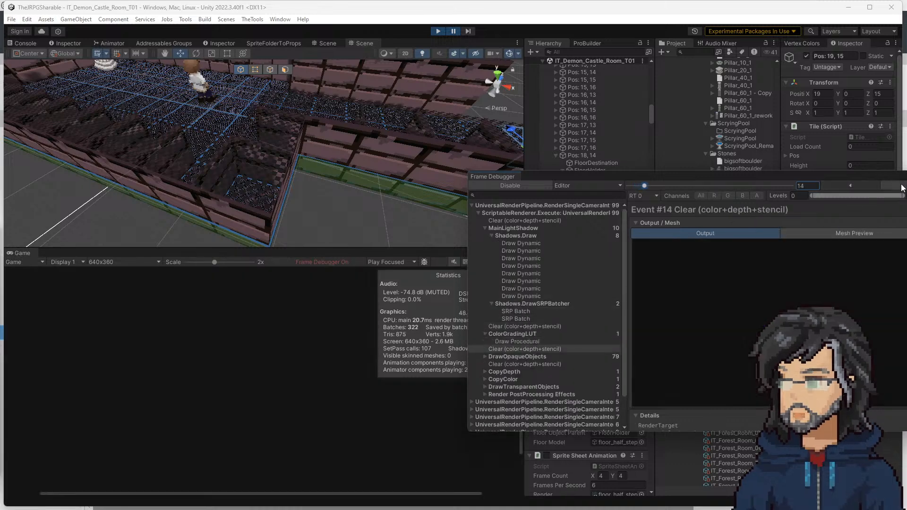
click(902, 186)
click(902, 186)
click(902, 185)
click(901, 185)
click(901, 186)
click(902, 186)
click(902, 186)
click(902, 186)
click(901, 185)
click(901, 186)
click(901, 186)
click(902, 186)
click(901, 186)
click(902, 186)
click(902, 186)
click(902, 186)
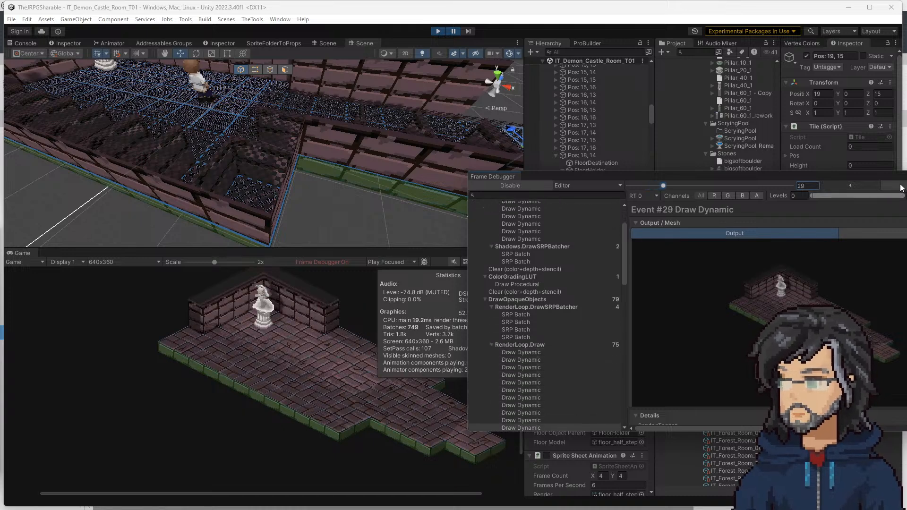
click(901, 186)
click(902, 185)
click(902, 186)
click(902, 185)
click(902, 186)
click(902, 186)
click(901, 186)
click(902, 186)
click(902, 186)
click(901, 186)
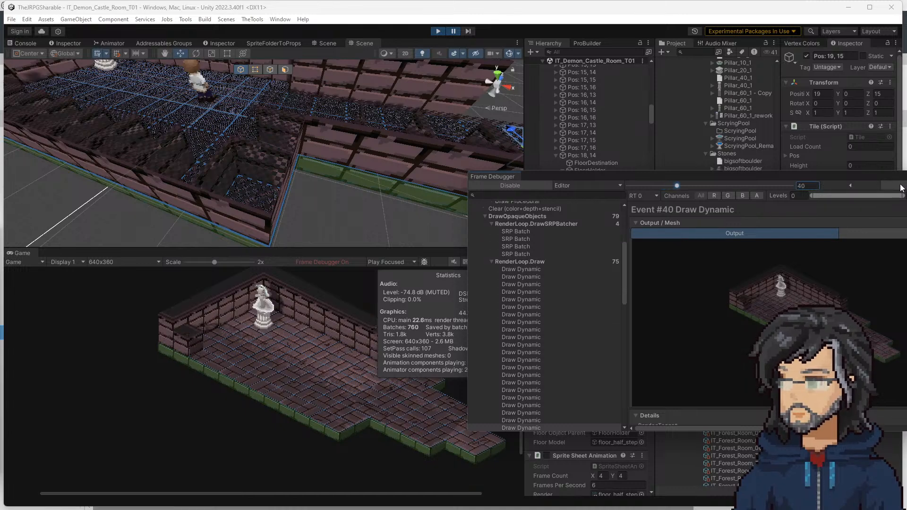
click(902, 186)
click(902, 186)
click(902, 186)
click(901, 186)
click(901, 186)
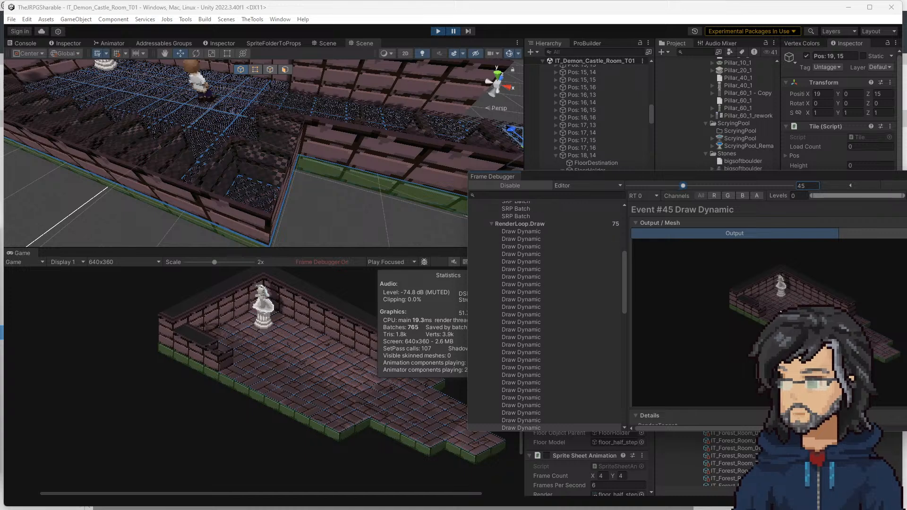
click(887, 187)
click(886, 186)
click(887, 186)
click(887, 187)
click(886, 187)
click(887, 186)
click(887, 185)
click(887, 185)
click(887, 185)
click(887, 185)
click(887, 185)
click(887, 186)
click(886, 185)
click(887, 185)
click(887, 185)
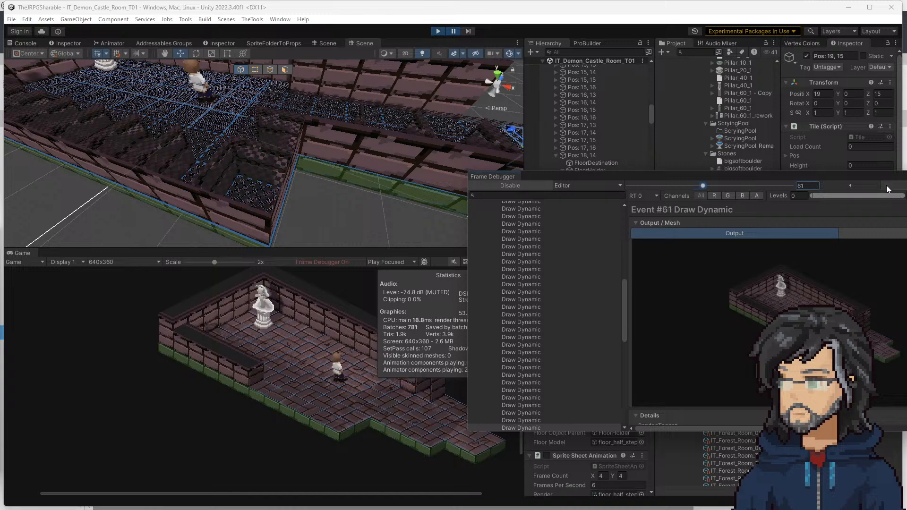
click(886, 185)
click(887, 184)
click(887, 184)
click(887, 186)
click(887, 185)
click(887, 185)
click(887, 185)
click(887, 185)
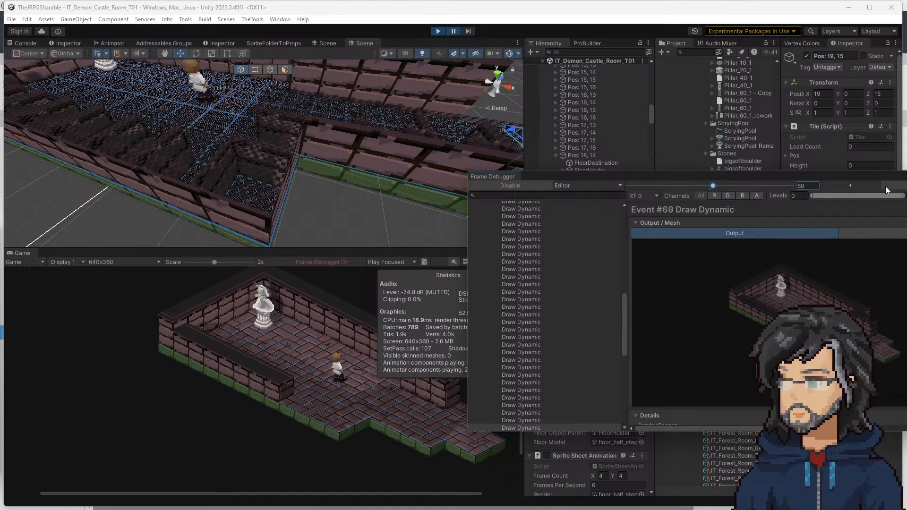
click(887, 185)
click(887, 186)
click(887, 185)
click(887, 185)
click(886, 185)
click(886, 185)
click(887, 185)
click(887, 185)
click(887, 185)
click(887, 185)
click(886, 185)
click(887, 186)
click(887, 185)
click(887, 185)
click(887, 185)
click(887, 185)
click(886, 185)
click(887, 184)
click(887, 185)
click(887, 185)
click(886, 184)
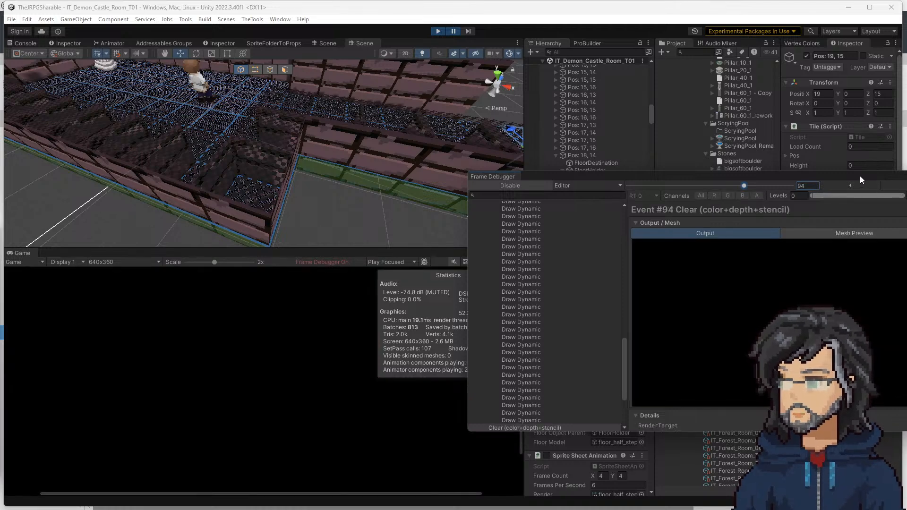
drag(861, 176, 583, 186)
click(584, 185)
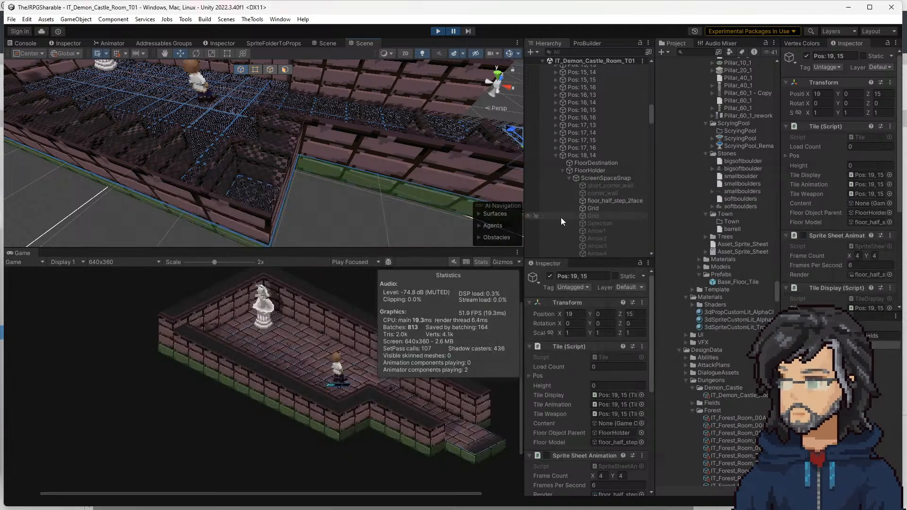
Inspect the sprite renderer of the 20_Wall_2Brick piece at the inner corner, and look through the project's asset folders
click(337, 143)
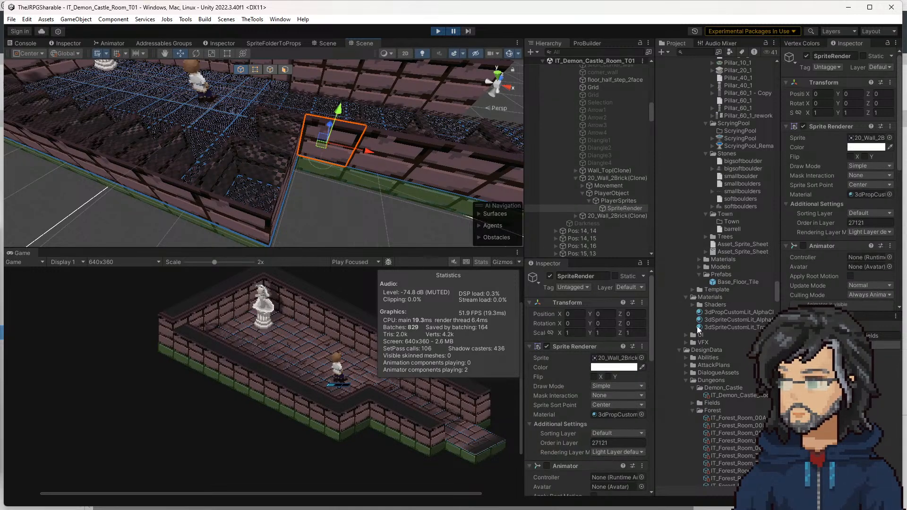
scroll(347, 199, down, 3)
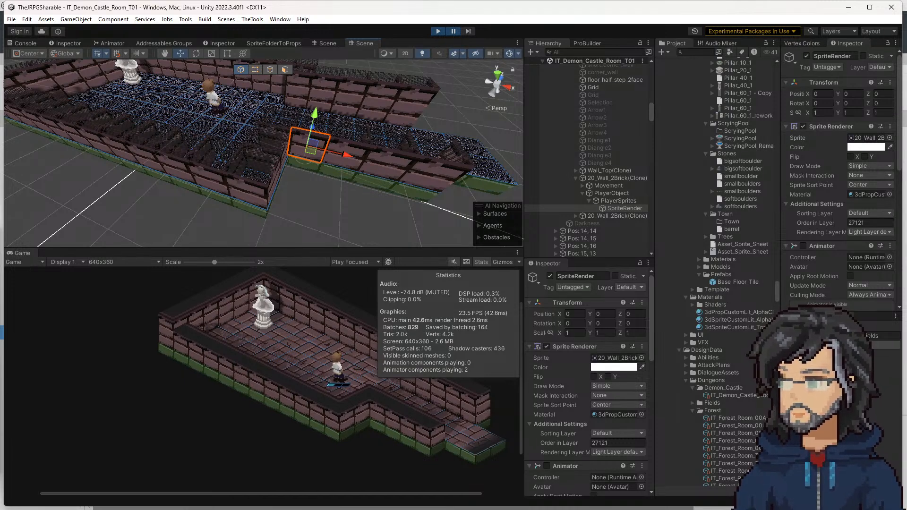
scroll(722, 304, down, 6)
scroll(720, 300, down, 15)
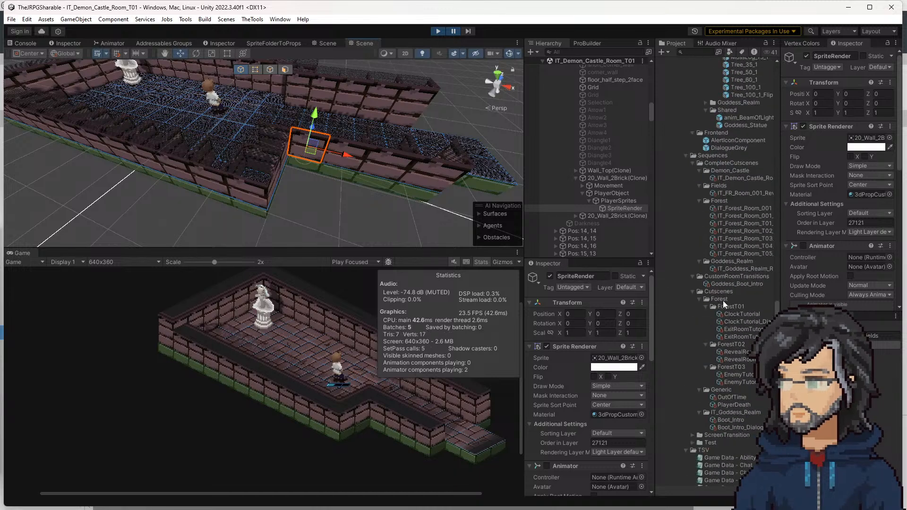
scroll(728, 296, up, 15)
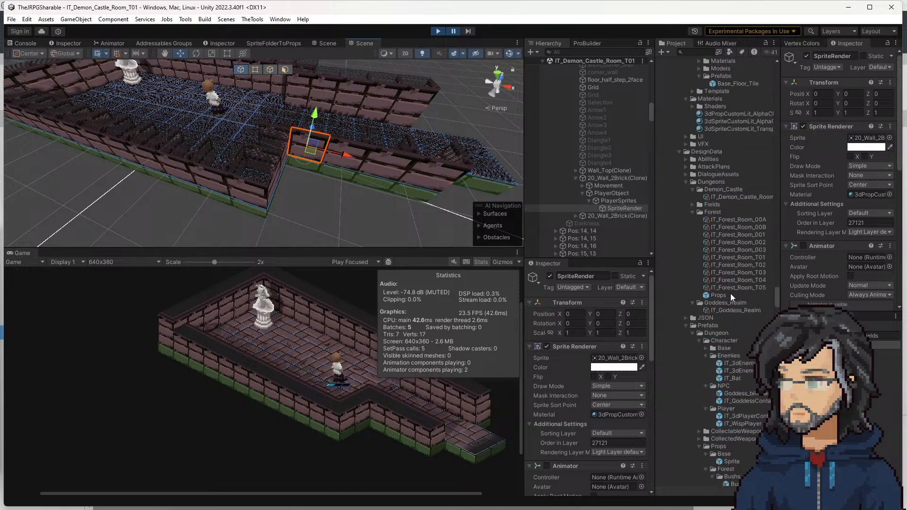
scroll(731, 298, up, 4)
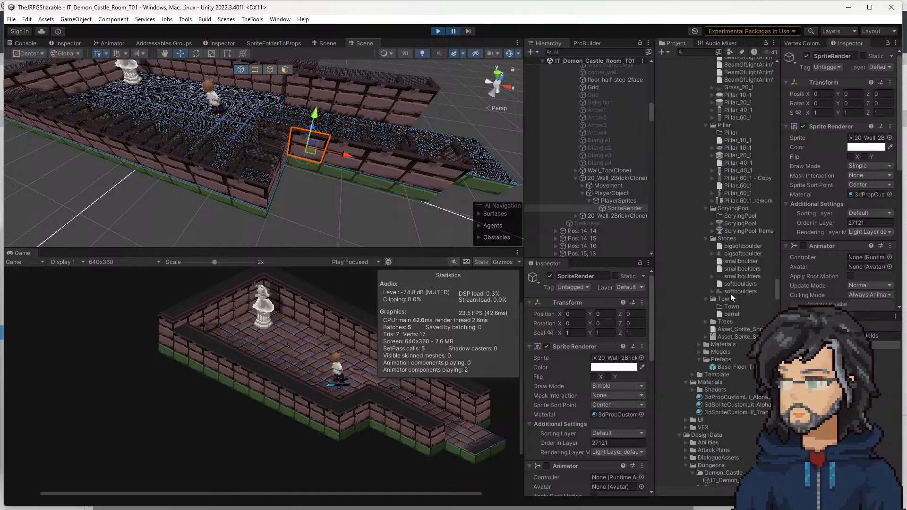
scroll(731, 293, up, 13)
scroll(731, 293, up, 3)
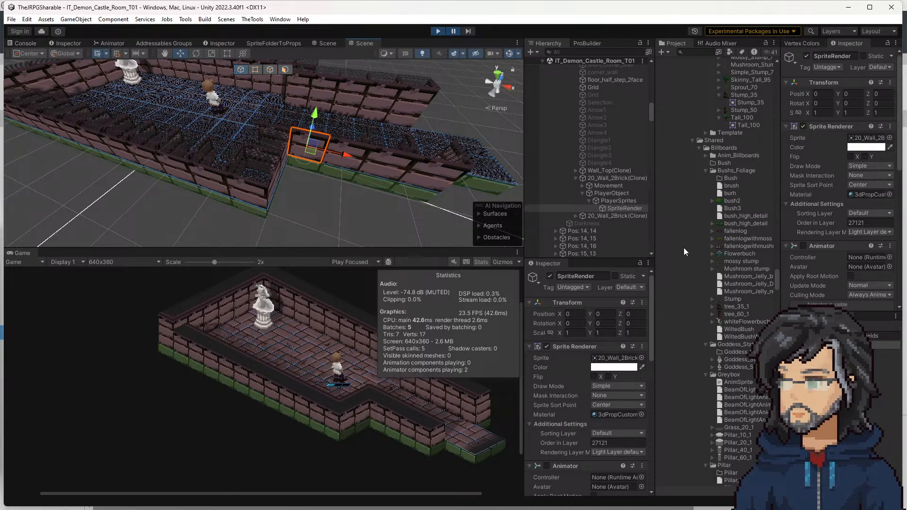
scroll(737, 317, up, 6)
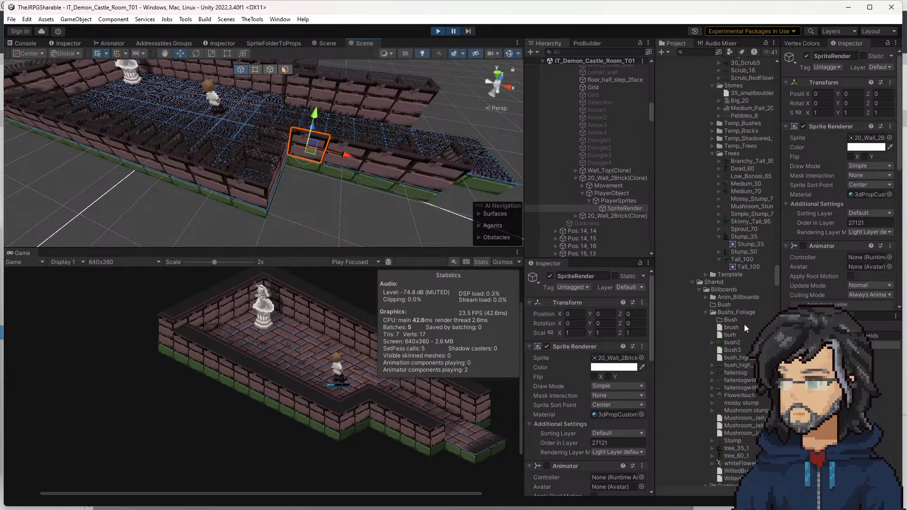
scroll(747, 324, up, 4)
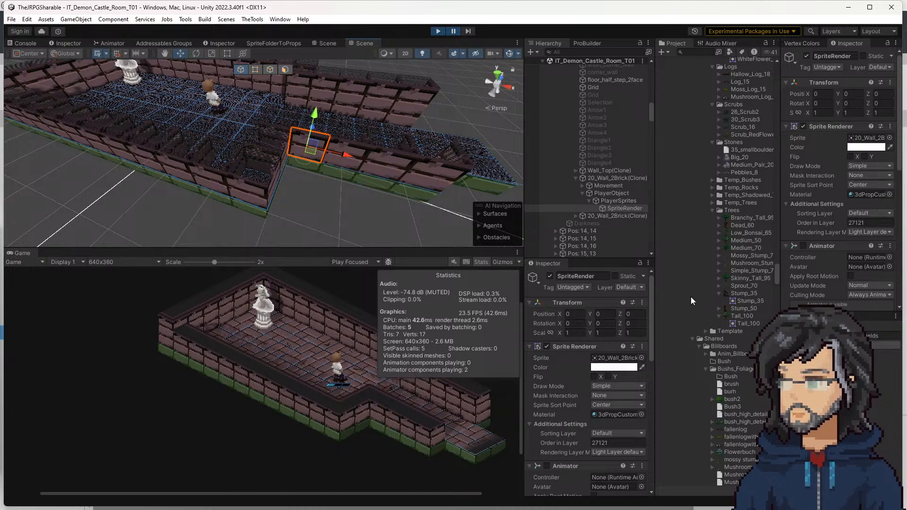
Hide the game's rendering statistics and show them again, and inspect the neighbouring 20_Wall_2Brick sprite in the scene
click(479, 262)
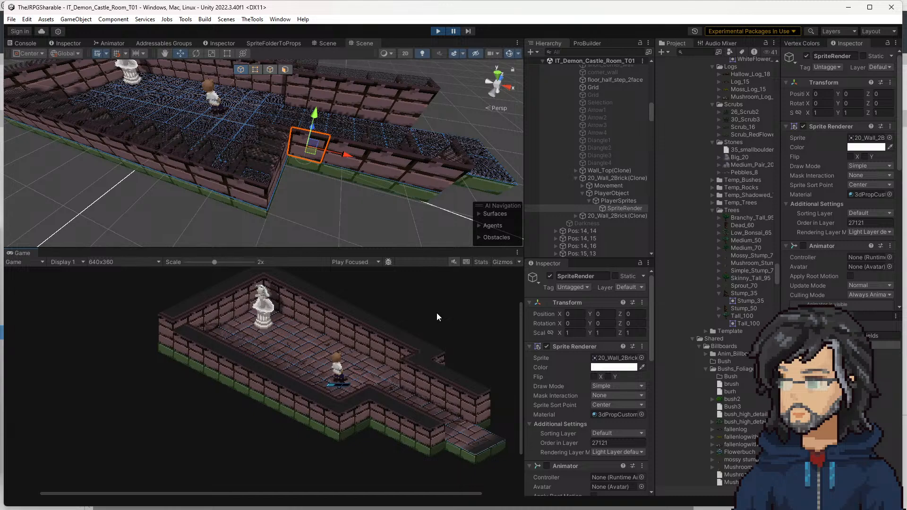
click(484, 263)
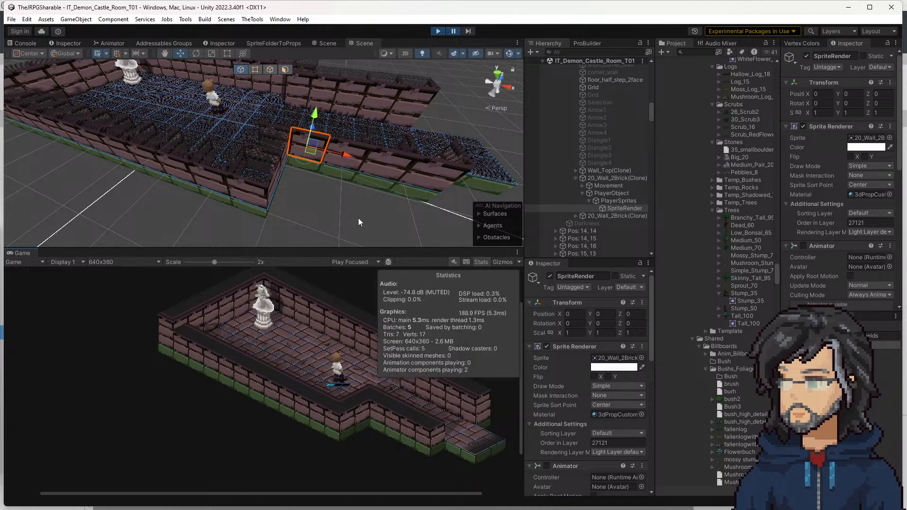
click(340, 159)
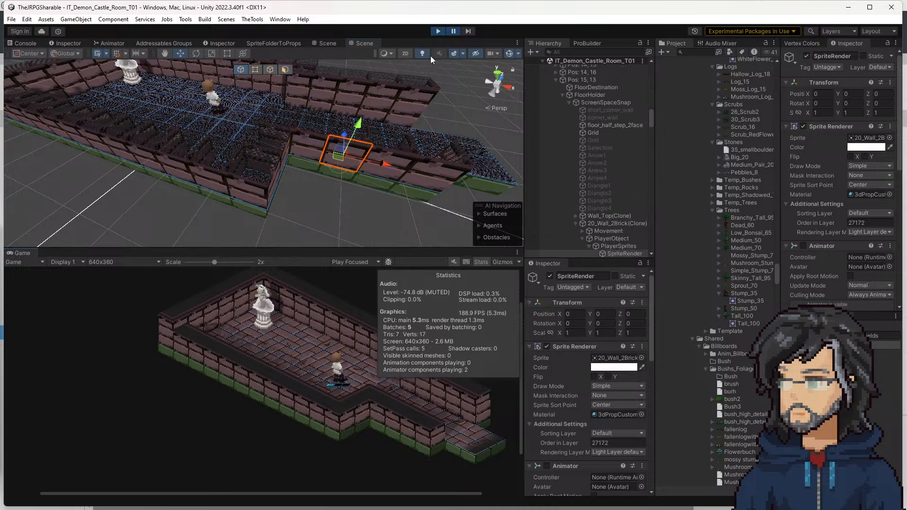
Resume the paused game and walk the character back and forth across the room to examine the live rendering statistics
key(a)
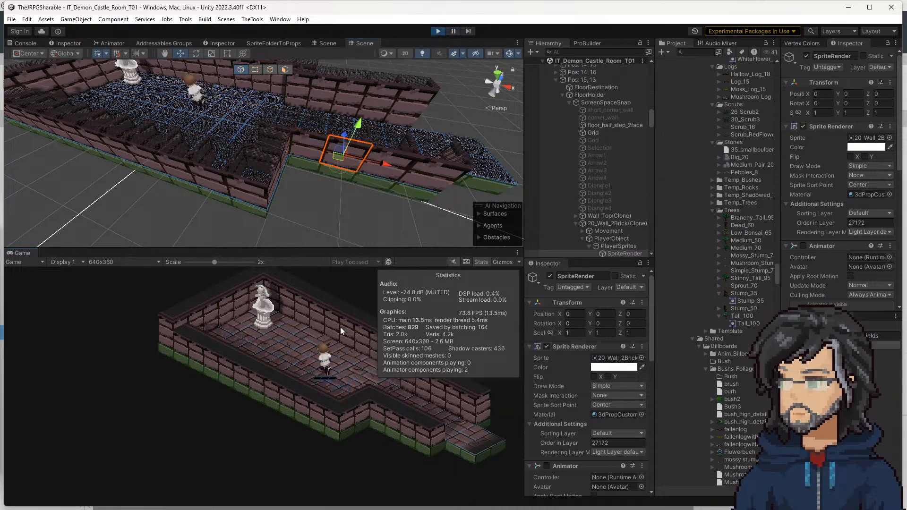
key(d)
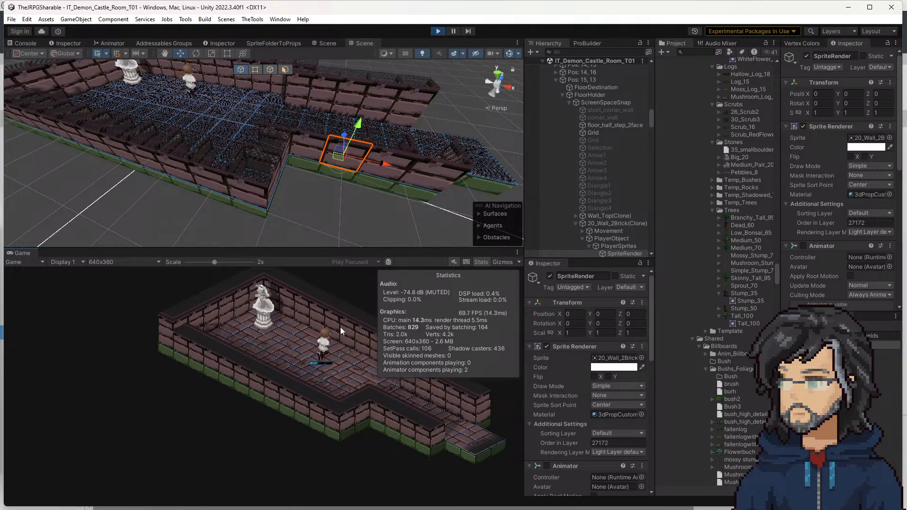
key(a)
key(d)
key(d)
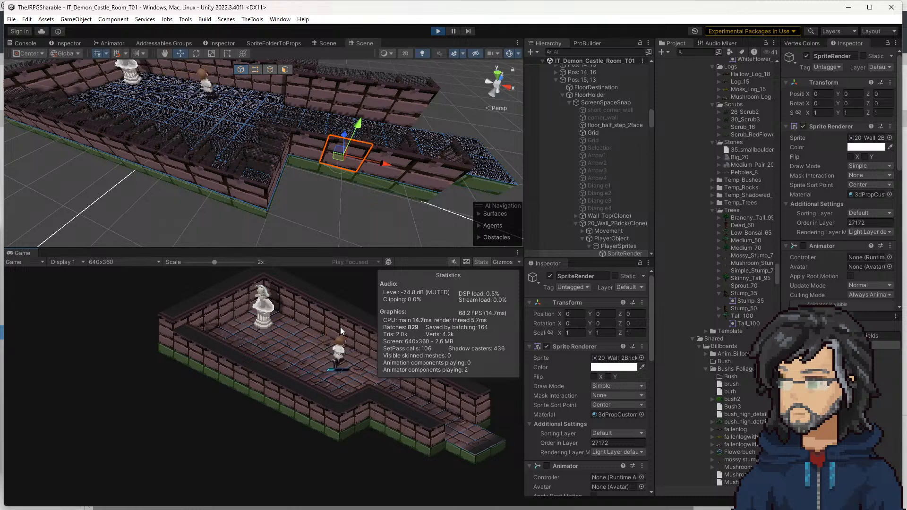
key(d)
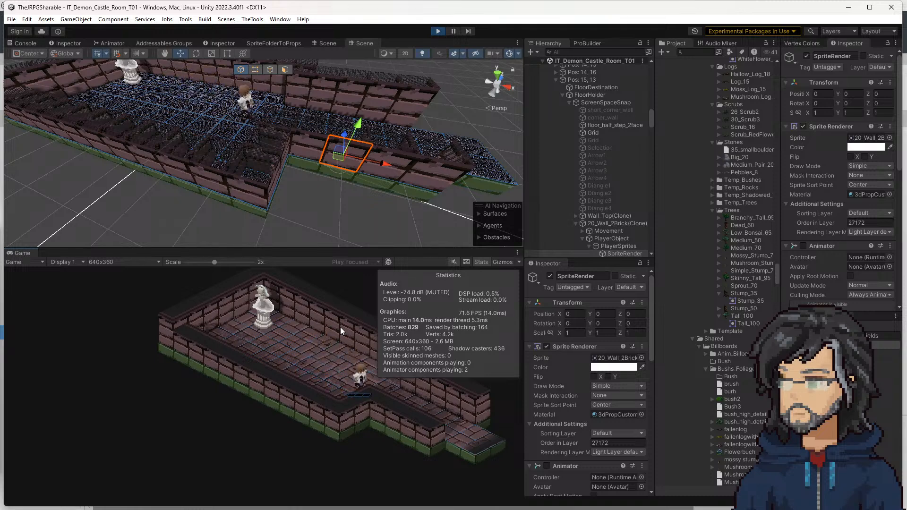